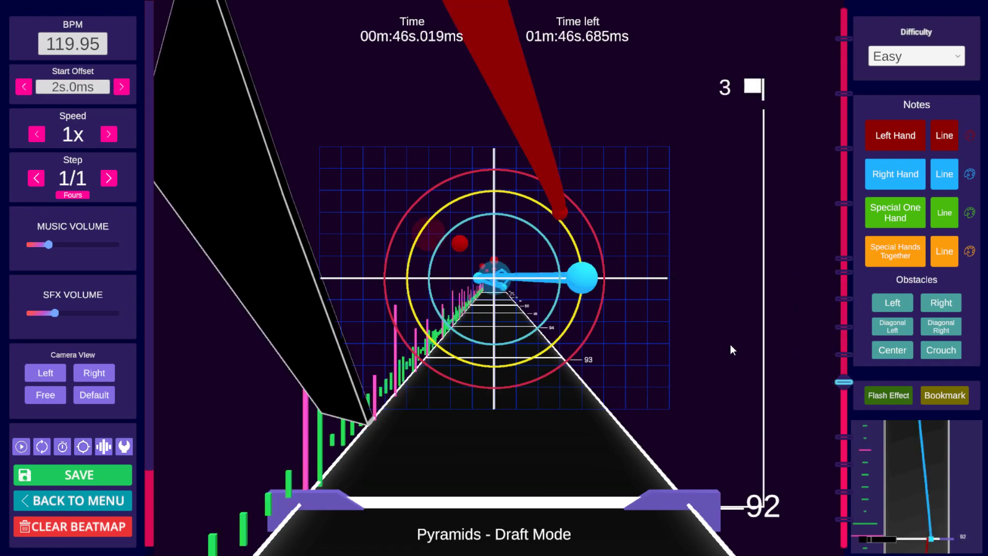
Step: Set the note step to 1/4
scroll(730, 343, "up", 2)
left_click(109, 178)
left_click(109, 178)
Step: Scroll through the beats around 92 to 100 to review the placed notes and lines
scroll(596, 276, "up", 1)
left_click(597, 277)
scroll(597, 277, "up", 6)
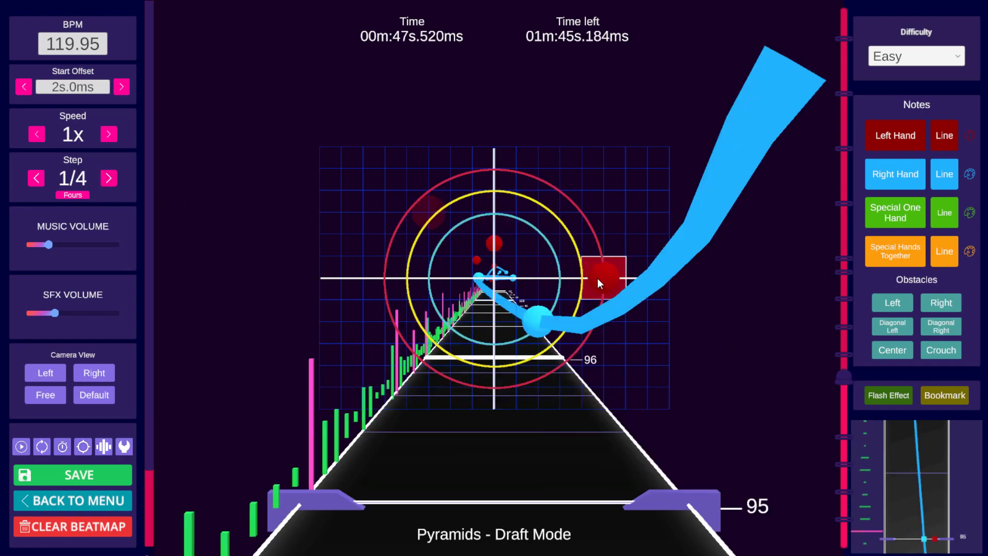
scroll(599, 279, "up", 1)
scroll(607, 283, "up", 4)
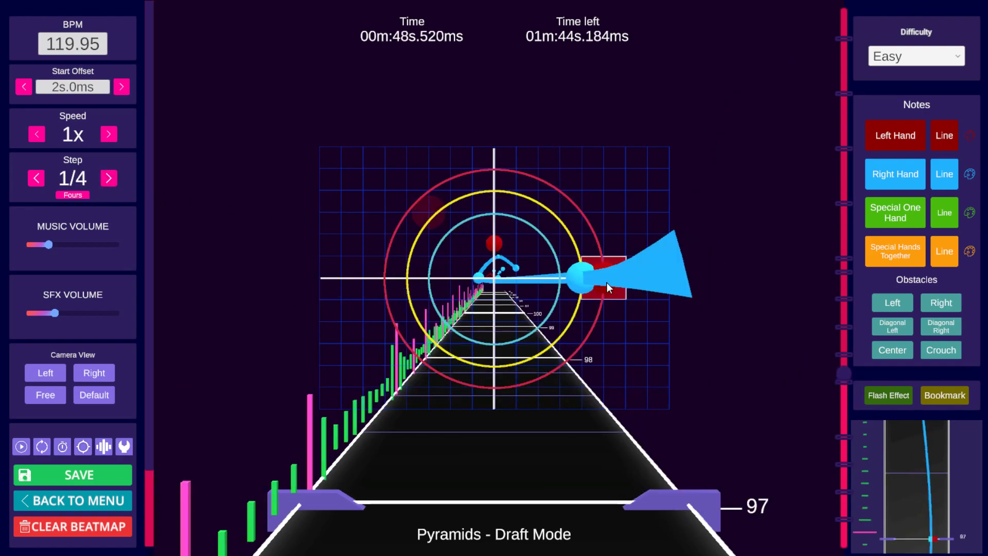
scroll(607, 282, "down", 1)
scroll(607, 283, "up", 8)
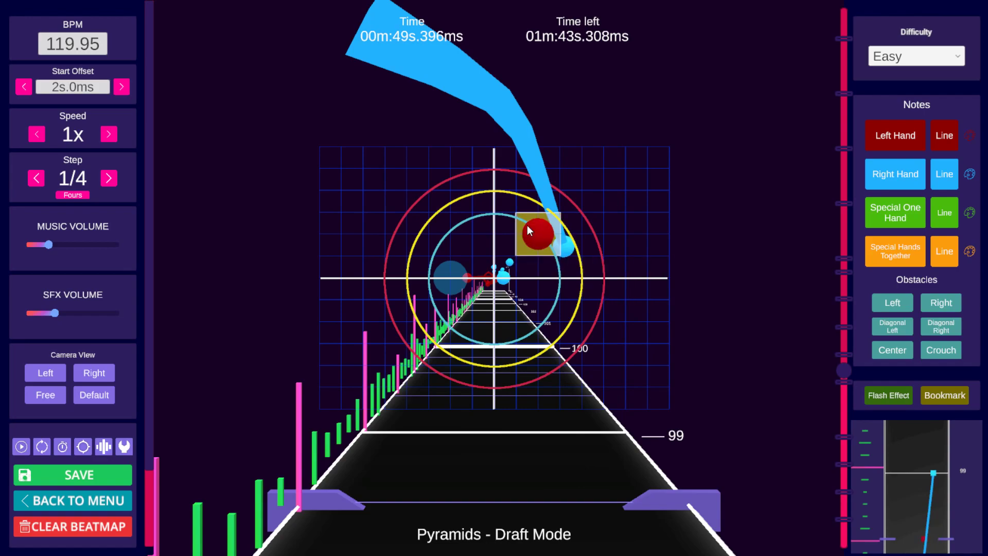
scroll(581, 237, "up", 15)
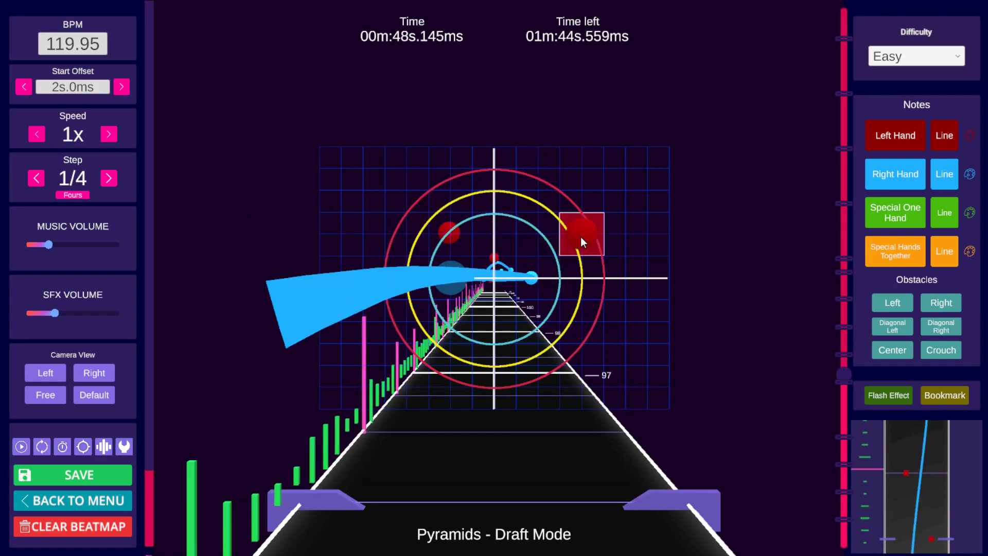
scroll(580, 237, "up", 6)
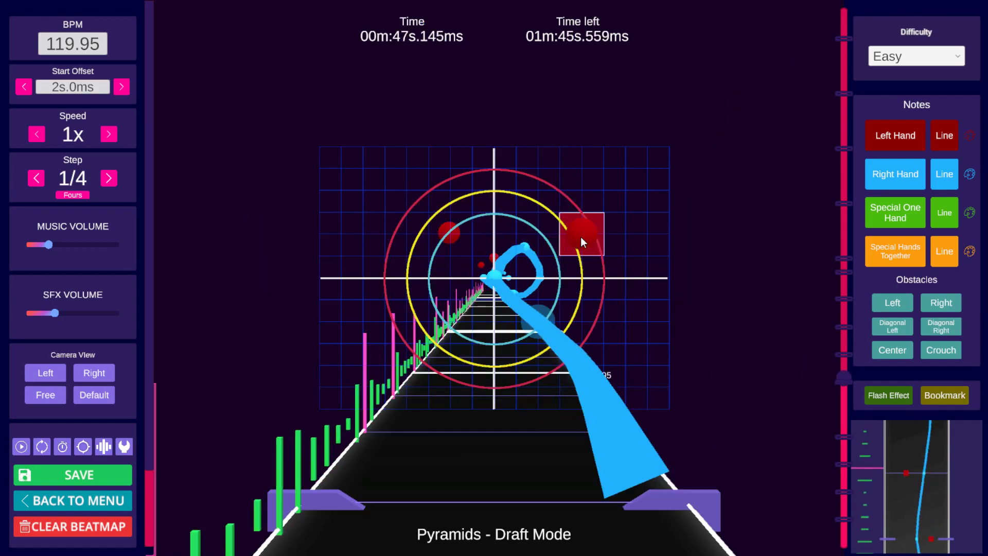
scroll(581, 236, "up", 2)
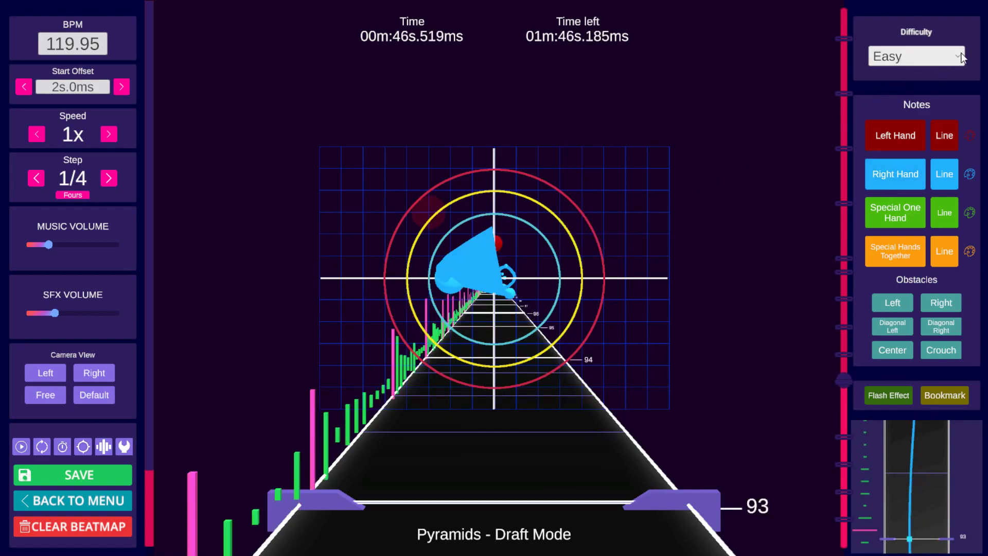
Step: Switch the difficulty to Expert and jump between the timeline bookmarks
left_click(921, 58)
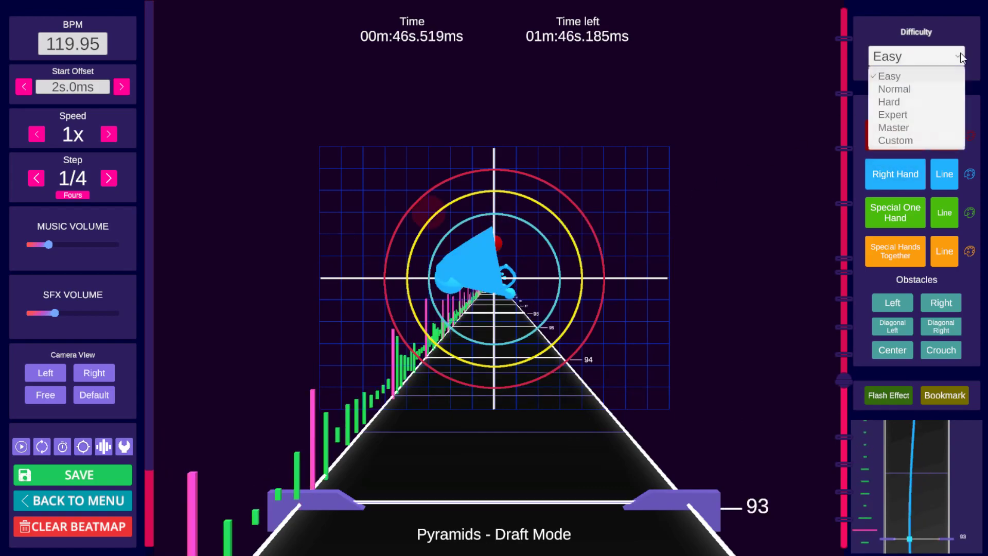
left_click(899, 115)
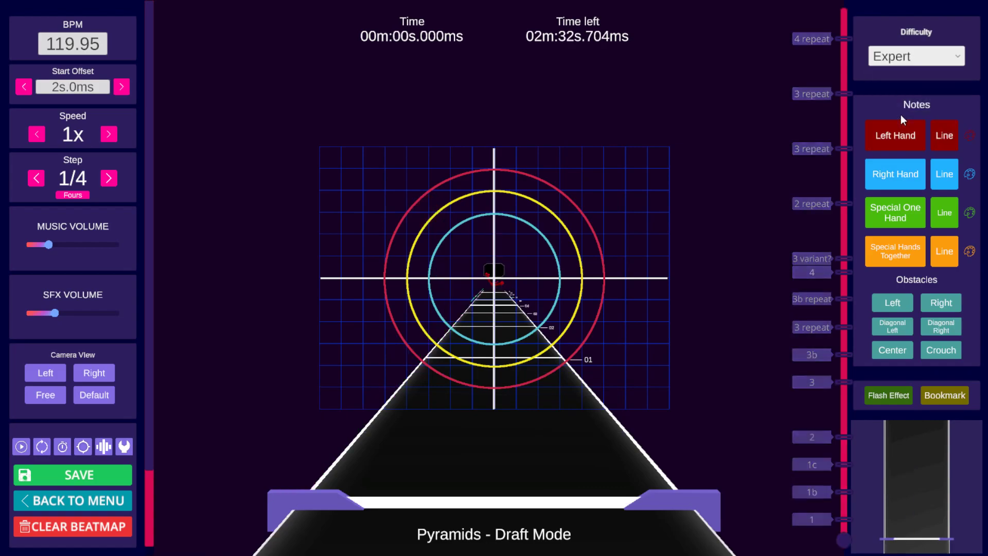
left_click(843, 203)
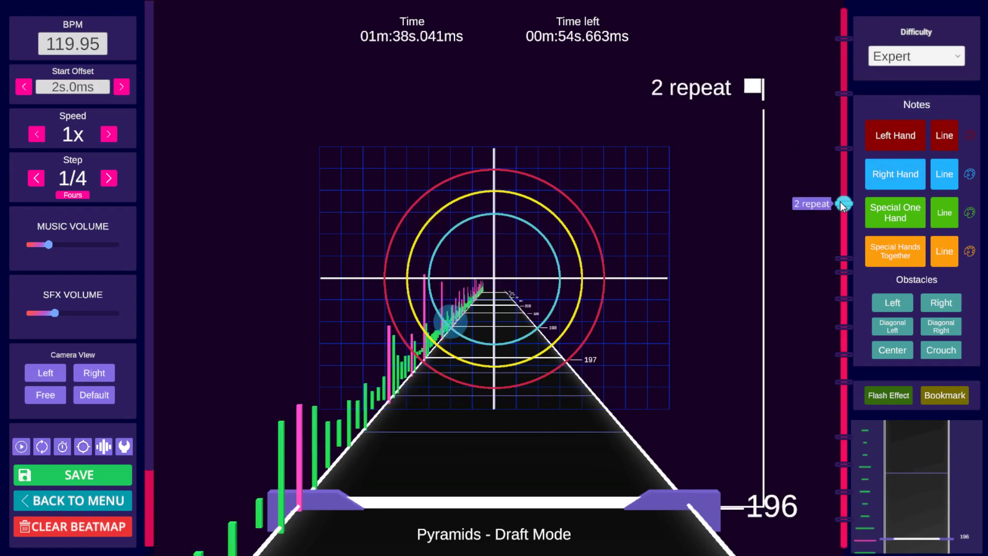
left_click(849, 255)
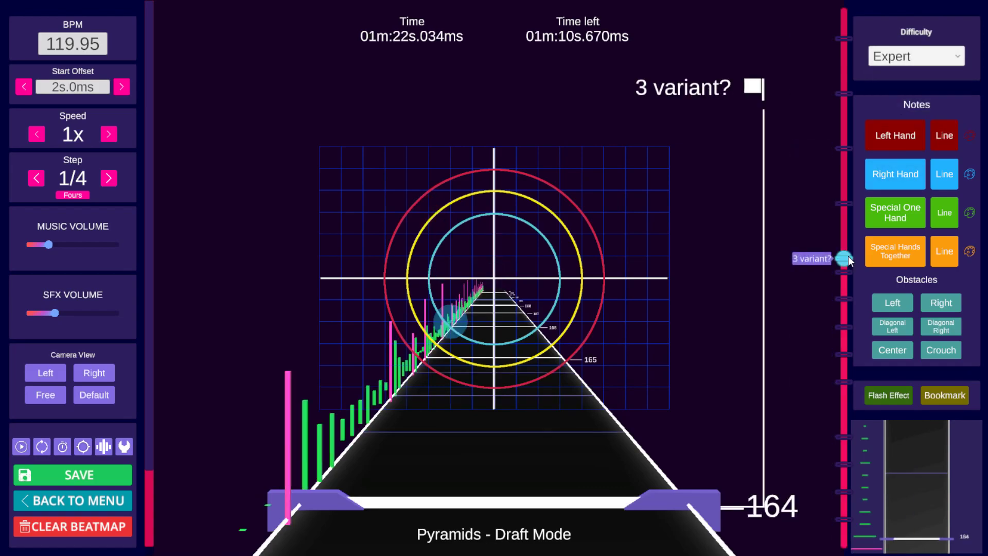
left_click(847, 382)
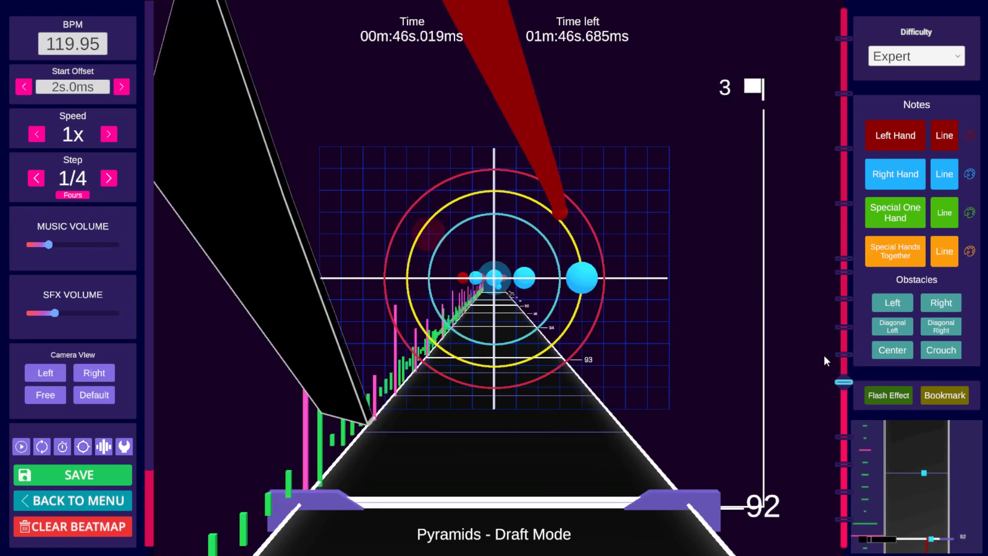
Step: Set the BPM to 120
left_click(645, 331)
left_click(87, 51)
type("120")
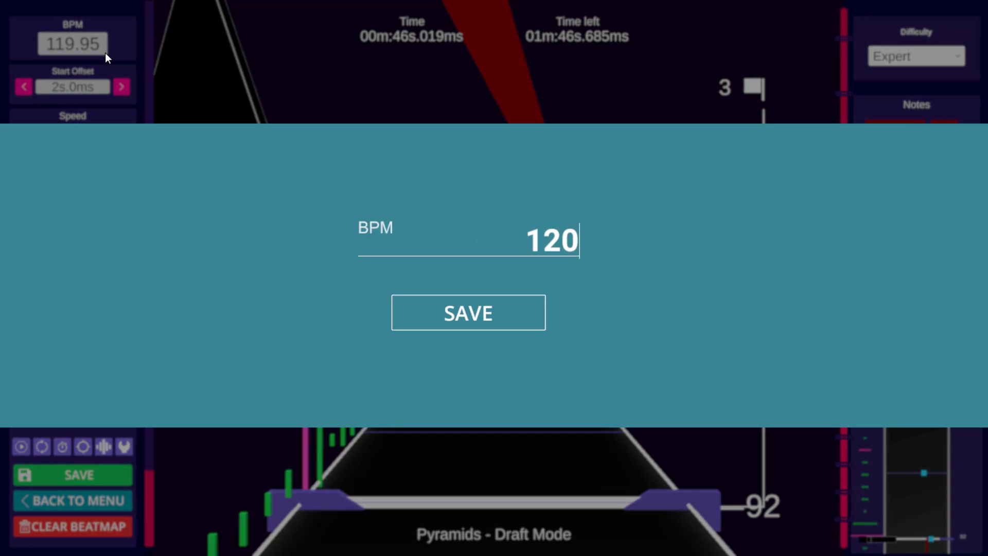
key("Return")
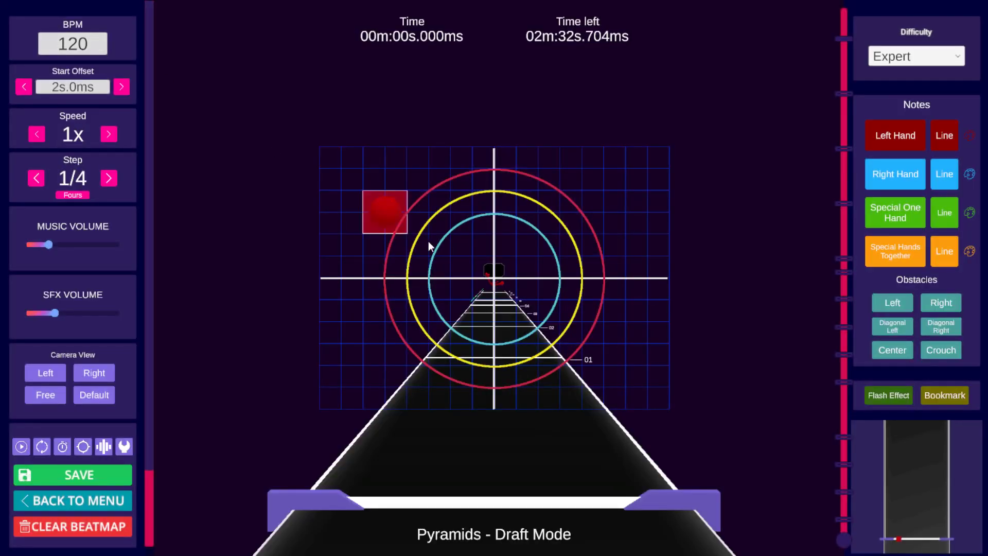
Step: Jump to the bookmark near beat 12 and set the playback speed to 0.5x
left_click(847, 518)
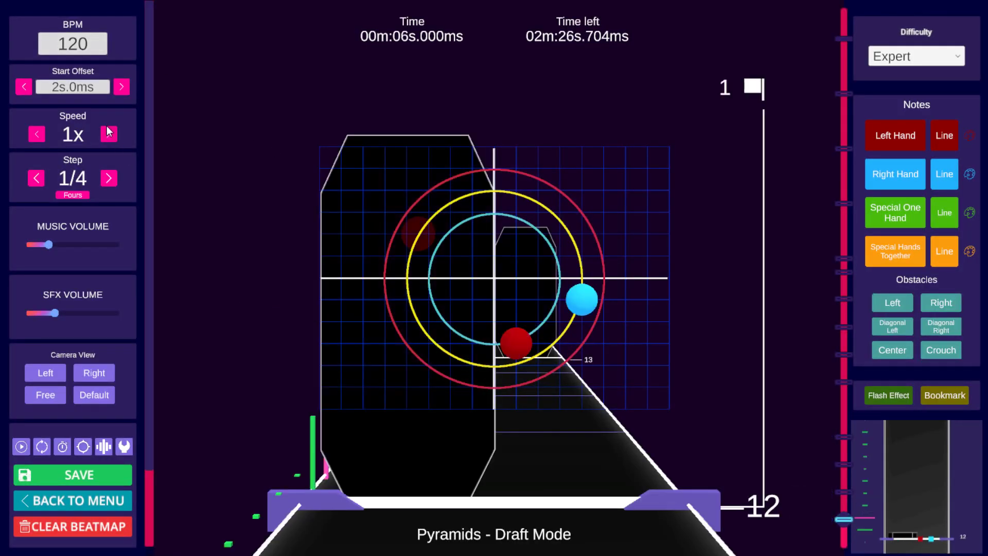
left_click(37, 135)
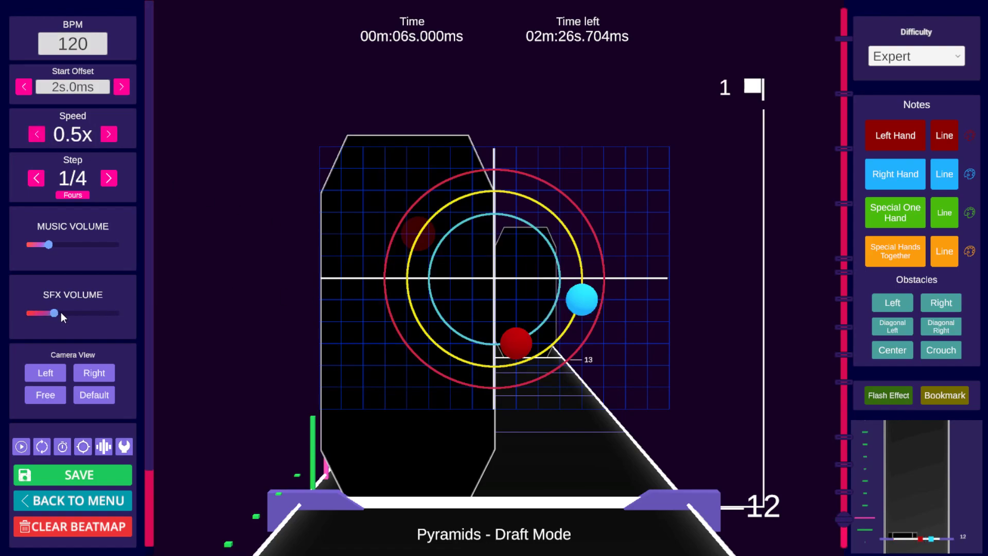
Step: Raise the SFX volume and play a short preview from beat 12
left_click_drag(79, 311, 77, 311)
key("space")
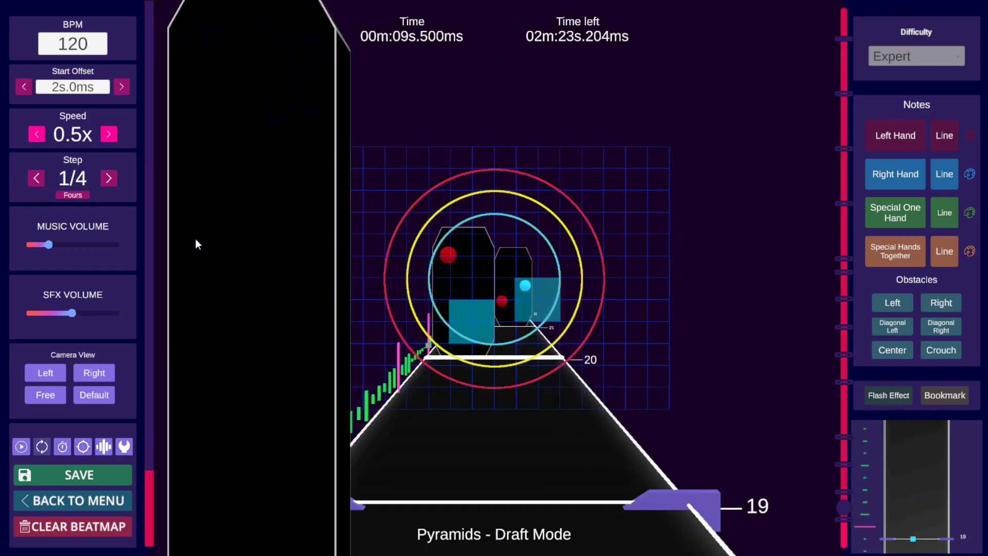
key("space")
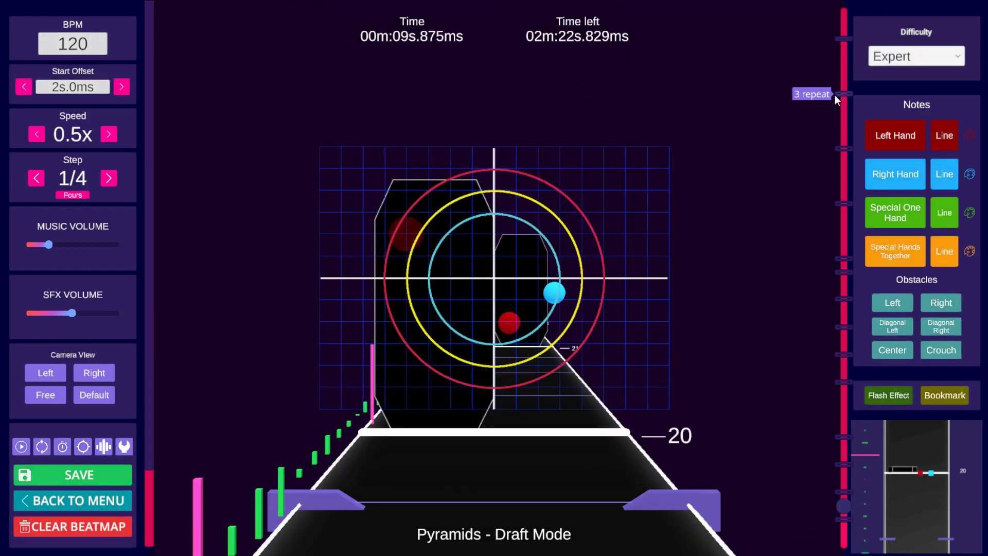
Step: Jump to the '3 repeat' bookmark and preview playback from there
left_click(844, 94)
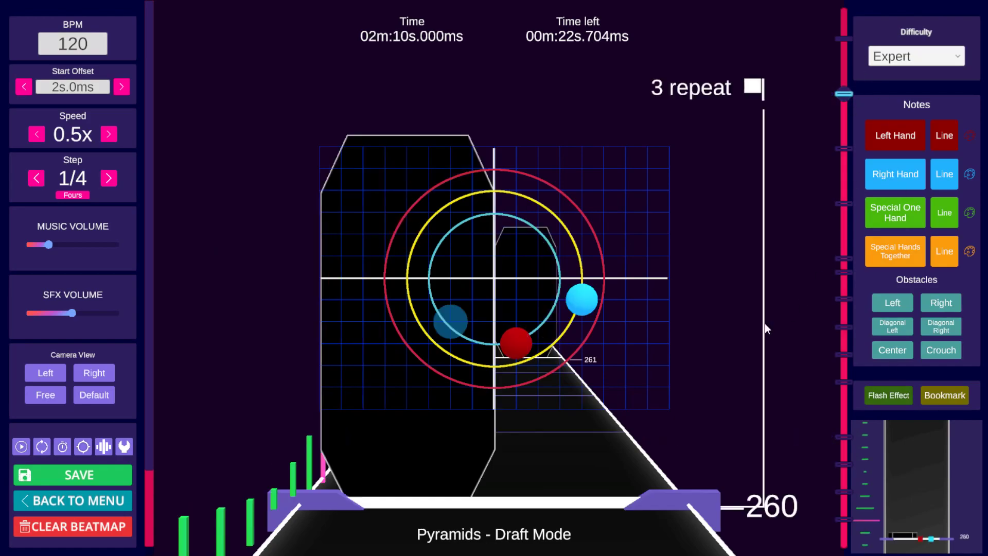
key("space")
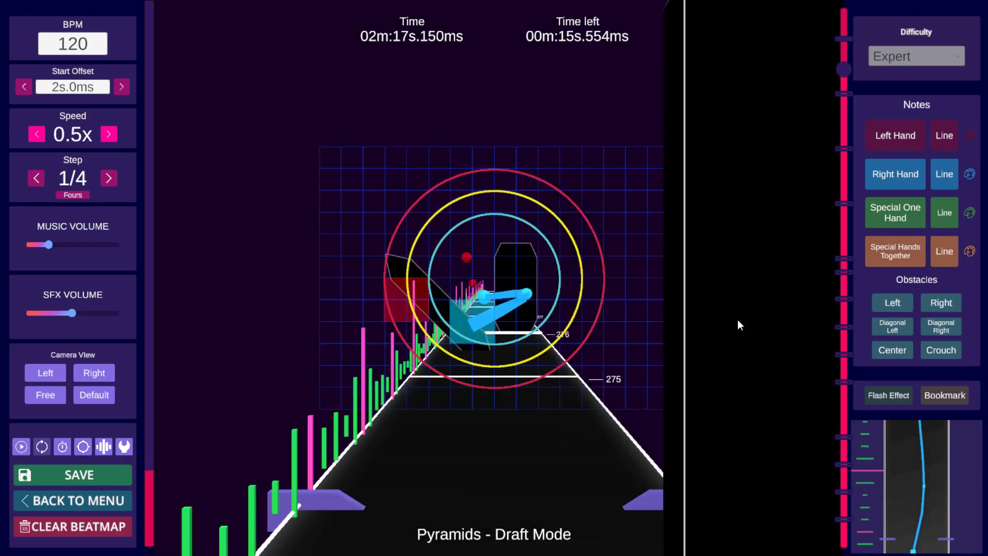
key("space")
left_click(848, 93)
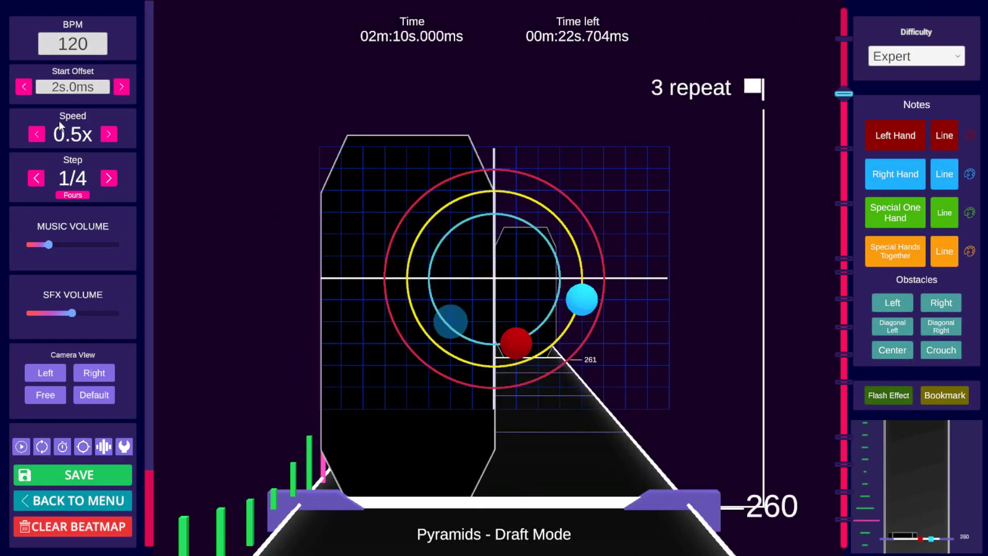
Step: Set the BPM back to 119.95
left_click(92, 46)
left_click(550, 232)
type("119")
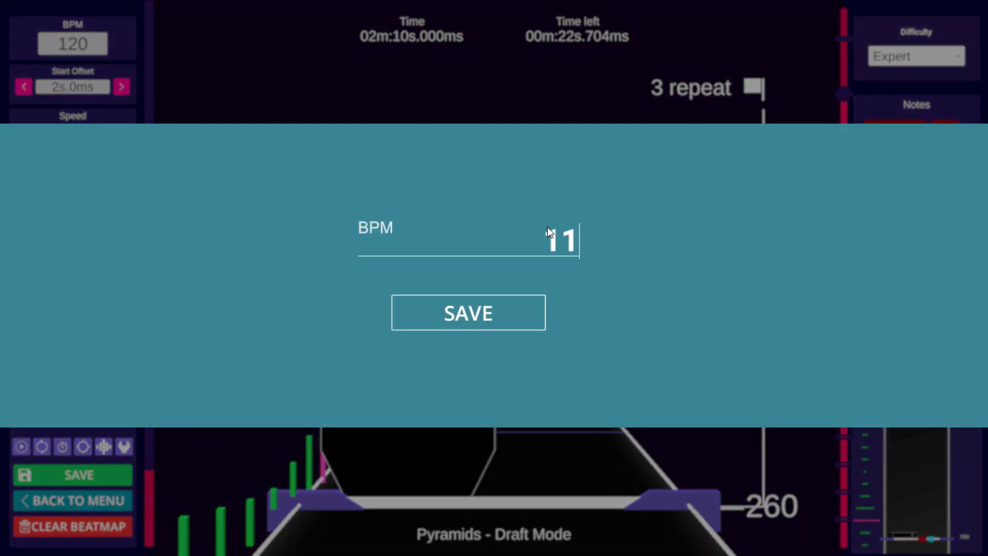
type(".95")
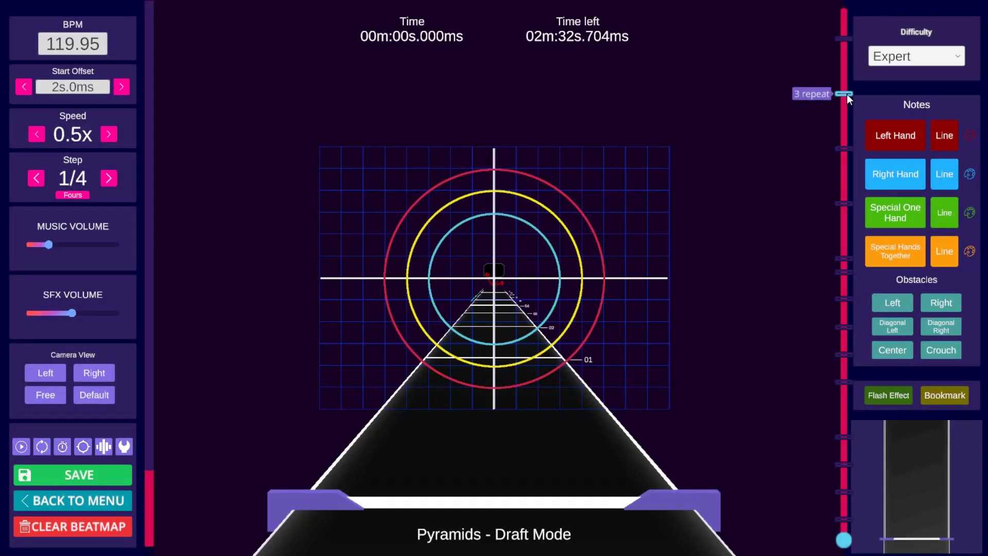
Step: Jump to the '3 repeat' bookmark and play a short preview
left_click(846, 94)
key("space")
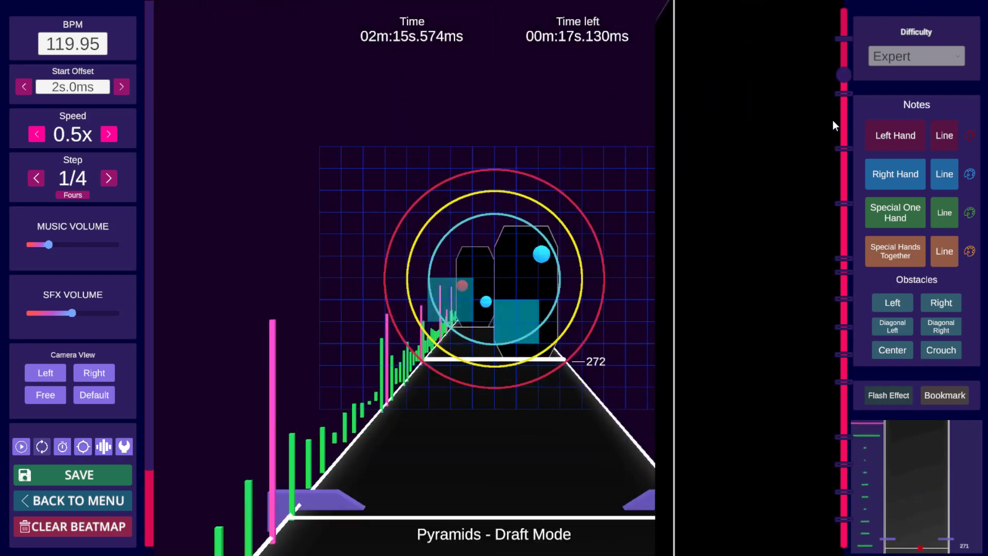
key("space")
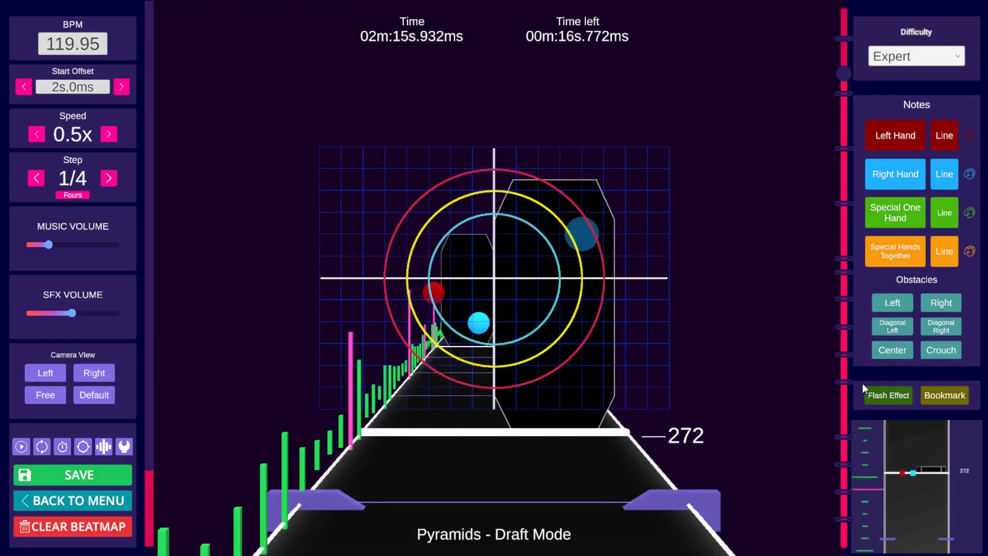
Step: Jump to the bookmark at beat 92 and play a short preview
mouse_move(852, 384)
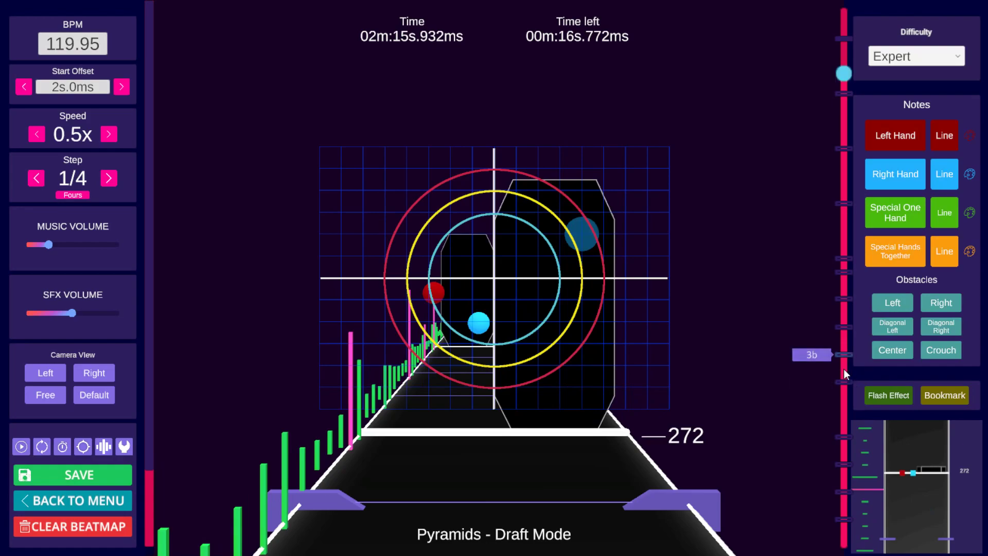
left_click(843, 383)
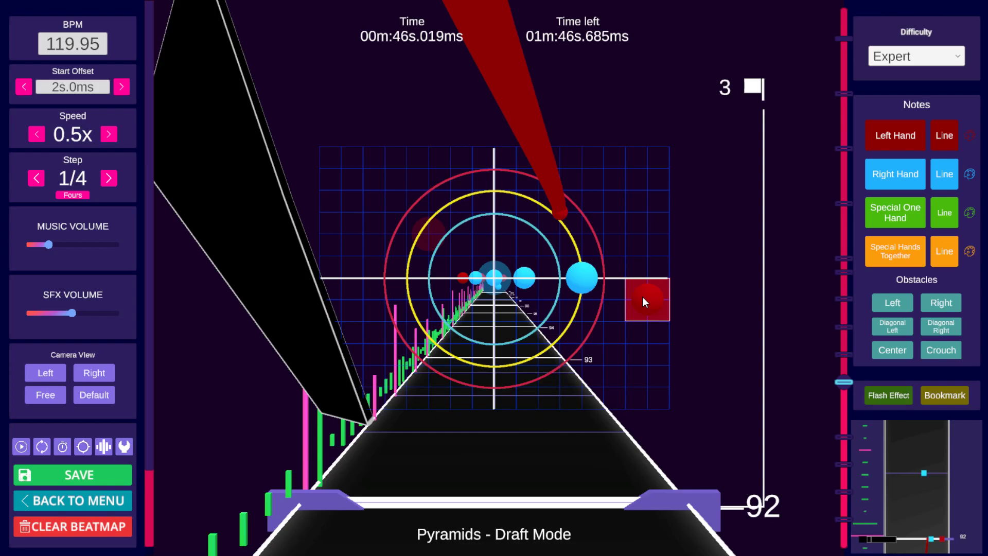
key("space")
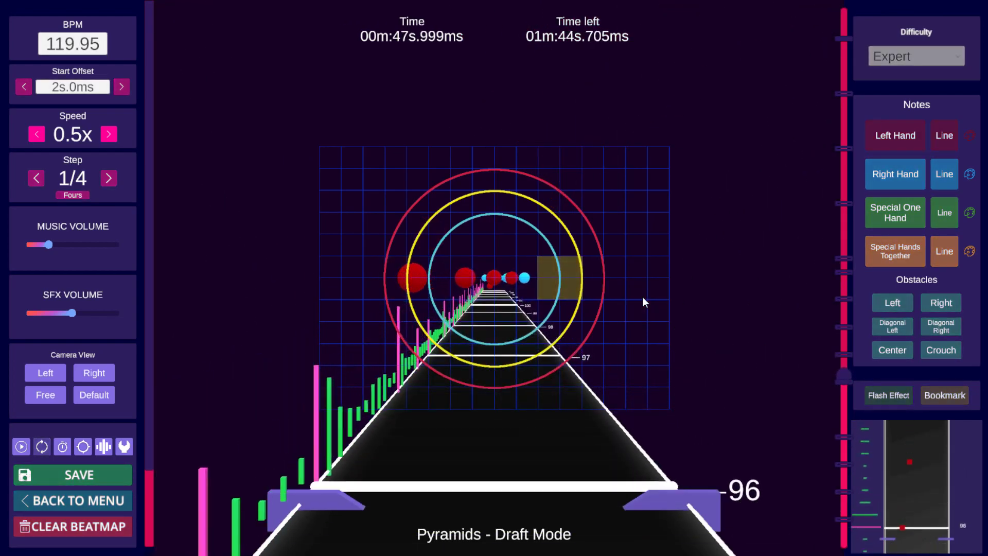
key("space")
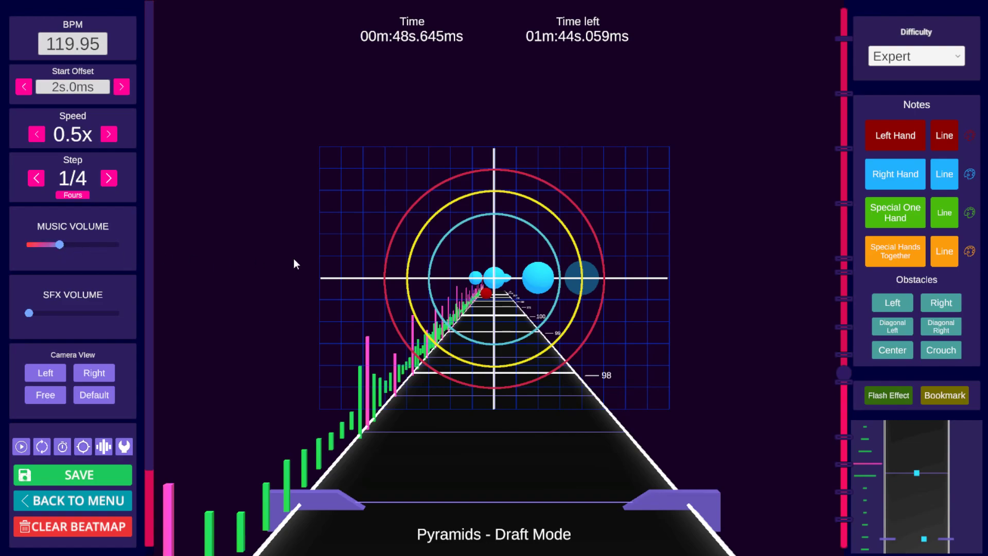
Step: Set the playback speed to 1x
scroll(604, 266, "up", 9)
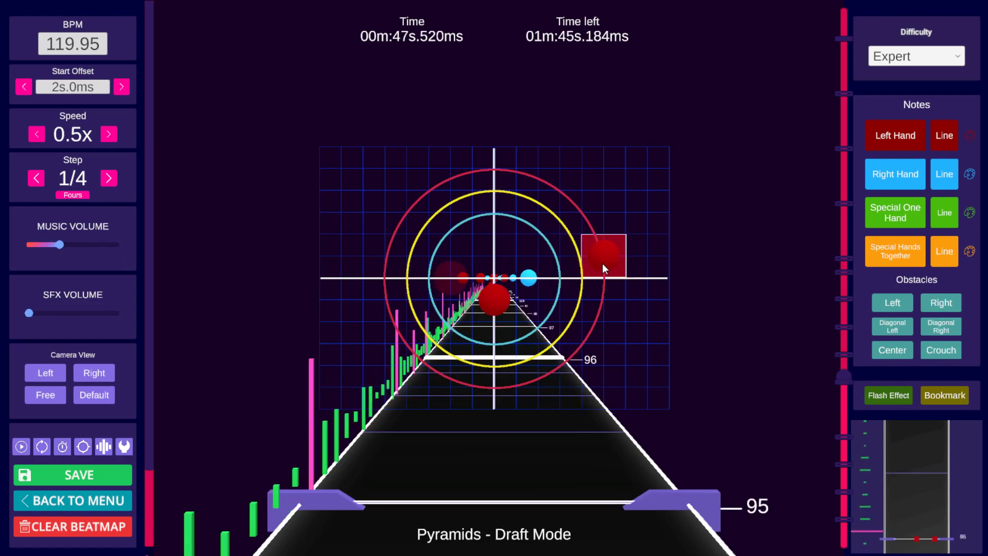
scroll(679, 278, "down", 20)
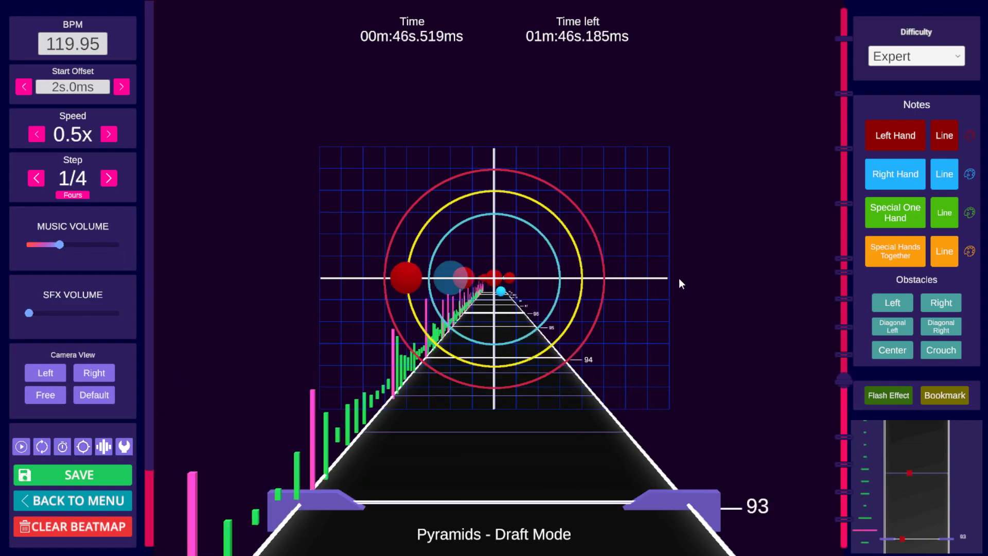
scroll(679, 277, "up", 2)
scroll(678, 281, "up", 4)
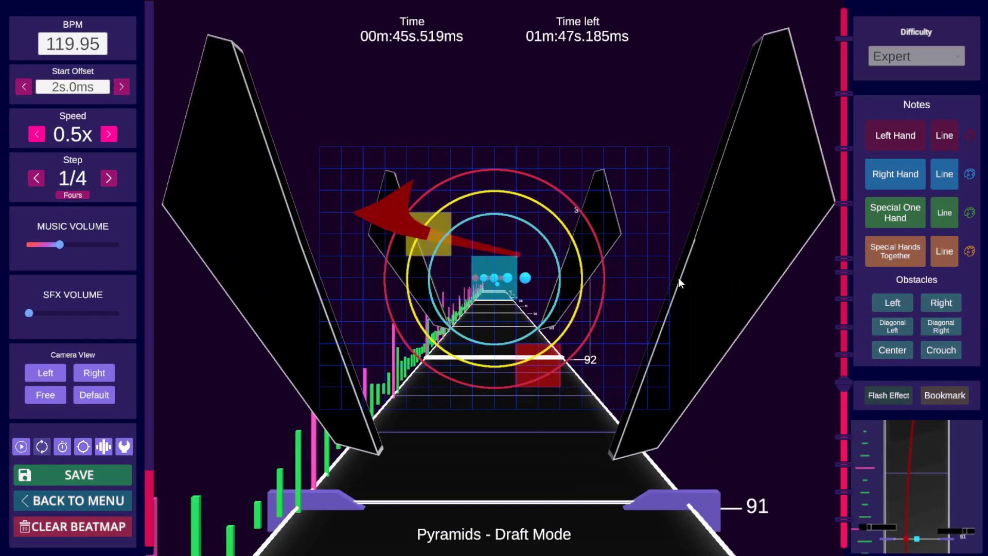
left_click(106, 137)
left_click(106, 137)
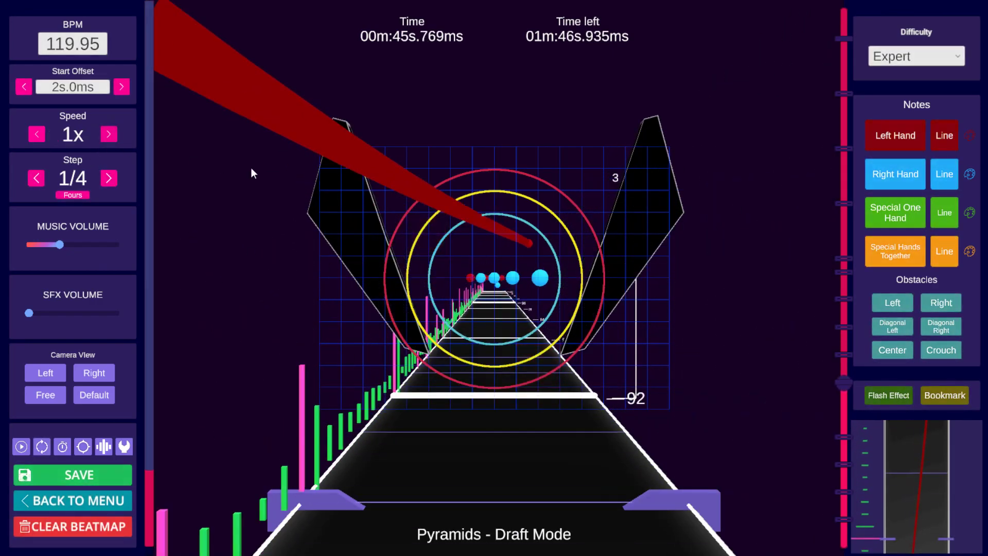
Step: Preview playback from around beat 92 and jump to the bookmark near beat 14
key("space")
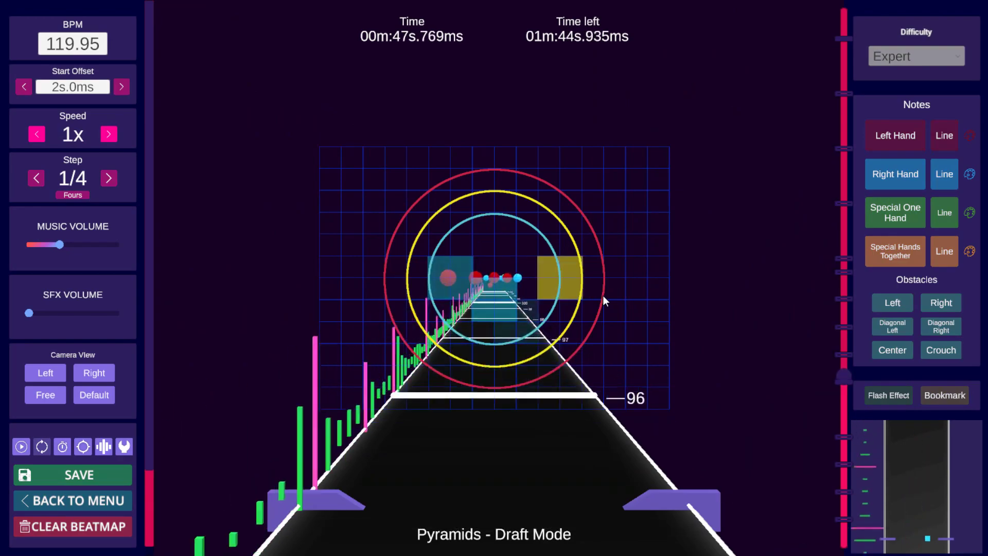
key("space")
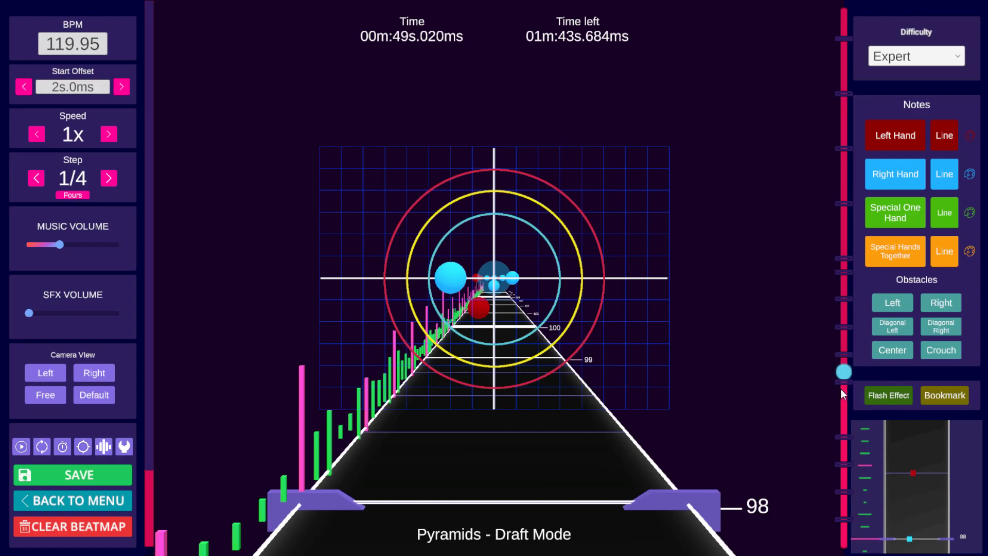
left_click(845, 519)
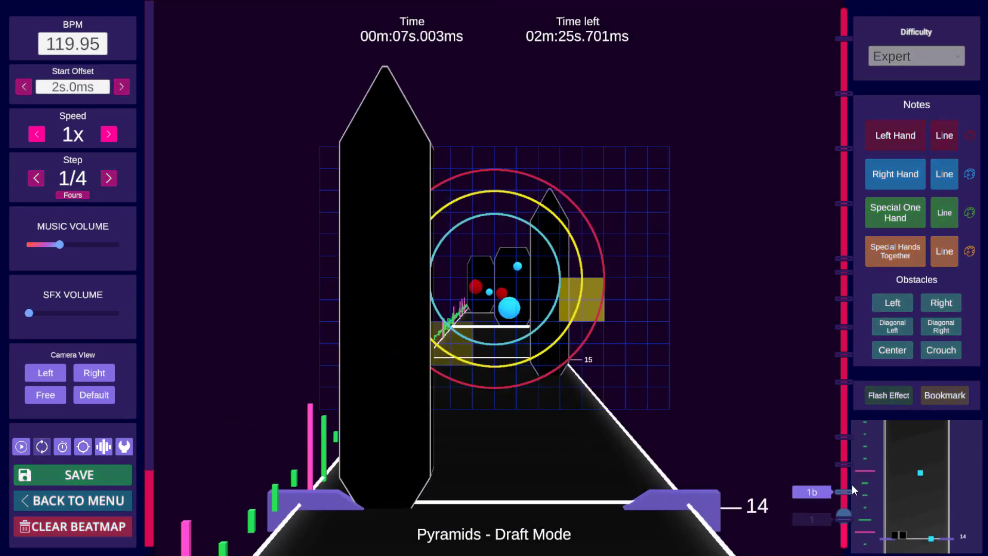
Step: Play a short preview, then jump to the '1c' bookmark at beat 47 and play from there
key("space")
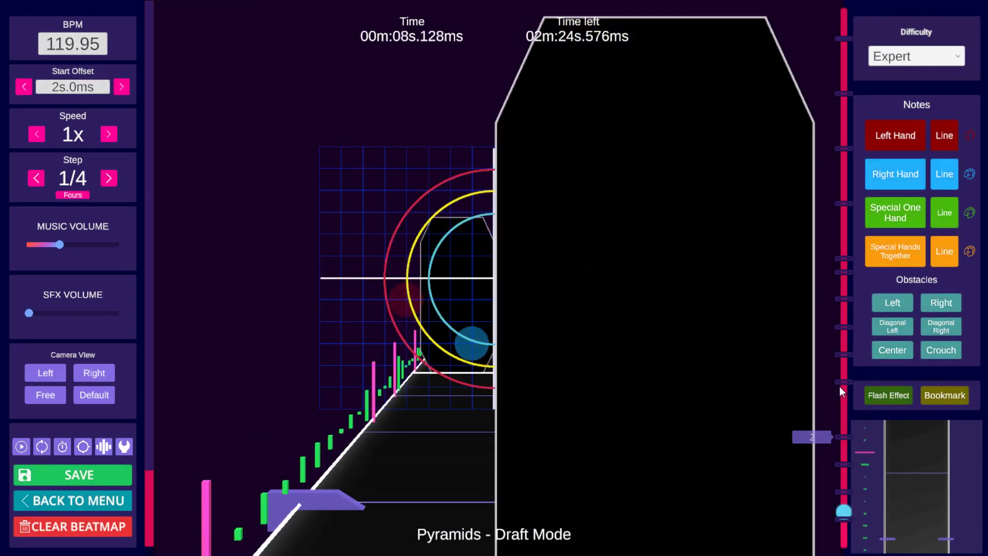
left_click(844, 463)
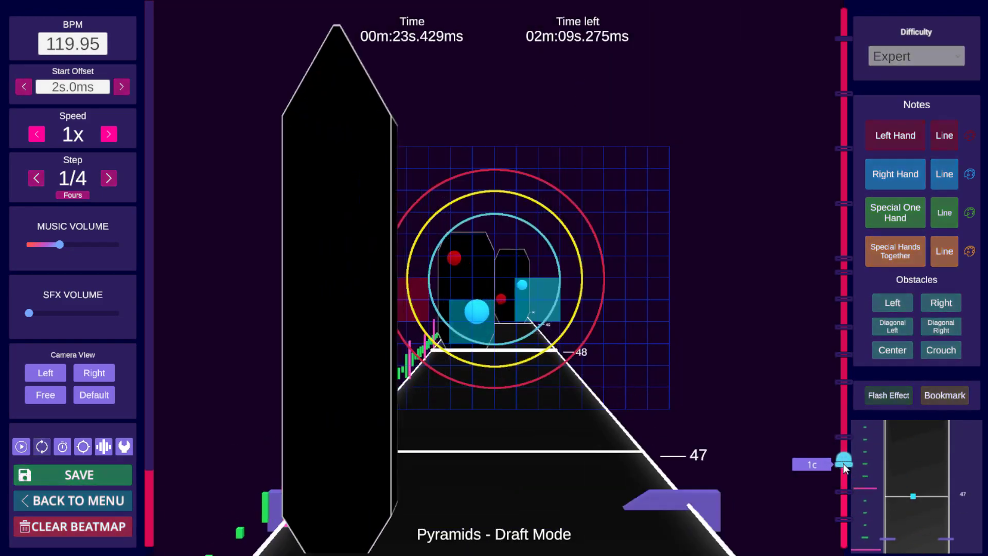
key("space")
Step: Jump to the '3' bookmark at beat 92 and play a few short previews from it
left_click(844, 384)
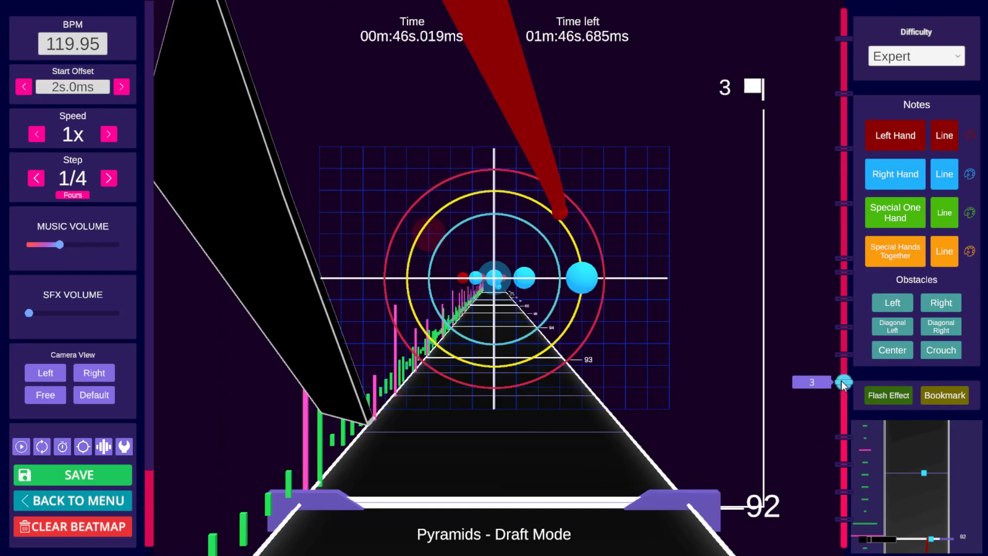
key("space")
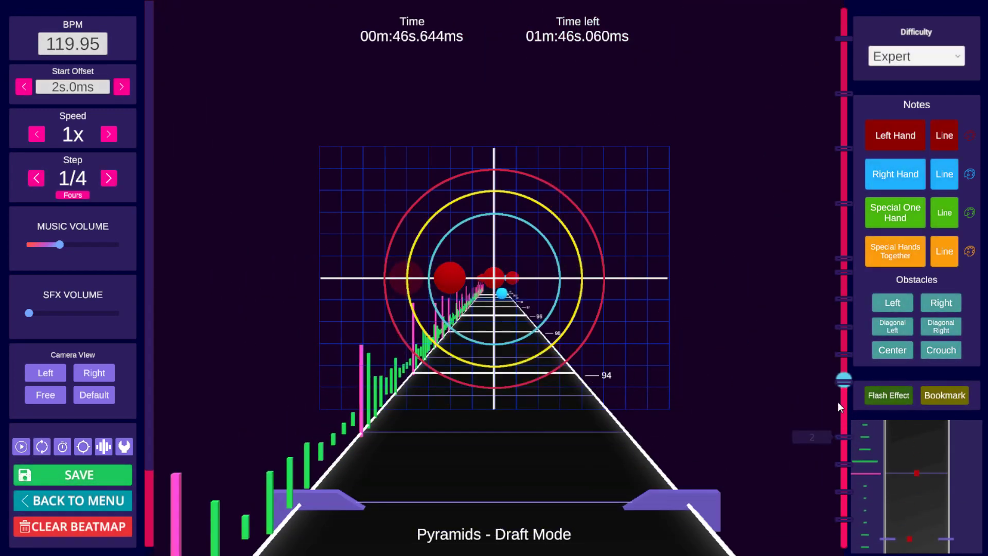
key("space")
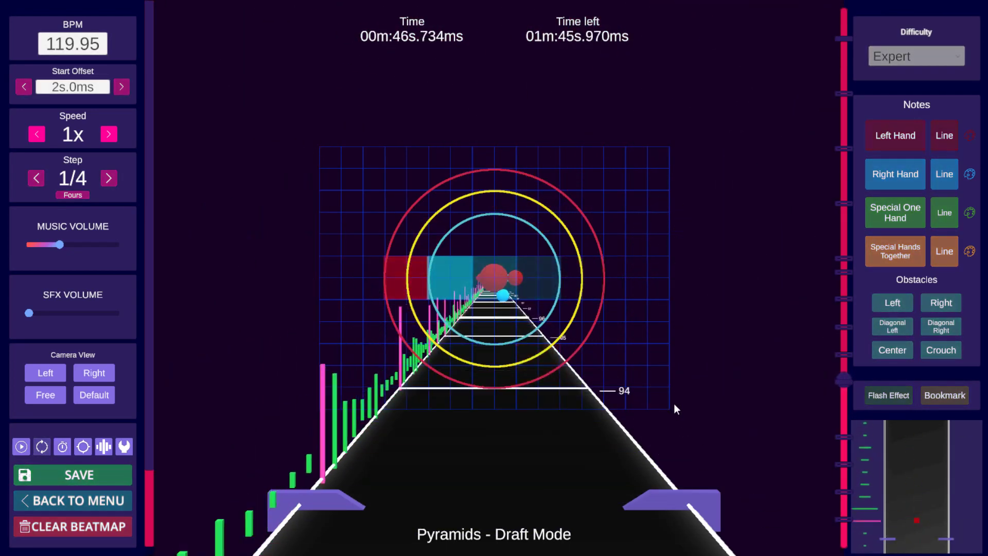
key("space")
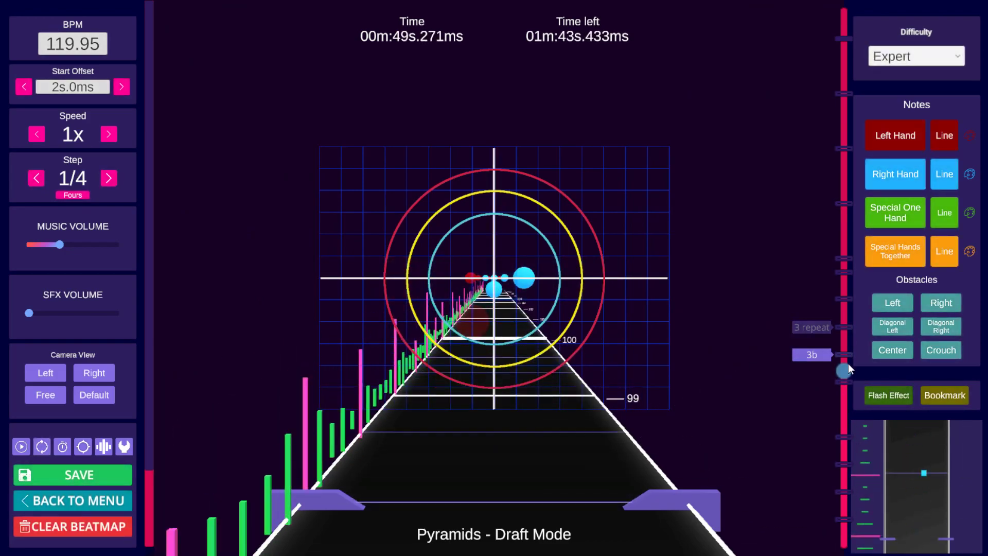
Step: Return to the beat 92 bookmark and save the beatmap
left_click(847, 379)
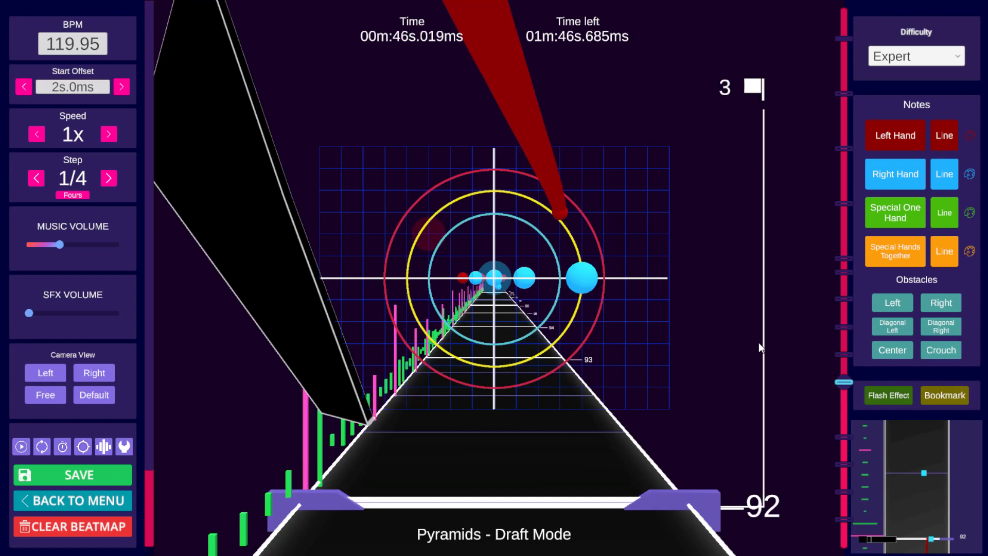
key("ctrl+s")
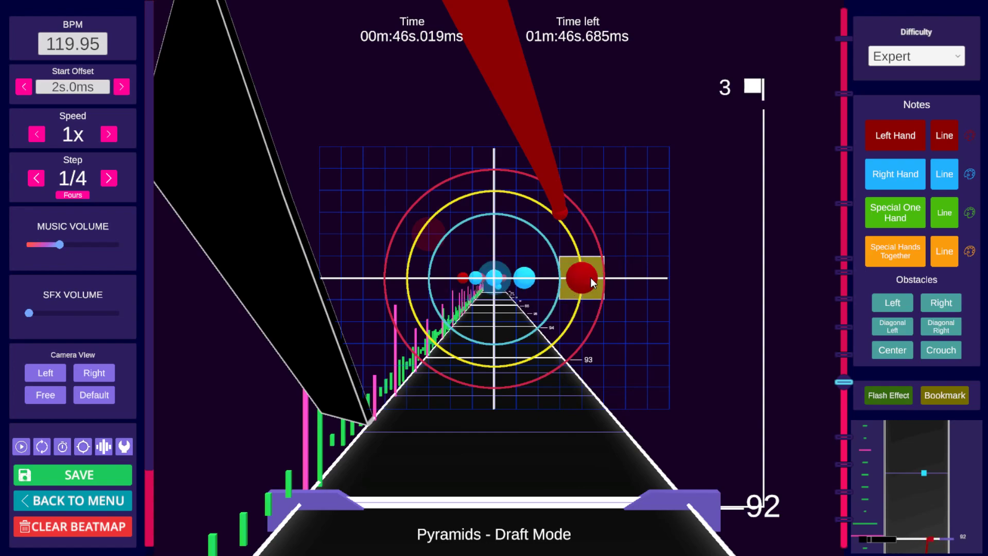
Step: Step back and forth between beats 92 and 94 to examine the note placement around the bookmark
scroll(591, 278, "up", 4)
scroll(423, 280, "up", 2)
scroll(609, 275, "down", 3)
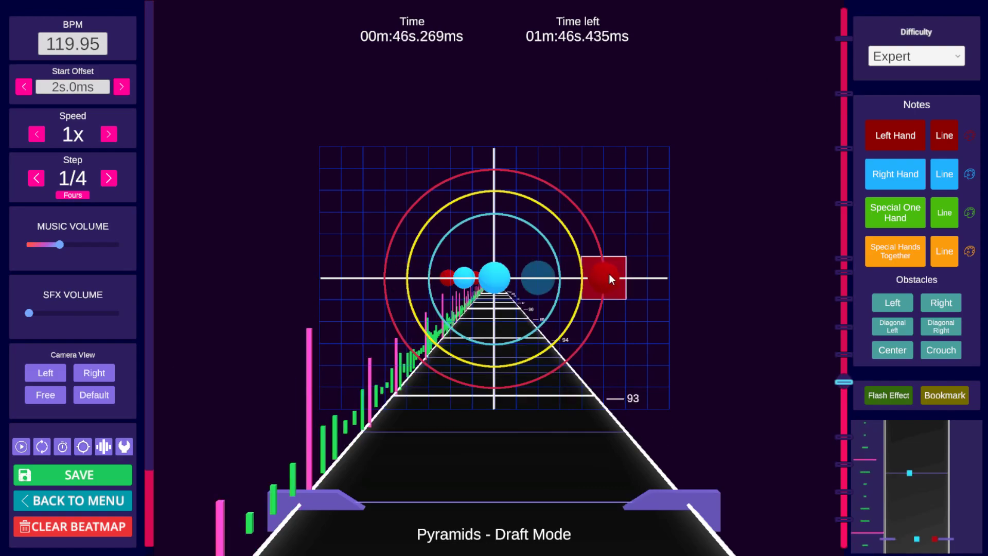
scroll(610, 274, "down", 3)
scroll(609, 270, "up", 1)
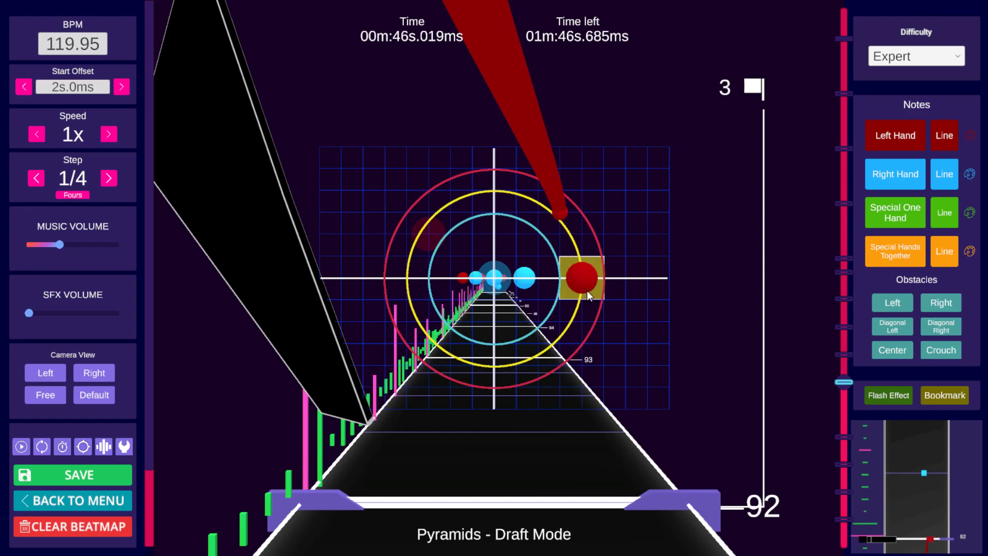
scroll(576, 282, "down", 3)
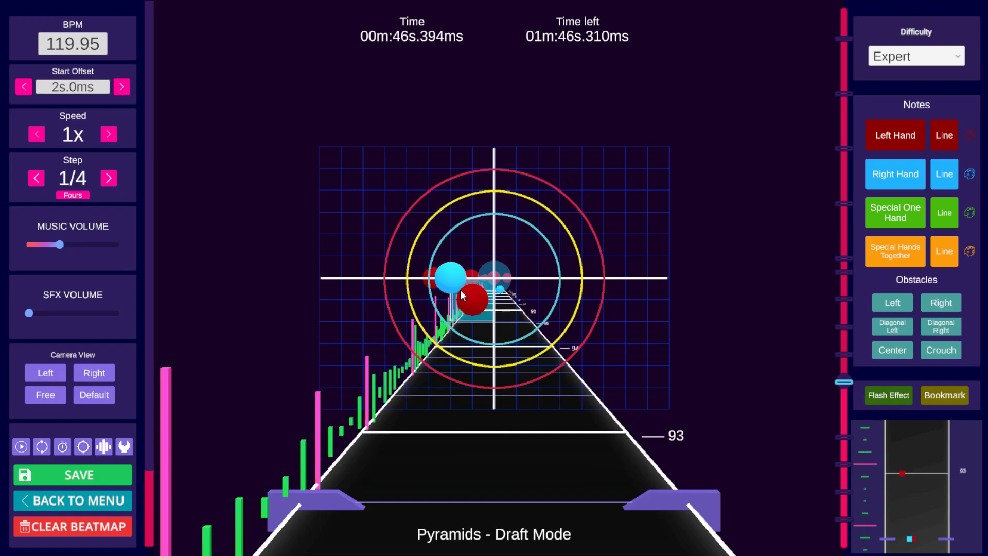
scroll(441, 283, "down", 1)
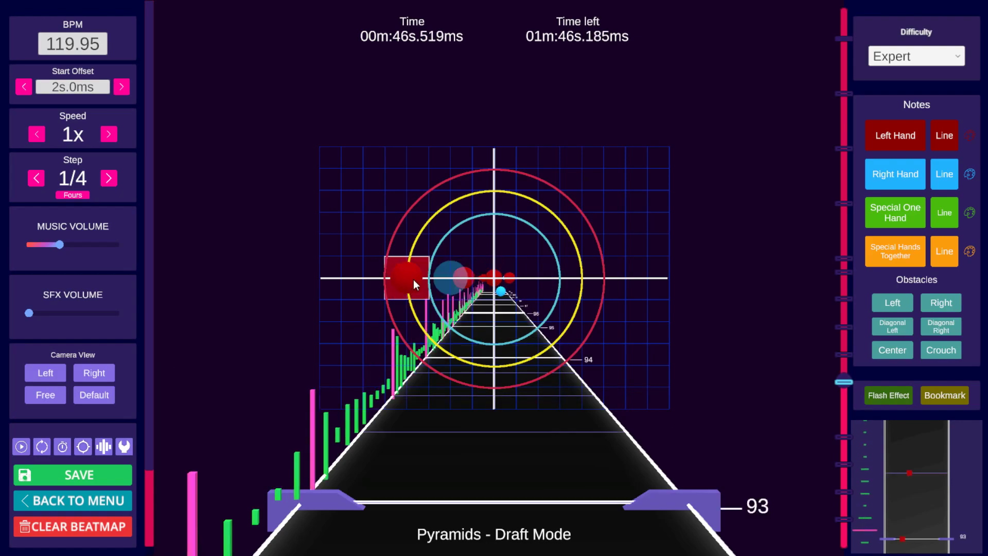
scroll(443, 278, "down", 3)
scroll(576, 281, "down", 1)
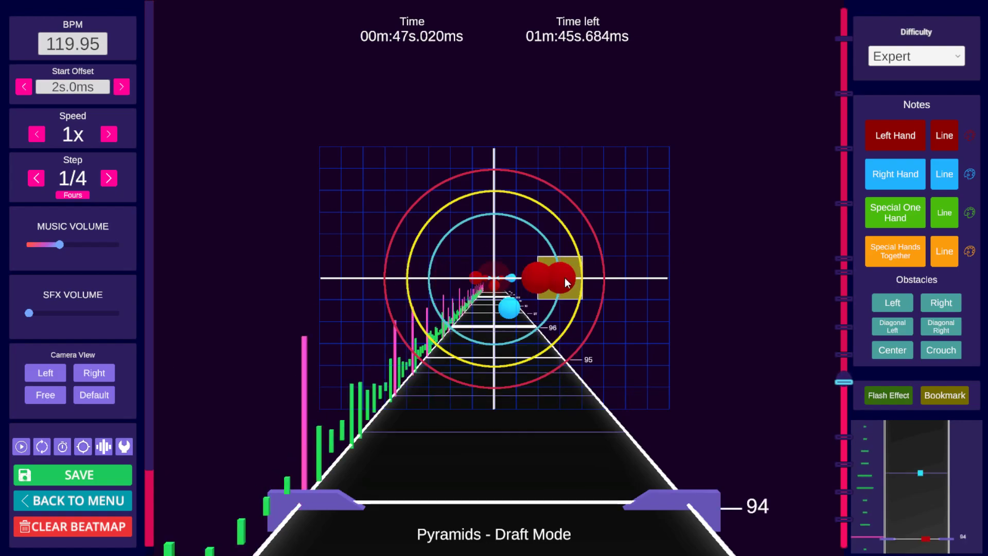
scroll(561, 278, "up", 9)
scroll(600, 274, "down", 1)
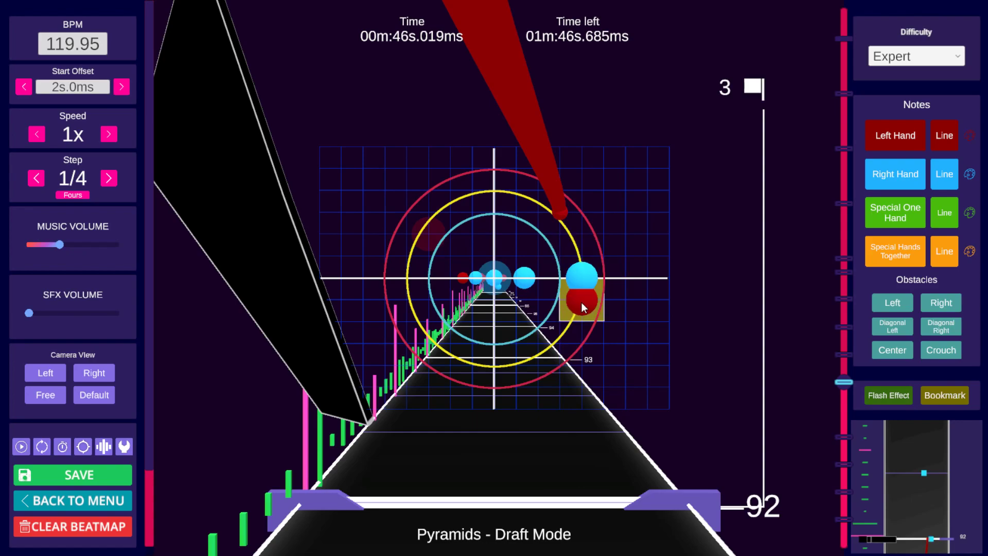
scroll(527, 277, "up", 1)
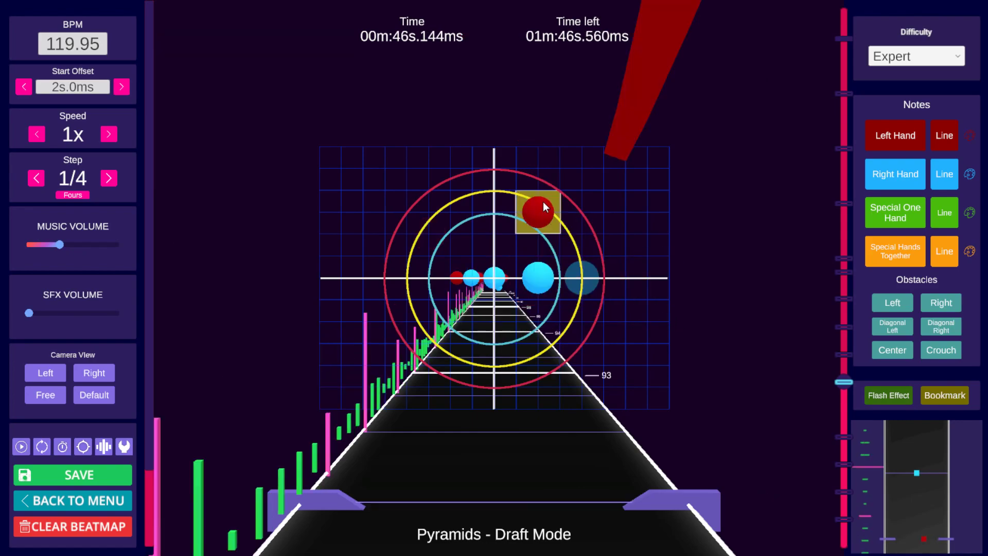
scroll(537, 238, "up", 1)
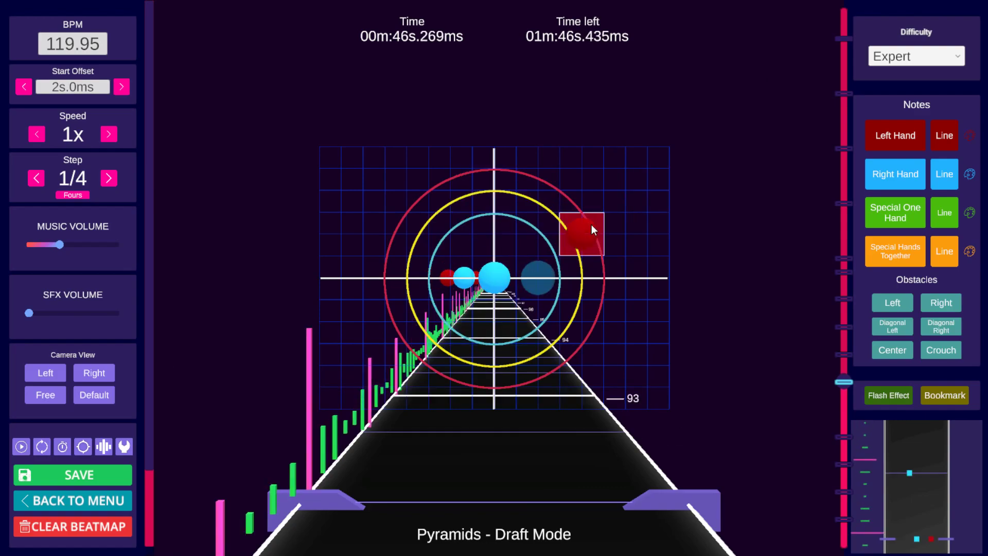
scroll(592, 225, "down", 4)
scroll(591, 224, "up", 2)
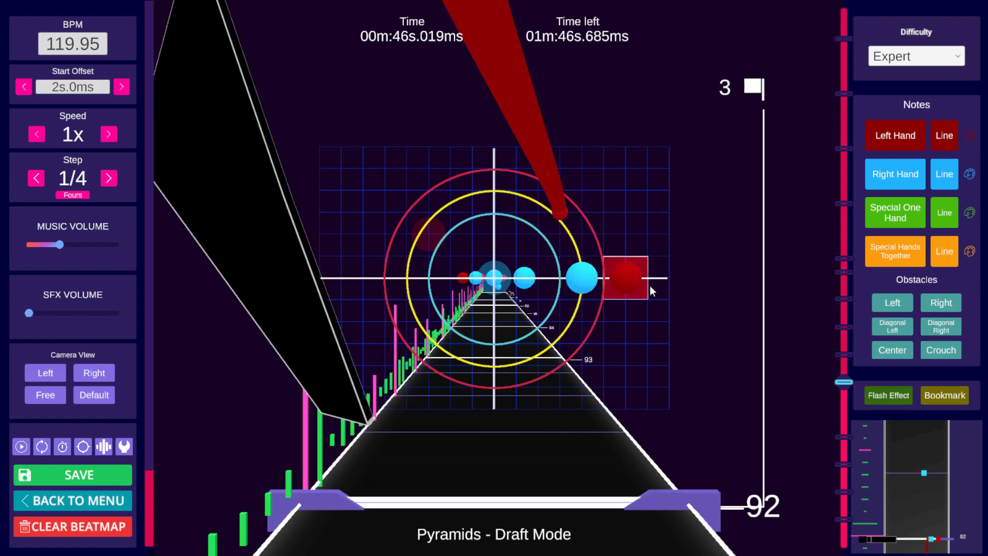
scroll(564, 280, "up", 3)
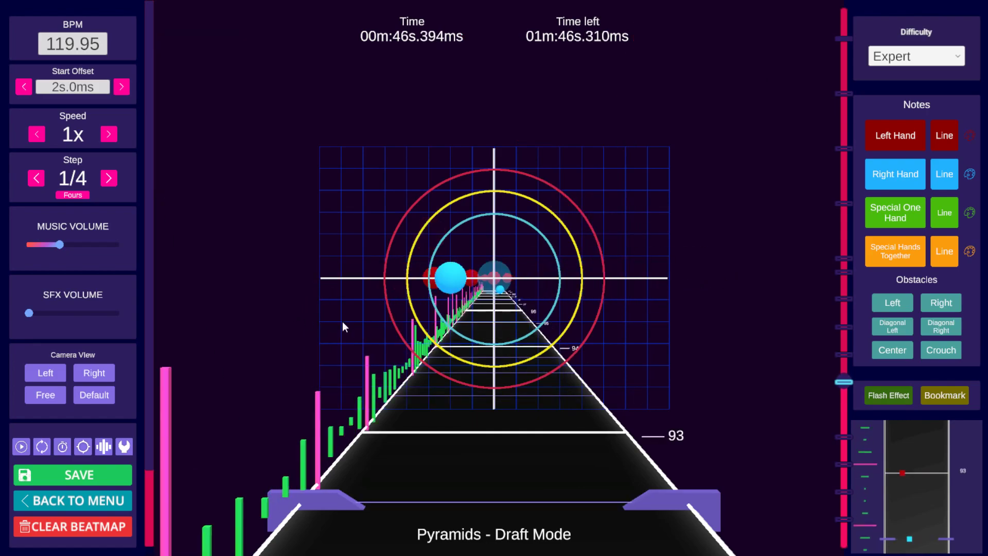
scroll(558, 307, "down", 3)
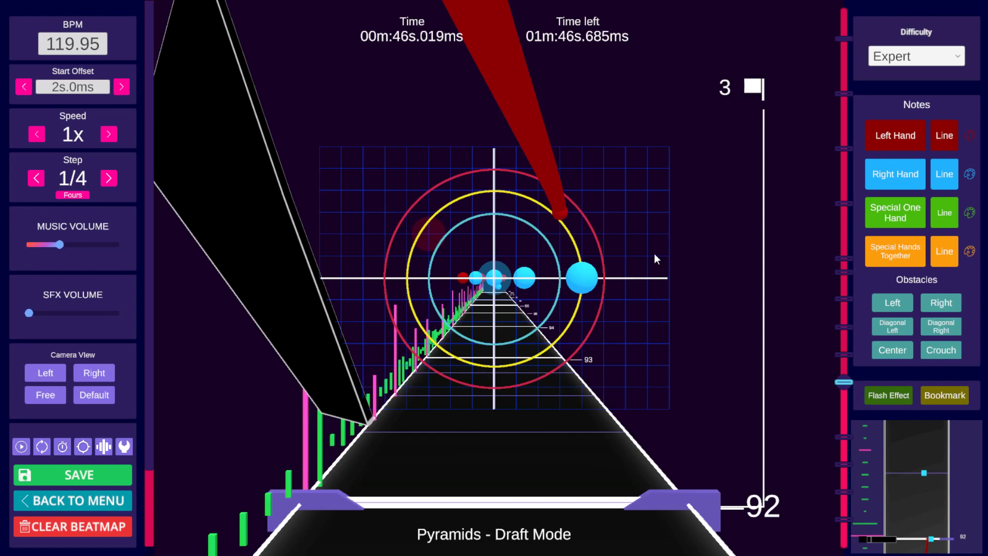
Step: Place a left-hand note on the center line right of center at beat 92 and step through beats 92–93 to check it
left_click(592, 278)
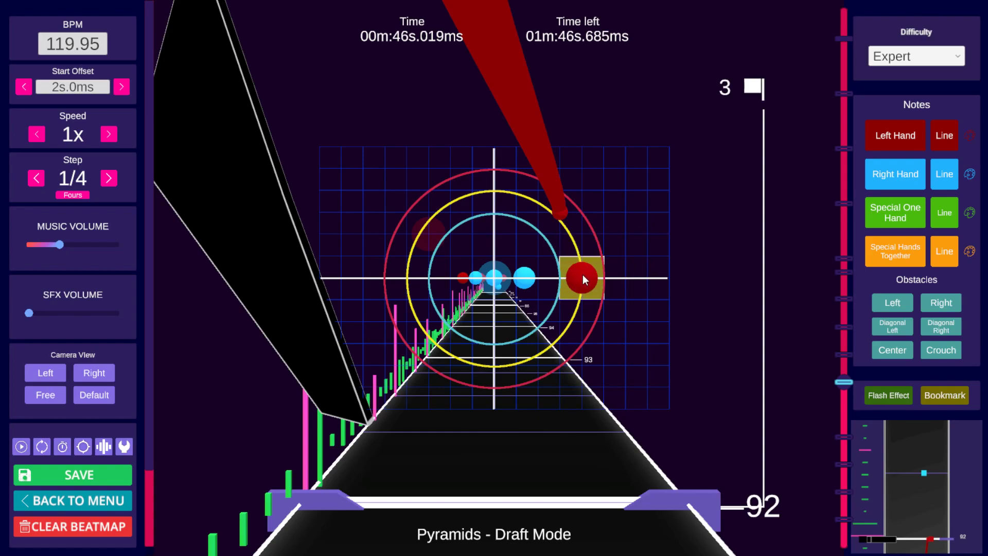
scroll(579, 273, "up", 1)
scroll(561, 274, "down", 1)
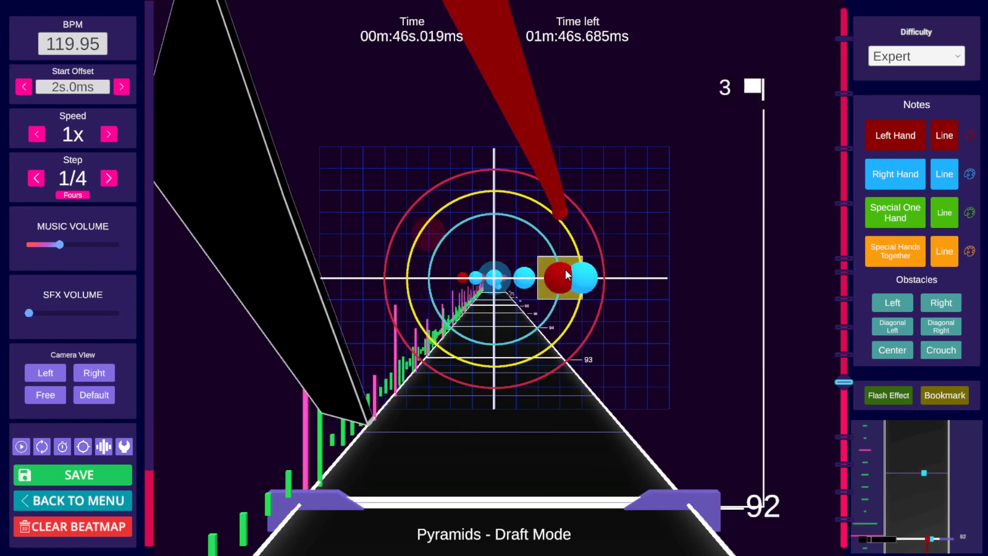
scroll(520, 280, "up", 3)
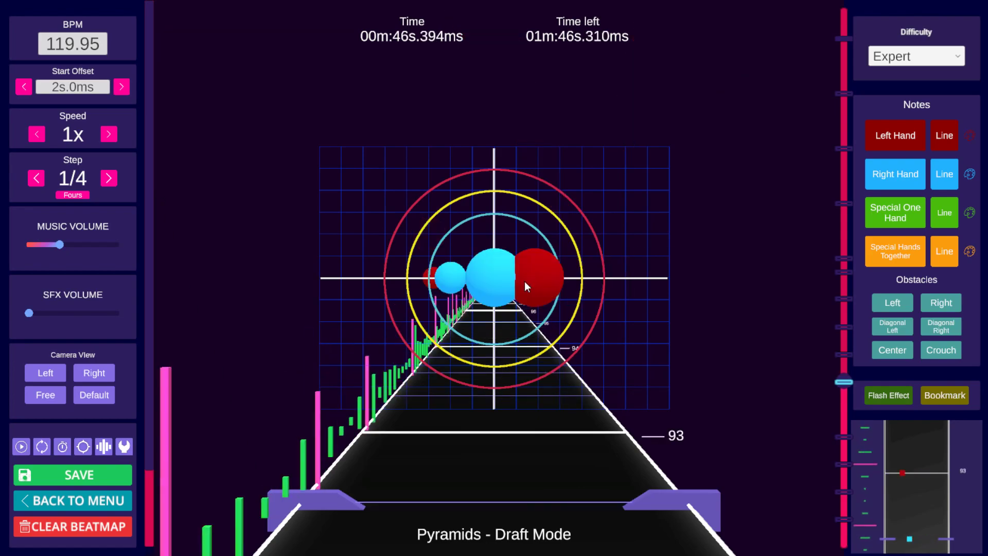
scroll(530, 280, "down", 3)
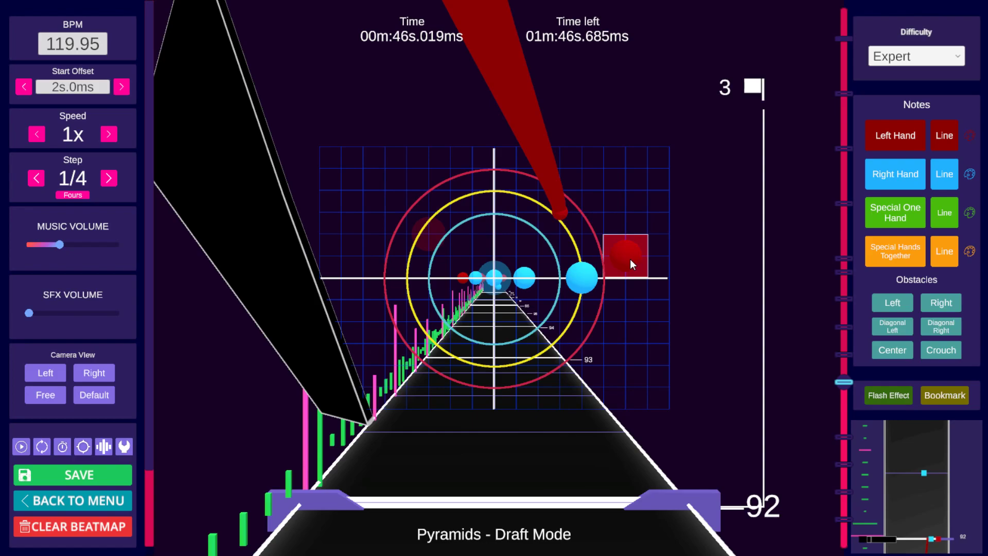
Step: Scrub and briefly play through beats 92 to 95 to review the note pattern after the bookmark
scroll(601, 250, "down", 4)
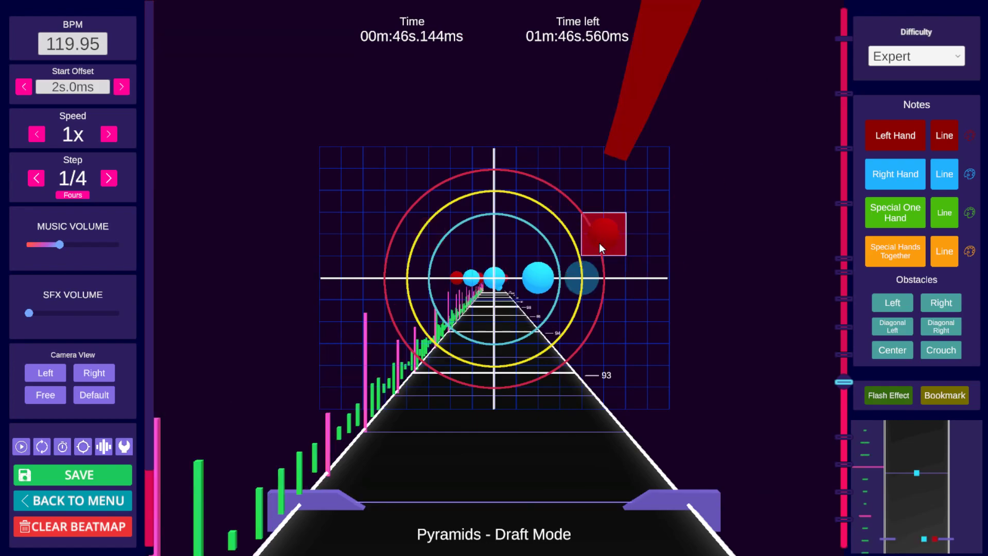
scroll(599, 243, "down", 8)
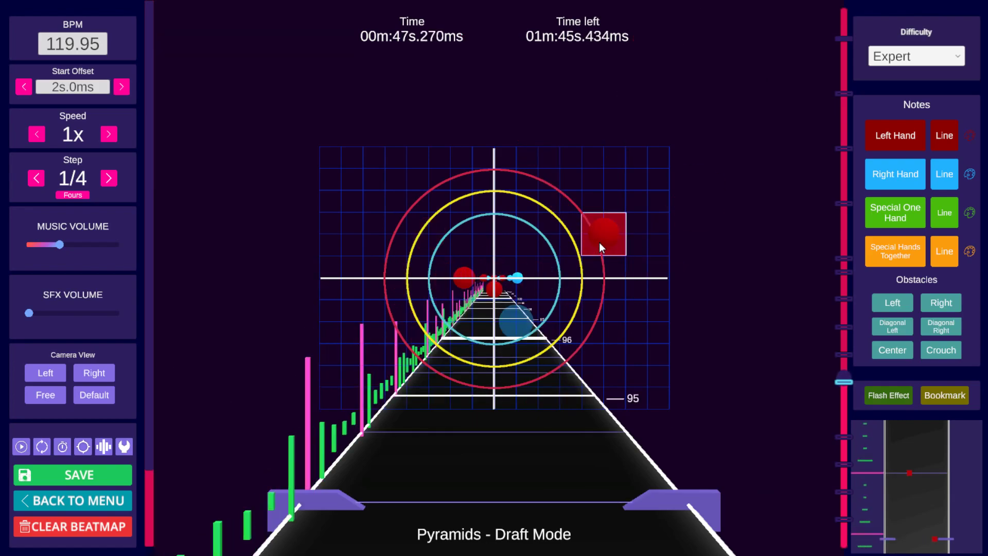
scroll(599, 242, "up", 14)
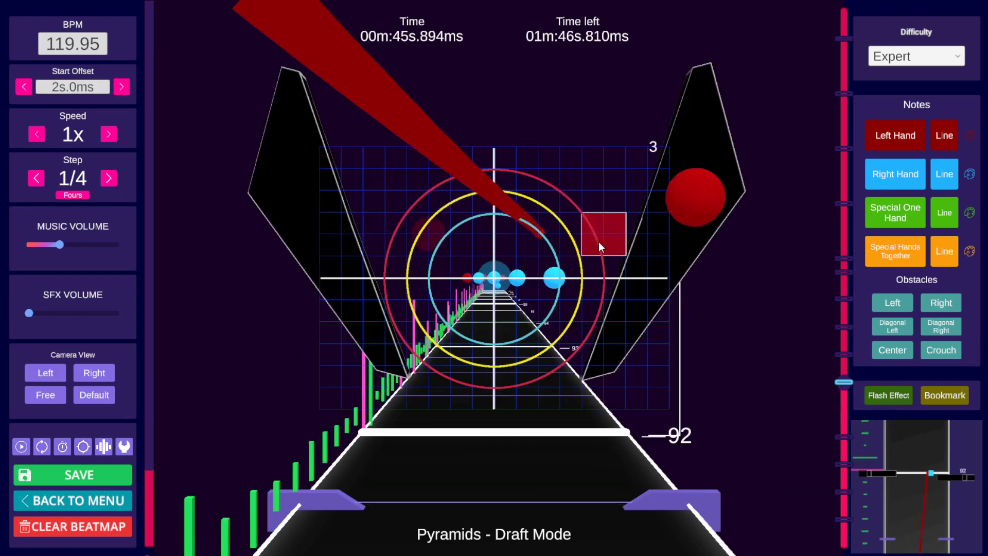
scroll(598, 241, "down", 4)
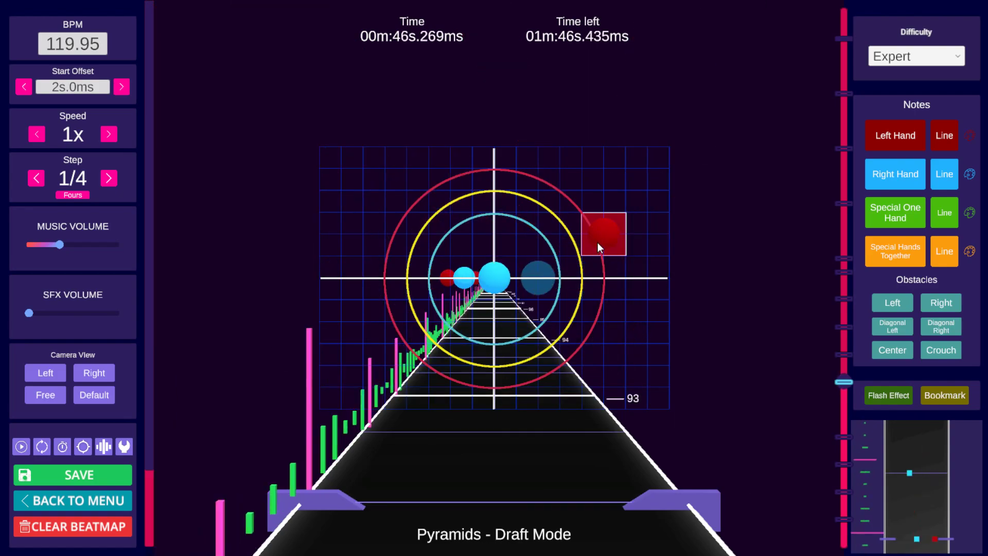
mouse_move(843, 386)
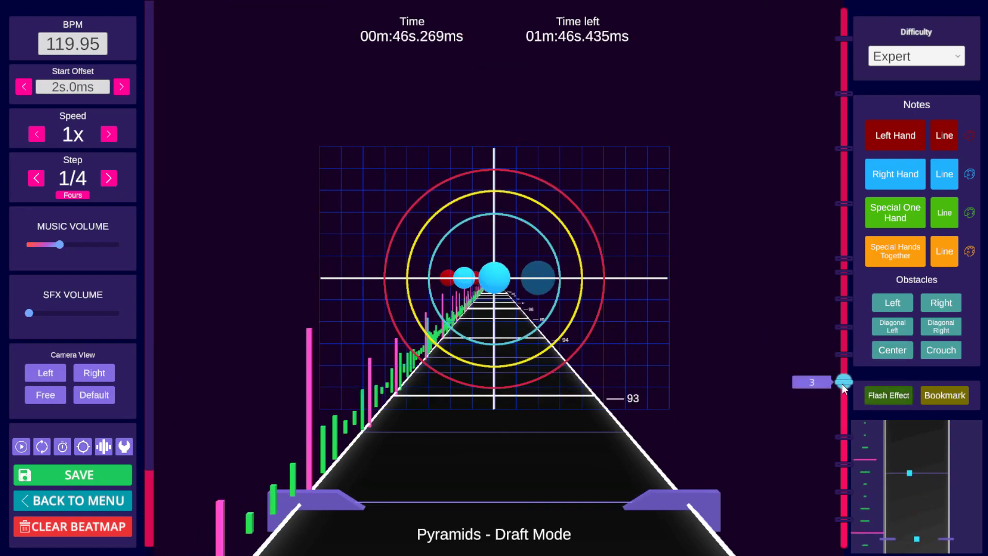
scroll(728, 366, "down", 4)
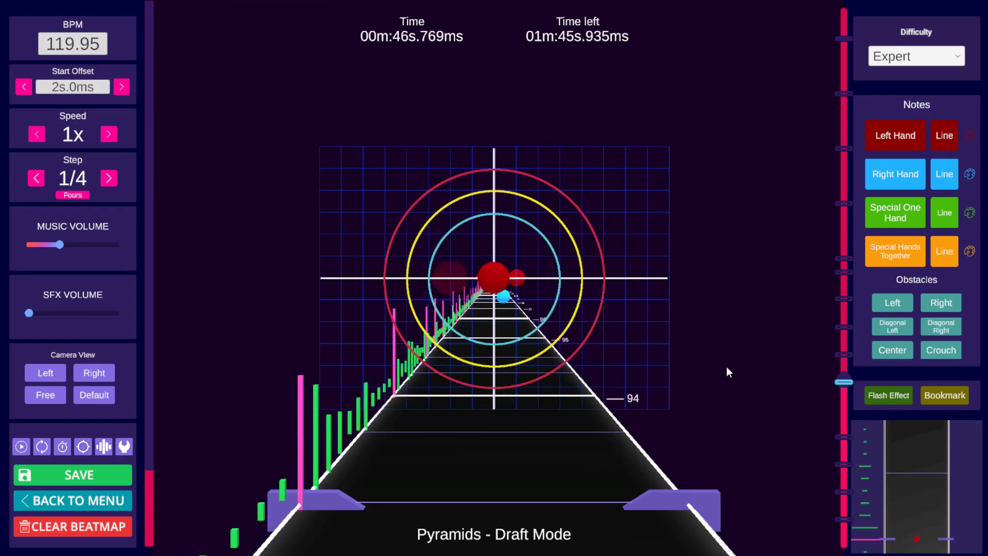
scroll(726, 368, "up", 6)
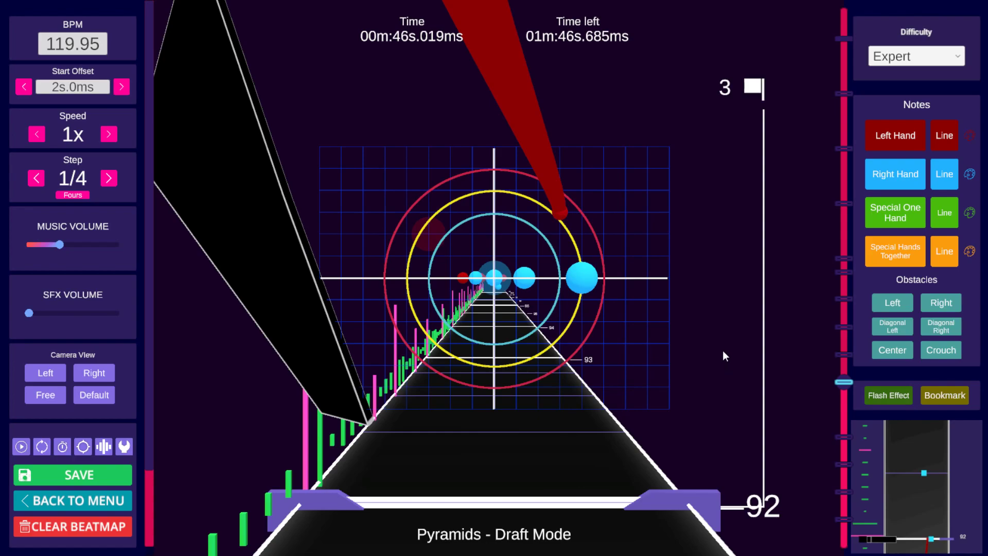
key("space")
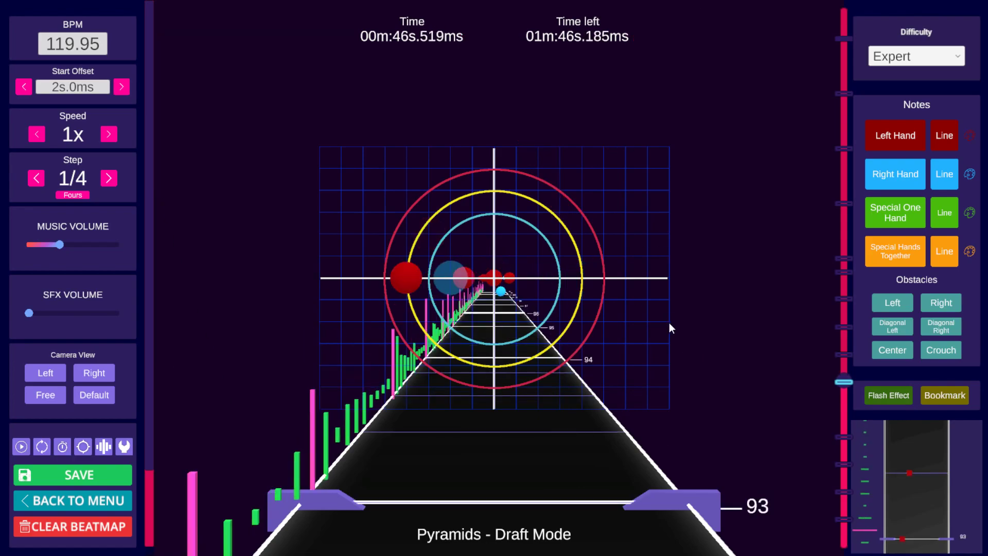
key("space")
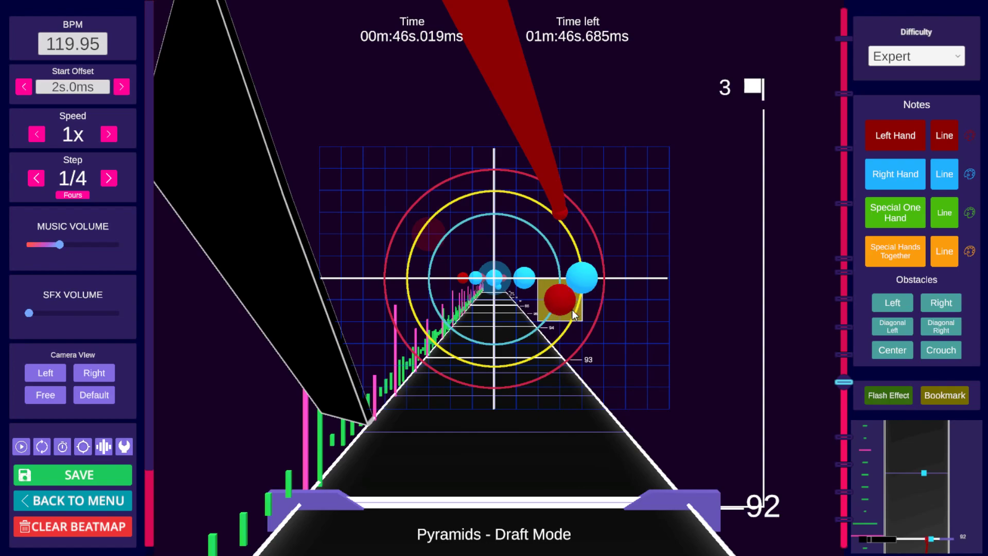
Step: Place a left-hand note on the center line right of center at beat 92 and step forward to check it
scroll(573, 310, "up", 1)
scroll(572, 309, "down", 1)
left_click(591, 283)
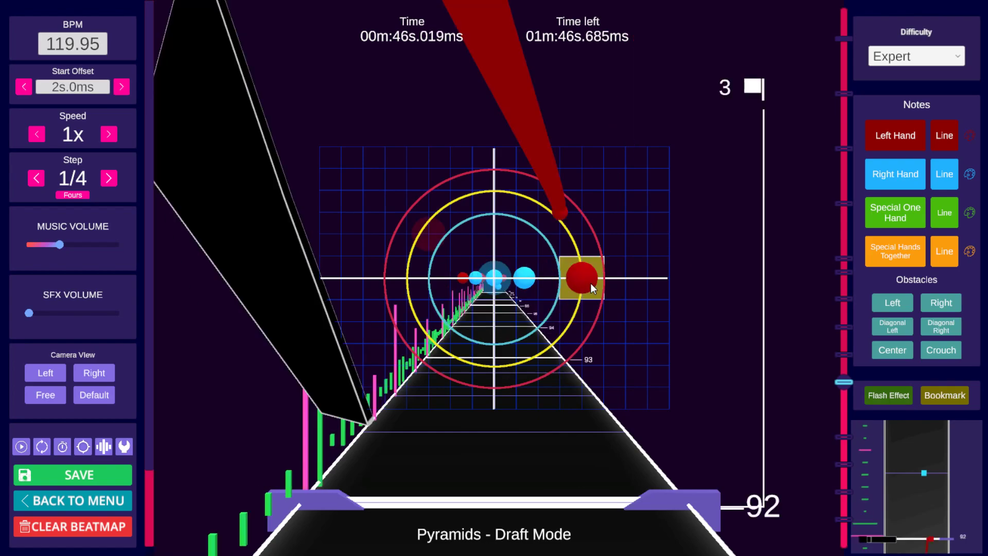
scroll(577, 296, "up", 3)
scroll(653, 296, "down", 2)
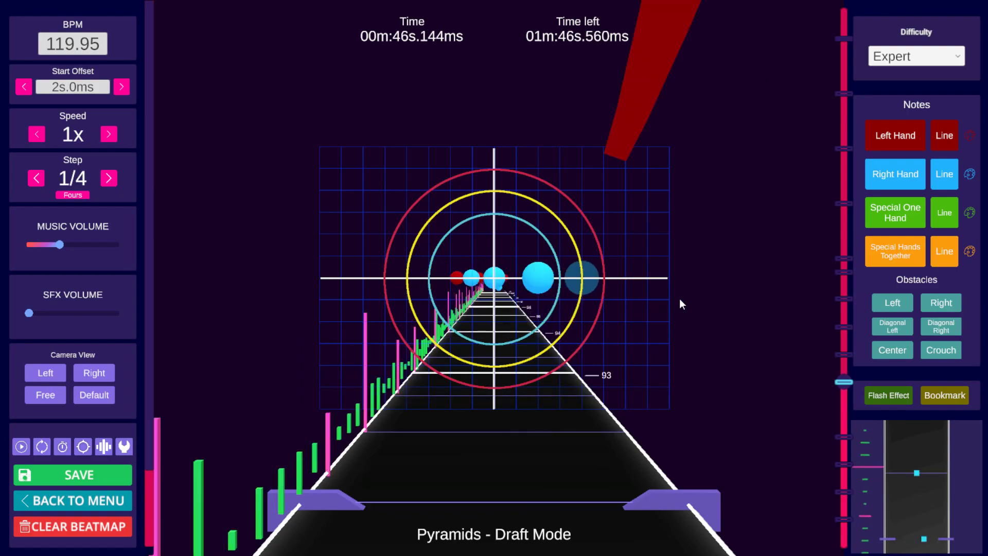
scroll(679, 304, "down", 1)
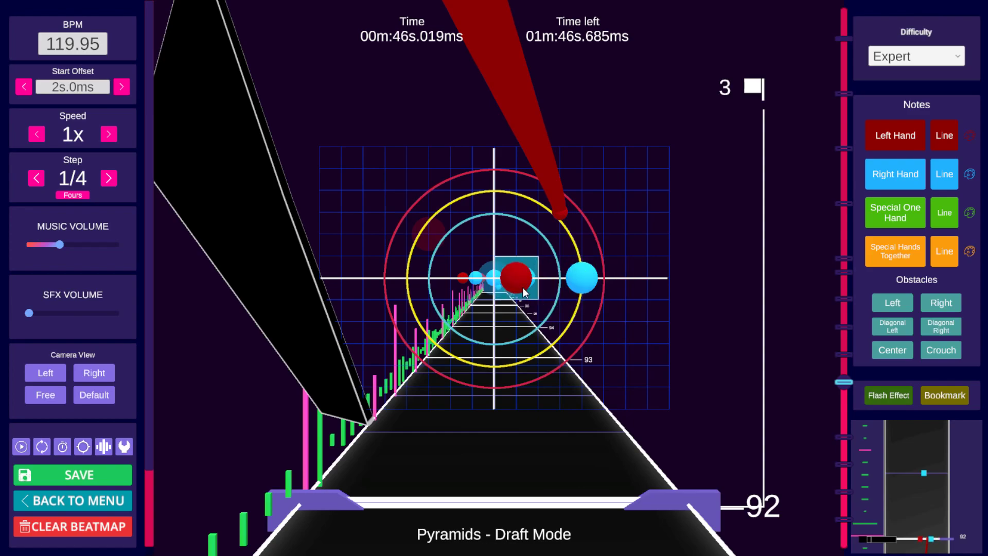
Step: Step back and forth between beats 92 and 93 to examine the notes right of center
scroll(523, 288, "down", 2)
scroll(524, 292, "down", 1)
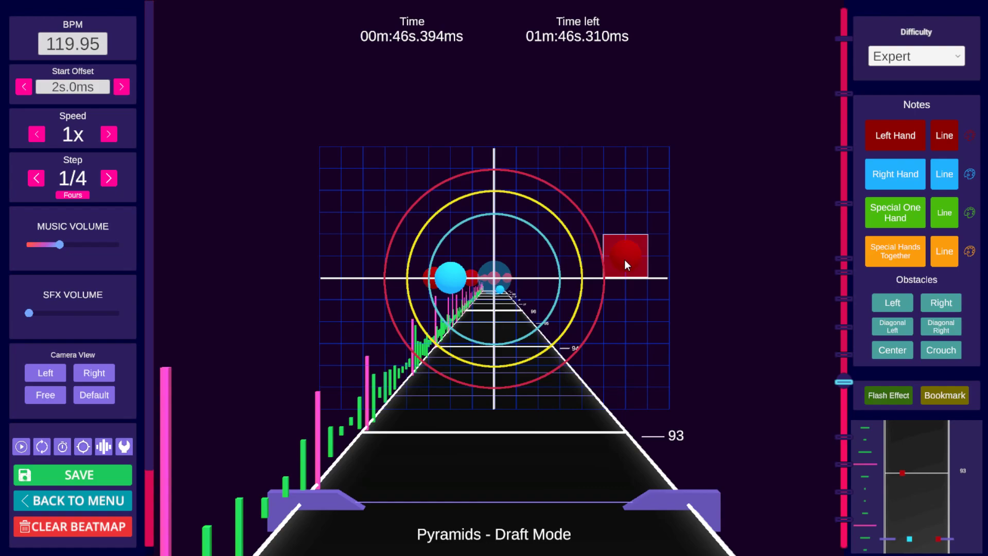
scroll(627, 263, "up", 2)
scroll(626, 261, "up", 1)
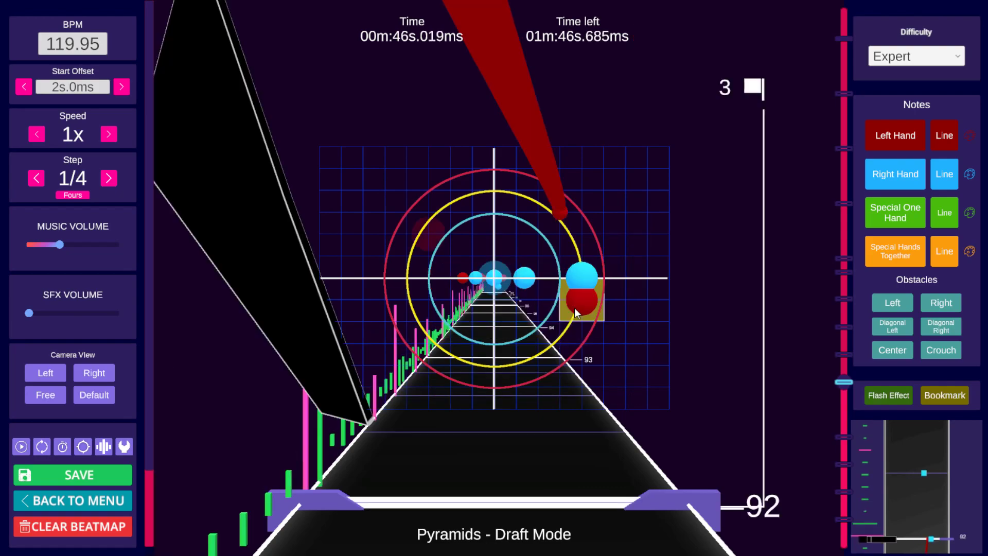
scroll(574, 308, "down", 1)
scroll(575, 308, "down", 1)
scroll(575, 308, "down", 1)
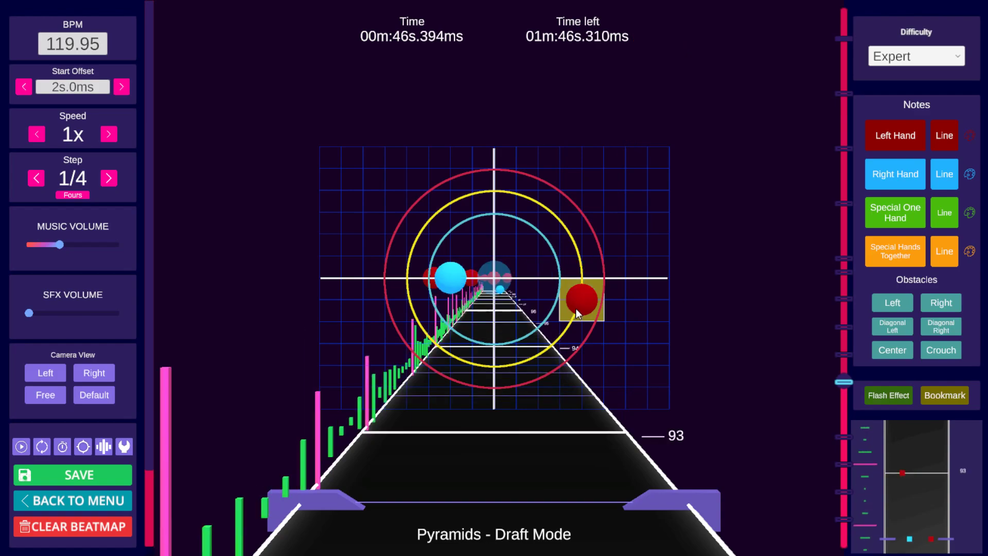
scroll(576, 308, "up", 1)
scroll(640, 307, "up", 2)
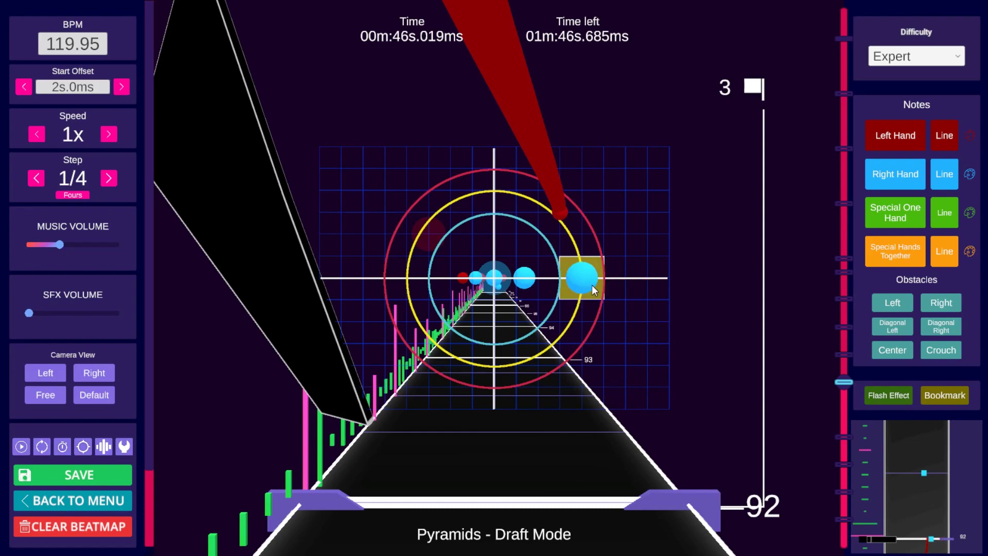
scroll(592, 286, "down", 1)
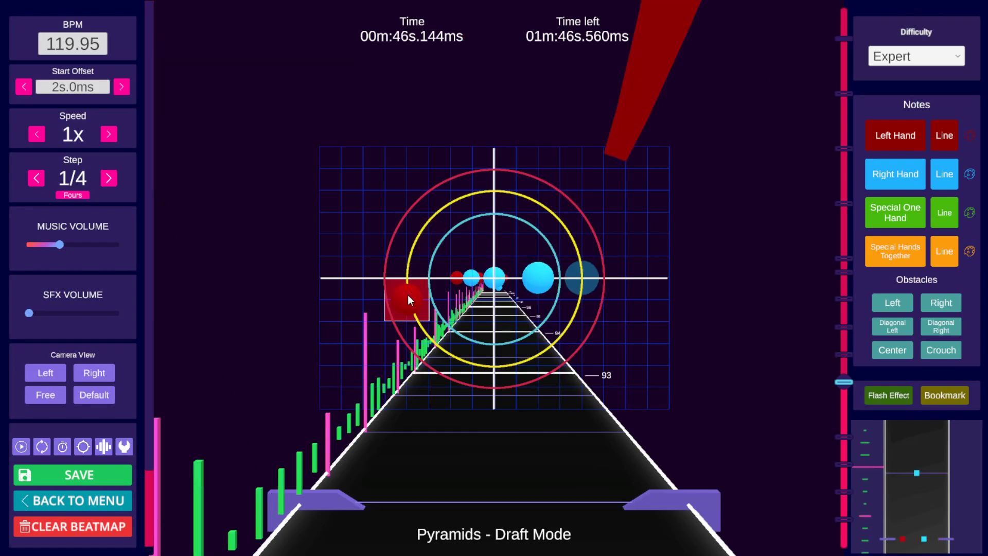
Step: Place a left-hand note on the center line right of center just after beat 92 and nudge it upward
left_click(586, 278)
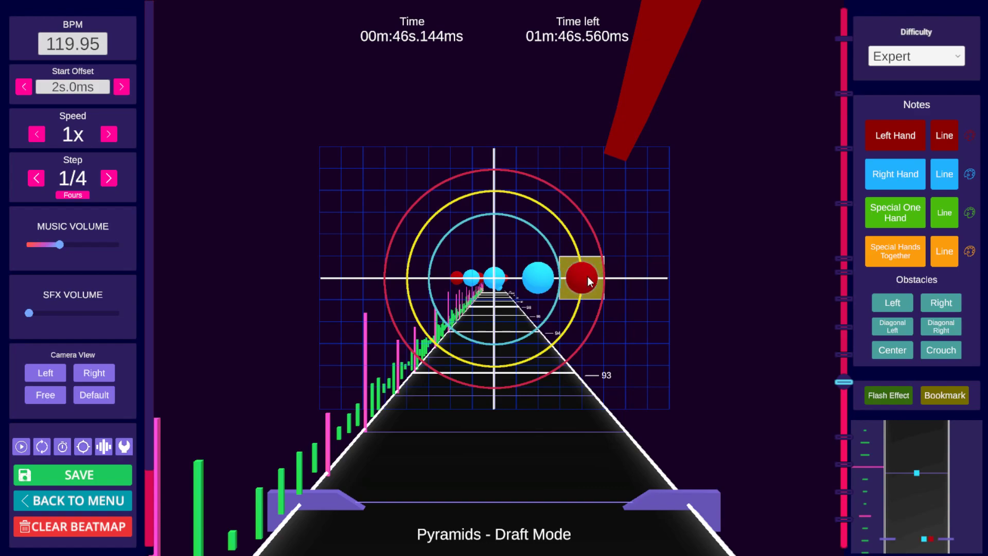
left_click(595, 259)
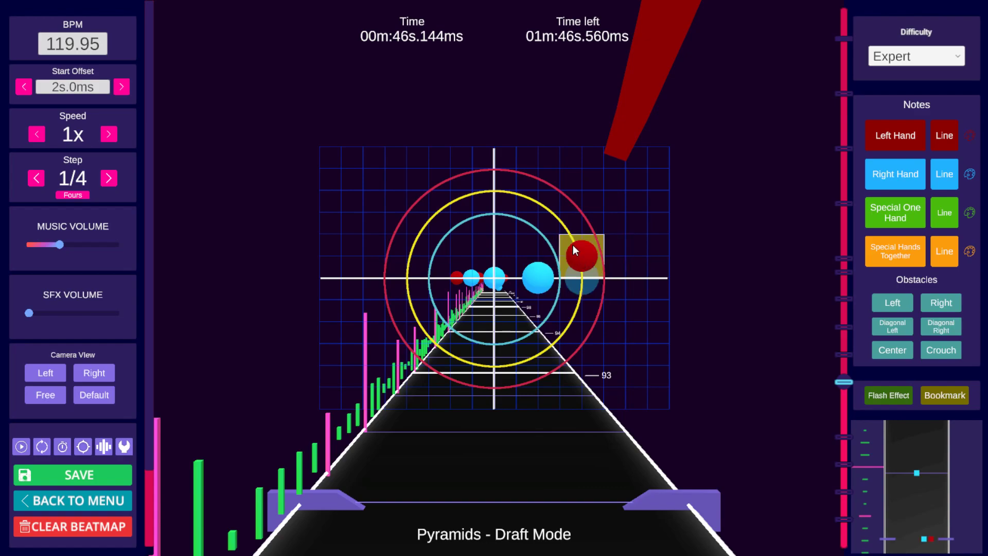
left_click(623, 262)
Step: Step back and forth between beats 92 and 93 to review the note placement
scroll(601, 271, "up", 1)
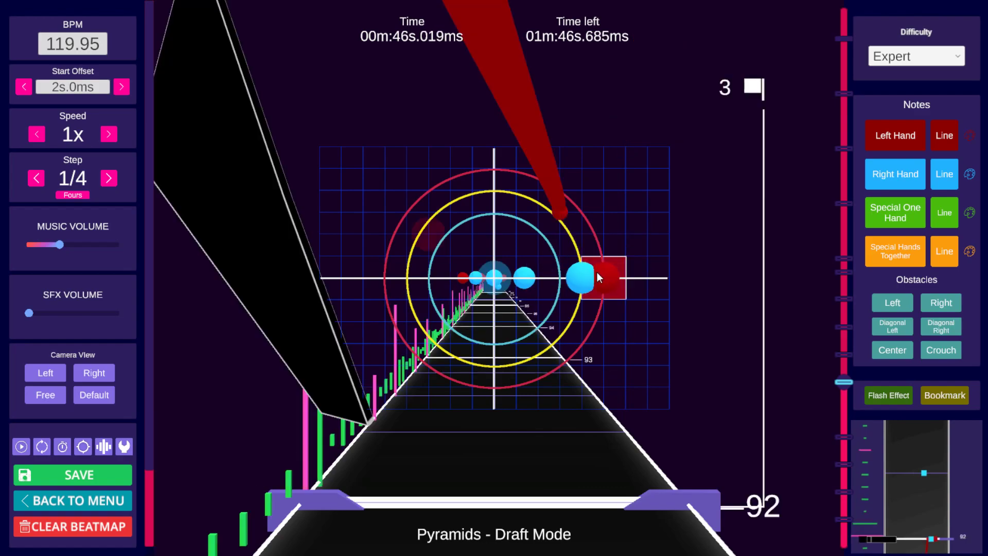
scroll(521, 273, "down", 3)
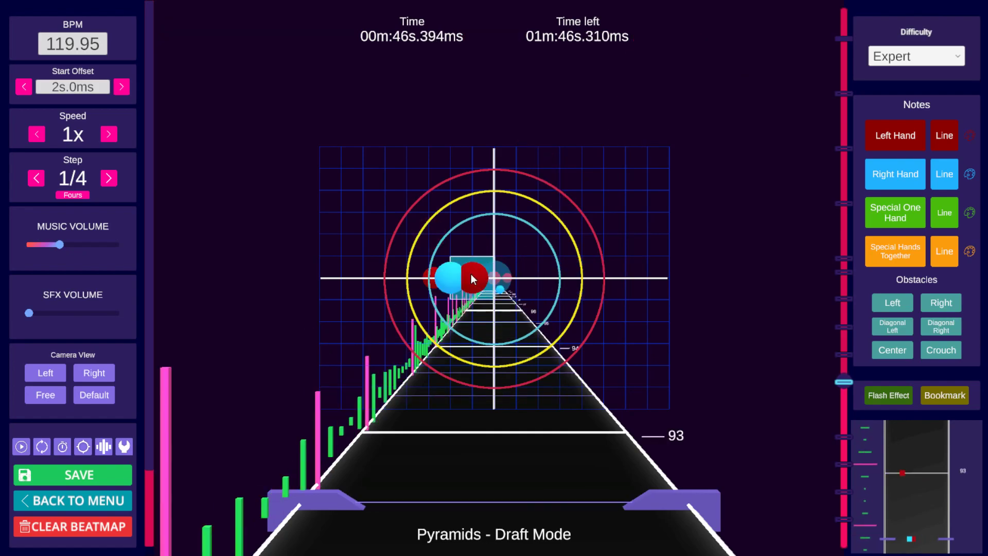
scroll(471, 274, "up", 1)
scroll(515, 288, "up", 1)
scroll(597, 296, "up", 1)
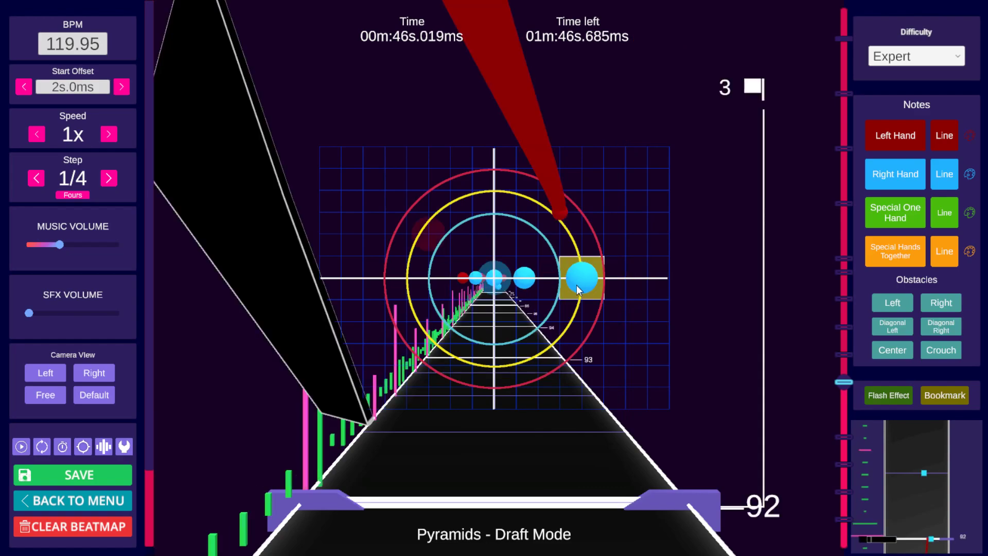
scroll(576, 286, "up", 1)
scroll(574, 289, "up", 1)
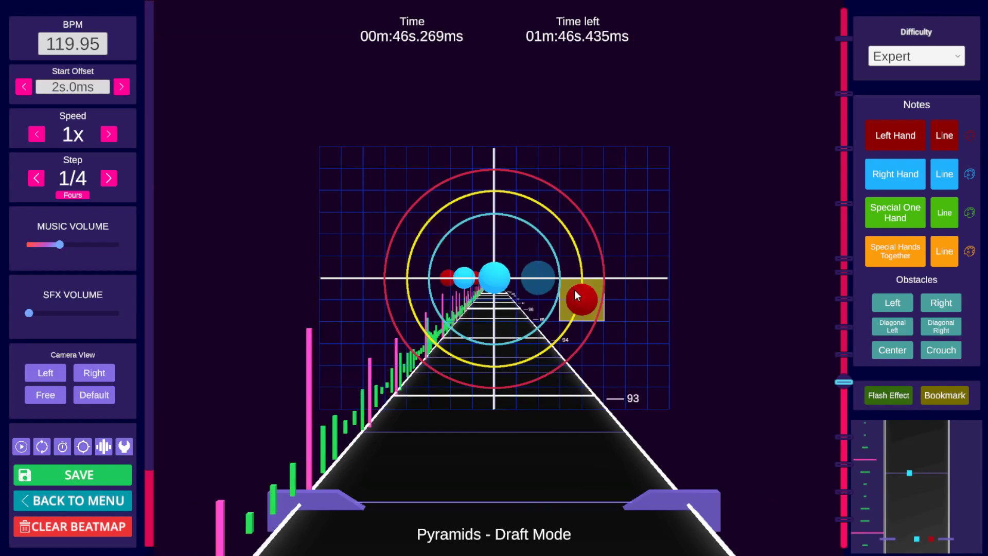
scroll(574, 290, "down", 1)
scroll(607, 283, "down", 1)
scroll(515, 278, "up", 1)
scroll(502, 280, "up", 1)
scroll(484, 277, "up", 1)
scroll(579, 275, "down", 2)
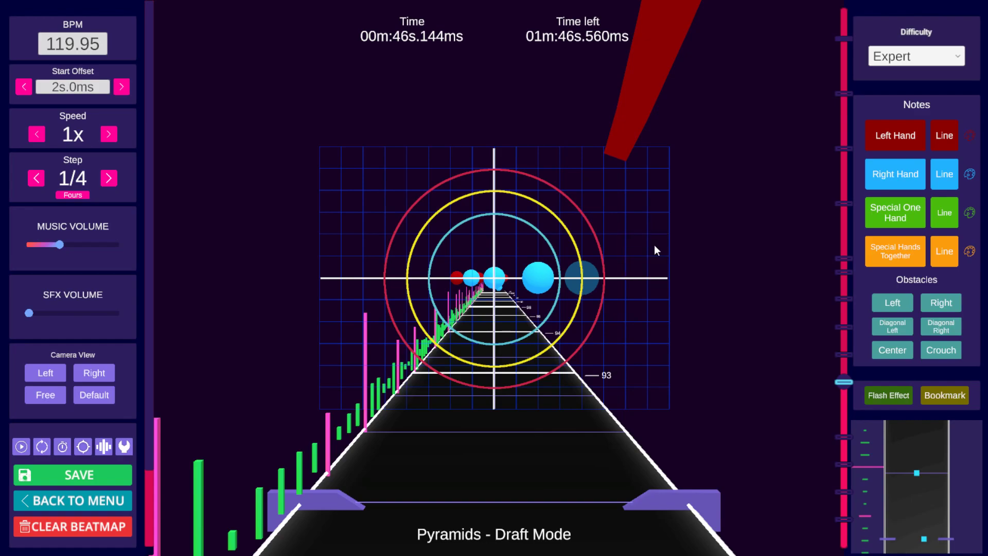
scroll(654, 247, "down", 1)
scroll(653, 245, "up", 17)
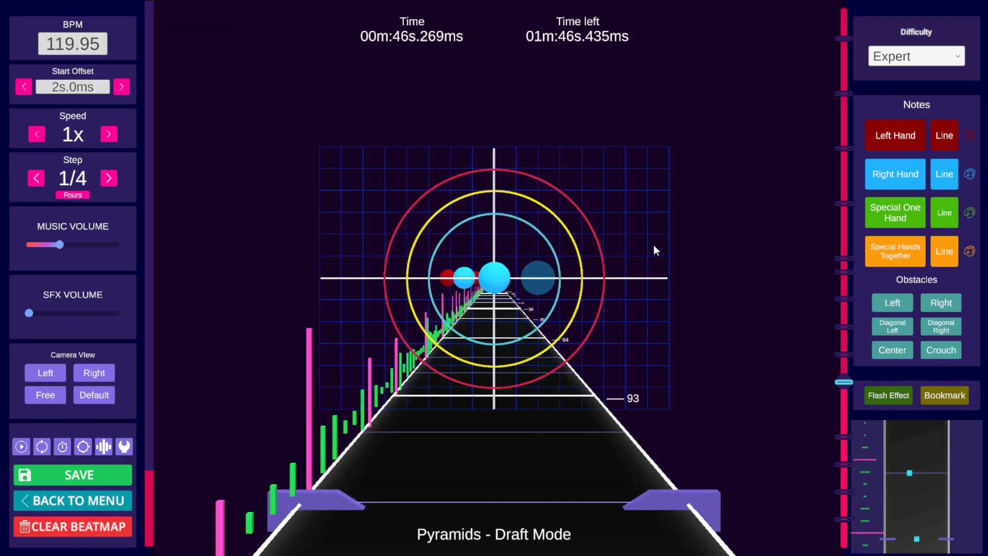
Step: Move the left-hand note at beat 96 from the center line's right side up toward the upper center
scroll(651, 246, "down", 2)
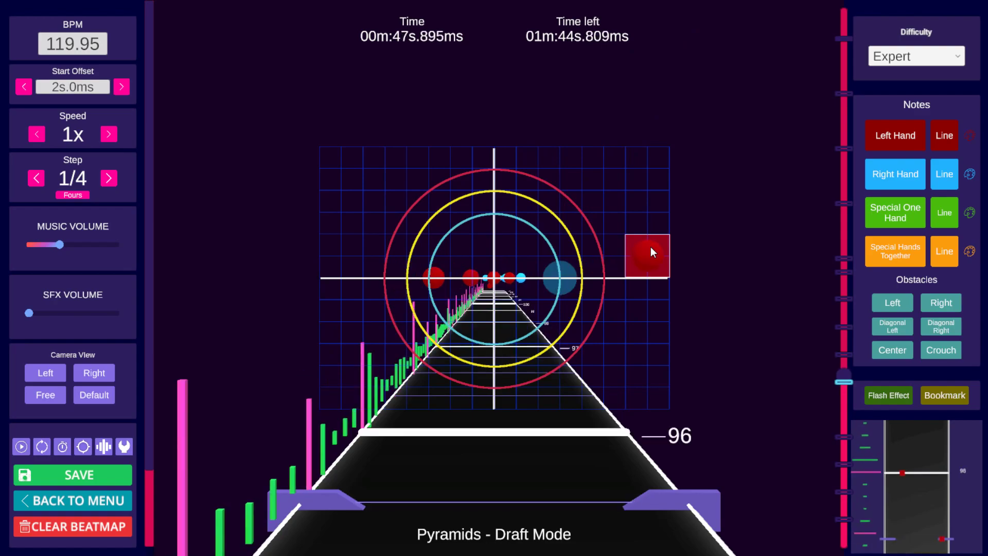
scroll(650, 248, "up", 1)
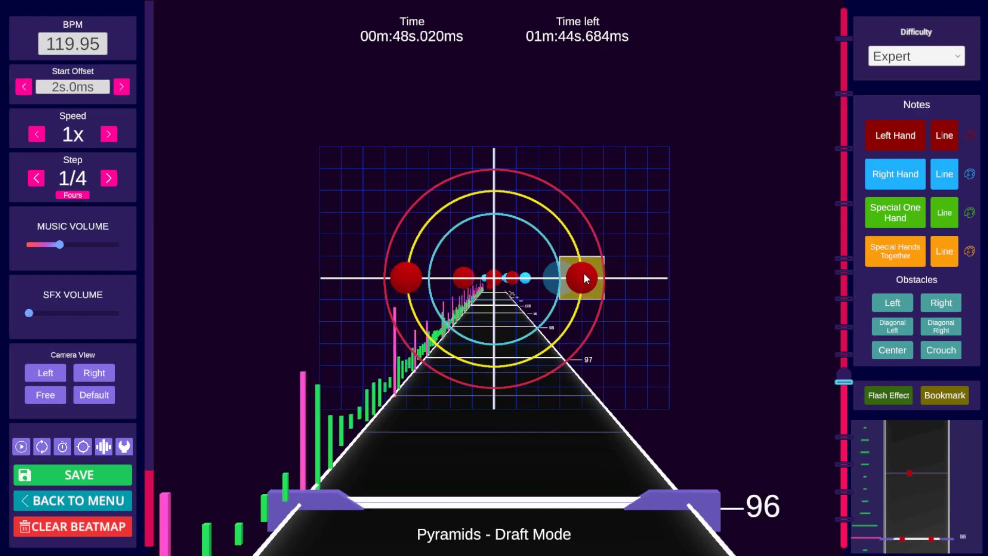
scroll(597, 278, "down", 5)
scroll(609, 284, "up", 1)
scroll(608, 283, "down", 2)
scroll(609, 284, "up", 13)
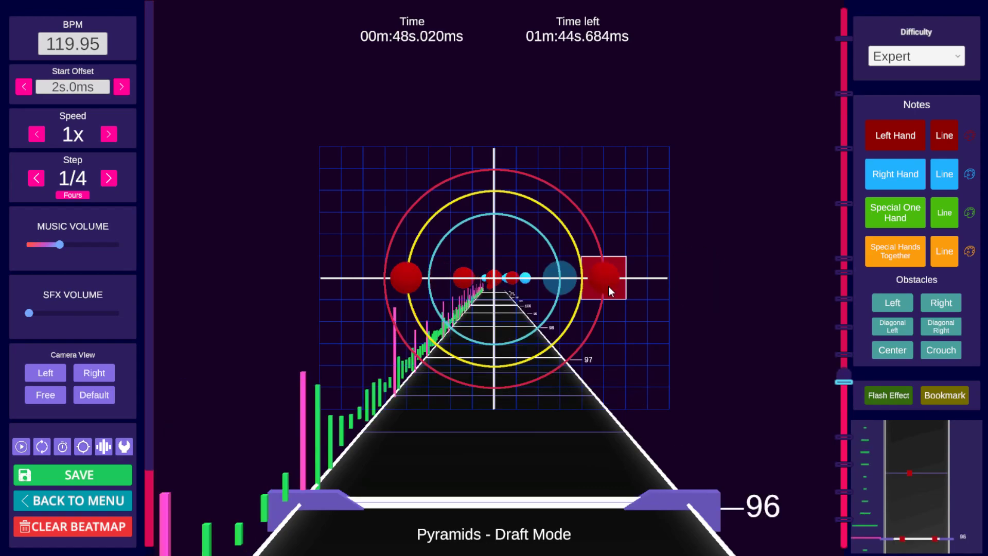
scroll(609, 289, "down", 7)
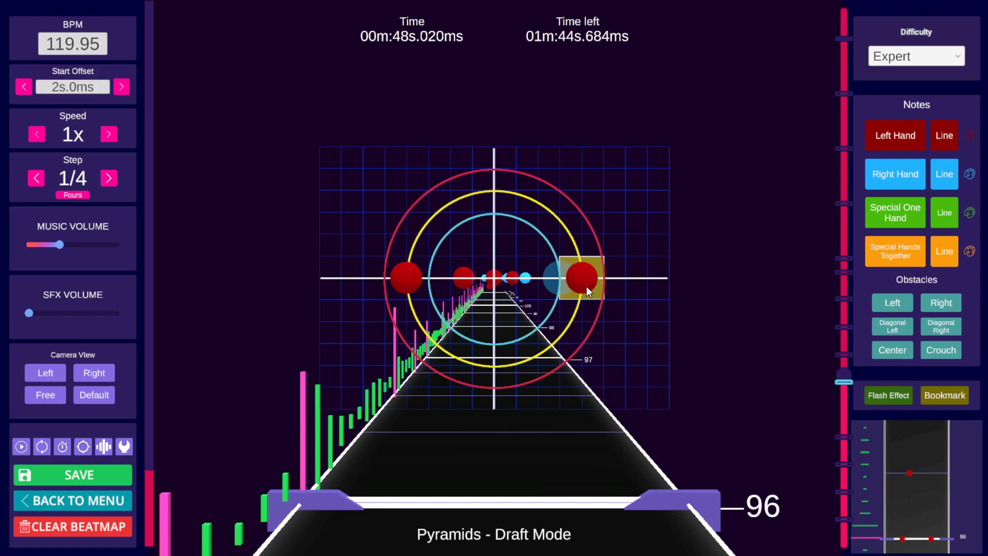
left_click_drag(575, 286, 419, 239)
scroll(714, 191, "up", 2)
scroll(715, 190, "down", 2)
scroll(714, 191, "down", 1)
scroll(700, 204, "up", 1)
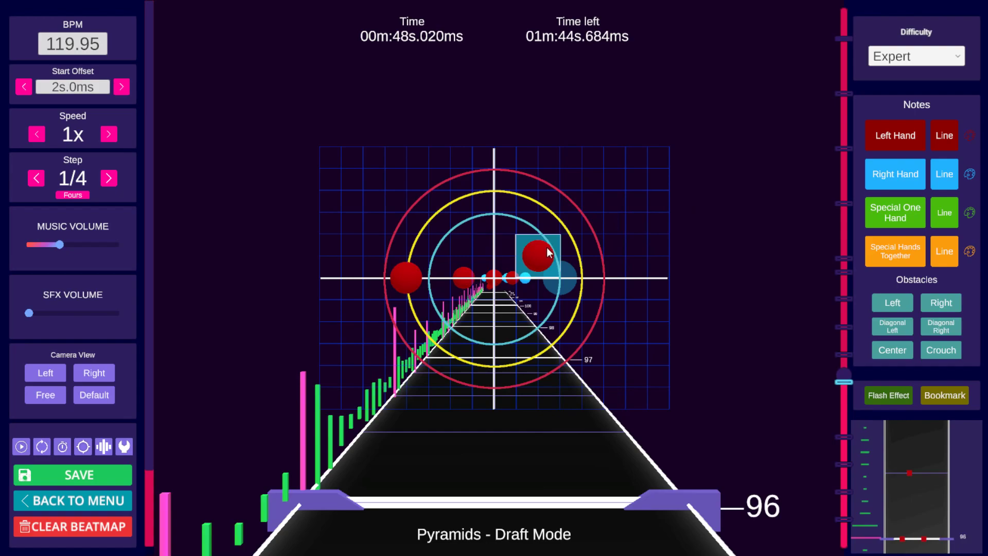
Step: Toggle snap to grid off and drag the left-hand note at beat 96 freely to the upper-left of the grid
key("ctrl+F3")
scroll(486, 252, "up", 1)
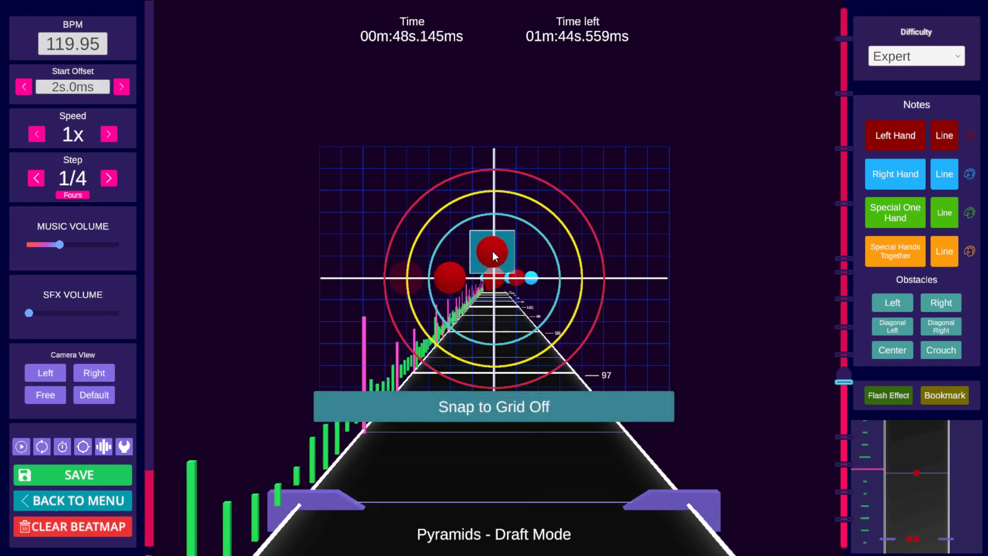
left_click_drag(452, 273, 419, 241, "alt")
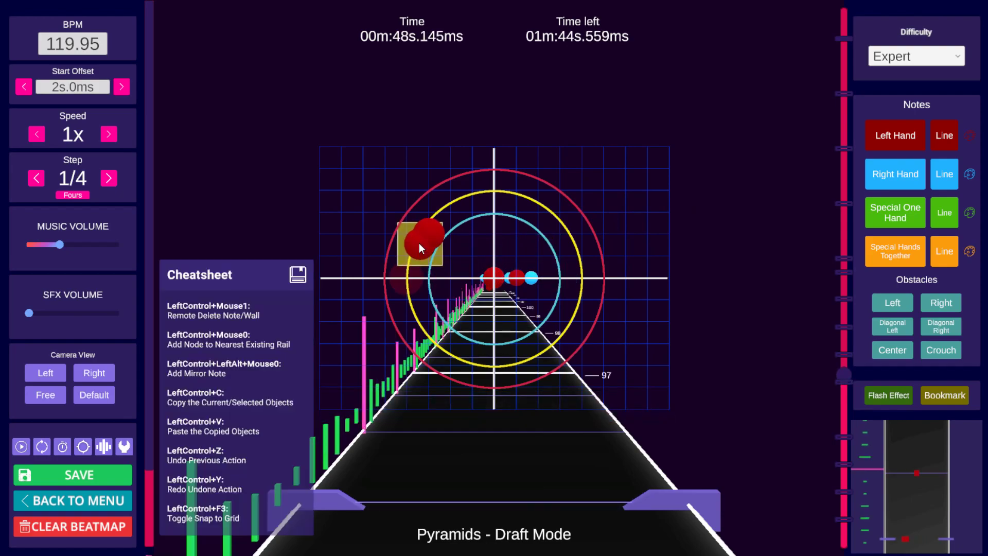
key("ctrl+F3")
left_click(428, 234)
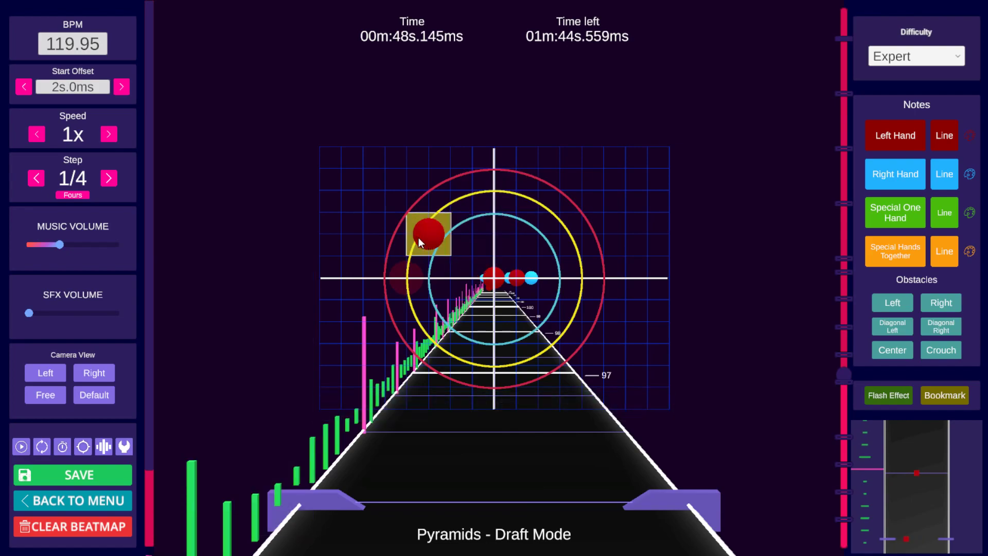
key("ctrl+F3")
left_click(417, 232)
Step: Step forward and save the beatmap
scroll(548, 221, "down", 1)
key("ctrl+s")
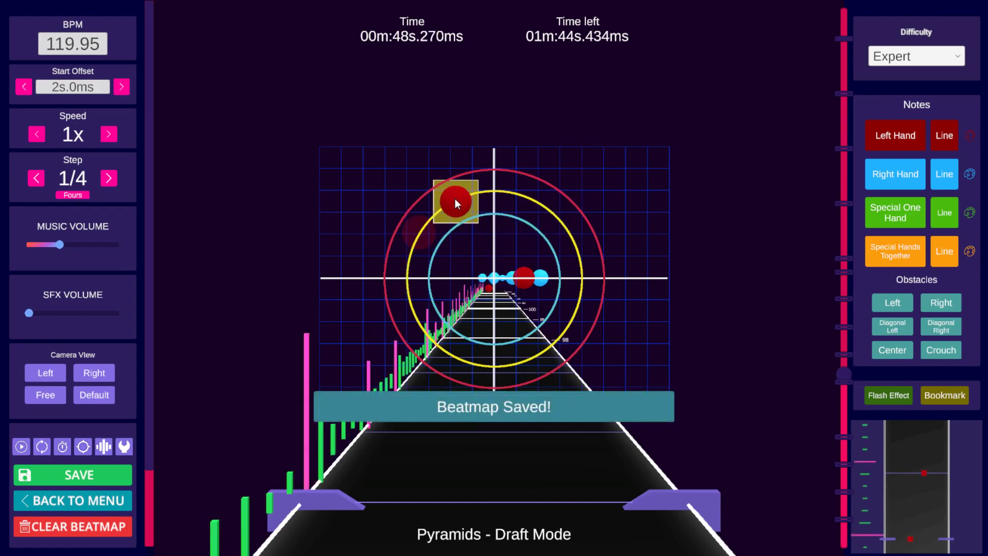
left_click(456, 196)
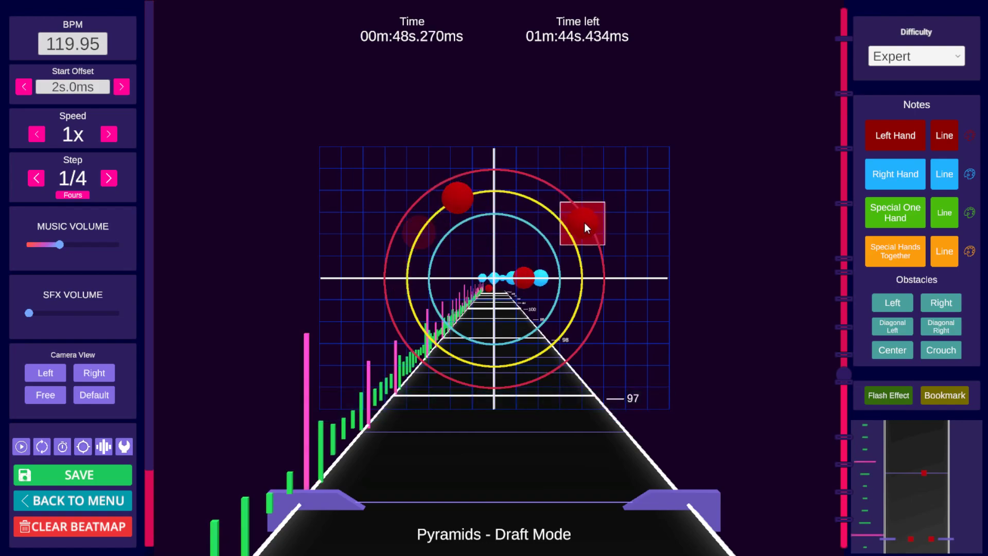
Step: Place a left-hand note at the top center of the grid at beat 97 and step around it to check
scroll(585, 221, "down", 1)
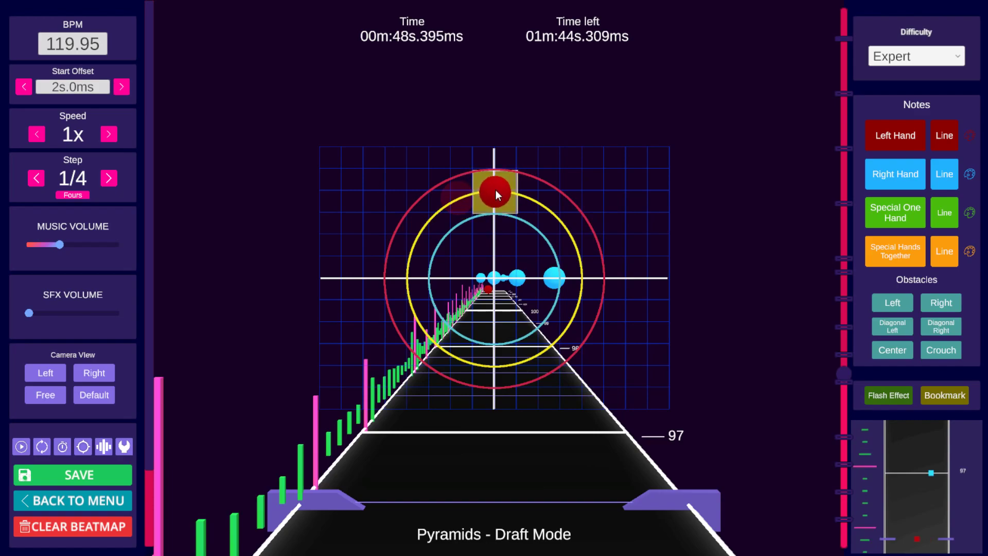
left_click(494, 190)
scroll(551, 192, "up", 2)
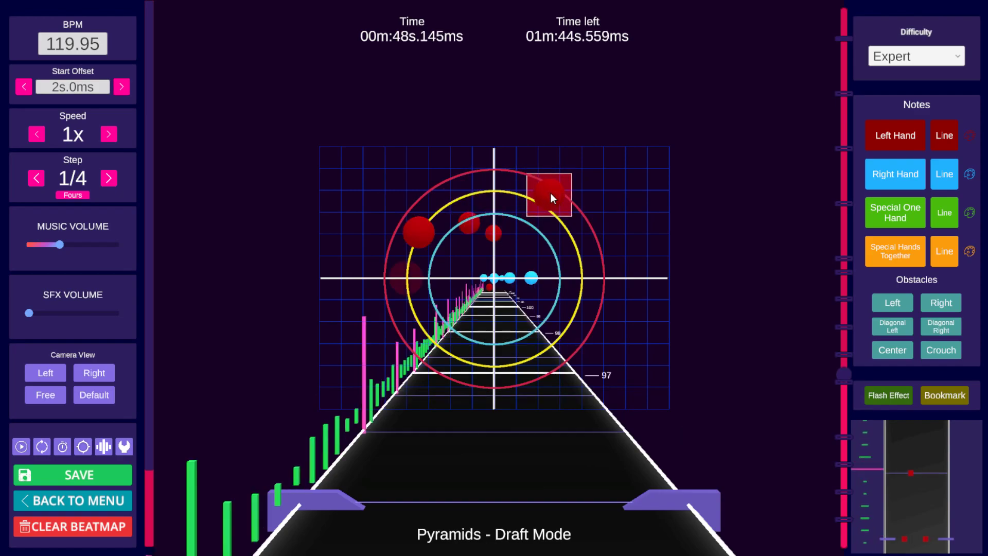
scroll(550, 197, "up", 1)
scroll(551, 200, "down", 2)
scroll(550, 202, "down", 1)
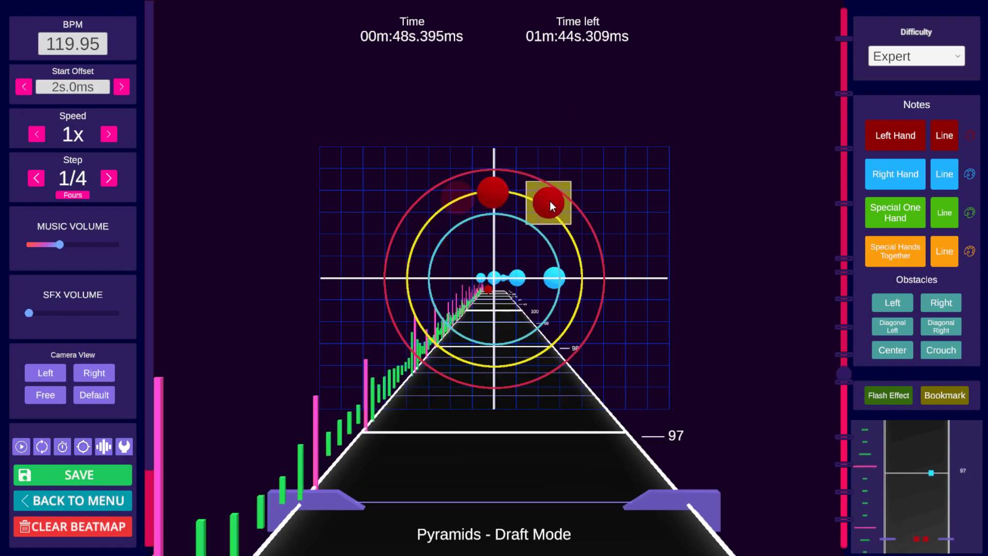
scroll(565, 199, "down", 1)
scroll(573, 265, "up", 3)
scroll(563, 269, "down", 2)
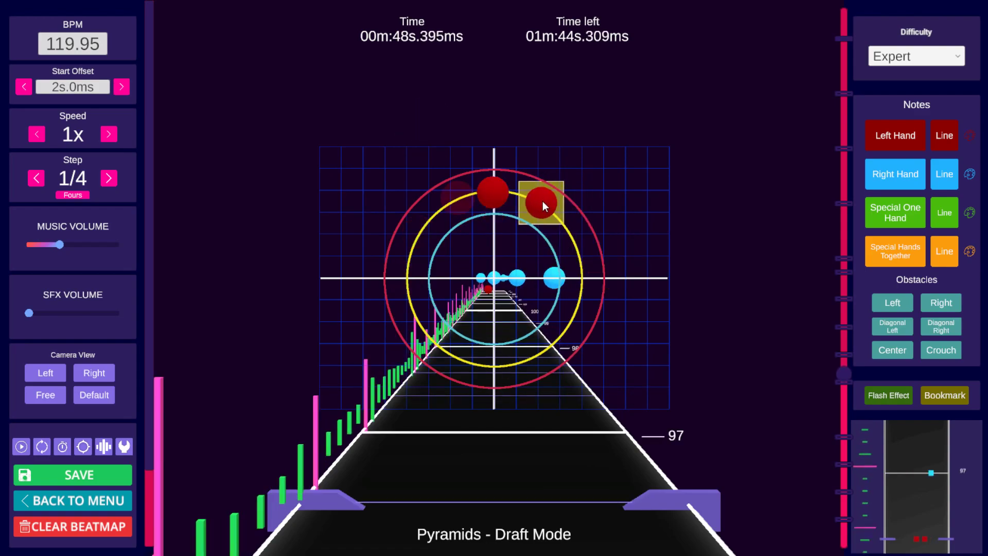
Step: Try to add another left-hand note upper right of center at the same step and step forward
left_click(562, 213)
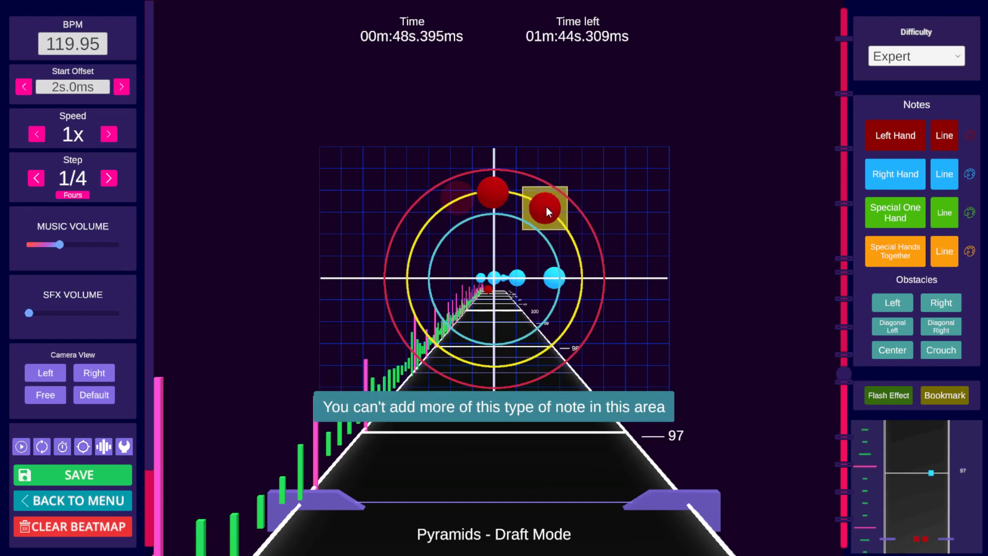
scroll(545, 206, "down", 1)
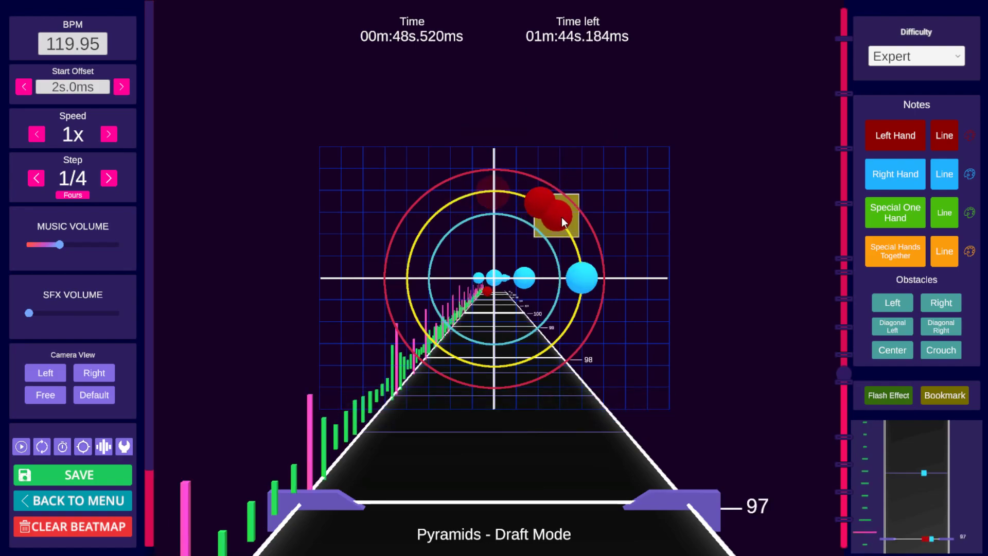
scroll(563, 224, "down", 1)
scroll(578, 236, "up", 6)
scroll(579, 237, "down", 2)
scroll(585, 237, "down", 3)
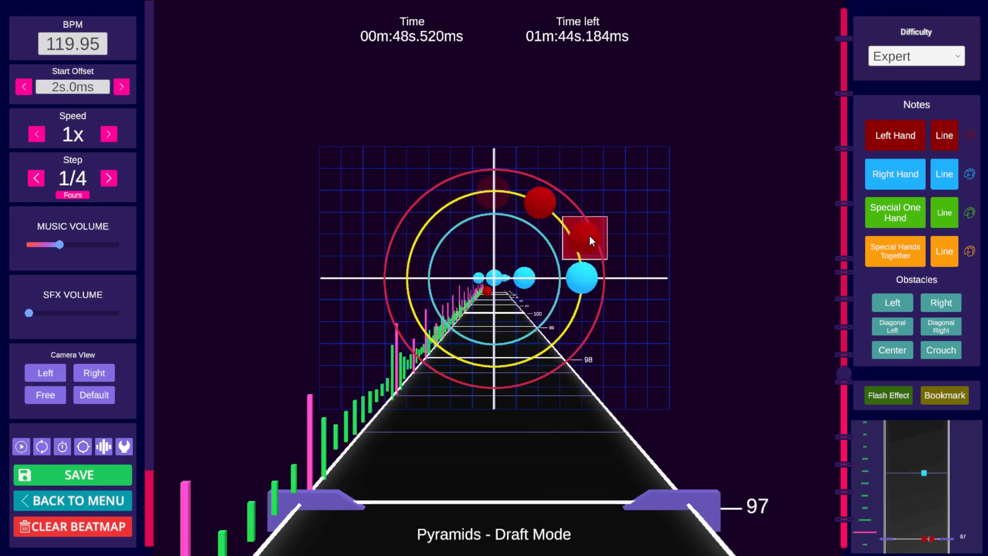
Step: Place a left-hand note upper right of center at the next step and step through the following beats
left_click(575, 234)
scroll(602, 236, "down", 1)
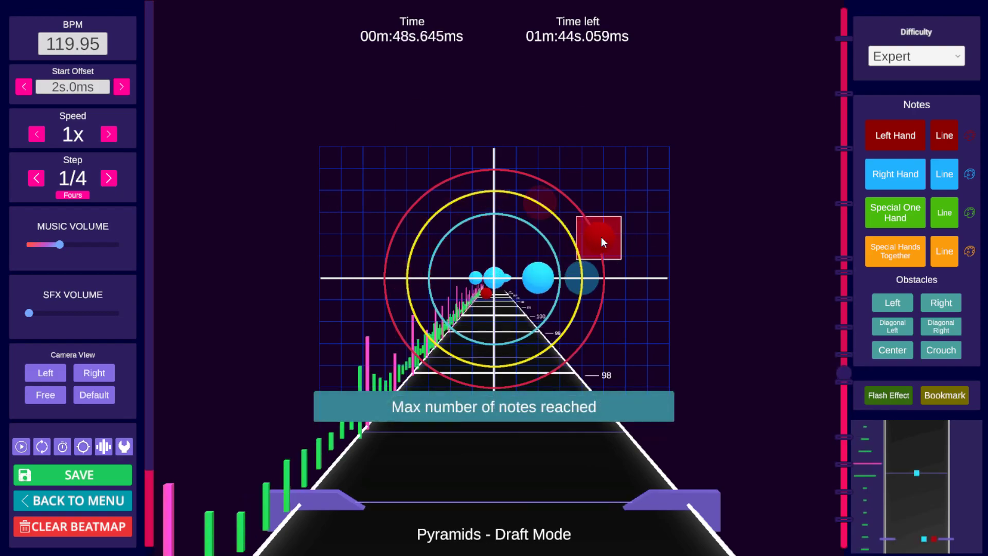
scroll(610, 237, "up", 1)
scroll(576, 233, "down", 1)
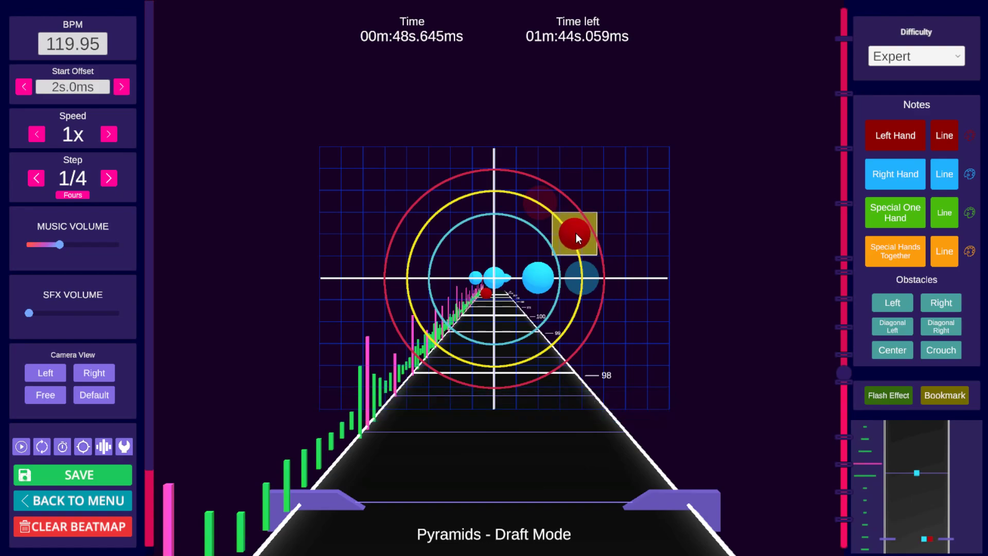
scroll(586, 272, "down", 1)
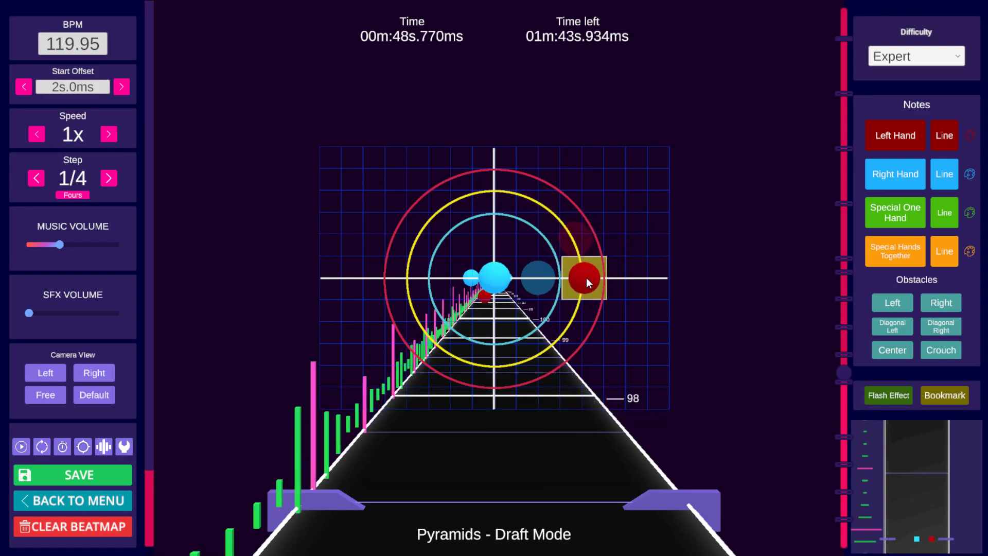
scroll(680, 254, "up", 7)
Step: Play back the section from beat 96 to preview the new note pattern
key("space")
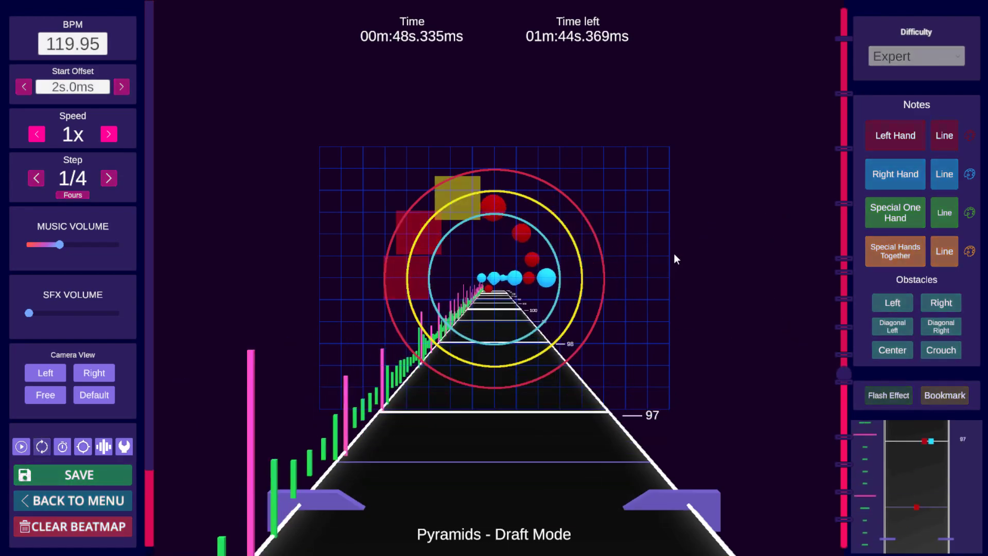
key("space")
scroll(669, 253, "up", 11)
key("space")
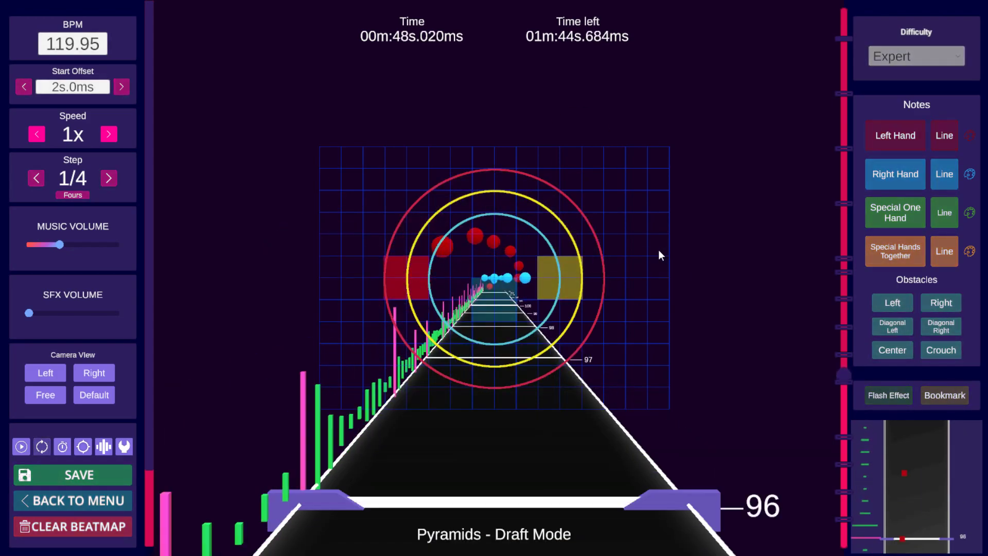
Step: Step back and forth around beats 95 and 96, playing briefly to review the newly placed left-hand notes
key("space")
scroll(659, 246, "up", 11)
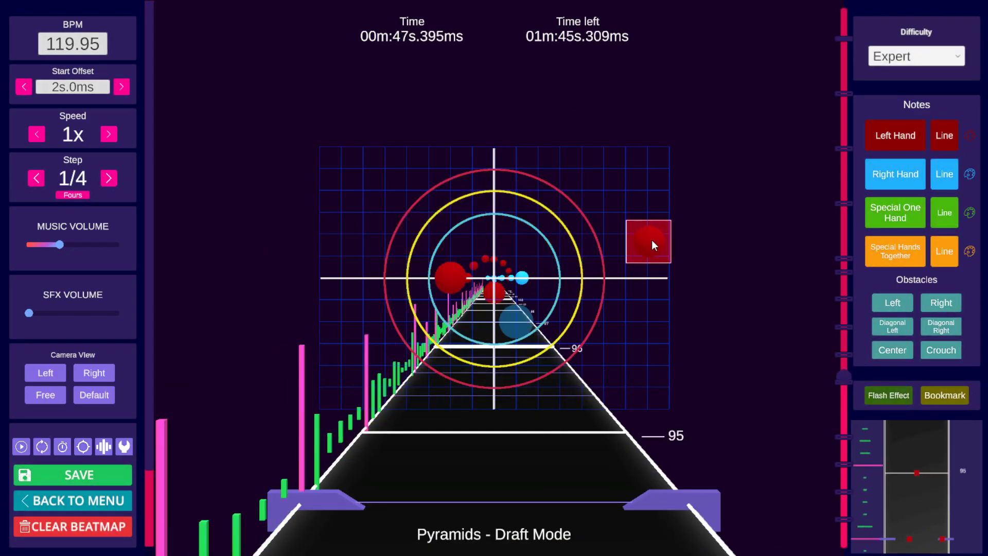
key("space")
key("space")
scroll(541, 268, "up", 1)
key("space")
key("space")
scroll(669, 242, "up", 9)
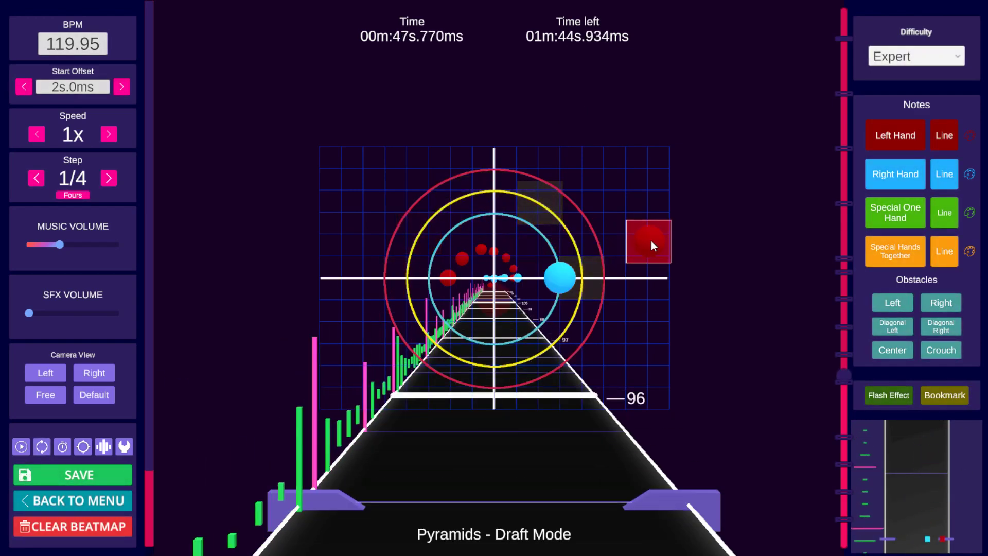
Step: Open the shortcut cheatsheet and step back to beat 92 to inspect the notes there
key("ctrl")
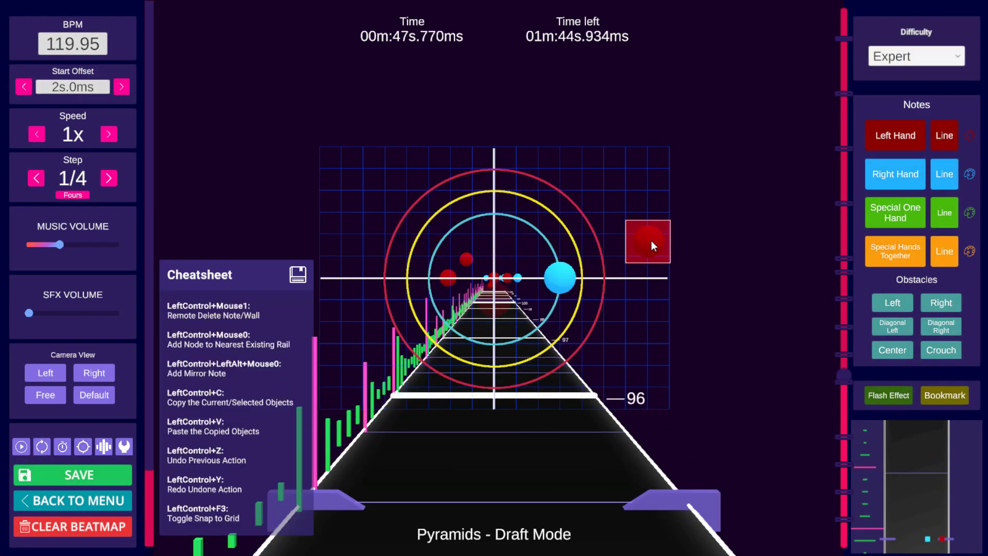
scroll(653, 240, "up", 16)
scroll(651, 230, "up", 1)
scroll(648, 231, "down", 3)
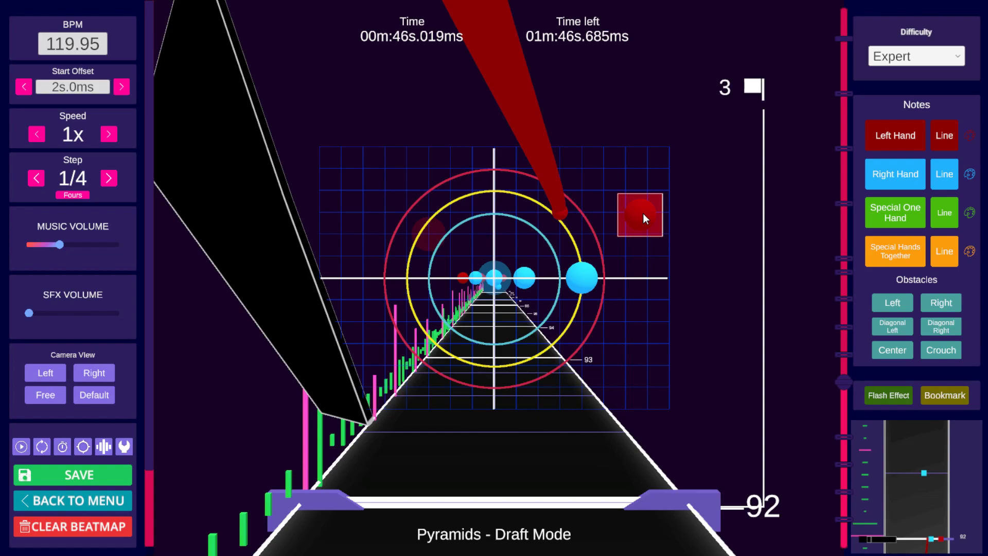
mouse_move(592, 280)
left_mouse_down()
mouse_move(496, 278)
mouse_move(601, 266)
left_mouse_up()
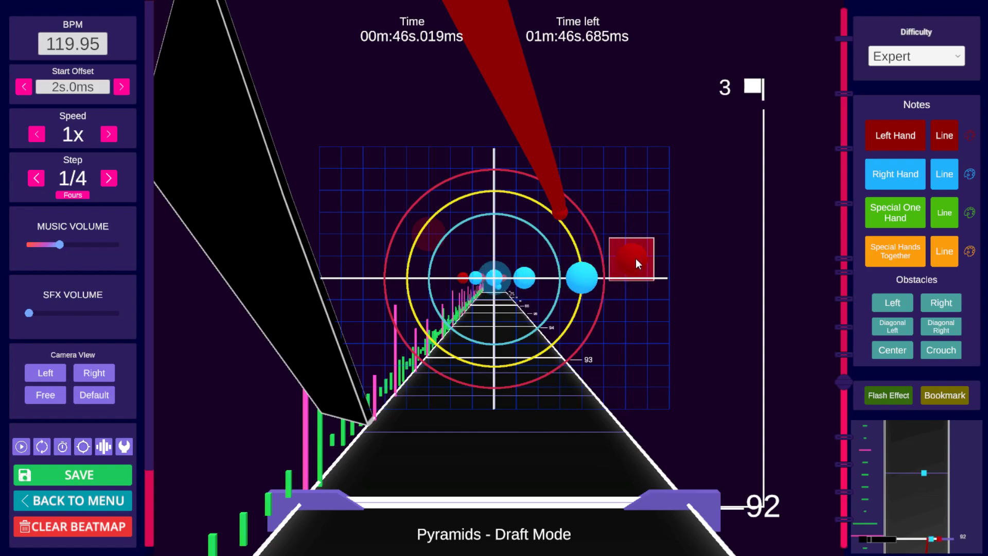
scroll(625, 263, "down", 1)
scroll(612, 275, "up", 1)
scroll(607, 276, "down", 1)
scroll(535, 281, "down", 1)
scroll(561, 287, "up", 2)
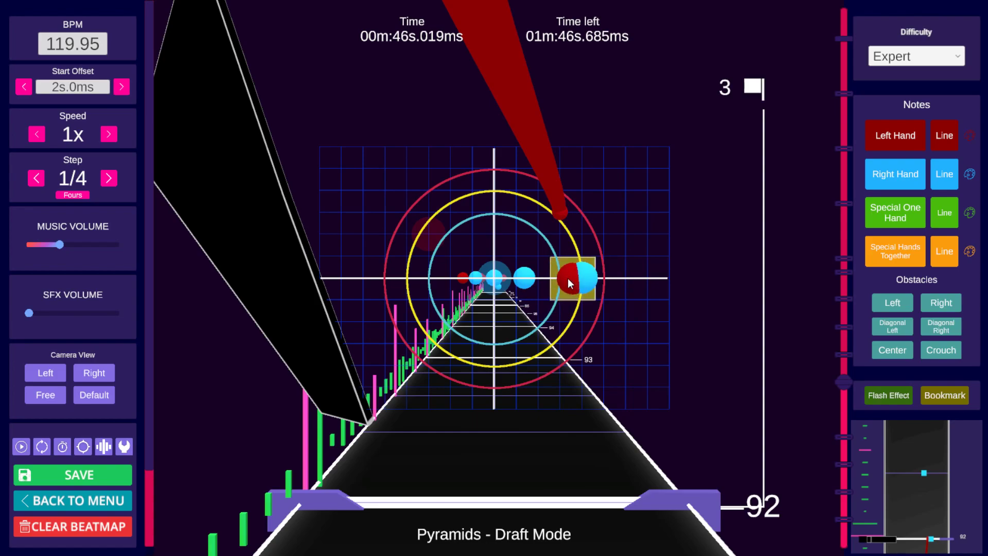
Step: Step through beats 92 to 94 and play the passage to check the note sequence
scroll(679, 247, "up", 3)
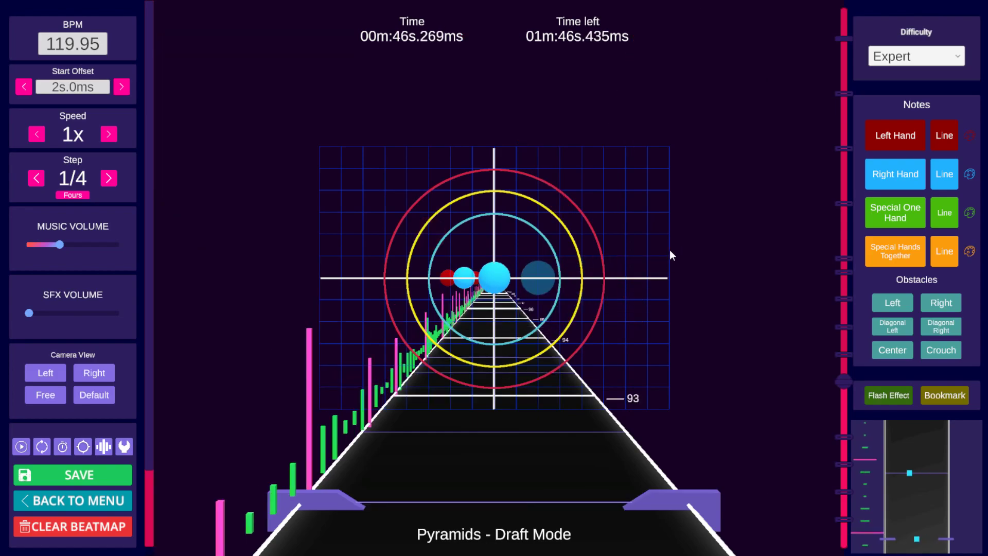
left_click(451, 278)
scroll(750, 240, "up", 5)
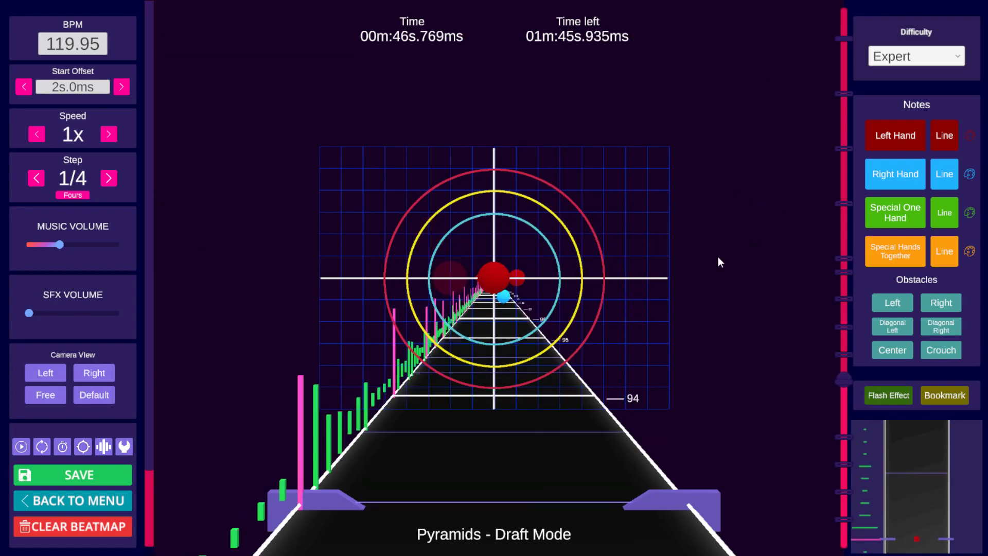
scroll(742, 221, "down", 13)
scroll(740, 224, "up", 5)
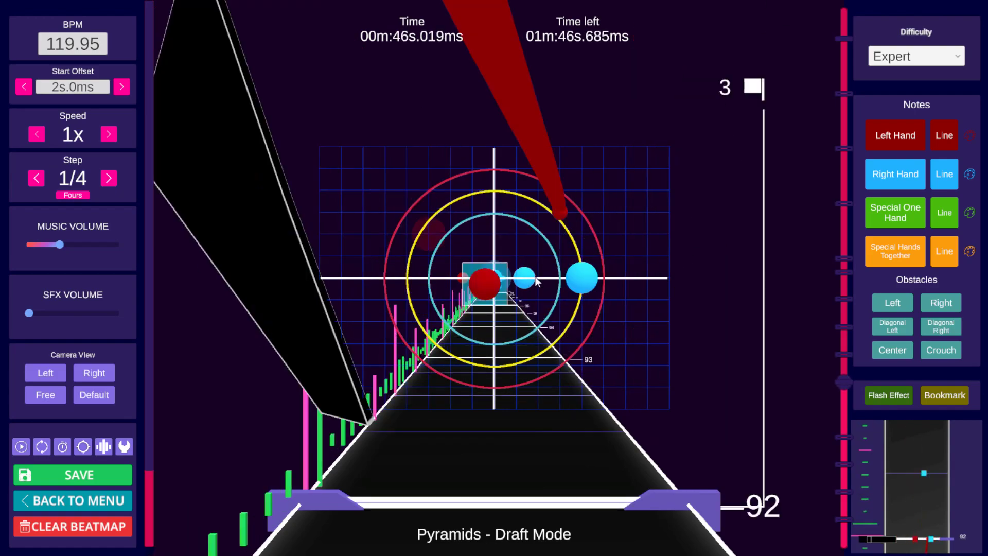
key("space")
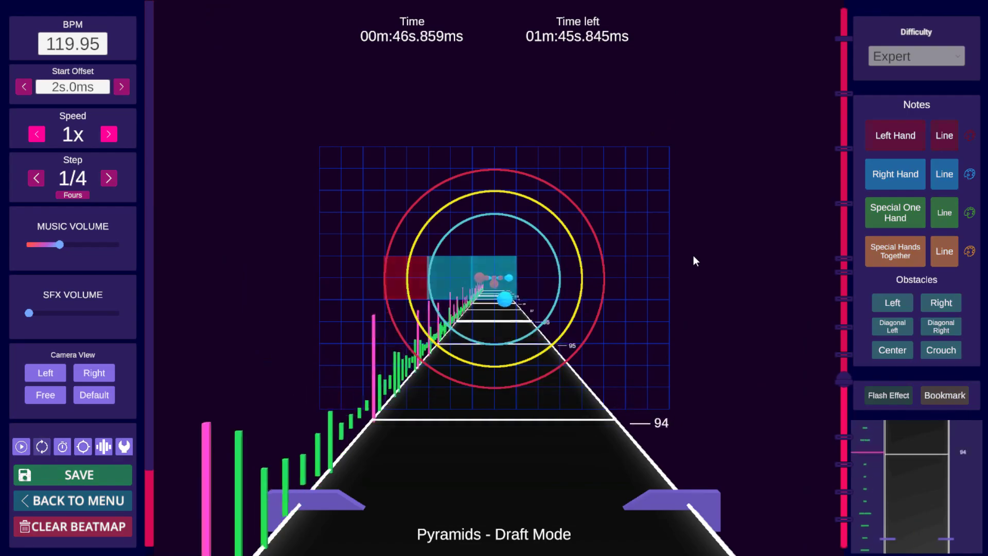
key("space")
scroll(692, 251, "down", 9)
key("space")
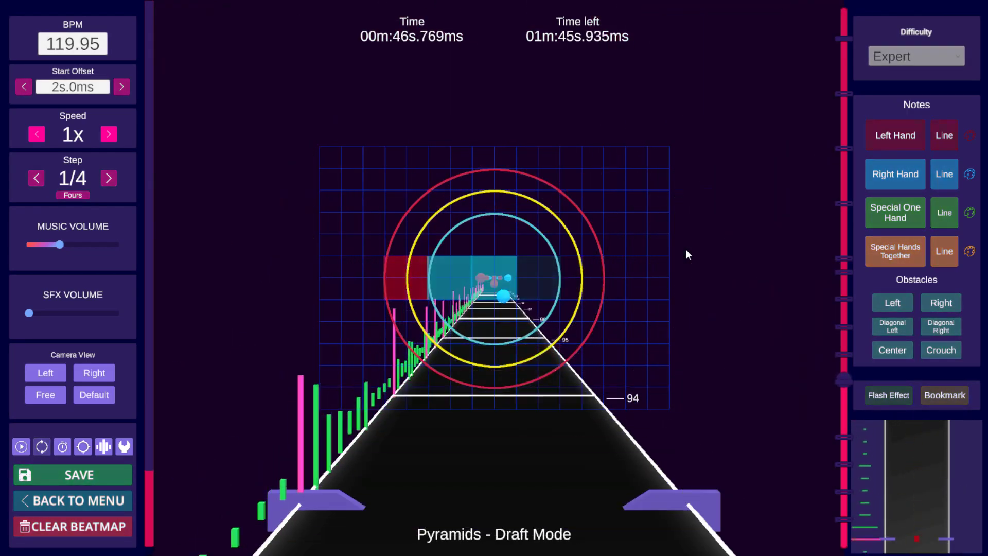
key("space")
scroll(685, 249, "down", 12)
scroll(683, 246, "up", 3)
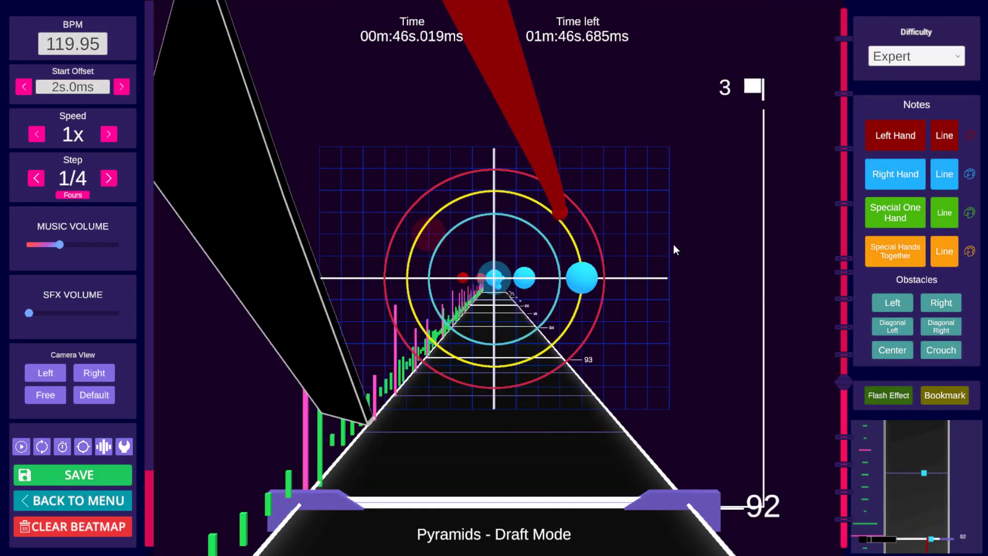
left_click(606, 261)
key("ctrl+z")
scroll(612, 252, "up", 4)
left_click(619, 249)
scroll(643, 241, "down", 2)
key("ctrl+z")
scroll(643, 241, "down", 3)
scroll(631, 248, "up", 1)
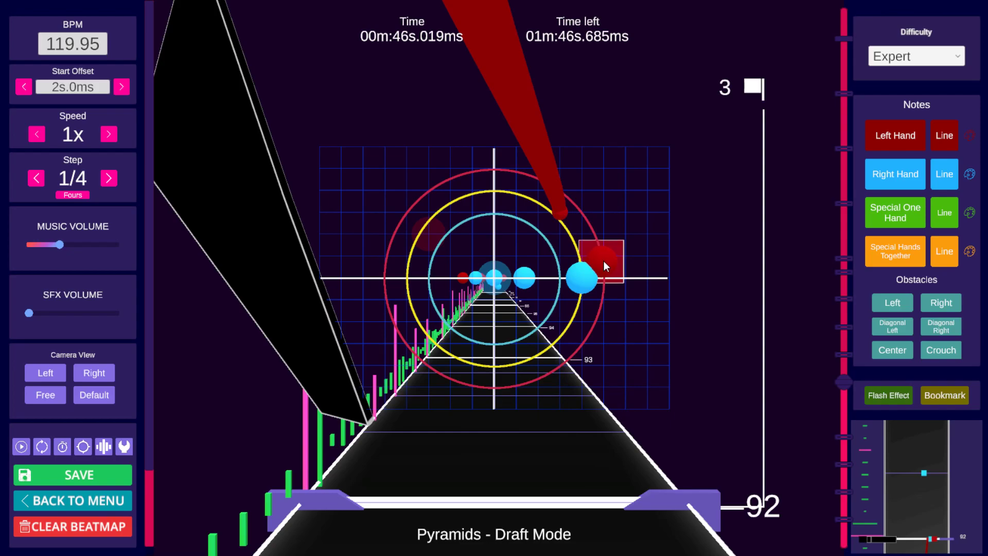
Step: Step and play through beats 92 to 95 again to review the left-hand note placement
scroll(603, 261, "up", 8)
scroll(596, 260, "down", 10)
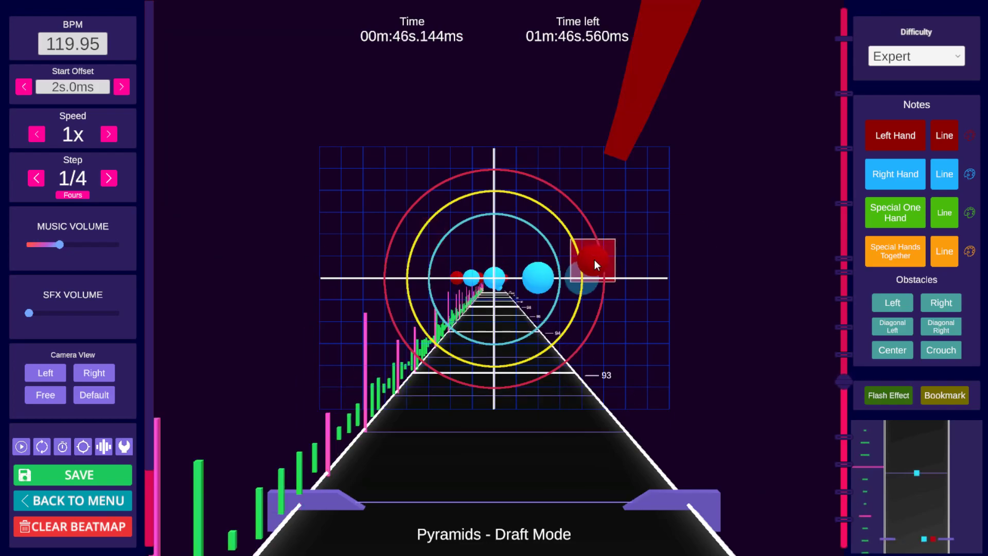
scroll(594, 259, "up", 4)
scroll(592, 261, "up", 7)
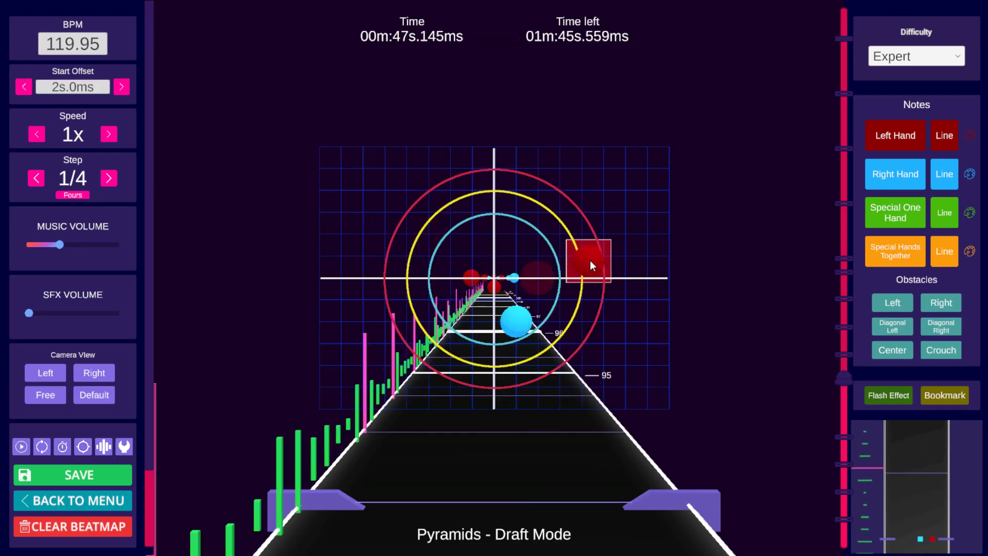
scroll(585, 264, "down", 5)
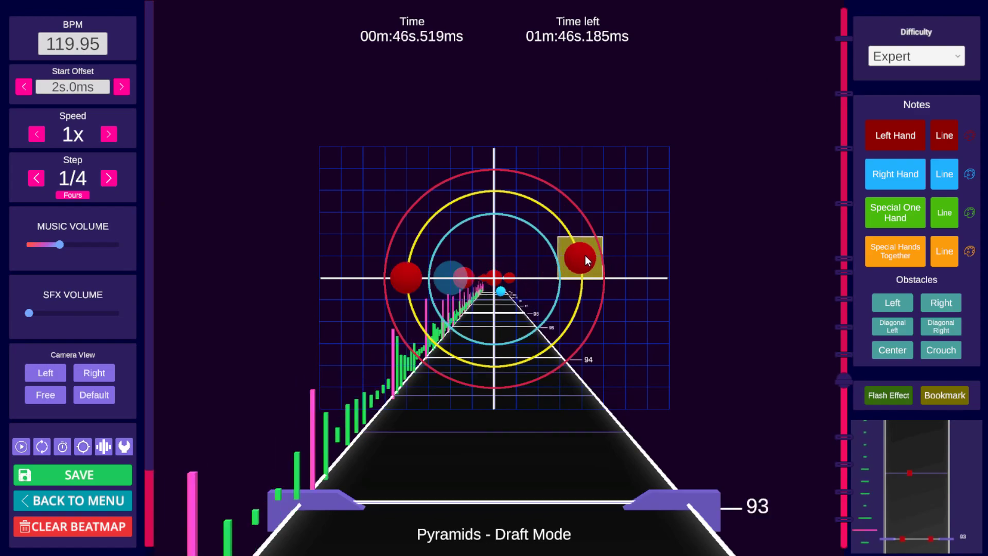
scroll(637, 229, "down", 3)
scroll(719, 214, "down", 2)
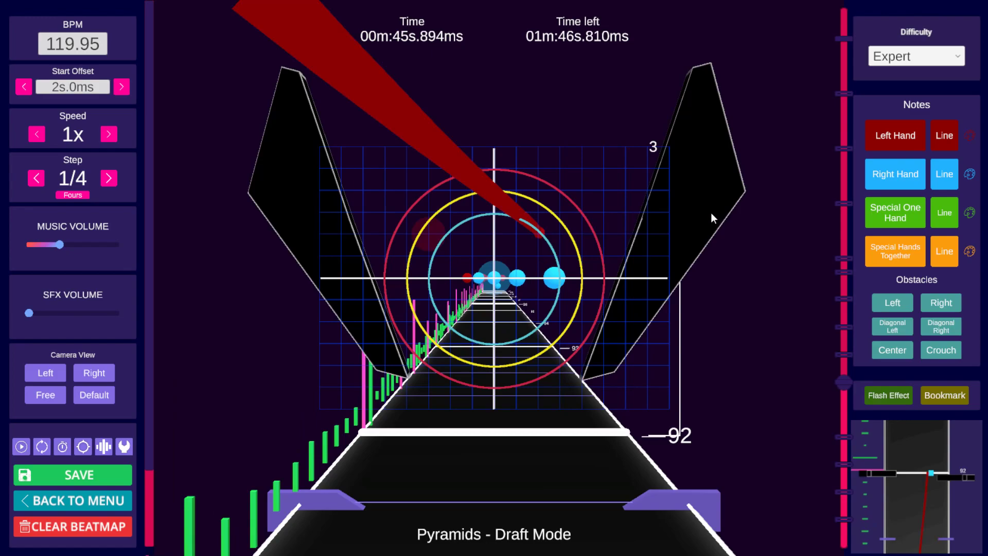
scroll(700, 213, "up", 2)
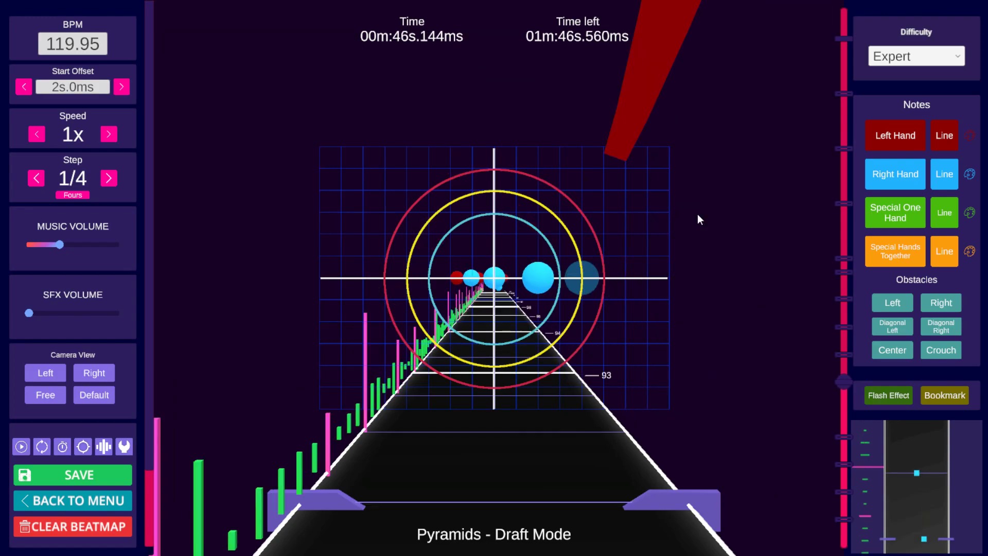
scroll(697, 214, "down", 1)
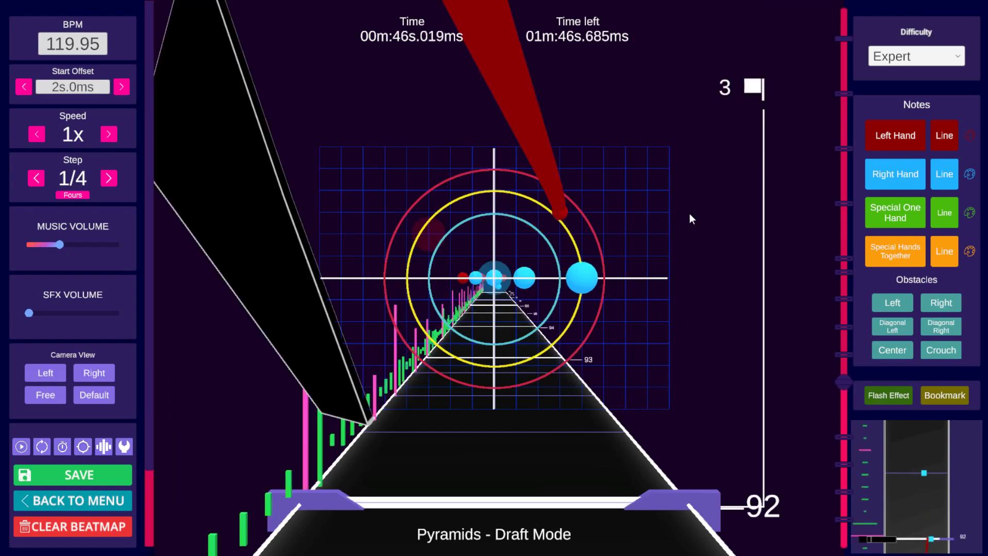
key("space")
key("space")
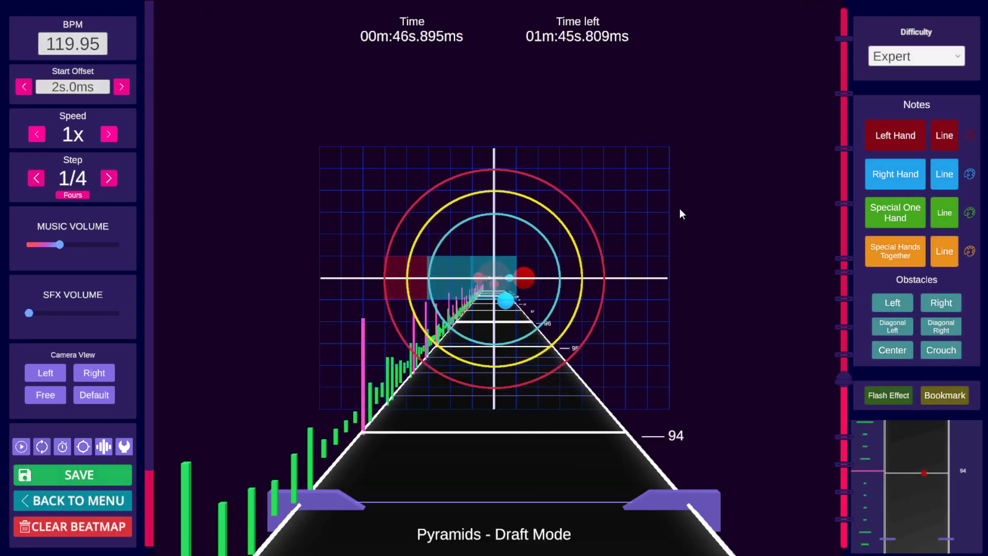
scroll(679, 207, "down", 6)
scroll(641, 237, "down", 1)
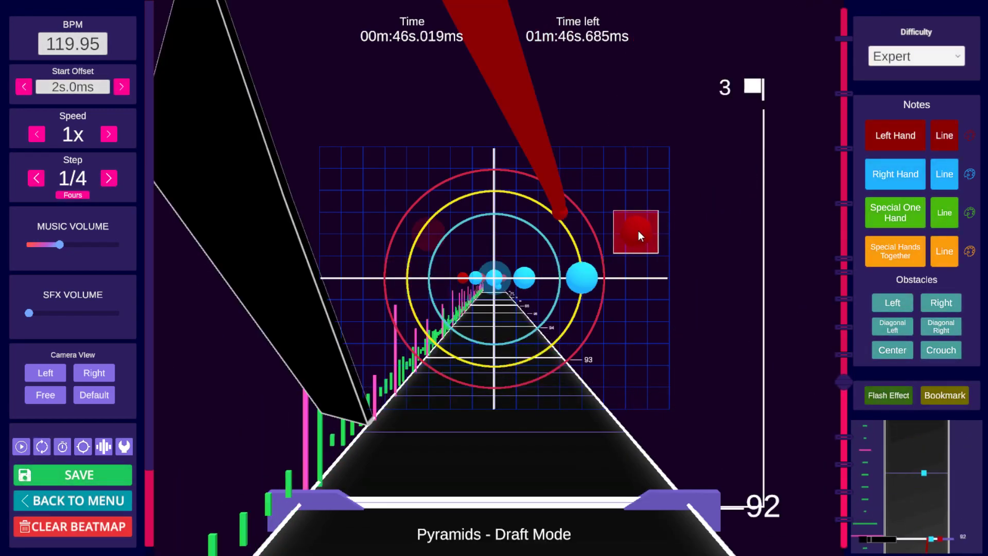
key("space")
key("space")
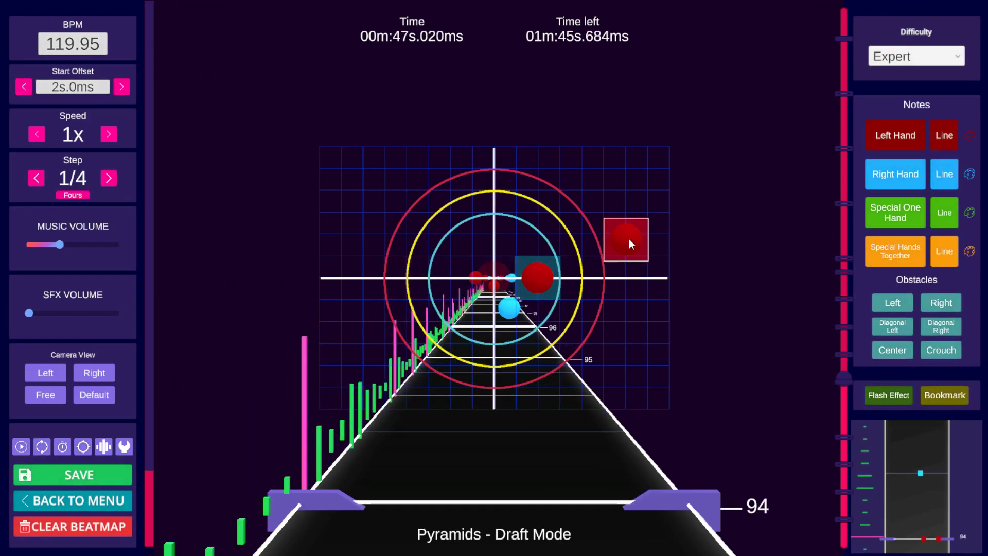
Step: Step ahead to beats 104 to 108 and play through the obstacle section up to beat 116
scroll(629, 239, "up", 1)
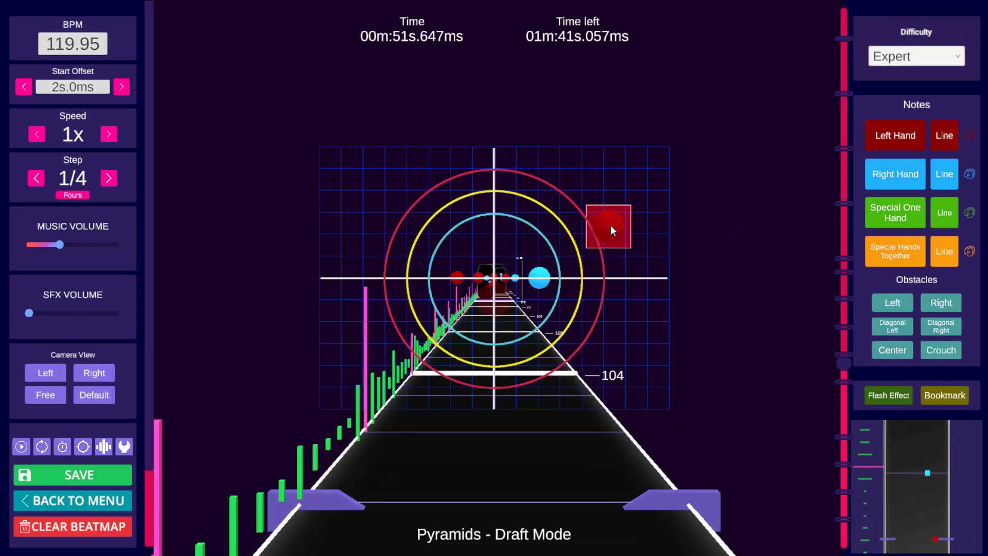
scroll(601, 222, "up", 3)
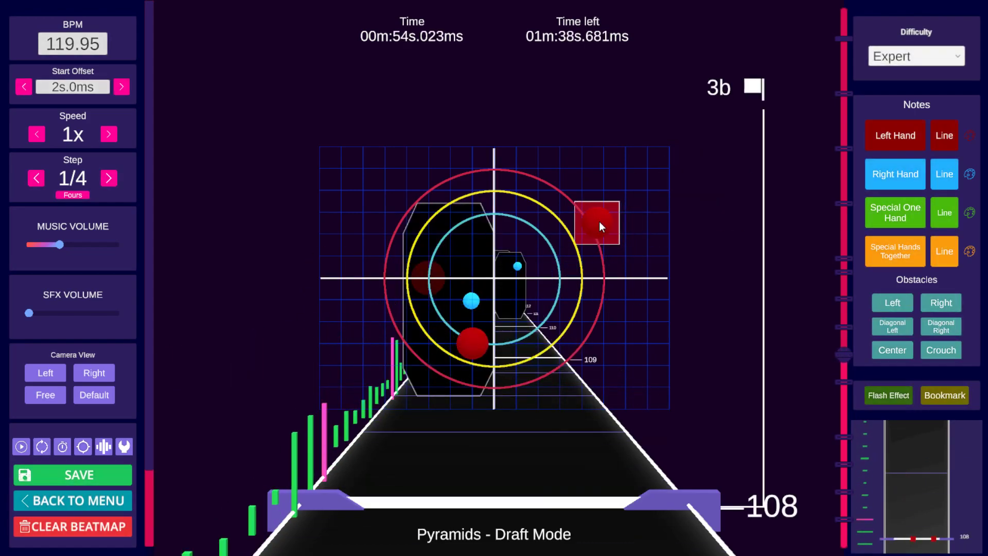
scroll(600, 222, "down", 3)
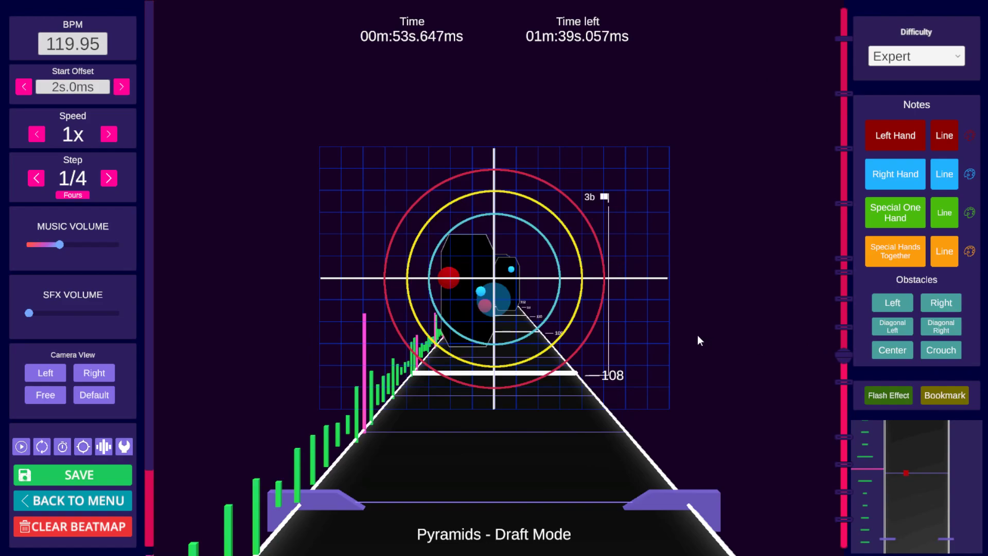
scroll(664, 325, "up", 3)
key("space")
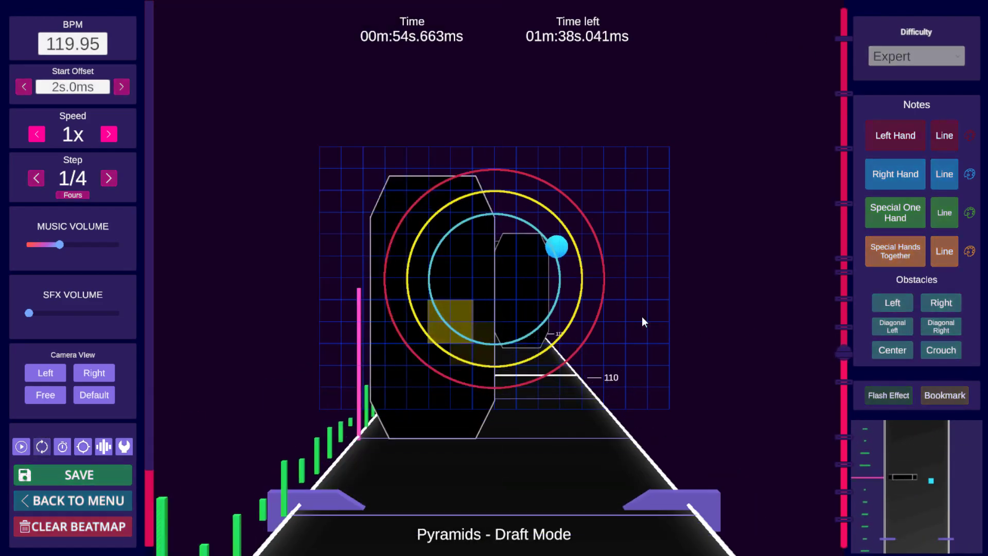
key("space")
scroll(640, 314, "down", 11)
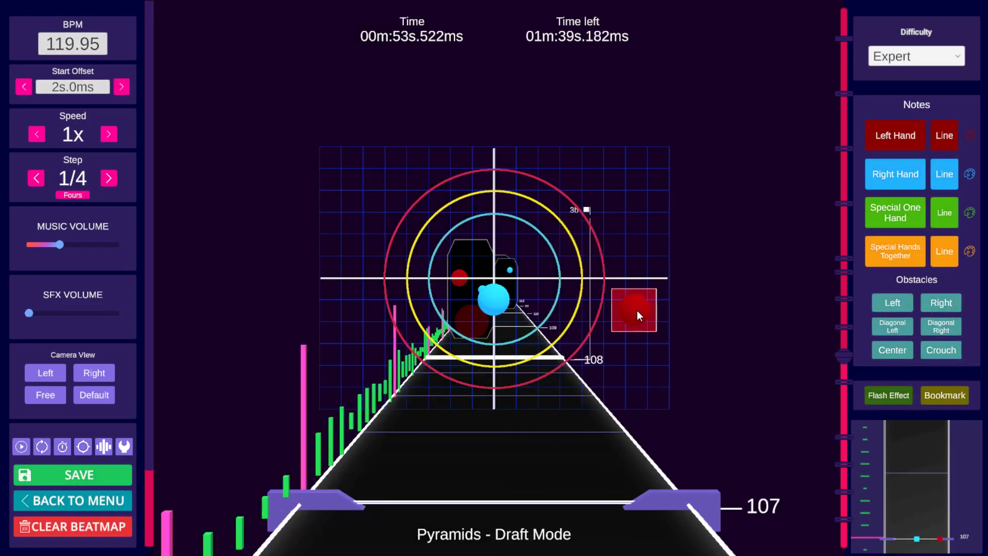
scroll(636, 310, "up", 3)
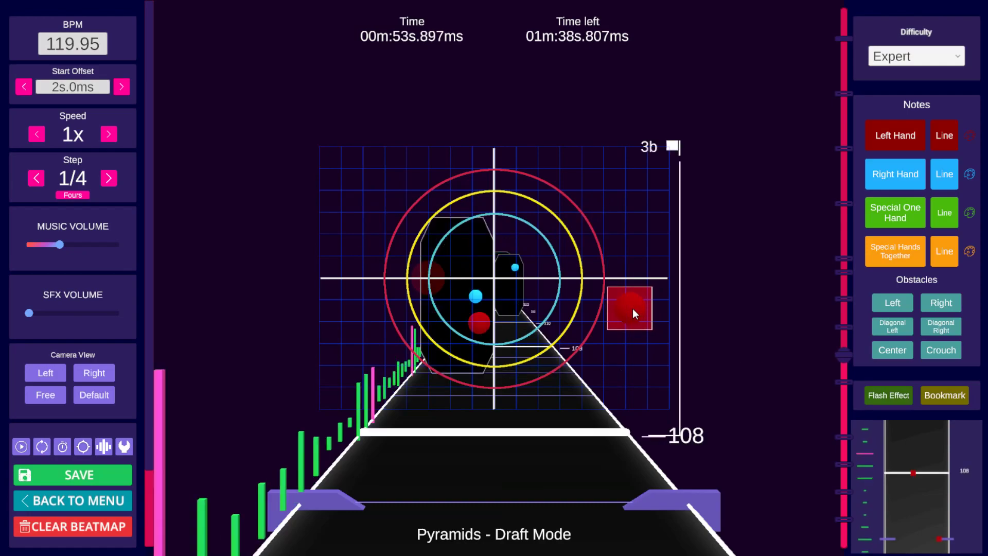
key("space")
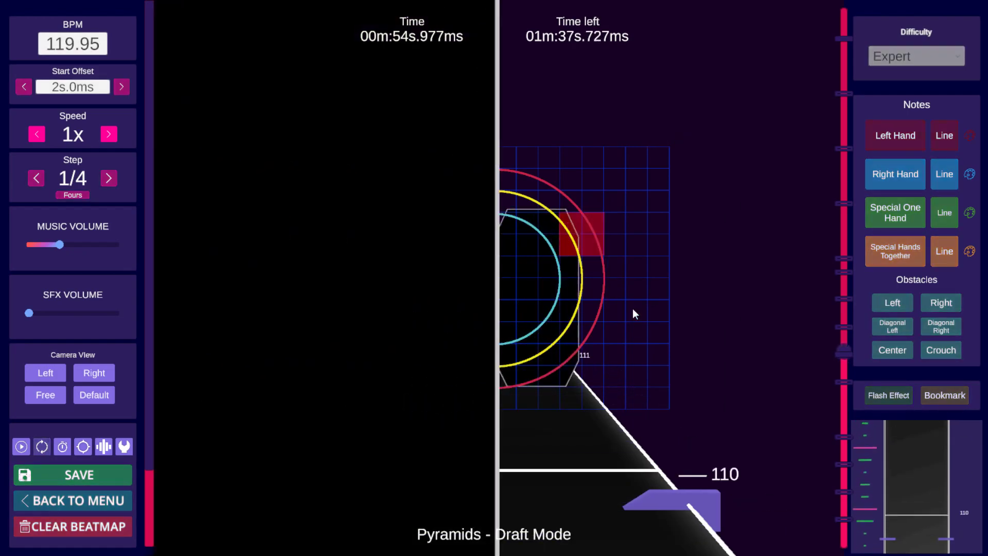
key("space")
key("space")
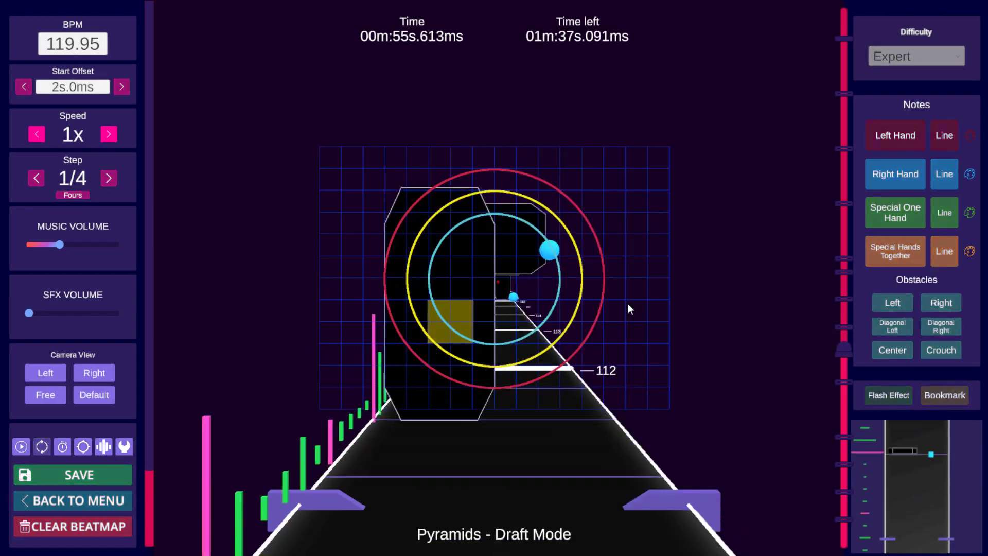
key("space")
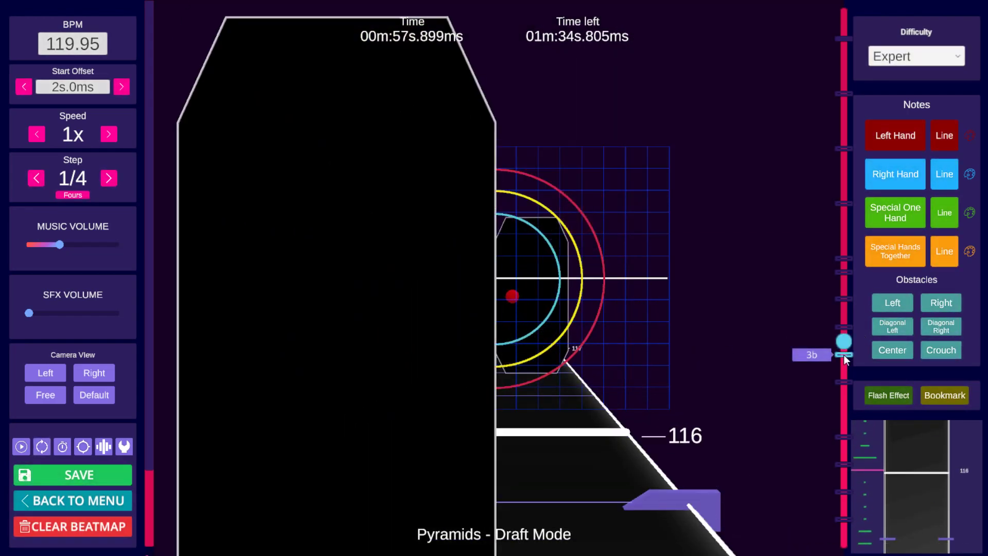
Step: Jump to the 3b bookmark at beat 108 and play back the section from there
left_click(845, 355)
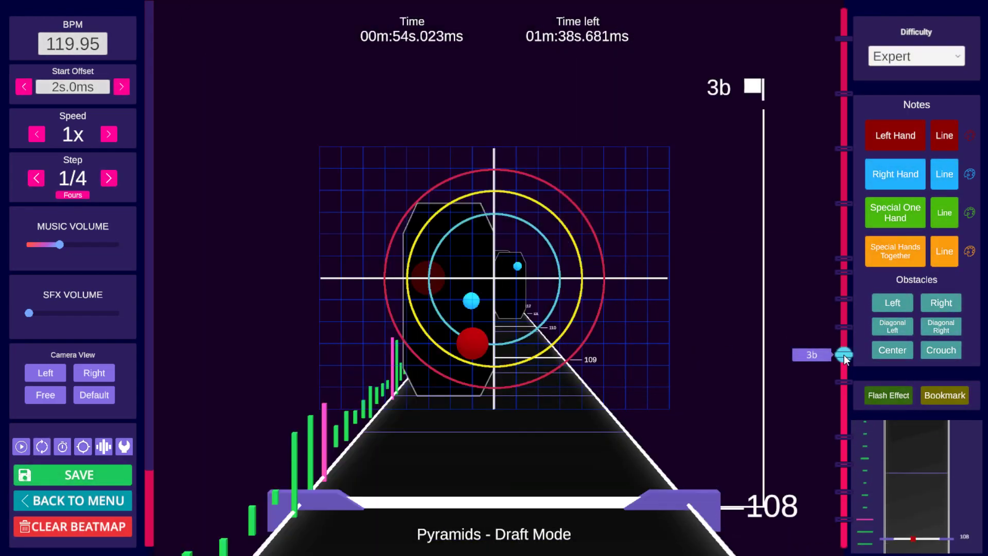
left_click(845, 382)
key("space")
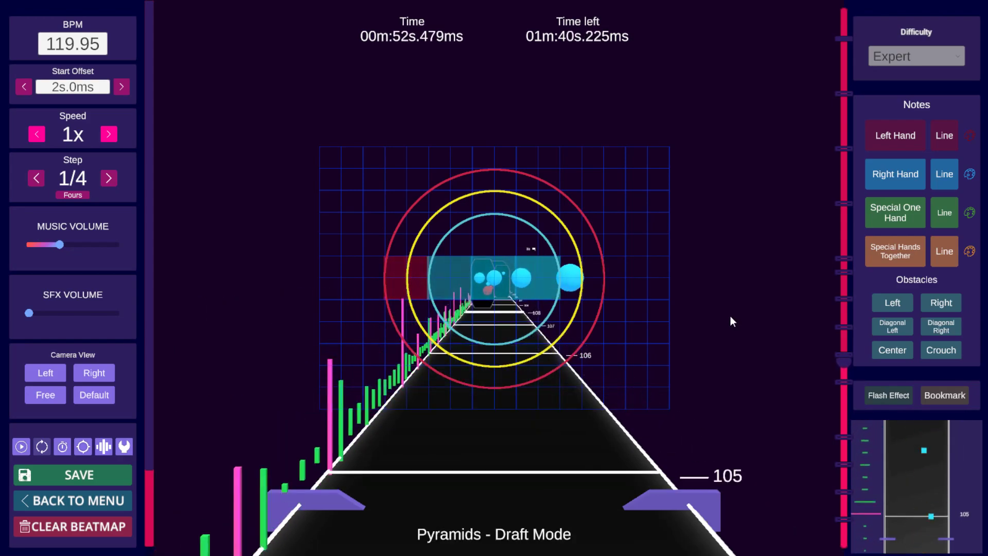
key("space")
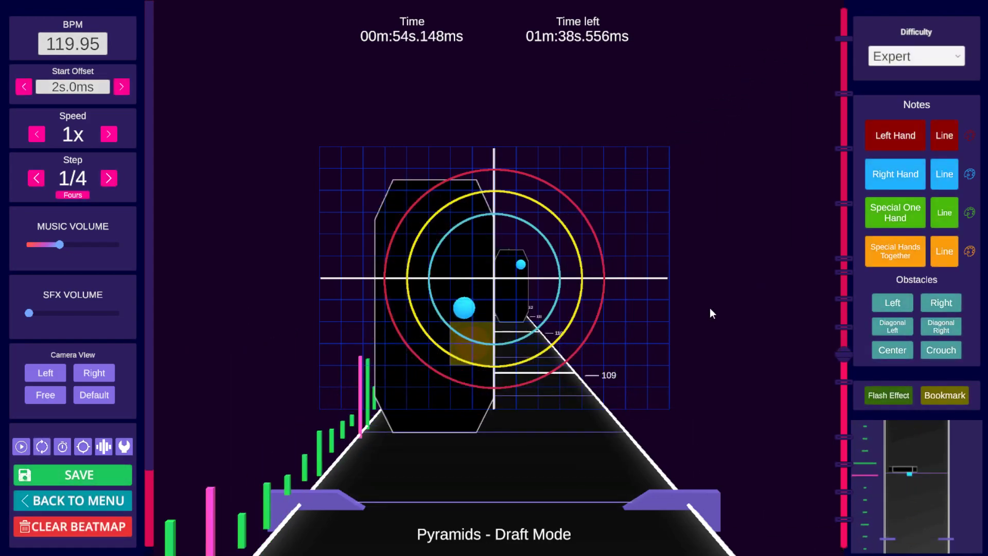
scroll(706, 308, "up", 1)
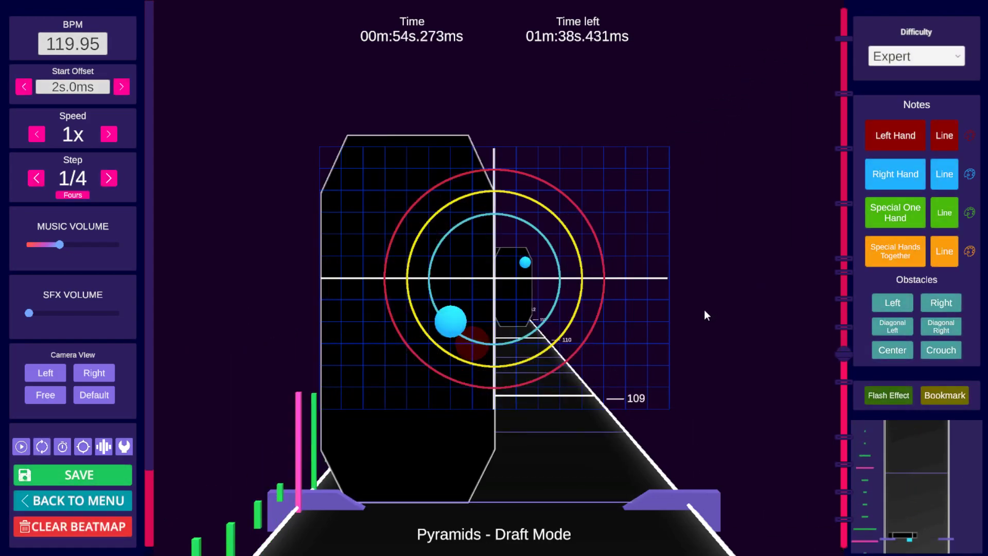
Step: Play back the obstacle section from beat 108 through beat 116
key("space")
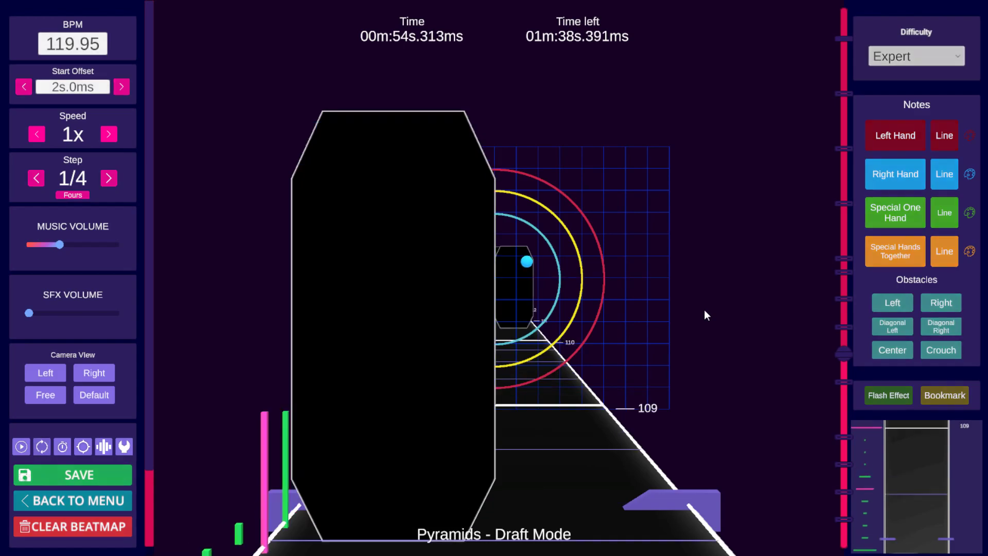
key("space")
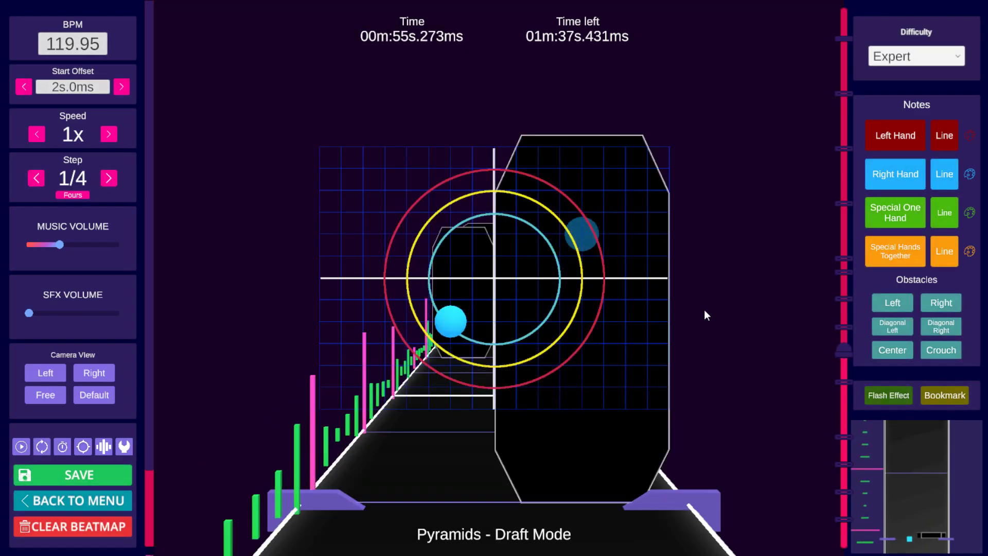
key("space")
key("space")
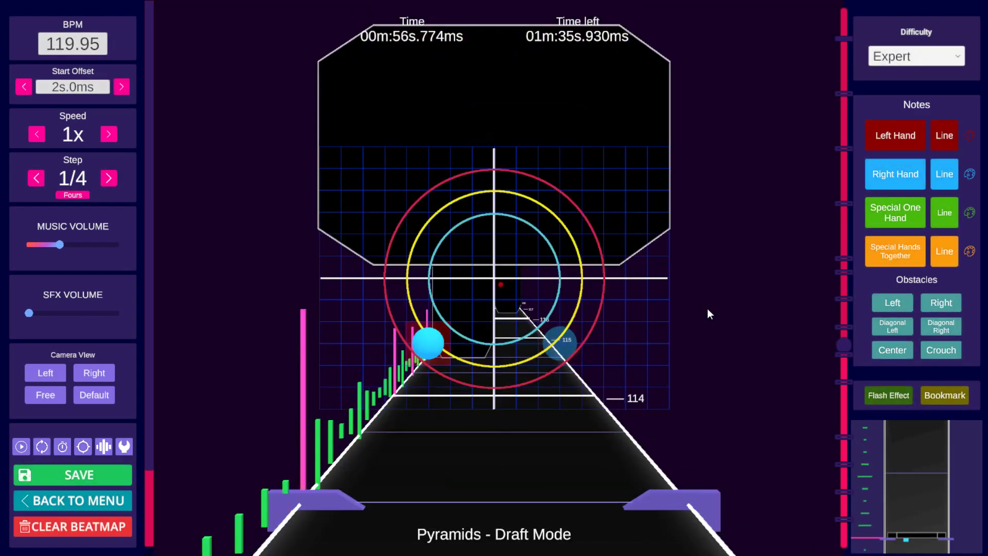
key("space")
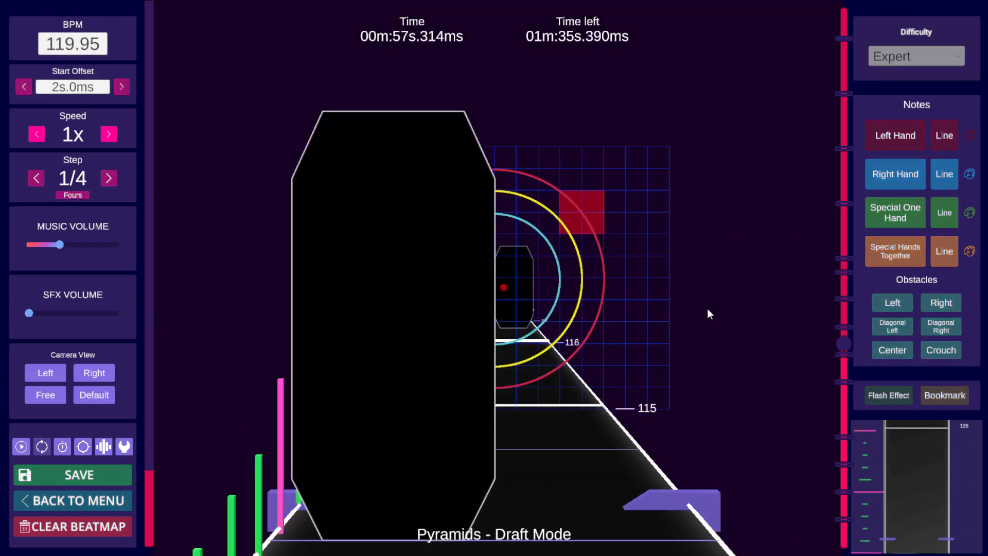
key("space")
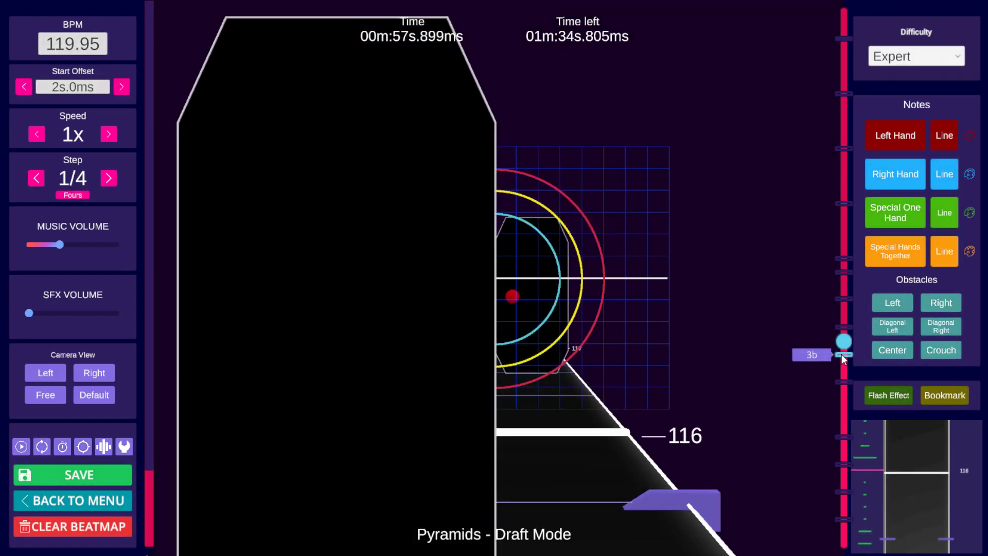
Step: Jump between the 3 and 3b bookmarks and scroll through beats 108 to 114 to compare both sections
left_click(845, 381)
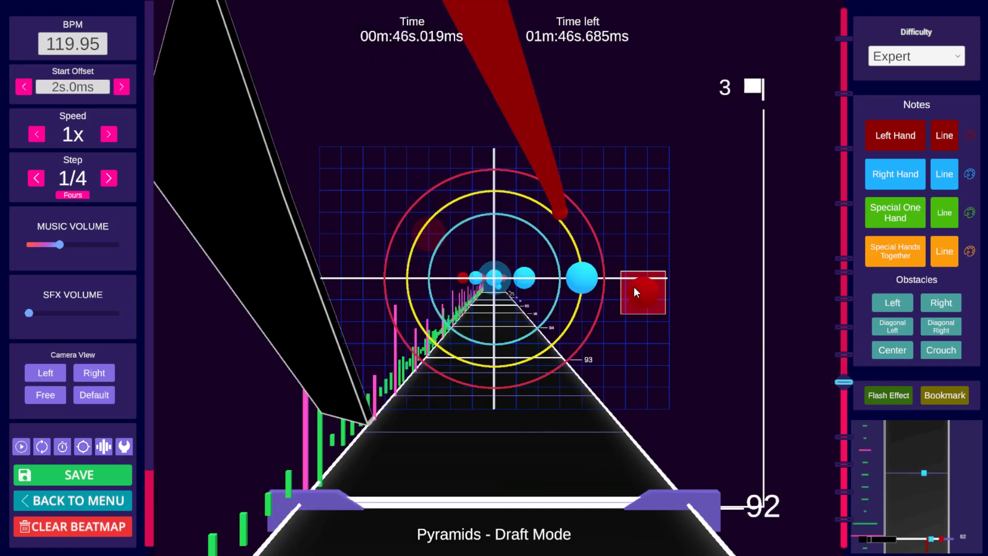
scroll(582, 252, "up", 3)
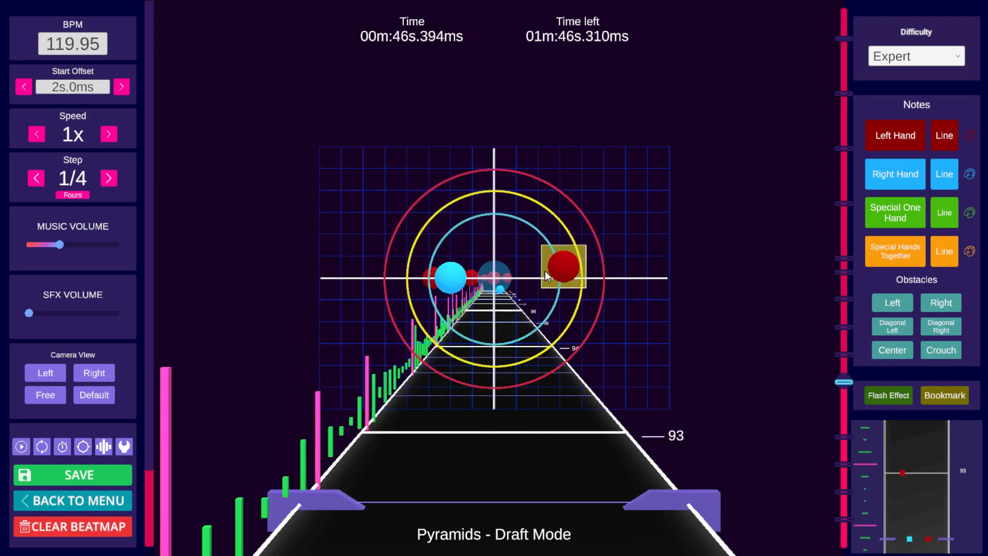
left_click(845, 354)
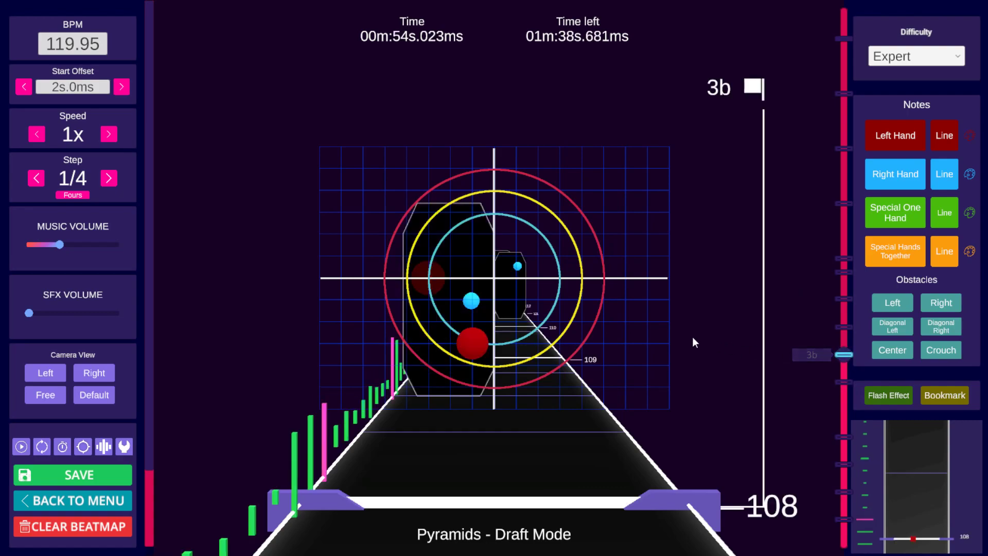
scroll(684, 338, "up", 2)
scroll(681, 316, "up", 17)
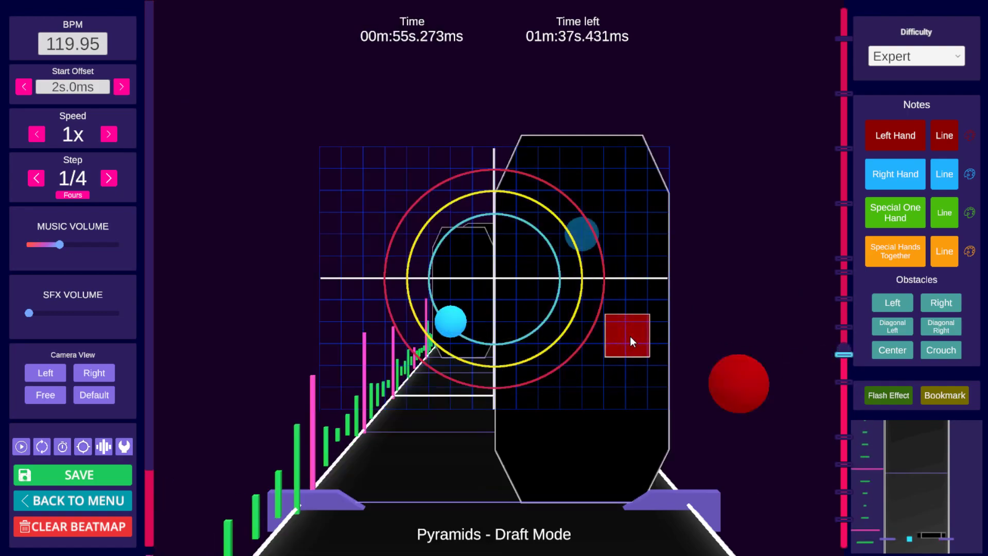
scroll(624, 326, "up", 16)
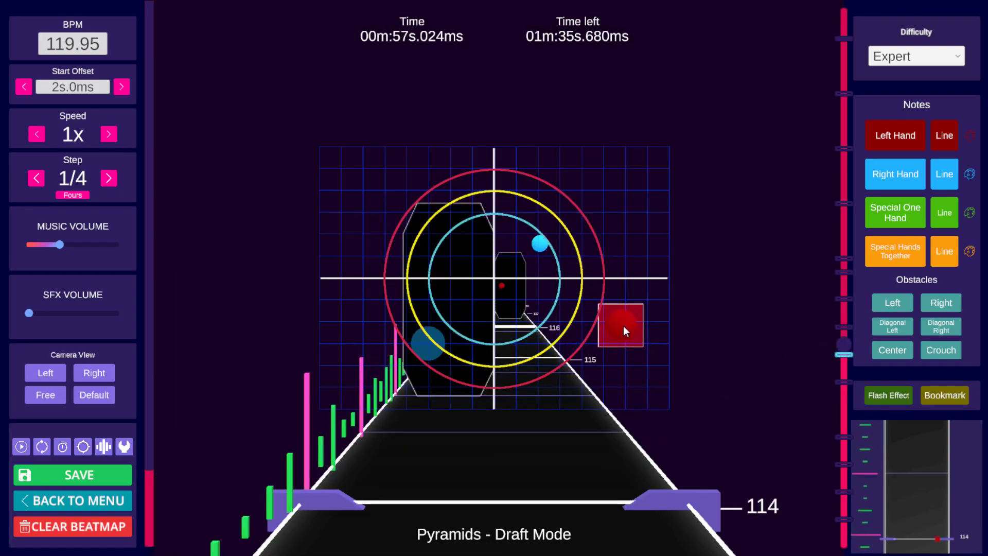
scroll(614, 314, "up", 11)
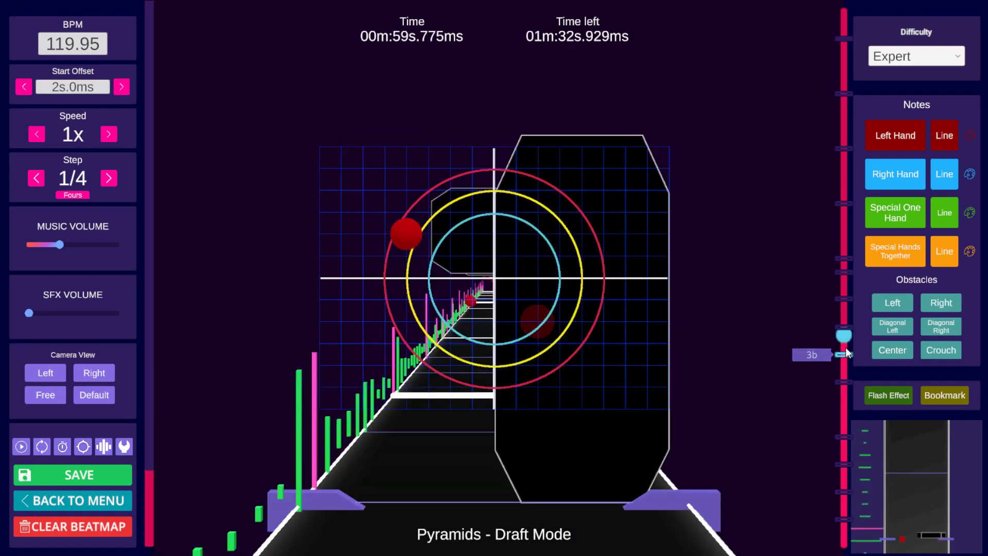
left_click(848, 352)
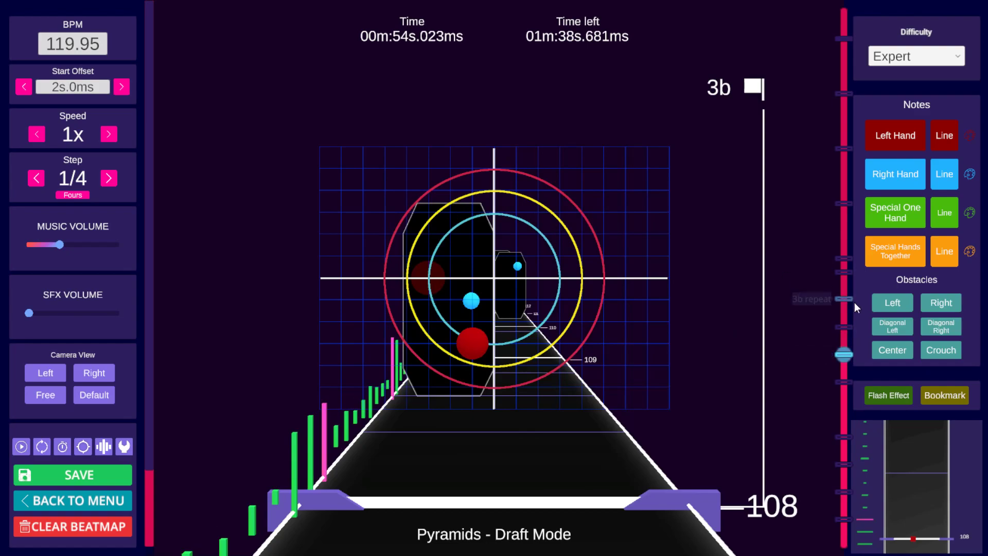
left_click(848, 381)
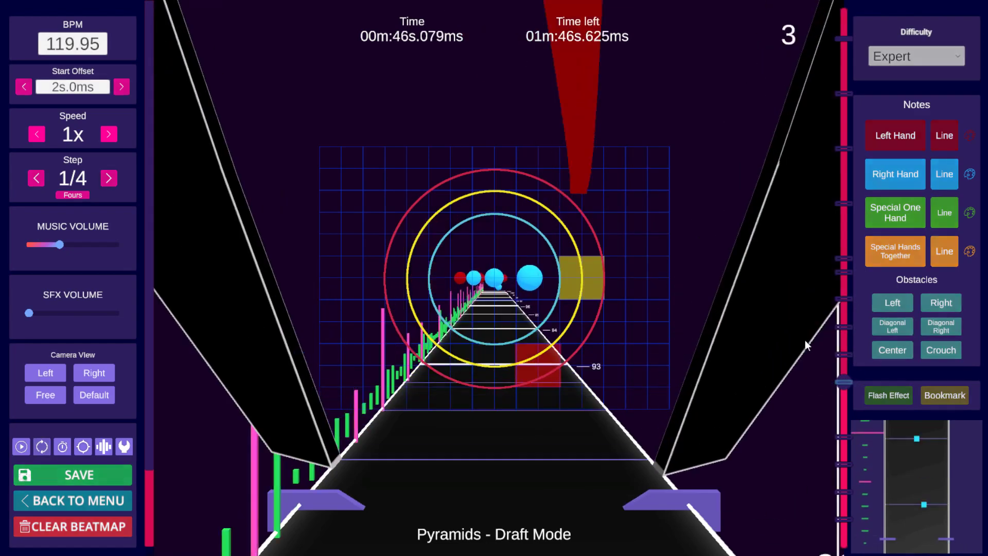
Step: Play the passage from beat 92 and return to the 3 bookmark at beat 92
key("space")
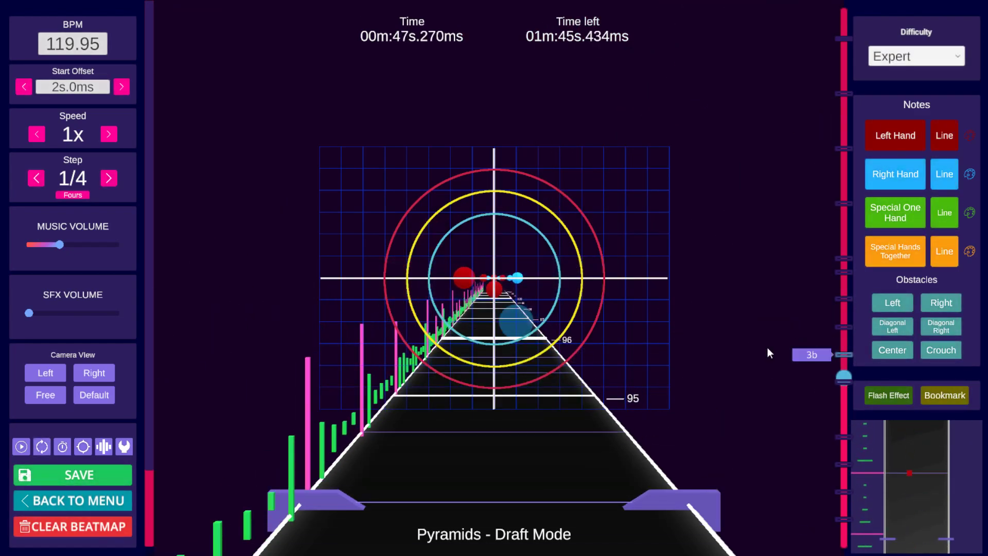
scroll(692, 324, "down", 18)
key("space")
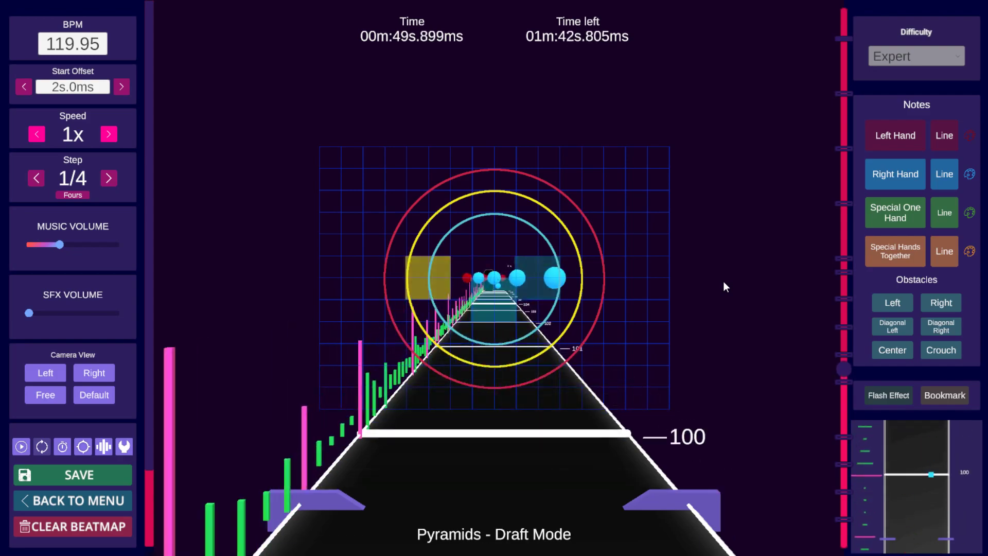
scroll(747, 298, "down", 20)
scroll(777, 309, "down", 10)
scroll(785, 306, "up", 4)
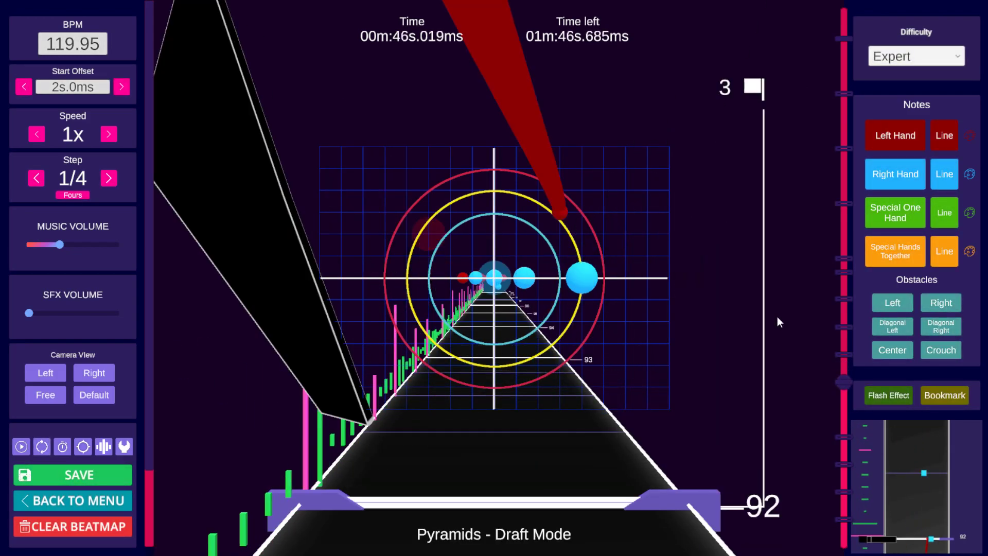
Step: Add a center wall at beat 92, move it down low and rotate it clockwise into a diagonal
left_click(898, 350)
left_click_drag(514, 281, 619, 442, "alt")
key("alt+e")
key("ctrl+F3")
left_click(612, 320, "alt")
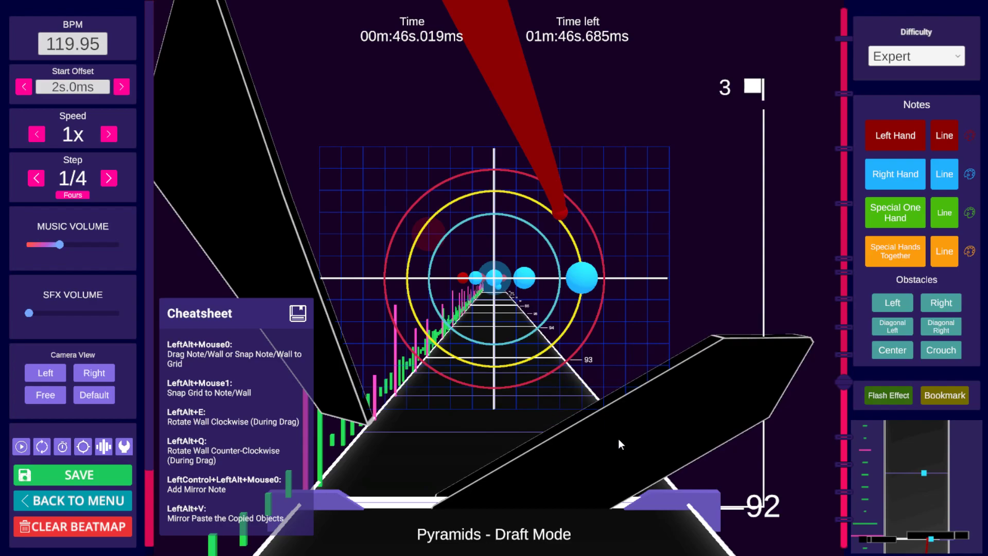
left_click_drag(619, 442, 613, 369, "alt")
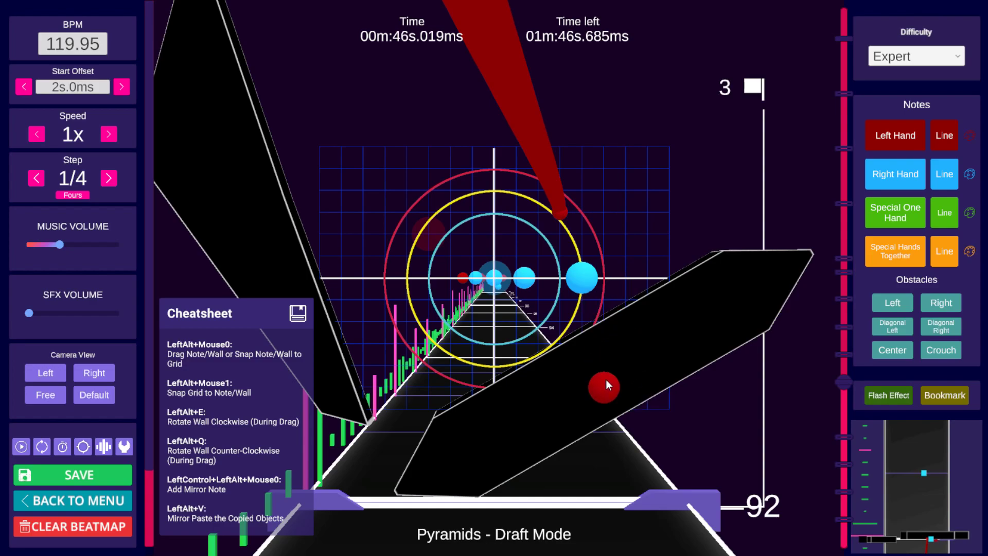
left_click_drag(607, 384, 600, 298, "alt")
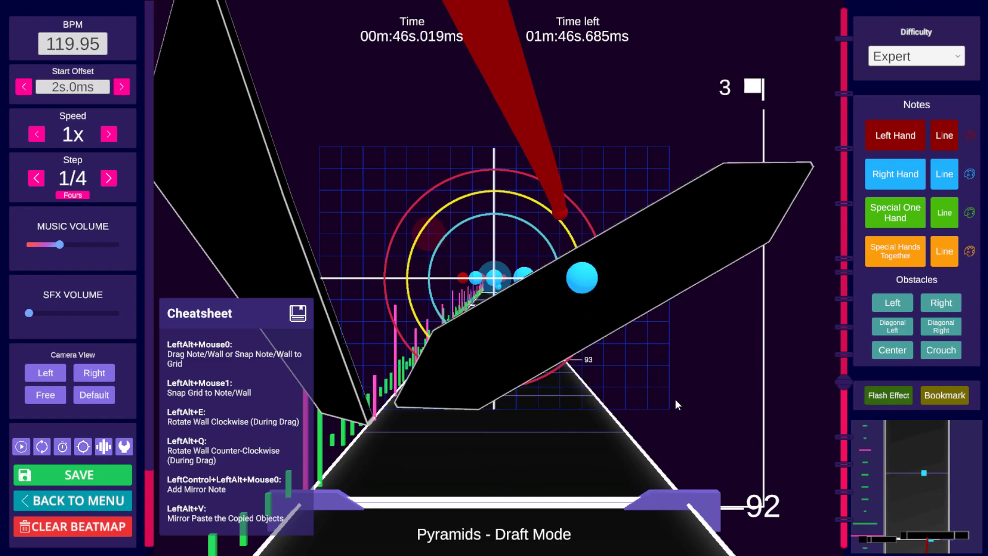
left_click_drag(630, 266, 636, 415, "alt")
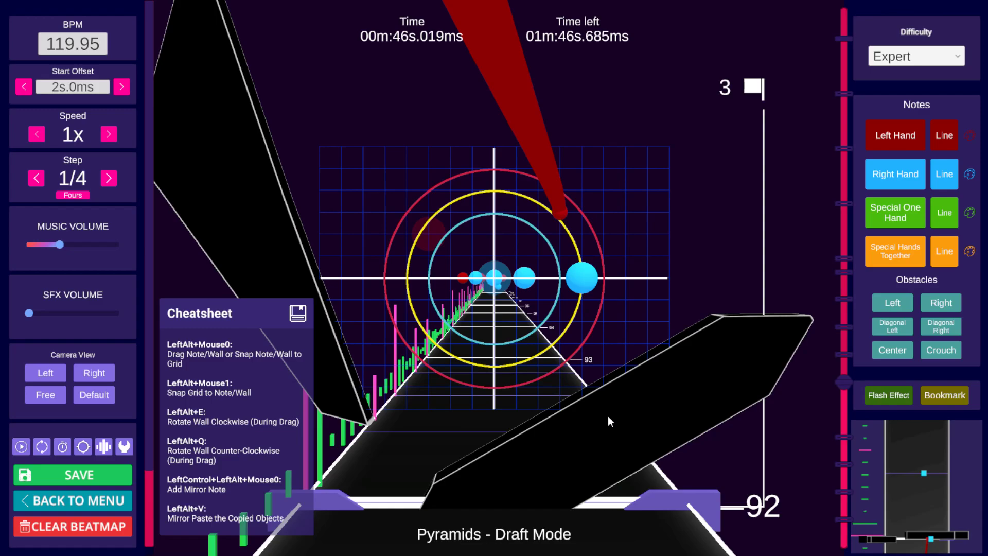
key("alt+e")
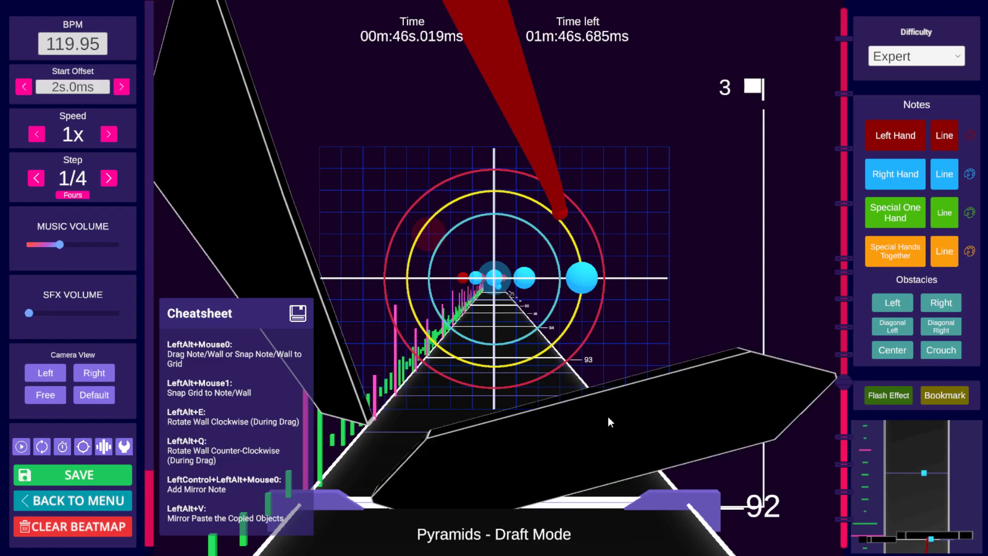
Step: Copy the diagonal wall onto the following quarter steps, shifting each pasted copy slightly to the left
key("ctrl+c")
scroll(614, 382, "down", 1)
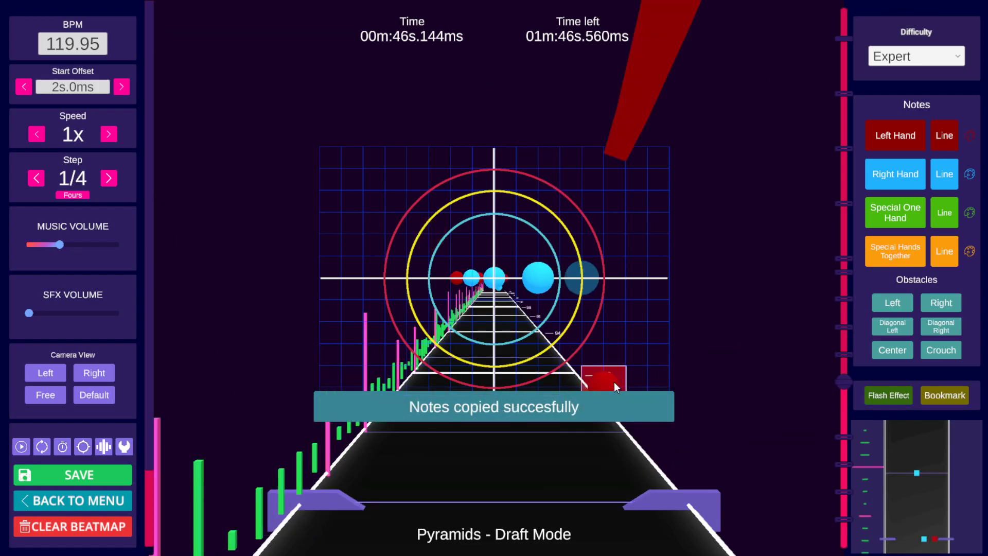
key("alt")
key("ctrl+v")
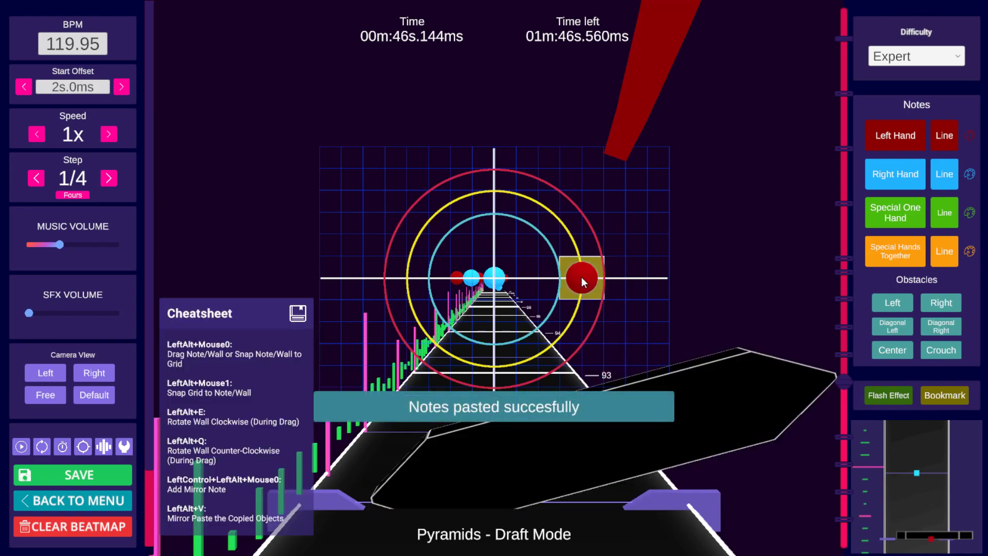
left_click_drag(582, 277, 547, 286, "alt")
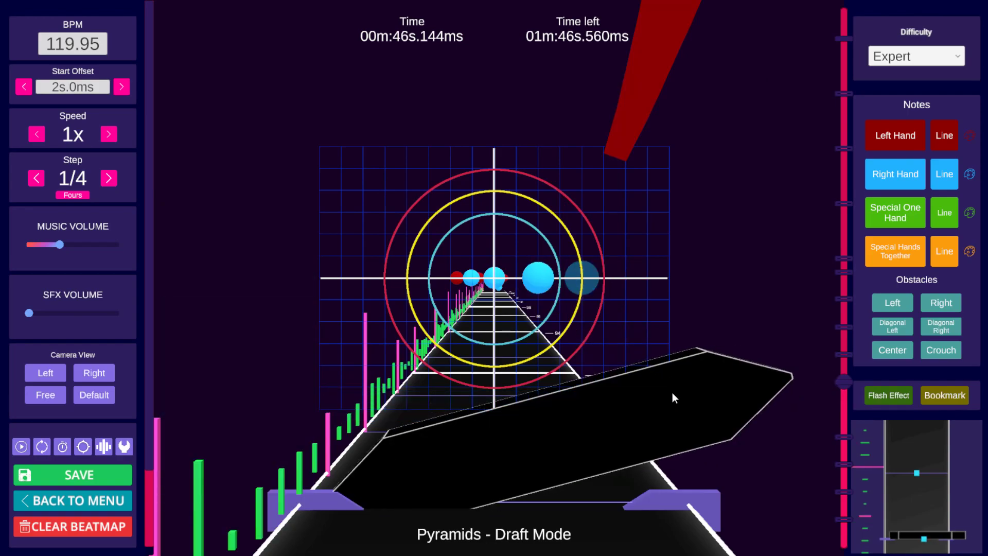
key("ctrl+c")
scroll(649, 319, "down", 1)
scroll(650, 316, "up", 1)
key("ctrl+v")
left_click_drag(535, 276, 497, 284, "alt")
left_click_drag(678, 394, 642, 399, "alt")
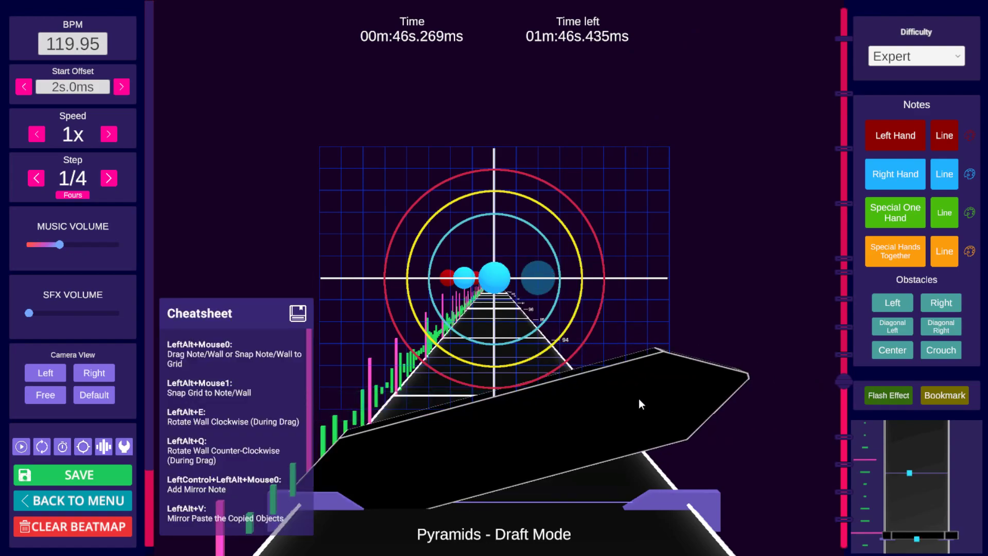
Step: Paste another copy of the wall one step later and shift it further to the left
key("ctrl+c")
scroll(625, 316, "down", 1)
key("ctrl+v")
left_click_drag(625, 316, 563, 263, "alt")
left_click_drag(506, 279, 462, 276, "alt")
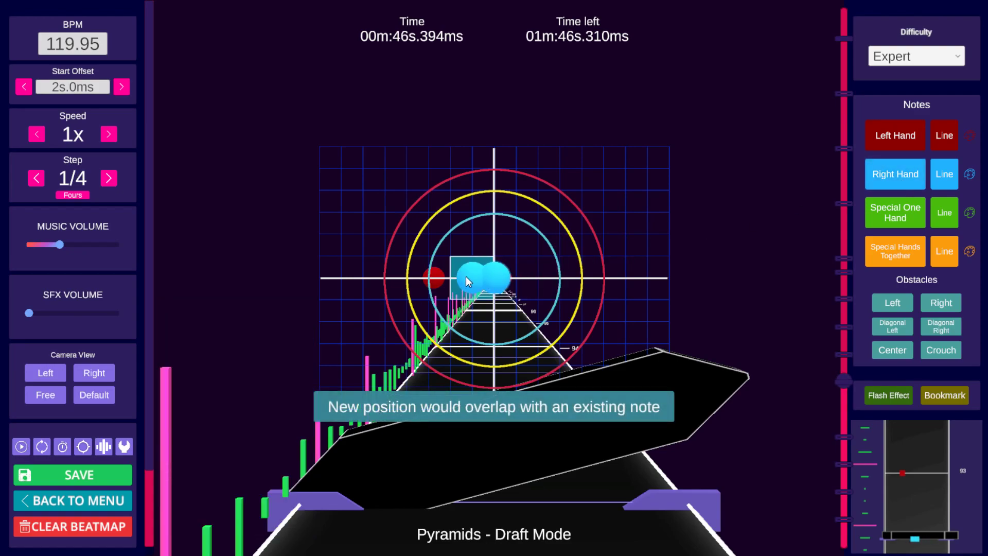
key("alt")
left_click_drag(471, 275, 506, 274, "alt")
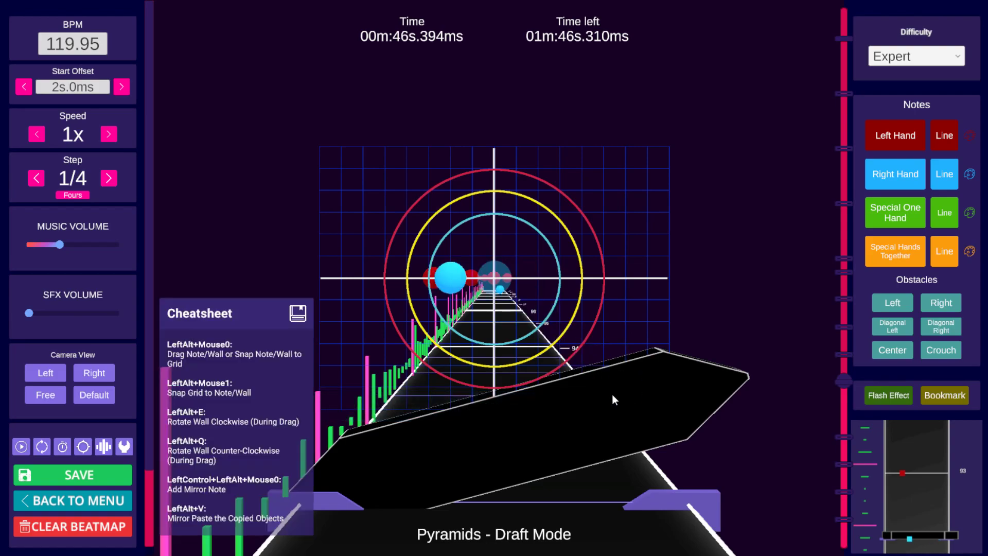
left_click_drag(613, 394, 570, 396, "alt")
Step: Copy the wall set at beat 93 and mirror paste it onto the following step
scroll(690, 347, "down", 4)
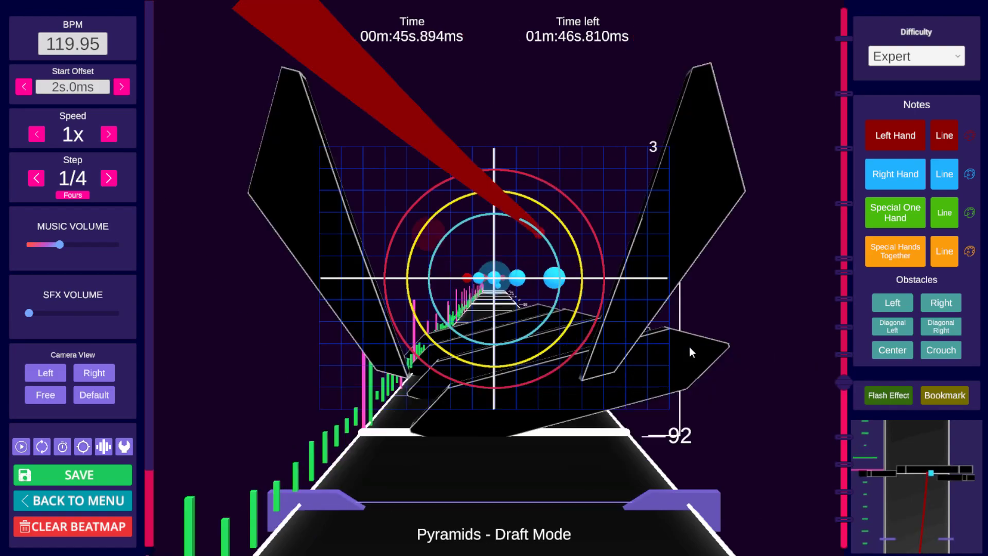
scroll(689, 345, "up", 1)
scroll(688, 346, "up", 2, "shift")
scroll(689, 347, "up", 2, "shift")
key("ctrl+c")
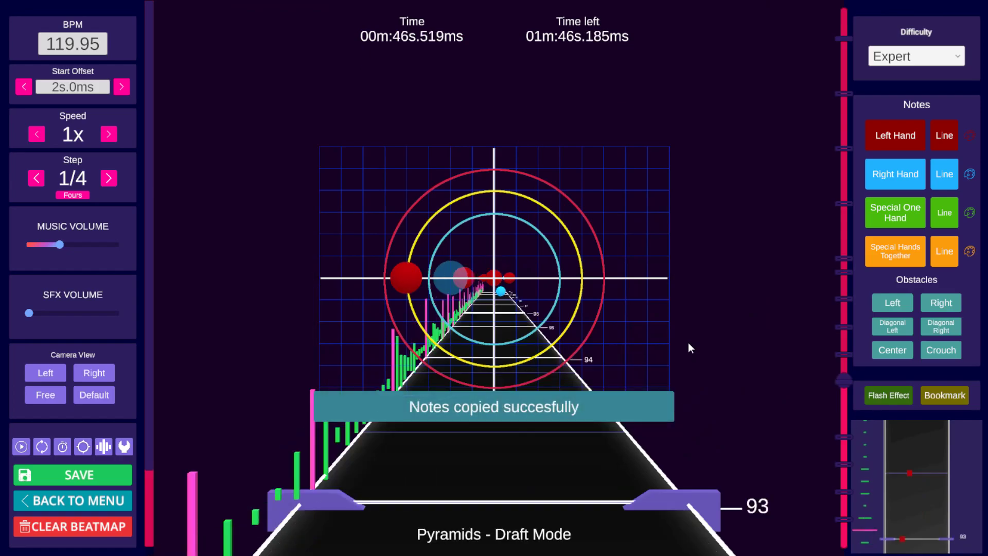
key("alt+v")
Step: Play and step through beats 92 to 94 to preview the diagonal wall sequence
key("space")
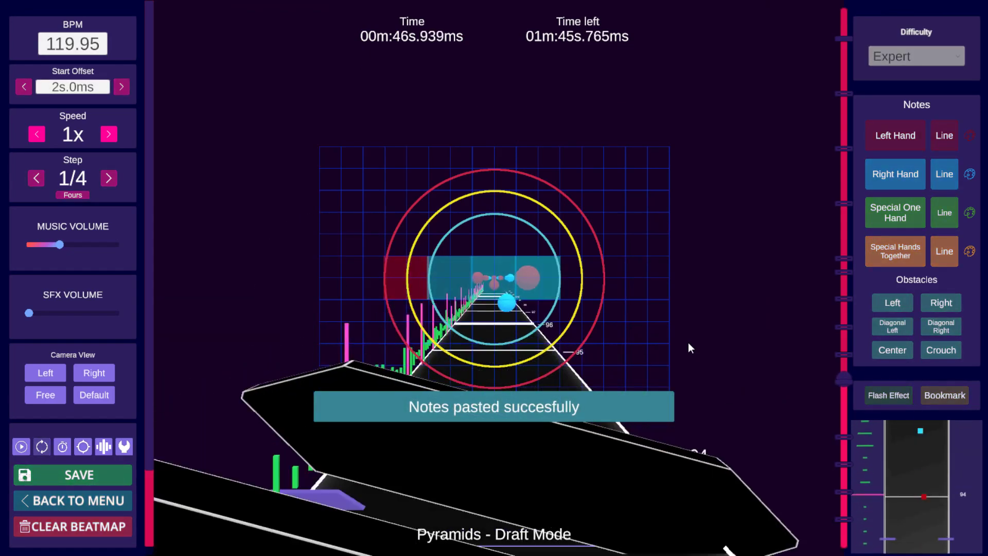
key("space")
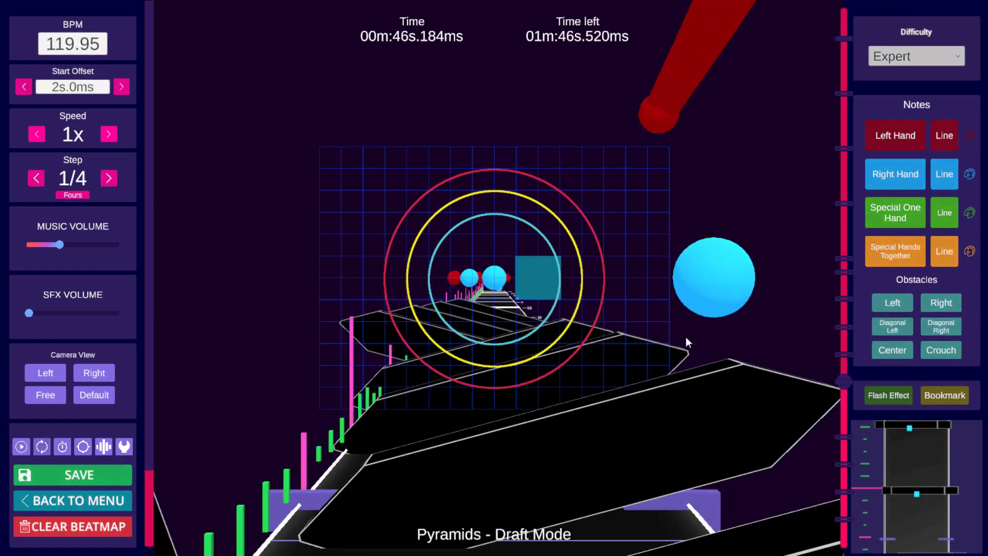
key("space")
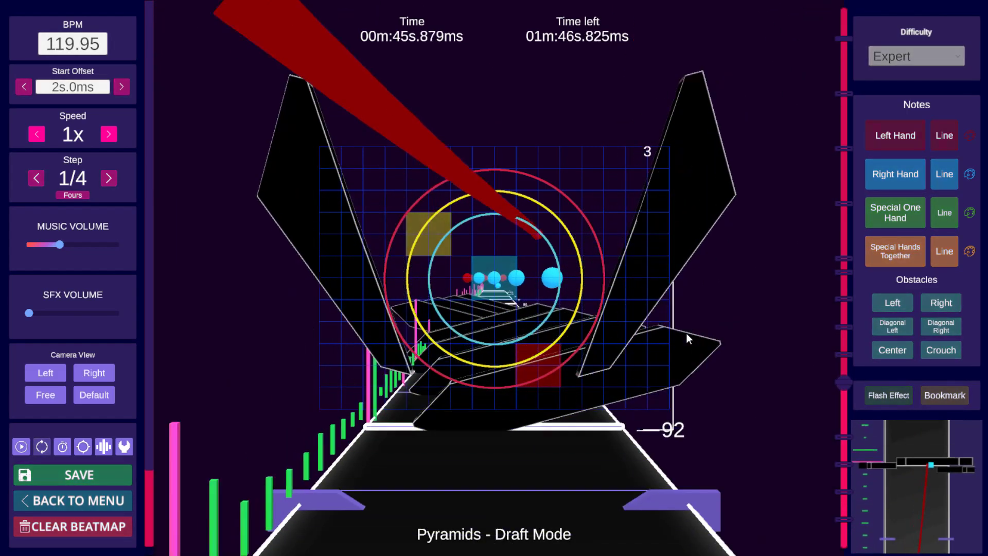
key("space")
scroll(687, 334, "down", 5)
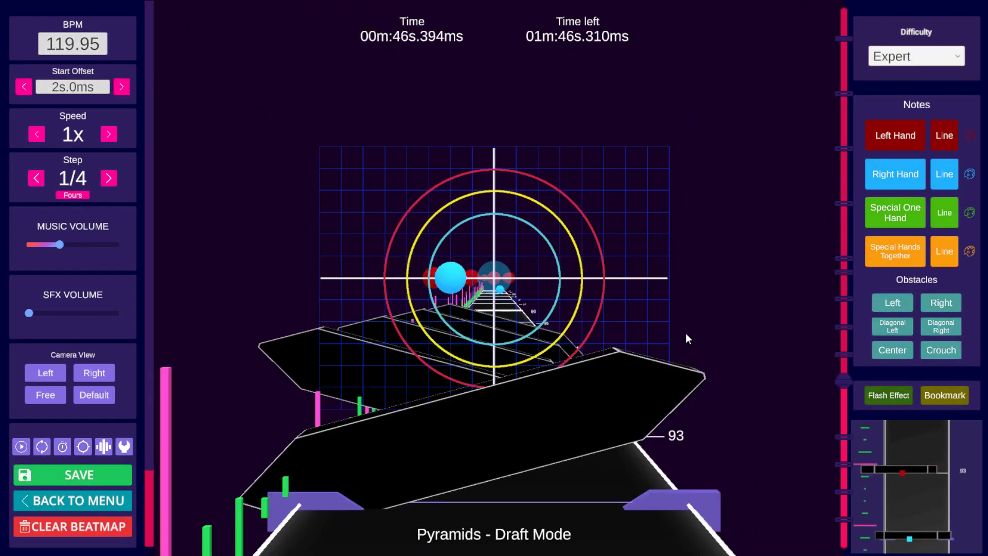
scroll(679, 335, "down", 1)
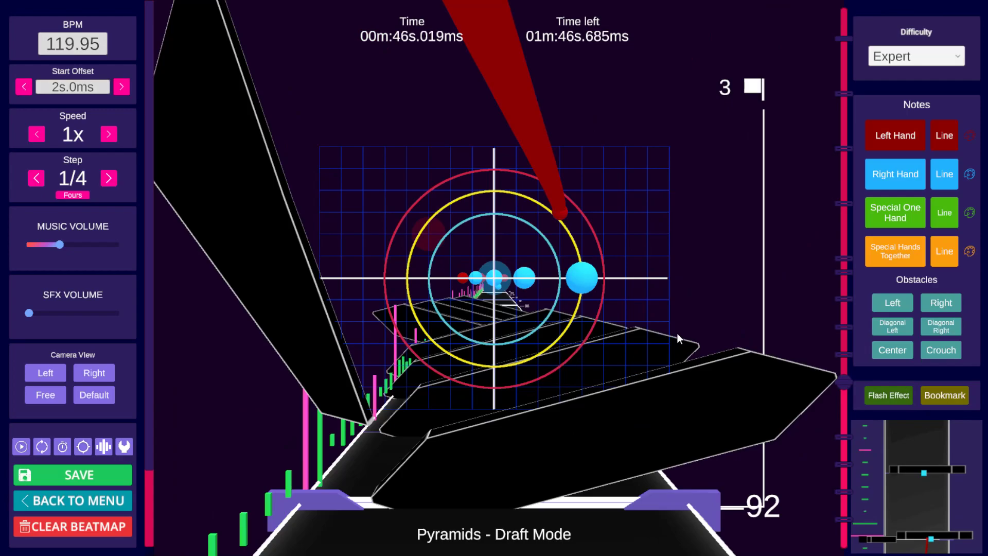
key("space")
key("space")
scroll(676, 334, "down", 3)
key("space")
key("space")
scroll(675, 332, "down", 5)
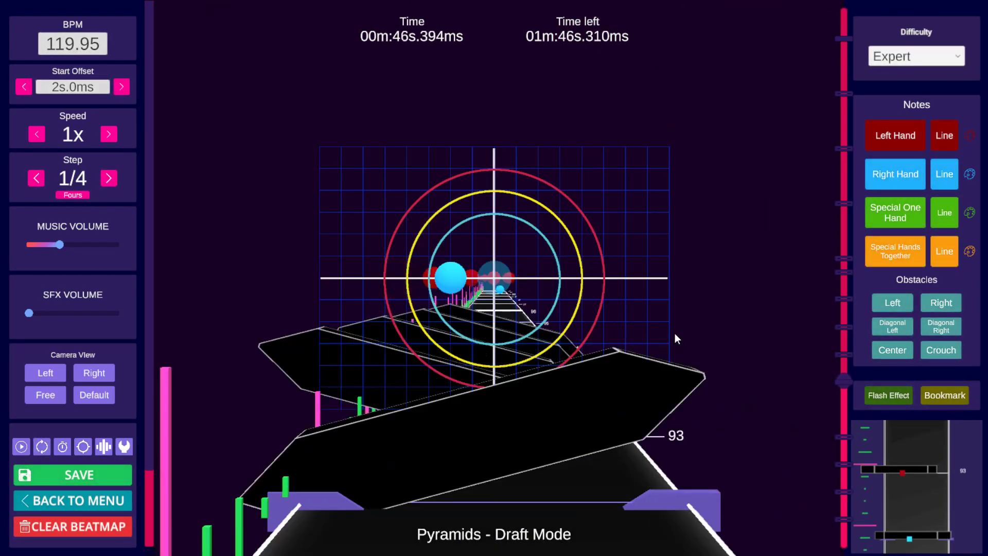
Step: Step through beats 93 to 95 and inspect the right-hand note near beat 95
key("space")
key("space")
left_click(632, 348)
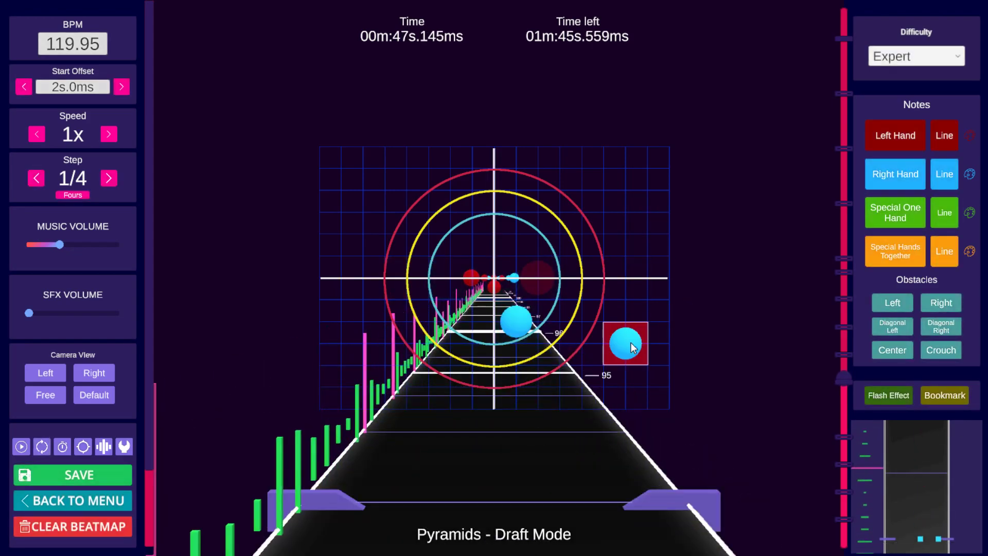
scroll(639, 307, "down", 6)
key("space")
key("space")
scroll(640, 305, "down", 1)
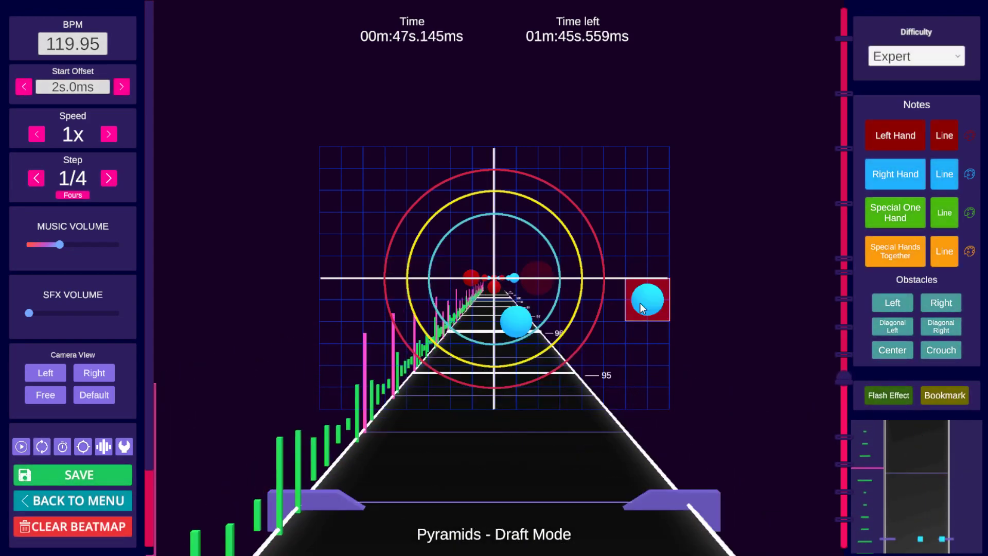
scroll(641, 306, "down", 1)
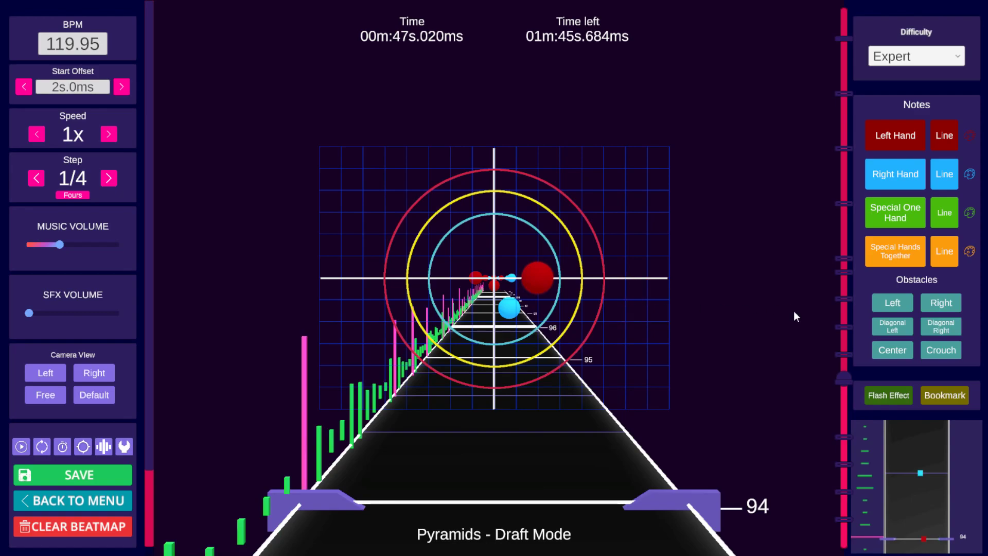
Step: Add a wall obstacle at beat 94 and move it over to the left side of the track
left_click(892, 303)
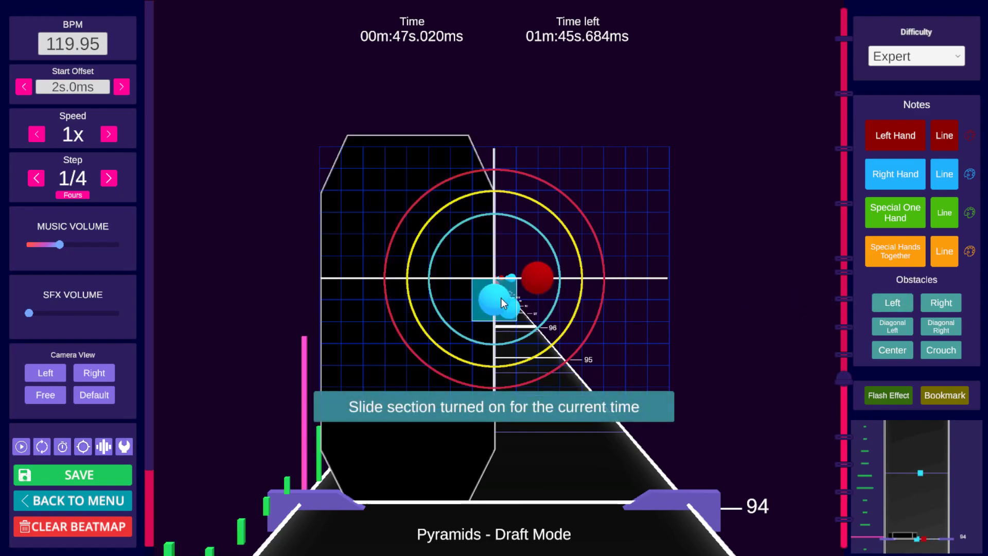
left_click(946, 303)
left_click(899, 347)
left_click_drag(495, 265, 341, 264, "alt")
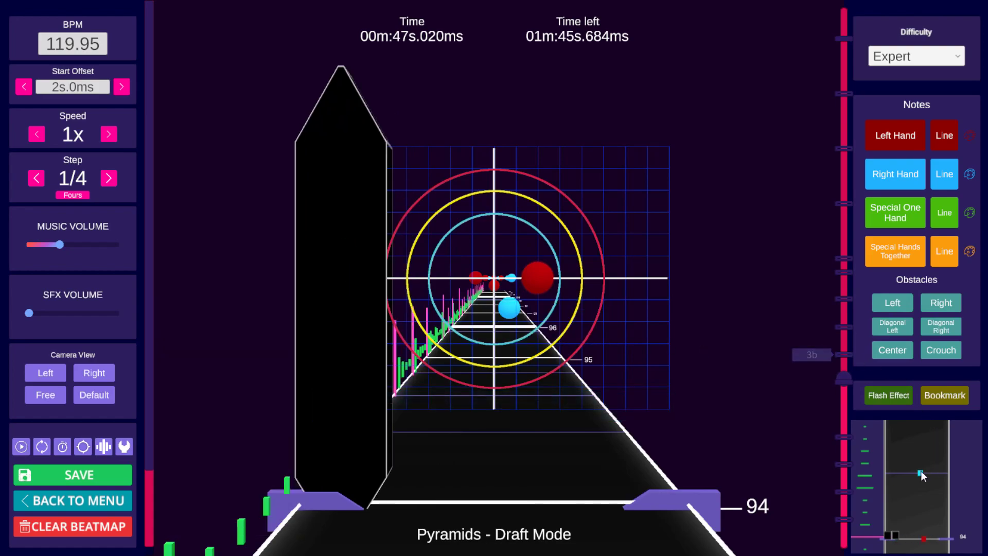
Step: Jump through the timeline bookmarks to the 3b section and save the beatmap
left_click(844, 518)
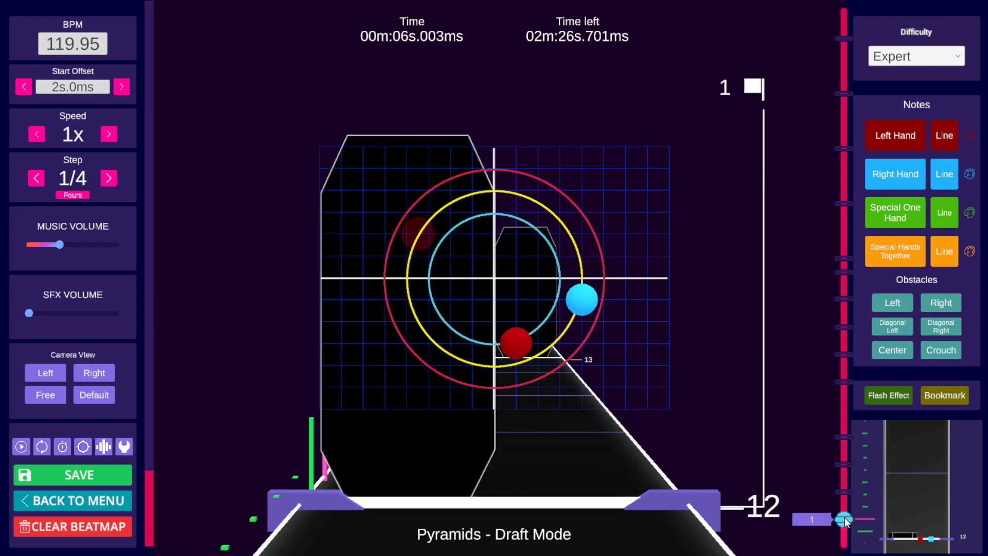
key("space")
key("space")
scroll(824, 479, "down", 5)
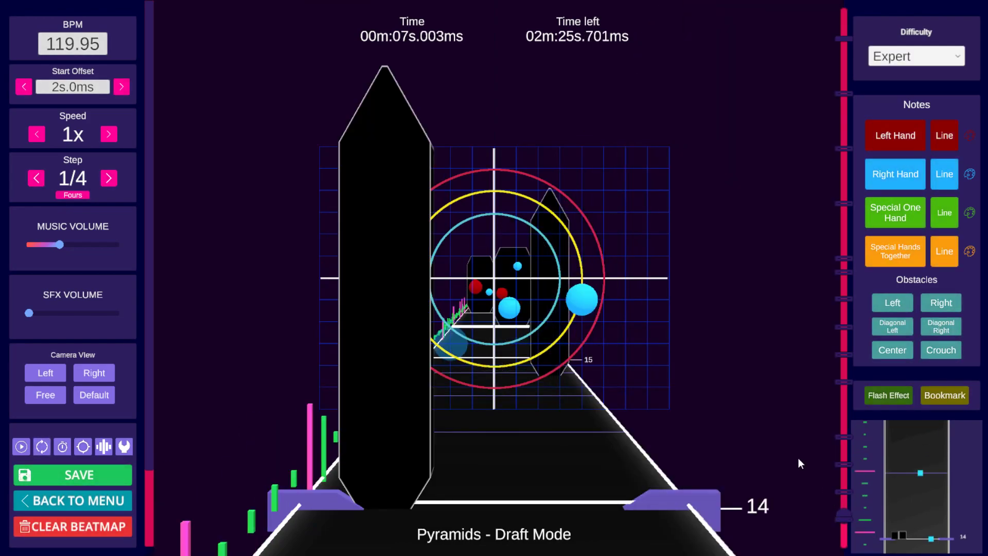
scroll(798, 458, "up", 5)
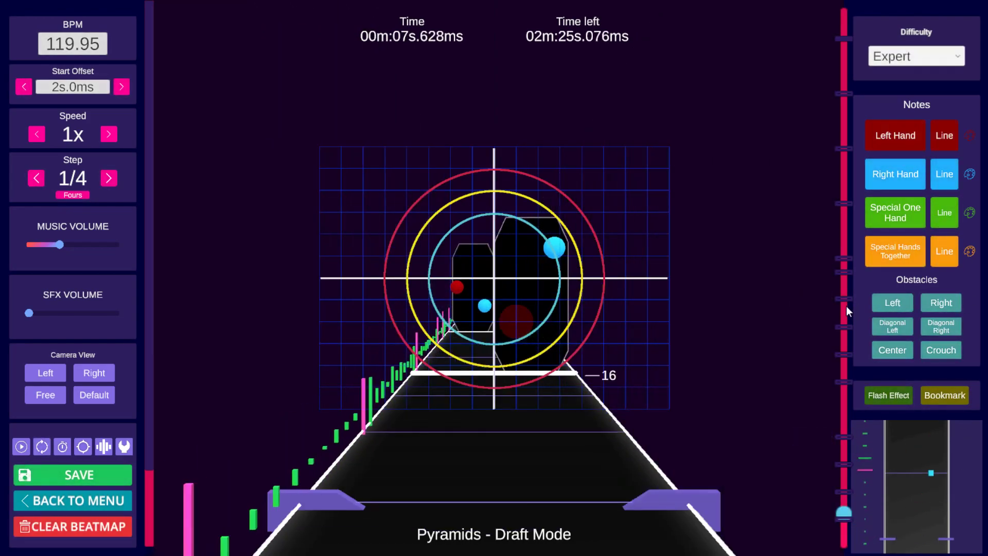
mouse_move(845, 300)
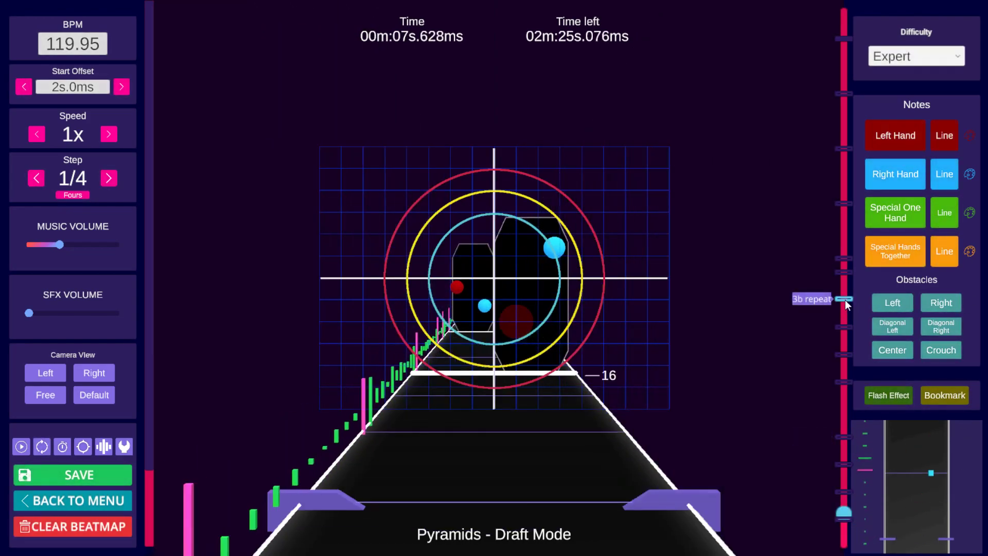
left_click(844, 355)
key("ctrl+s")
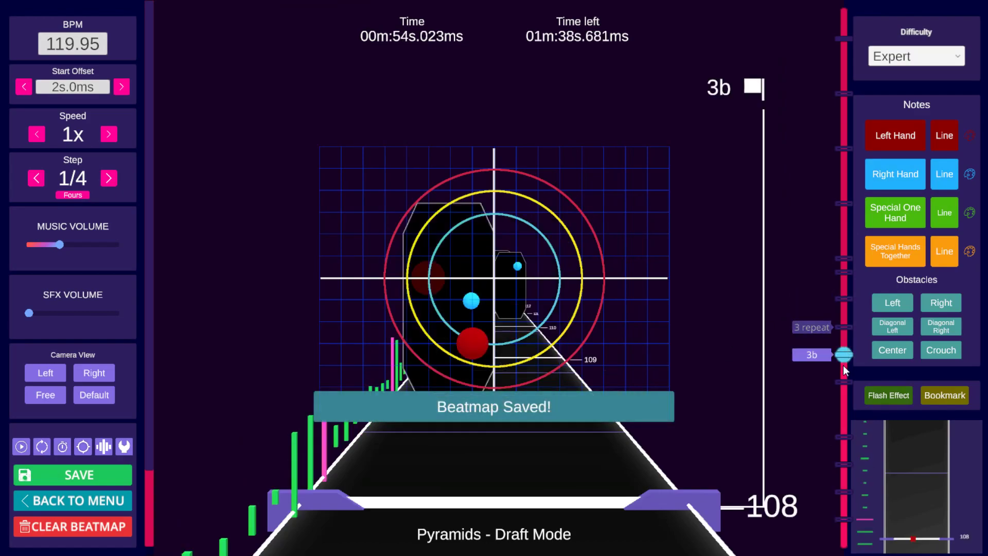
Step: Return to beat 94 and add a matching wall on the right side of the track
left_click(844, 370)
scroll(769, 345, "down", 20)
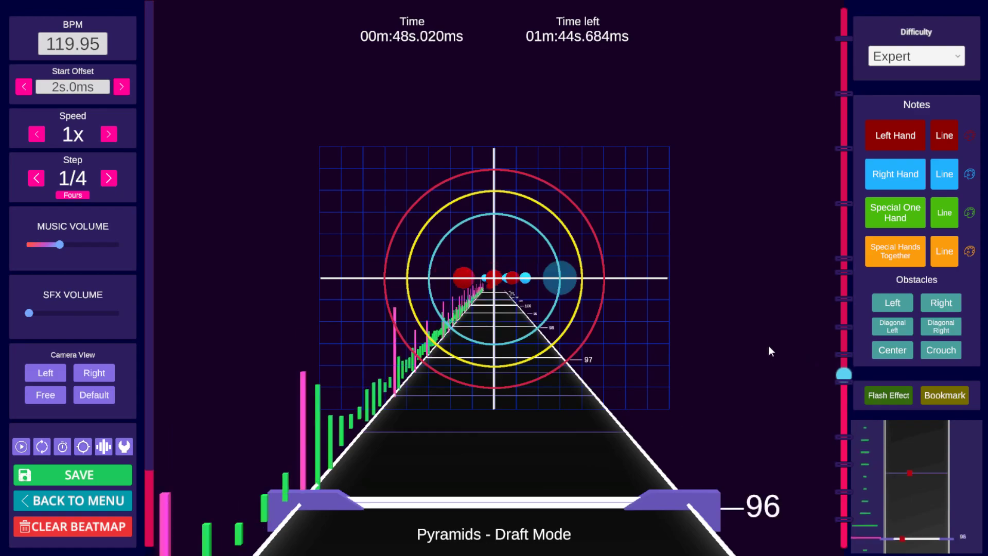
scroll(771, 338, "up", 4)
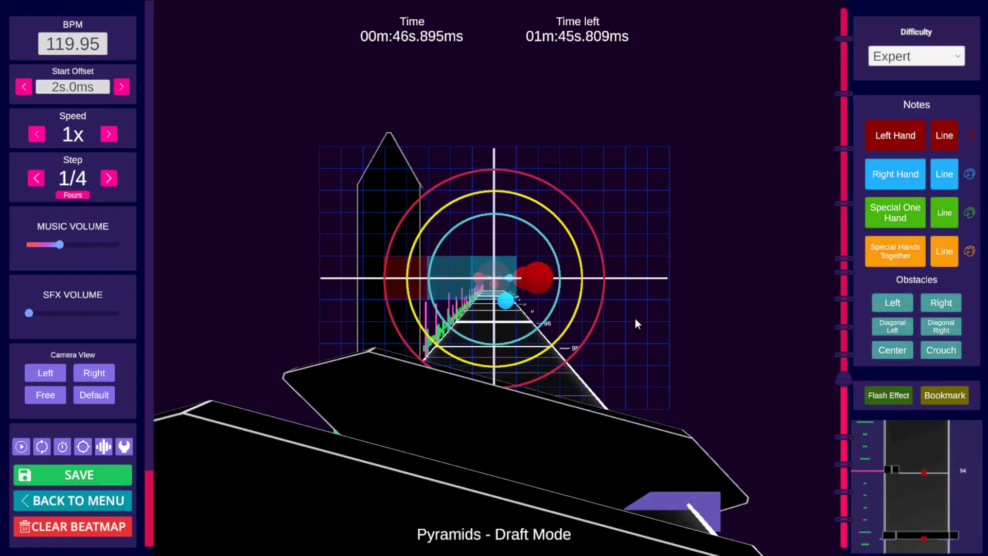
left_click(626, 280)
scroll(646, 320, "up", 3)
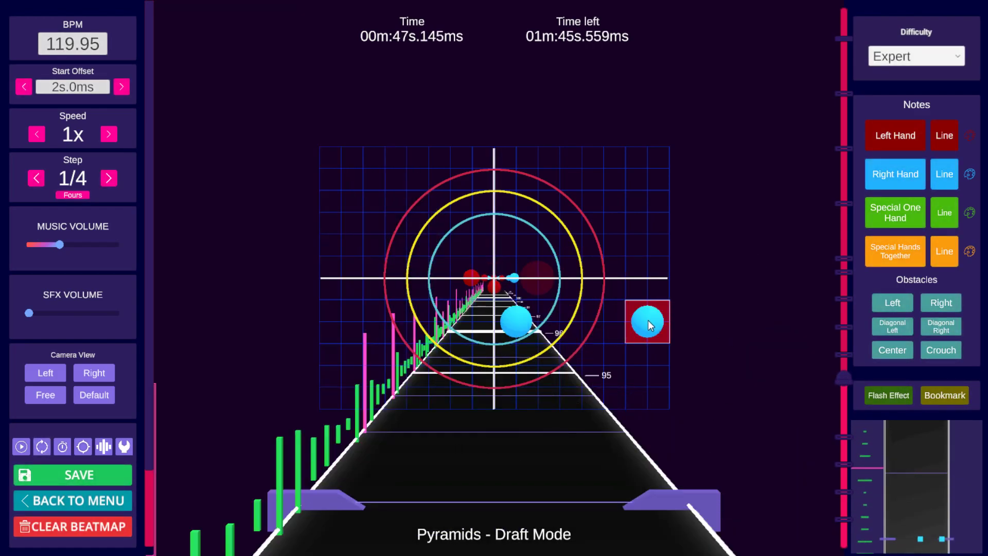
left_click(891, 350)
left_click(637, 311)
scroll(664, 309, "down", 1)
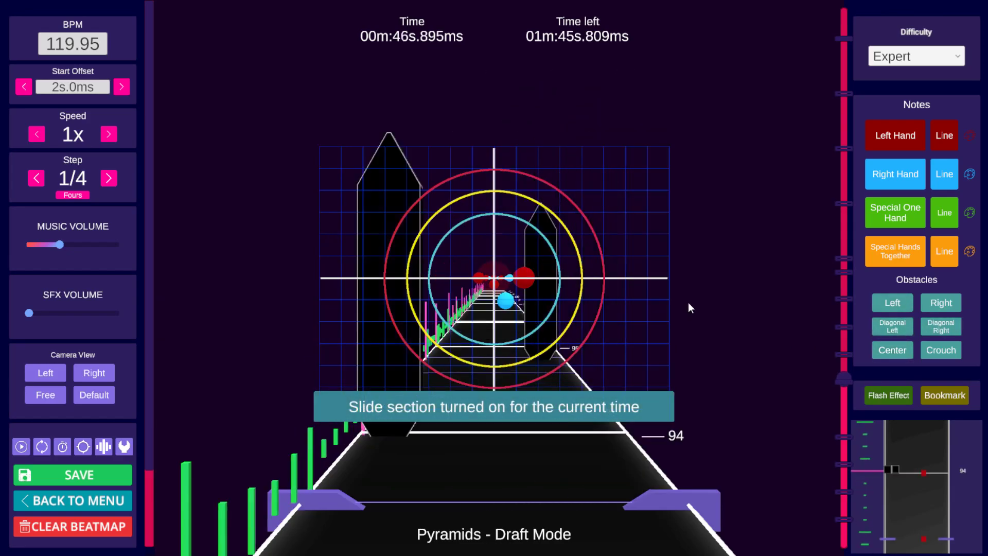
scroll(689, 301, "down", 4)
Step: Raise the SFX volume slightly and play through beats 95 to 96
key("space")
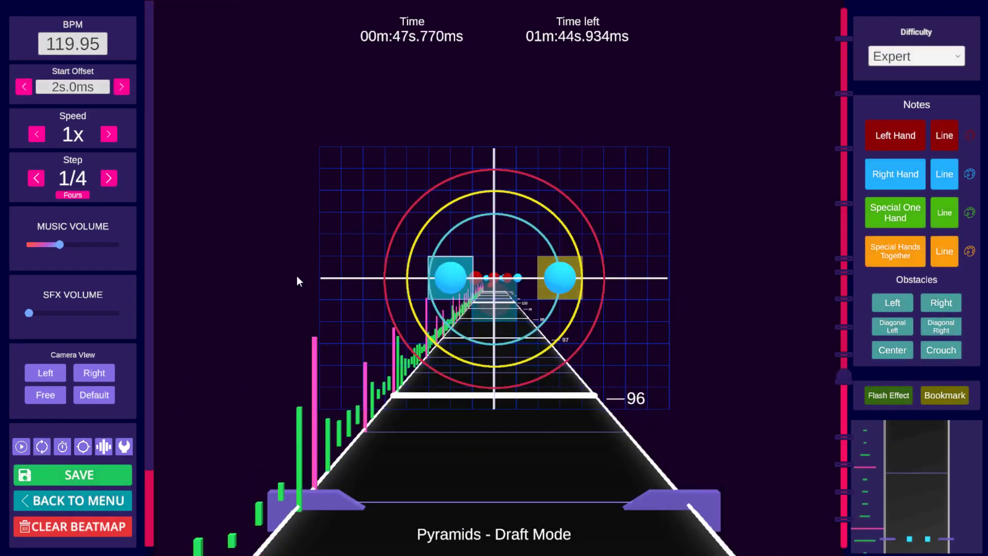
left_click_drag(47, 311, 49, 311)
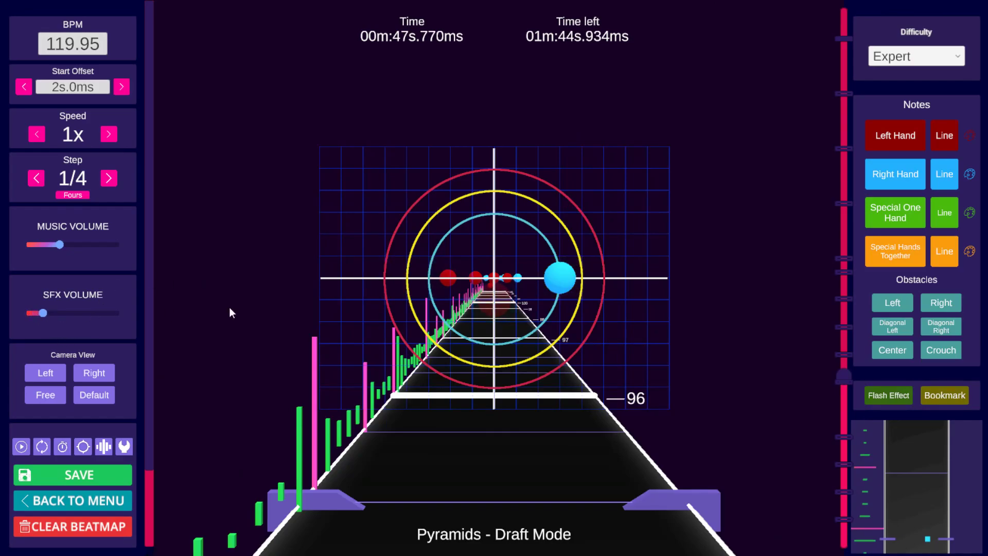
scroll(694, 312, "down", 10)
key("space")
key("space")
scroll(688, 304, "down", 7)
scroll(685, 304, "up", 1)
scroll(686, 304, "up", 4)
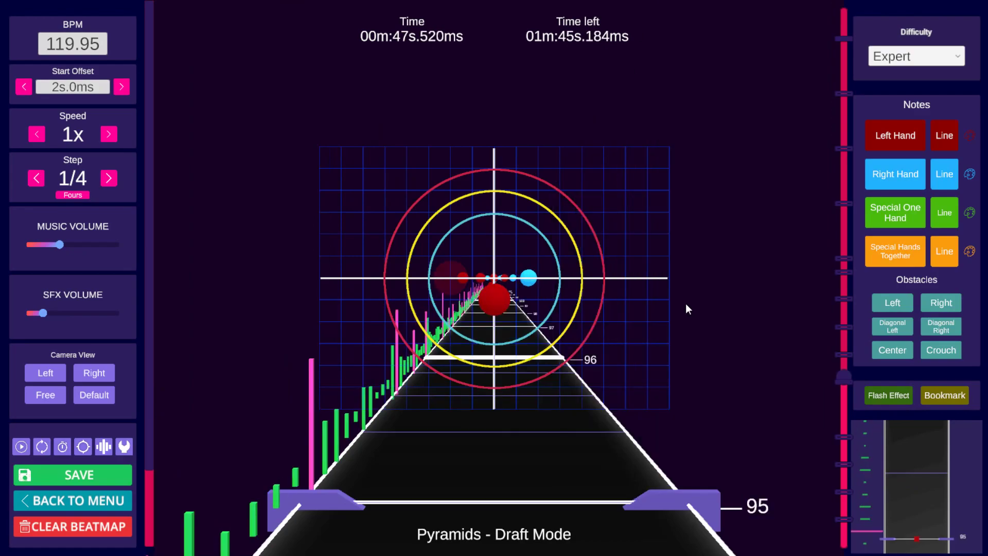
Step: Select and copy the notes and walls around beat 96, then paste them further along the track
scroll(685, 302, "down", 16)
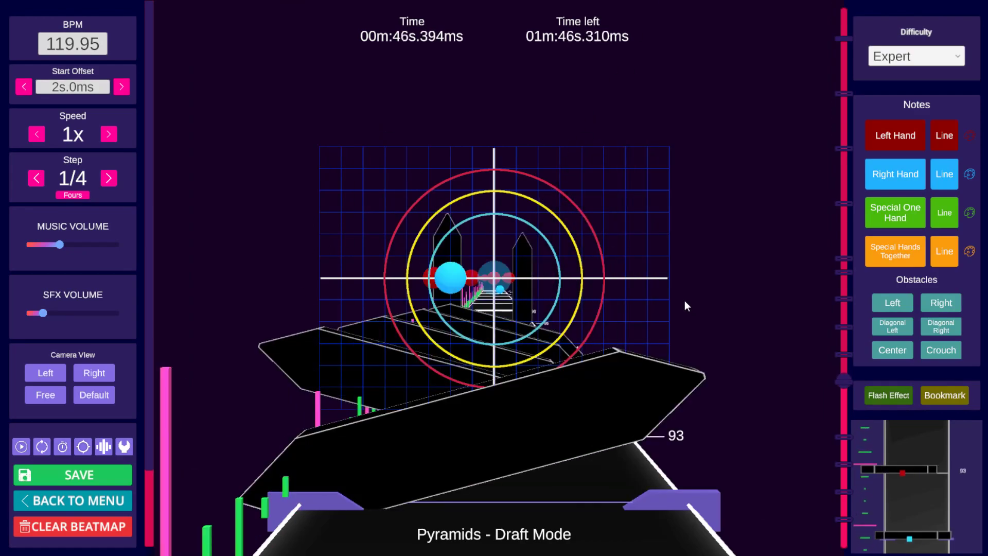
scroll(681, 301, "up", 1)
scroll(682, 301, "up", 2)
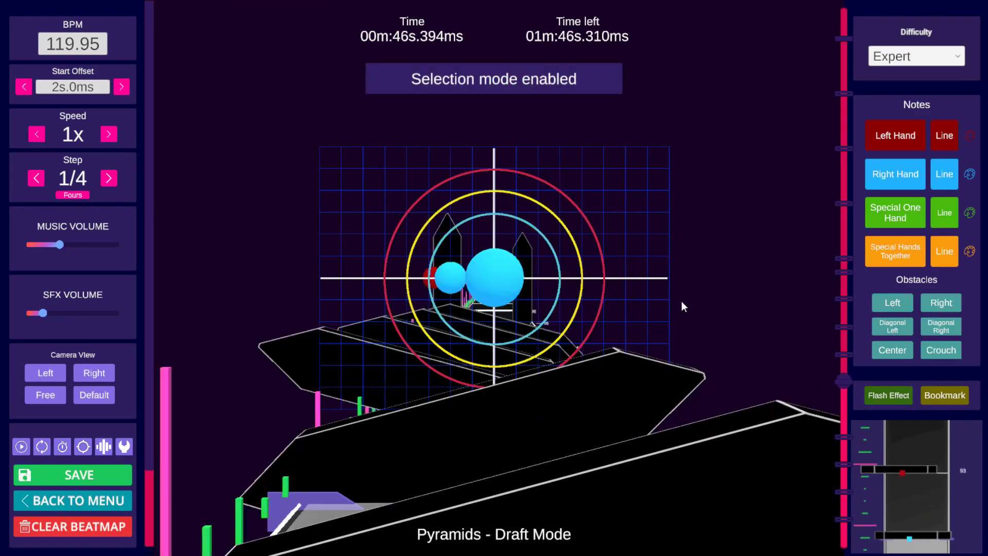
scroll(681, 301, "up", 10, "shift")
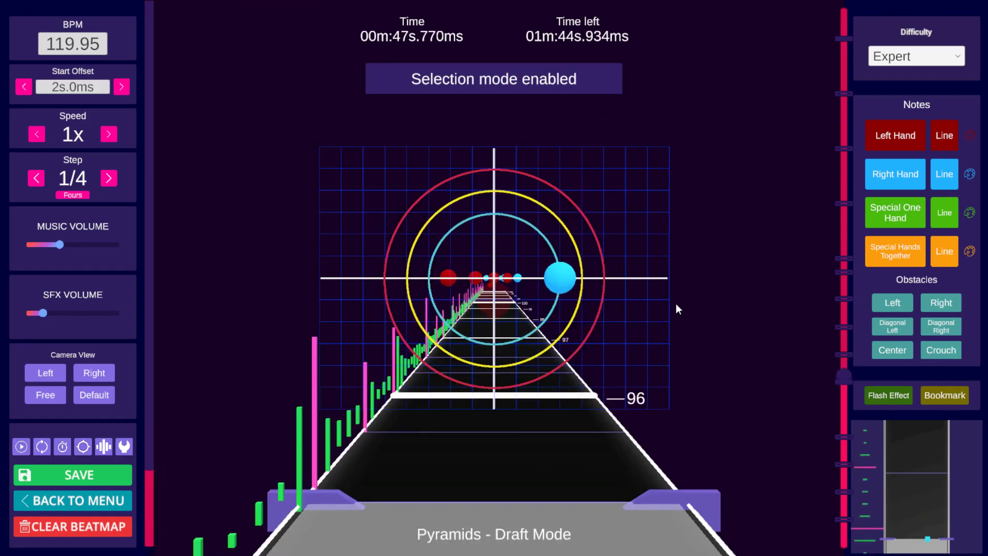
key("ctrl+c")
scroll(675, 306, "up", 2)
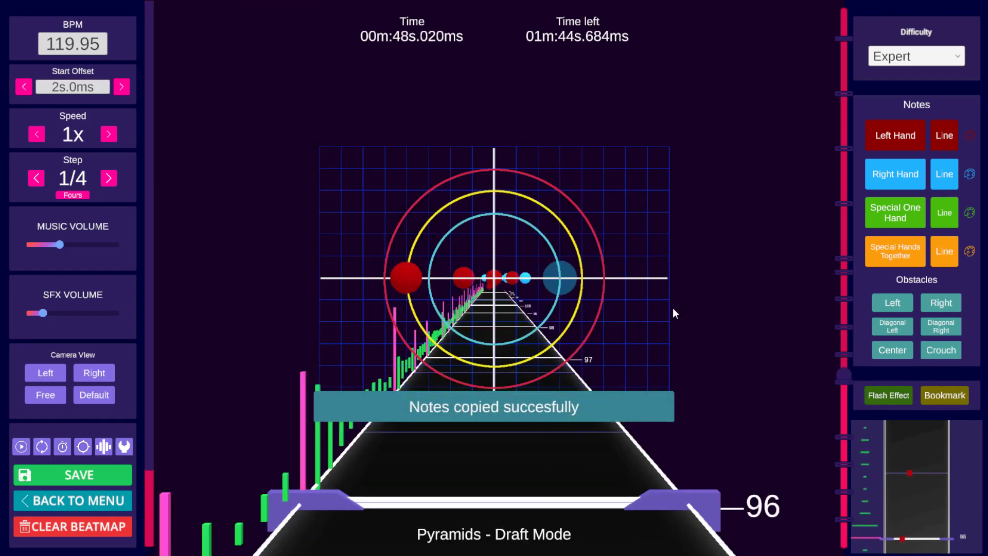
key("ctrl+v")
Step: Paste the copied section again at a later step
key("space")
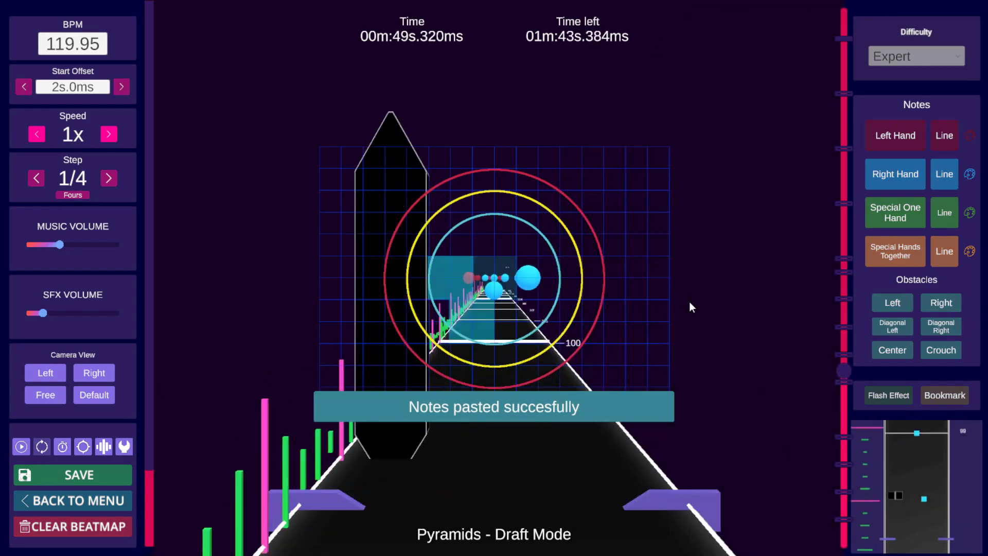
key("space")
key("ctrl+v")
Step: Move ahead to around beat 104 and paste the copied section once more
scroll(689, 301, "up", 4)
key("space")
key("space")
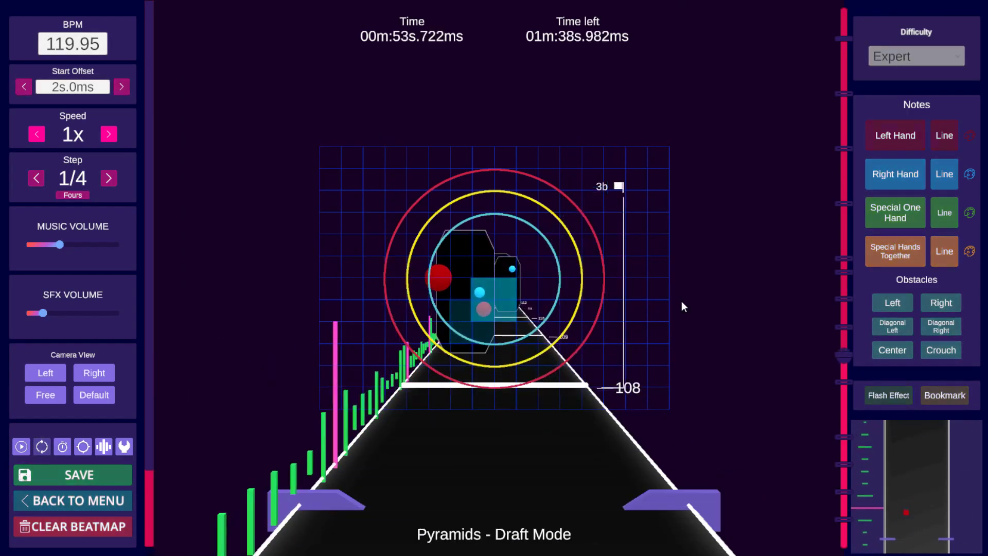
key("space")
scroll(683, 300, "down", 15)
key("space")
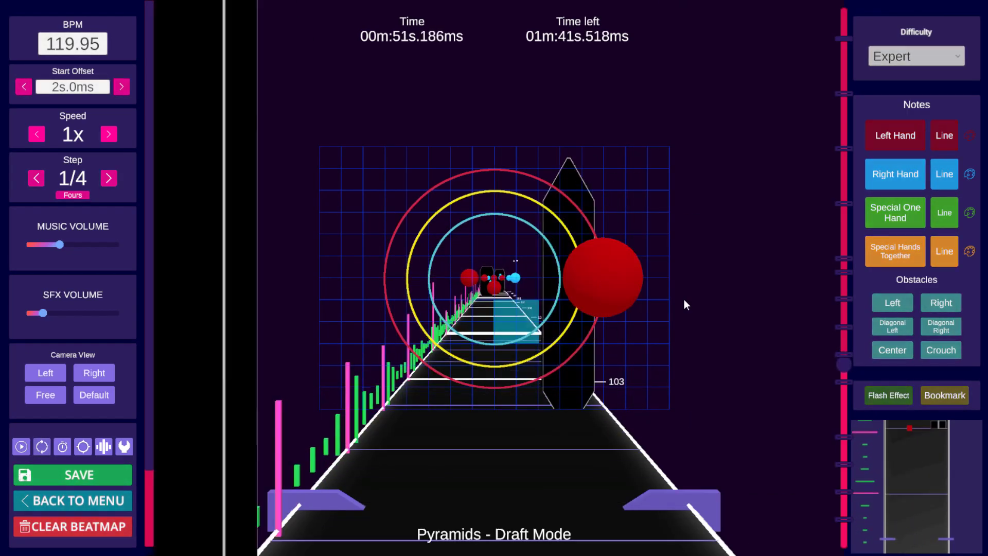
key("space")
scroll(681, 298, "down", 1)
key("ctrl+v")
Step: Play and step through beats 103 to 110 to review the pasted sections
key("space")
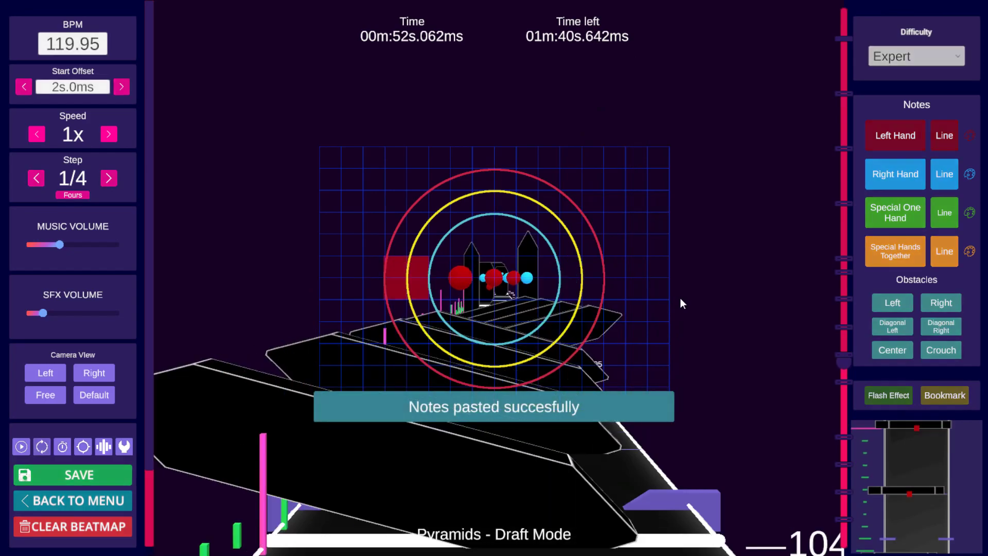
key("space")
scroll(678, 299, "down", 3)
scroll(669, 300, "up", 3)
scroll(660, 300, "down", 4)
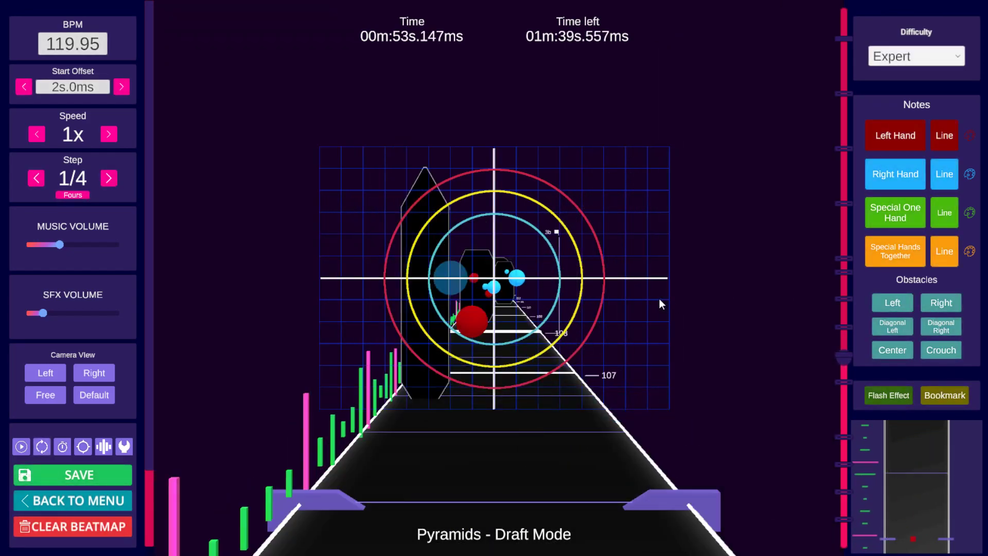
scroll(623, 301, "up", 2)
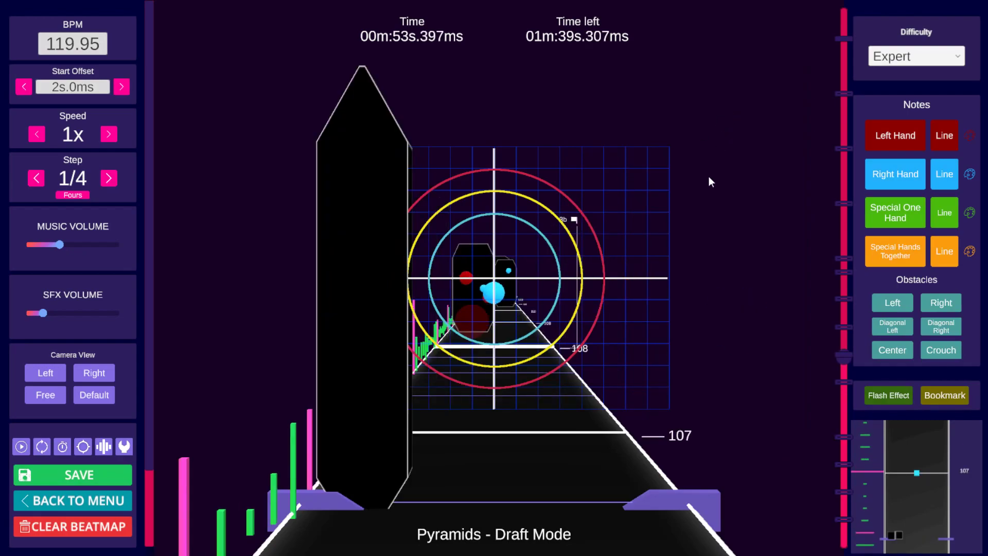
scroll(699, 217, "down", 5)
key("space")
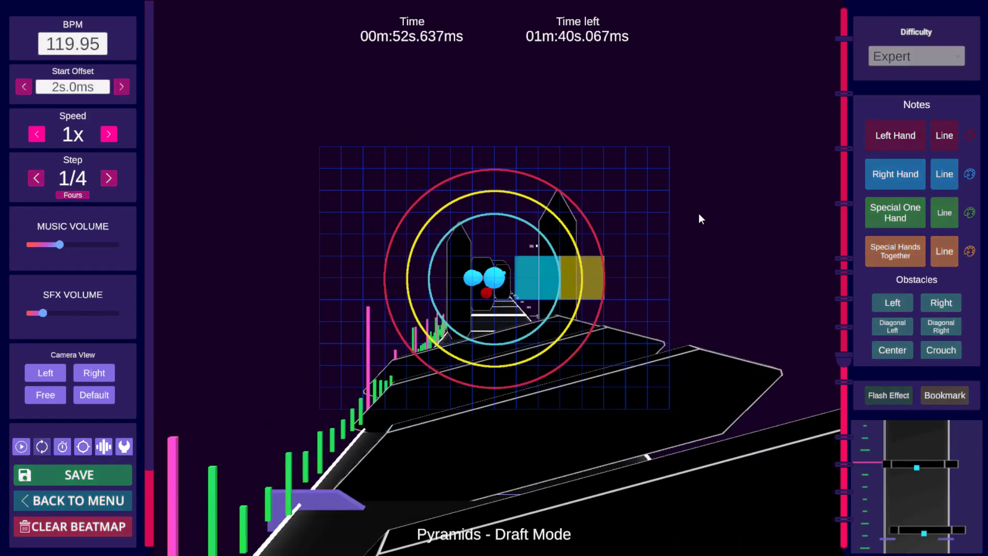
key("space")
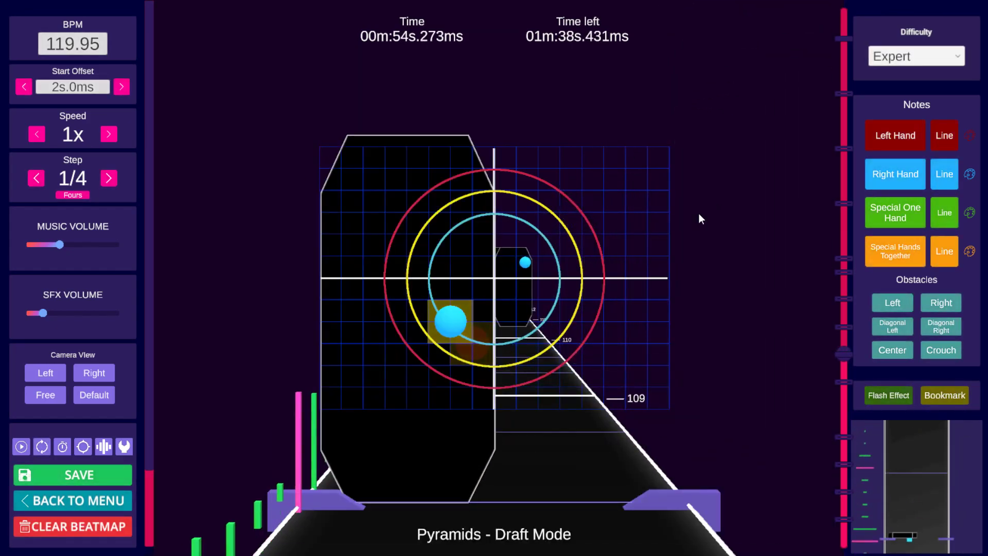
key("space")
key("space")
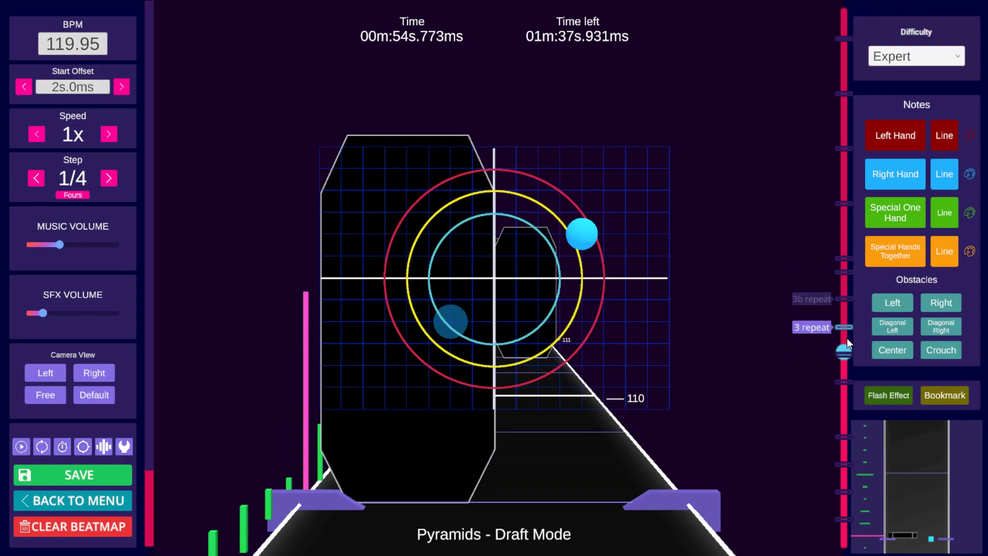
Step: Copy the section at the 3b bookmark and paste it at the 3 repeat bookmark
mouse_move(845, 380)
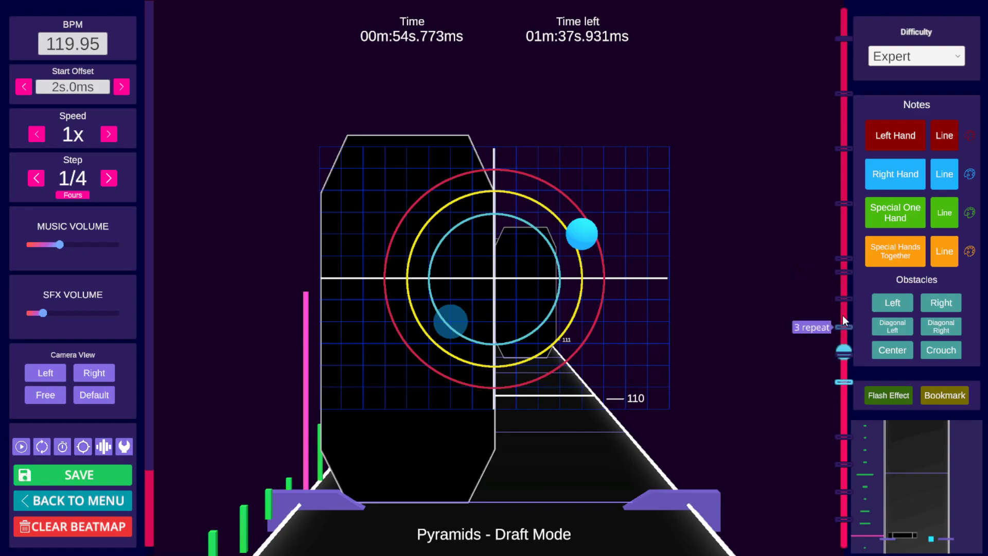
left_click(848, 381)
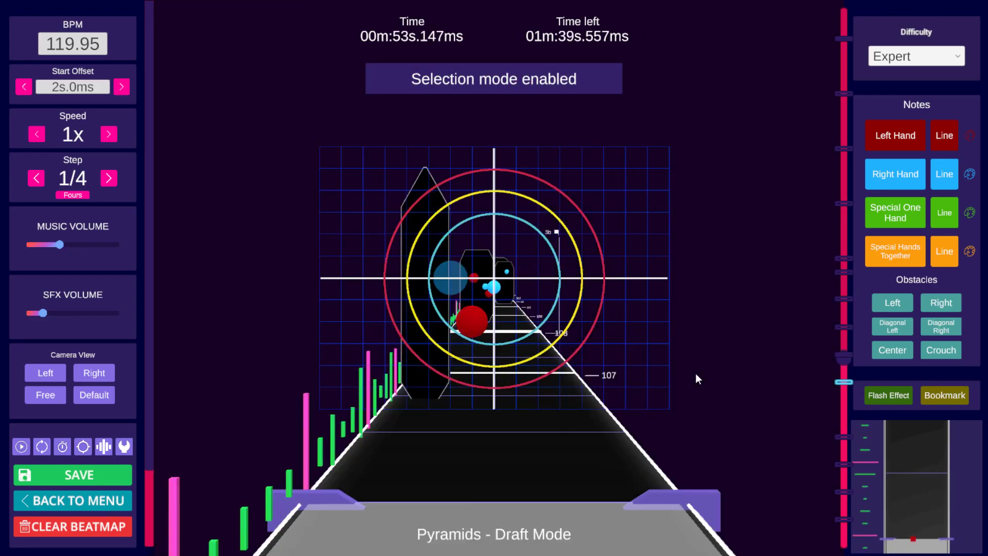
key("space")
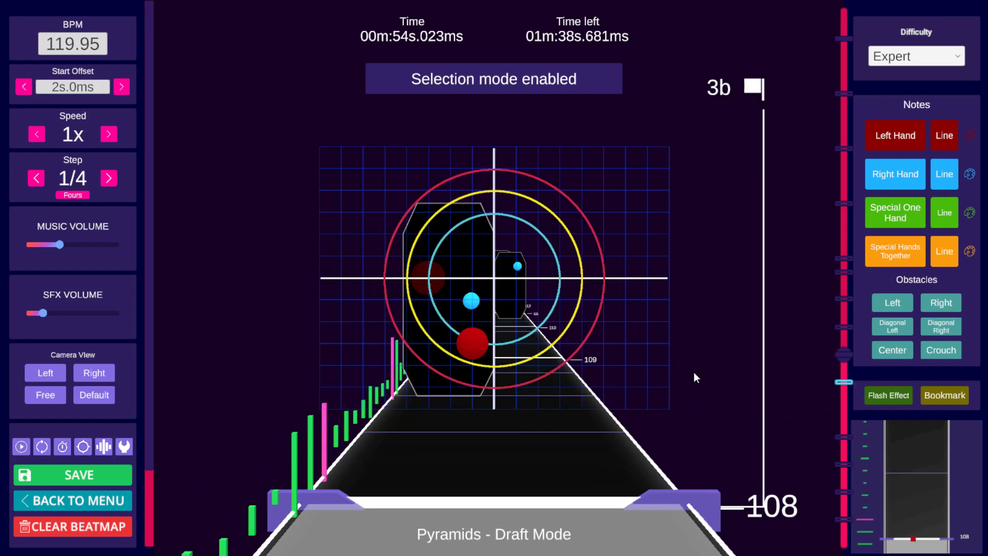
key("ctrl+c")
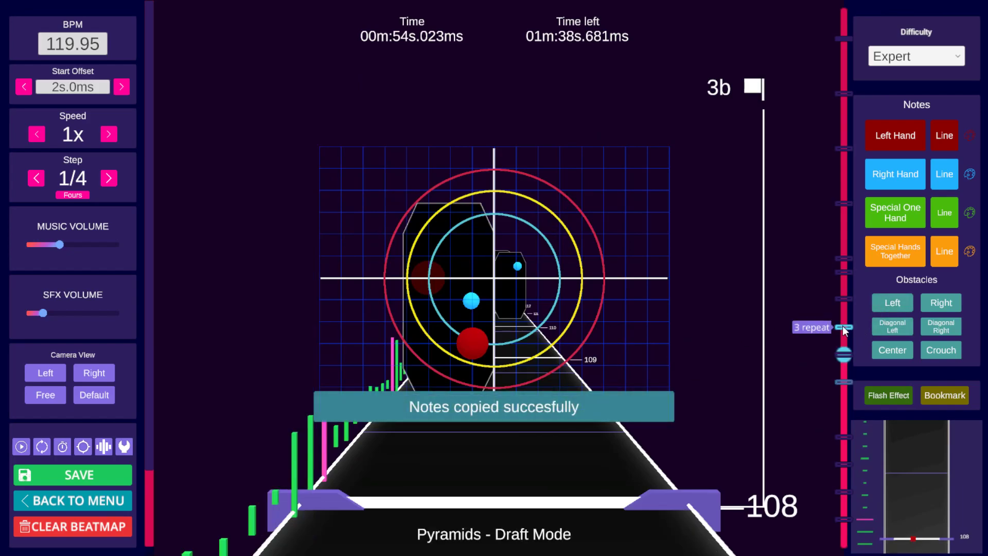
left_click(844, 327)
key("ctrl+v")
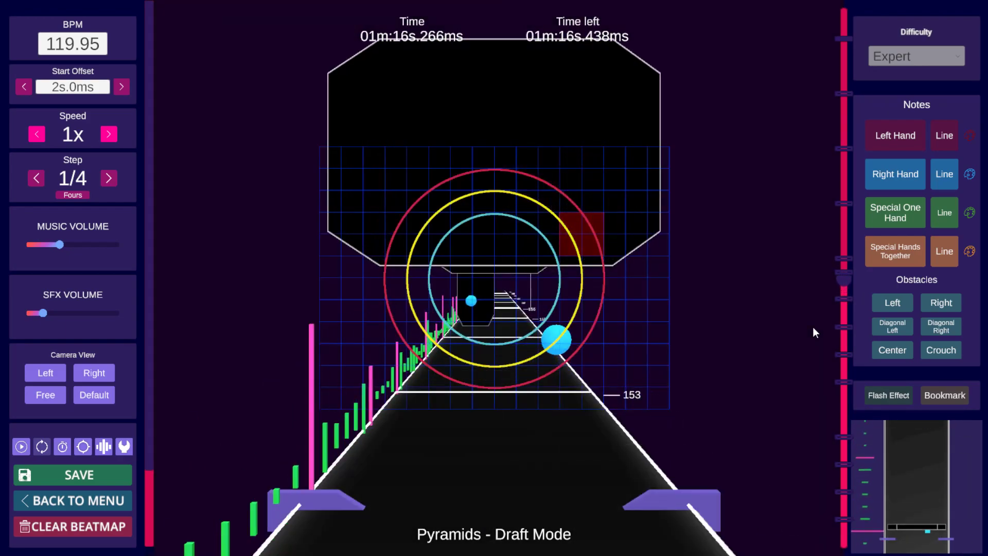
Step: Jump between timeline bookmarks, returning to bookmark 4 at beat 156, and play the song from each
key("space")
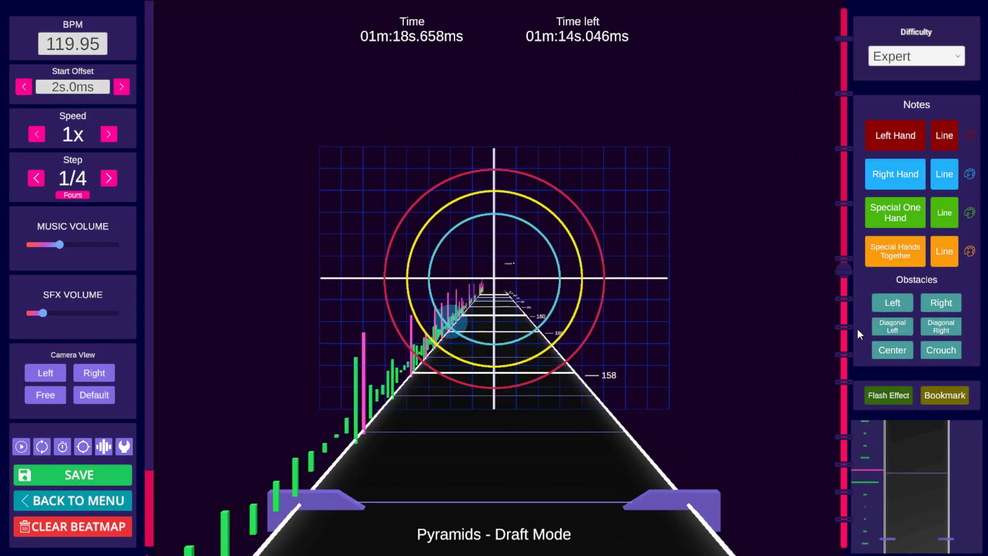
left_click(844, 272)
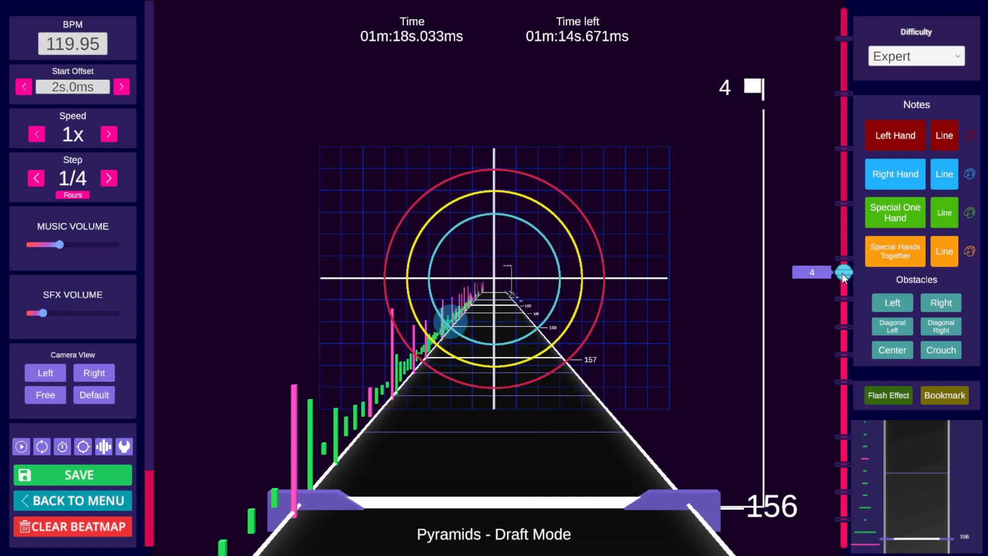
key("space")
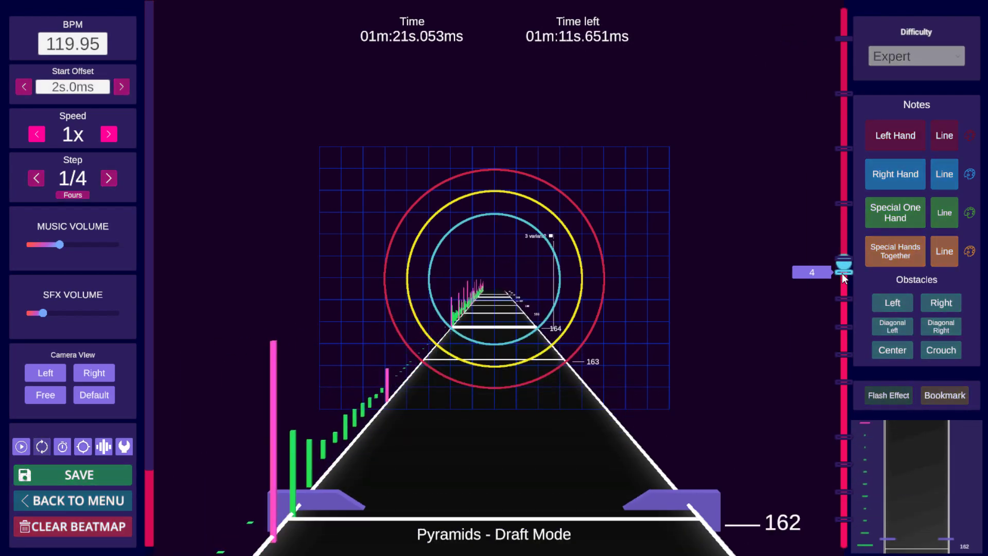
key("space")
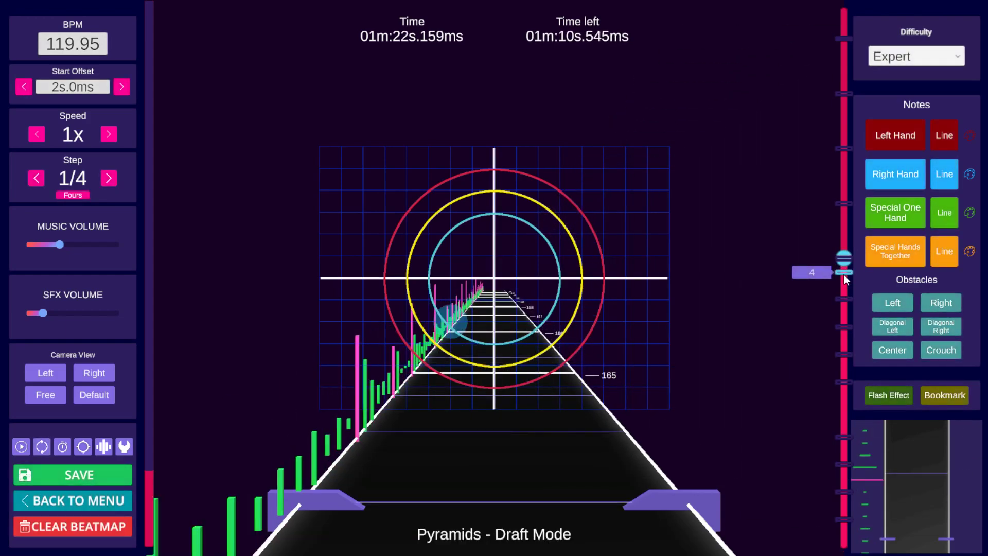
left_click(845, 273)
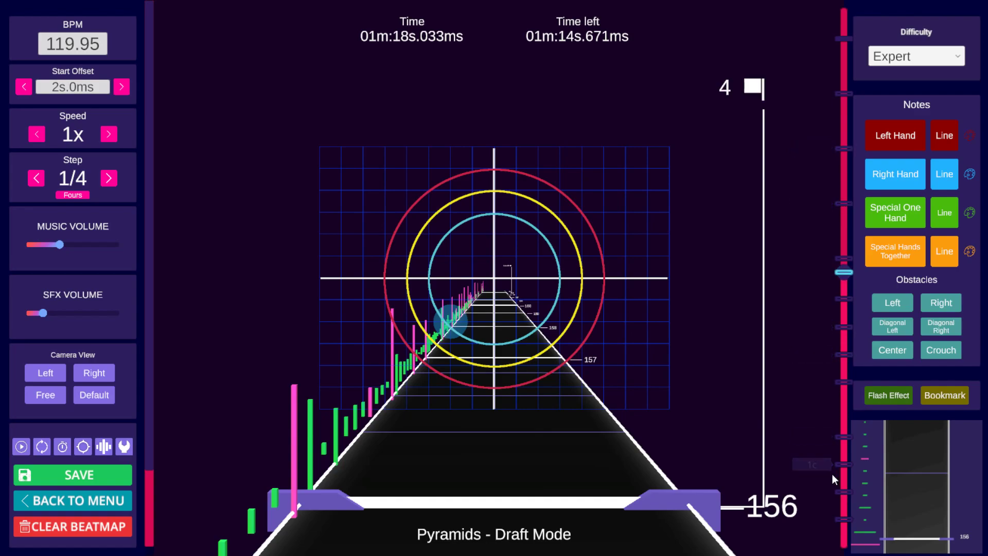
left_click(845, 250)
key("space")
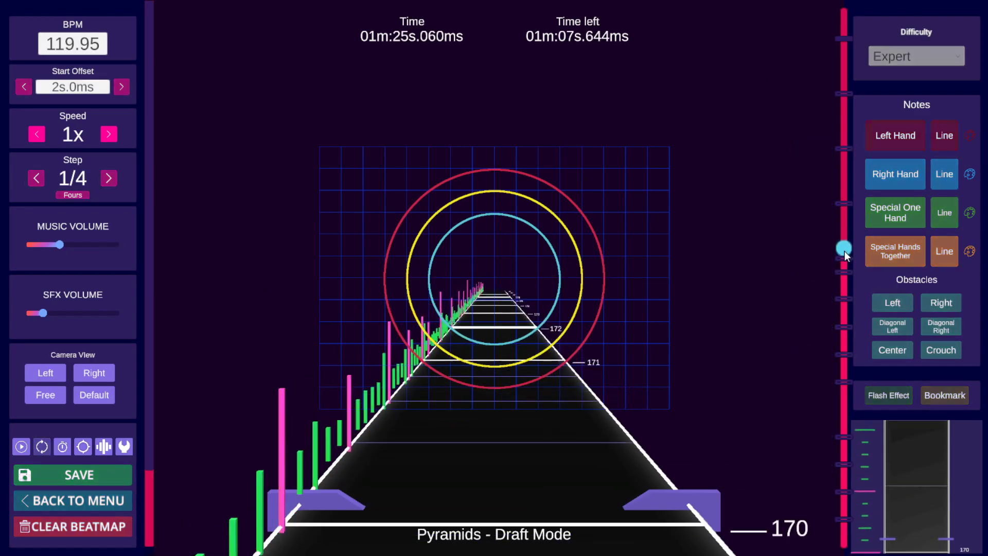
key("space")
left_click(842, 195)
key("space")
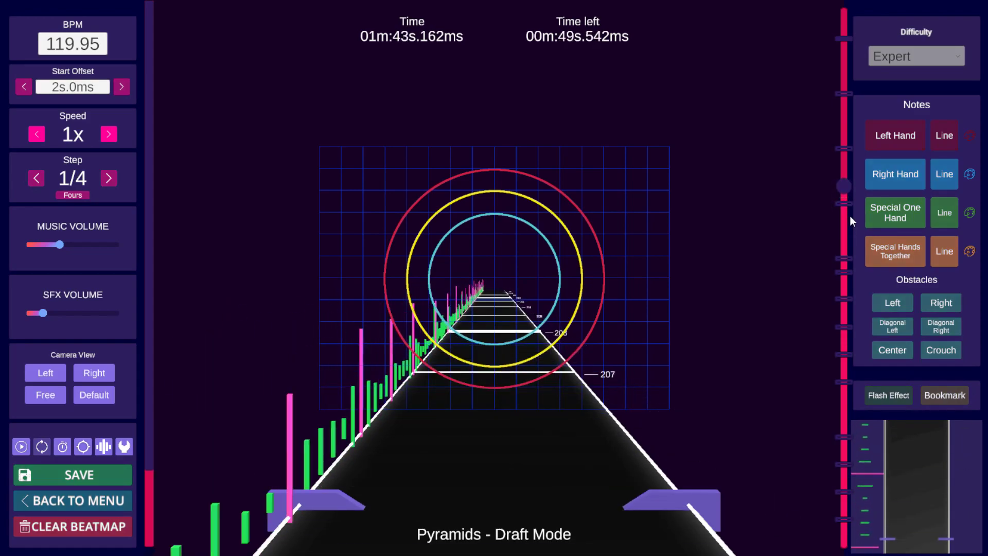
left_click(844, 133)
key("space")
left_click(841, 62)
key("space")
key("space")
left_click(848, 259)
left_click(845, 271)
scroll(657, 390, "down", 8)
Step: Place right-hand notes in the upper-right grid cell while stepping through beats 156 to 163
key("space")
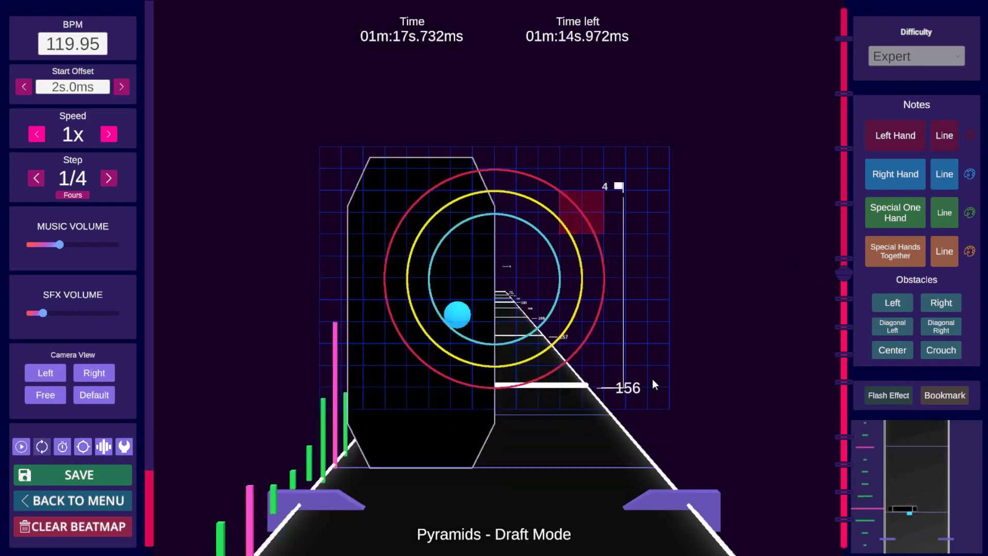
key("space")
key("space")
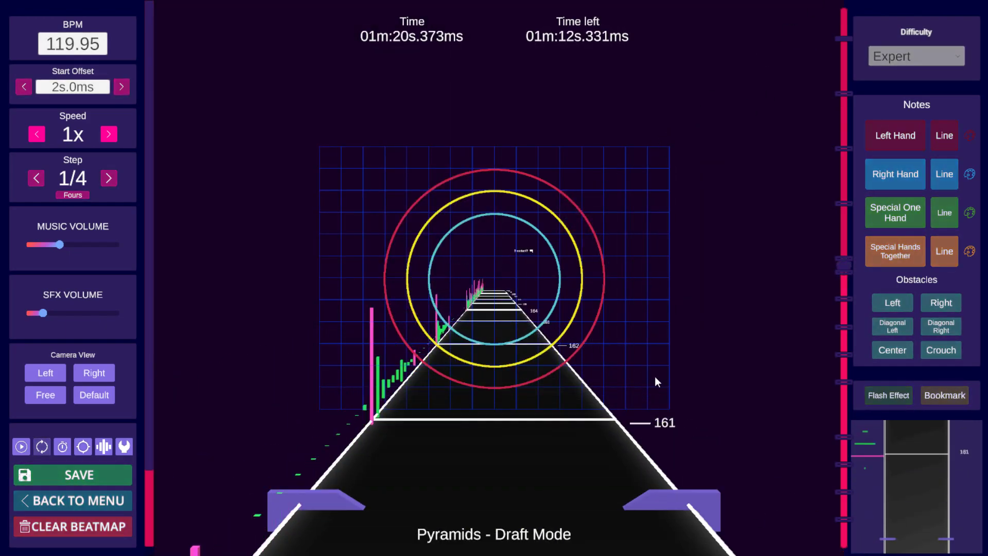
key("space")
scroll(664, 381, "down", 6)
scroll(669, 373, "down", 20)
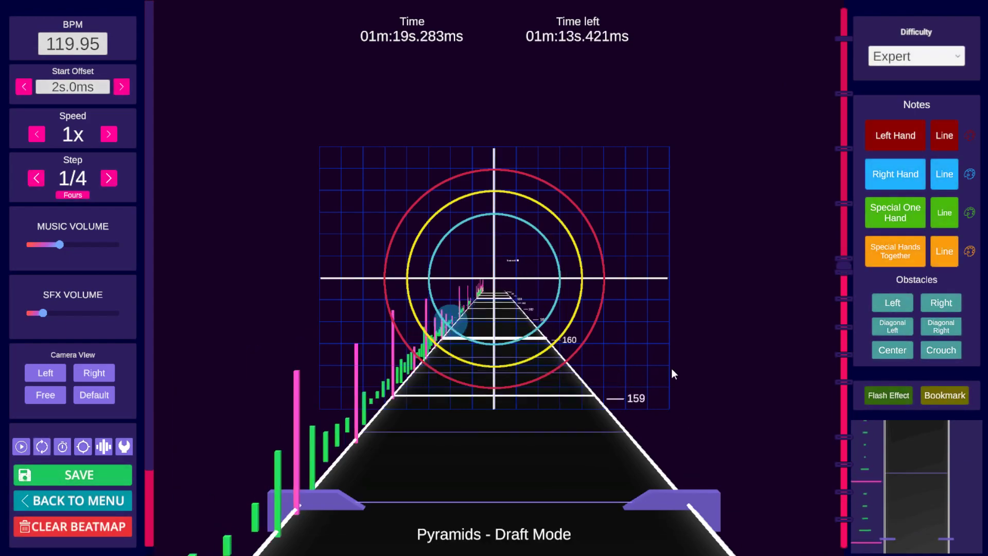
scroll(672, 360, "up", 2)
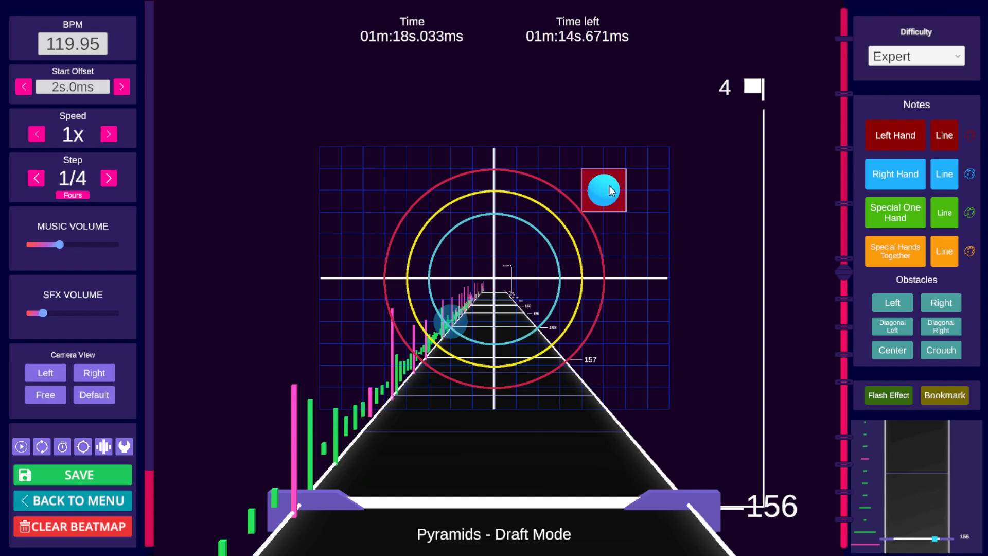
scroll(611, 191, "up", 4)
scroll(613, 189, "up", 4)
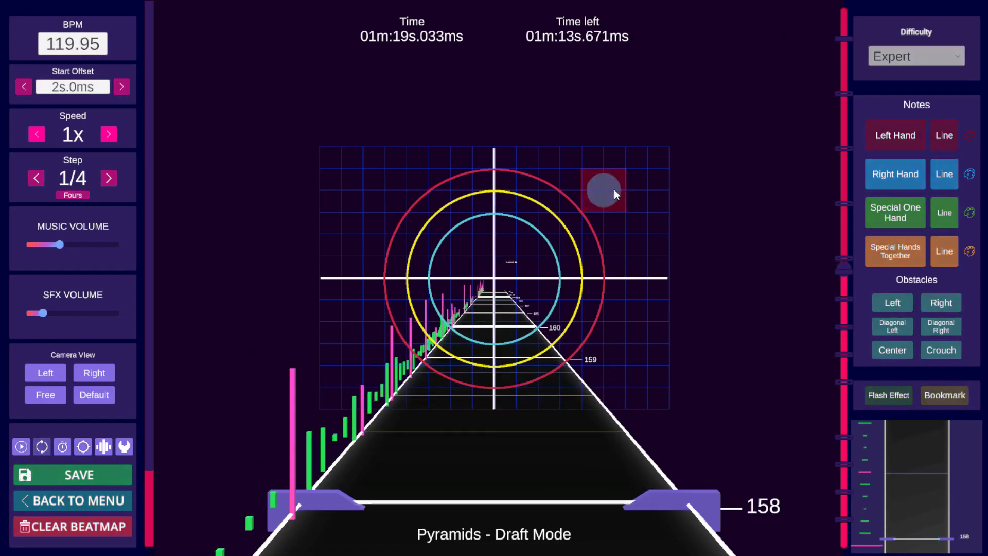
scroll(614, 189, "up", 4)
scroll(613, 190, "up", 4)
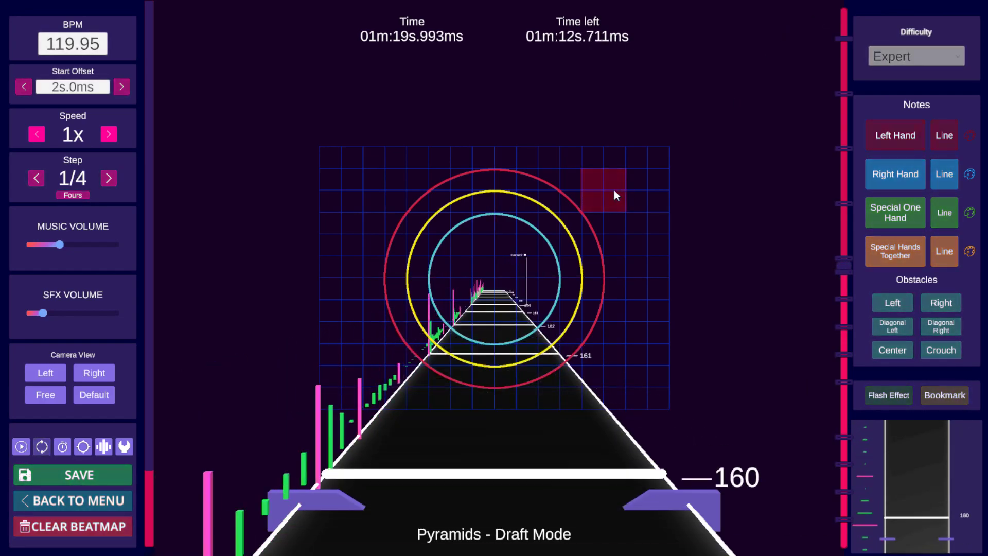
scroll(614, 190, "up", 8)
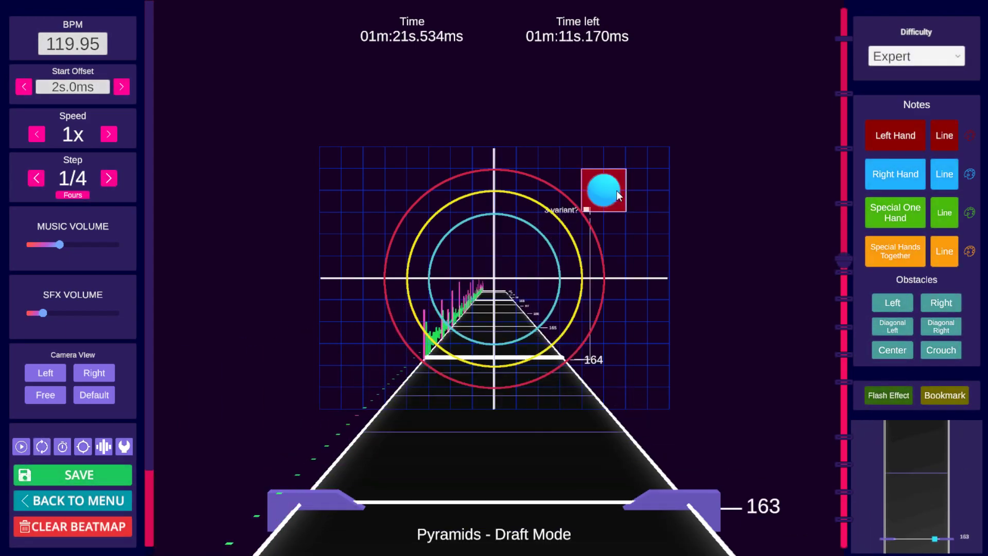
scroll(670, 206, "down", 14)
key("space")
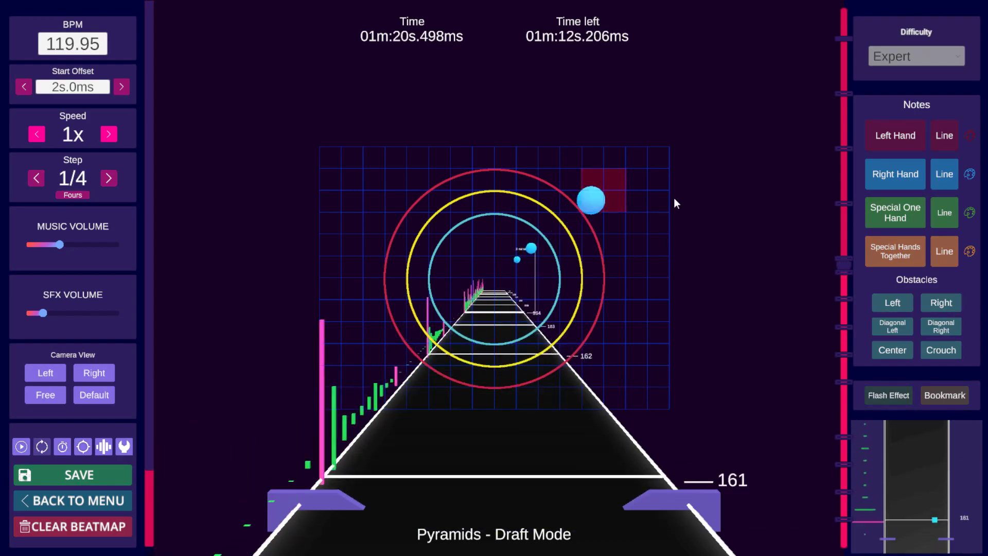
key("space")
scroll(675, 198, "down", 5)
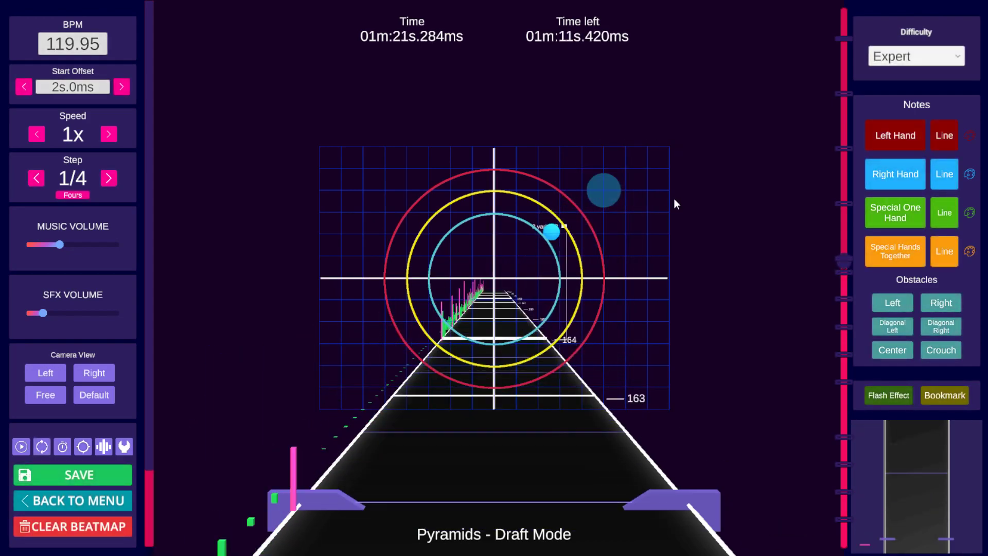
scroll(673, 199, "up", 3)
scroll(663, 200, "down", 2)
scroll(639, 203, "up", 1)
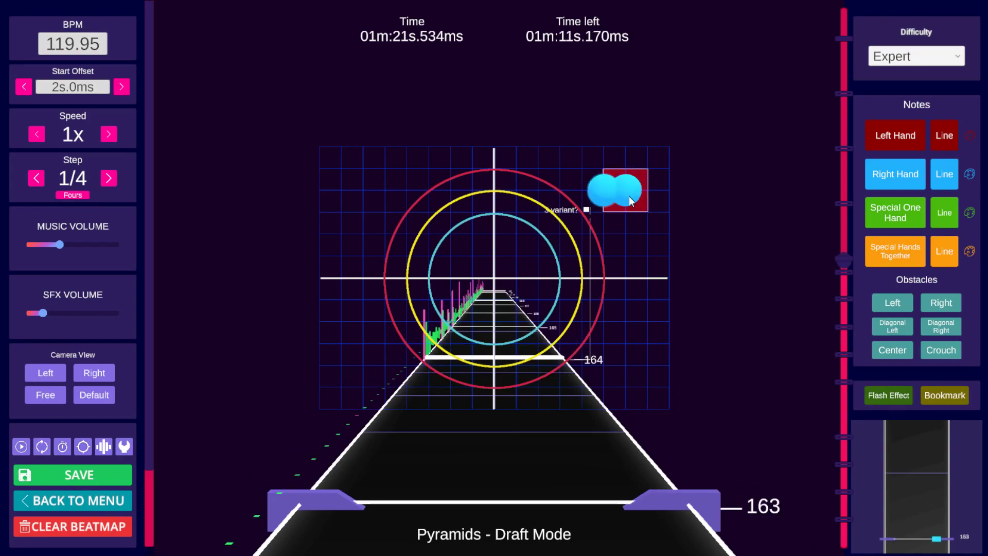
scroll(672, 240, "down", 20)
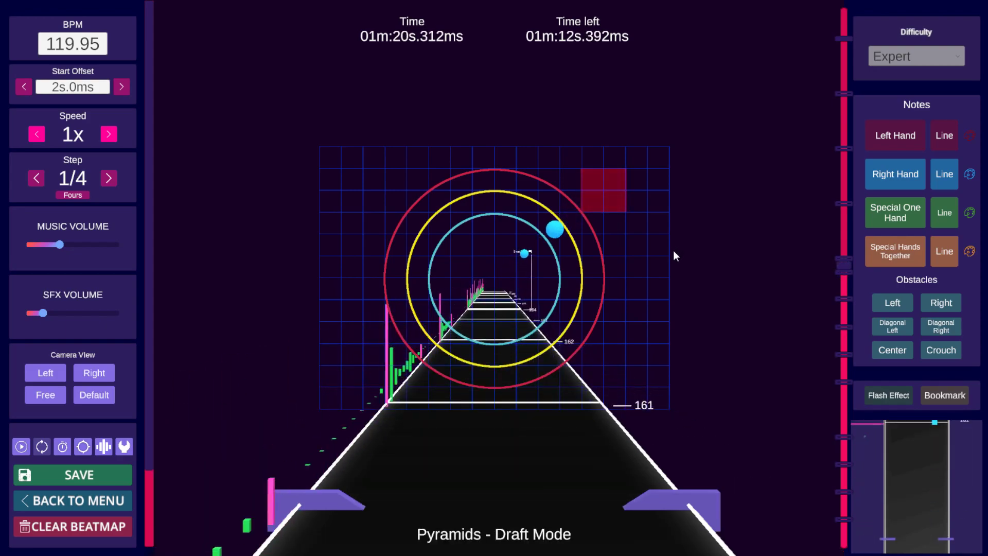
Step: Play and step back and forth through beats 155 to 164 to review the new right-hand notes
key("space")
scroll(674, 250, "down", 20)
scroll(692, 273, "down", 14)
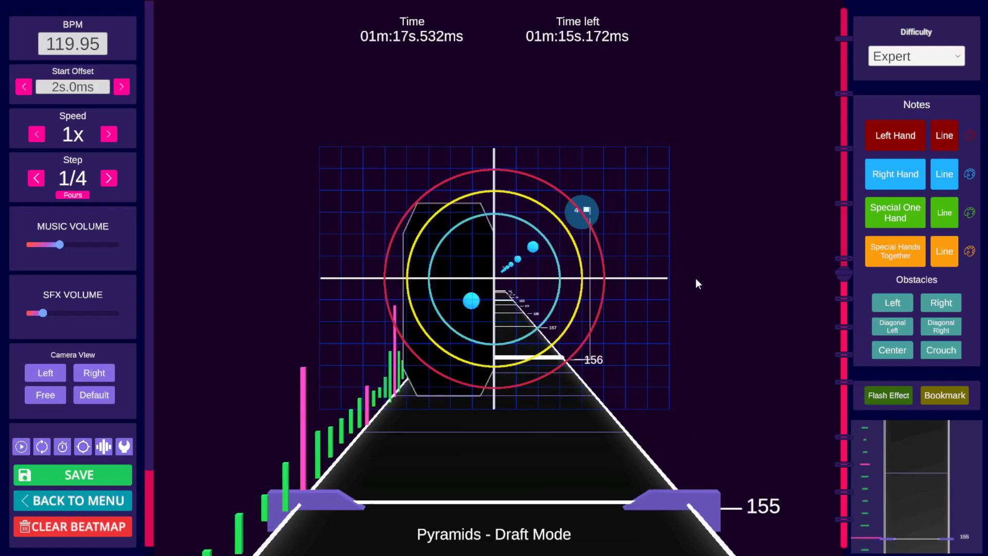
scroll(694, 276, "up", 5)
scroll(693, 273, "down", 1)
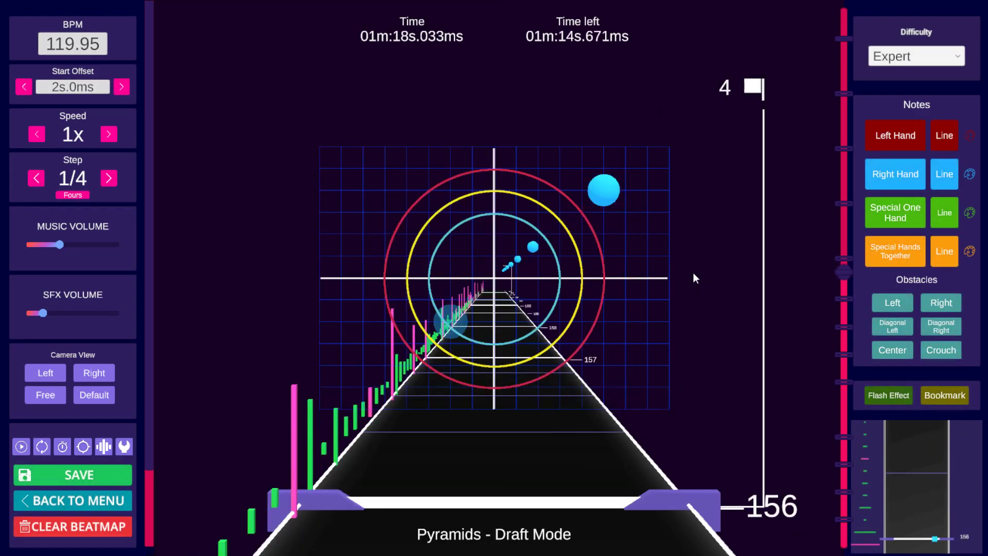
key("space")
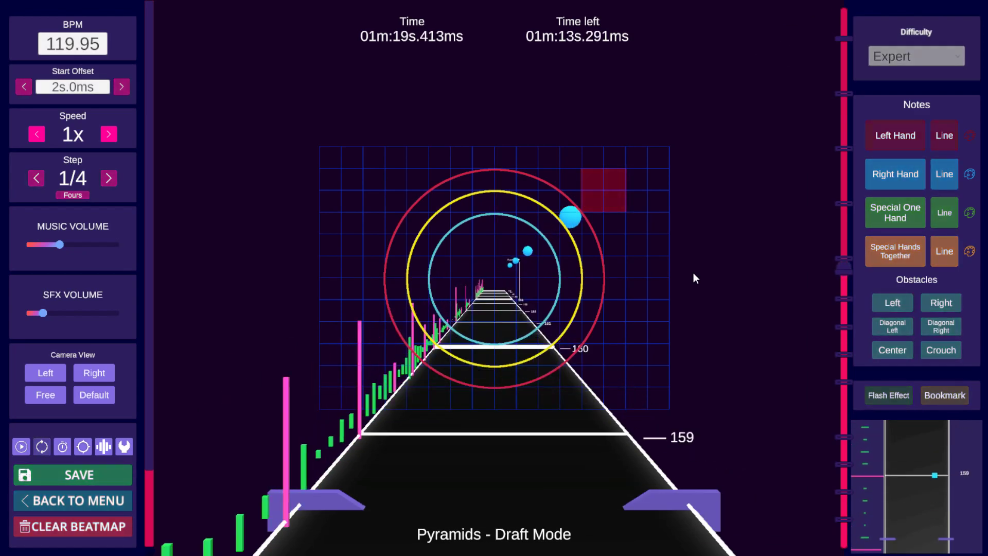
key("space")
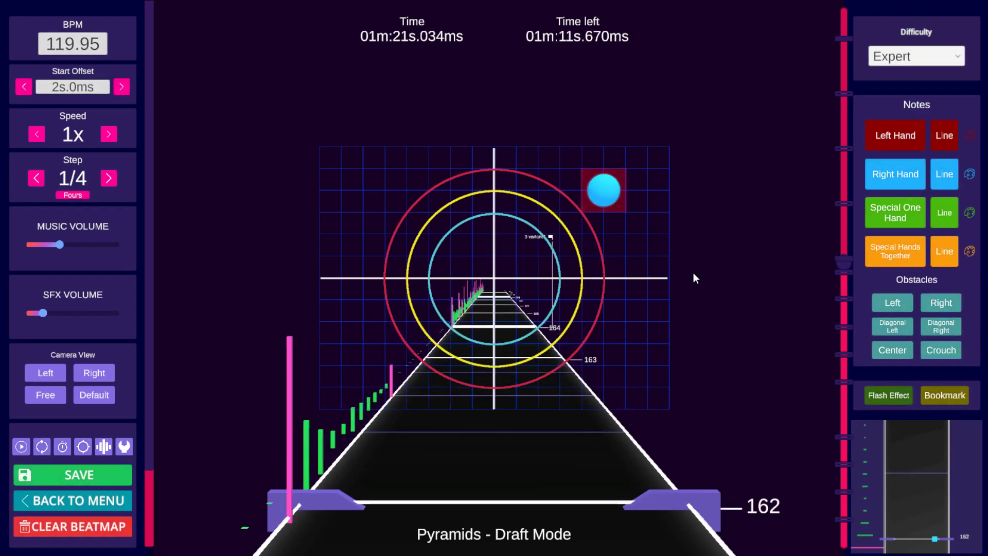
scroll(752, 291, "down", 20)
scroll(749, 289, "up", 2)
key("space")
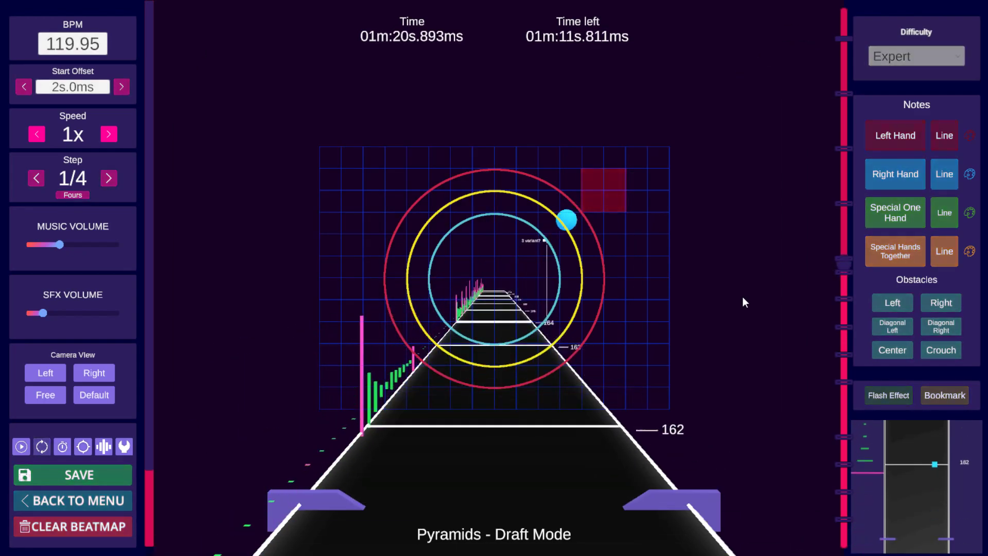
key("space")
scroll(747, 290, "down", 20)
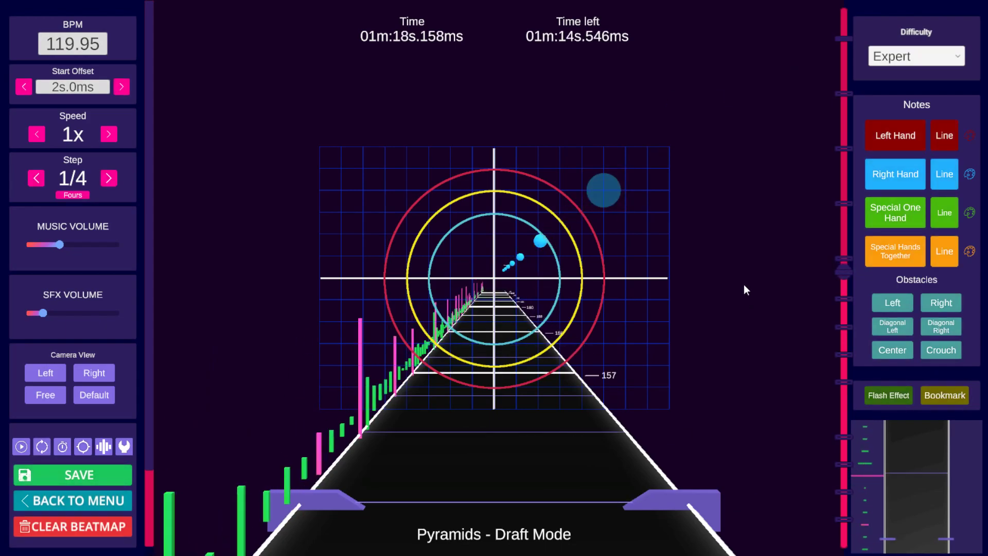
scroll(743, 284, "down", 4)
scroll(743, 285, "up", 2)
scroll(743, 286, "up", 1)
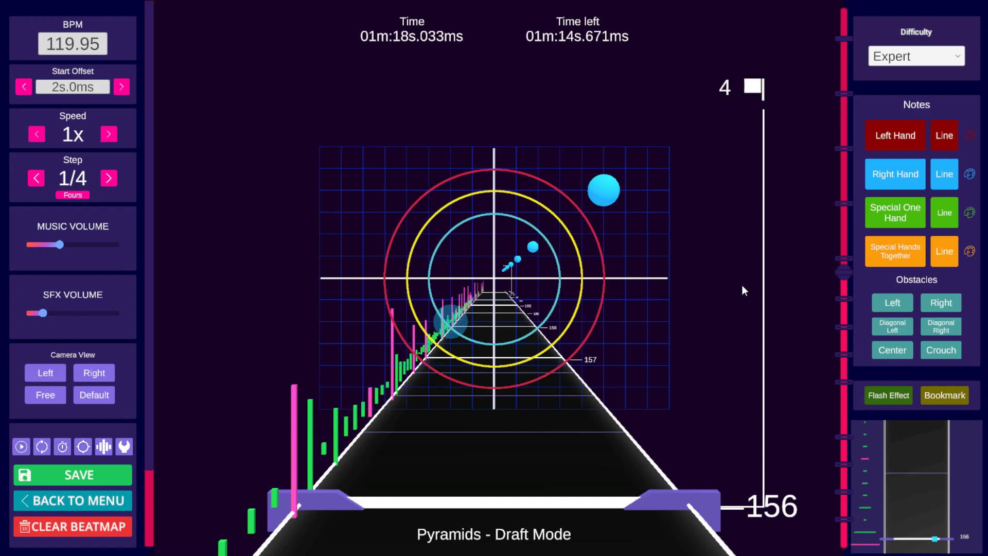
key("space")
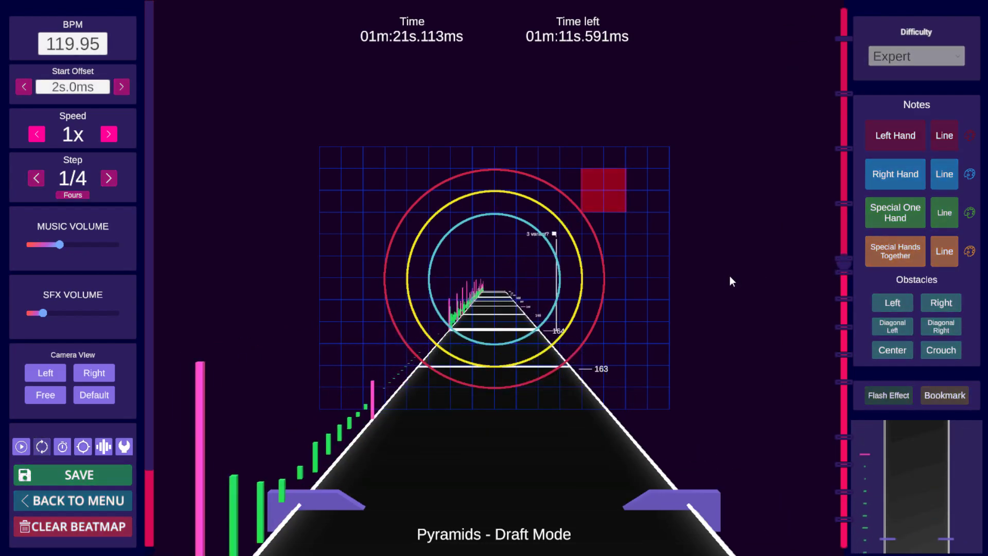
key("space")
scroll(727, 269, "down", 2)
scroll(724, 268, "up", 1)
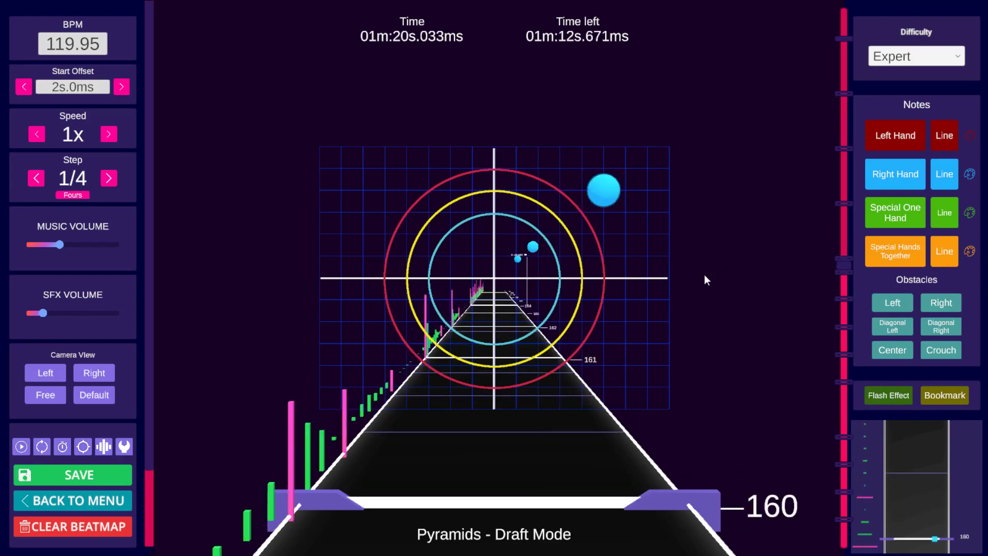
left_click(613, 271)
key("space")
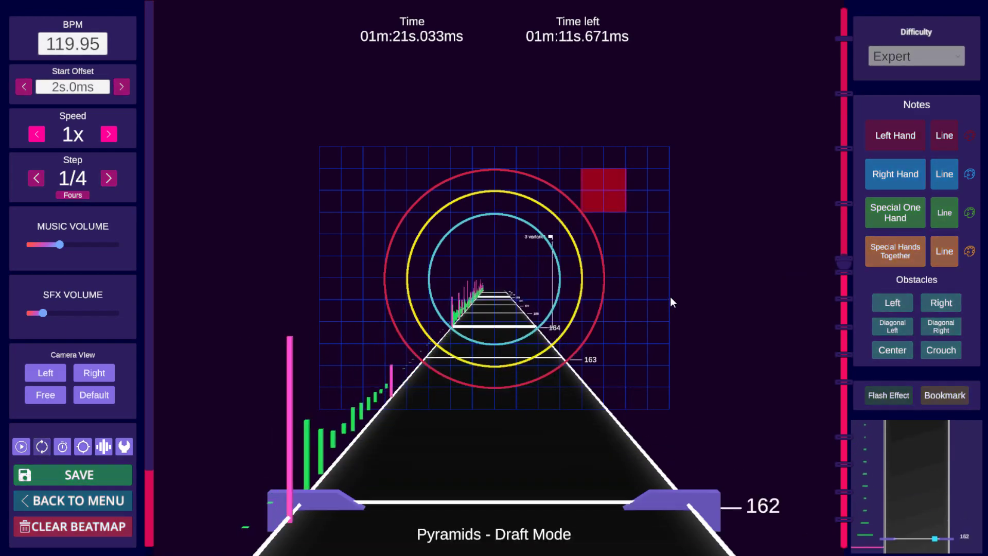
scroll(674, 288, "down", 12)
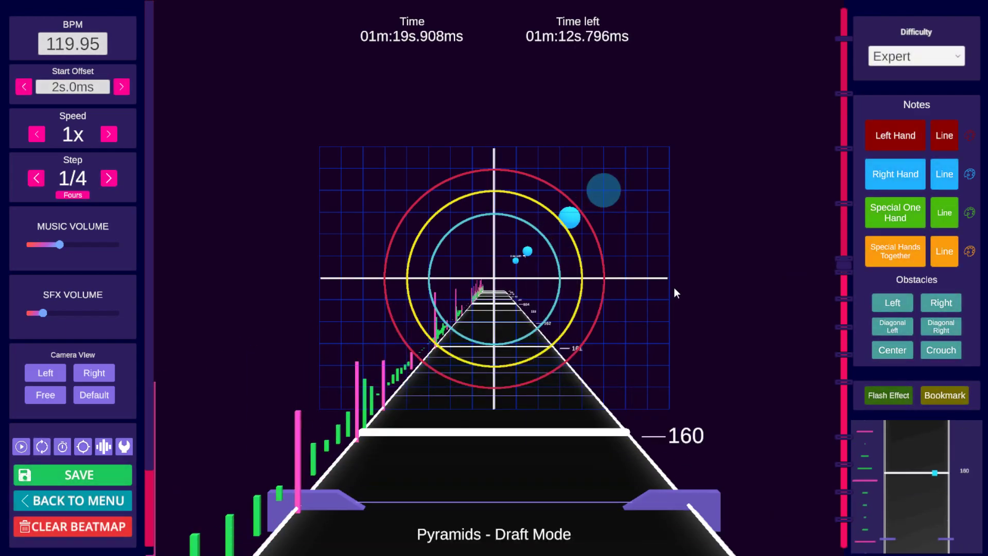
key("space")
key("space")
scroll(698, 322, "down", 19)
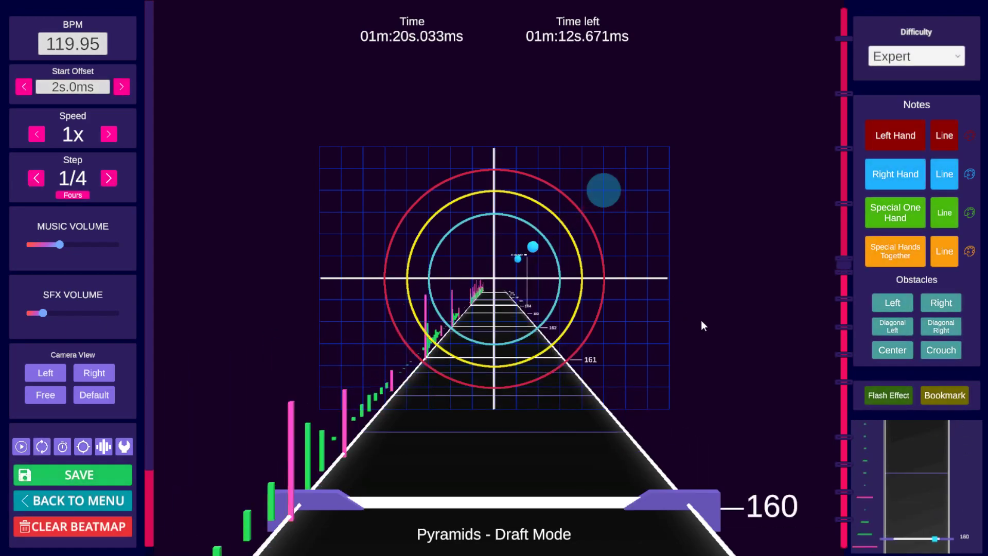
scroll(715, 305, "down", 7)
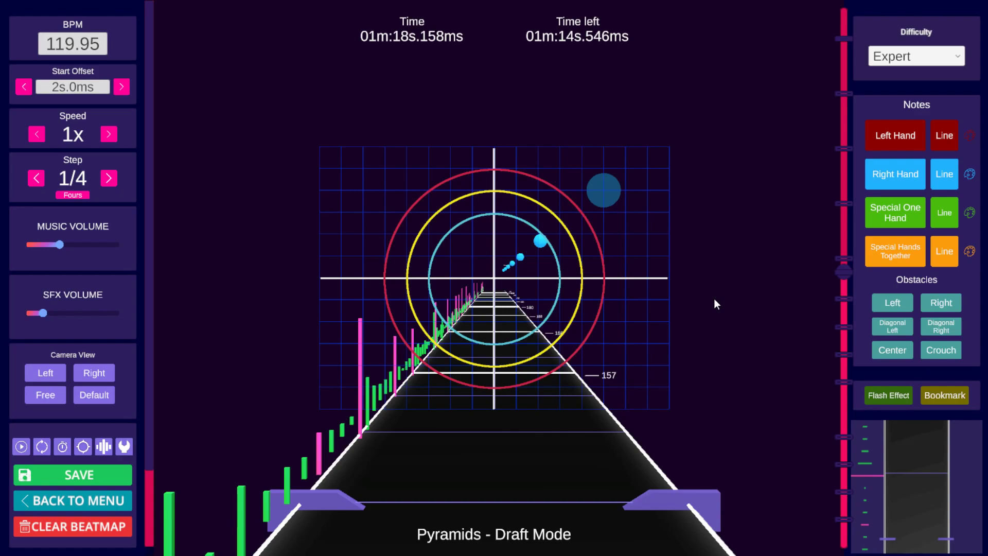
Step: Jump to the 2 repeat bookmark and play and step through beats 156 to 164 to check the right-hand notes
scroll(701, 292, "down", 2)
scroll(701, 291, "up", 1)
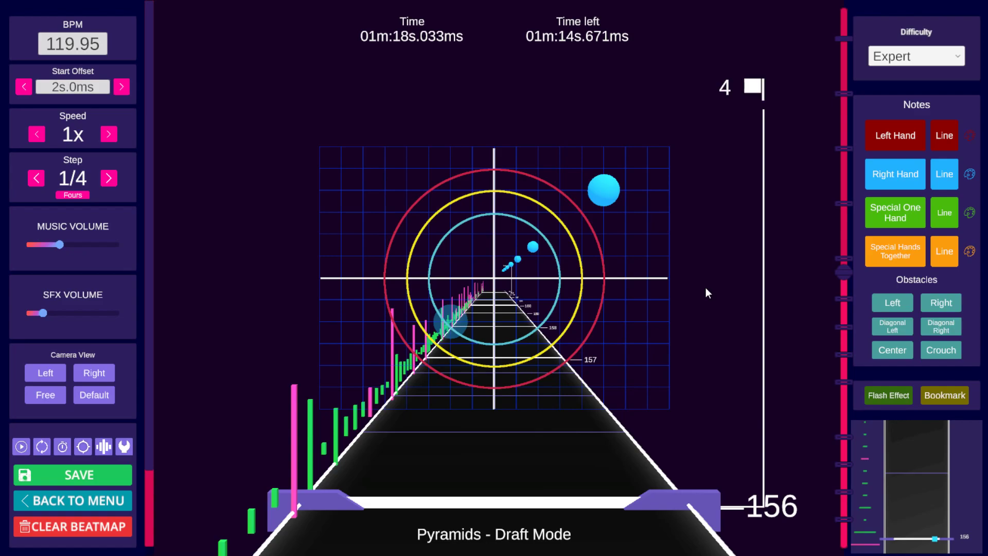
scroll(714, 277, "up", 15)
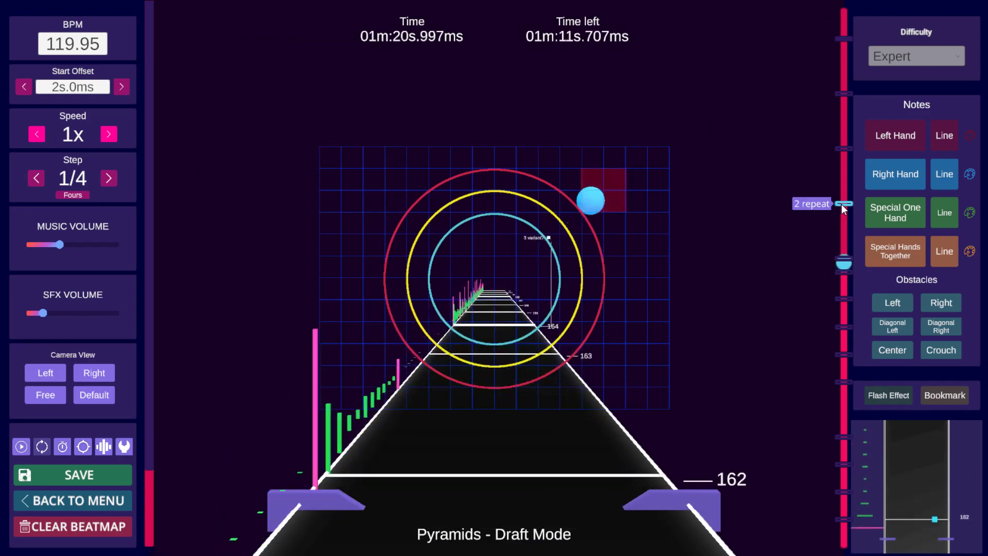
left_click(843, 203)
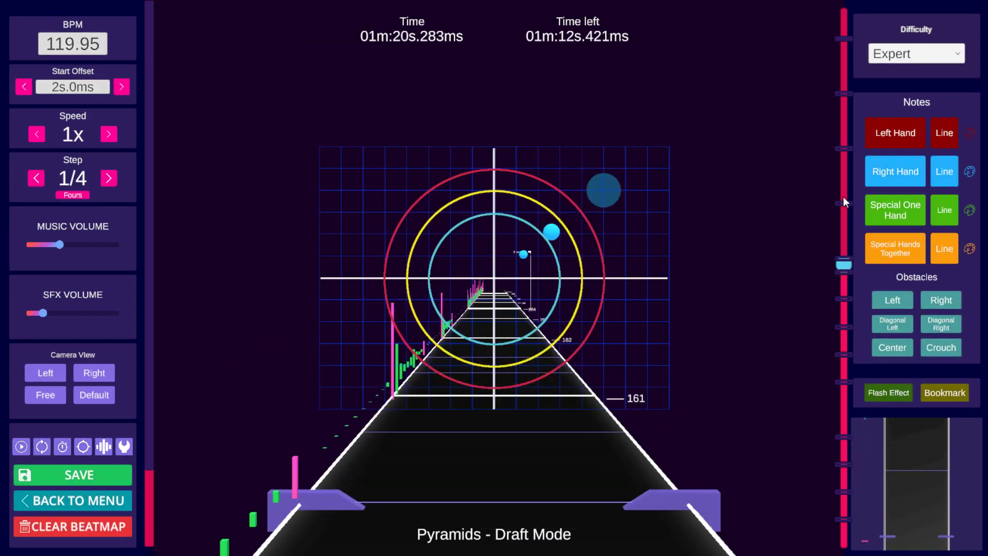
key("space")
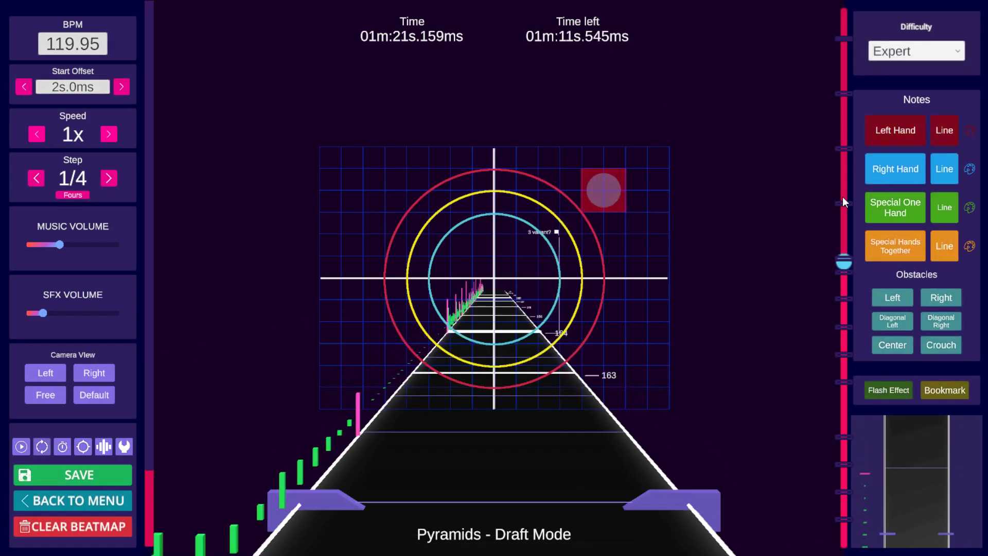
scroll(712, 205, "down", 1)
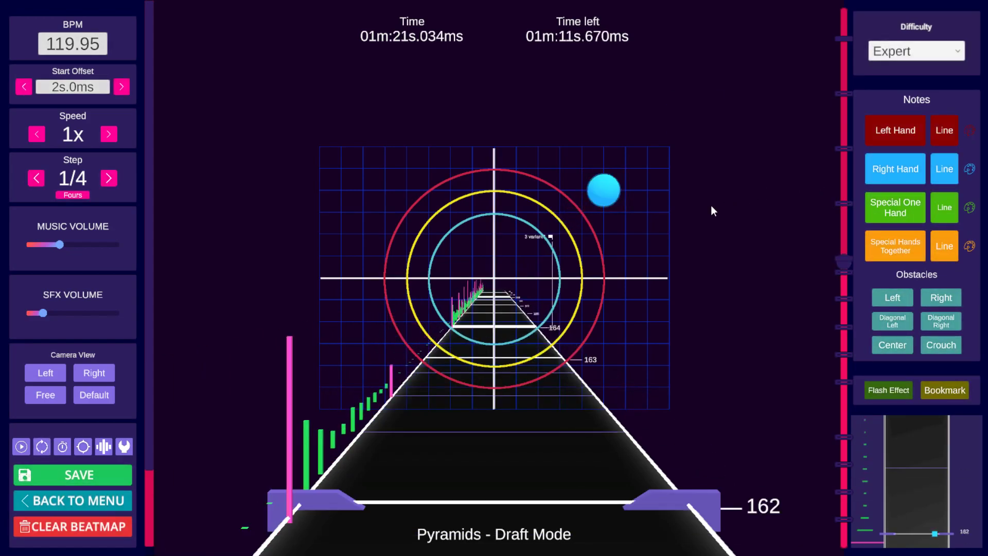
key("space")
key("space")
scroll(709, 206, "up", 4)
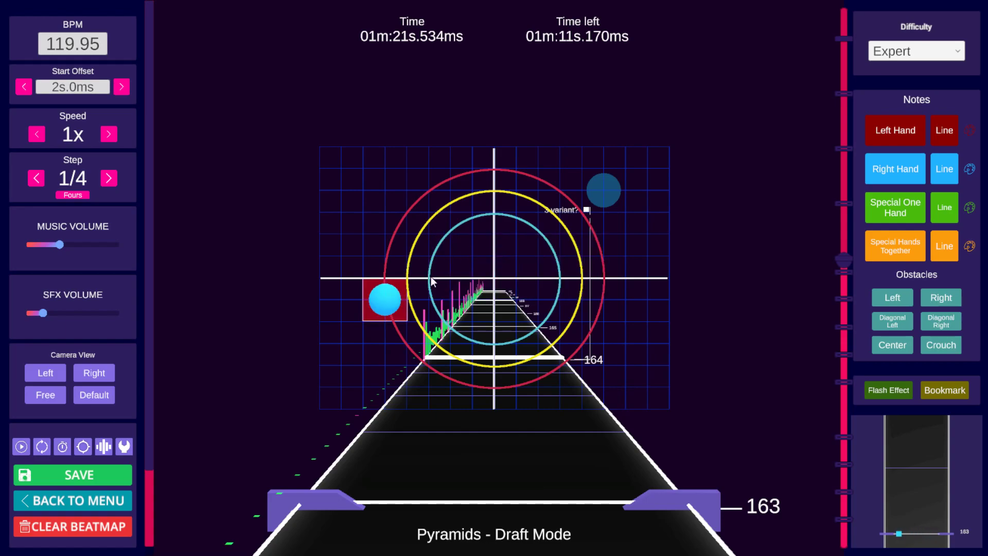
scroll(645, 251, "down", 4)
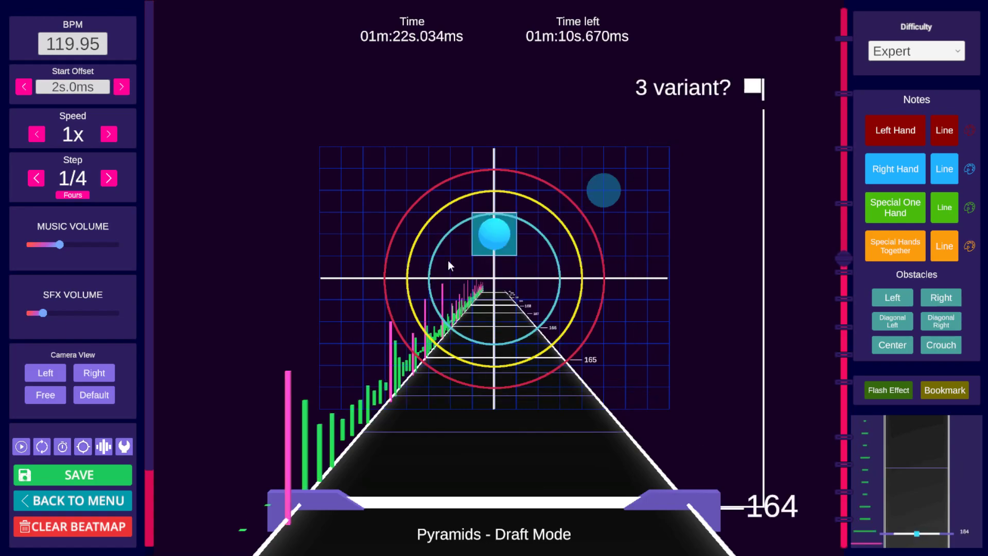
scroll(659, 279, "up", 6)
scroll(653, 277, "down", 2)
scroll(654, 277, "up", 2)
key("space")
key("space")
scroll(655, 261, "up", 10)
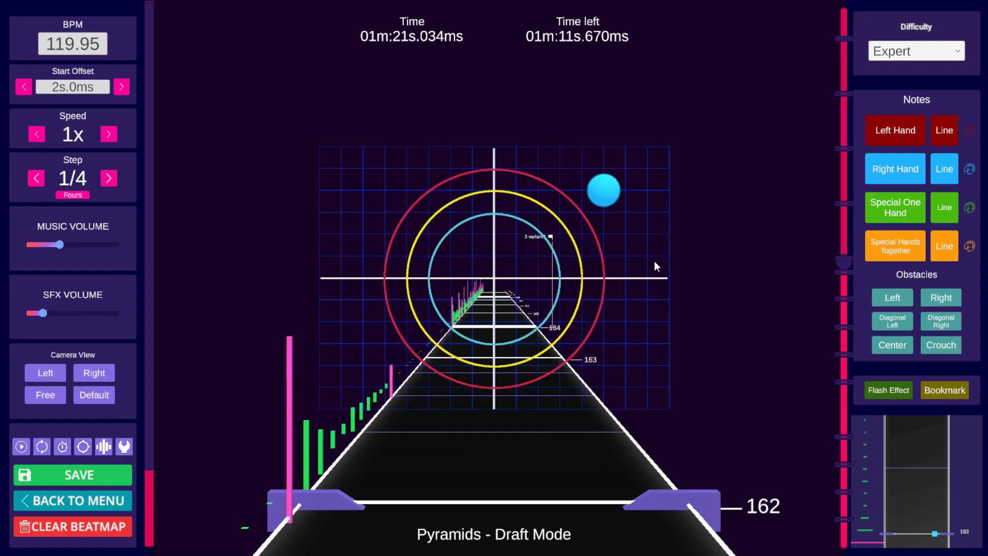
key("space")
key("space")
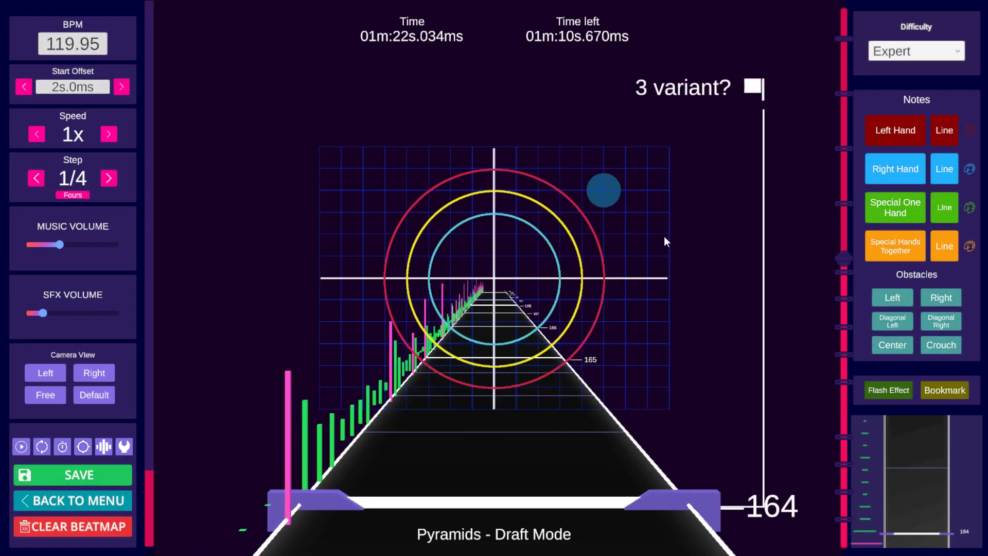
scroll(665, 235, "up", 5)
scroll(665, 234, "up", 20)
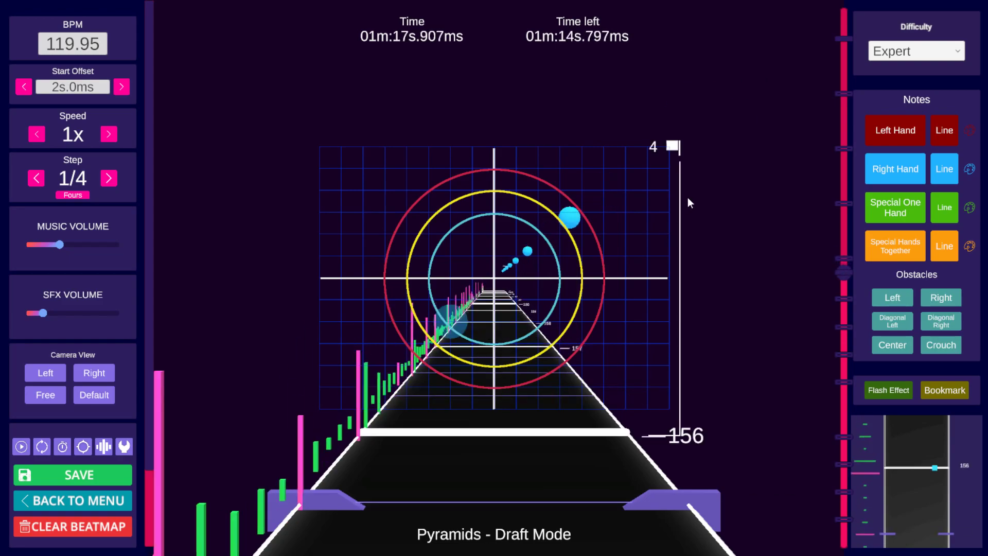
key("space")
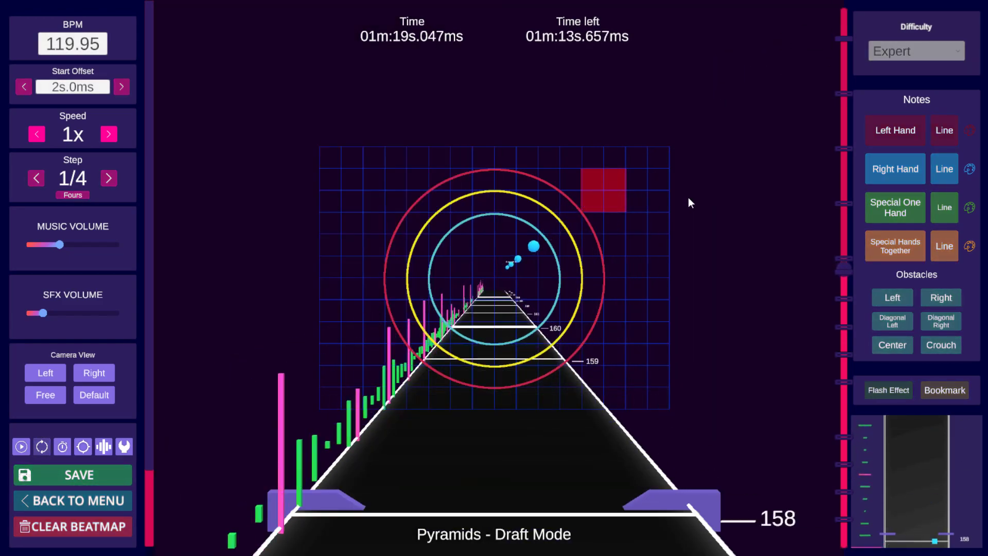
key("space")
scroll(691, 198, "down", 15)
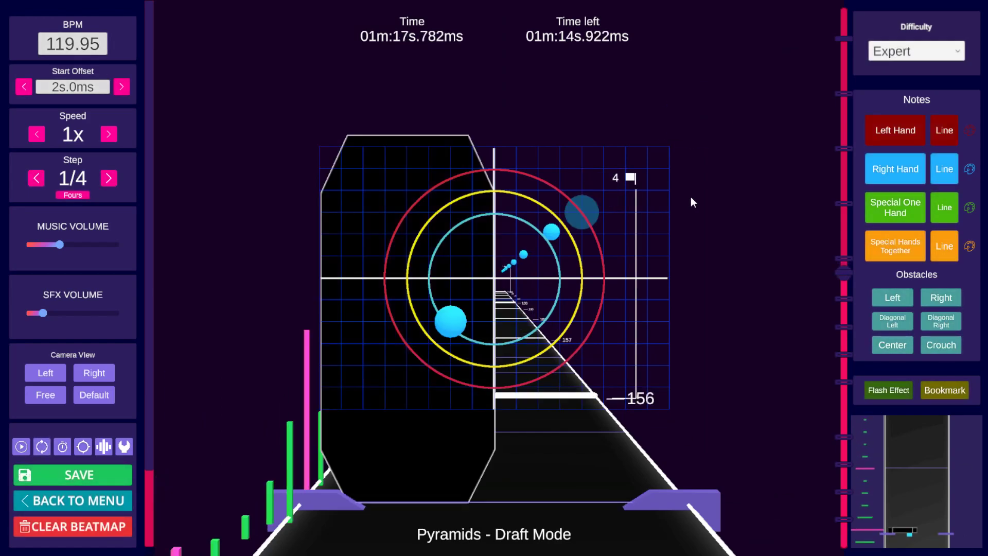
scroll(691, 197, "down", 2)
scroll(690, 197, "up", 6)
scroll(671, 168, "down", 4)
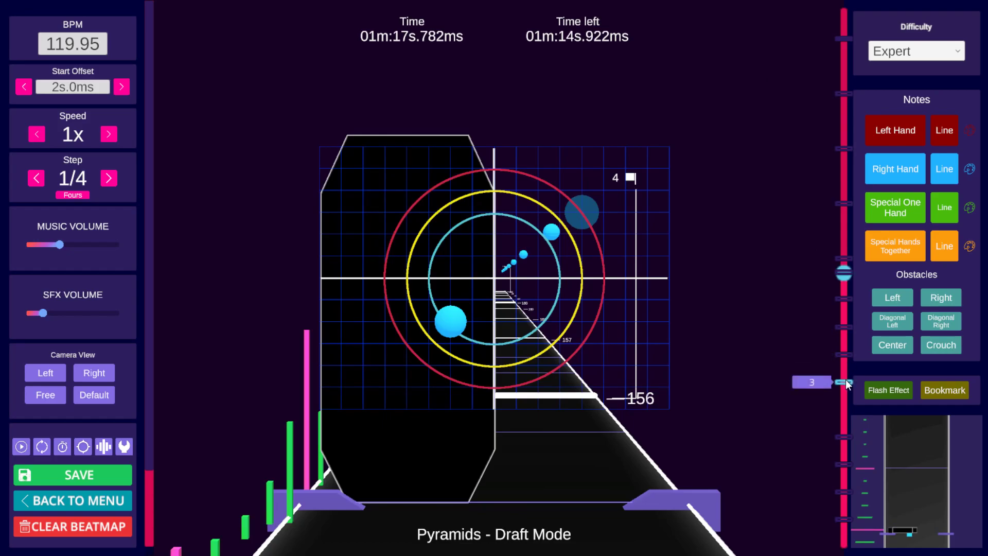
Step: Jump to bookmark 3, play up to the 3b bookmark at beat 108, and place a right-hand note just right of centre
left_click(846, 381)
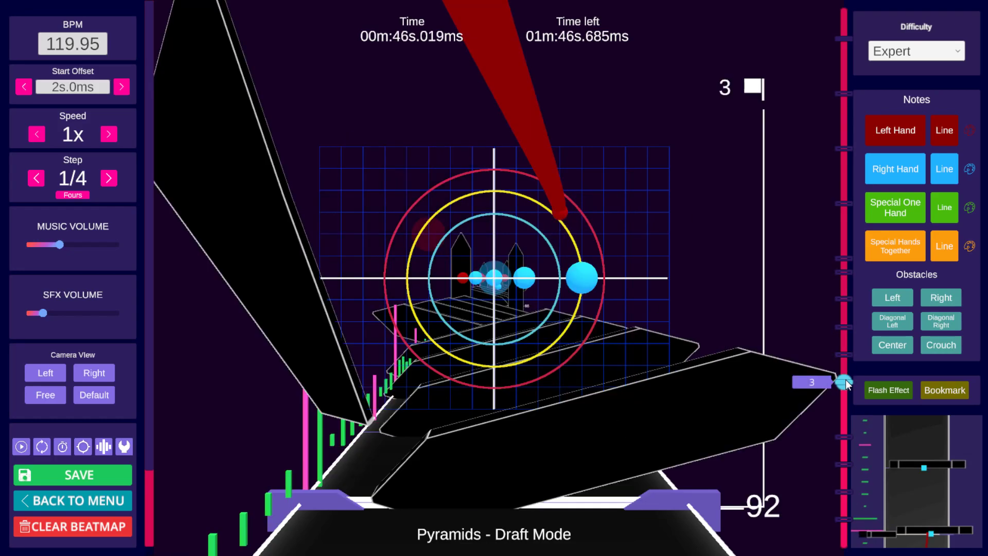
key("space")
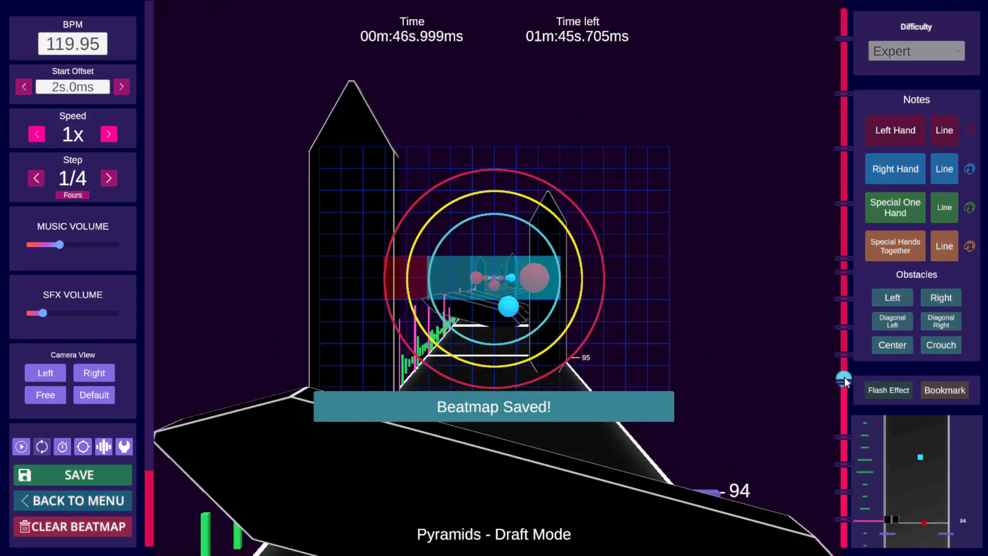
key("space")
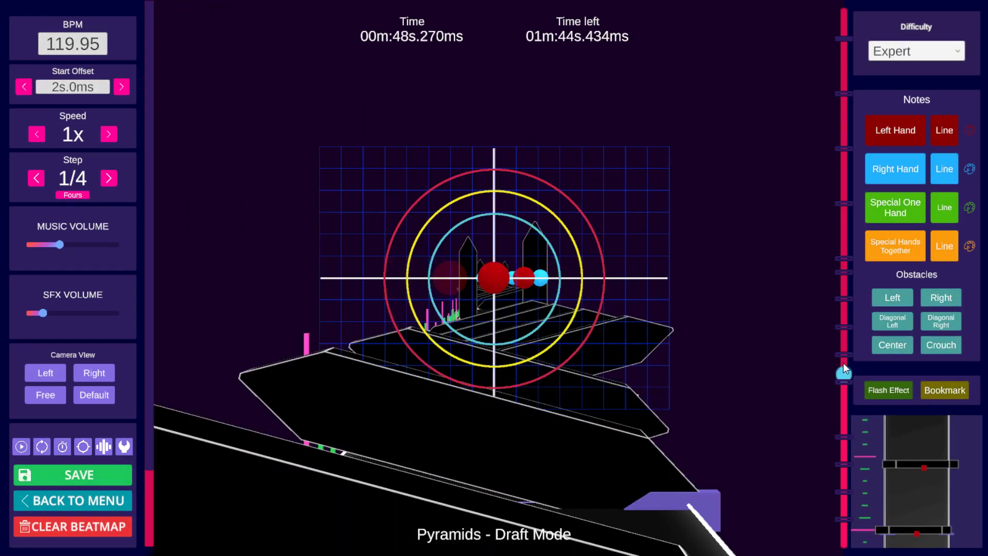
key("space")
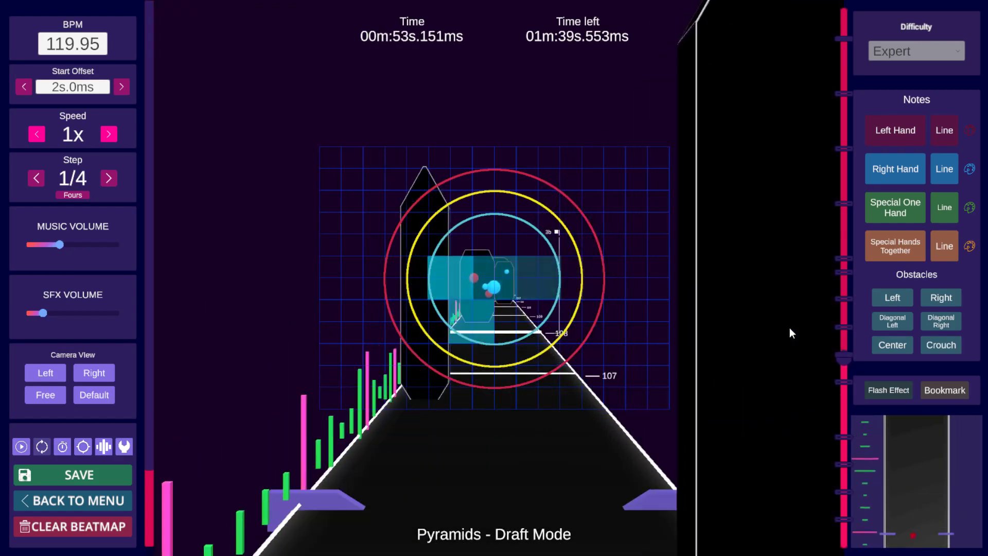
key("space")
scroll(788, 319, "up", 6)
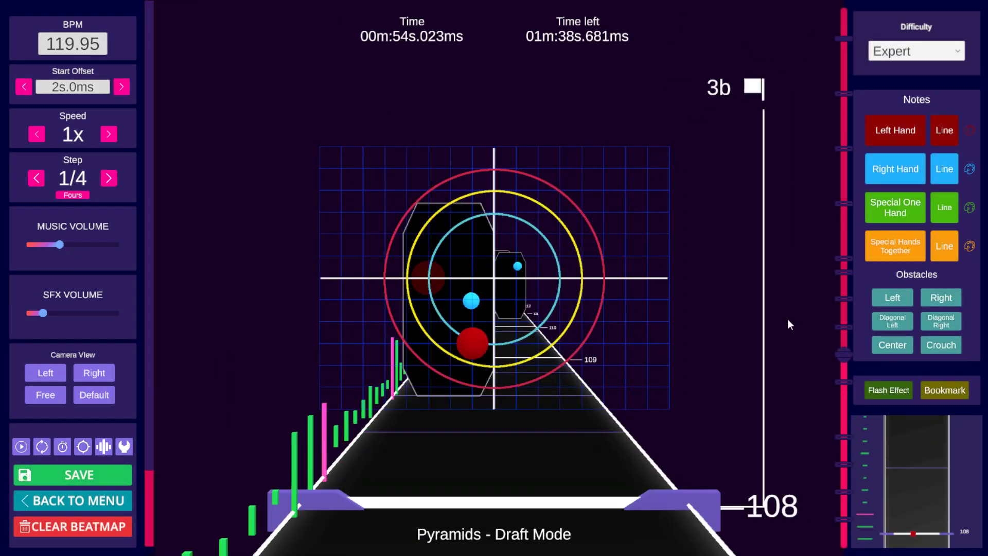
scroll(782, 323, "down", 3)
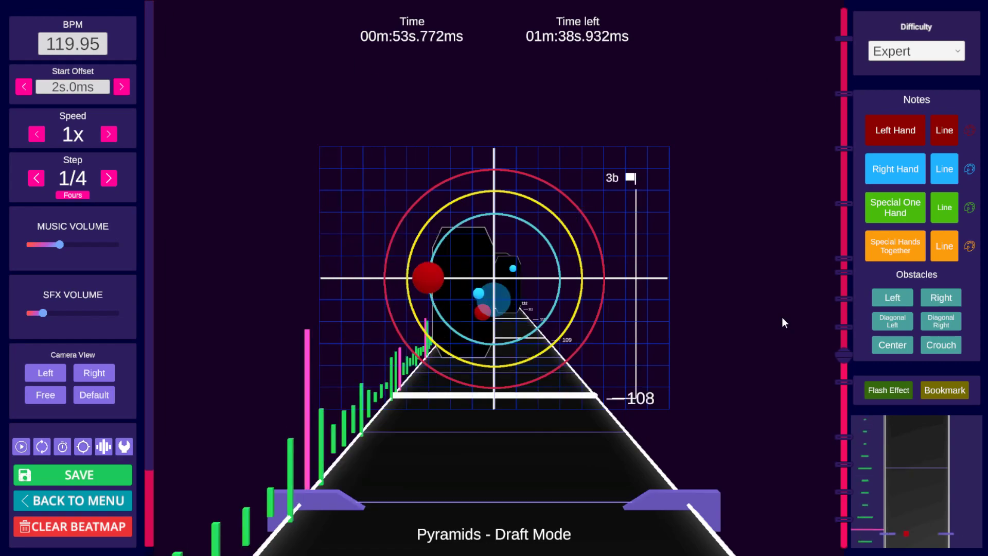
left_click(589, 305)
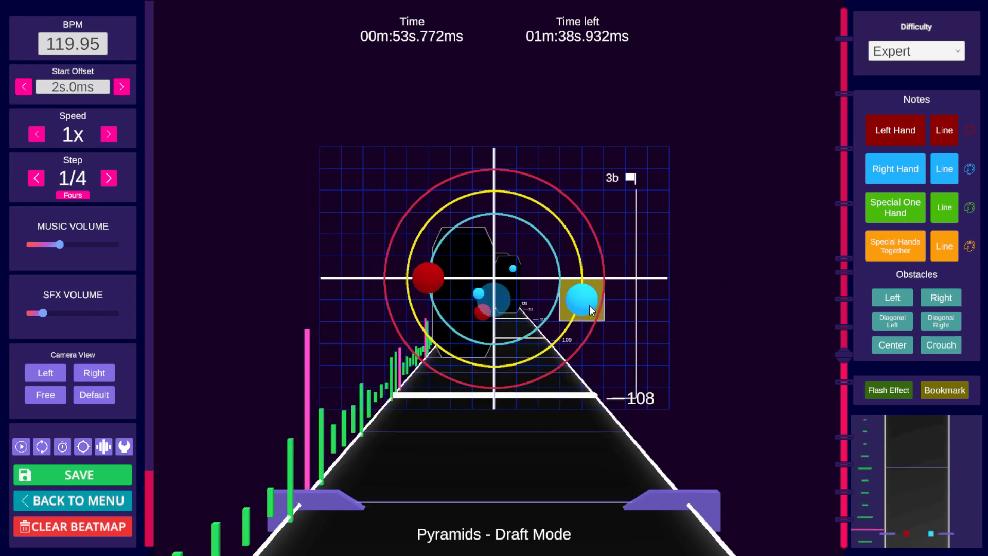
Step: Step back and forth around beat 108 to review the new right-hand note
scroll(589, 305, "down", 1)
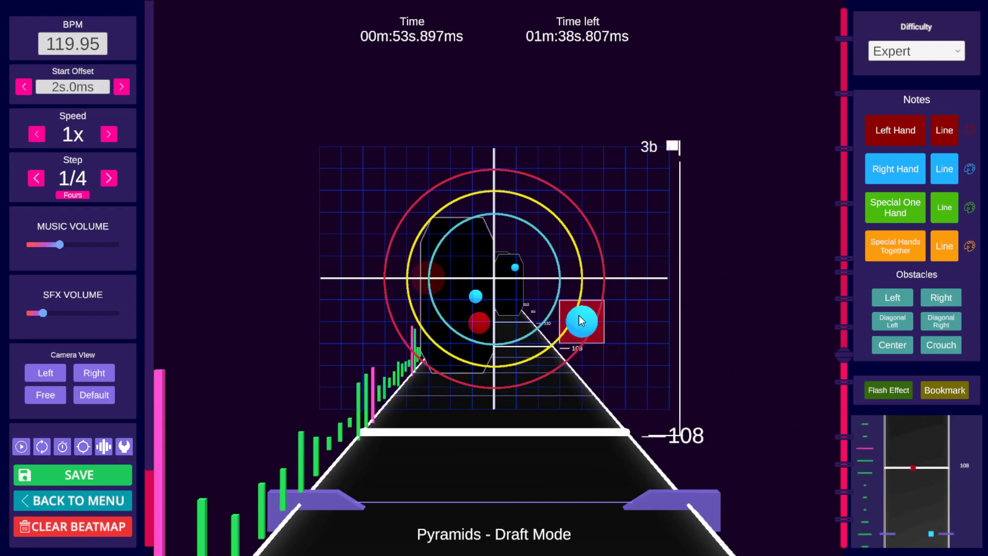
scroll(581, 320, "up", 3)
scroll(611, 308, "down", 3)
scroll(612, 308, "up", 7)
scroll(613, 307, "down", 9)
scroll(612, 306, "up", 1)
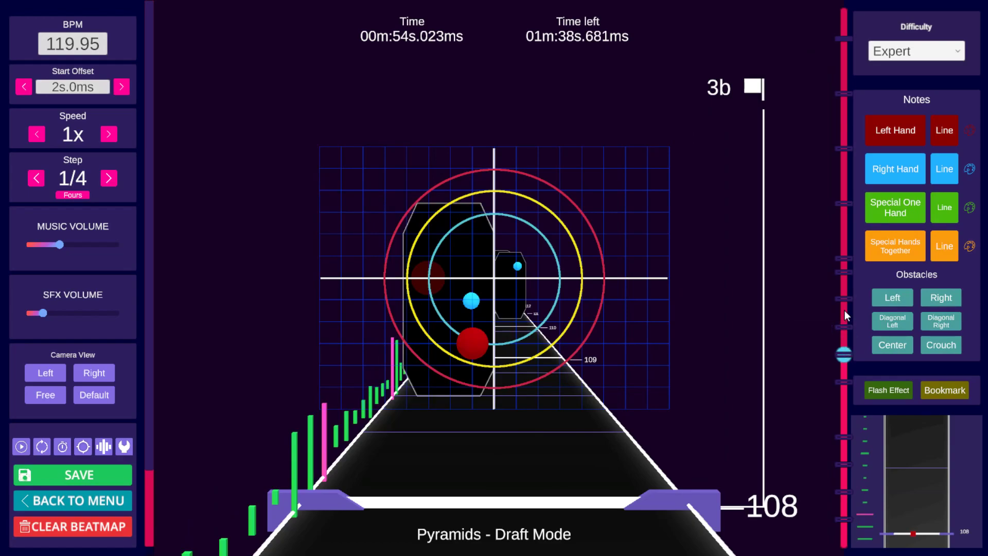
Step: Jump between bookmarks and play from beat 121 and from the 3b repeat bookmark at beat 140
left_click(845, 333)
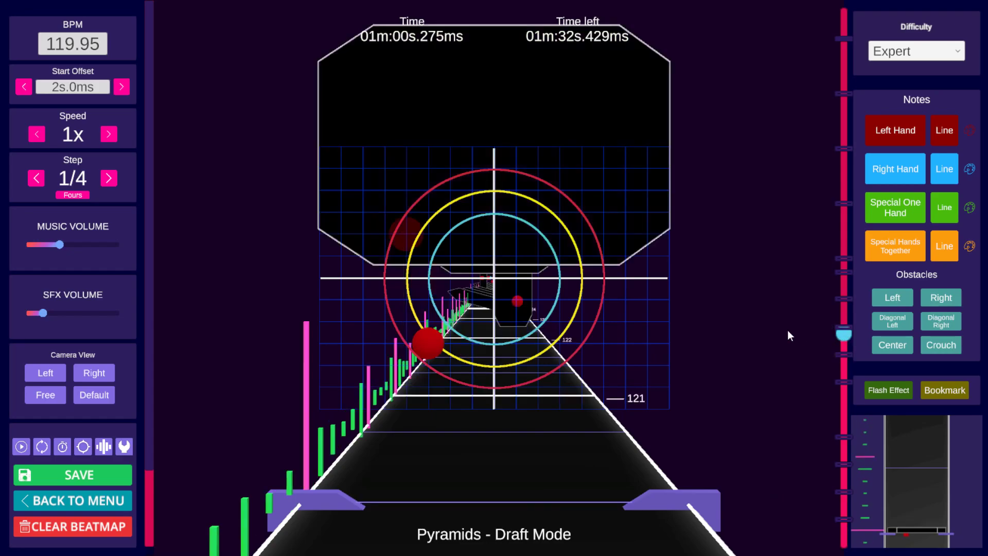
scroll(775, 327, "down", 7)
key("space")
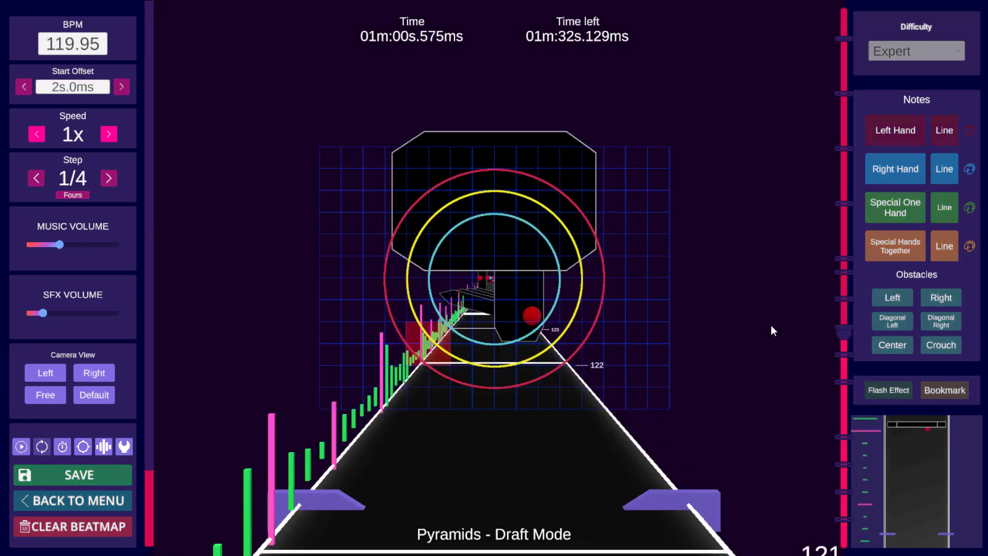
key("space")
left_click_drag(847, 325, 842, 307)
key("space")
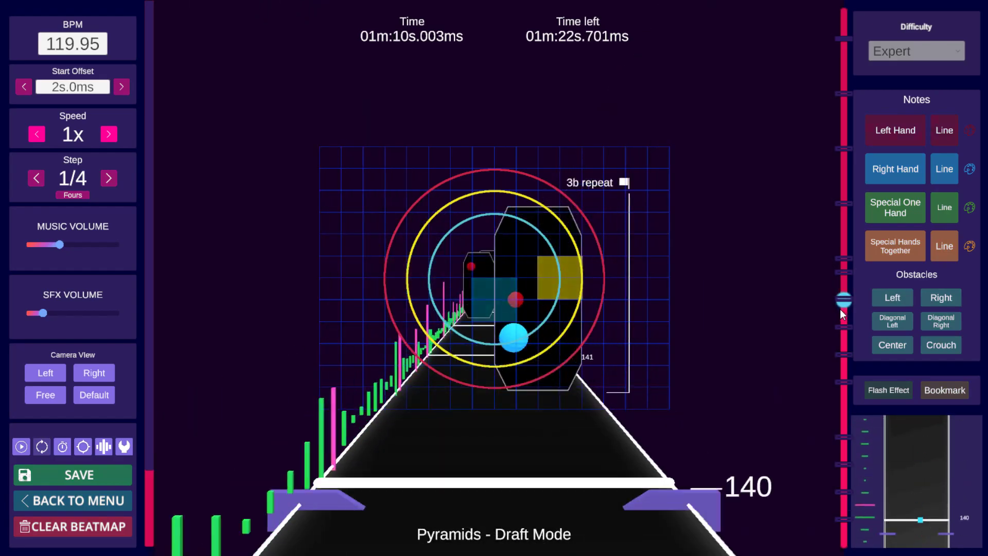
key("space")
scroll(857, 310, "down", 5)
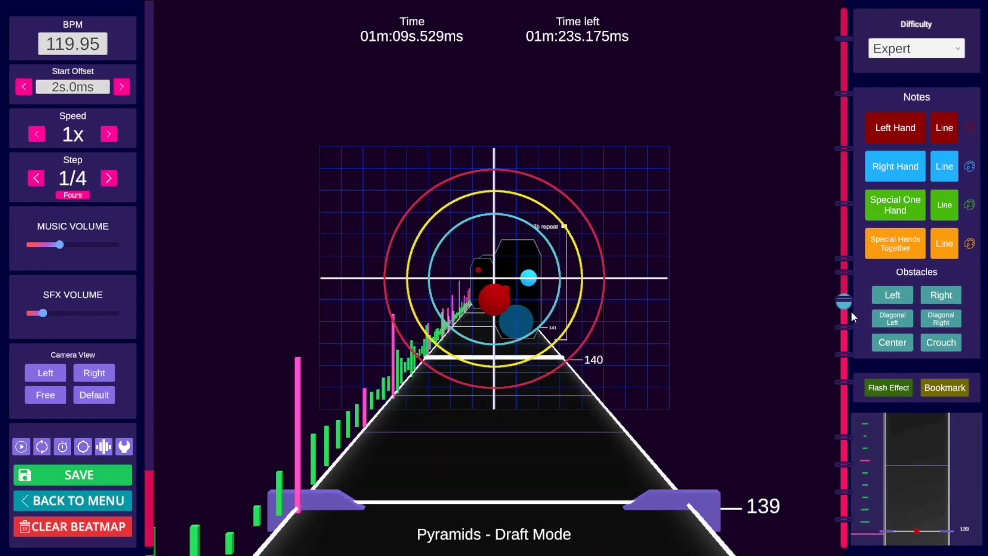
Step: Navigate to beat 124 at the 3 repeat bookmark and place a right-hand note just below-right of centre
left_click(844, 334)
scroll(741, 317, "down", 2)
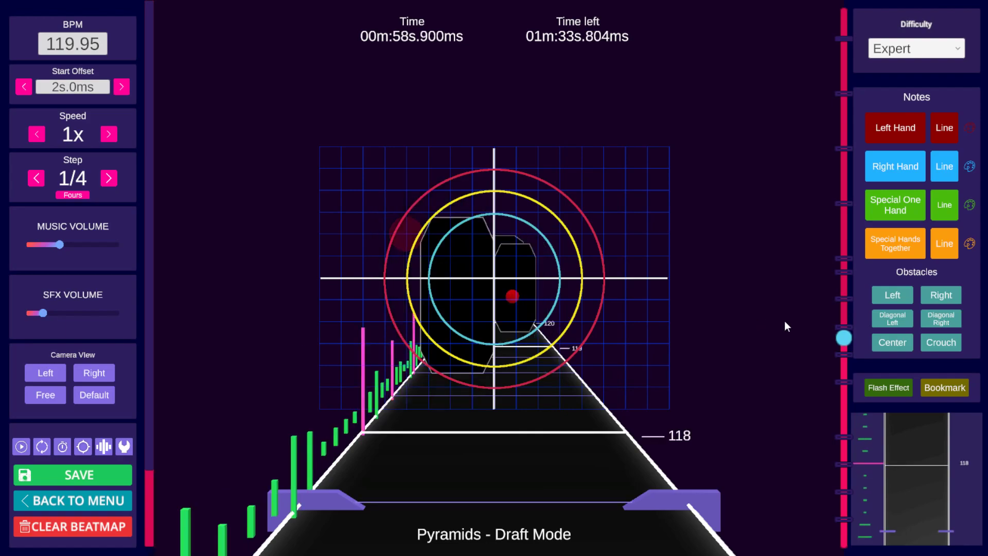
scroll(747, 333, "down", 13)
scroll(713, 326, "down", 13)
key("space")
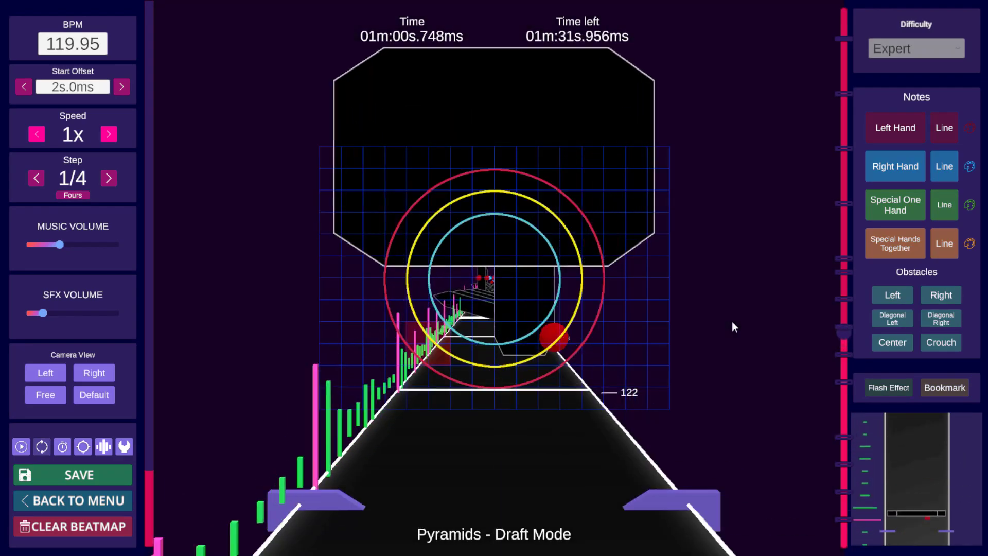
key("space")
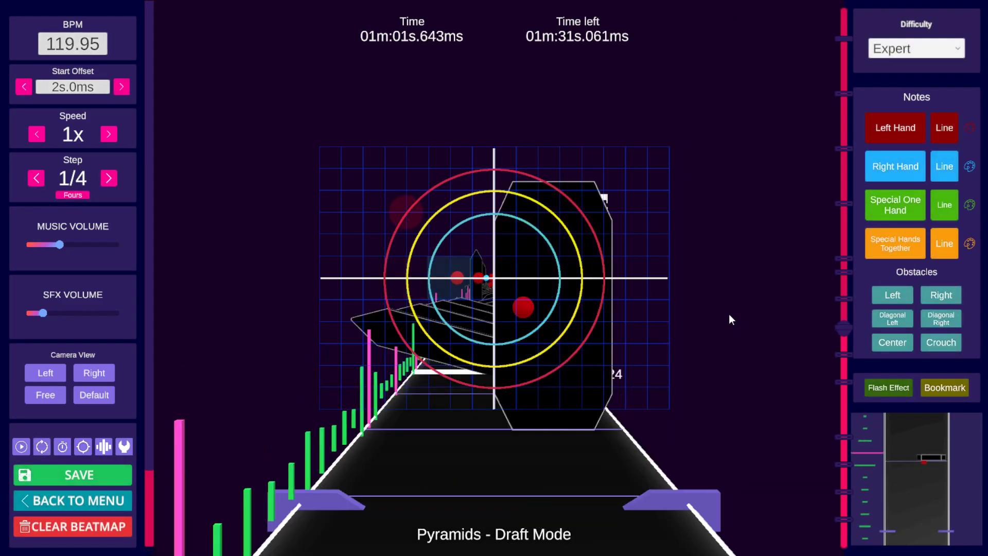
scroll(728, 316, "up", 1)
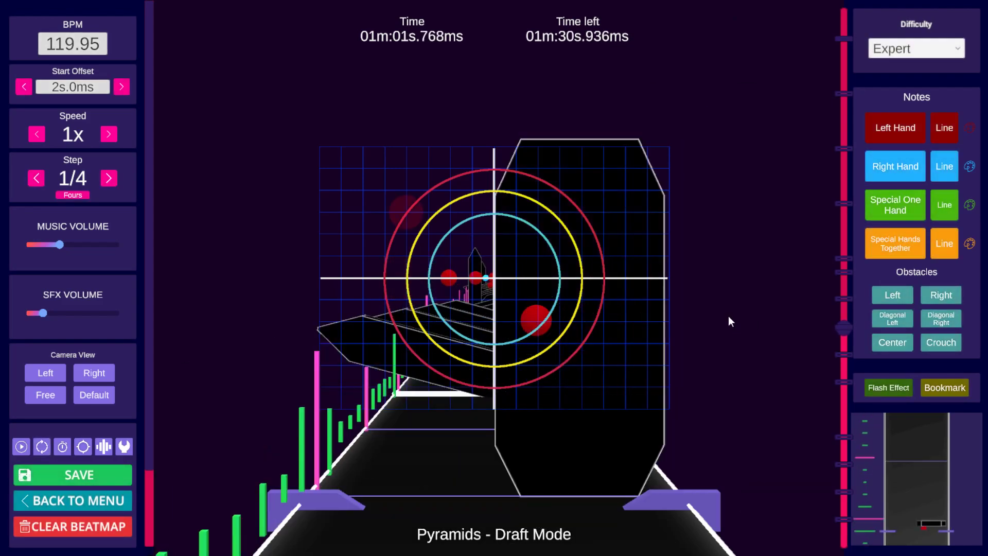
left_click(584, 319)
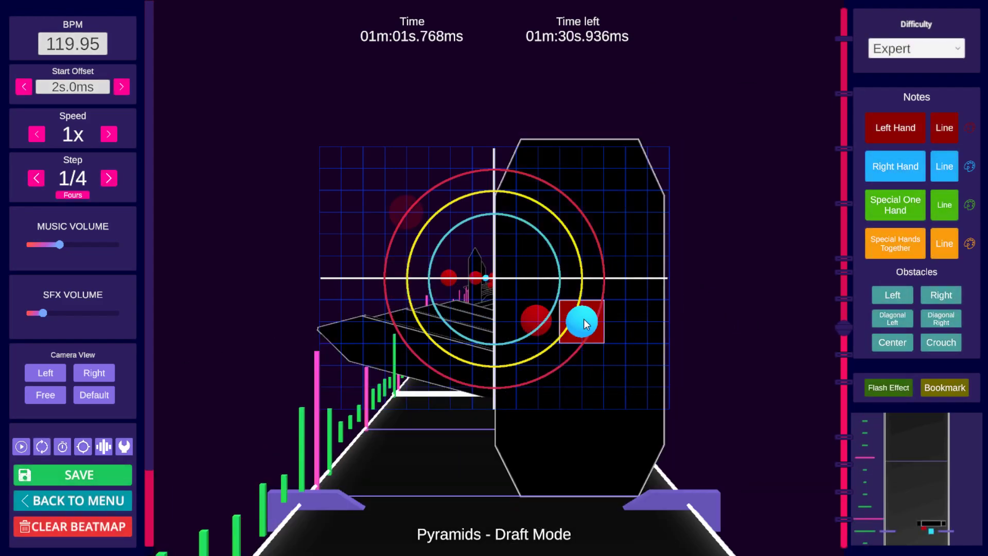
mouse_move(619, 334)
left_mouse_down()
mouse_move(636, 352)
mouse_move(620, 349)
left_mouse_up()
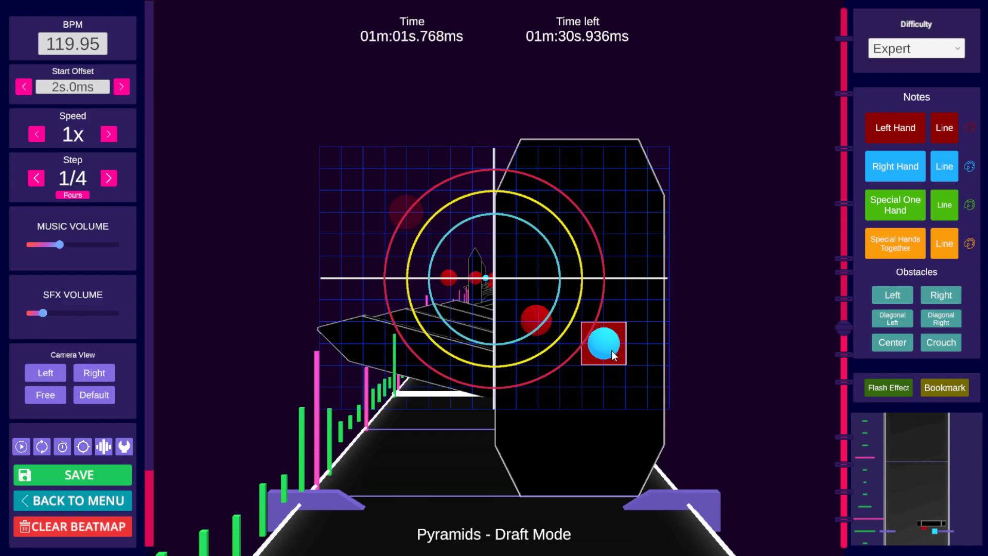
left_click_drag(607, 354, 538, 325)
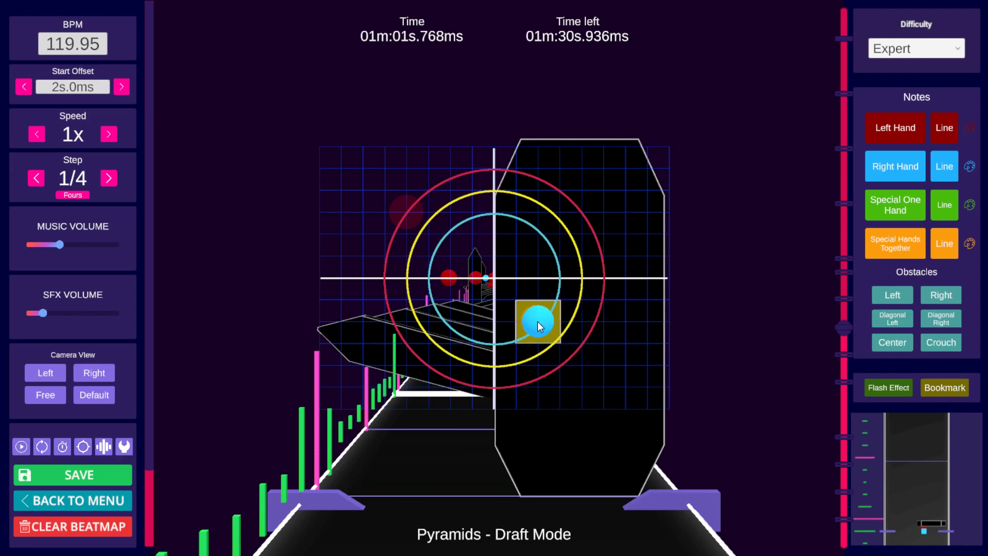
Step: Step back and forth around beat 124 to review the placed right-hand note
scroll(536, 320, "up", 1)
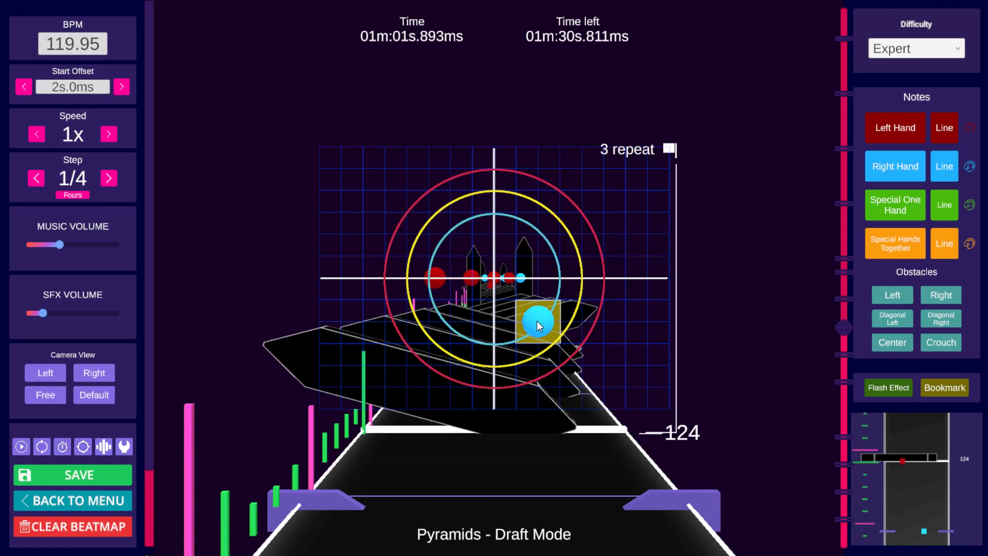
scroll(536, 321, "up", 1)
scroll(537, 322, "up", 1)
scroll(538, 325, "down", 2)
scroll(537, 324, "up", 1)
scroll(536, 324, "down", 1)
scroll(537, 324, "up", 1)
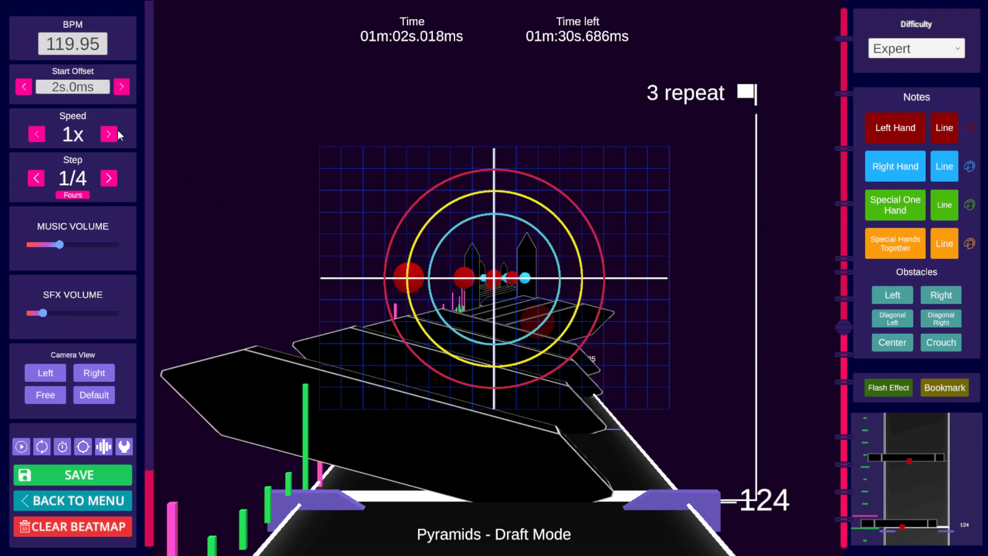
Step: Set the editing step to 1/64
left_click(106, 183)
left_click(106, 183)
left_click(106, 183)
left_click(106, 183)
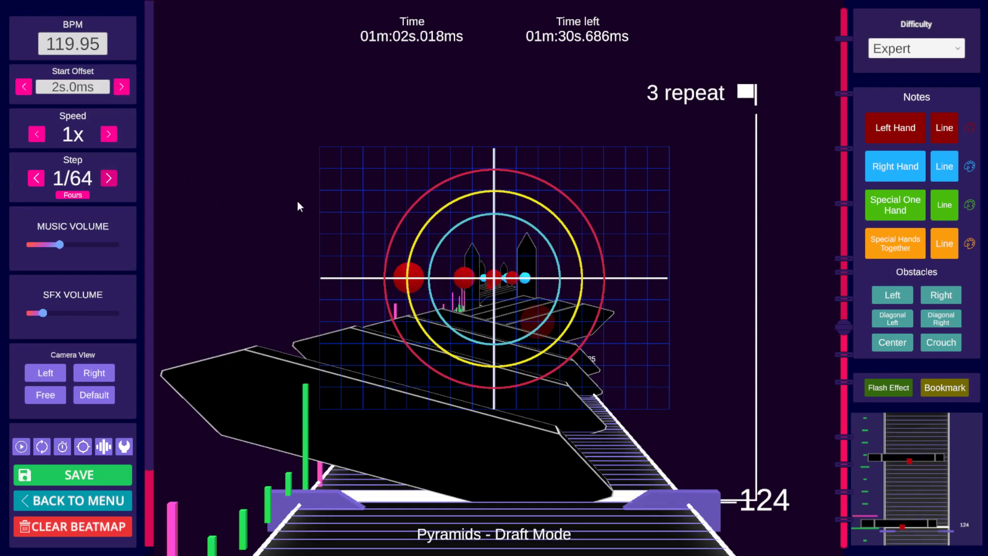
Step: Set the editing step back to 1/4
scroll(635, 236, "up", 1)
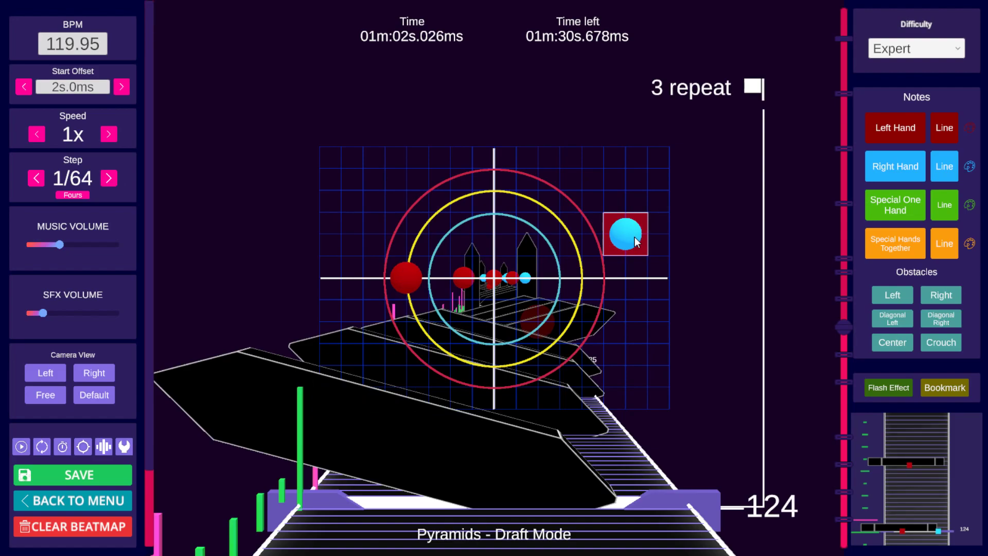
left_click(36, 178)
left_click(36, 178)
left_click(36, 178)
left_click(36, 178)
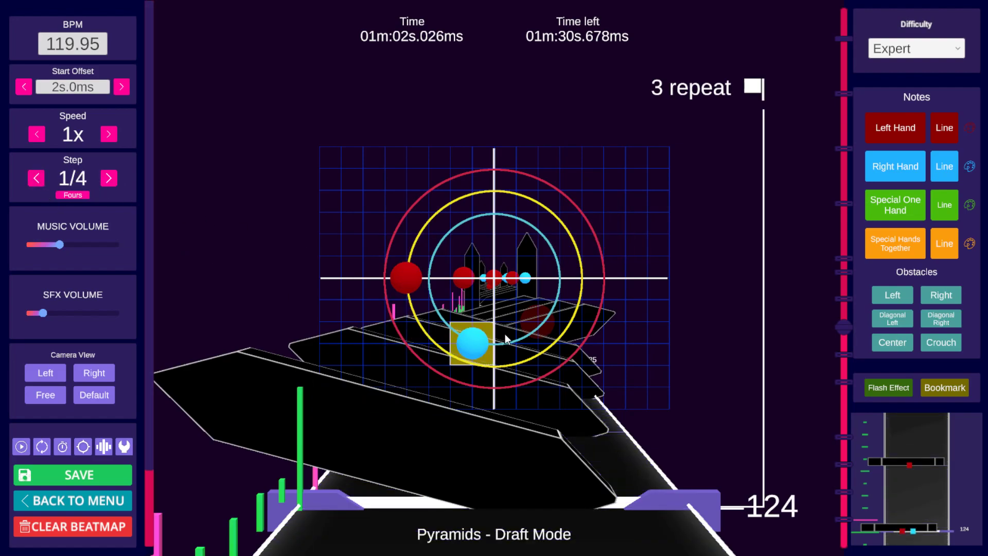
Step: Scrub the timeline around beats 123 and 124 to review the notes near the 3 repeat bookmark
left_click_drag(844, 335, 843, 402)
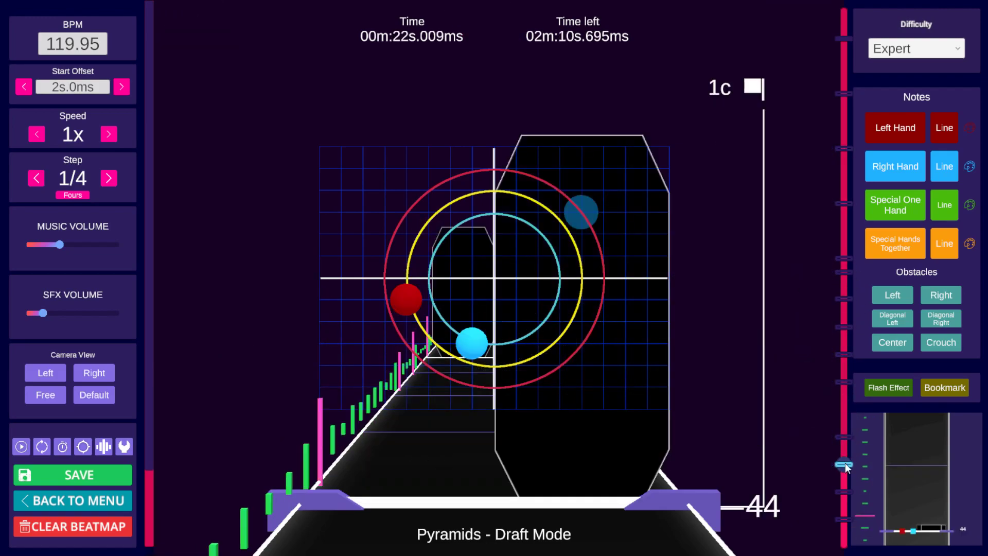
left_click_drag(845, 462, 844, 327)
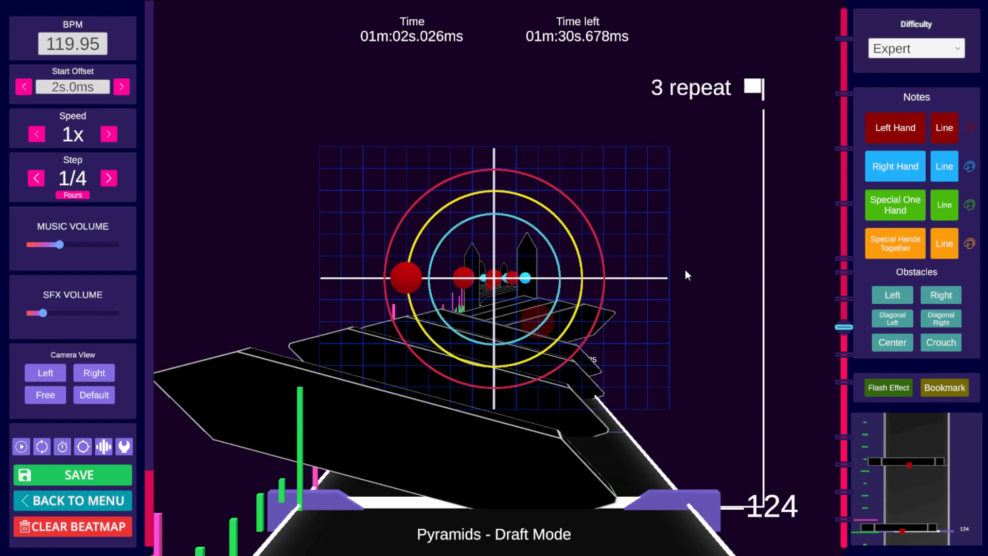
scroll(685, 269, "down", 4)
scroll(684, 270, "up", 1)
scroll(684, 270, "up", 2)
scroll(685, 270, "down", 1)
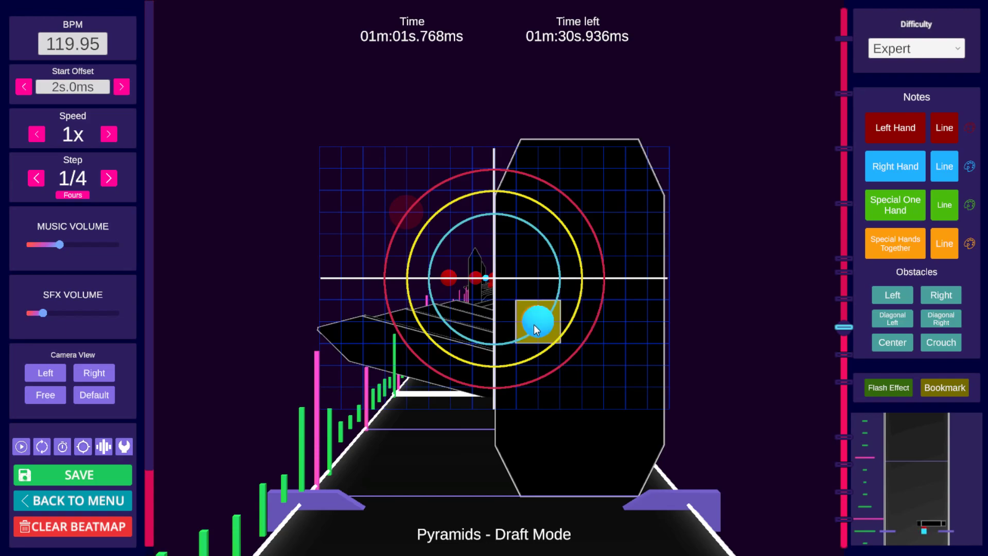
scroll(536, 324, "up", 1)
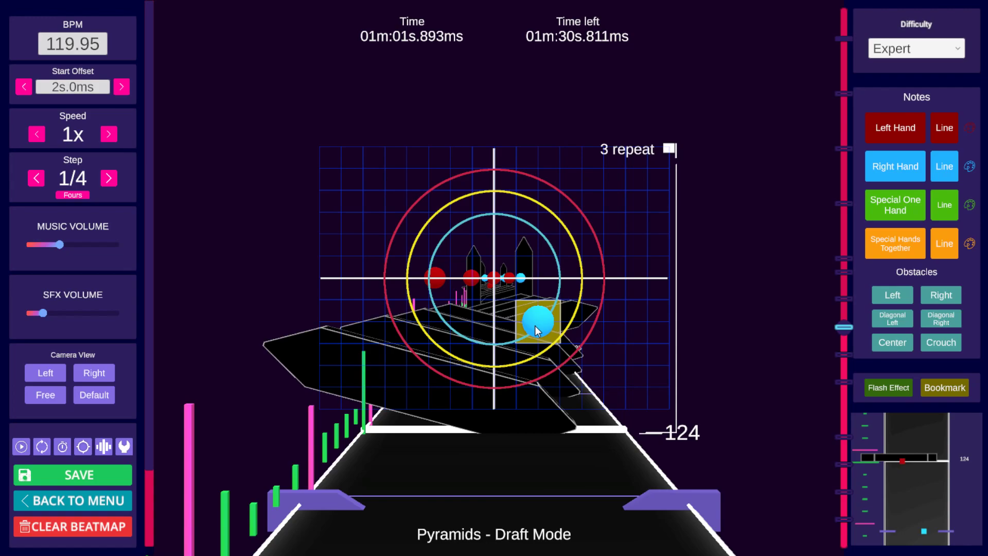
scroll(535, 325, "up", 1)
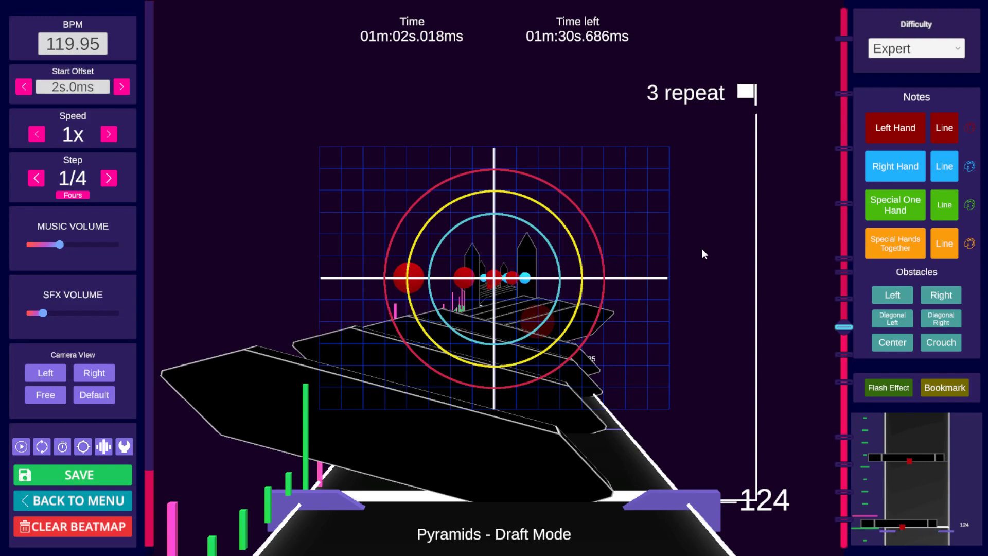
scroll(724, 240, "down", 2)
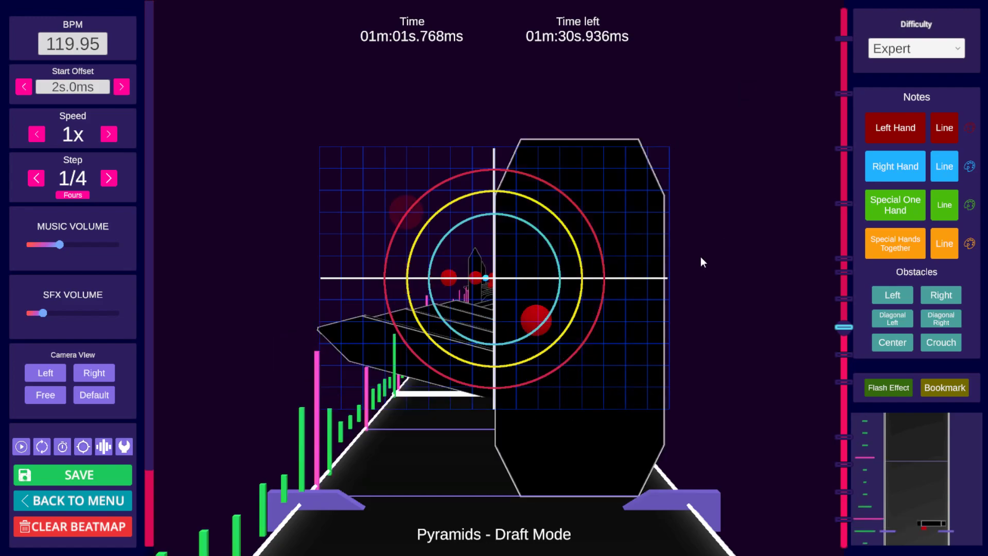
scroll(681, 266, "up", 2)
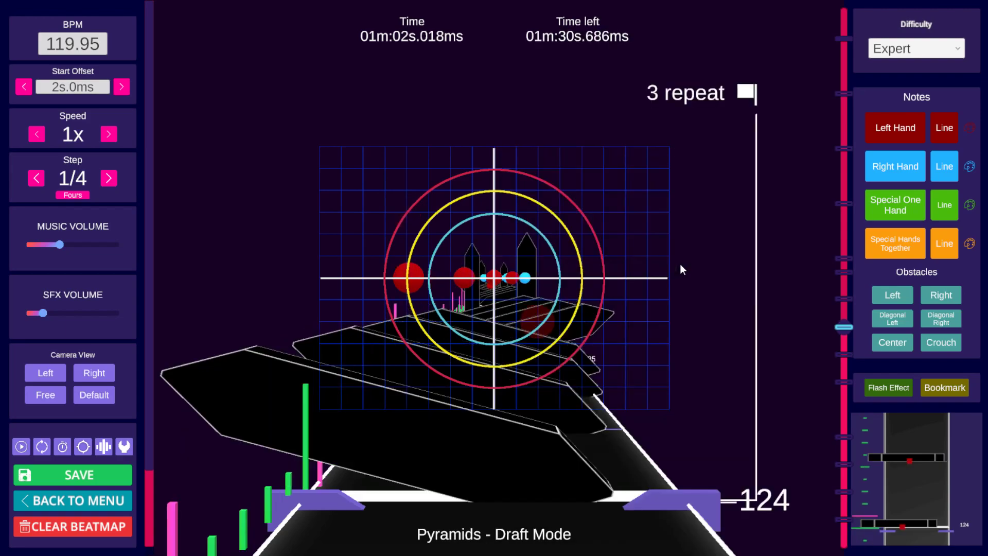
scroll(681, 265, "down", 2)
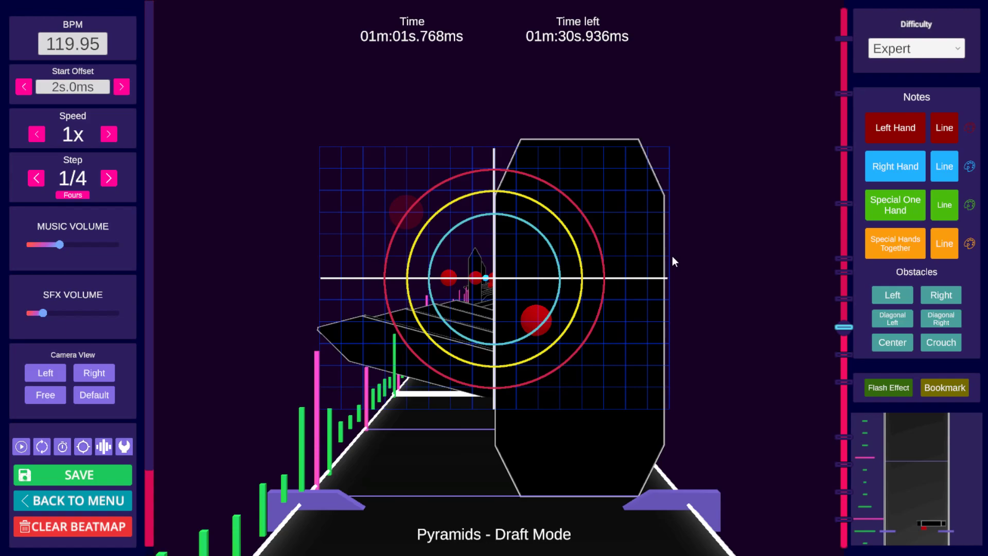
Step: Place a right-hand note just before beat 124 and position it below-right of centre, replacing the left-hand note there
left_click(631, 286)
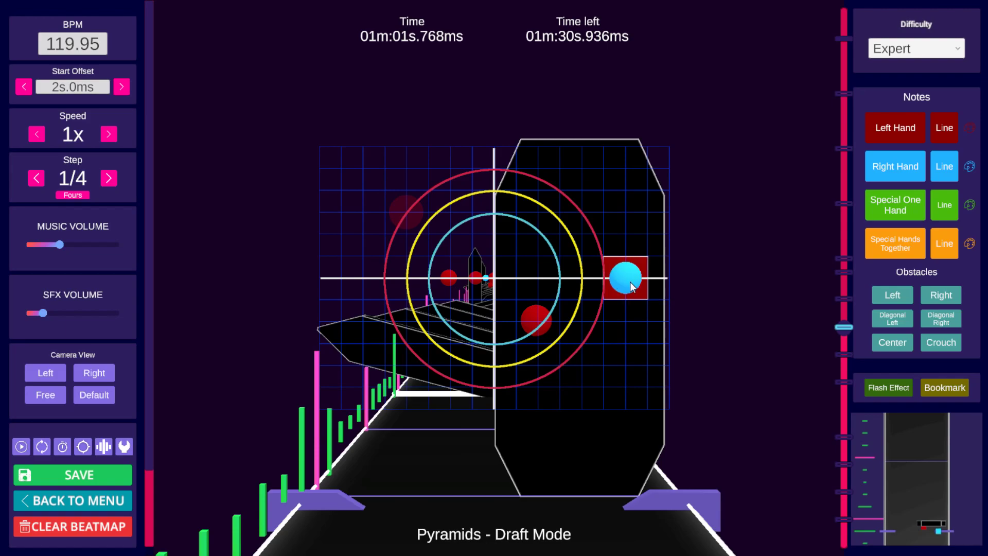
left_click_drag(632, 288, 586, 285)
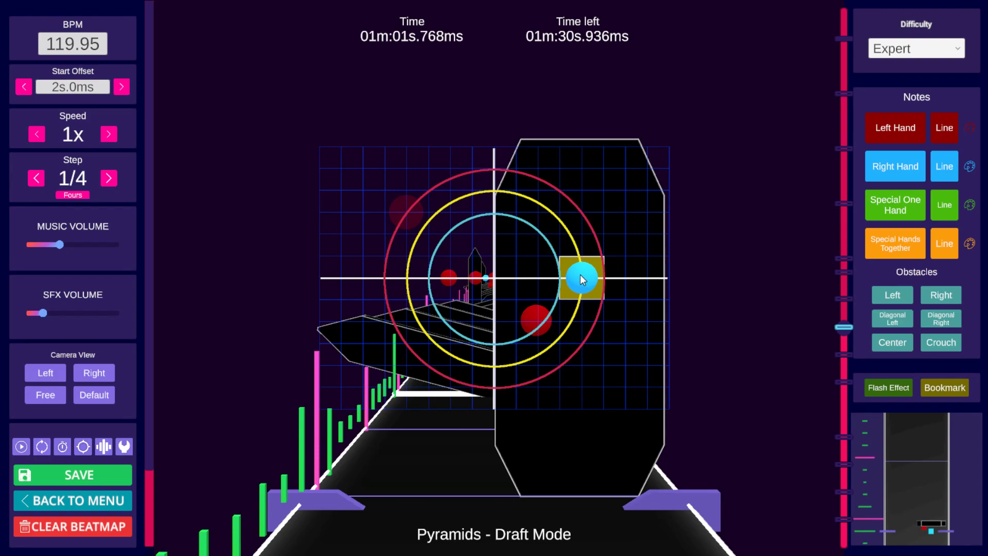
left_click_drag(579, 274, 578, 295)
scroll(578, 304, "down", 2)
scroll(578, 304, "up", 2)
scroll(578, 304, "down", 3)
scroll(578, 304, "down", 7)
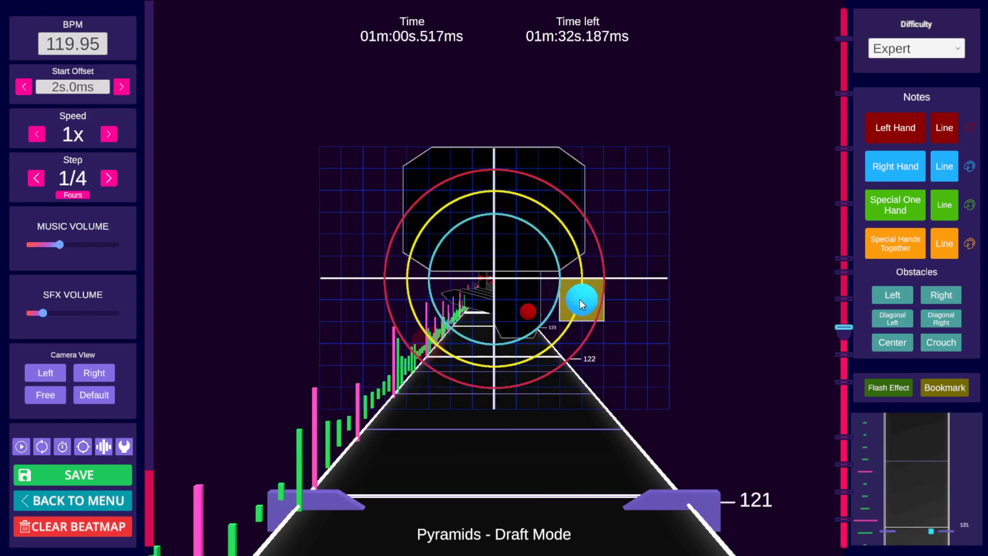
scroll(602, 295, "up", 6)
scroll(602, 297, "up", 2)
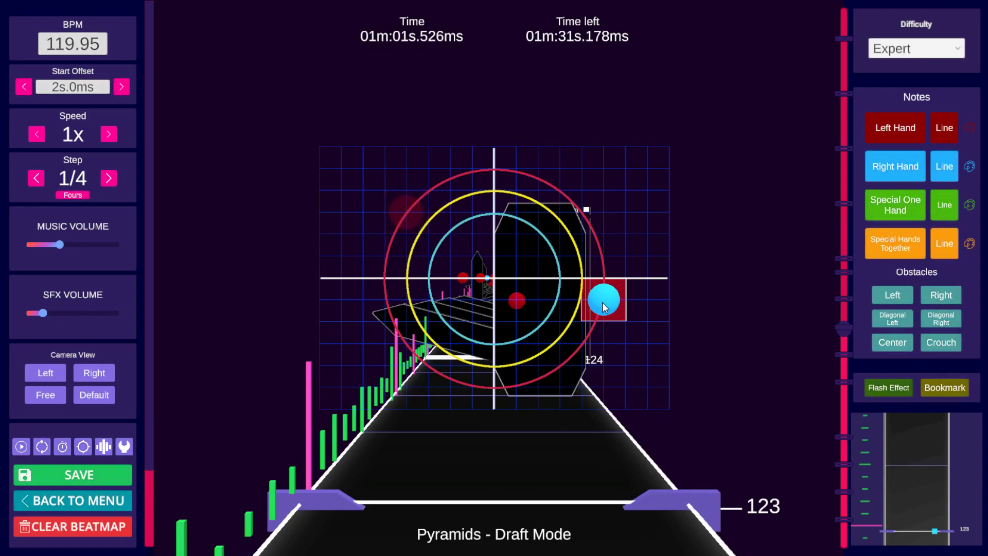
scroll(603, 301, "up", 1)
scroll(602, 305, "up", 1)
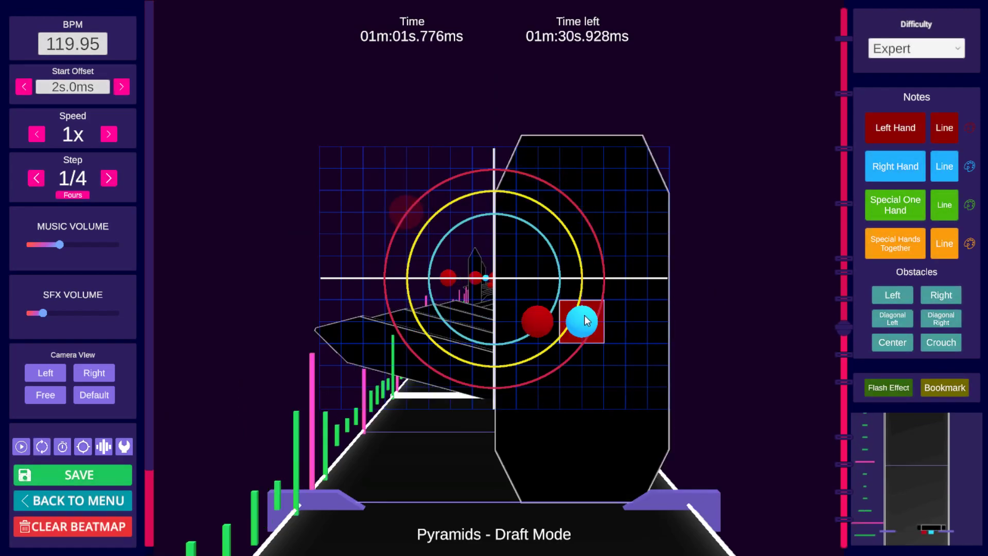
left_click(536, 322, "shift")
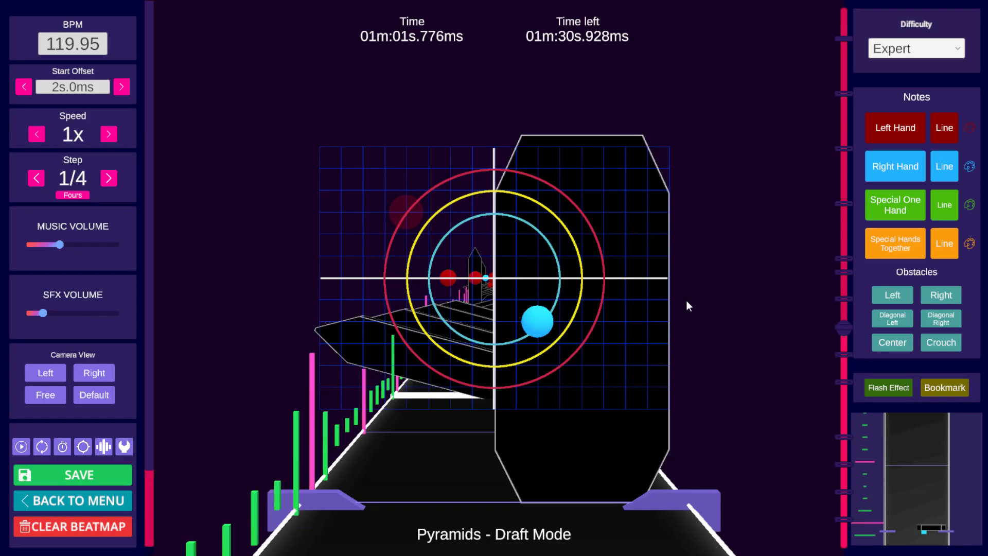
Step: Play the map from beat 123 through to the 3b repeat bookmark to review the new notes
scroll(687, 300, "down", 9)
key("space")
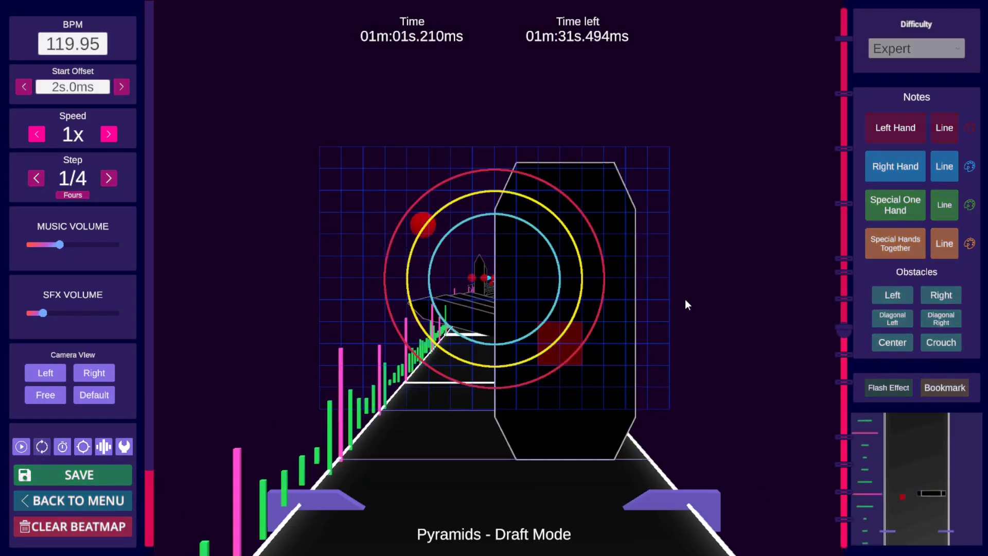
key("space")
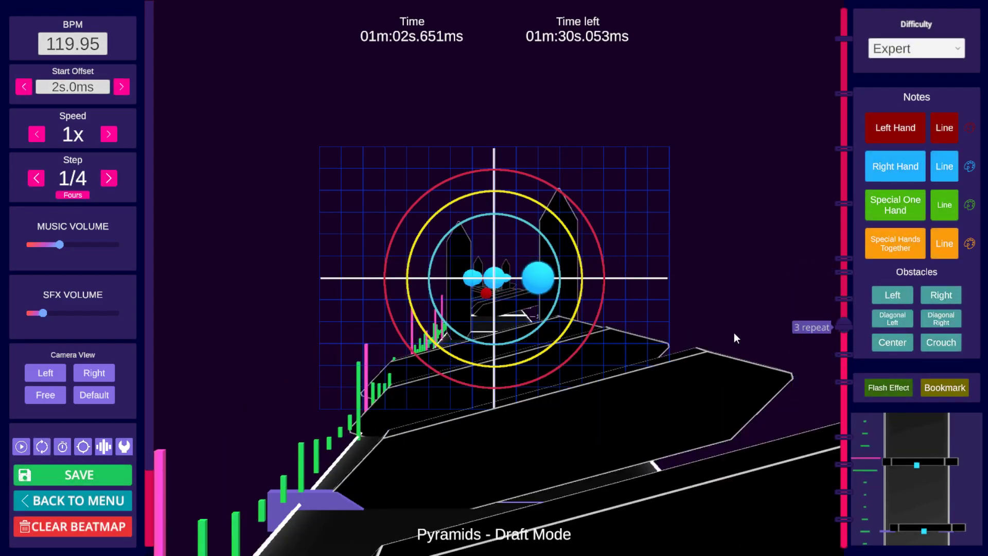
scroll(695, 337, "down", 4)
scroll(654, 342, "down", 5)
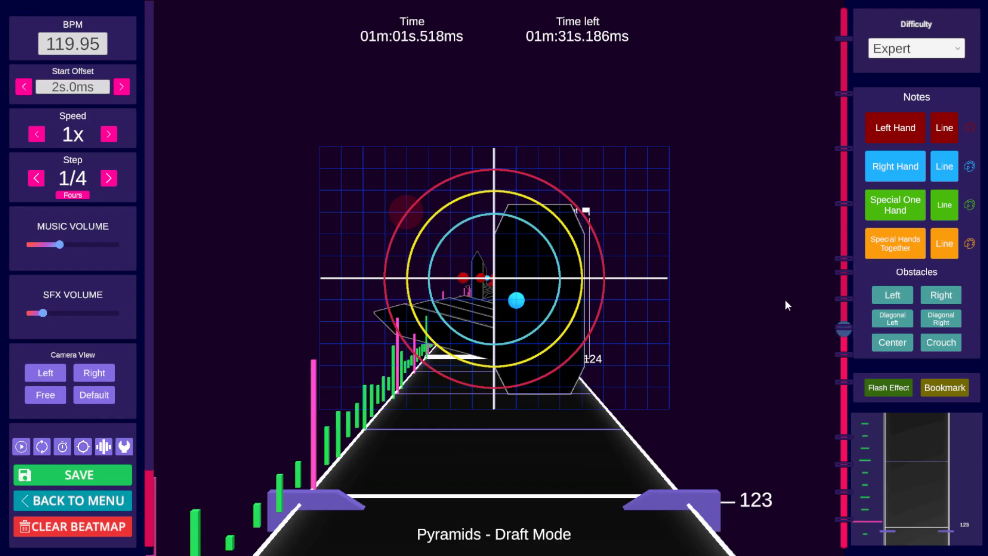
key("space")
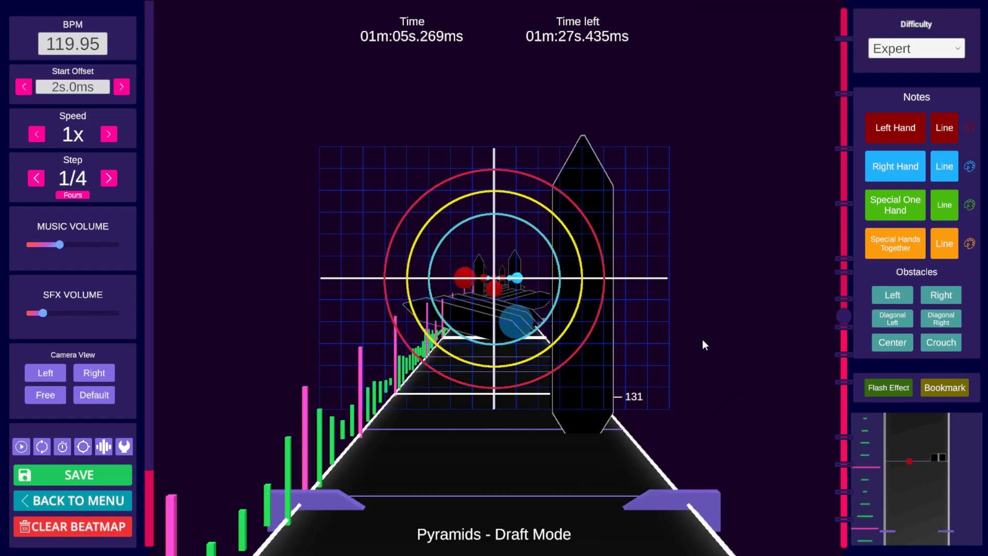
scroll(615, 377, "up", 7)
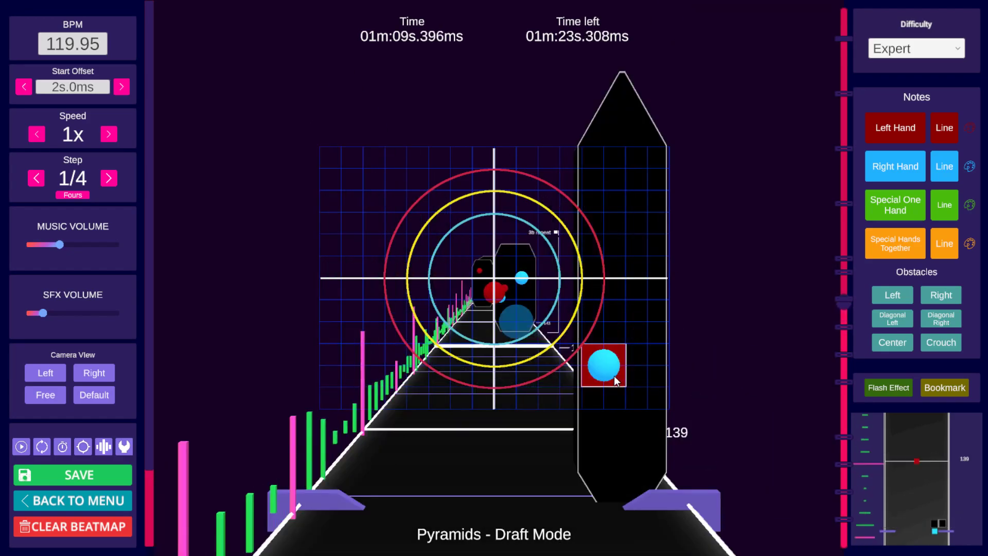
scroll(610, 371, "down", 5)
scroll(609, 371, "up", 19)
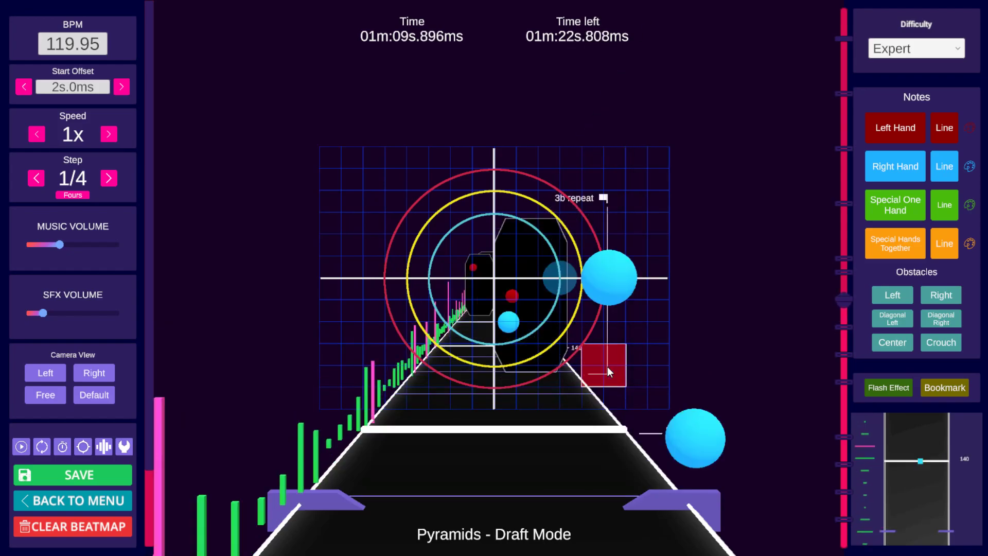
Step: Play and step through beats 154 to 157 around the 4 bookmark to review the right-hand notes
scroll(618, 376, "up", 20)
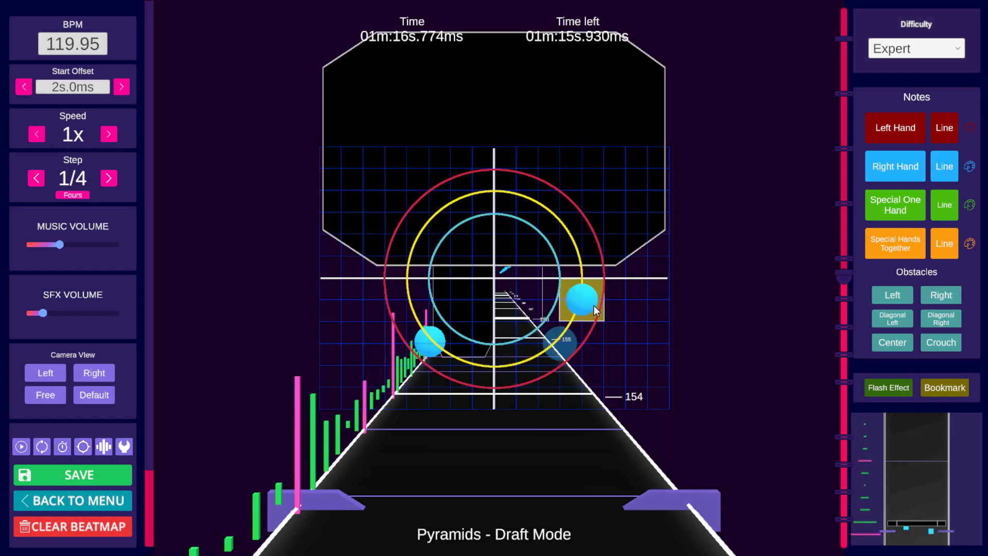
scroll(600, 305, "up", 10)
scroll(604, 304, "down", 2)
scroll(603, 303, "down", 6)
scroll(604, 304, "up", 5)
key("space")
key("space")
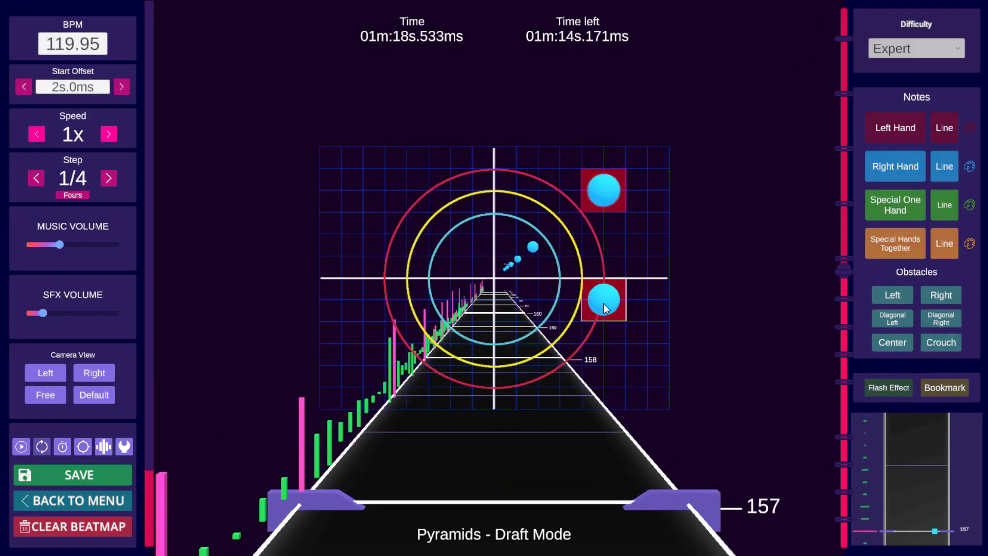
scroll(605, 293, "down", 12)
key("space")
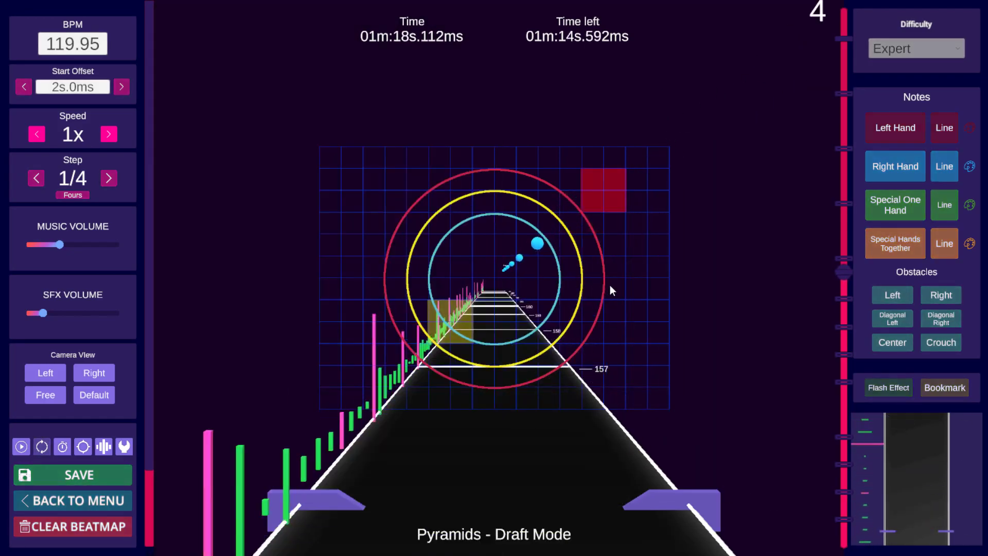
key("space")
scroll(611, 284, "down", 6)
key("space")
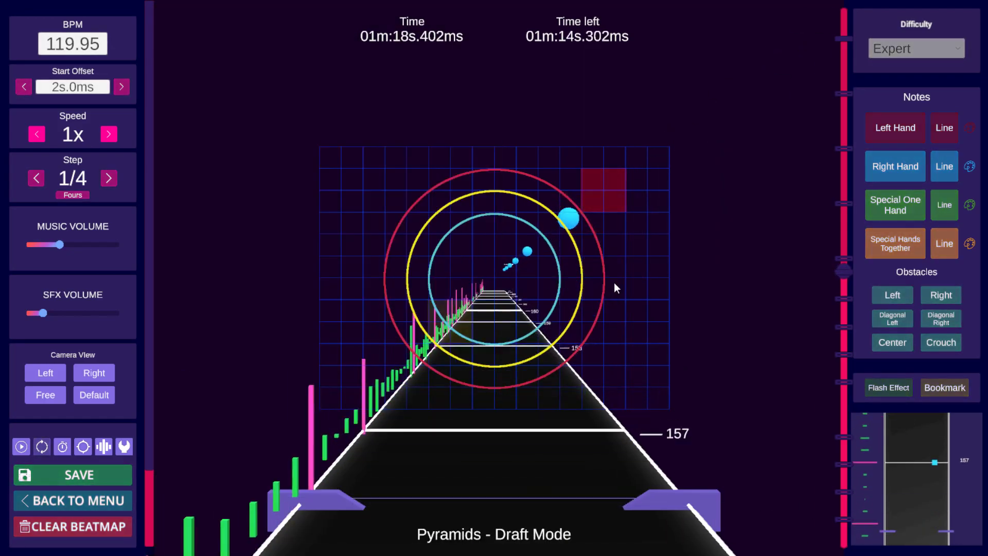
key("space")
Step: Delete the right-hand note just right of centre at beat 156 by the 4 bookmark
scroll(615, 285, "down", 11)
scroll(618, 287, "up", 4)
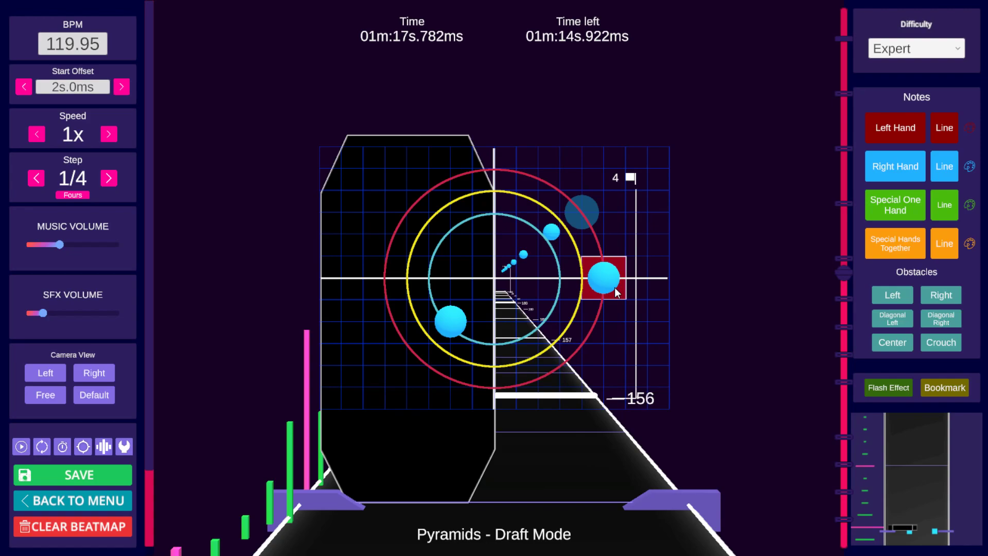
left_click(615, 288)
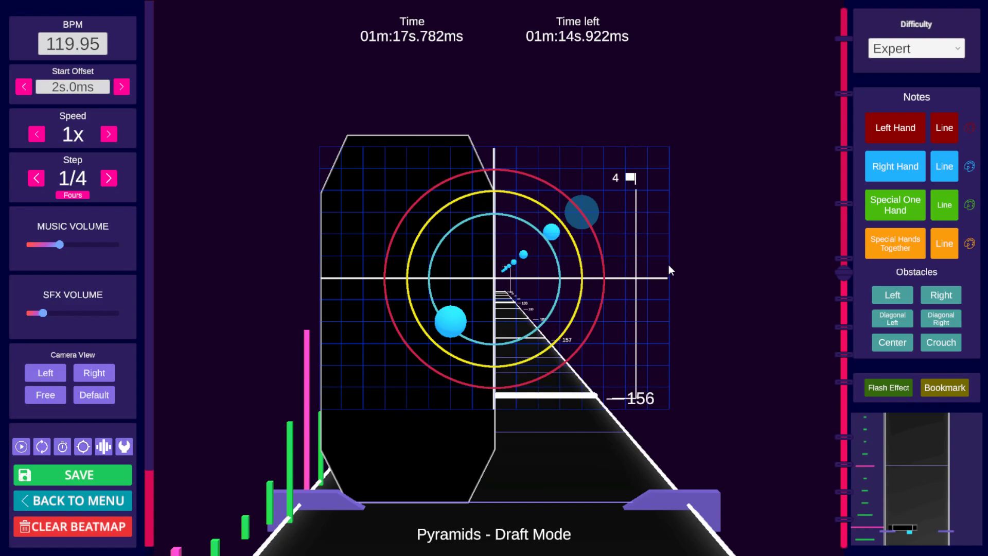
Step: Step back and forth around beat 156 to review the remaining notes at the 4 bookmark
scroll(674, 265, "up", 2)
scroll(676, 265, "down", 2)
scroll(687, 262, "up", 2)
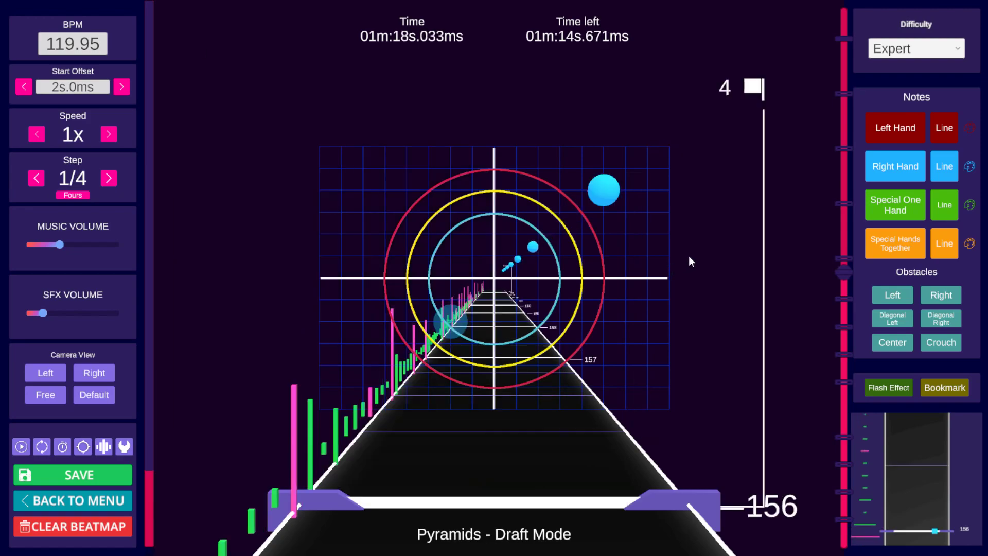
scroll(689, 258, "down", 2)
scroll(688, 259, "up", 6)
scroll(687, 258, "down", 4)
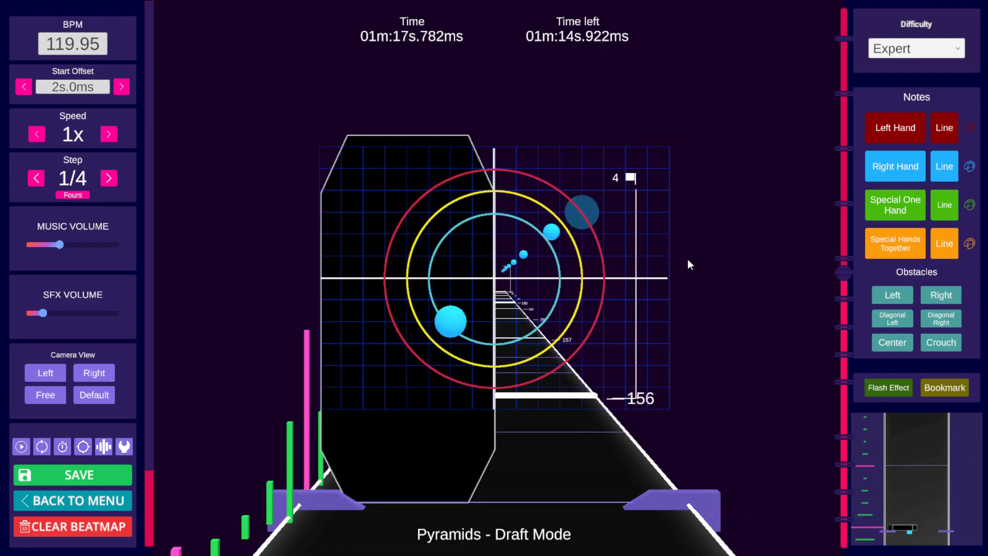
scroll(687, 258, "up", 1)
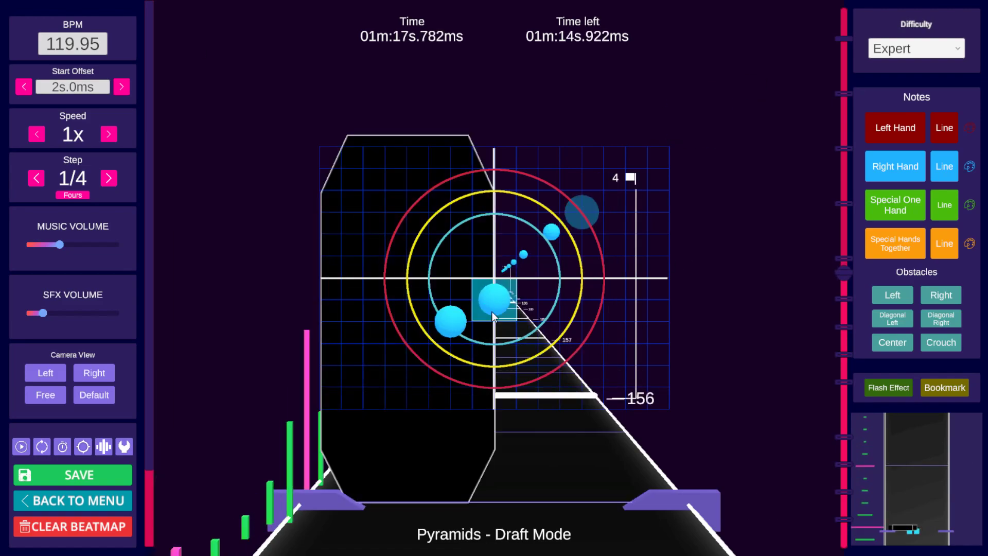
scroll(648, 297, "down", 4)
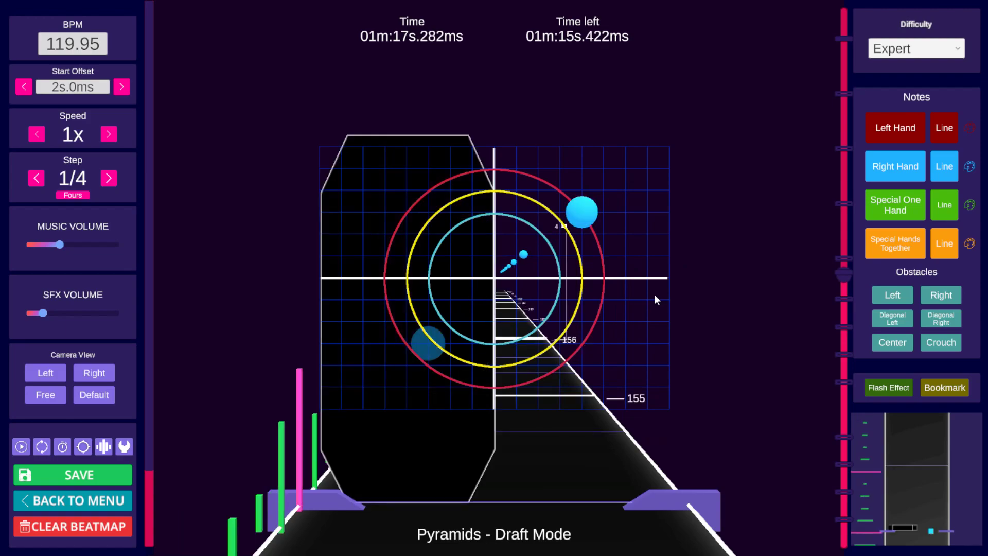
scroll(656, 294, "up", 6)
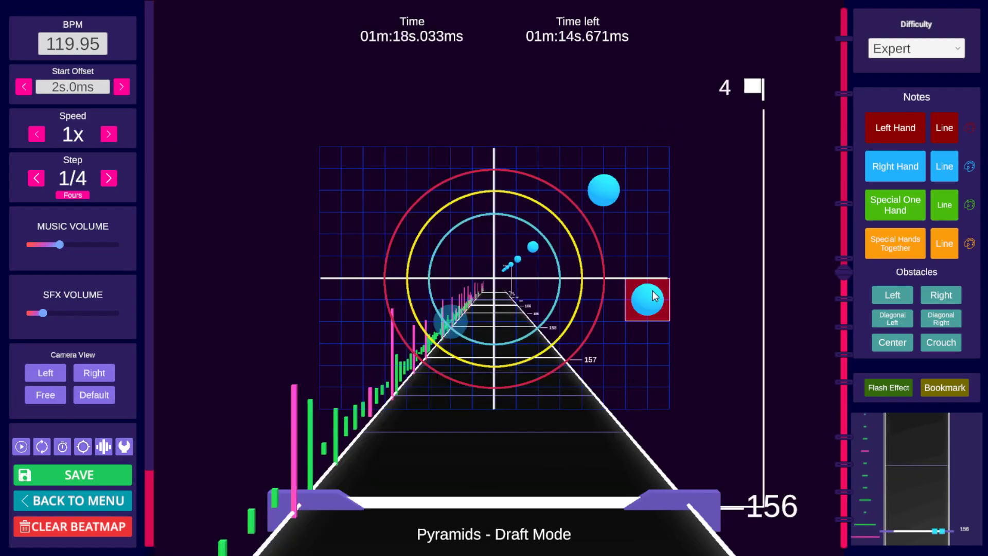
scroll(672, 284, "down", 5)
scroll(670, 284, "up", 3)
scroll(670, 284, "down", 3)
scroll(668, 283, "up", 6)
scroll(668, 288, "down", 4)
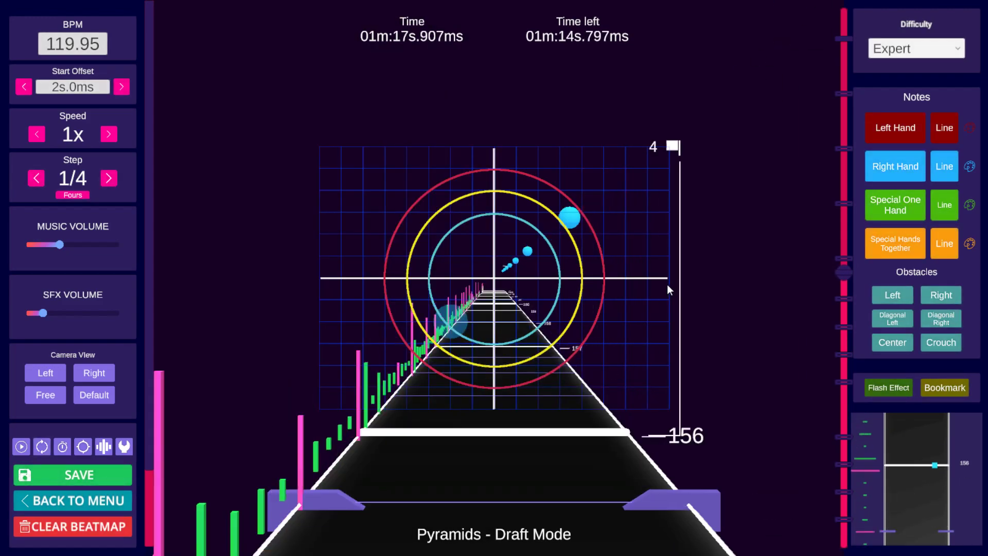
scroll(665, 288, "up", 3)
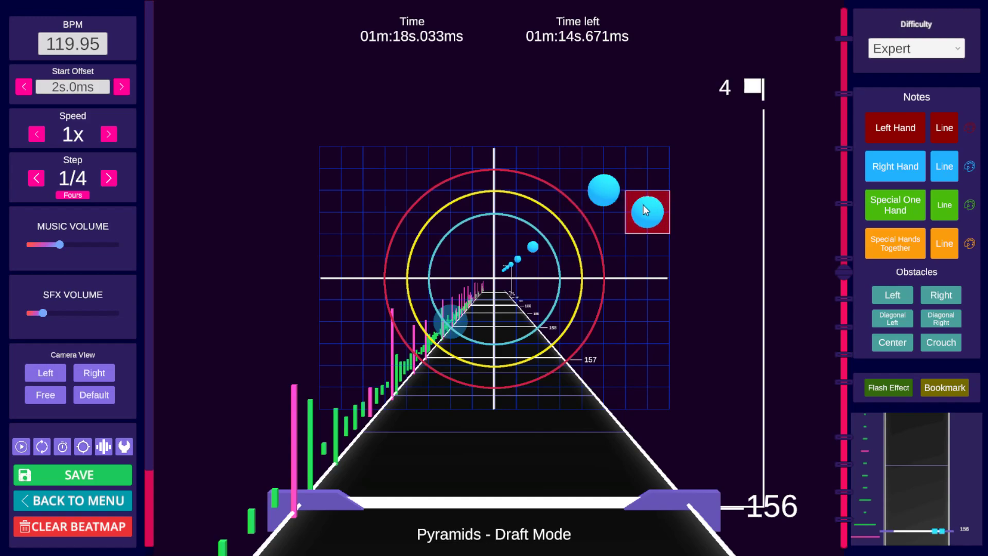
scroll(645, 226, "down", 3)
scroll(645, 226, "up", 1)
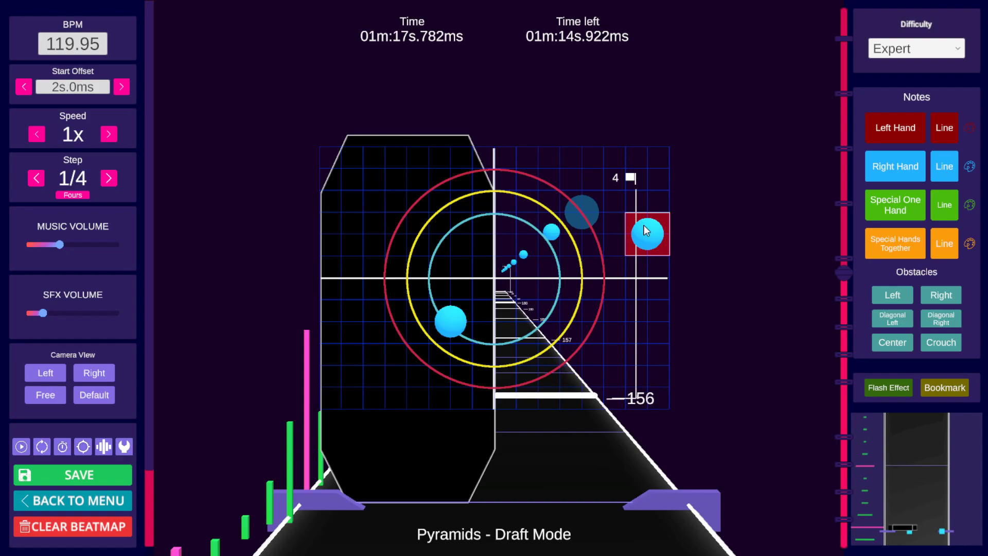
scroll(647, 231, "up", 2)
scroll(646, 231, "down", 2)
scroll(646, 232, "up", 1)
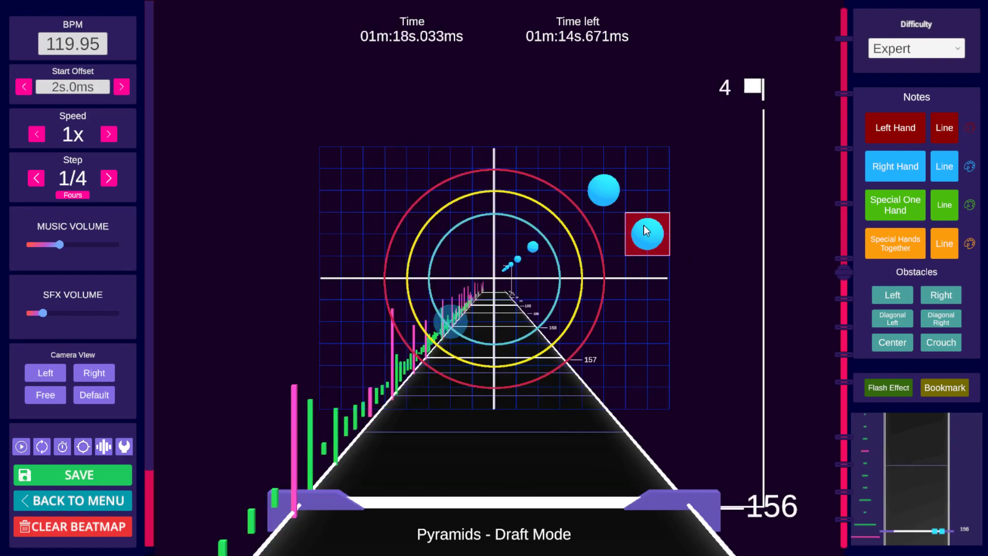
scroll(646, 231, "down", 1)
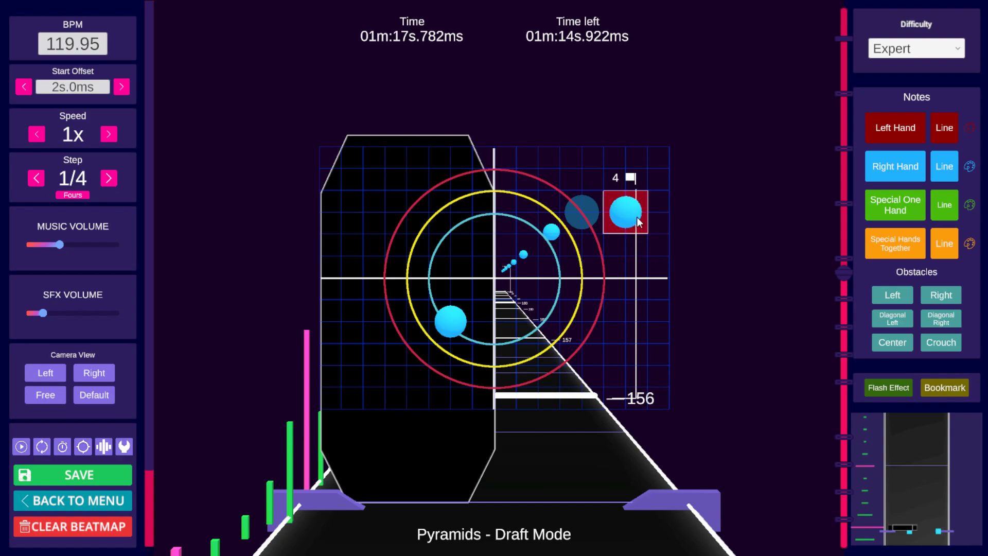
left_click(893, 296)
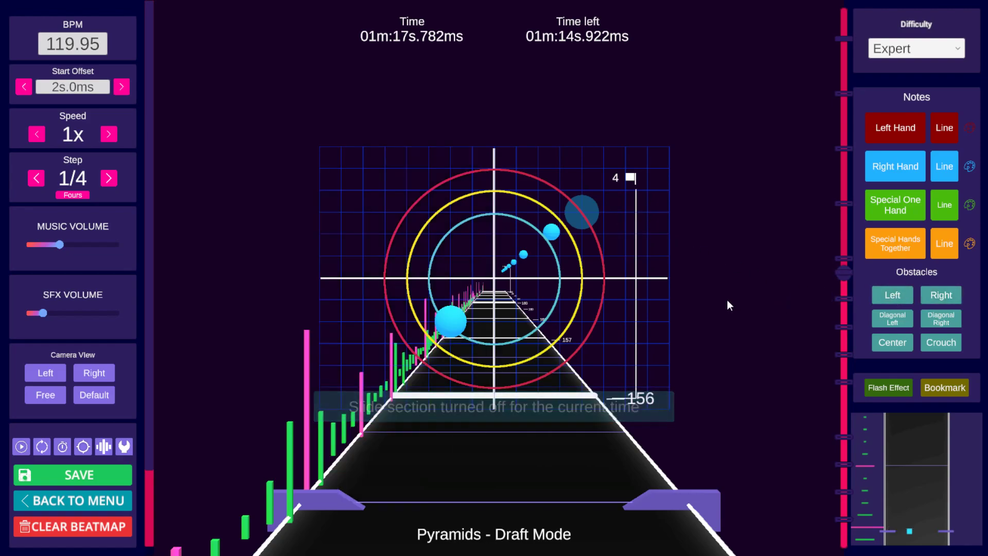
key("ctrl+z")
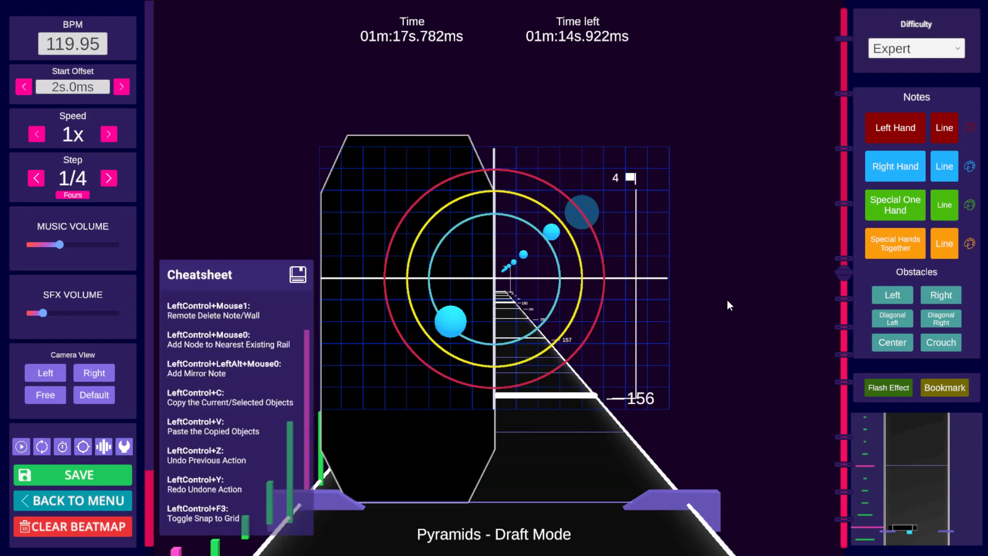
Step: Save the map, then copy the notes and wall at beat 156 and paste them one quarter step later
key("ctrl+c")
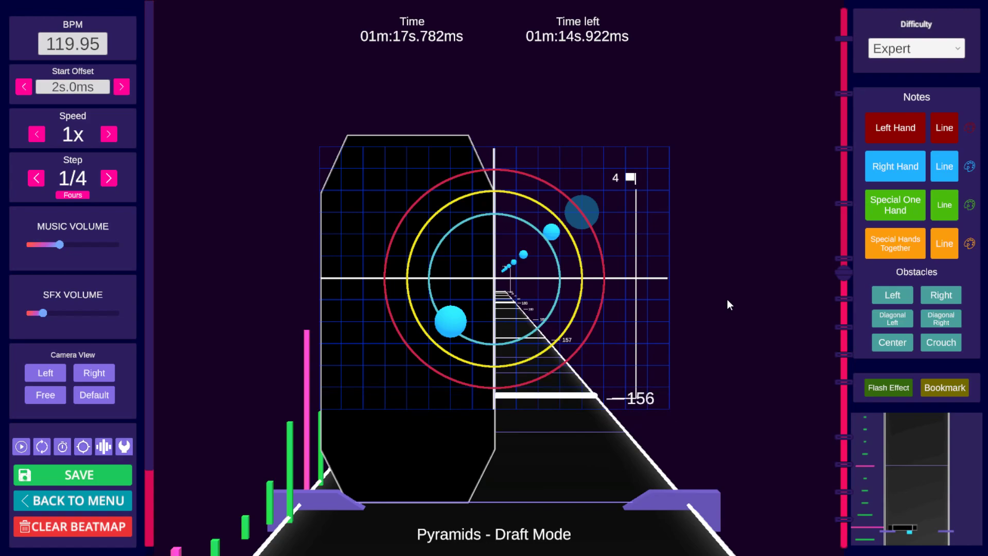
key("ctrl+s")
left_click(624, 304)
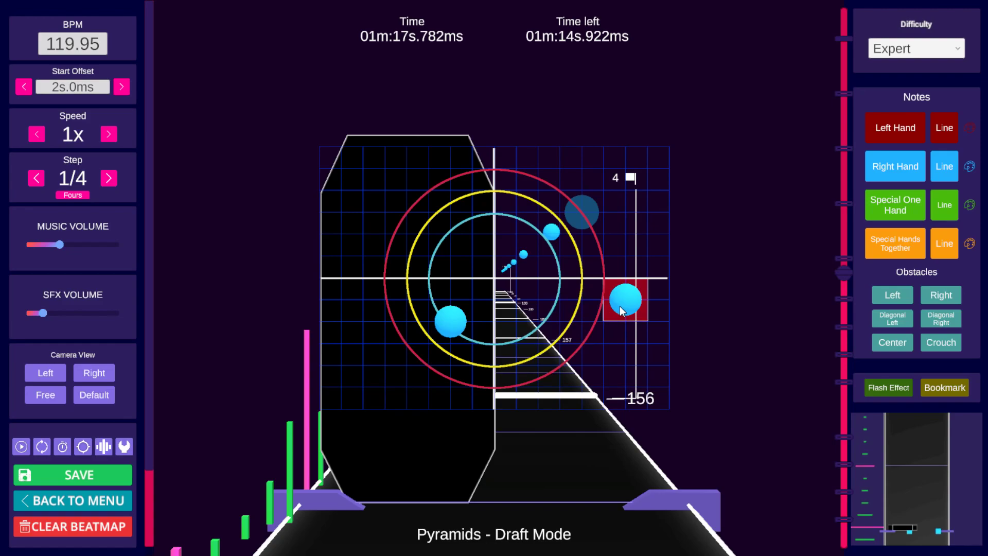
scroll(620, 306, "down", 2)
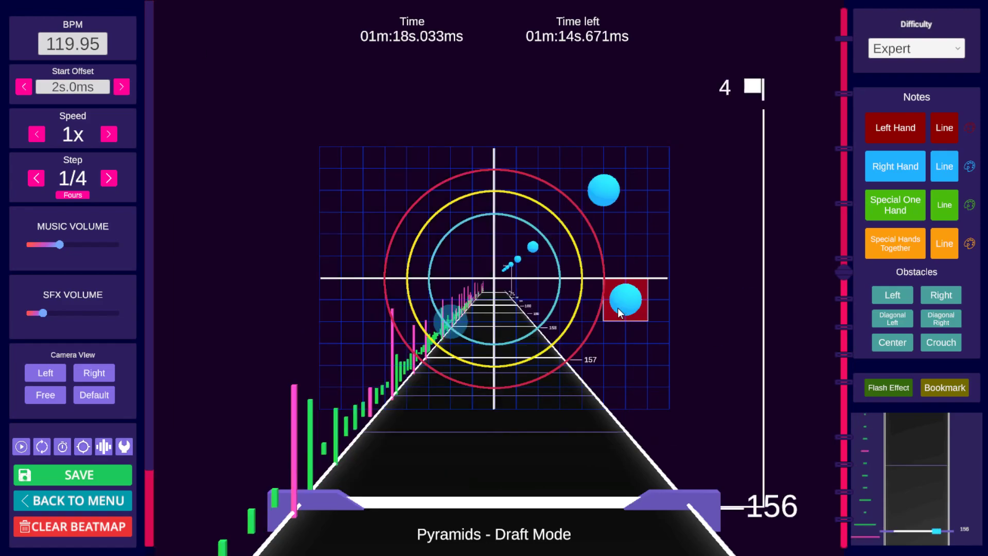
key("ctrl+v")
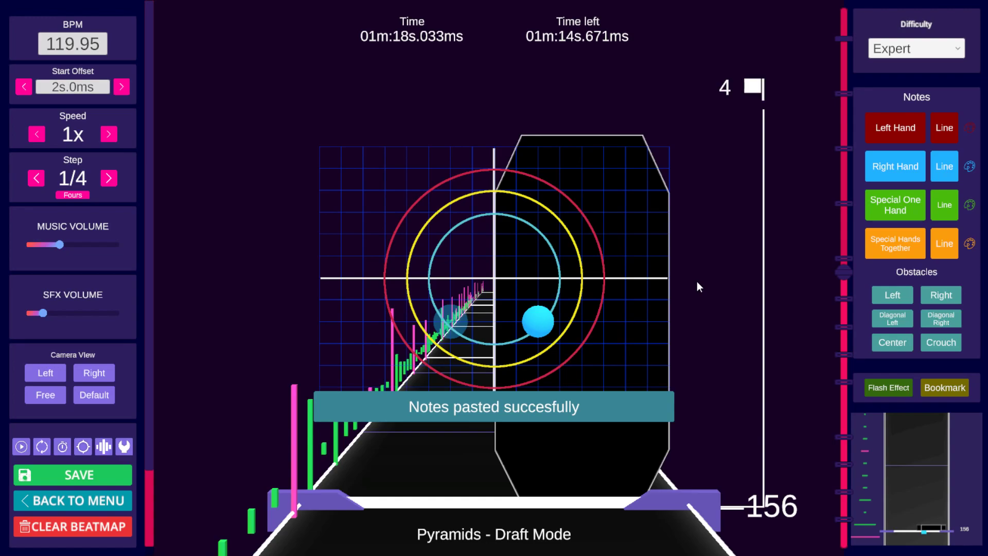
Step: Turn the pasted note just right of centre one step after beat 156 into a left-hand note
key("ctrl")
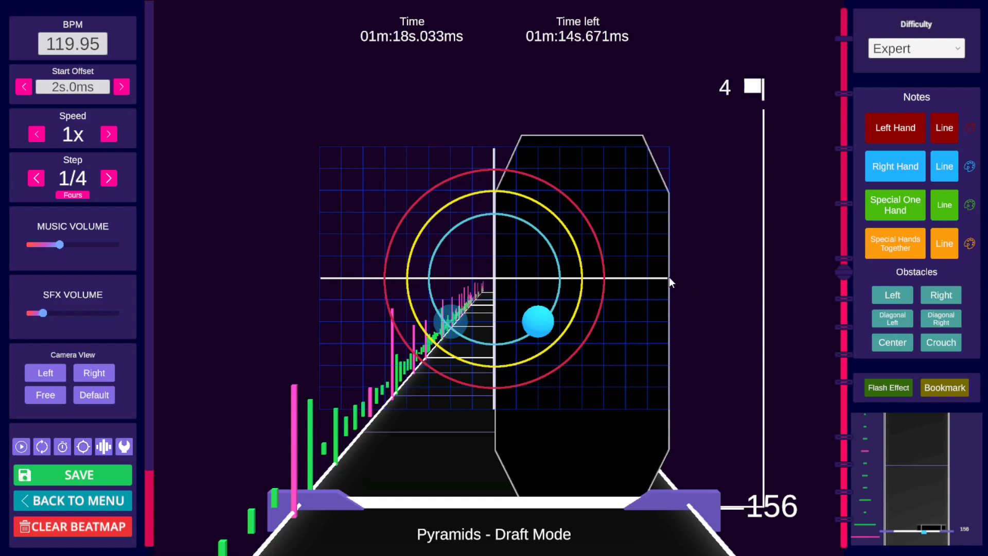
scroll(668, 275, "up", 2)
scroll(668, 275, "down", 2)
left_click(640, 296)
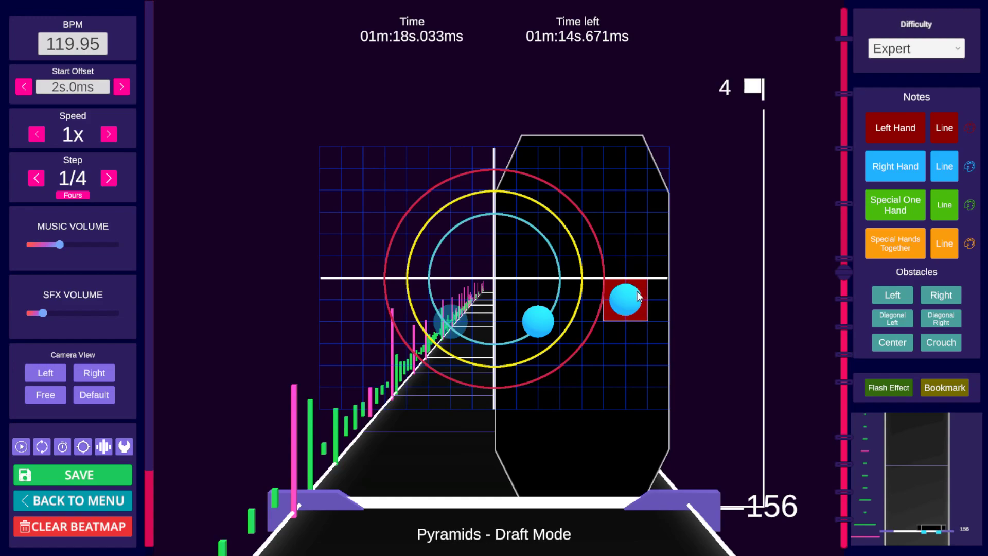
left_click(902, 160)
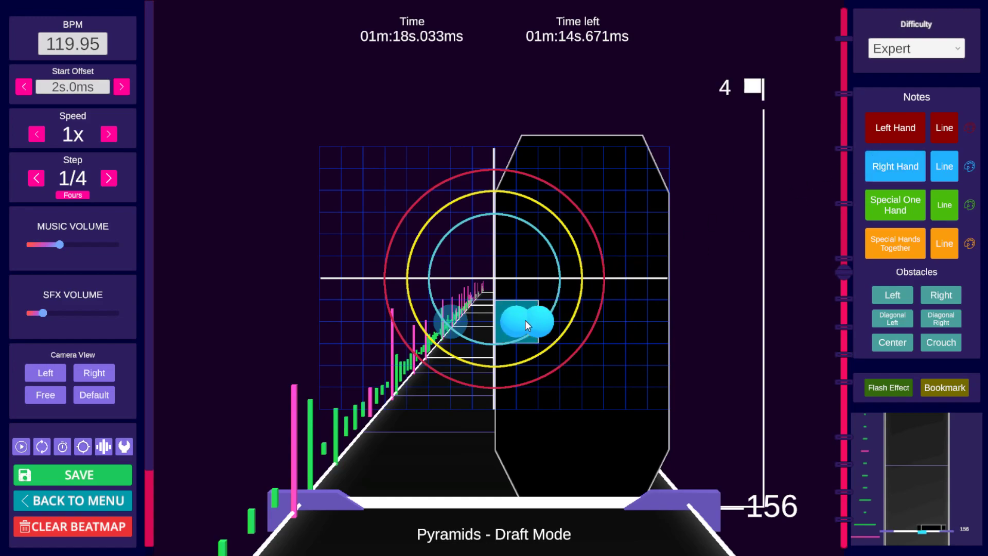
left_click(878, 135)
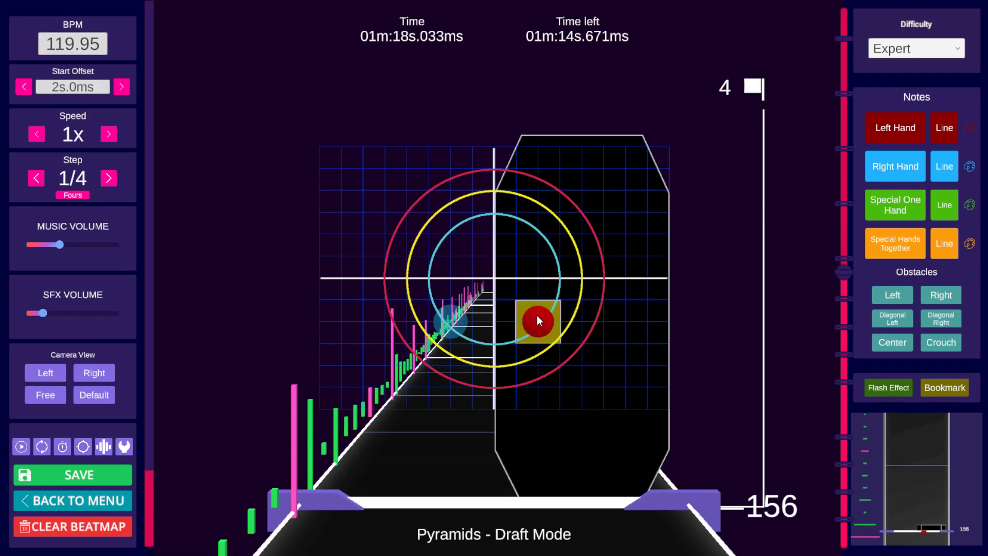
Step: Remove the left wall at beat 156 by the 4 bookmark
scroll(689, 267, "up", 4)
scroll(688, 267, "down", 2)
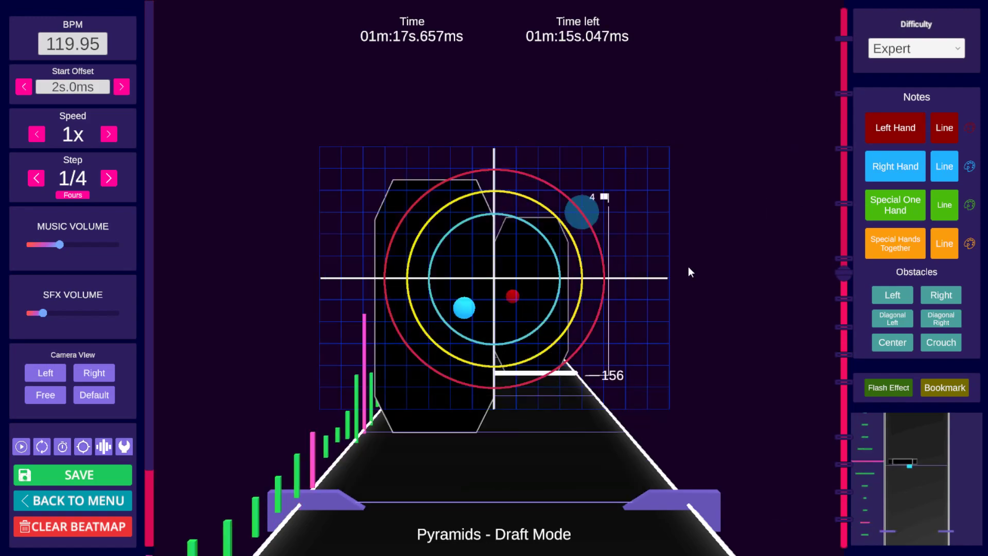
left_click(880, 294)
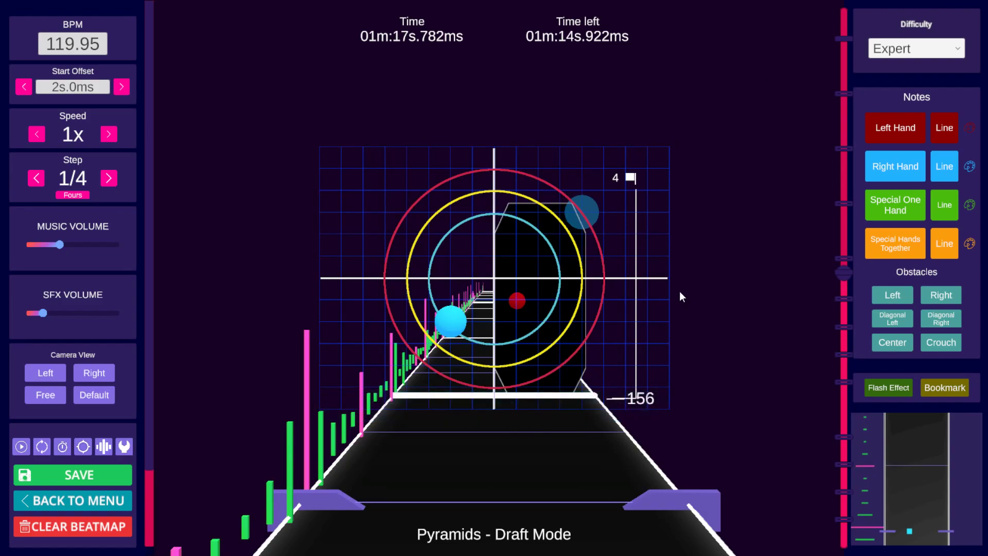
Step: Select the low note left of centre at beat 156, copy it and paste it one quarter step later
scroll(680, 291, "up", 2)
scroll(678, 291, "down", 2)
scroll(662, 298, "up", 6)
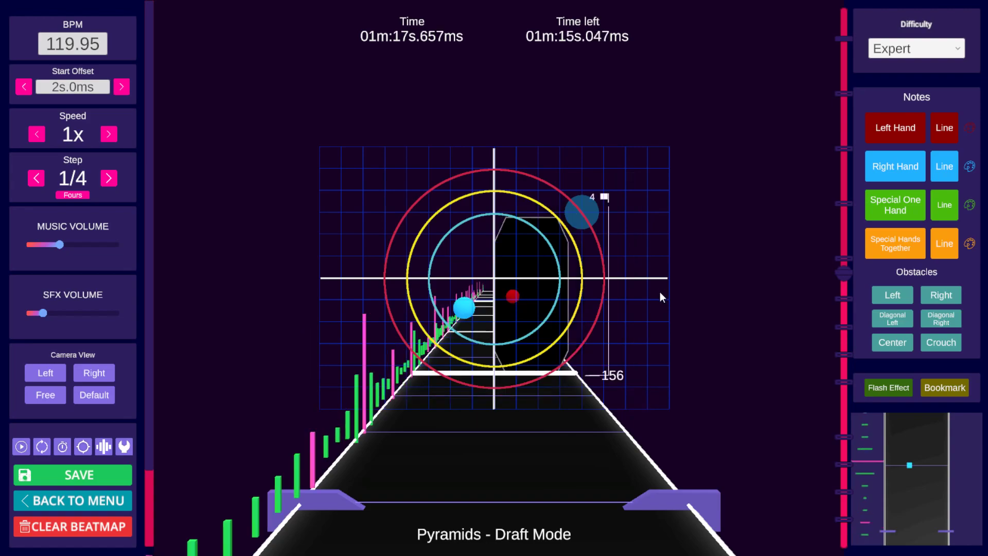
scroll(659, 298, "down", 2)
scroll(653, 292, "up", 4)
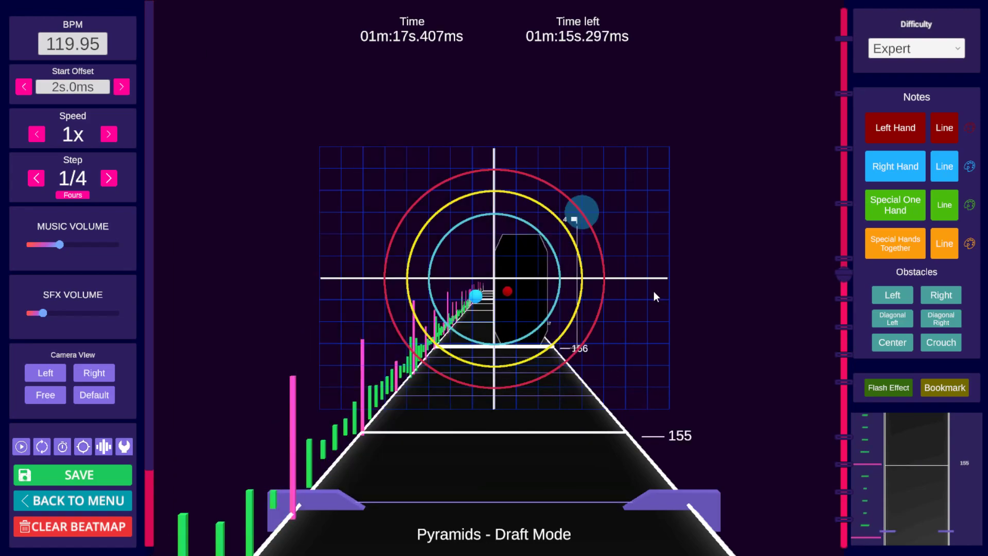
left_click(652, 292)
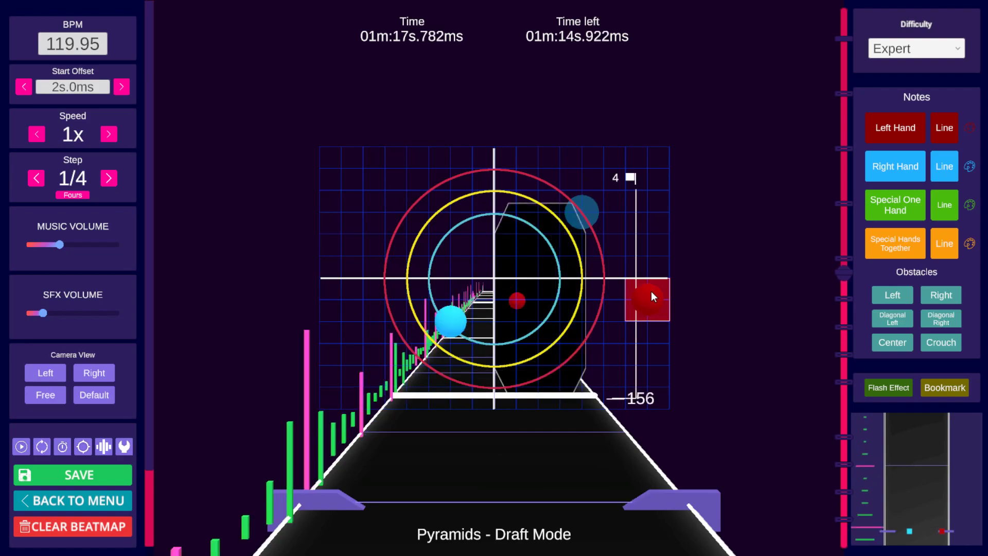
left_click(456, 321, "shift")
left_click(455, 320, "shift")
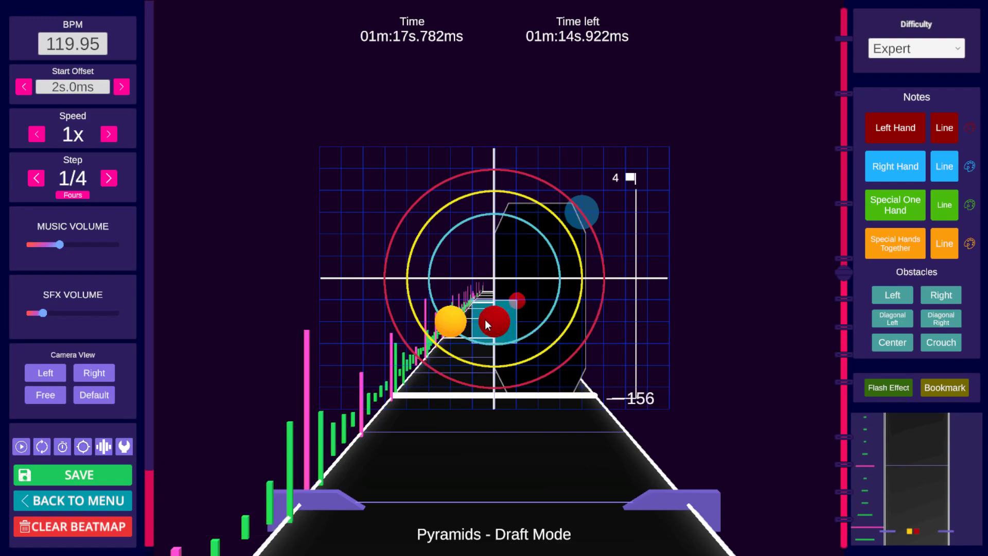
left_click(458, 319, "shift")
scroll(658, 277, "up", 2)
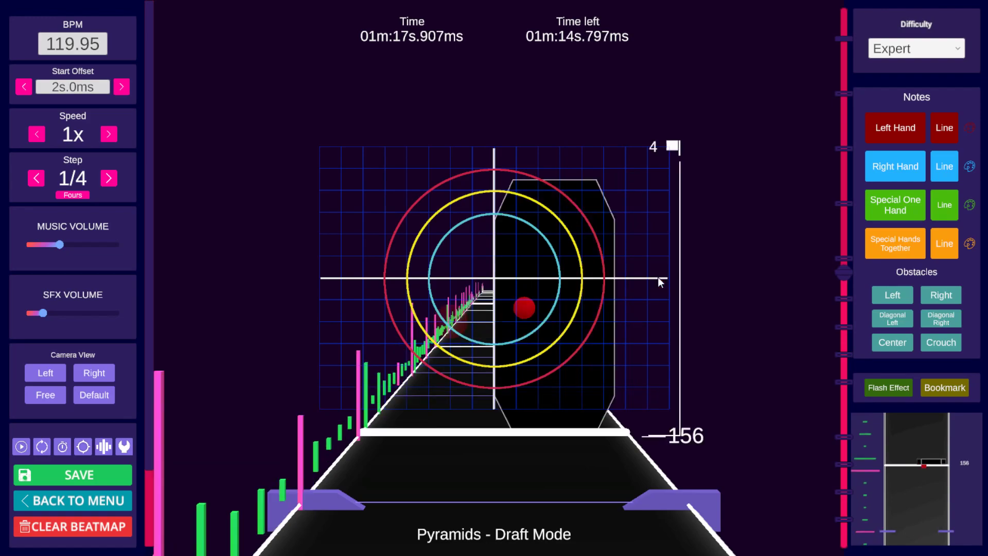
key("ctrl+c")
scroll(657, 283, "up", 4)
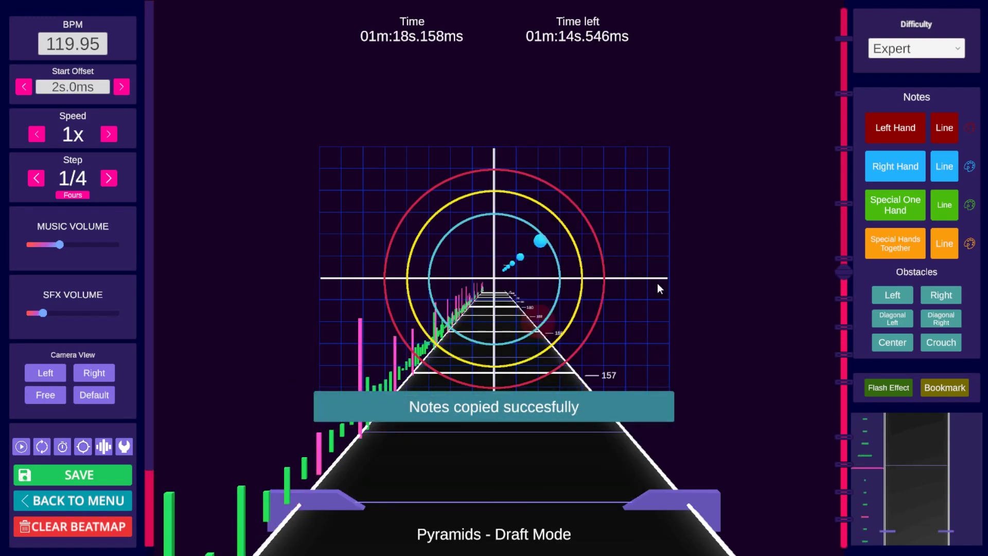
key("ctrl+v")
scroll(715, 269, "down", 9)
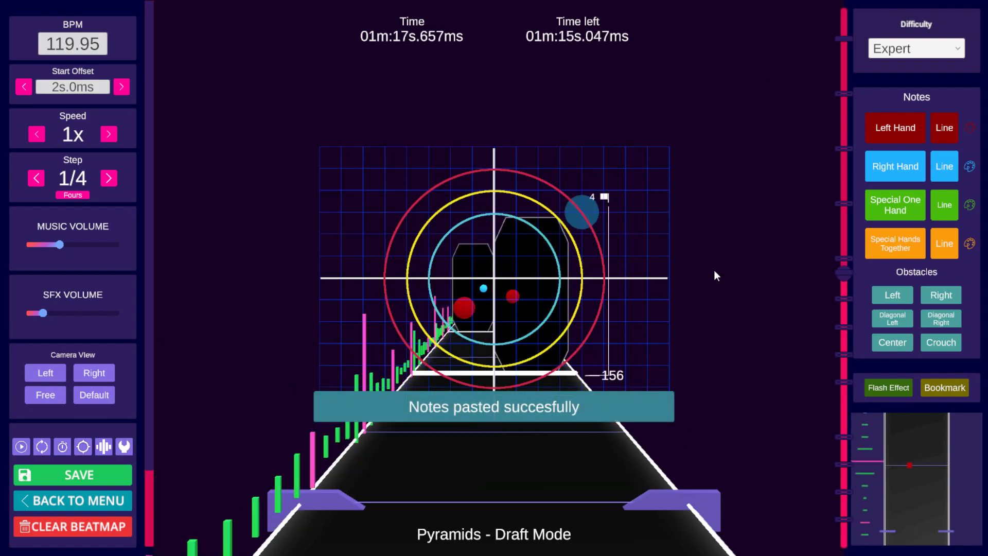
Step: Copy the notes and wall at beat 157 and paste them at beat 158
scroll(713, 273, "up", 4)
scroll(713, 275, "up", 5)
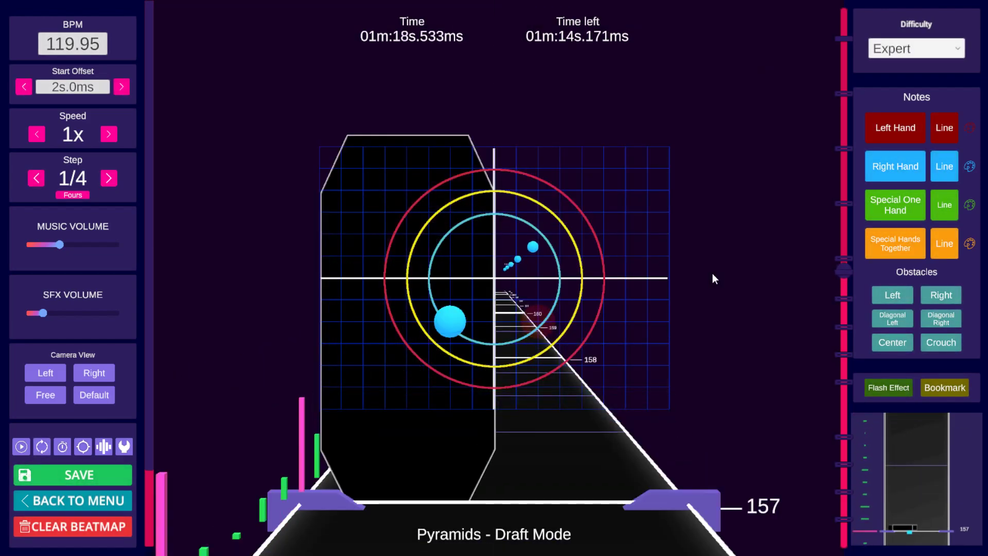
scroll(713, 275, "down", 5)
scroll(713, 273, "up", 2)
scroll(712, 273, "up", 3, "shift")
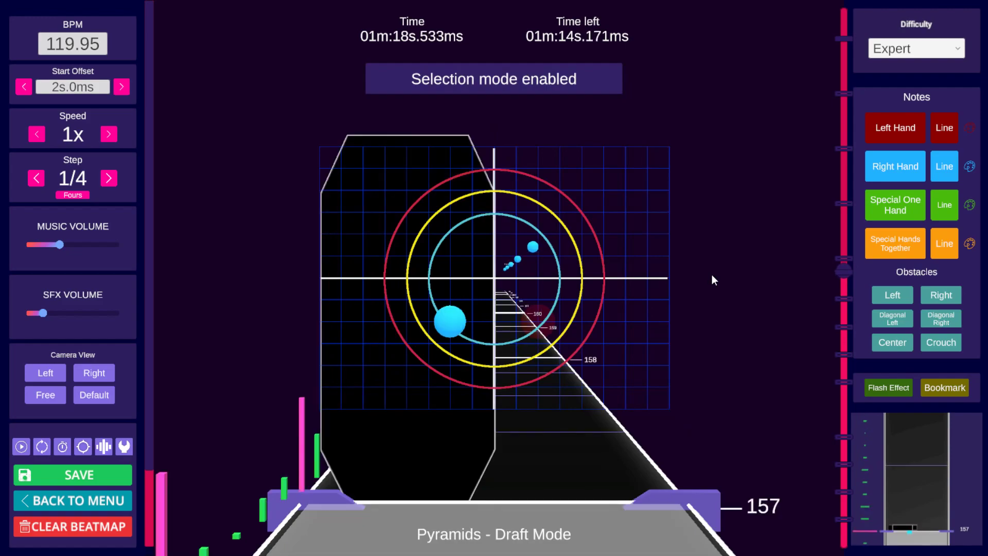
key("ctrl+c")
scroll(713, 274, "up", 3)
scroll(773, 260, "up", 1)
key("ctrl+v")
scroll(770, 260, "down", 6)
scroll(753, 262, "up", 2)
scroll(752, 263, "up", 8)
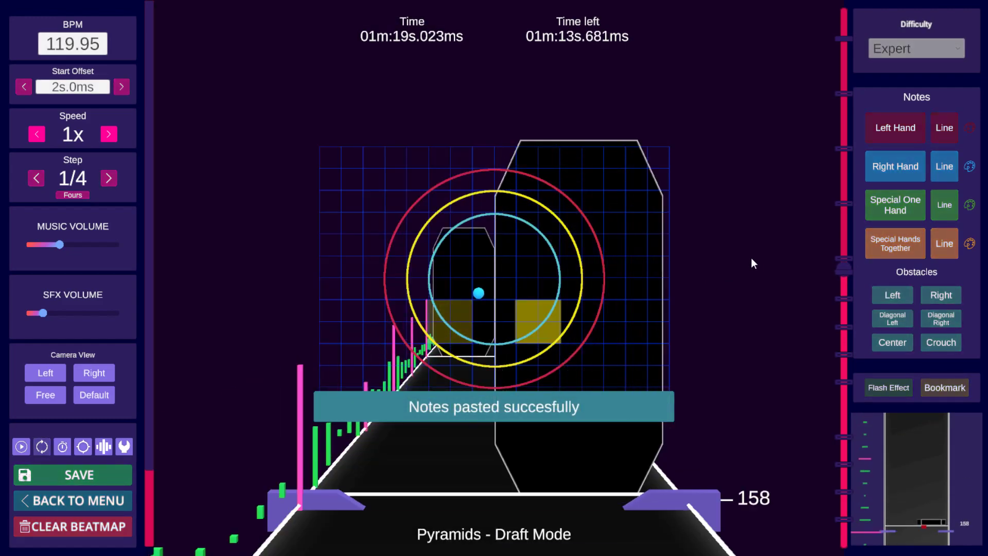
scroll(754, 260, "down", 12)
scroll(764, 258, "down", 6)
scroll(762, 258, "up", 6)
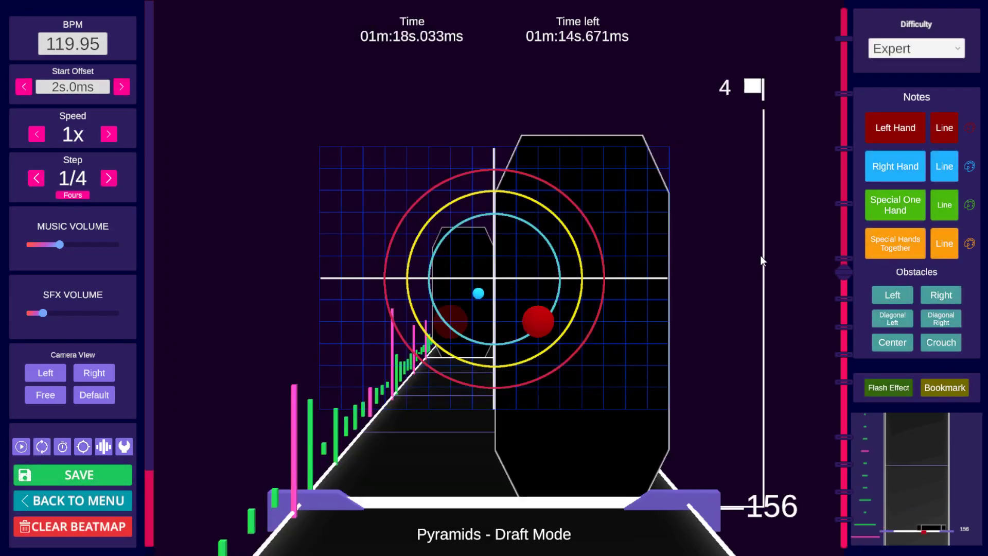
left_click(582, 266)
left_click(583, 245, "alt")
key("alt+e")
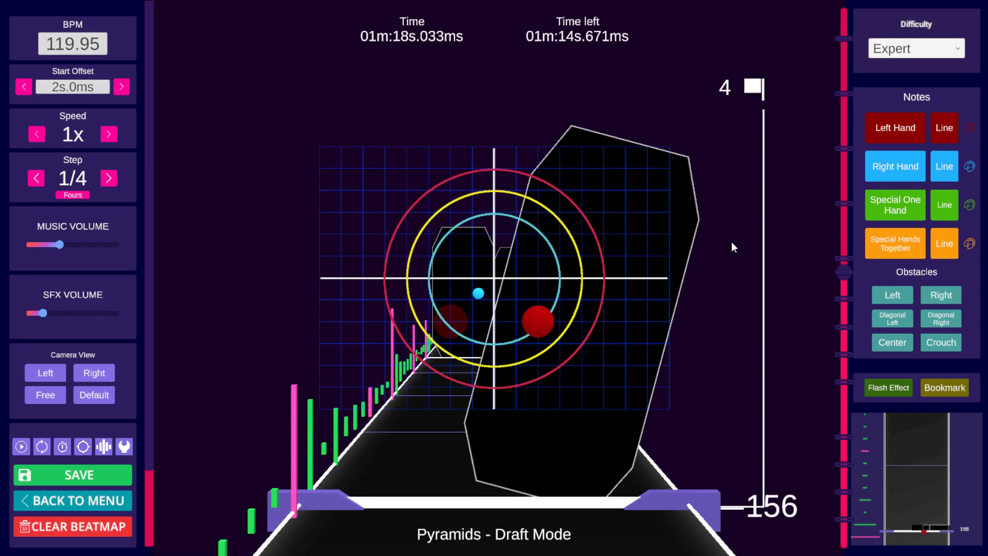
key("alt")
key("alt+q")
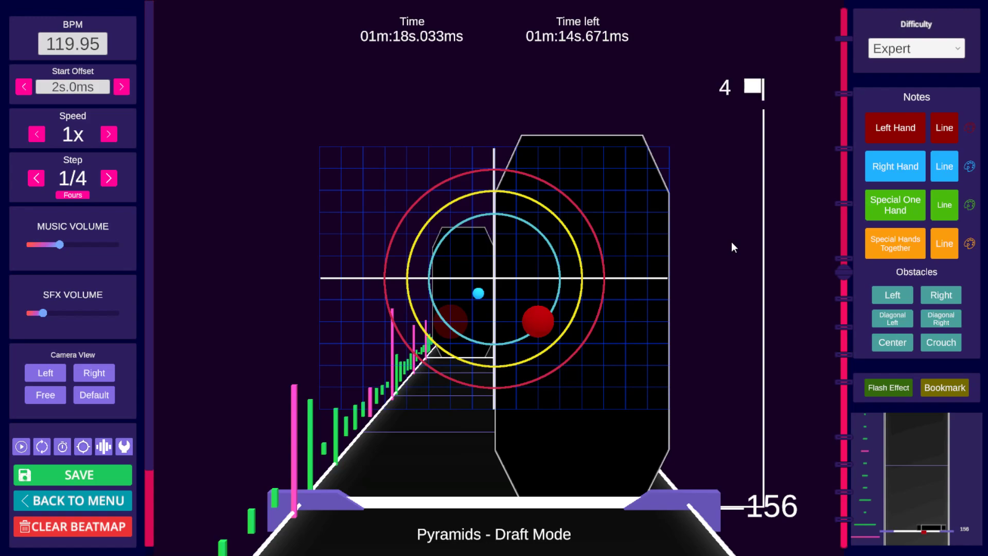
Step: Play a few beats past the 4 bookmark and step back to beat 160 to review the notes
key("space")
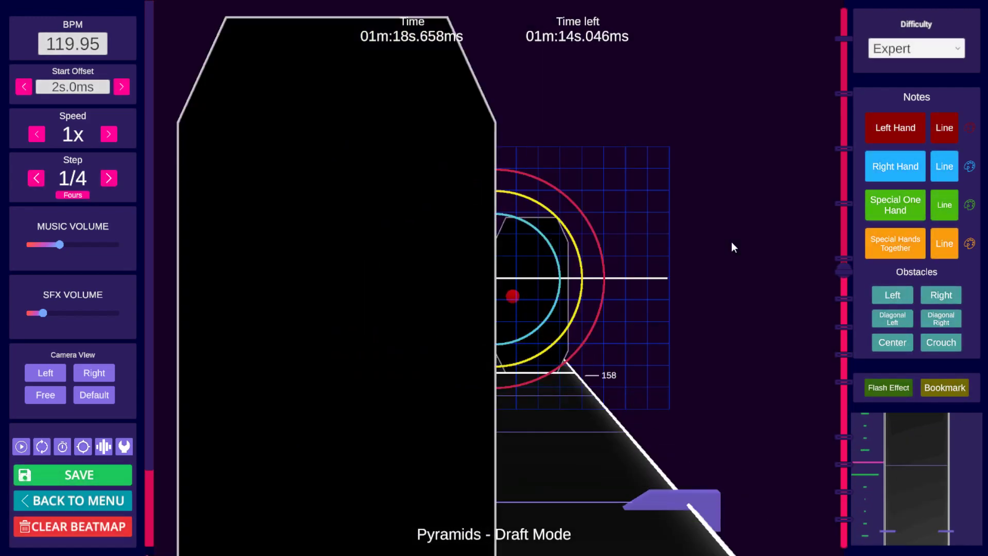
key("space")
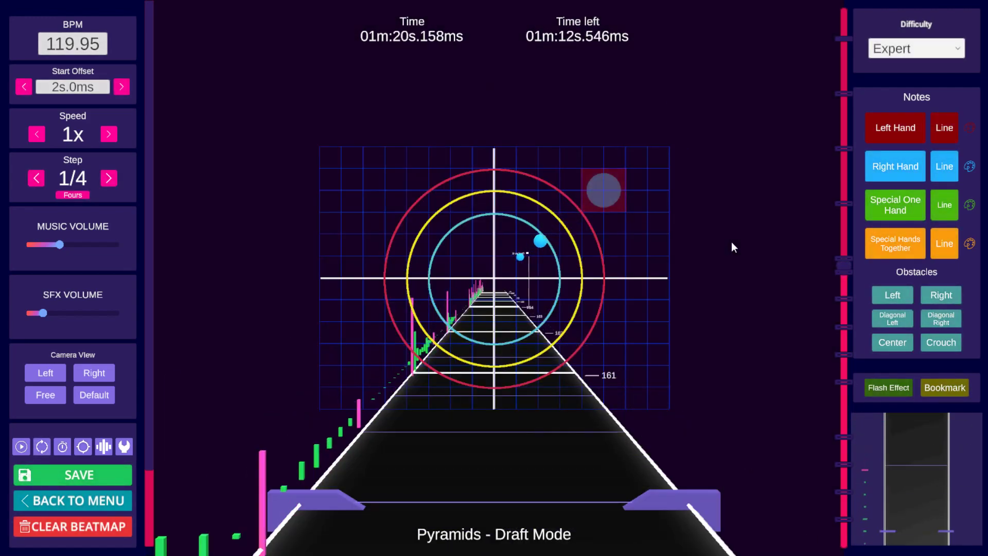
scroll(711, 224, "down", 2)
scroll(712, 225, "up", 2)
scroll(710, 224, "down", 1)
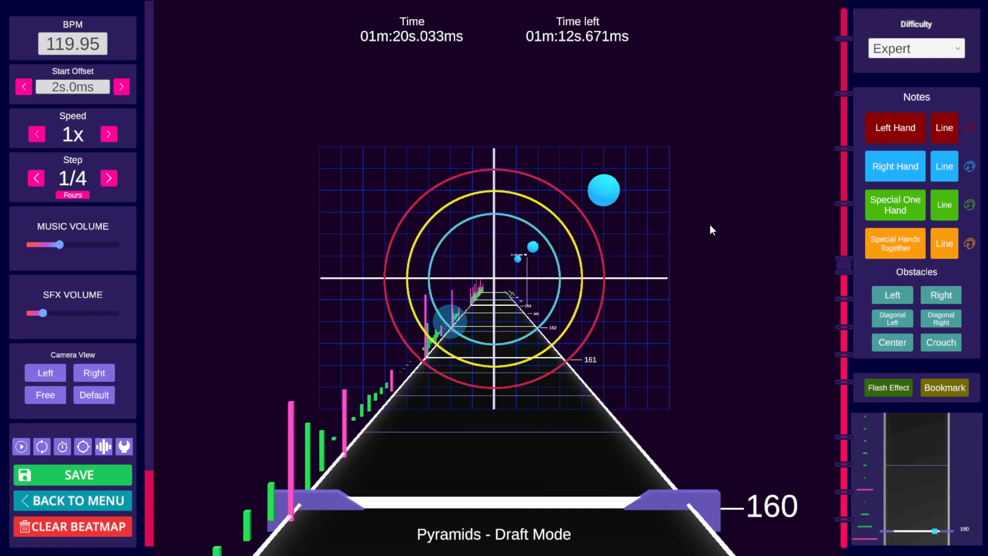
scroll(679, 213, "up", 5)
scroll(675, 209, "down", 1)
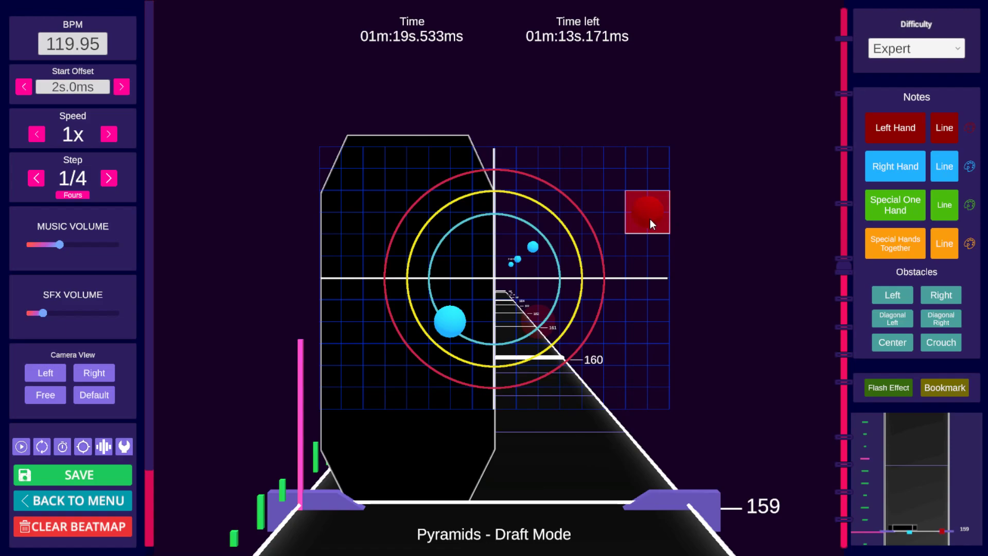
Step: Start a special hands-together section at beat 160 with notes placed right of centre
scroll(650, 219, "down", 3)
scroll(637, 218, "down", 1)
left_click(889, 236)
left_click(613, 193)
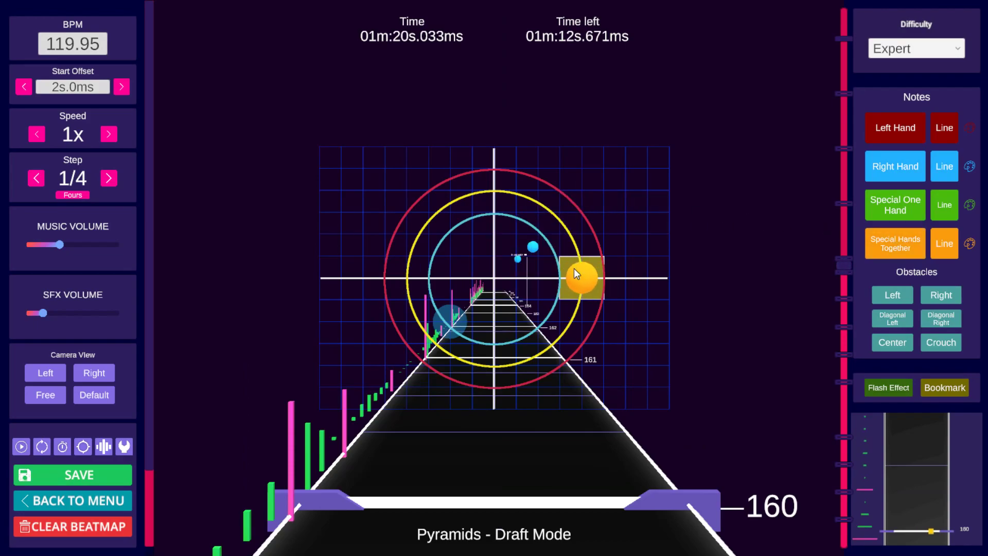
left_click(577, 273)
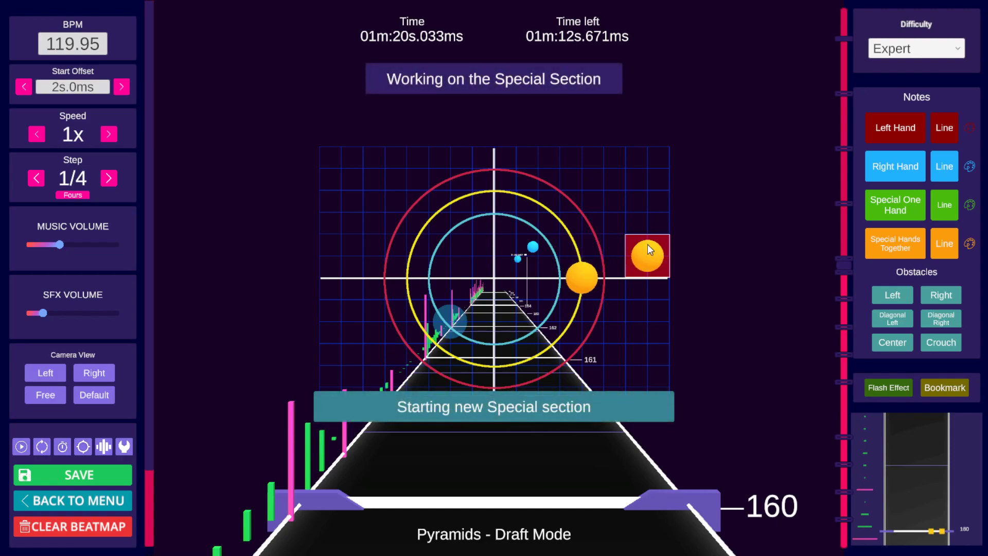
left_click(651, 260)
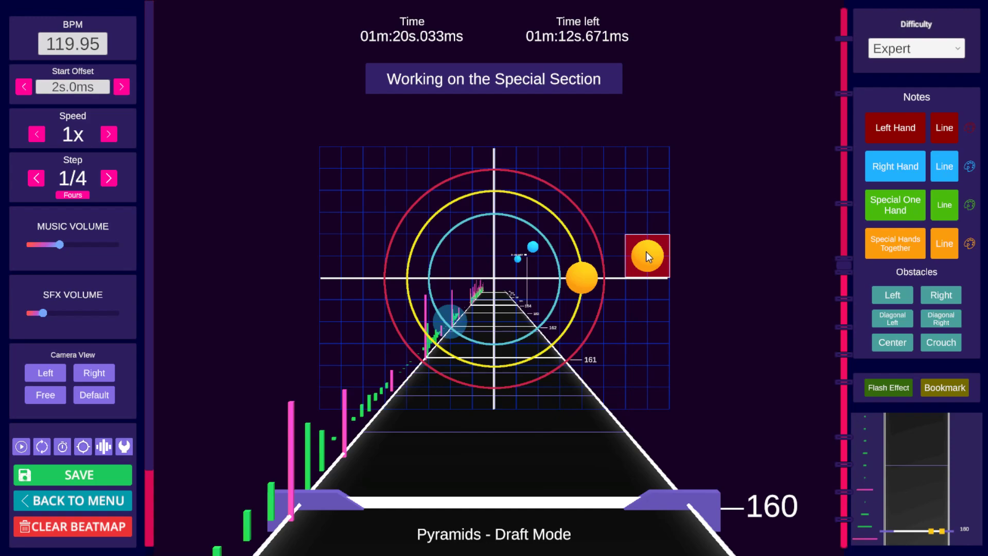
Step: Step ahead and add further special hands-together notes left and right of centre around beat 162
key("space")
key("space")
left_click(610, 196)
left_click(409, 279)
key("space")
key("space")
left_click(610, 194)
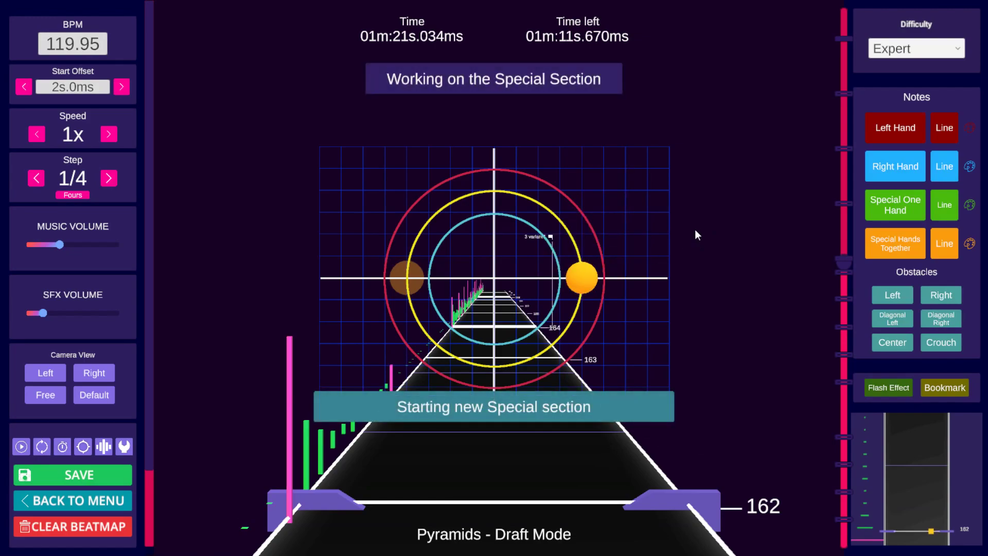
Step: Play the stretch after beat 162 and step through it to review the special hands-together notes
scroll(697, 221, "up", 8)
key("space")
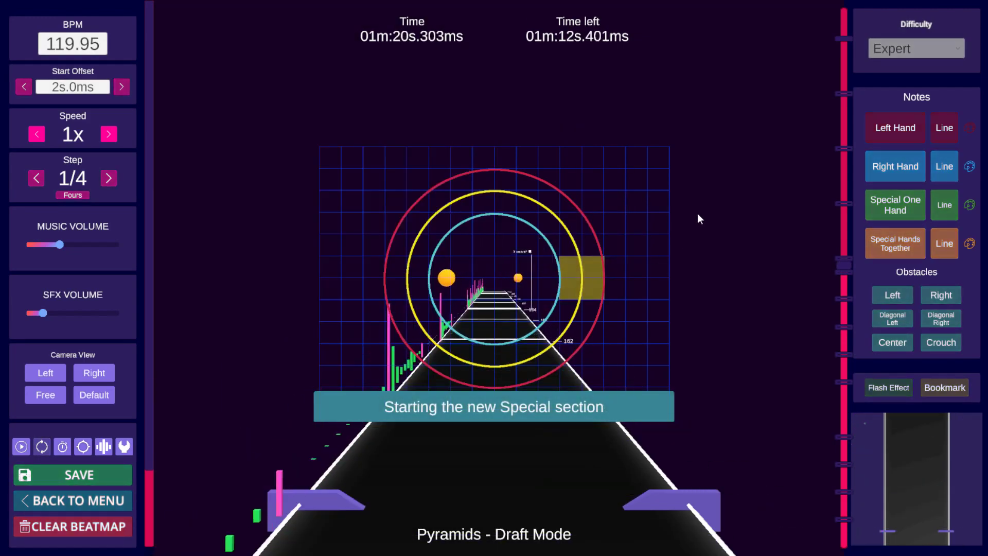
key("space")
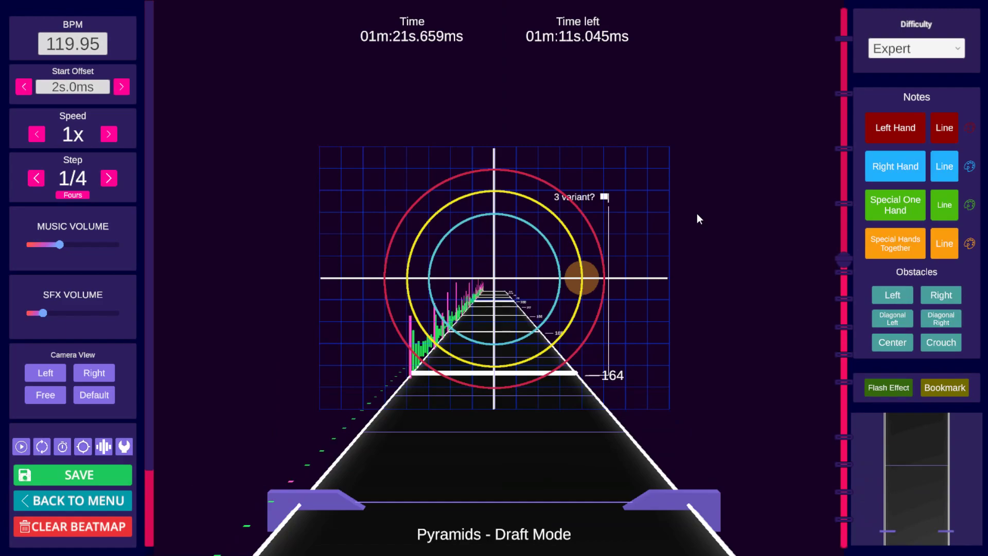
scroll(697, 213, "down", 3)
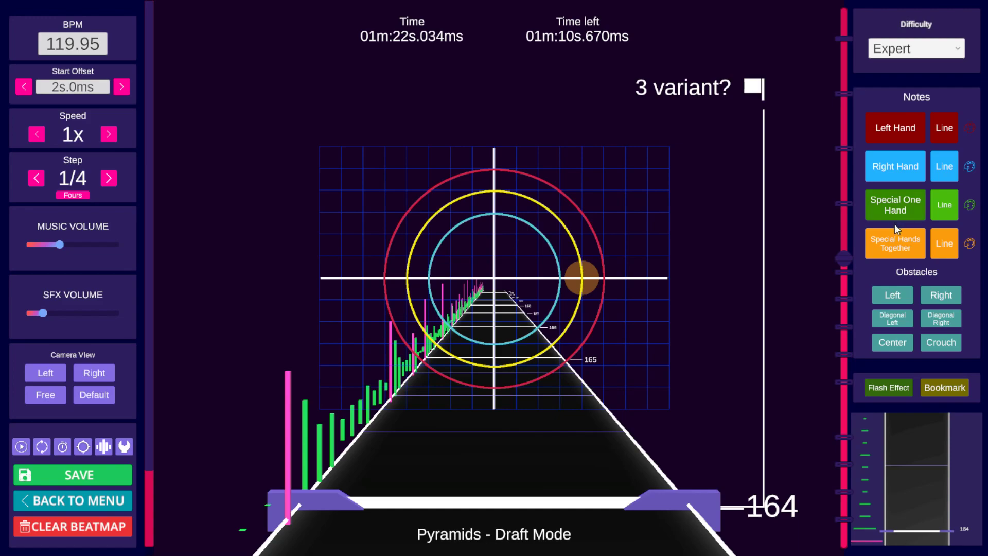
key("space")
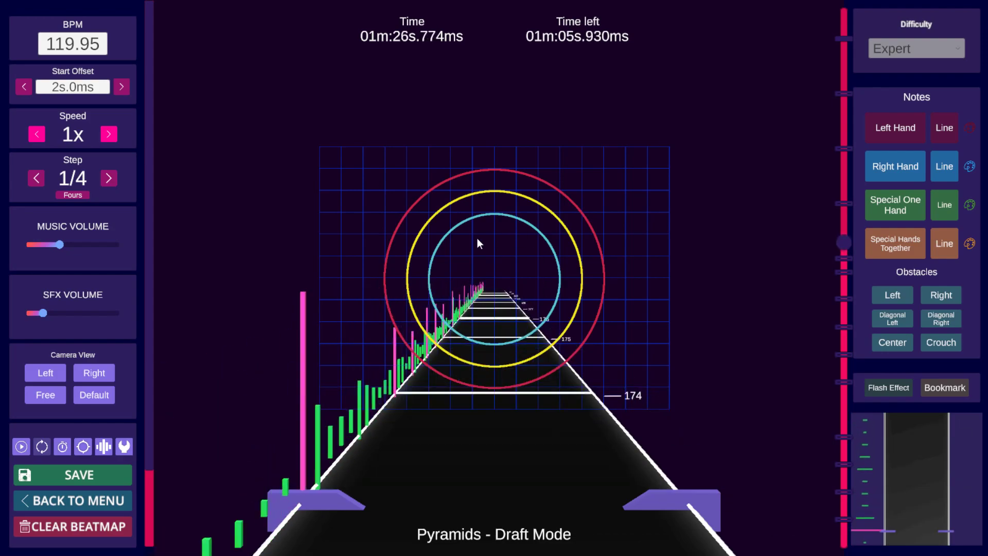
key("space")
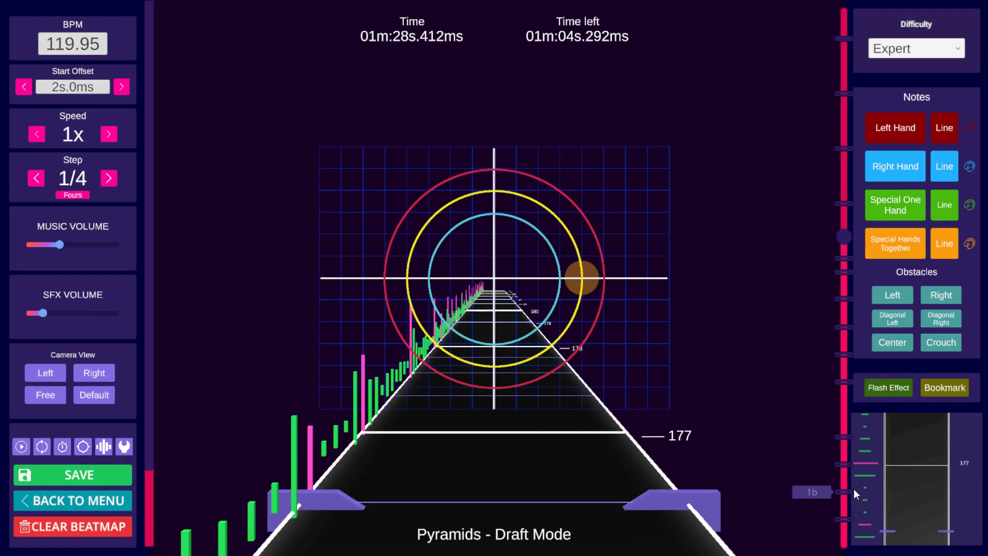
Step: Jump between the timeline bookmarks to review each bookmarked section of the map
left_click(847, 518)
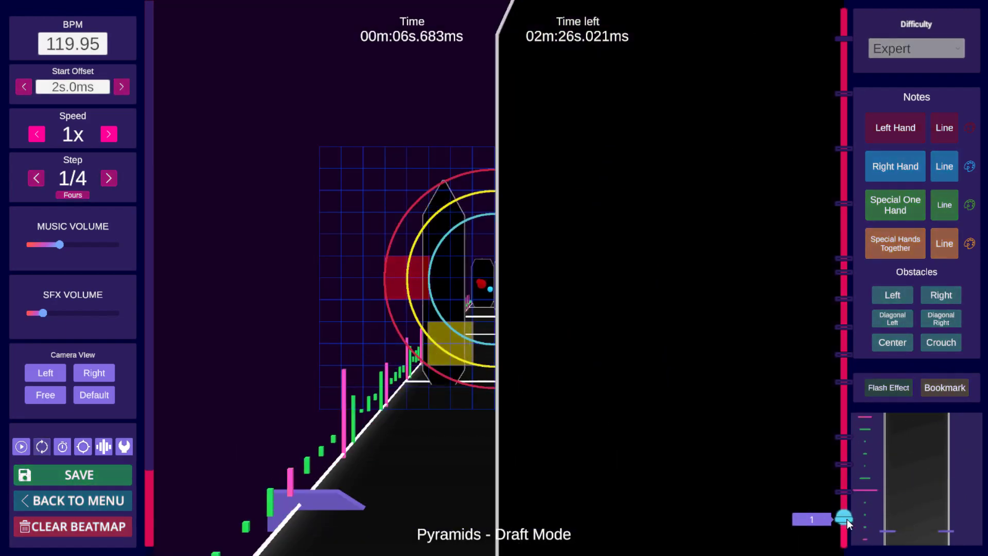
key("space")
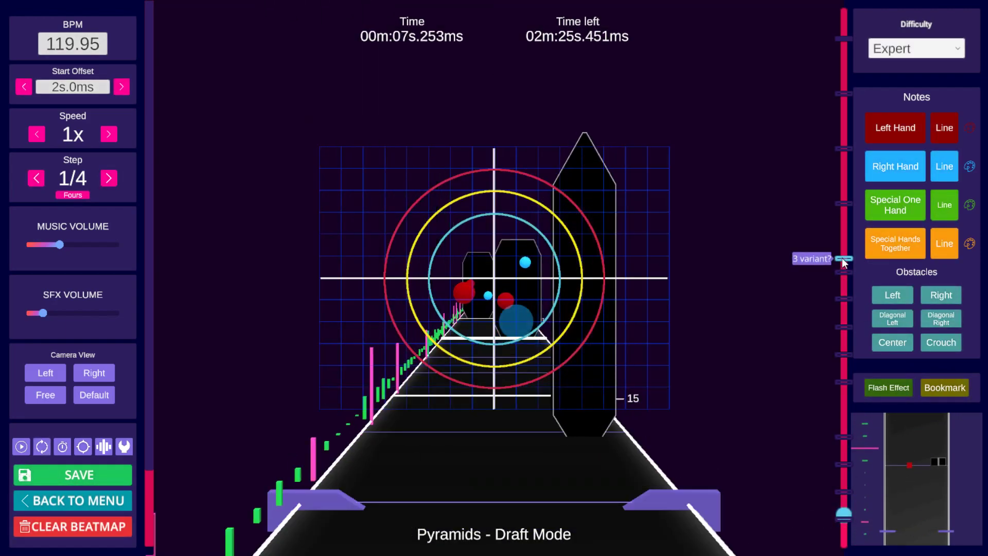
left_click(843, 258)
key("space")
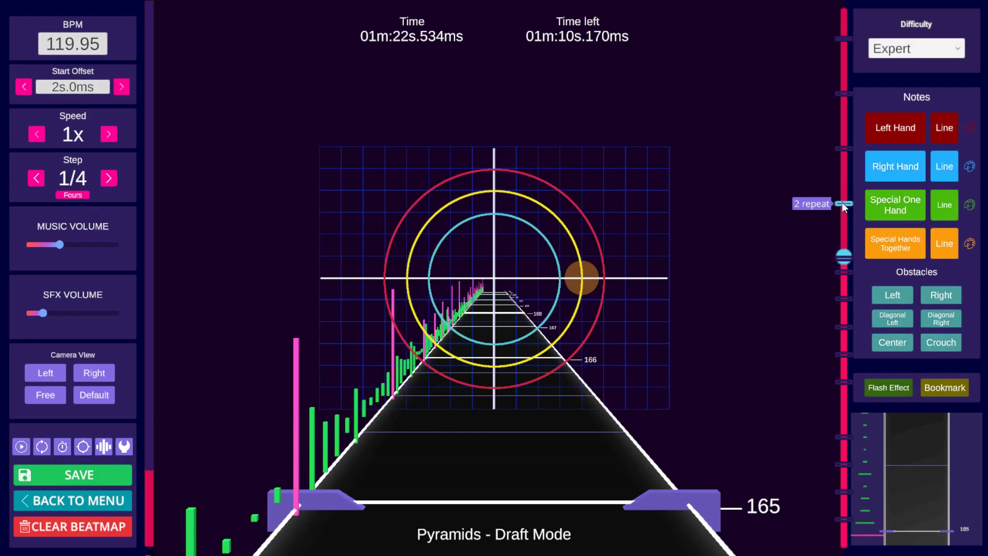
left_click(846, 518)
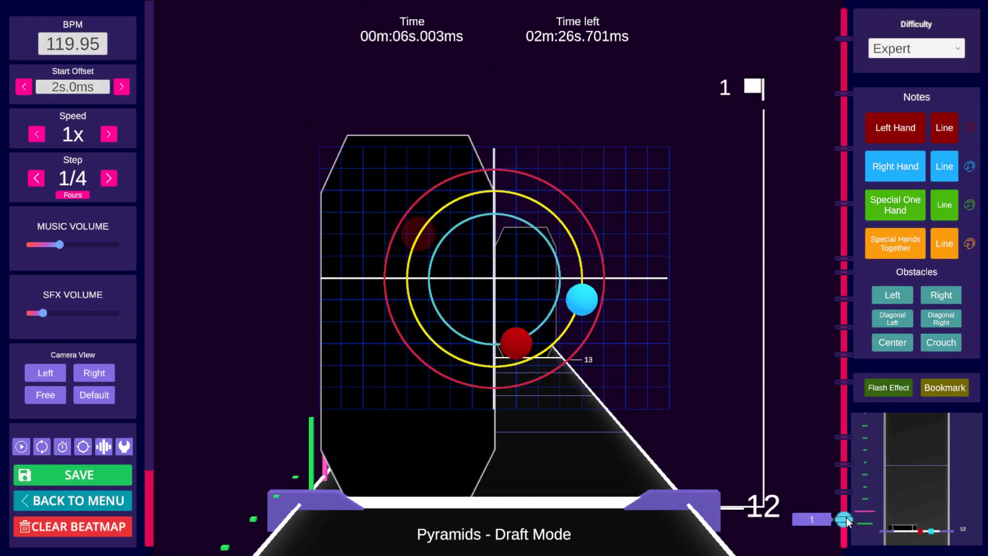
left_click(844, 235)
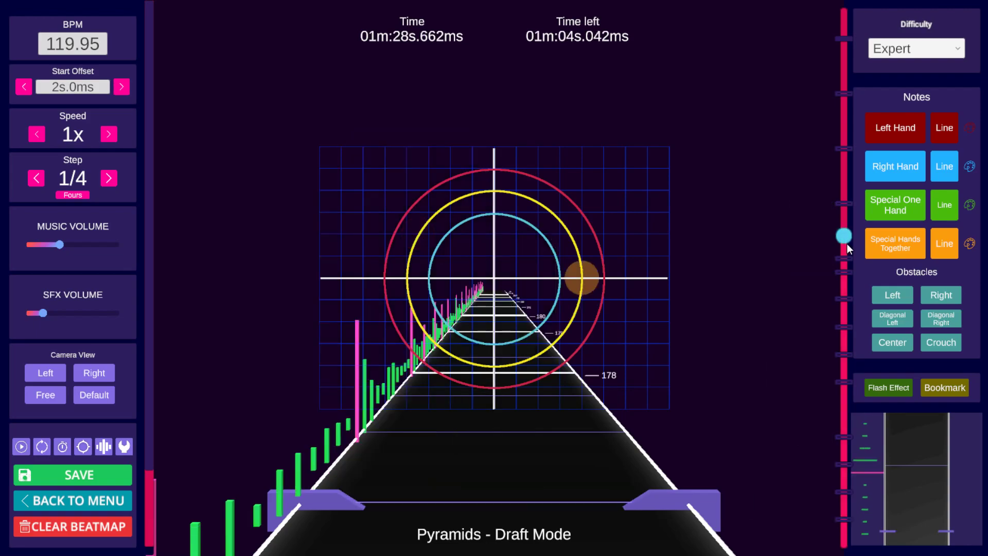
left_click(846, 258)
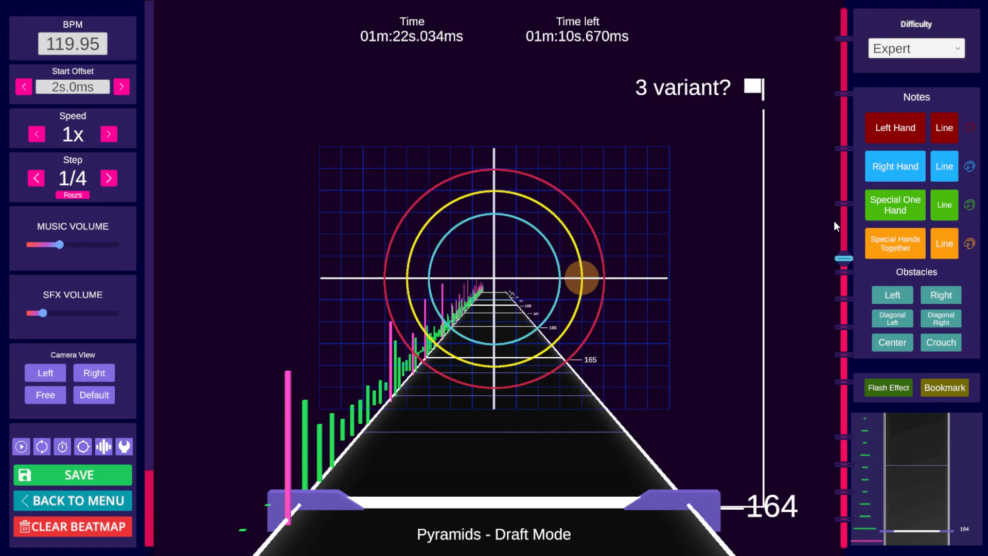
left_click(844, 204)
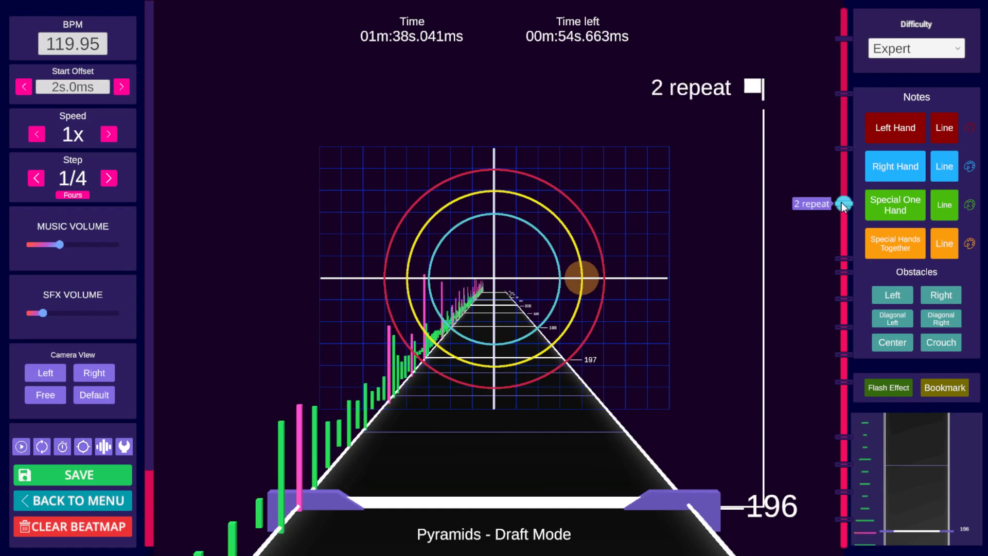
left_click(845, 436)
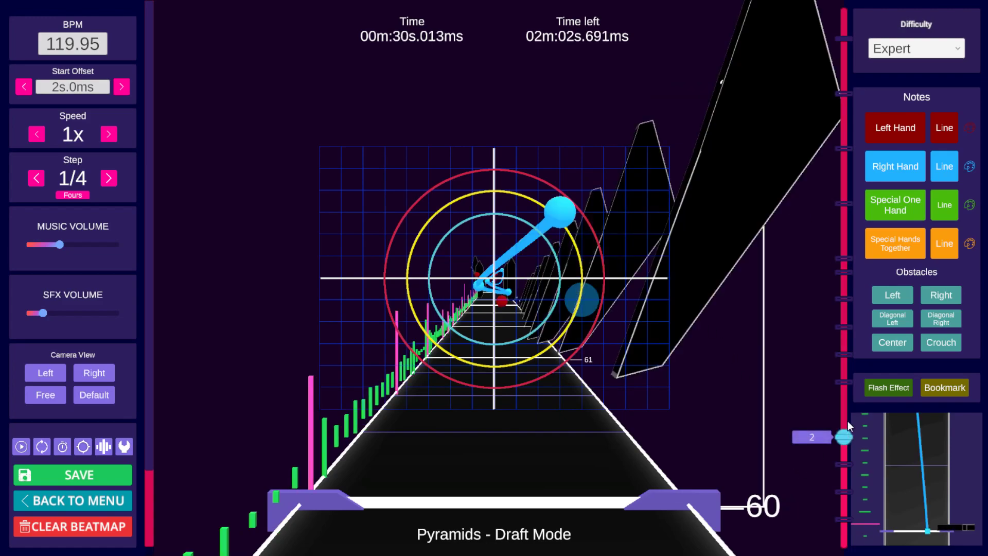
left_click(845, 148)
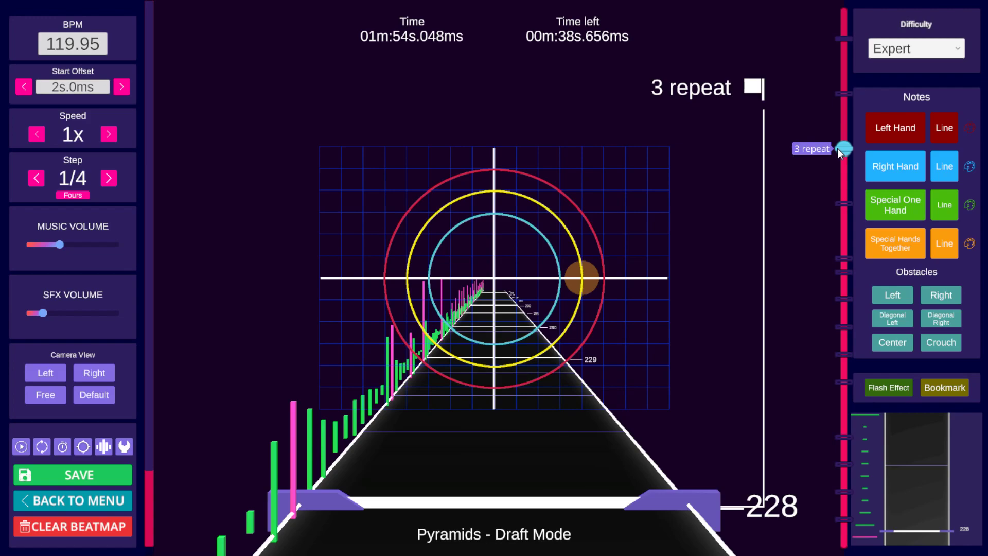
left_click(845, 519)
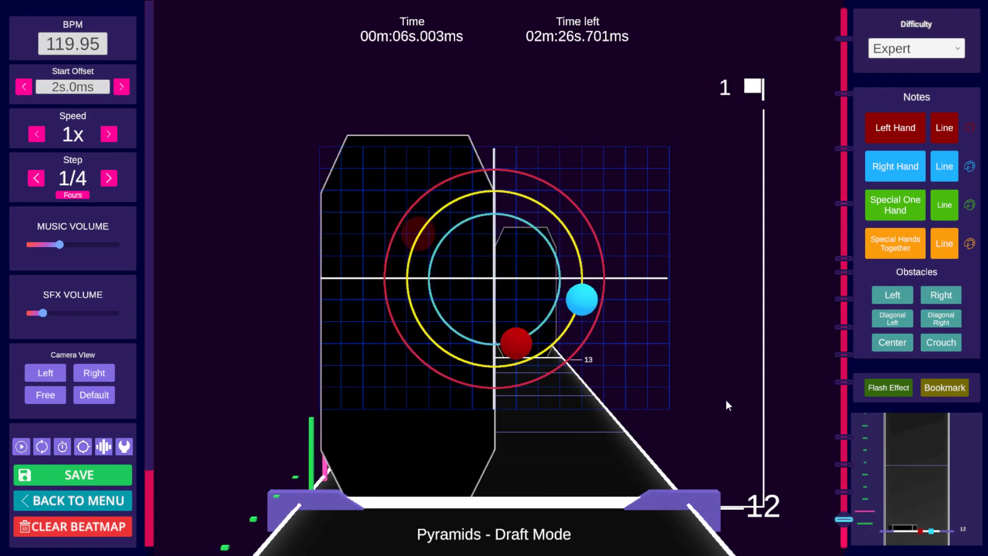
Step: Copy the notes and wall at the 1c bookmark and paste them at the 3 variant? bookmark at beat 164
scroll(726, 401, "down", 1)
key("shift")
left_click(845, 463)
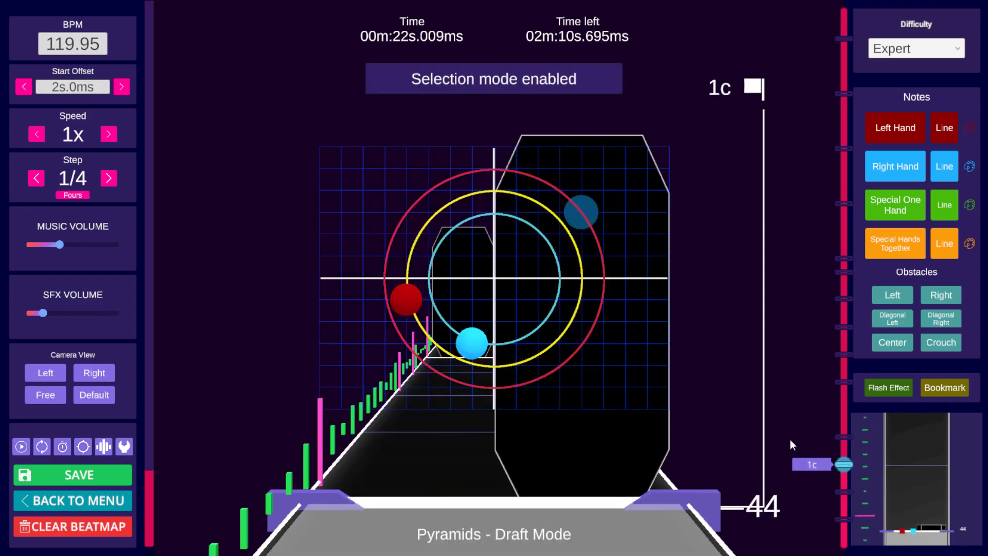
key("ctrl+c")
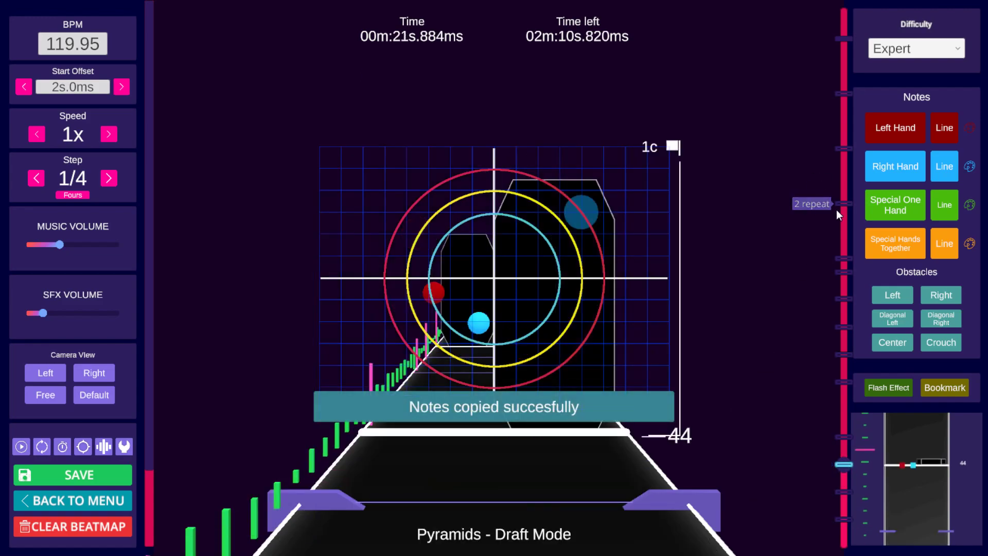
left_click(844, 258)
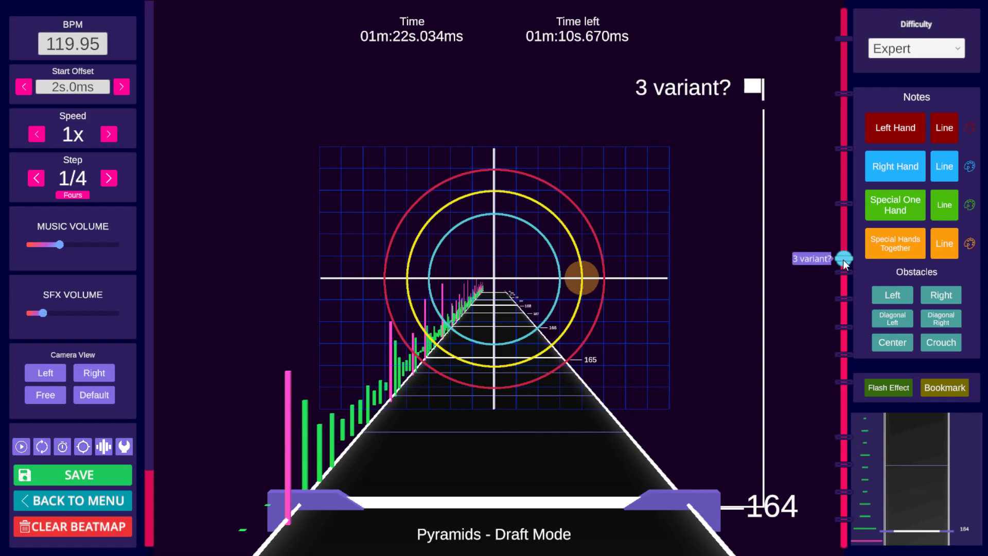
key("ctrl+v")
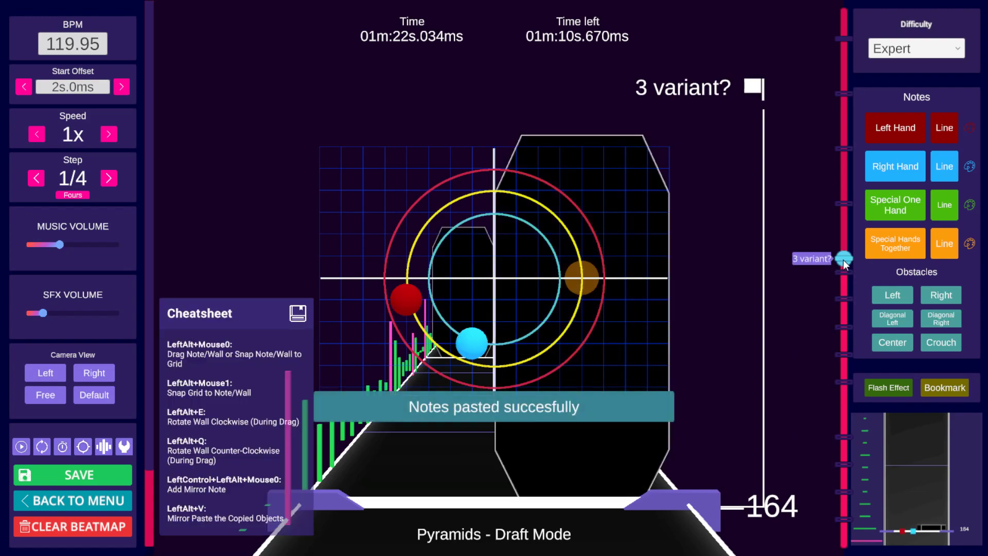
Step: Step and play around beats 161 to 164 to review the pasted notes and wall
scroll(689, 307, "down", 3)
scroll(690, 306, "down", 2)
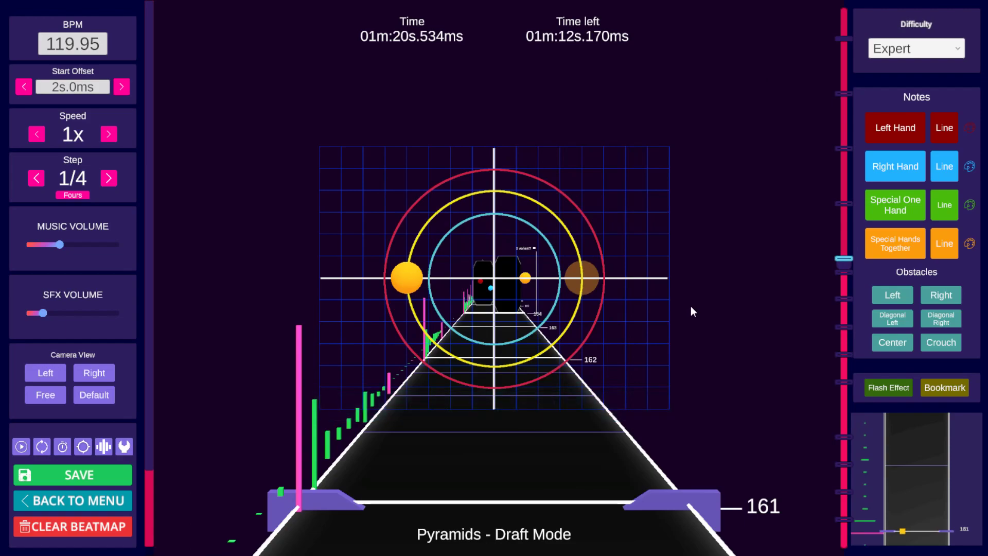
scroll(691, 306, "up", 2)
scroll(691, 306, "down", 3)
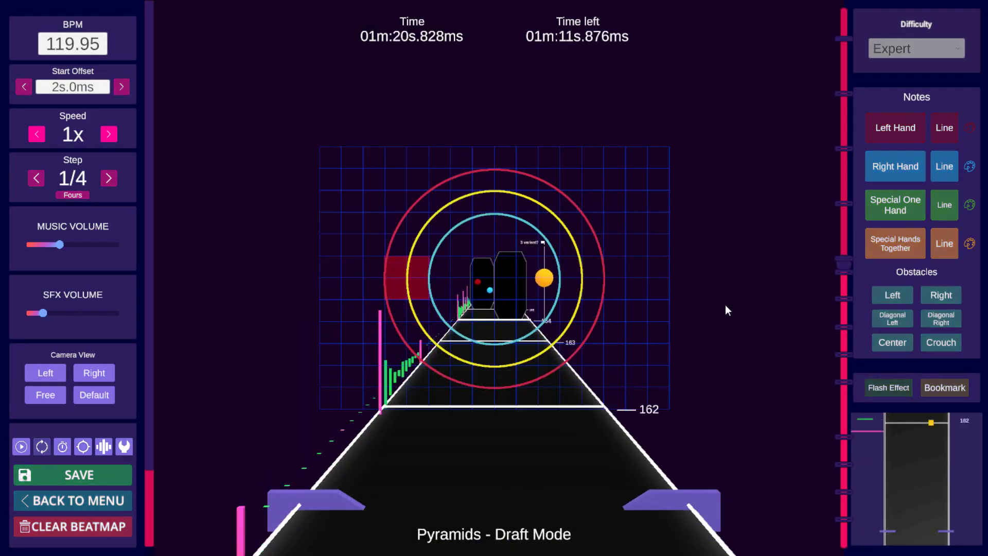
scroll(724, 304, "down", 6)
scroll(725, 304, "up", 4)
scroll(725, 305, "up", 1)
scroll(724, 306, "down", 6)
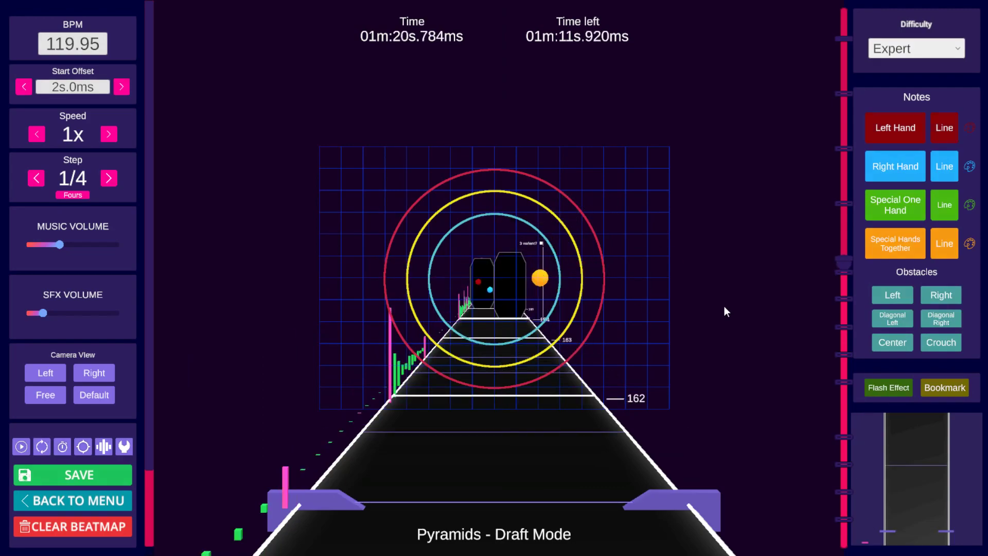
key("space")
key("space")
Step: Place a special hands-together note right of centre, slightly below the horizontal line, at beat 164
scroll(724, 307, "down", 3)
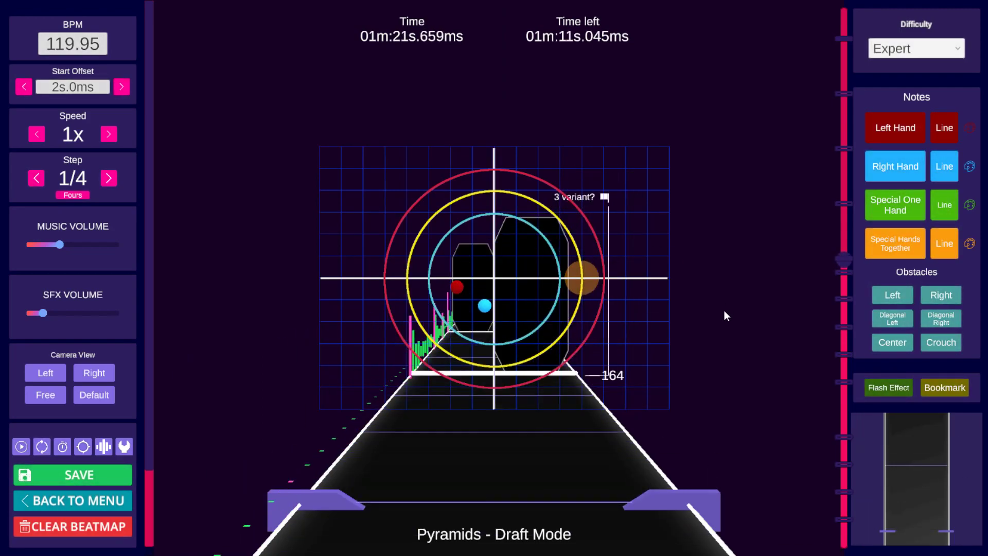
scroll(724, 311, "up", 1)
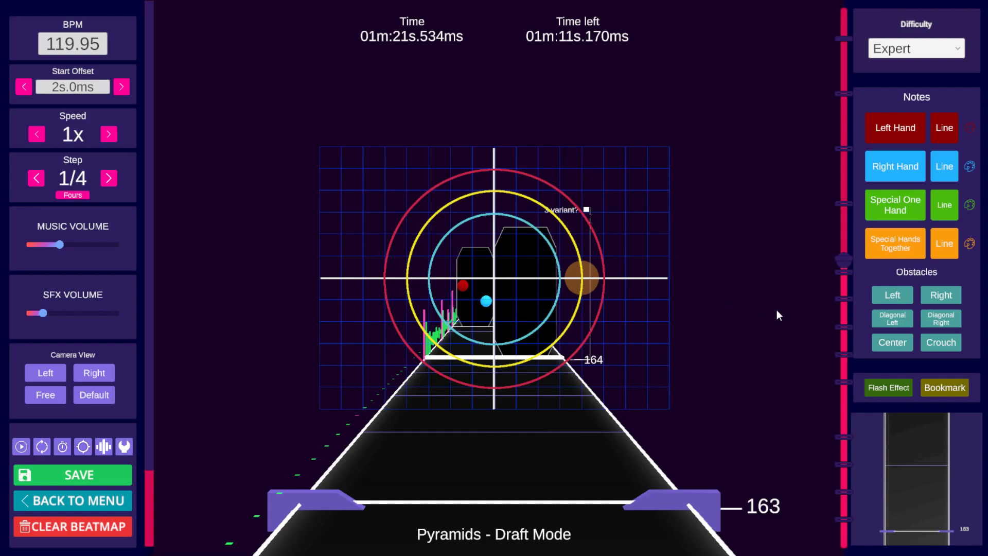
left_click(608, 314)
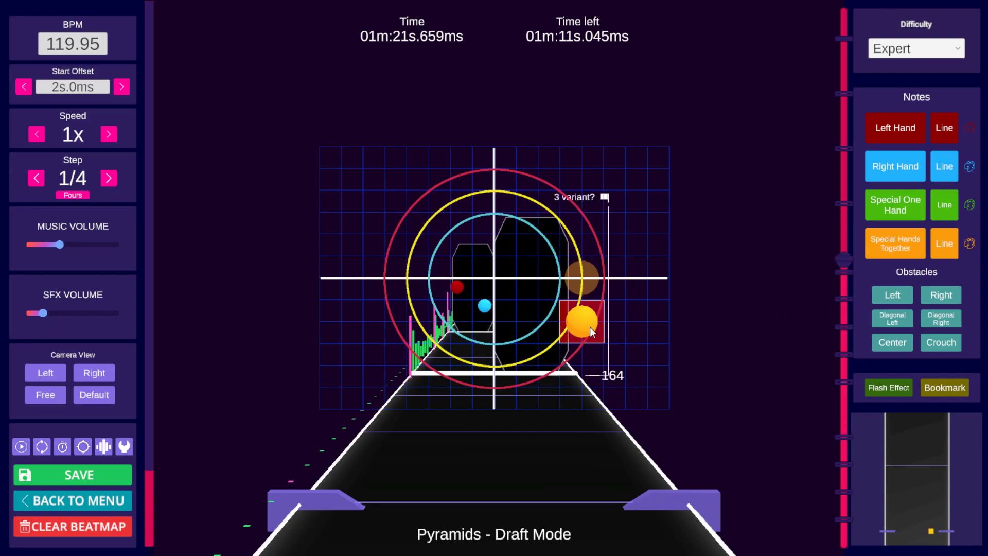
Step: Step through beats 164 to 166 and try to add a left wall obstacle
scroll(592, 329, "down", 2)
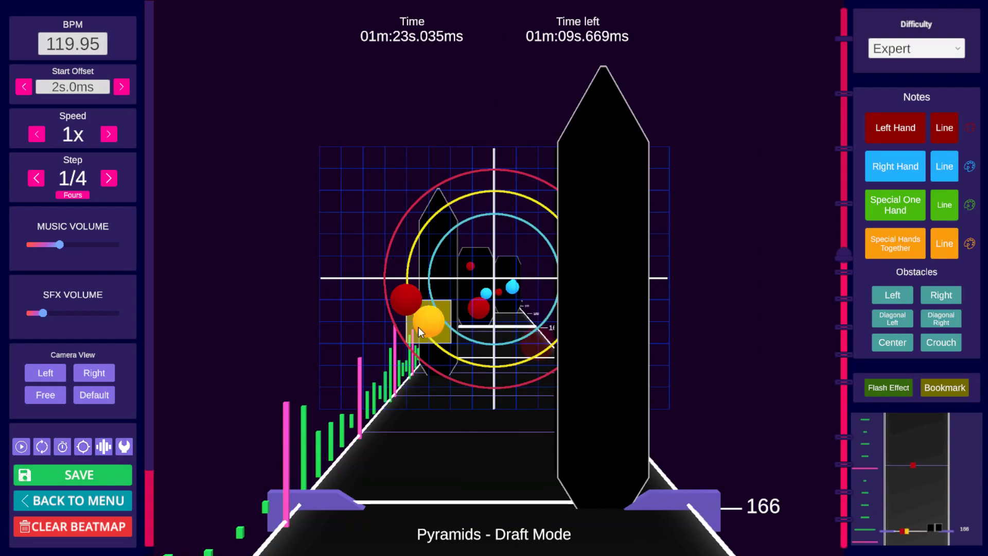
scroll(659, 321, "down", 5)
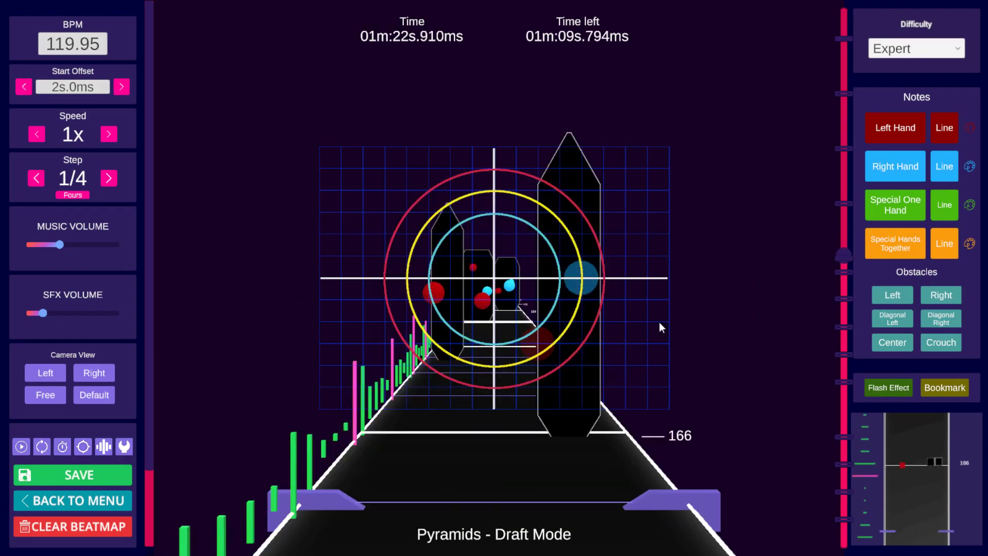
scroll(581, 319, "up", 1)
scroll(630, 322, "down", 12)
scroll(639, 315, "down", 3)
scroll(638, 316, "up", 3)
left_click(894, 293)
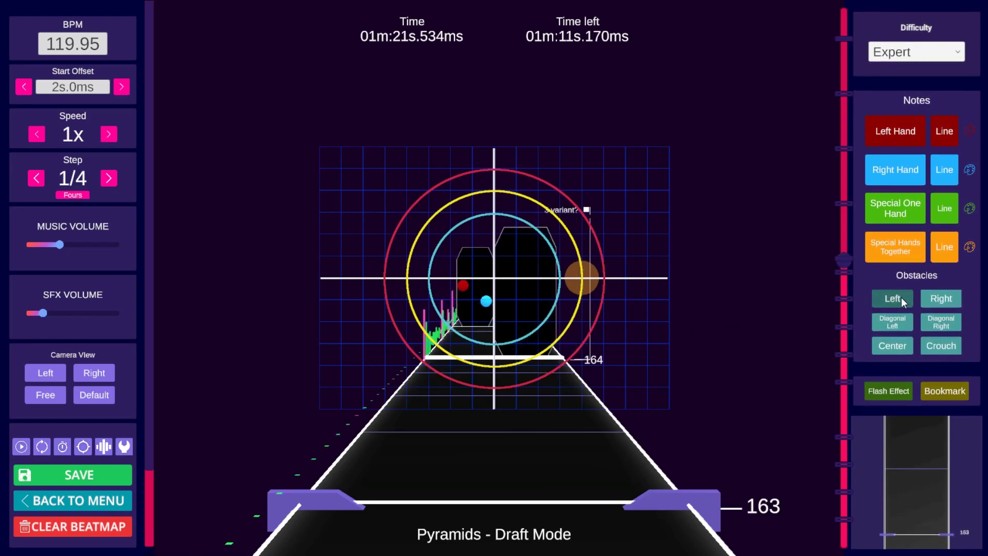
left_click(898, 298)
Step: Play and step around beats 159 to 164 to review the special section
scroll(679, 324, "up", 2)
scroll(685, 330, "down", 4)
scroll(682, 331, "up", 3)
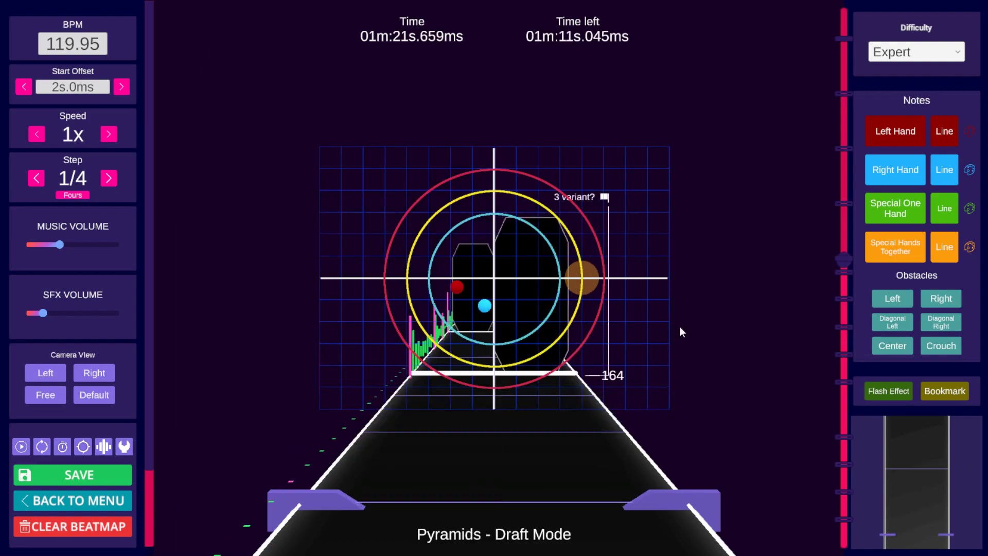
scroll(678, 329, "up", 5)
scroll(678, 329, "down", 20)
key("space")
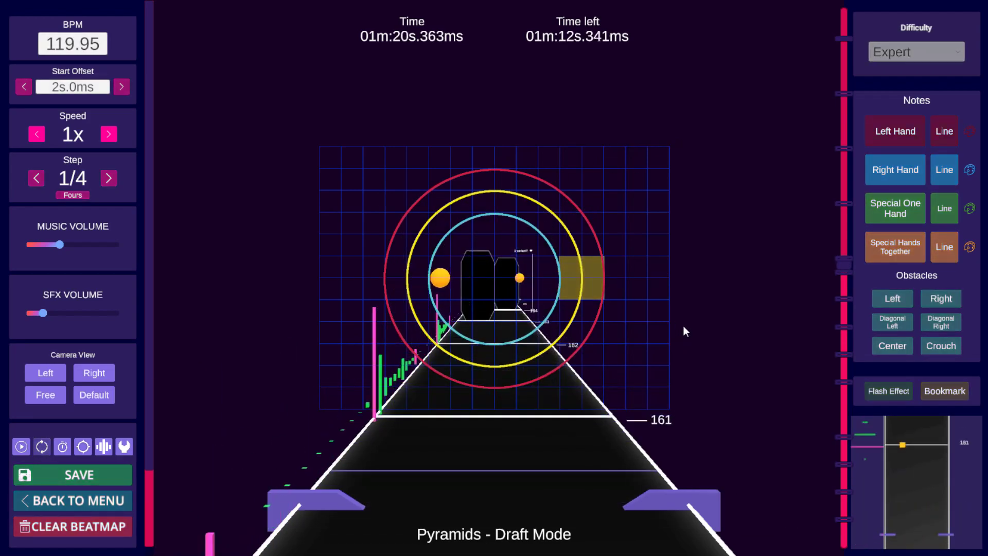
key("space")
scroll(684, 326, "down", 11)
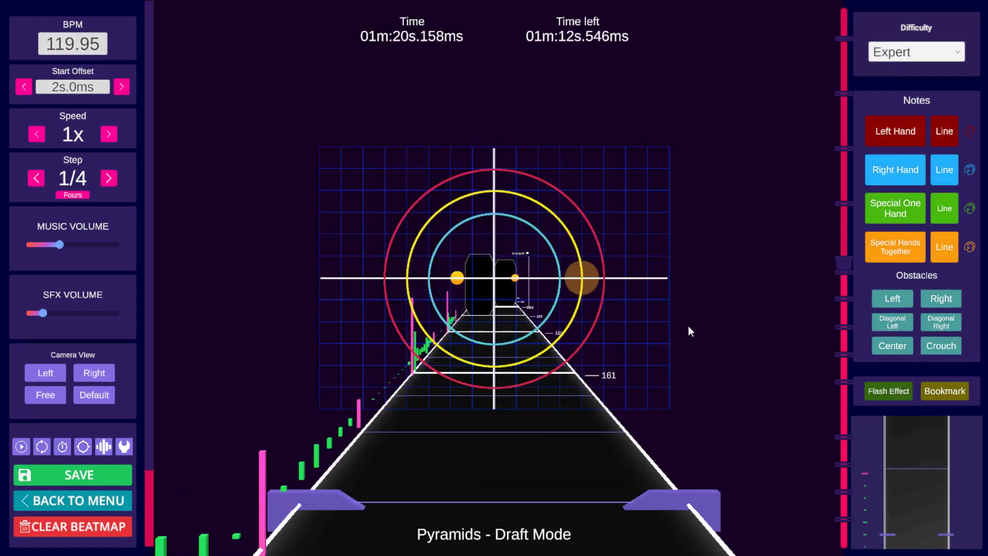
scroll(690, 331, "down", 14)
key("space")
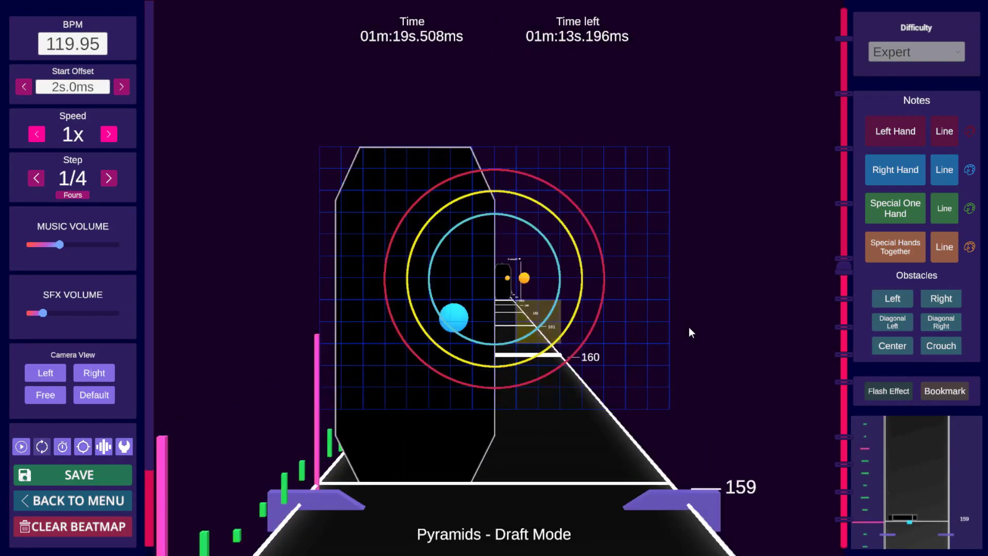
key("space")
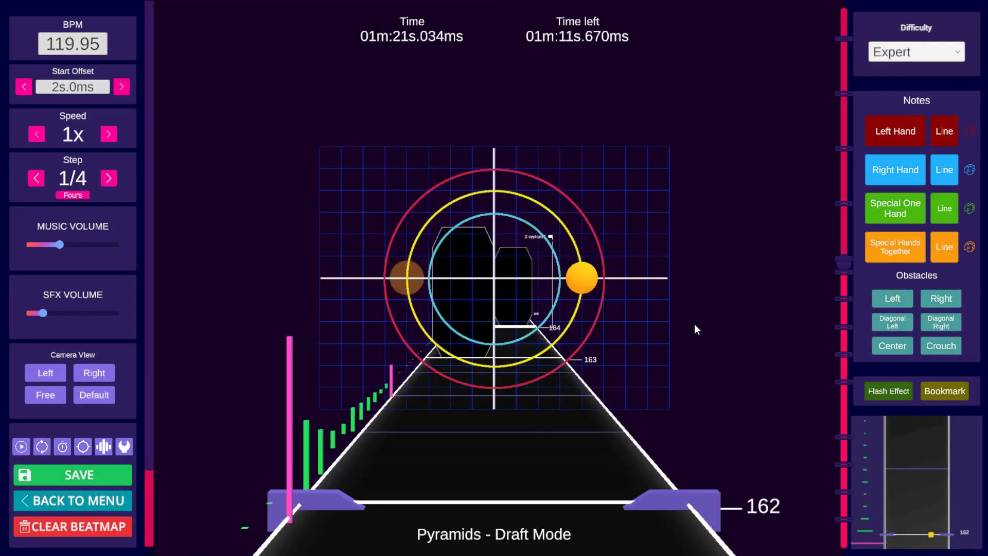
scroll(694, 323, "down", 9)
scroll(705, 297, "up", 1)
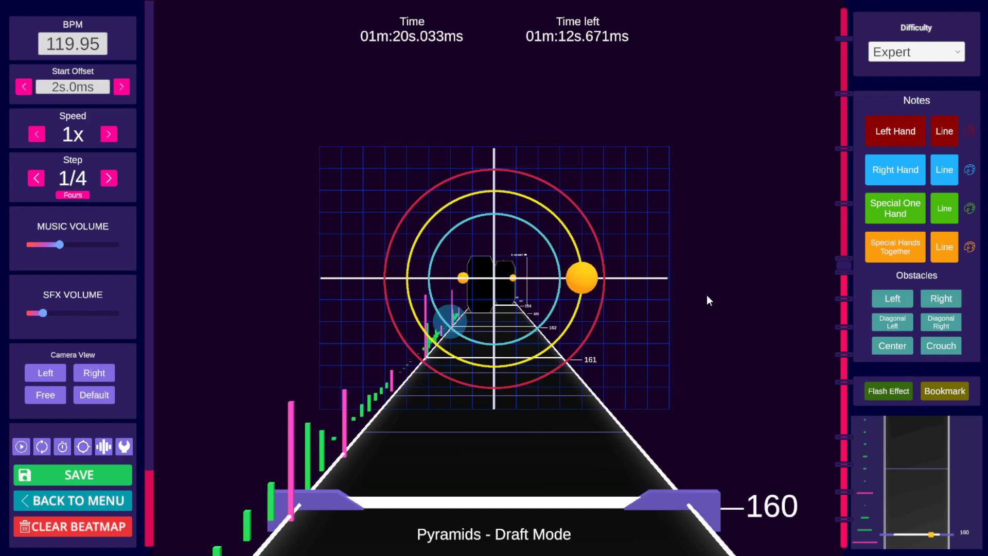
Step: Save the beatmap and turn on a flash effect at beat 161
key("ctrl+s")
left_click(884, 392)
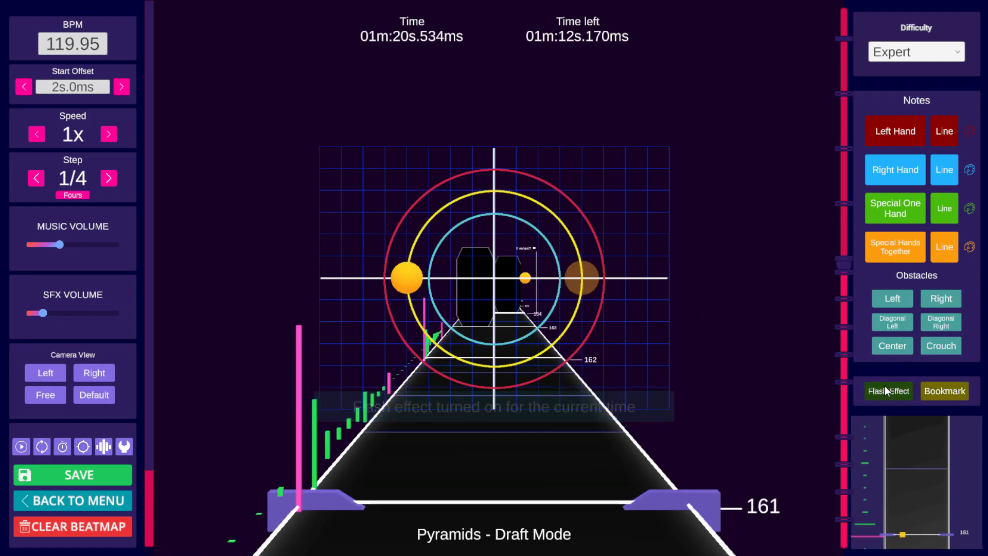
Step: Turn on a flash effect at beat 162
left_click(885, 391)
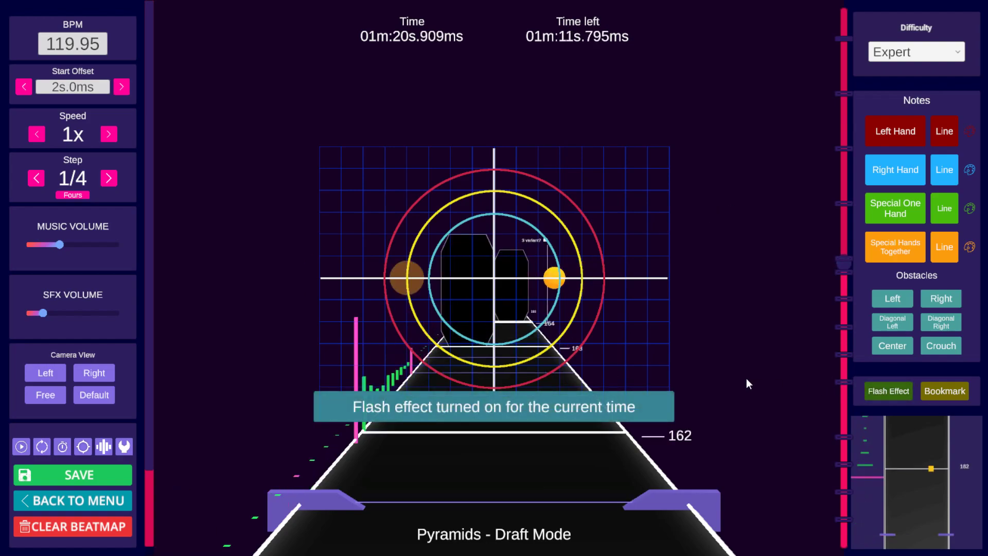
left_click(875, 392)
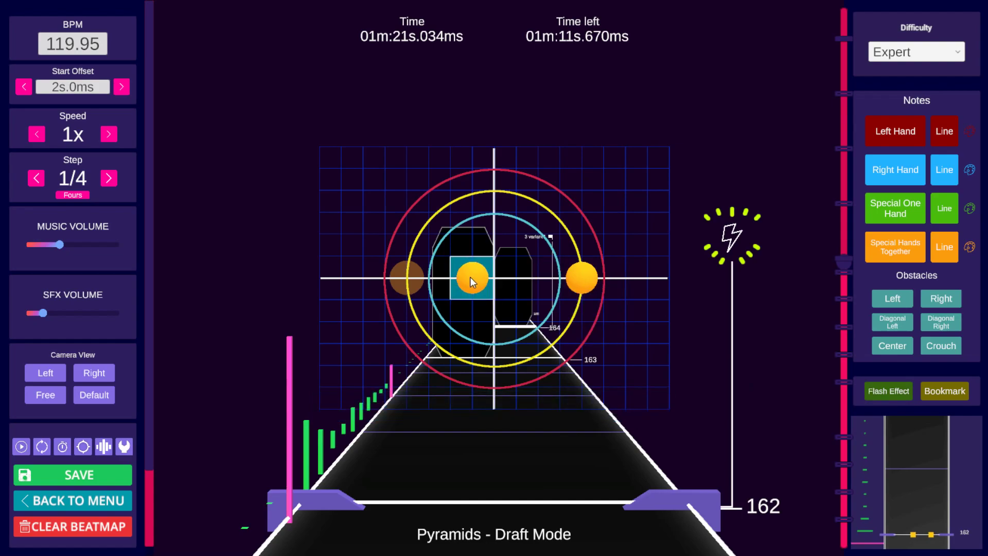
scroll(465, 277, "down", 3)
scroll(727, 332, "down", 10)
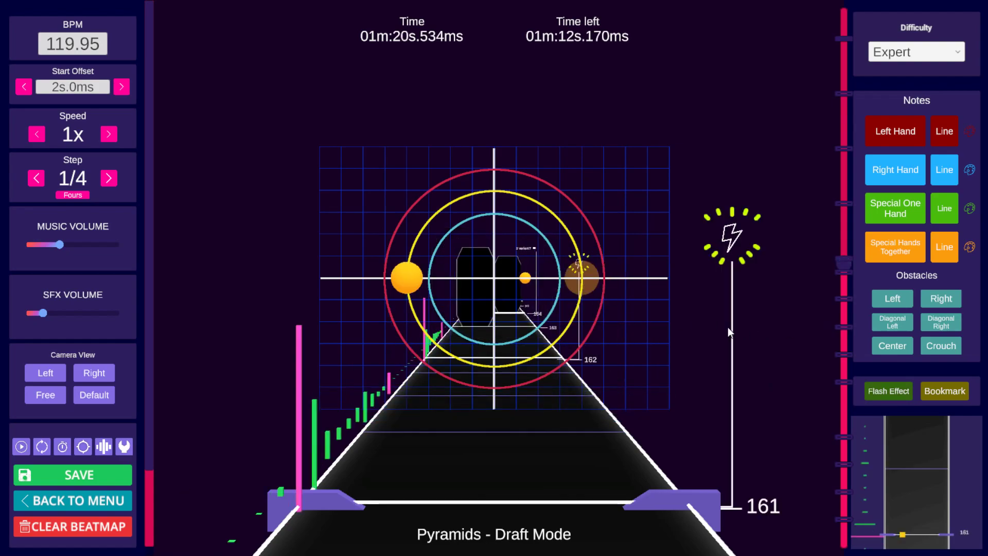
Step: Place a special hands-together note slightly below centre at beat 164, then play briefly to check it
key("space")
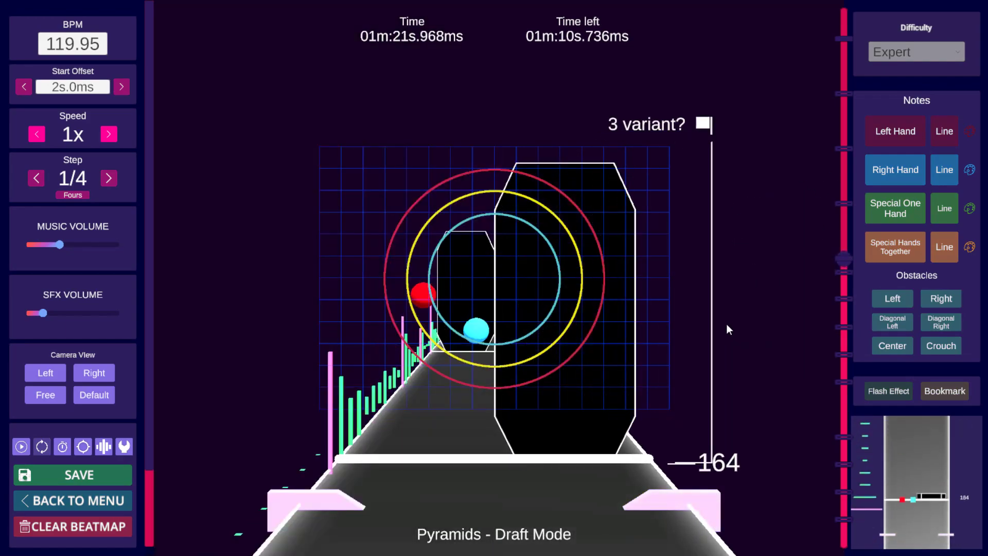
key("space")
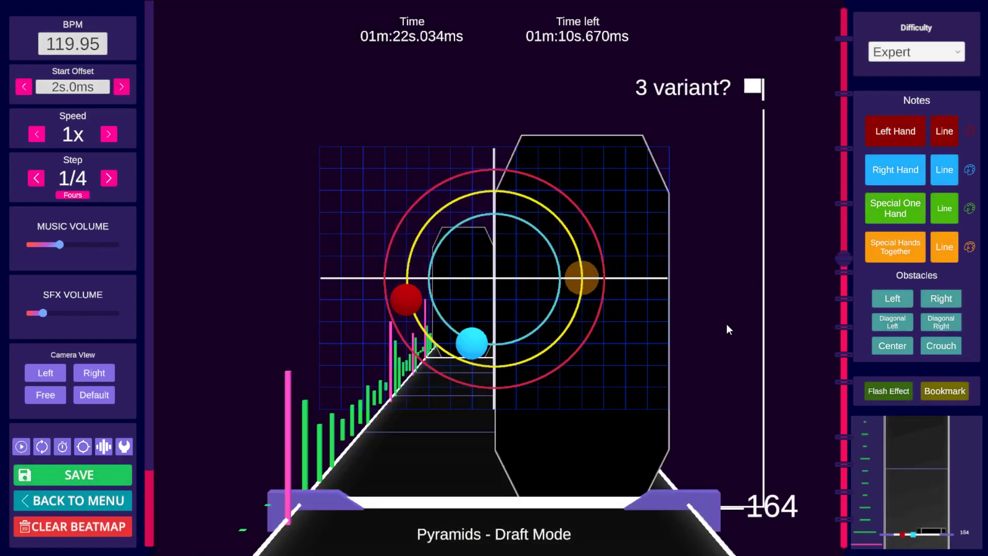
scroll(685, 286, "down", 2)
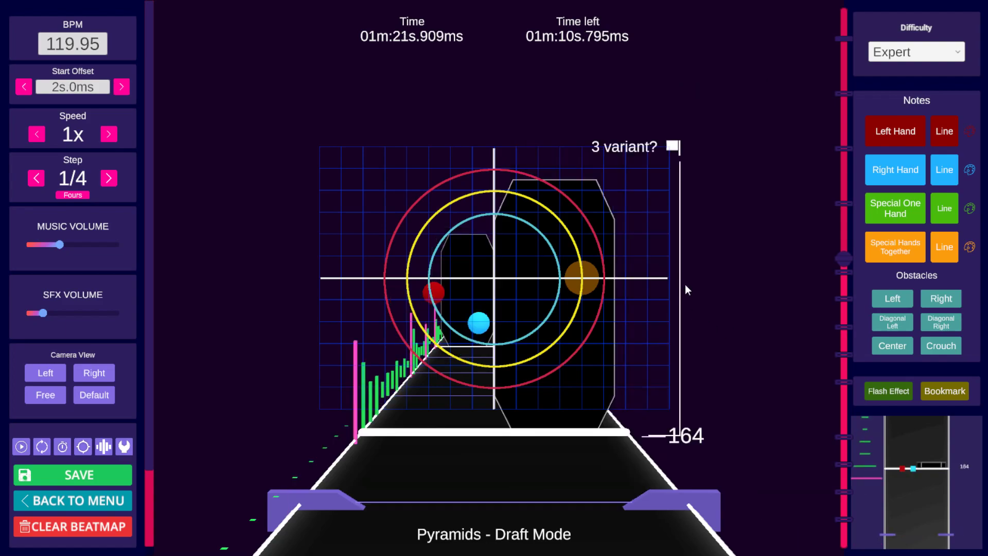
scroll(685, 298, "up", 1)
scroll(684, 296, "up", 1)
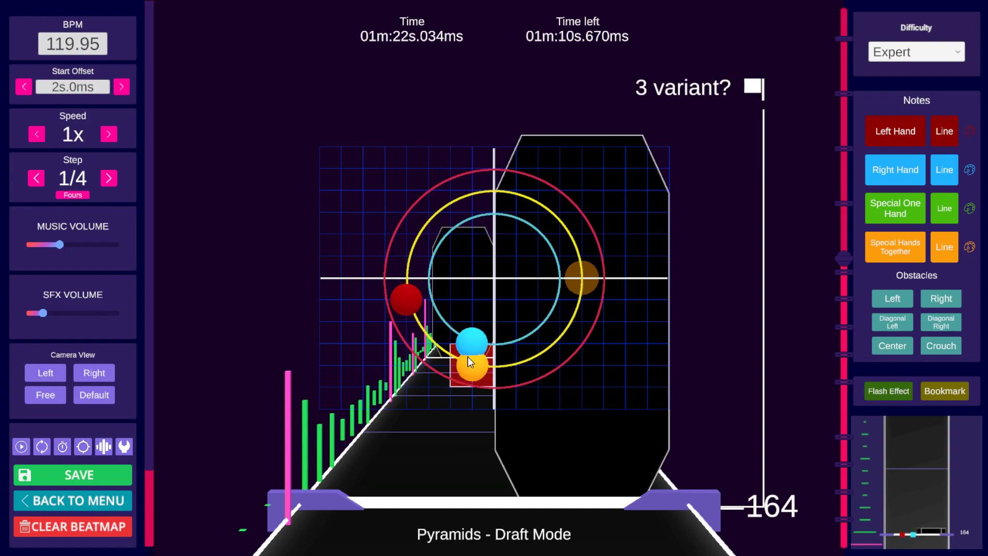
left_click(468, 356)
key("space")
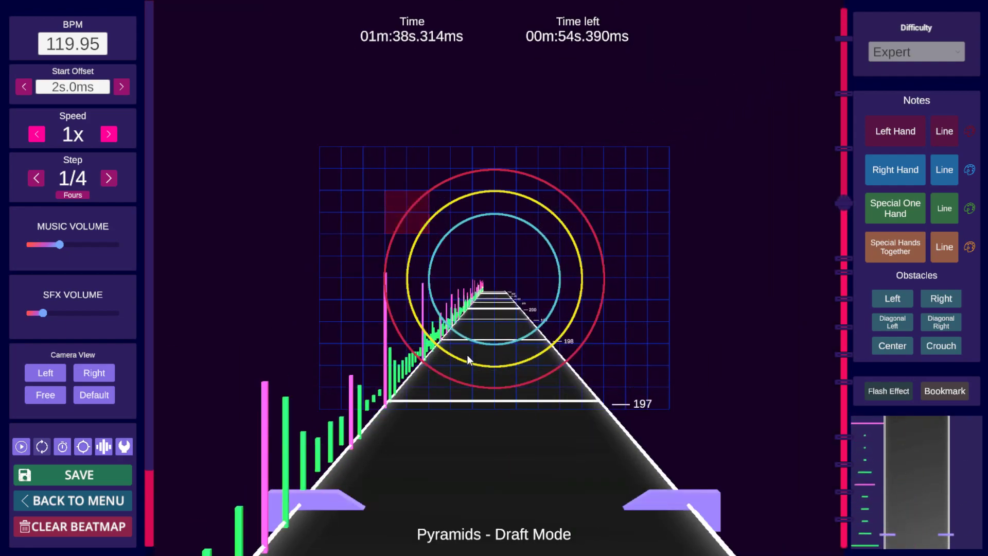
key("space")
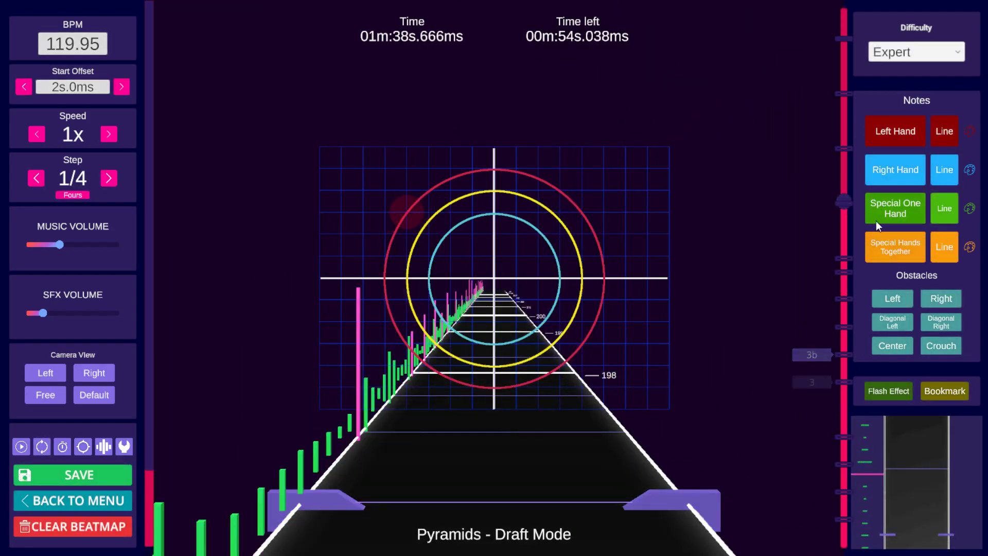
Step: Copy the notes at the 3 bookmark and paste them at the 2 repeat bookmark, beat 196
left_click(845, 437)
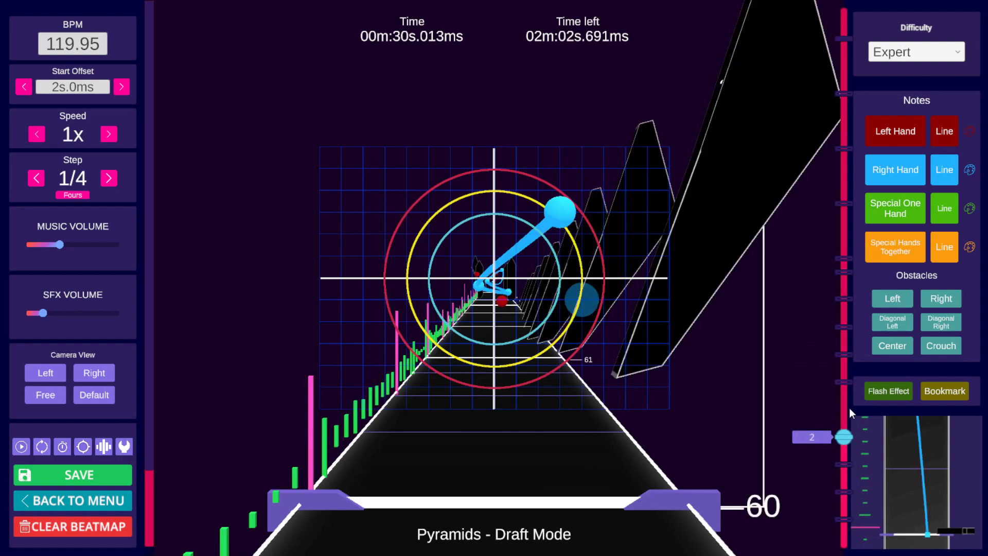
left_click(849, 382)
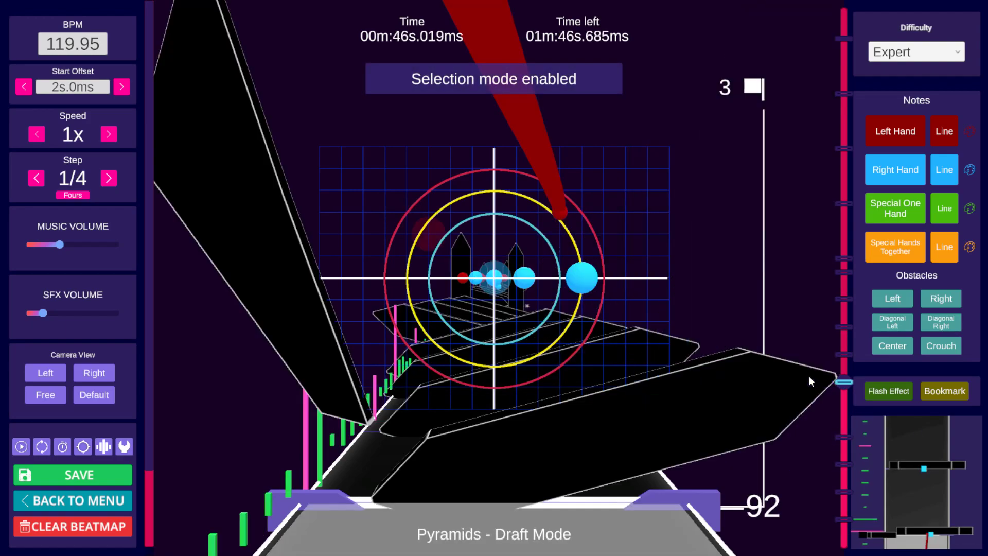
scroll(809, 377, "up", 1)
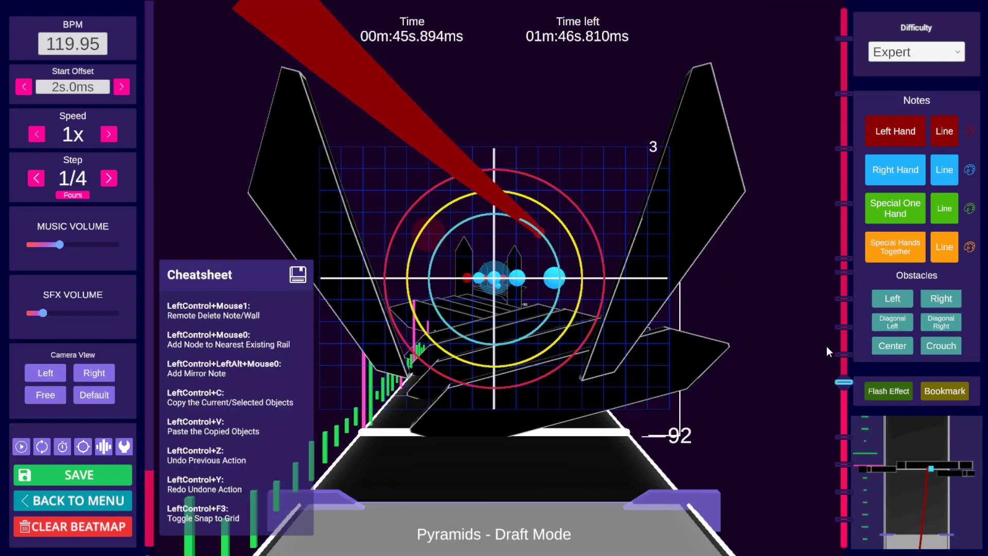
key("ctrl+c")
left_click(845, 205)
key("ctrl+v")
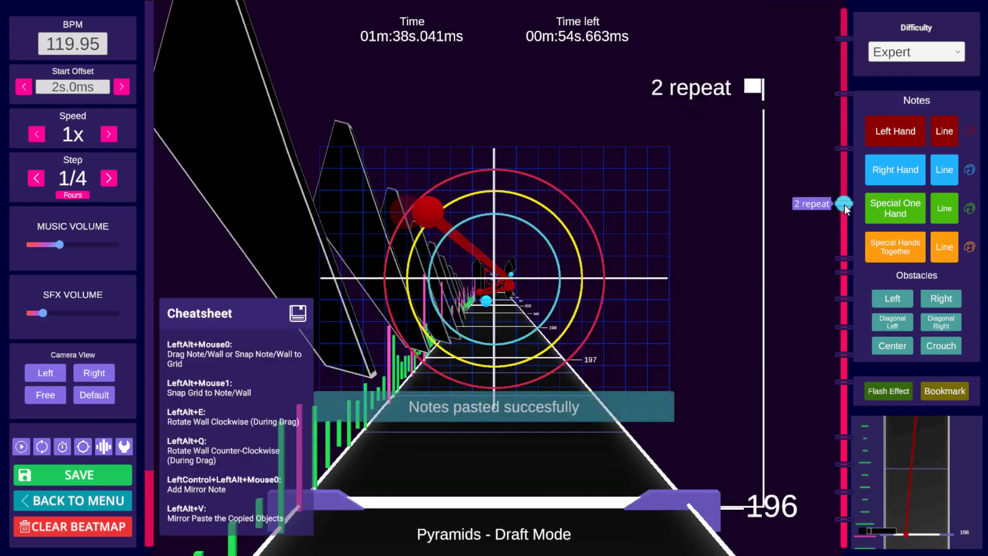
Step: Play from the 2 repeat bookmark to review the pasted section
key("space")
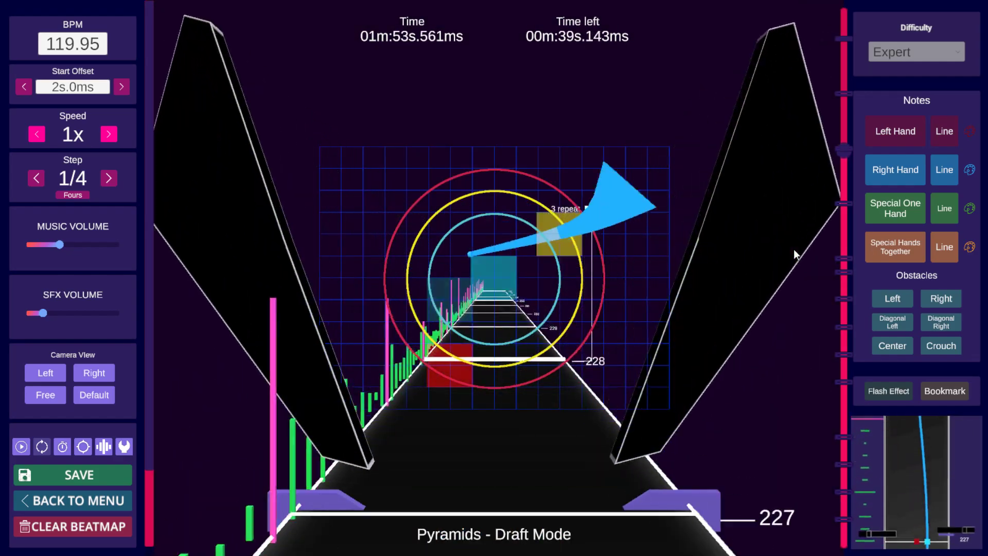
key("space")
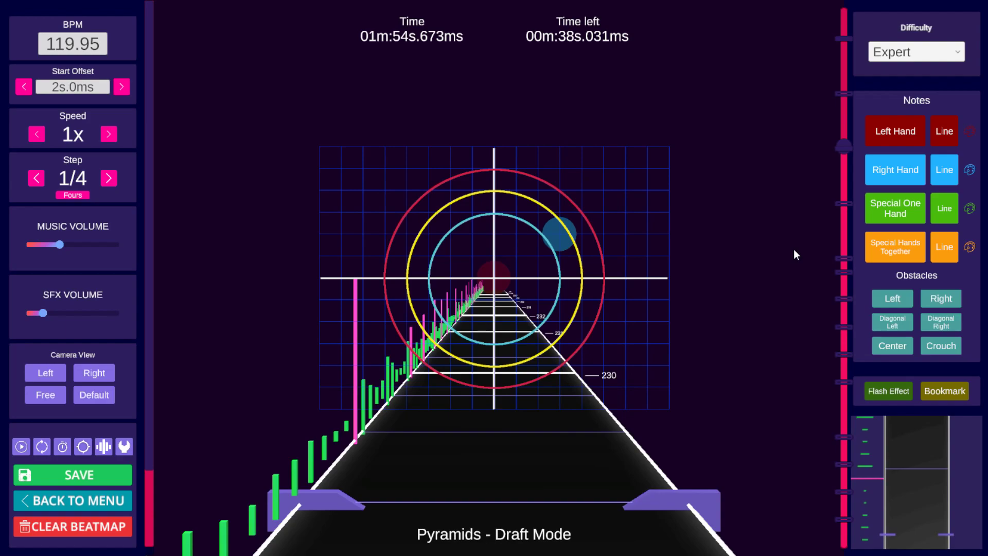
left_click(845, 203)
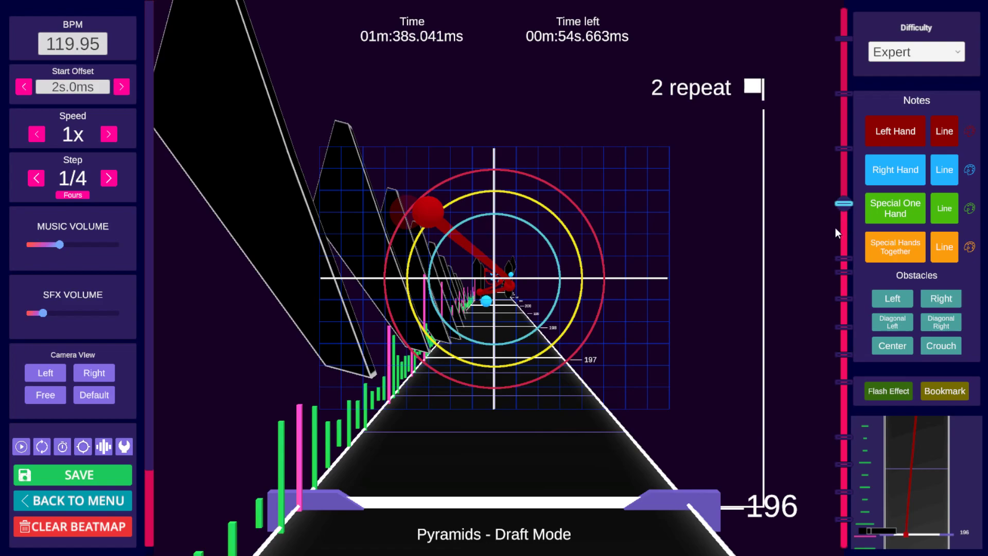
key("space")
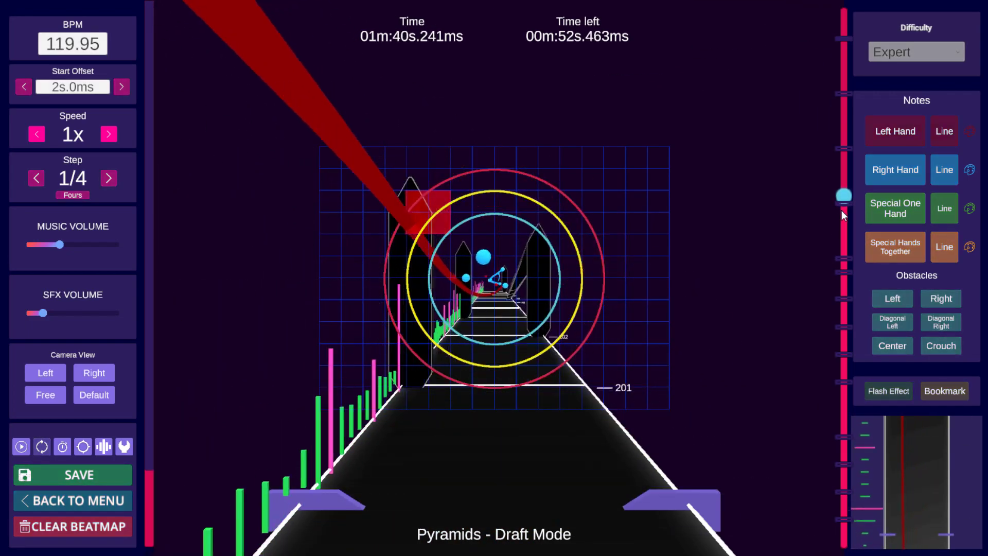
key("space")
Step: Step back and forth through beats 195 to 204 to inspect the pasted notes
scroll(836, 199, "down", 14)
scroll(833, 199, "down", 7)
scroll(832, 193, "up", 2)
scroll(832, 193, "down", 1)
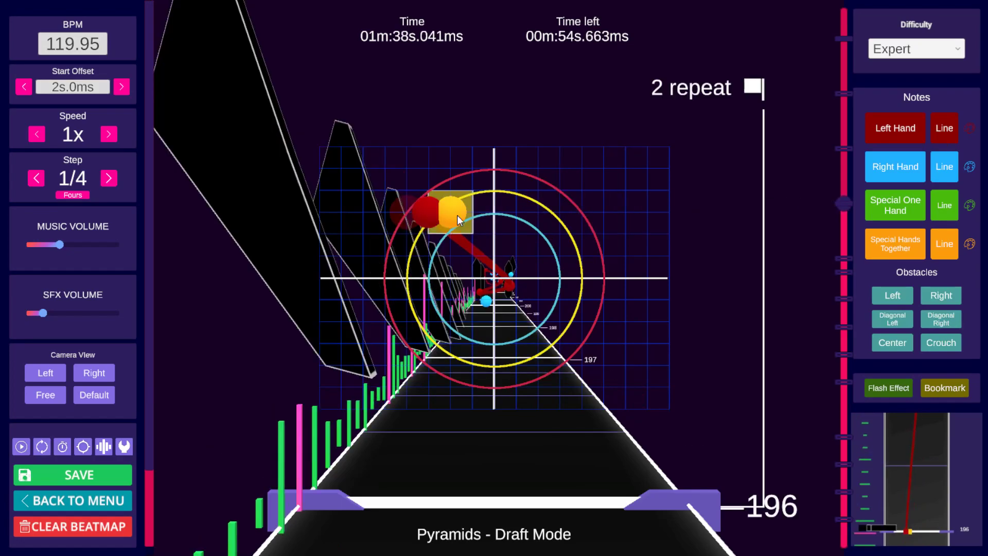
scroll(638, 193, "up", 12)
scroll(638, 196, "down", 7)
scroll(637, 196, "down", 6)
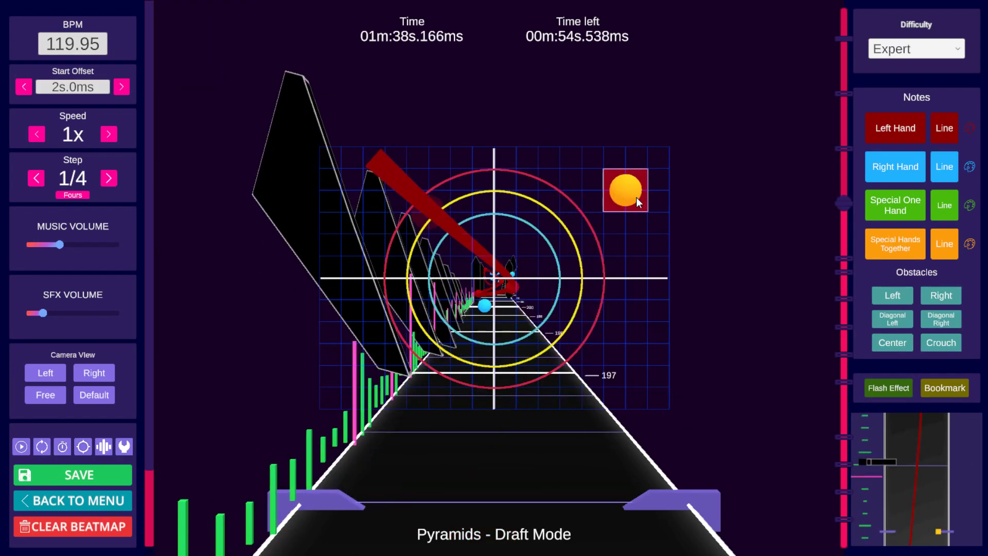
scroll(635, 199, "up", 1)
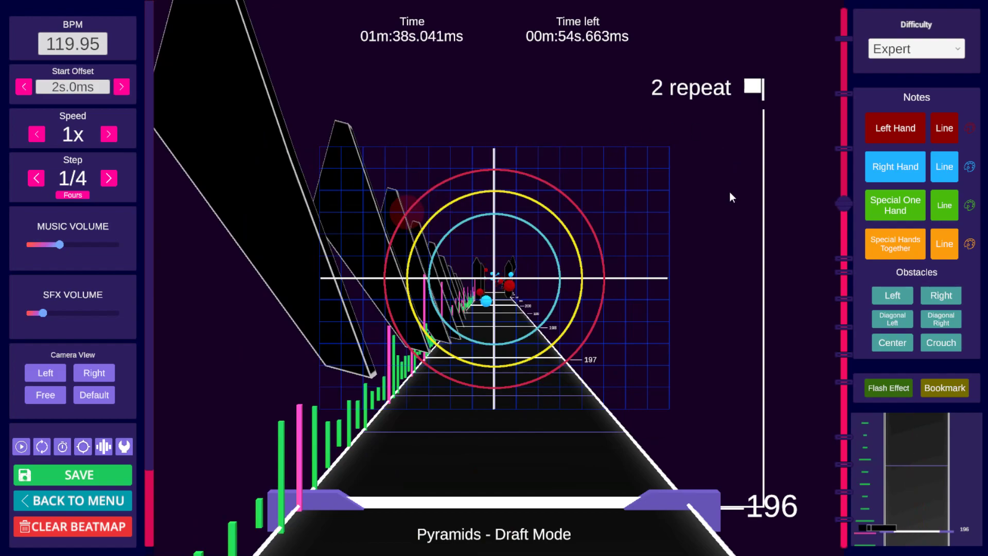
scroll(711, 212, "up", 3)
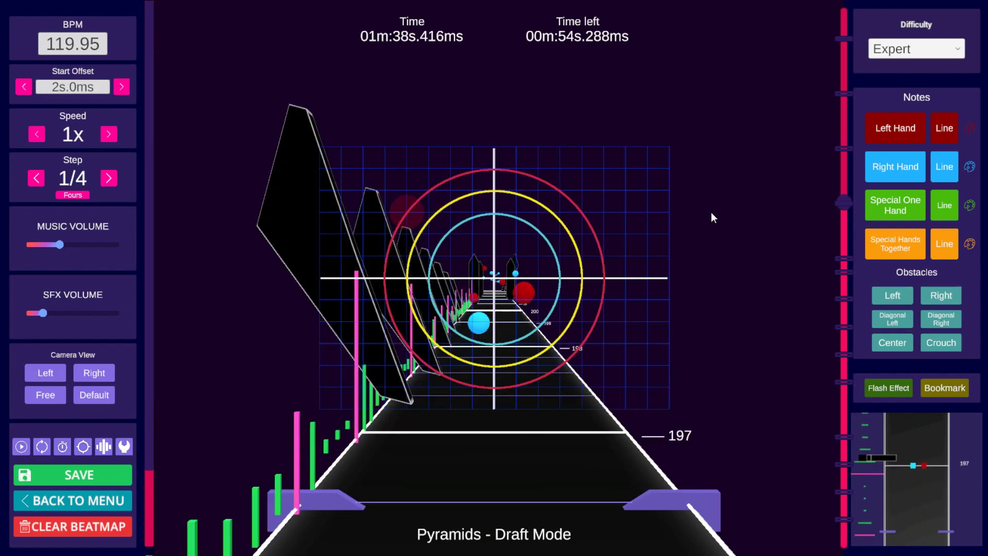
scroll(712, 212, "up", 1)
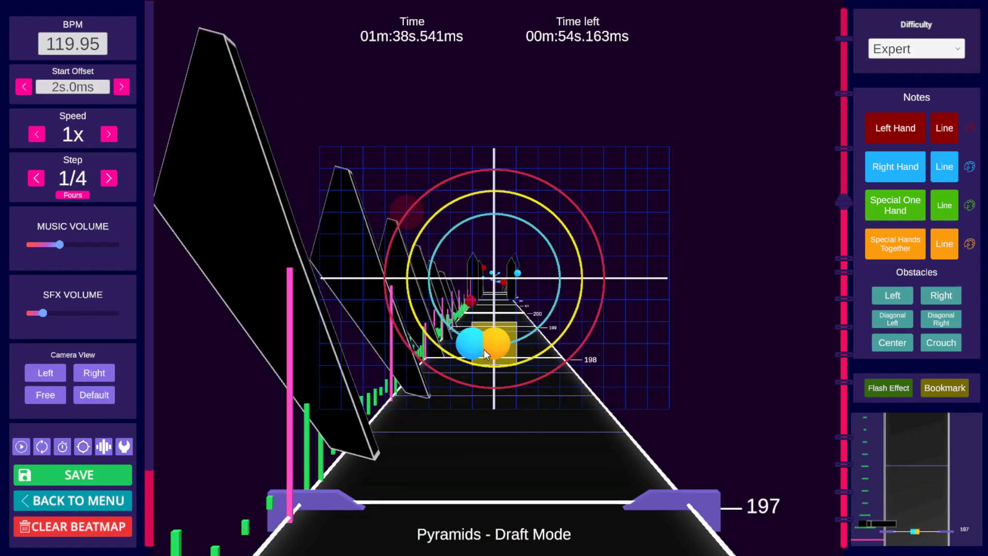
scroll(605, 291, "up", 3)
scroll(508, 321, "up", 1)
scroll(602, 257, "up", 4)
scroll(625, 261, "down", 1)
scroll(607, 259, "up", 1)
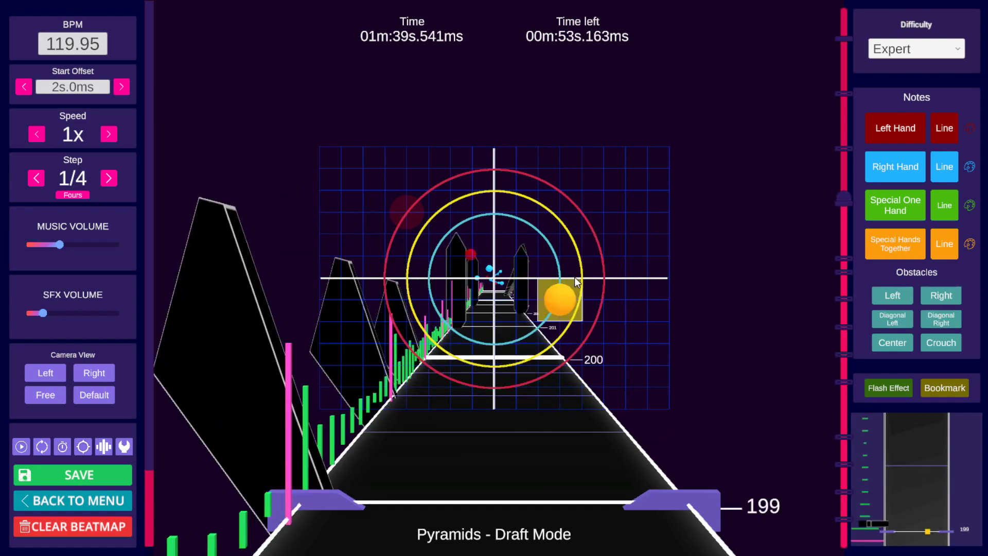
scroll(658, 251, "up", 4)
scroll(659, 253, "up", 4)
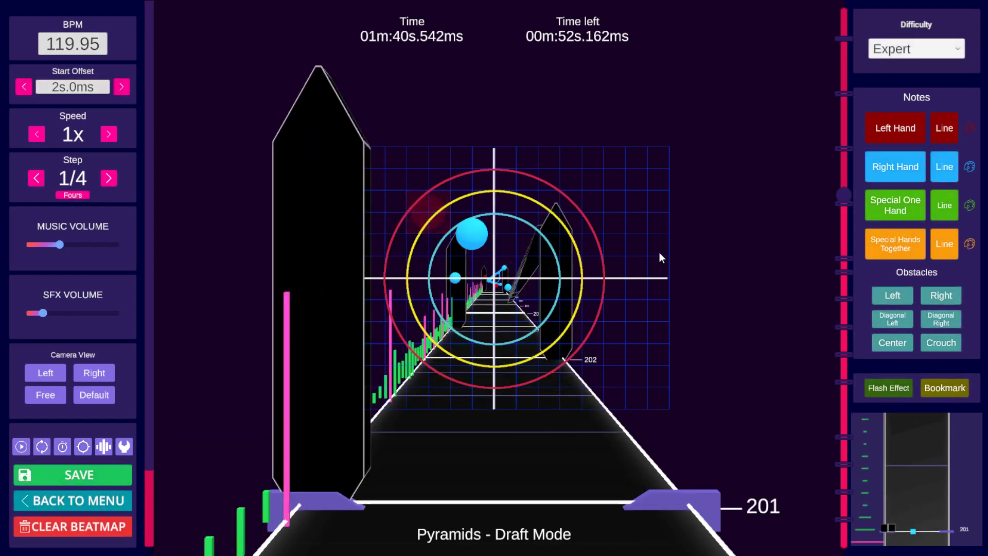
scroll(657, 252, "down", 6)
scroll(656, 251, "up", 3)
scroll(623, 252, "down", 9)
scroll(670, 225, "down", 15)
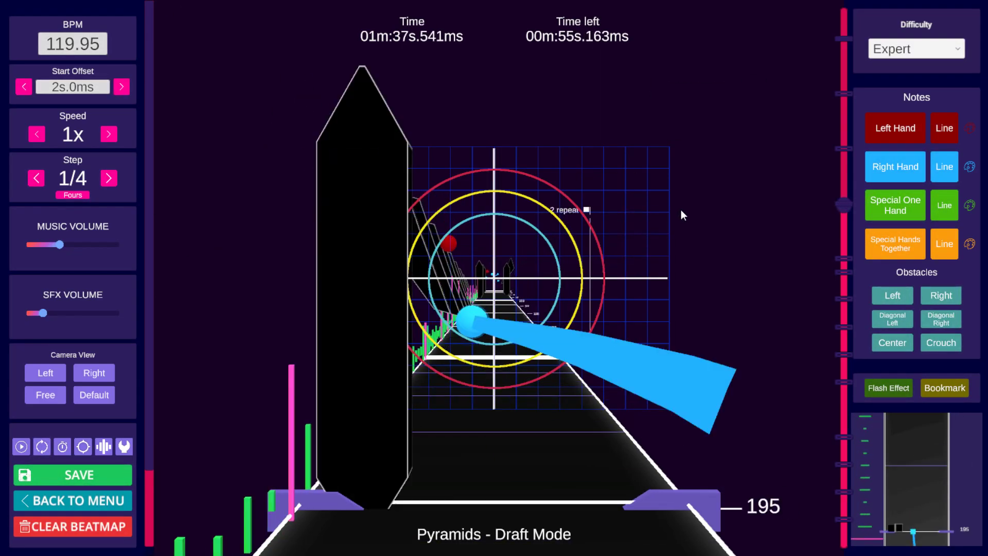
scroll(680, 210, "up", 5)
scroll(681, 210, "up", 2)
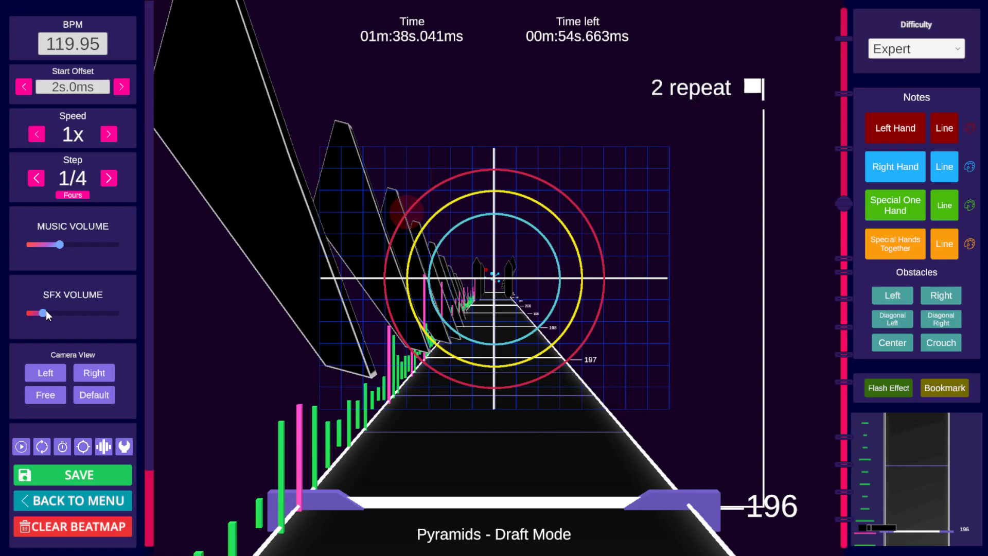
key("space")
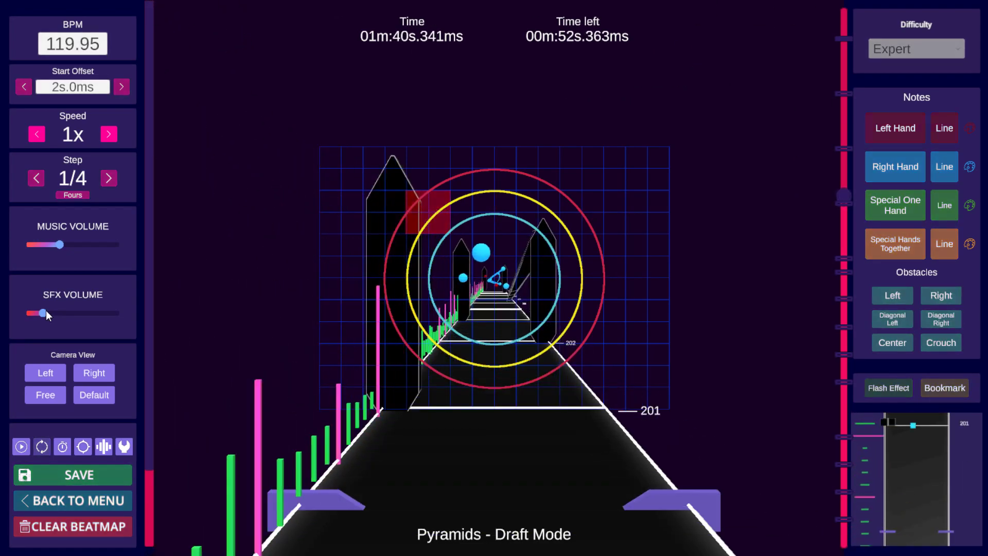
key("space")
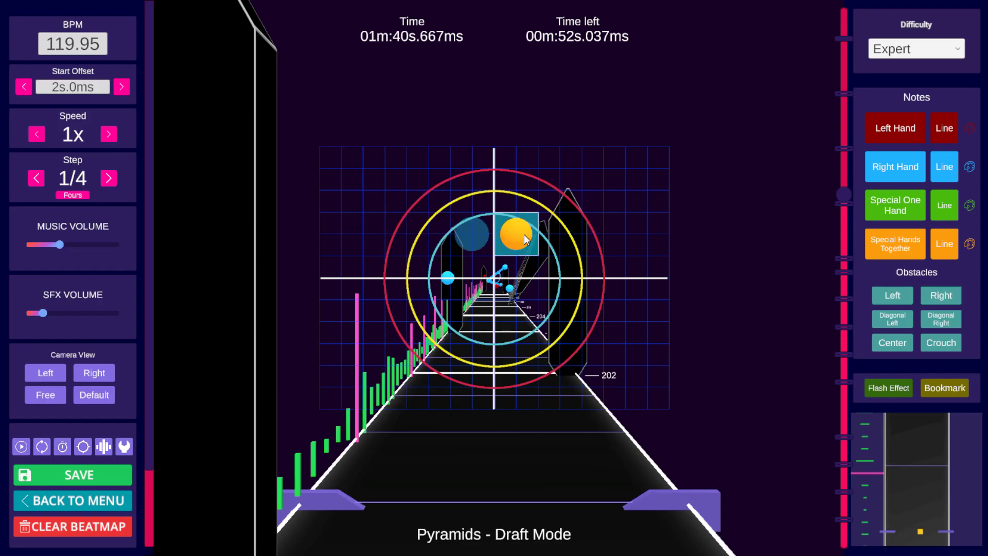
scroll(524, 234, "up", 20)
scroll(653, 200, "up", 3)
scroll(653, 200, "down", 8)
scroll(651, 201, "down", 1)
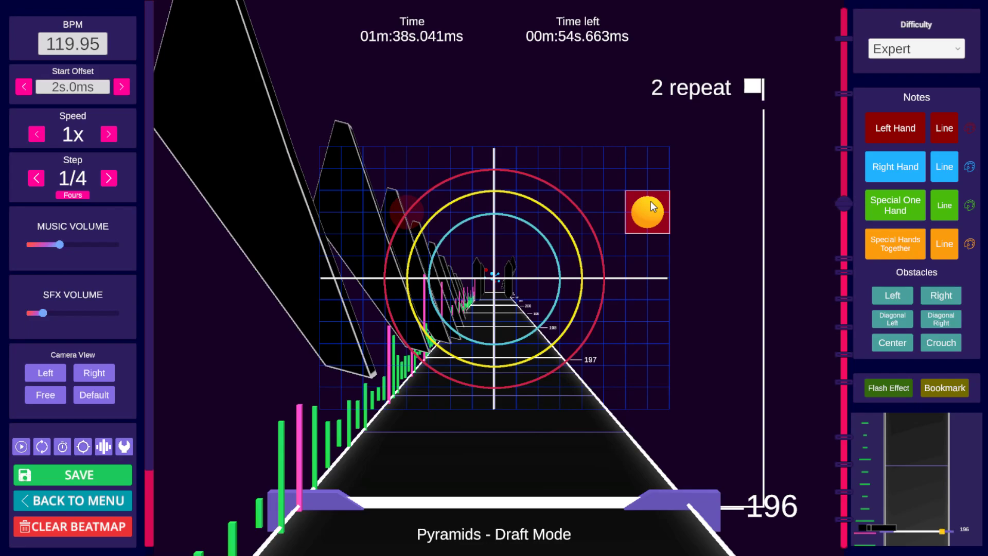
Step: Change the upper-right special note at beat 196 into a left-hand note
left_click(650, 201)
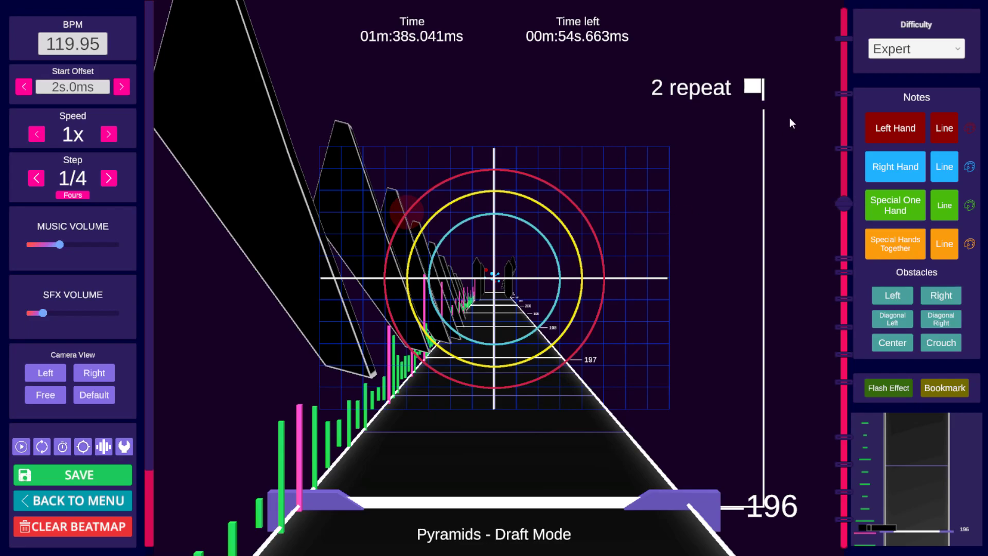
key("space")
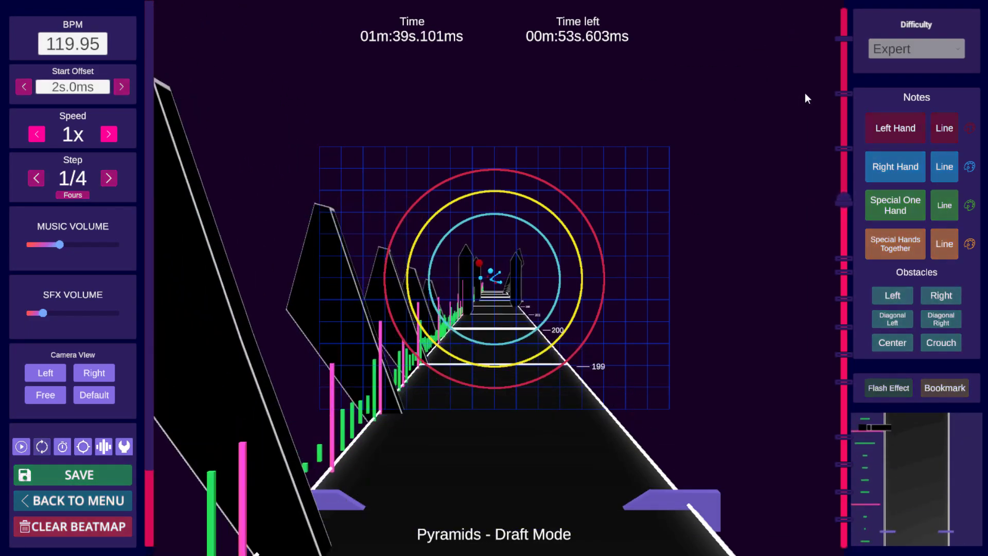
key("space")
scroll(804, 94, "up", 15)
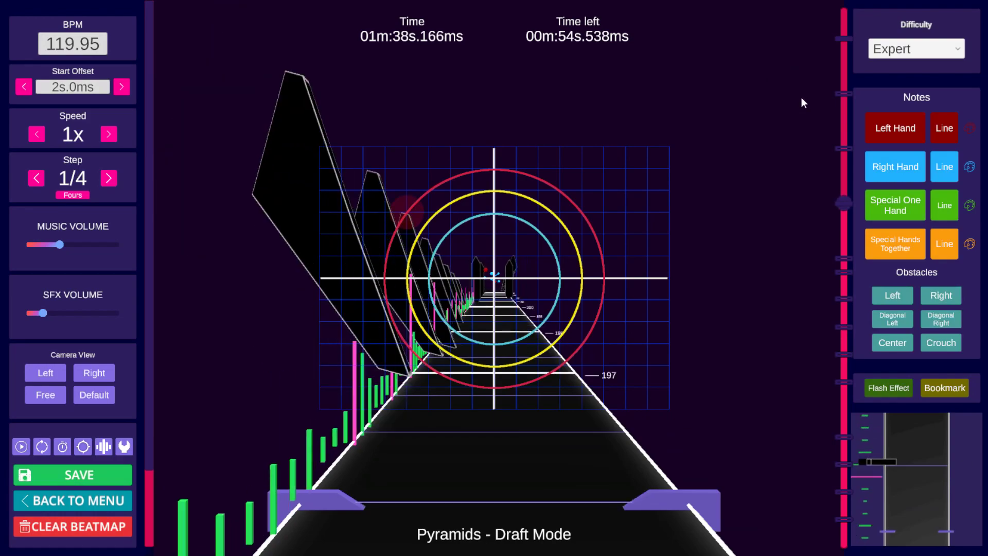
scroll(781, 128, "down", 3)
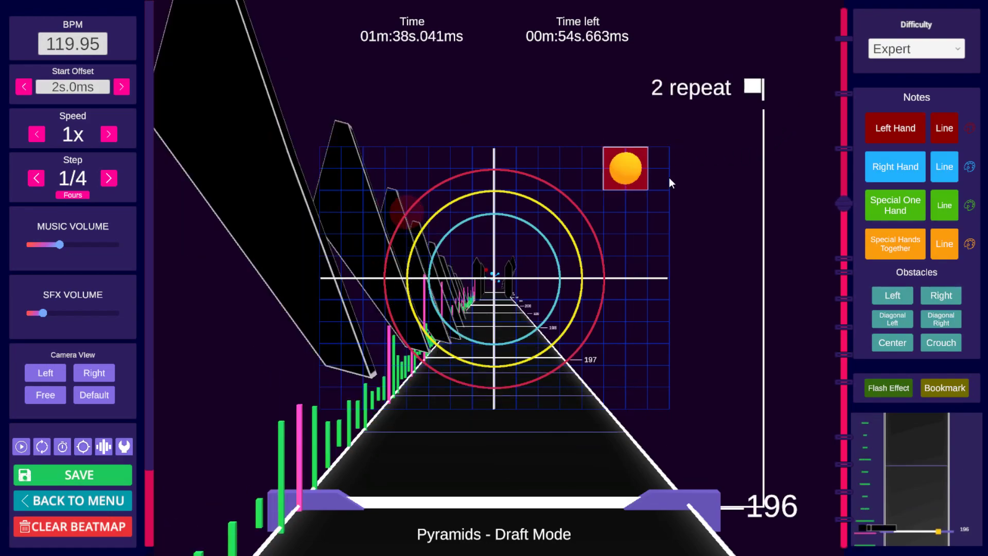
left_click(895, 137)
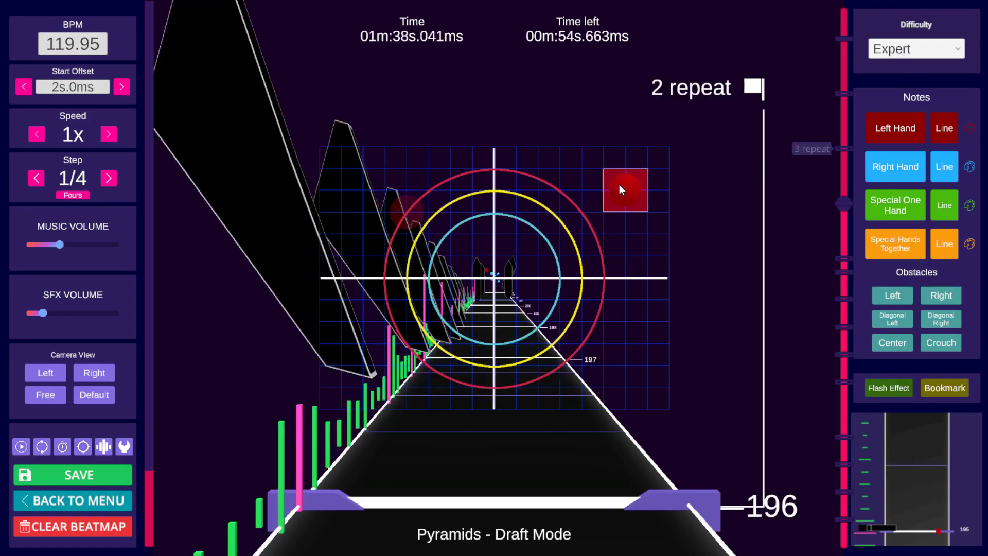
scroll(619, 185, "up", 1)
scroll(619, 184, "down", 1)
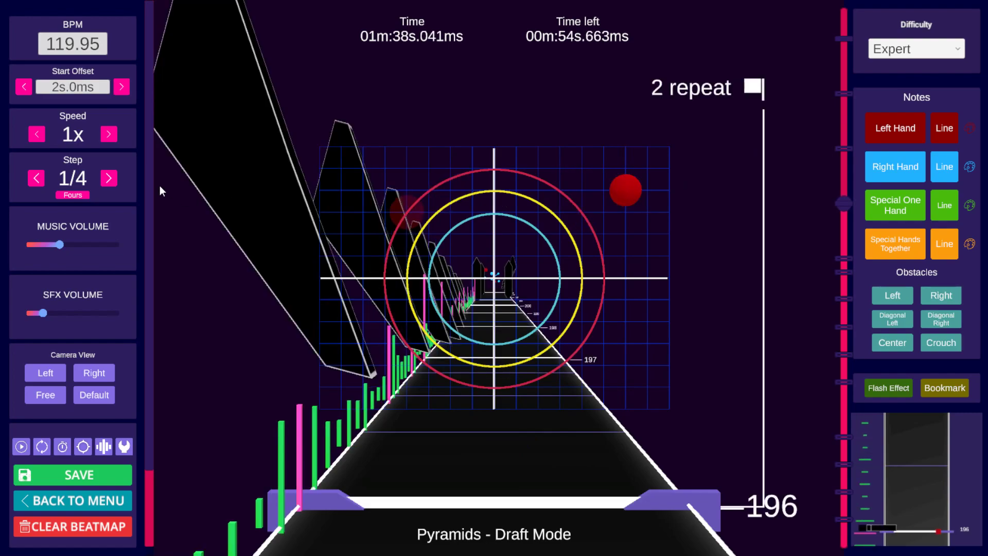
Step: Set the step to 1/2 and shift the upper-right left-hand note at beat 196 one cell inward
left_click(36, 178)
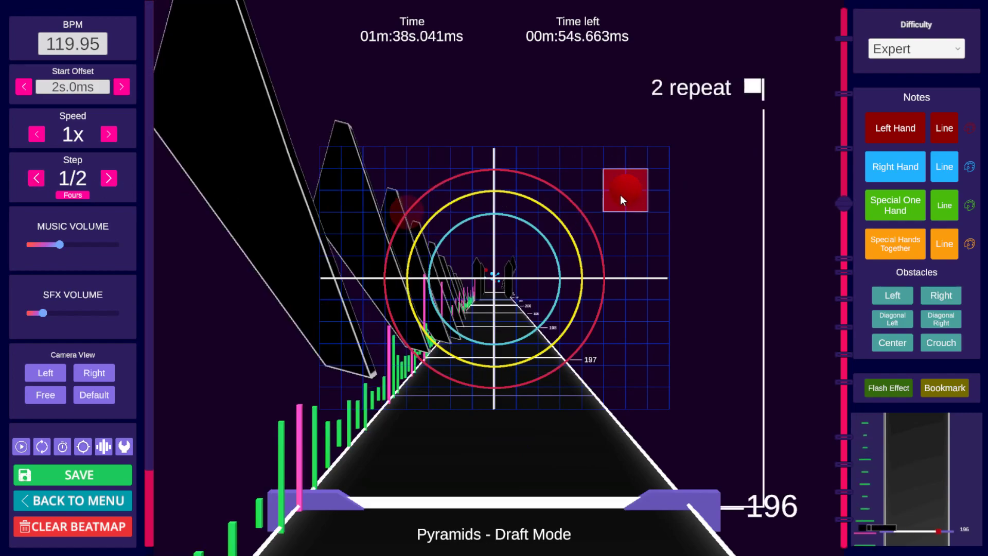
scroll(622, 195, "up", 1)
scroll(622, 196, "up", 1)
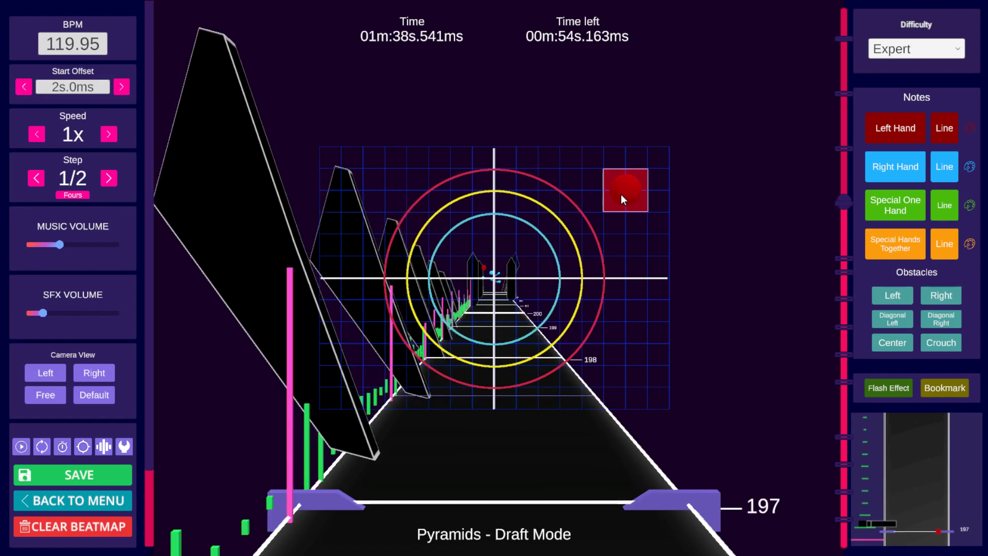
scroll(620, 193, "down", 3)
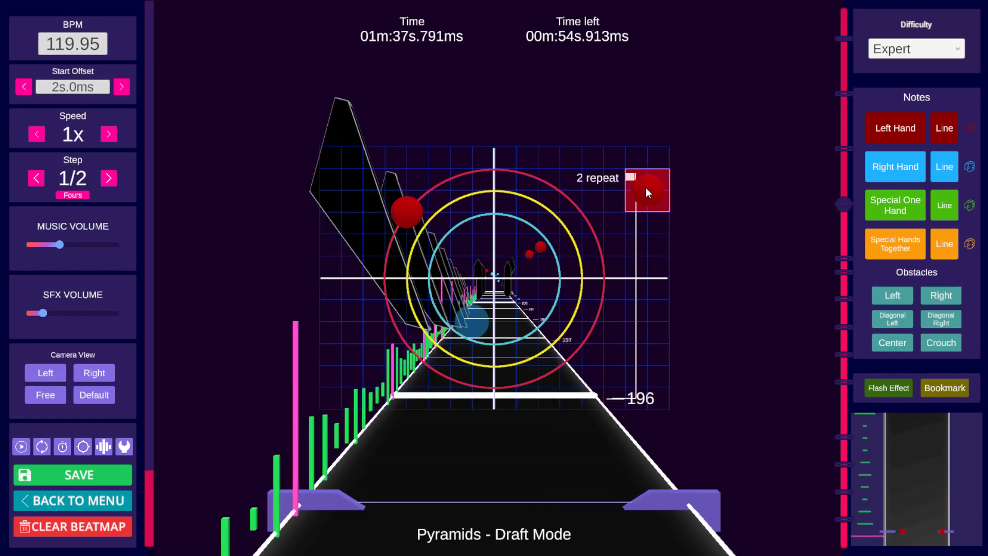
scroll(645, 188, "up", 1)
left_click(645, 187)
left_click(607, 182)
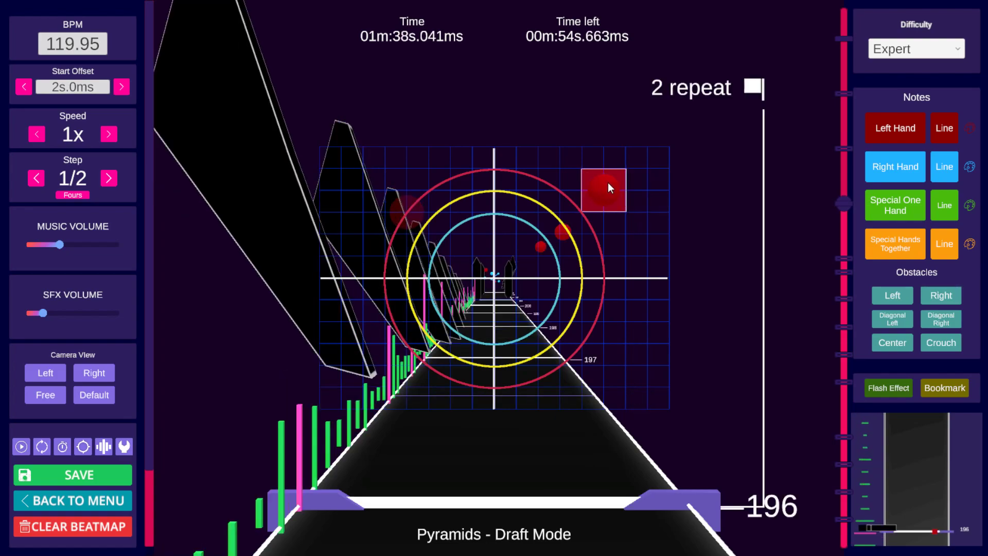
Step: Step forward to beat 200 and try to add a left-hand note in the upper-right area
scroll(647, 186, "up", 1)
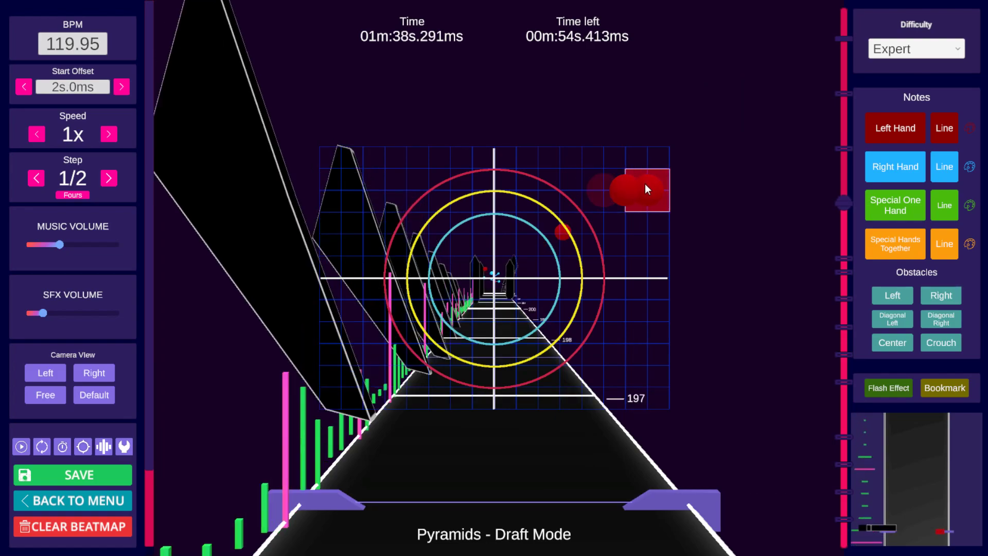
scroll(641, 175, "up", 1)
scroll(627, 182, "up", 1)
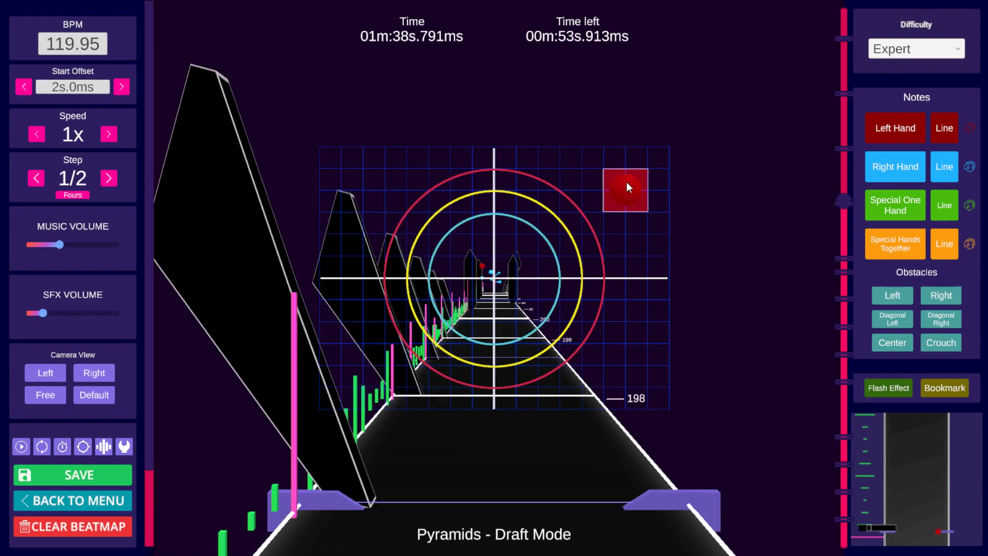
scroll(626, 181, "up", 2)
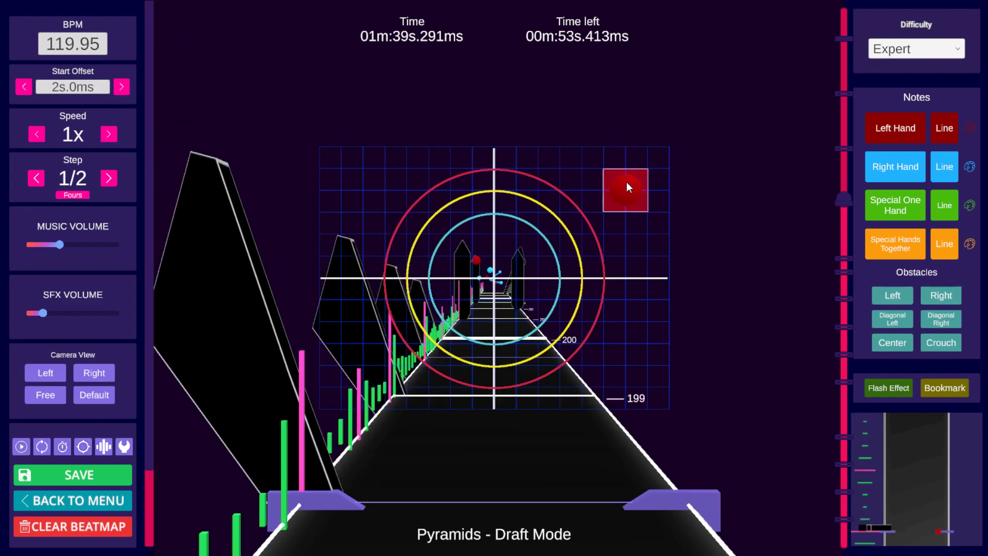
scroll(626, 181, "up", 1)
scroll(626, 181, "up", 1)
scroll(626, 181, "up", 1)
left_click(626, 182)
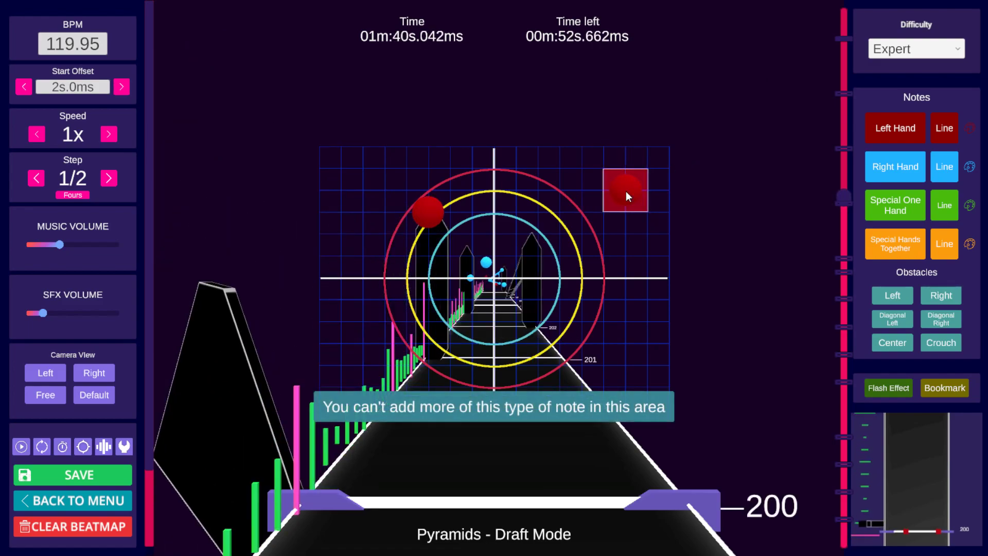
Step: Play the section and step through beats 196 to 198 to review the left-hand notes
scroll(691, 185, "down", 13)
key("space")
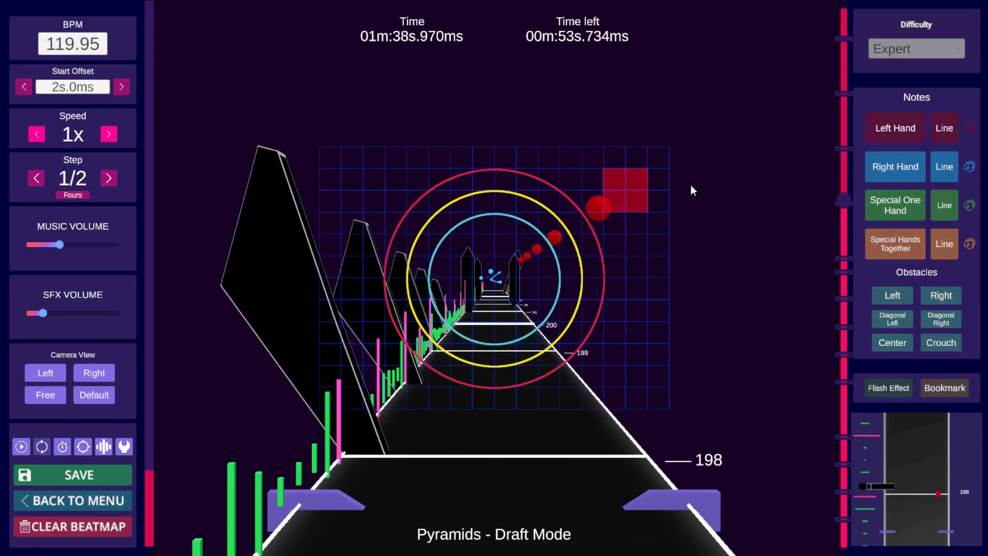
key("space")
scroll(694, 181, "down", 6)
scroll(694, 182, "down", 6)
scroll(692, 178, "up", 2)
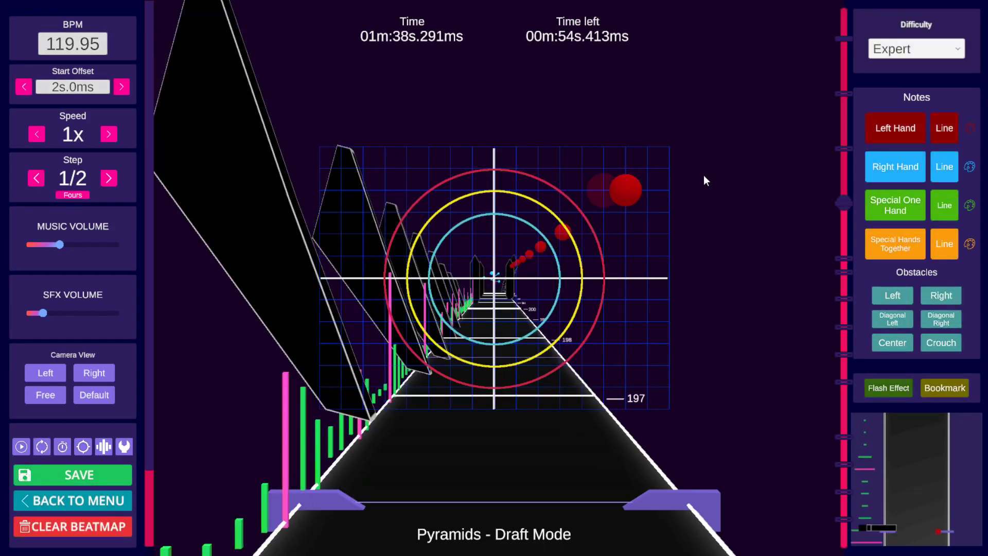
scroll(704, 176, "down", 1)
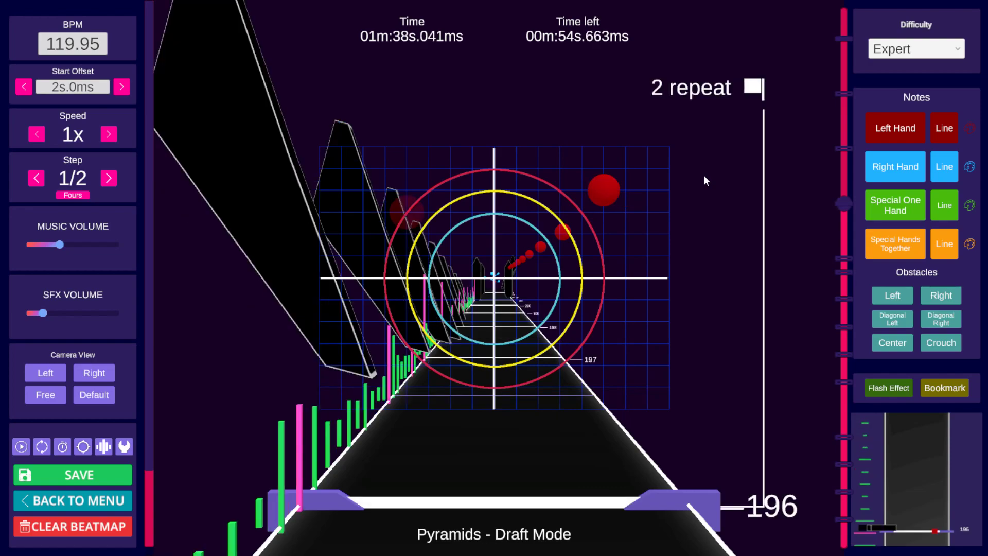
scroll(701, 175, "up", 3)
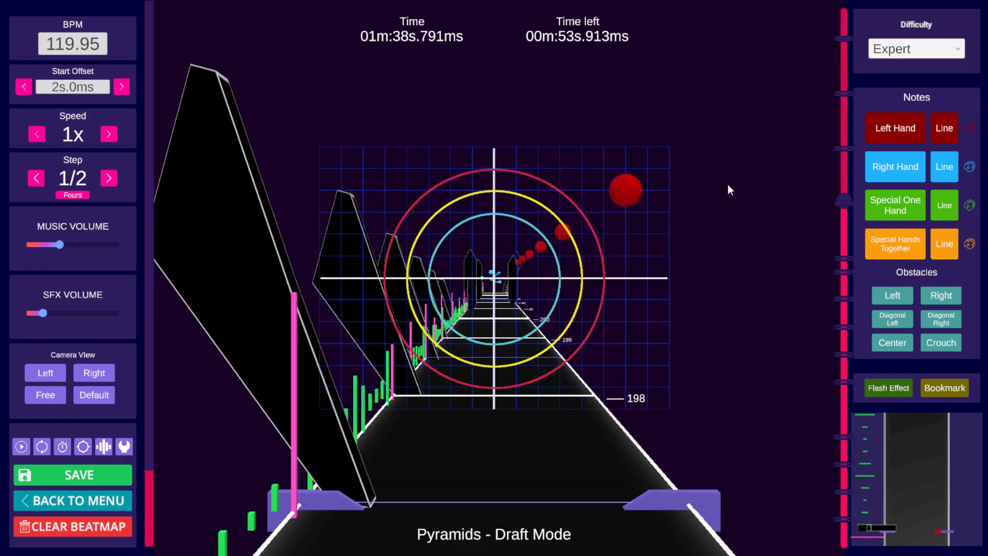
Step: Play ahead to beat 208 and step through beats 208 to 211 to inspect the notes there
key("space")
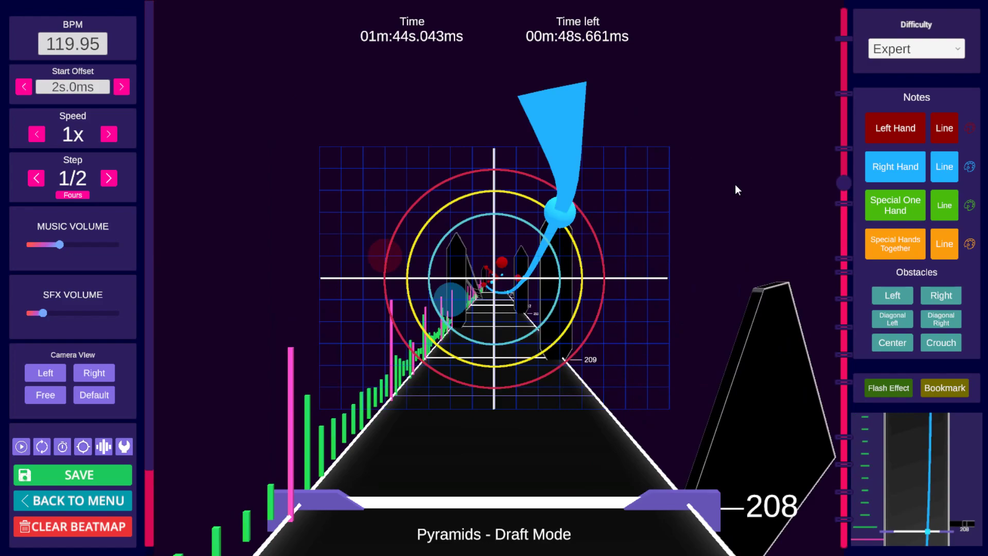
scroll(709, 198, "up", 4)
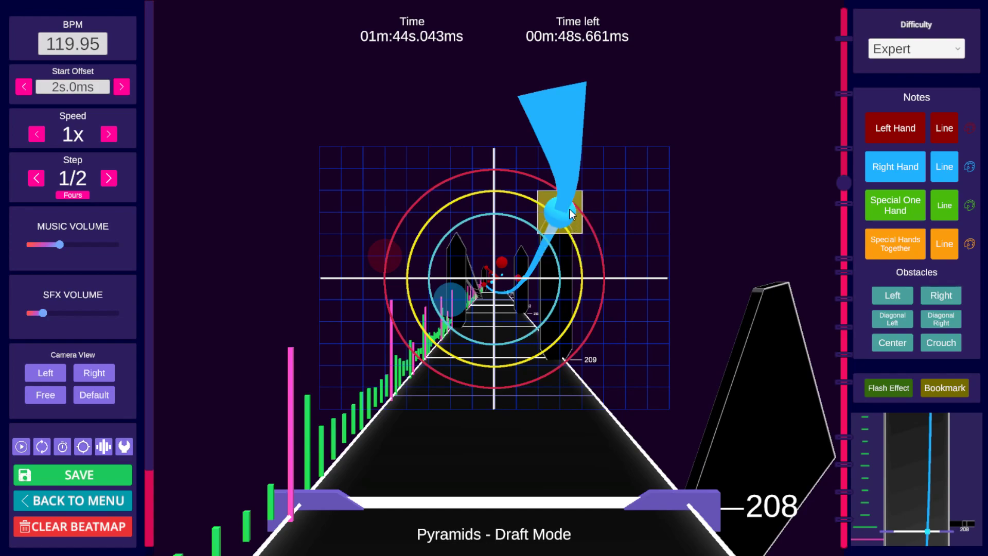
scroll(565, 225, "down", 8)
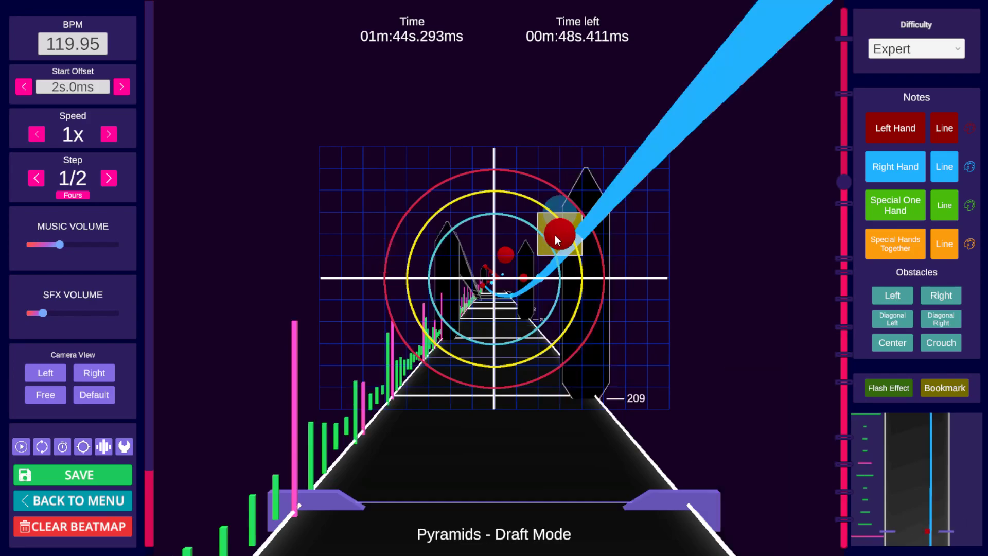
scroll(671, 286, "up", 5)
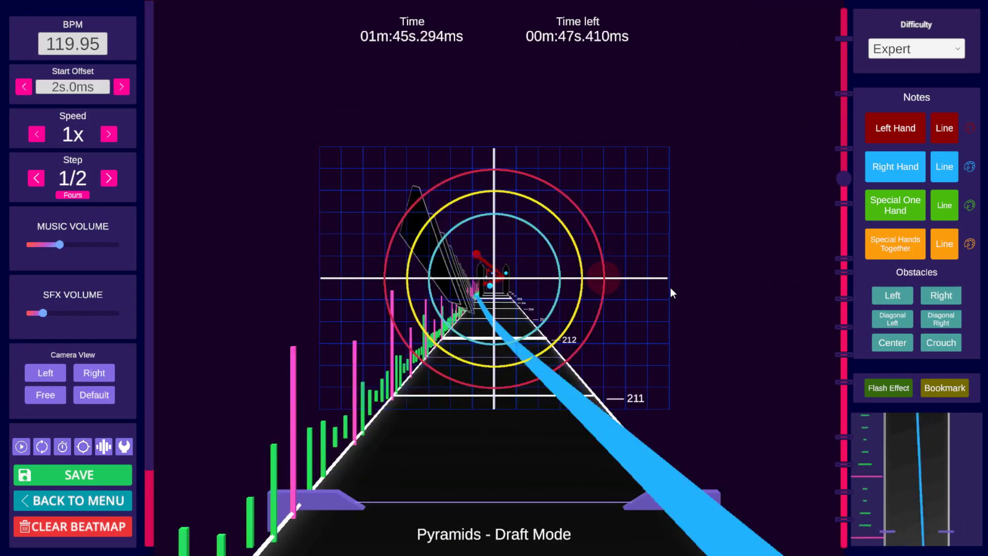
scroll(666, 283, "down", 2)
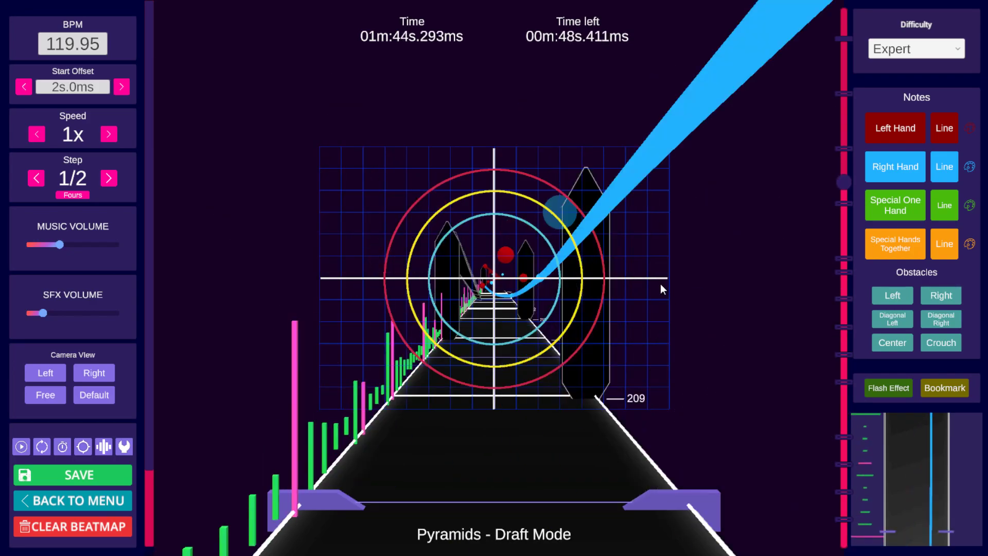
scroll(661, 284, "up", 1)
scroll(594, 274, "down", 4)
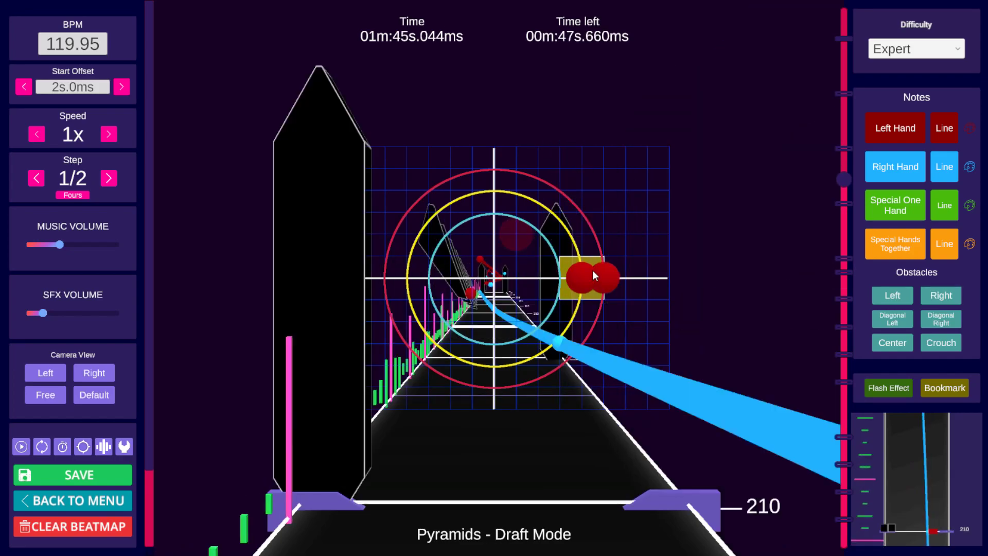
scroll(592, 270, "down", 4)
scroll(591, 271, "up", 10)
scroll(585, 270, "up", 20)
scroll(604, 279, "down", 2)
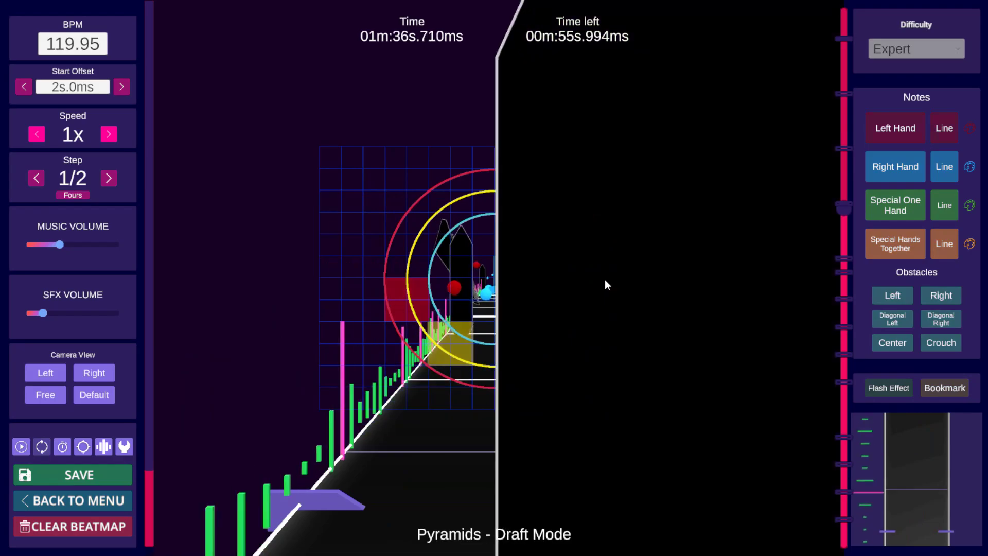
scroll(605, 280, "down", 6)
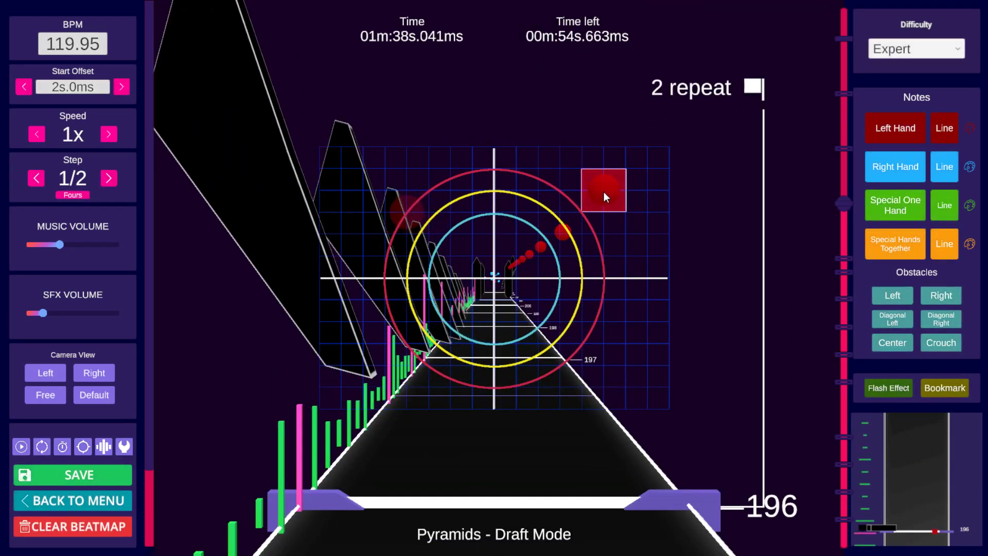
Step: Replay the passage from beat 194 into the 2 repeat bookmark to review the timing
scroll(675, 195, "up", 7)
key("space")
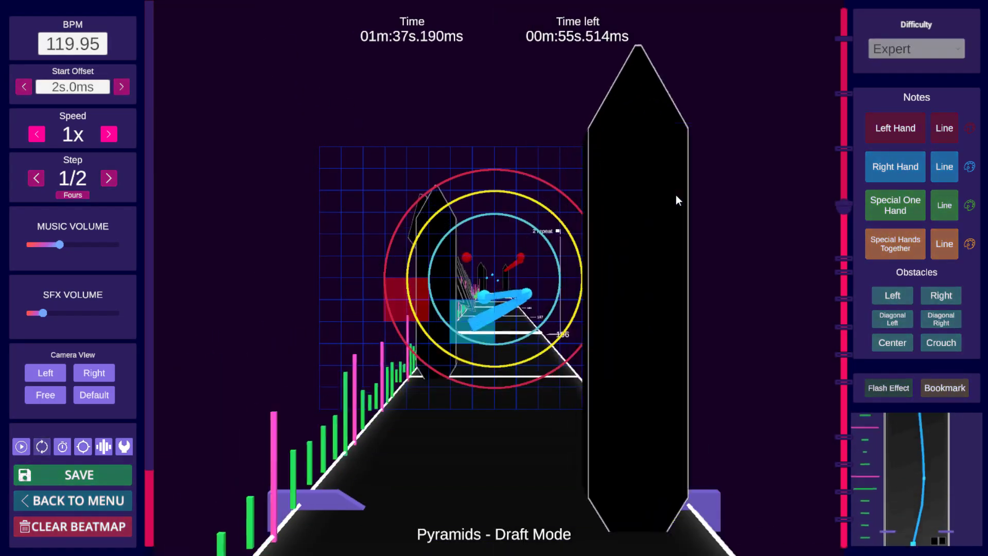
key("space")
scroll(609, 214, "up", 2)
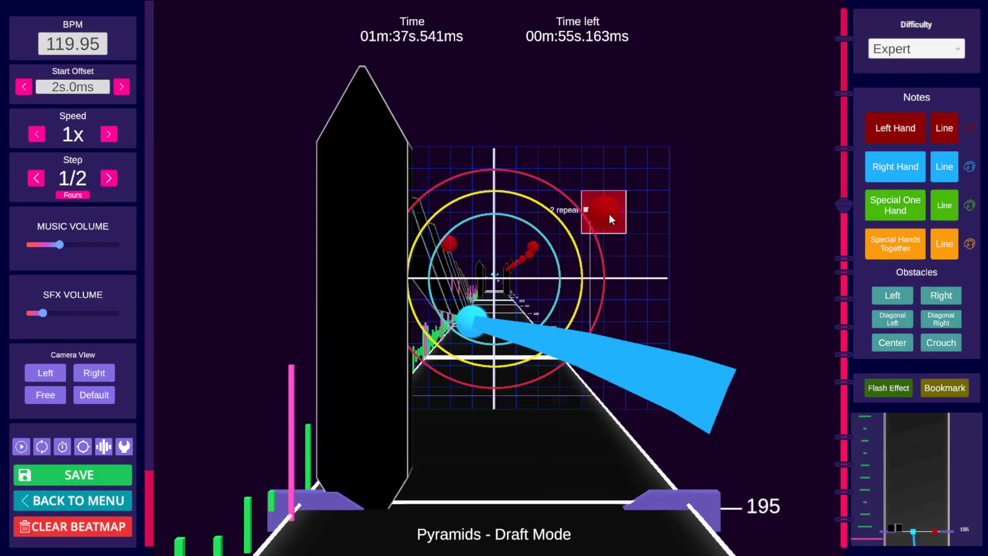
scroll(608, 215, "up", 1)
scroll(607, 215, "down", 4)
key("space")
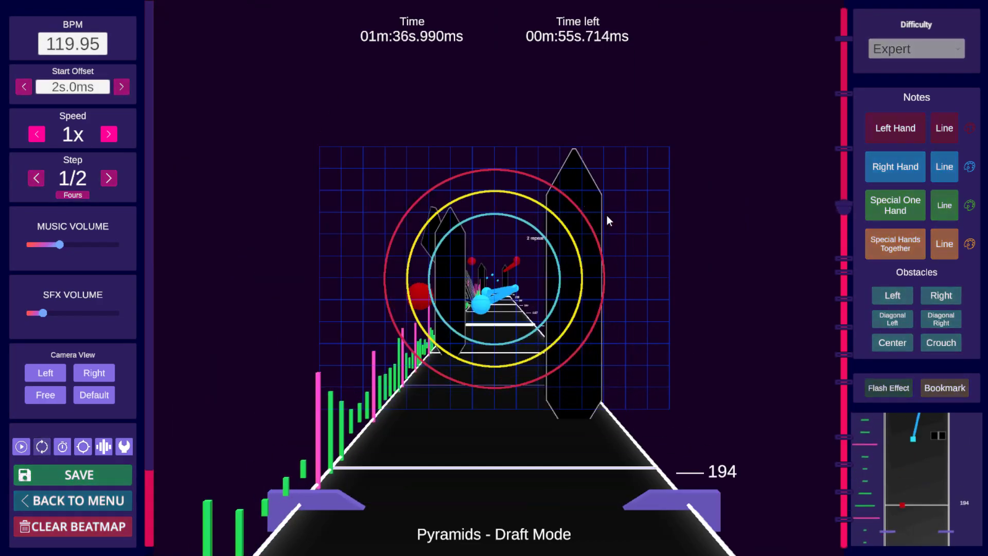
key("space")
Step: Move the upper-right left-hand note at beat 196 to the upper-left area of the grid
left_click(434, 222)
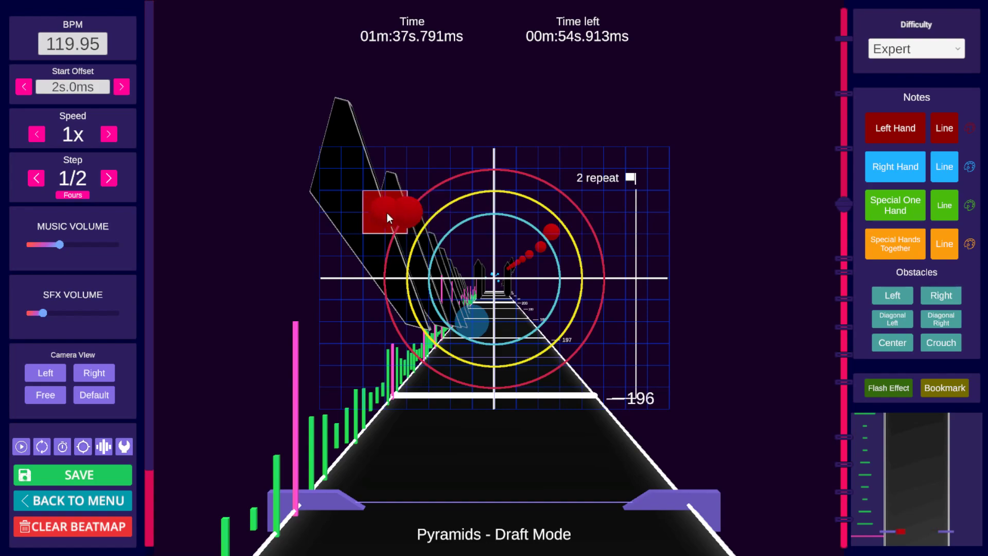
left_click(394, 208)
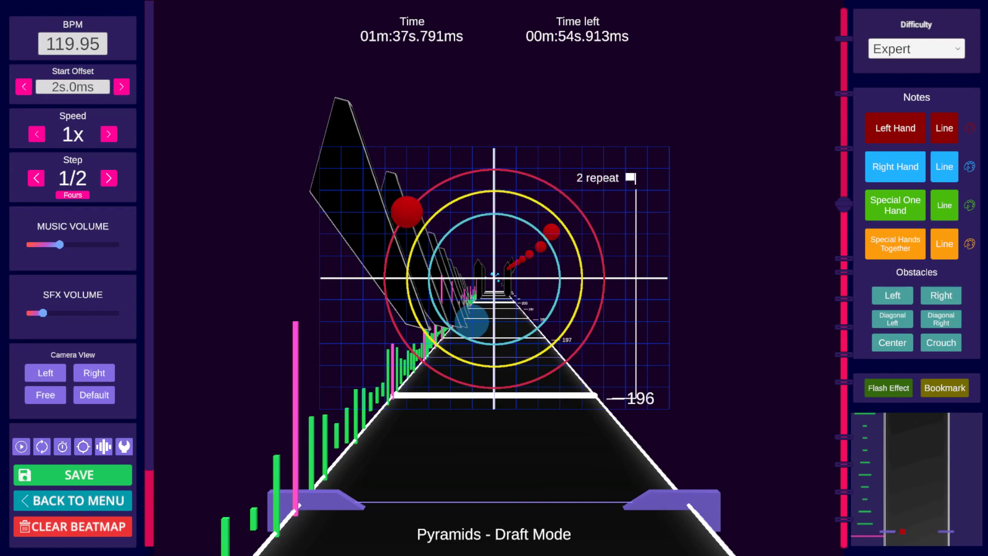
scroll(638, 252, "up", 1)
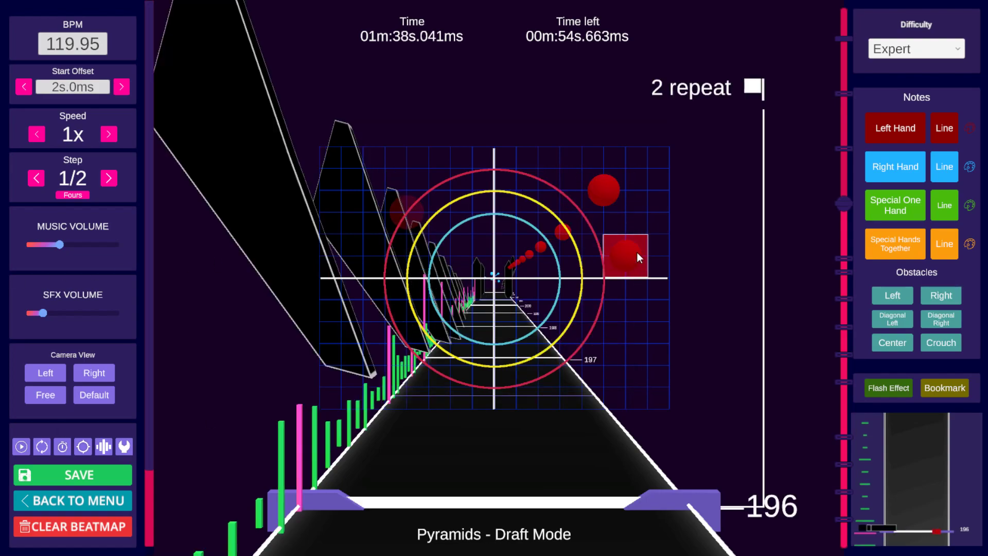
left_click_drag(613, 193, 428, 204)
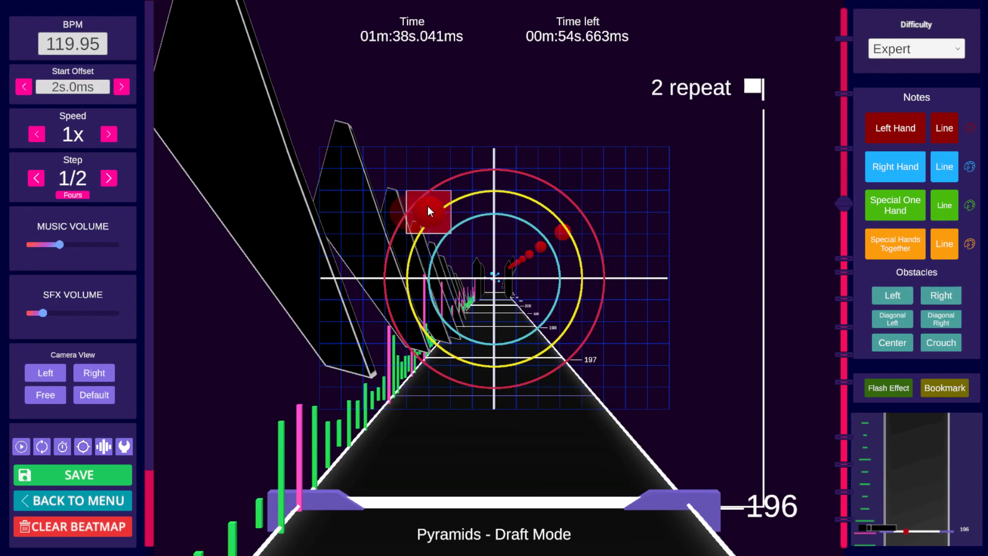
left_click_drag(470, 193, 412, 270)
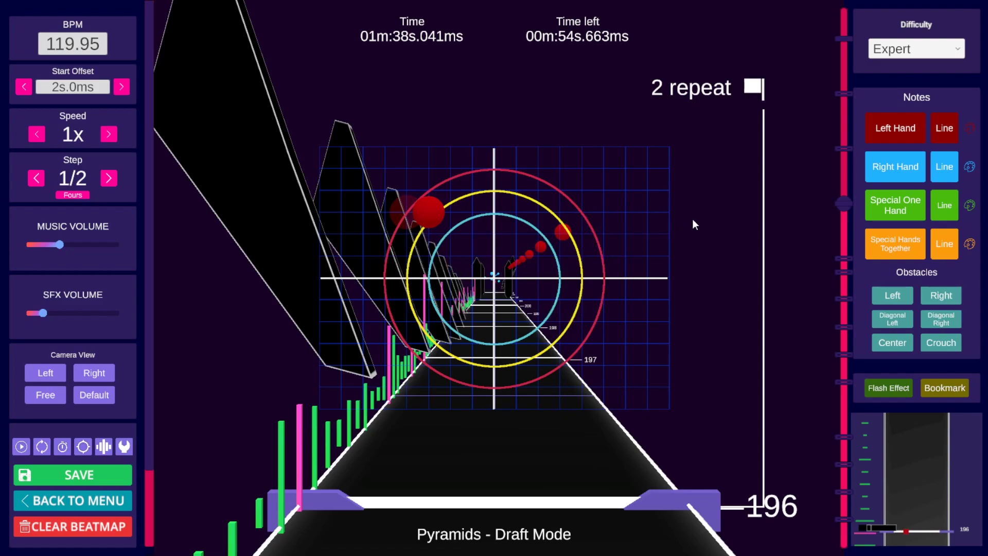
Step: Rearrange the left-hand notes at beats 197 and 198 on the grid
scroll(694, 223, "up", 1)
left_click(409, 280)
scroll(684, 244, "up", 1)
left_click(631, 194)
left_click(430, 342)
scroll(654, 294, "up", 1)
left_click(630, 198)
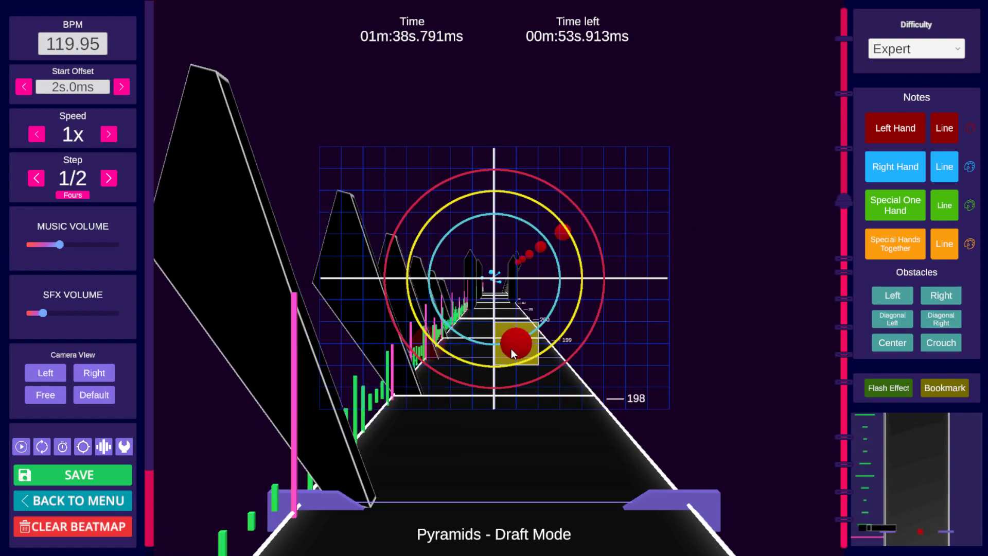
Step: Reposition the left-hand notes at beats 199 and 200 closer to the center of the grid
scroll(689, 295, "up", 1)
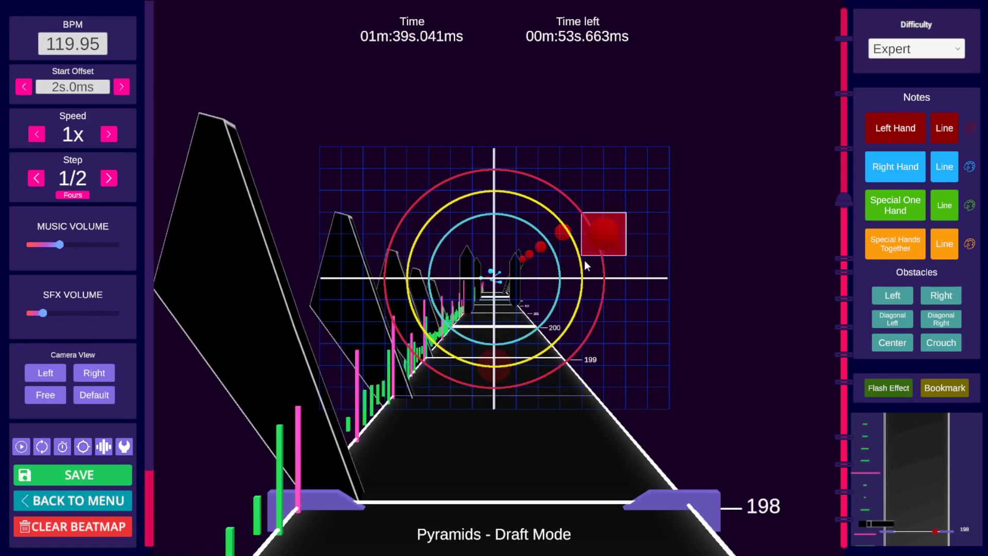
left_click(557, 335)
scroll(684, 265, "up", 1)
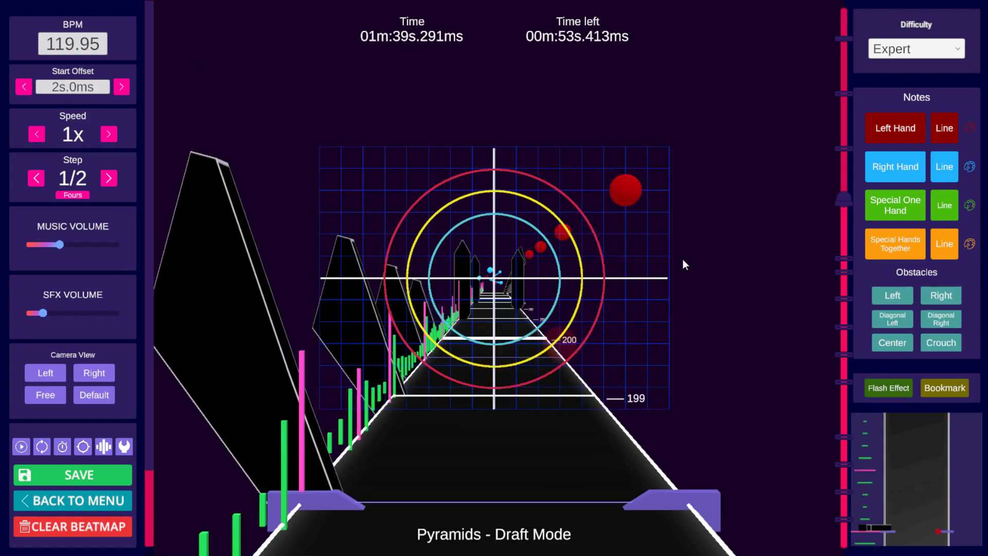
left_click(588, 282)
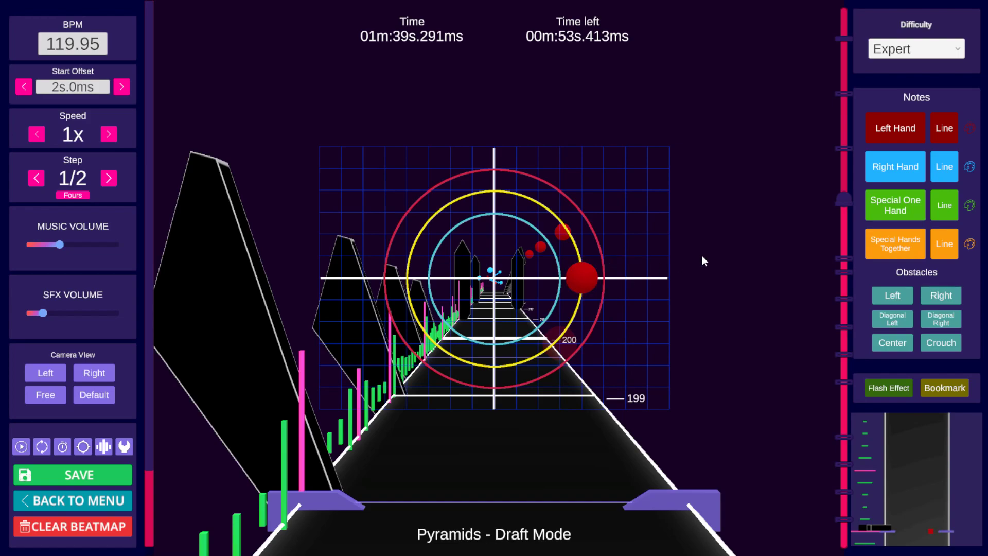
scroll(702, 255, "up", 1)
left_click_drag(633, 194, 554, 206)
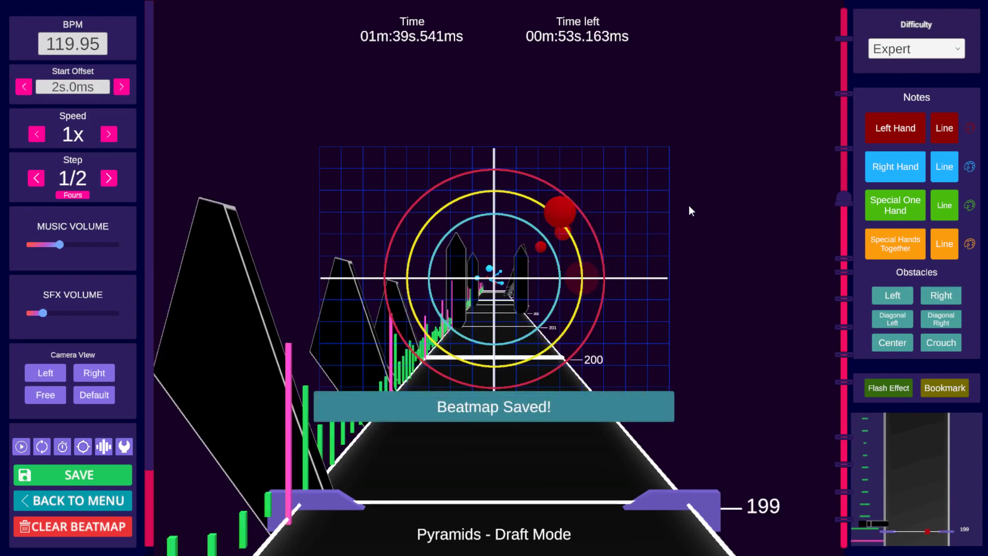
Step: Add a left-hand note at the top center of the grid at beat 200
scroll(669, 204, "up", 1)
left_click(492, 189)
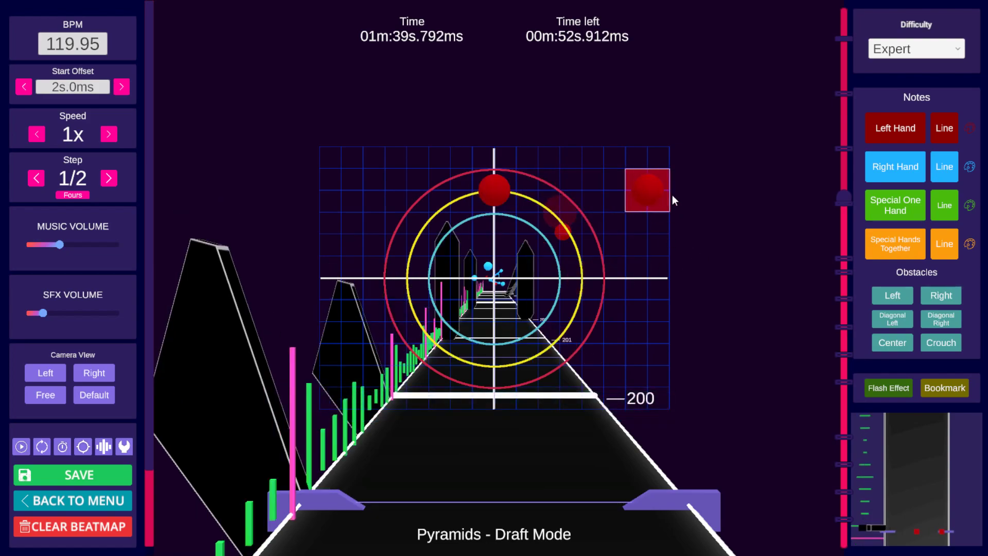
scroll(654, 190, "up", 1)
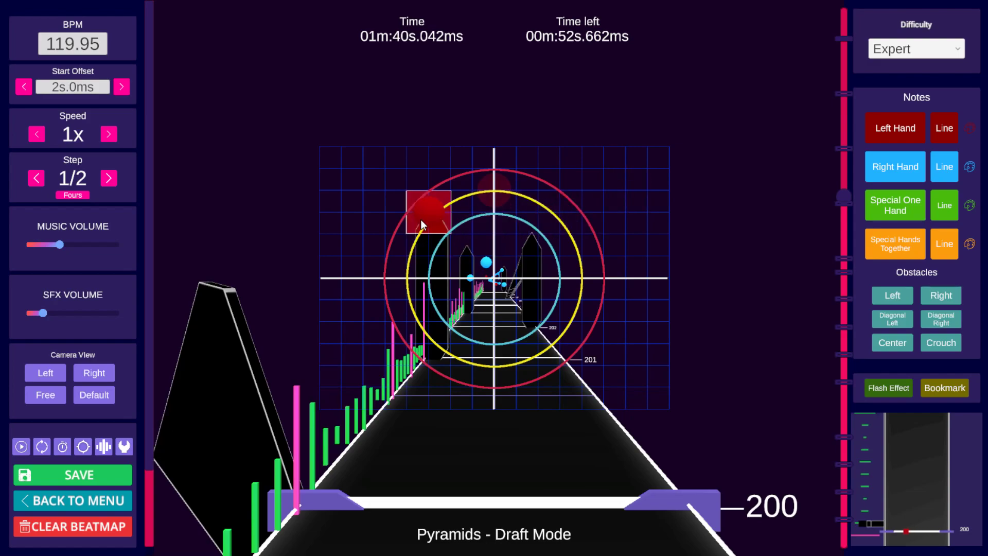
Step: Nudge the top-left left-hand note at beat 200 slightly upward and preview playback from earlier beats
left_click(422, 225)
left_click_drag(422, 224, 422, 214)
scroll(684, 203, "down", 8)
key("space")
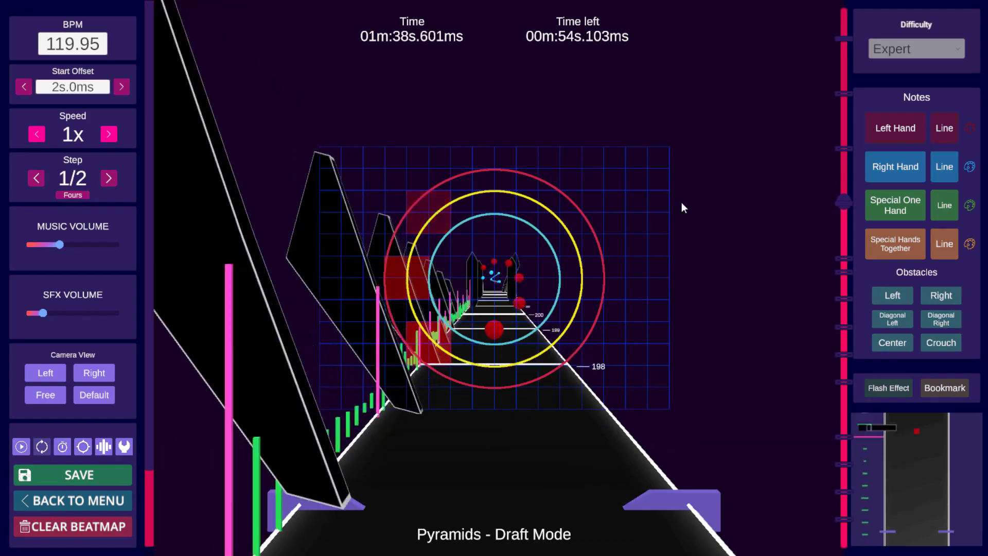
key("space")
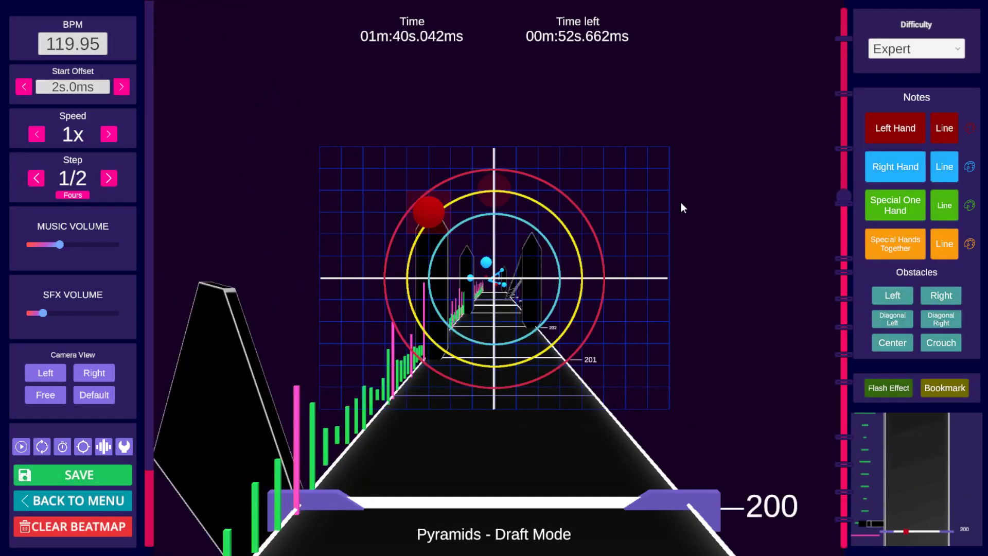
Step: Create a left-hand line note starting at the top-left note of beat 200 and running down through the following beats
left_click(951, 132)
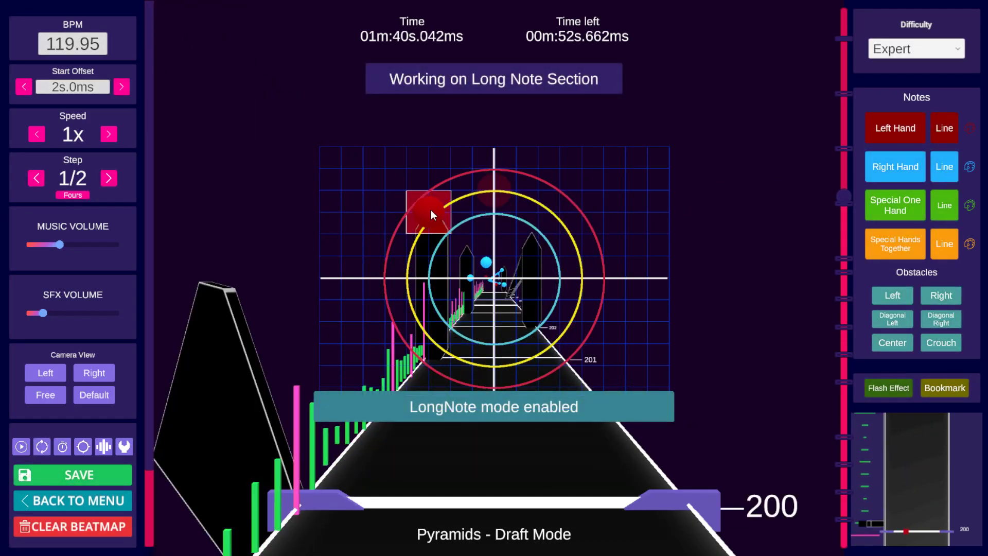
left_click(484, 209)
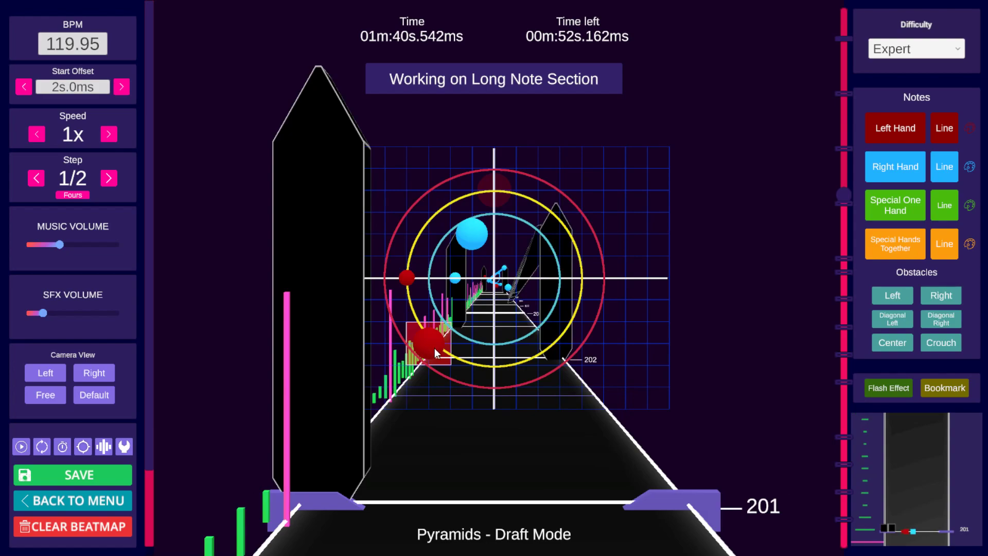
scroll(435, 348, "up", 2)
left_click(435, 348)
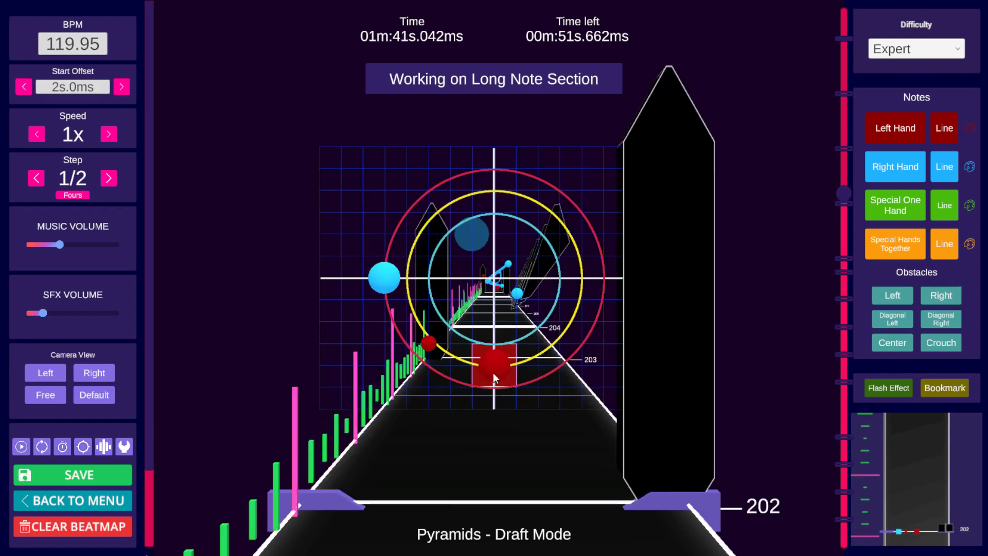
scroll(493, 373, "up", 3)
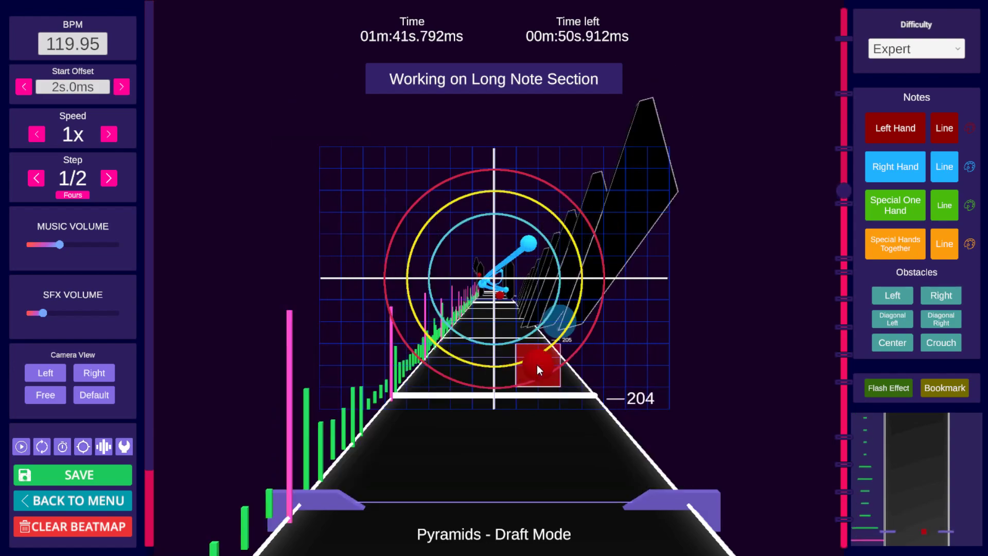
scroll(537, 365, "up", 1)
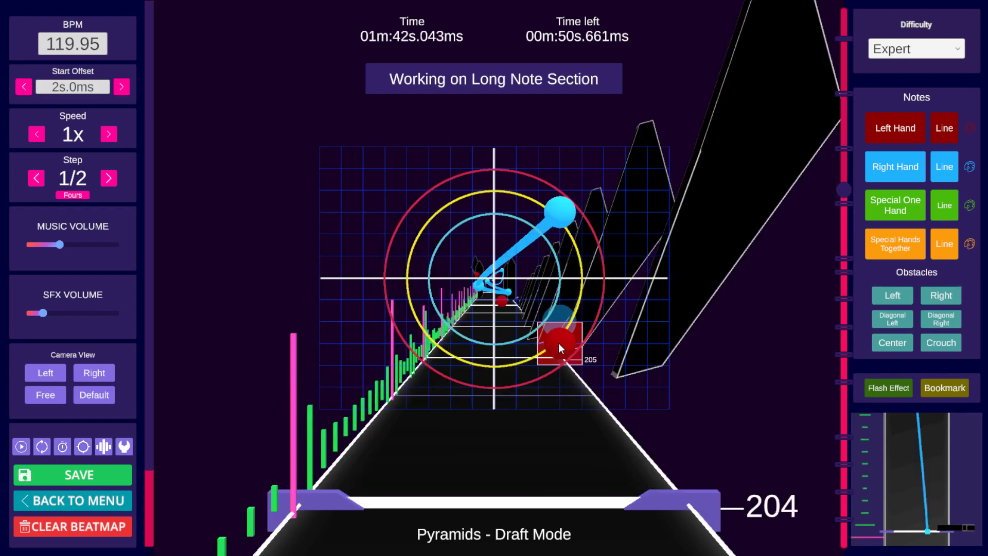
left_click(950, 123)
Step: Play back the section from beat 196 to preview the new line note and surrounding notes
scroll(747, 259, "down", 15)
scroll(743, 256, "down", 4)
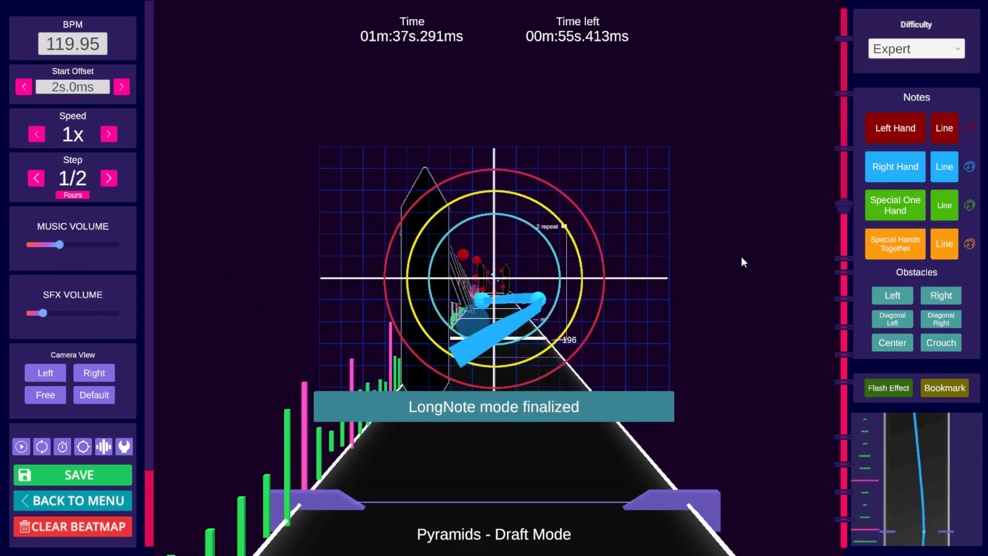
key("space")
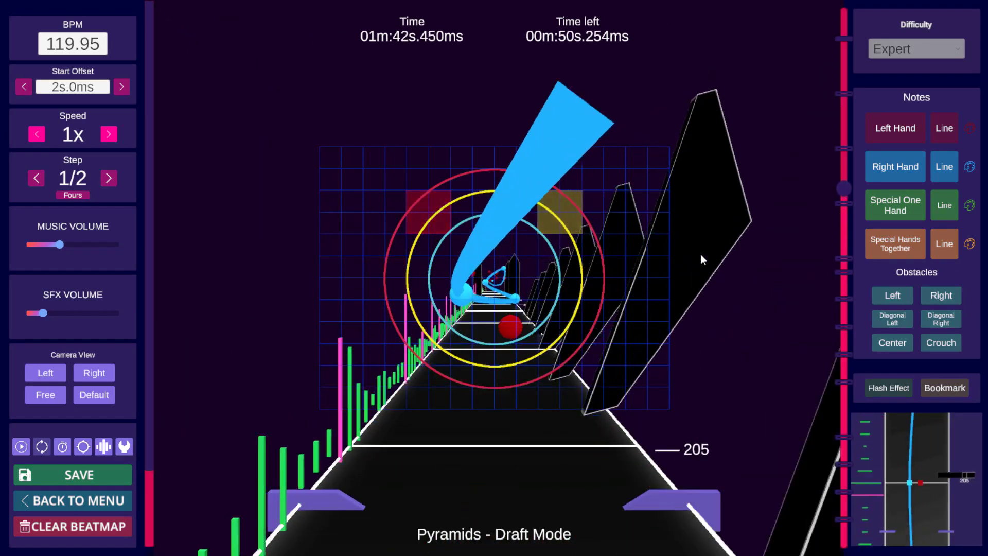
key("space")
key("space")
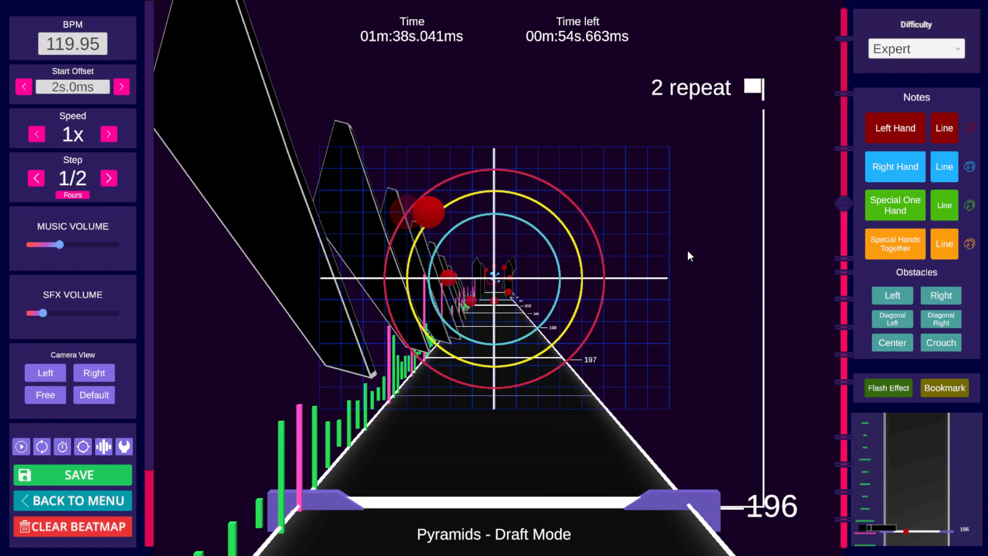
key("space")
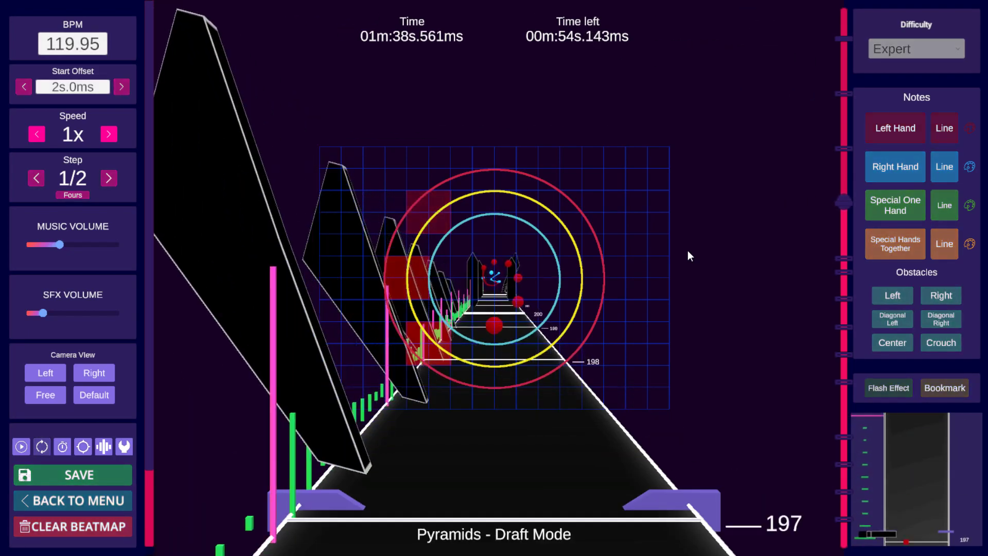
key("space")
Step: Add a left-hand note on the right side of the grid at beat 196 and shift it slightly up and inward
scroll(681, 238, "down", 11)
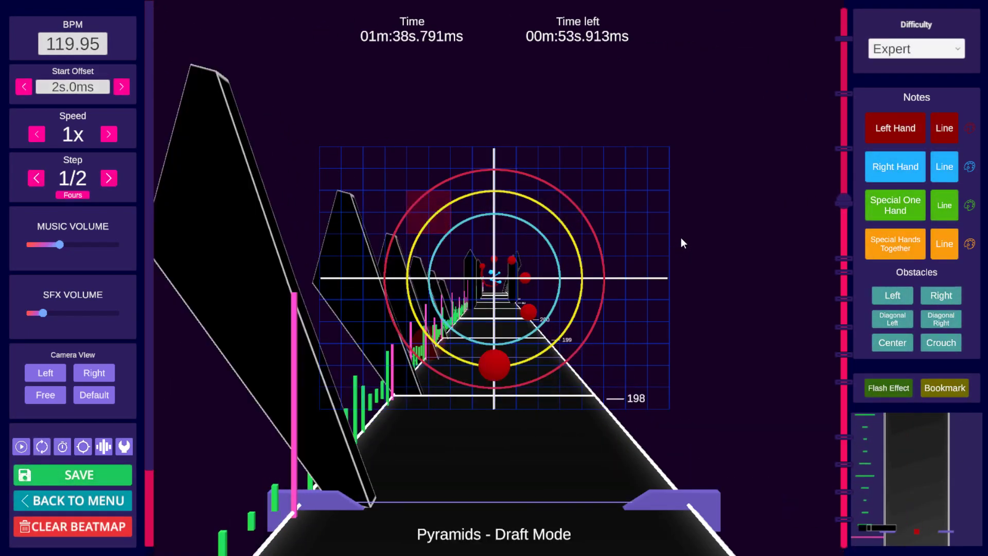
scroll(685, 235, "up", 1)
scroll(684, 235, "up", 1)
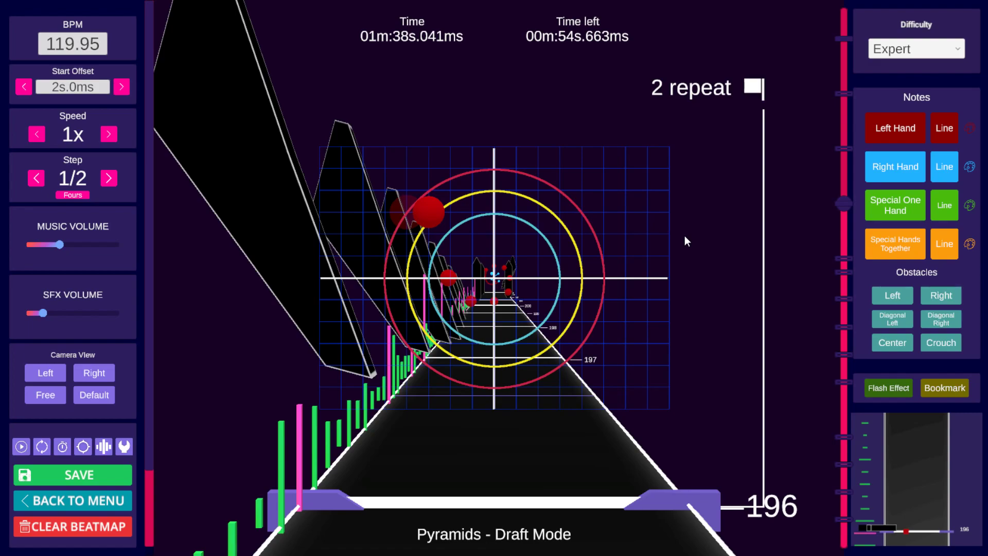
left_click(620, 231)
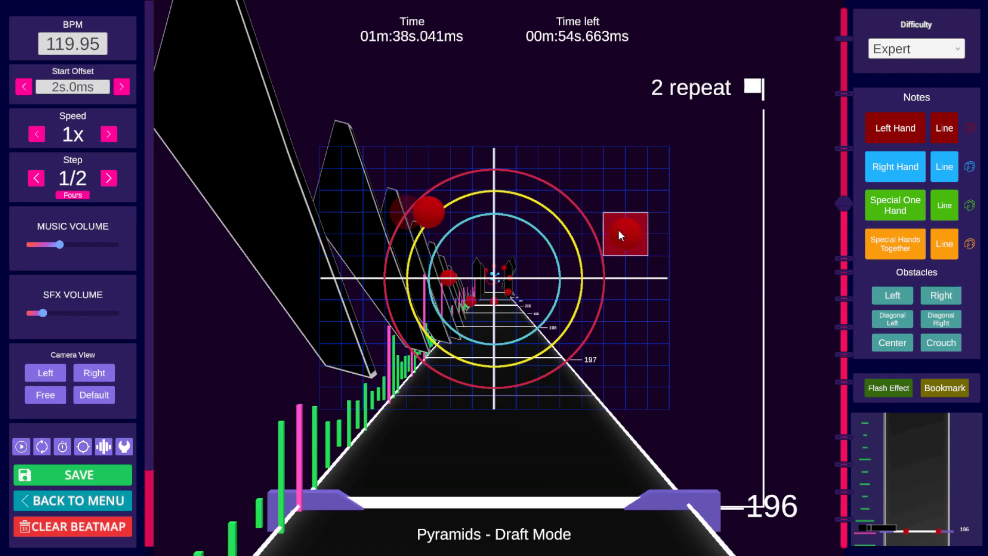
mouse_move(587, 238)
left_mouse_down()
mouse_move(496, 213)
mouse_move(523, 215)
left_mouse_up()
scroll(523, 215, "up", 1)
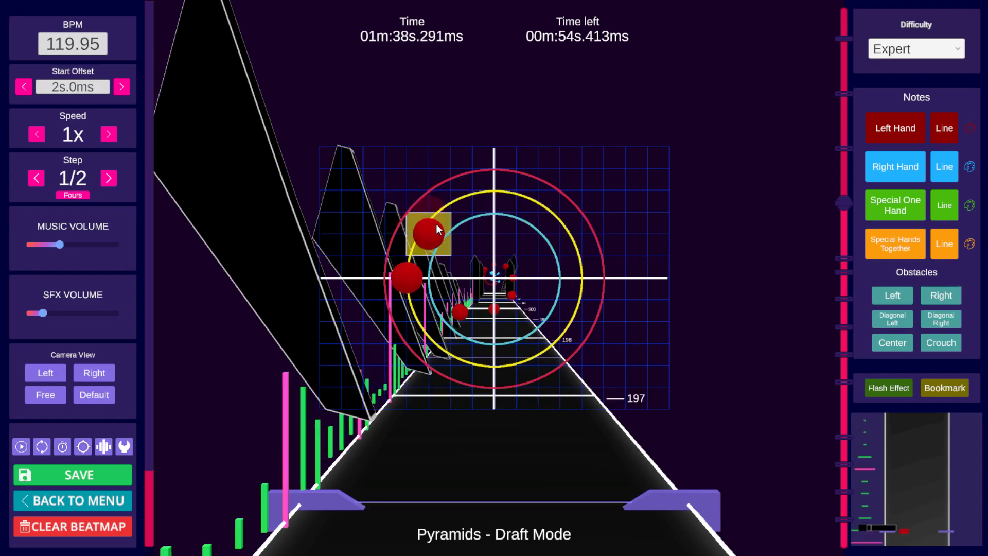
scroll(610, 202, "down", 1)
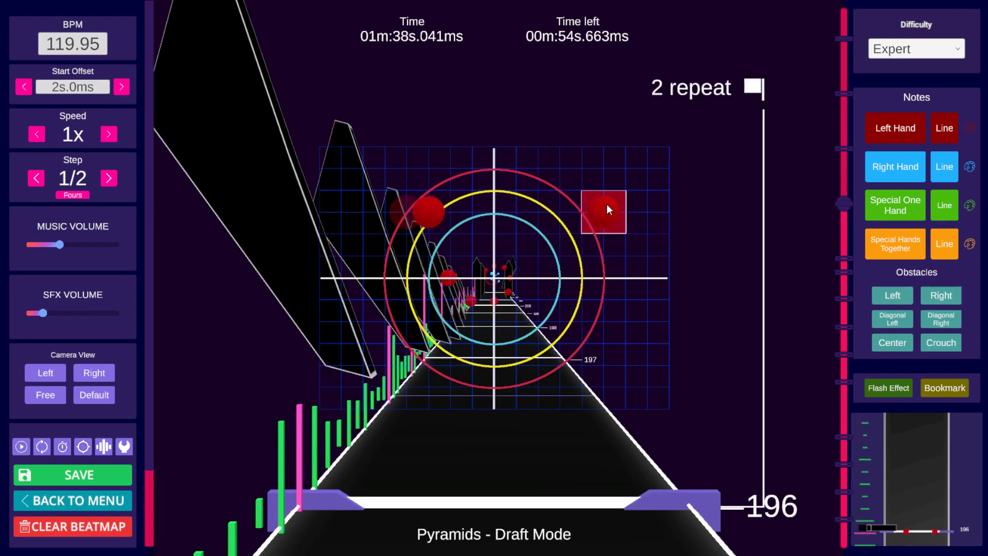
Step: Step back and forth through beats 196 to 200 to review the left-hand note placement
scroll(602, 204, "up", 1)
scroll(602, 204, "down", 1)
scroll(560, 208, "up", 1)
scroll(561, 208, "down", 1)
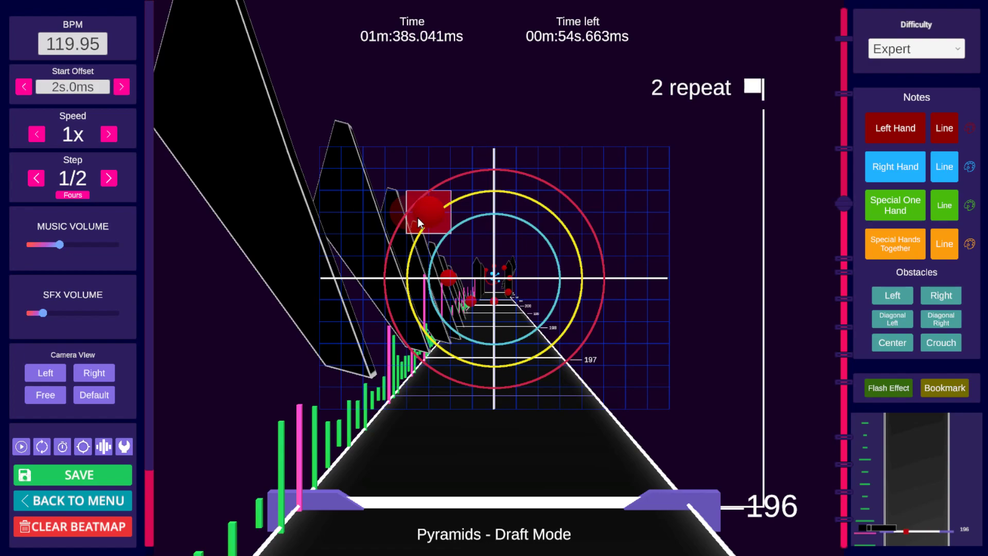
scroll(418, 217, "down", 1)
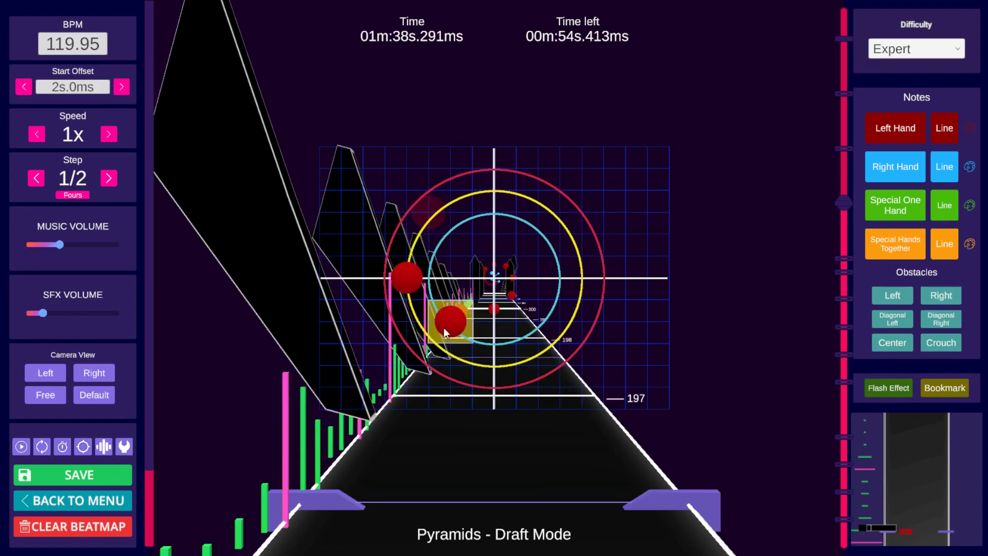
scroll(463, 340, "down", 1)
scroll(525, 360, "down", 2)
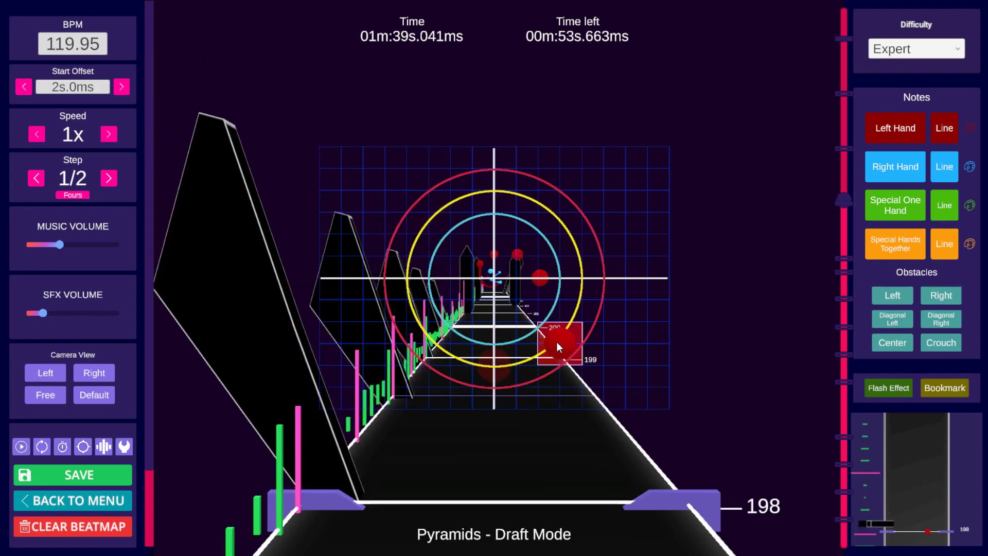
scroll(556, 329, "down", 3)
scroll(552, 317, "down", 1)
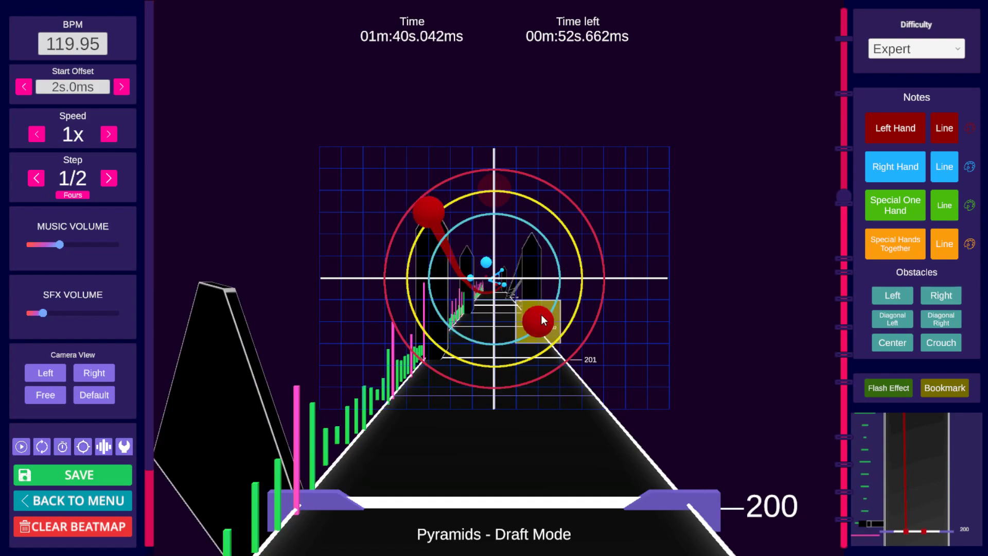
scroll(541, 313, "up", 5)
scroll(567, 302, "up", 6)
scroll(566, 302, "down", 2)
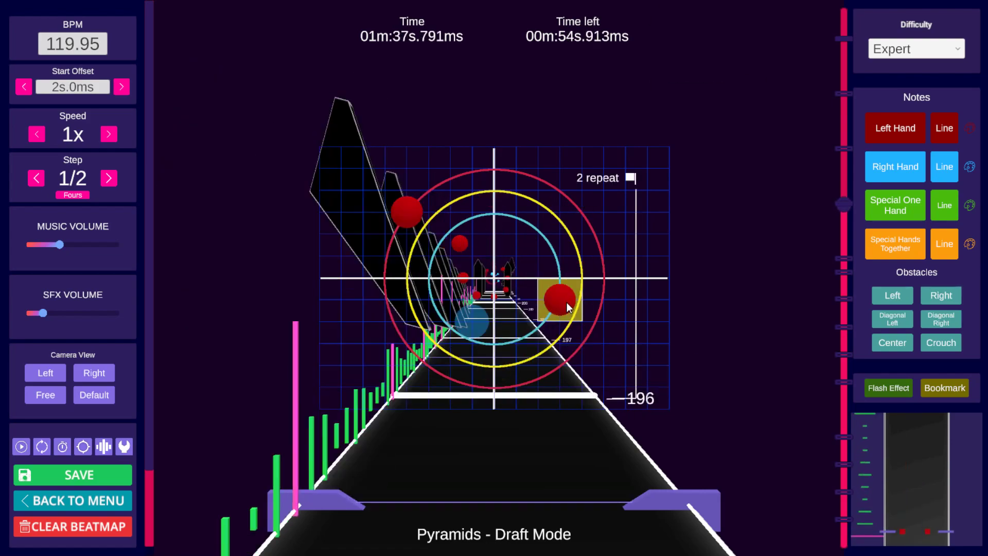
scroll(567, 302, "down", 1)
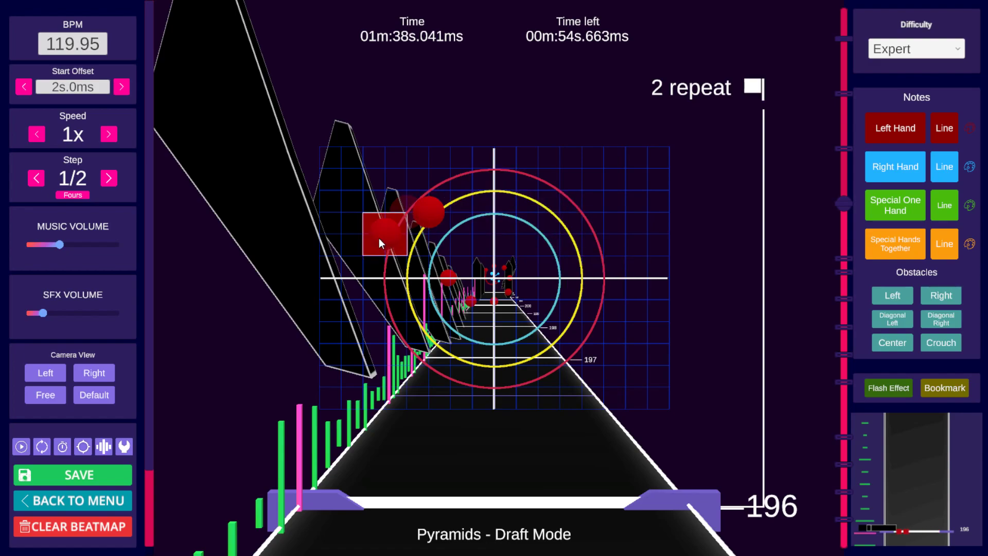
scroll(473, 230, "down", 1)
scroll(496, 269, "down", 1)
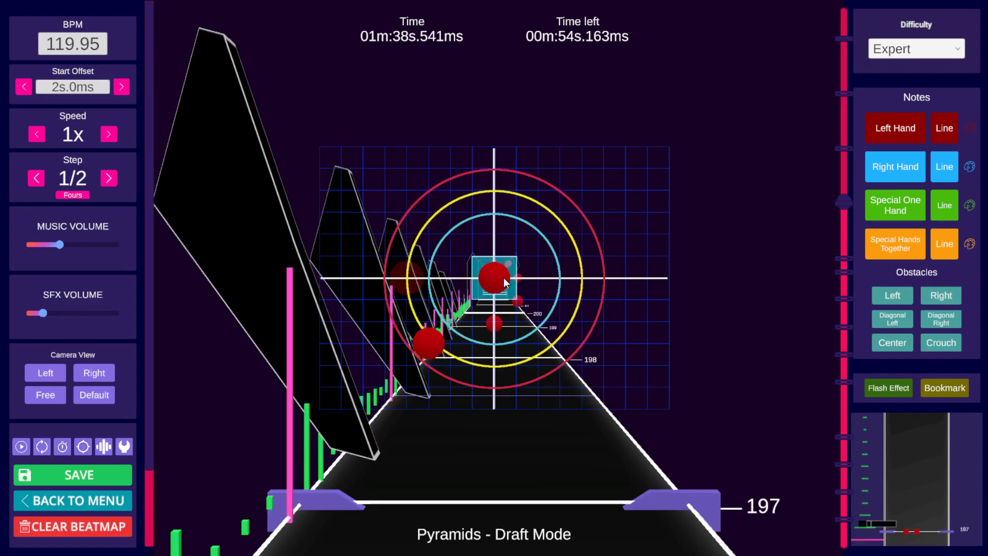
scroll(451, 341, "down", 1)
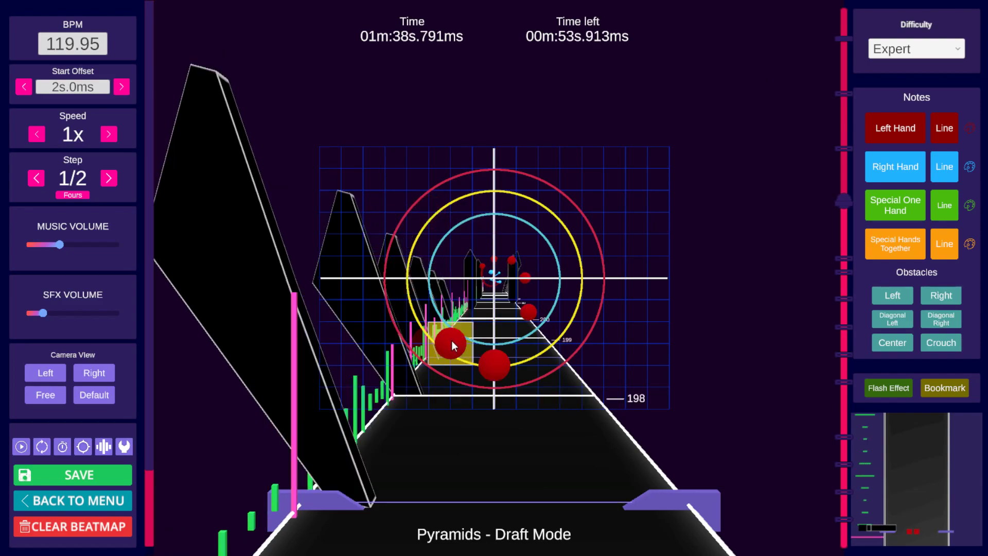
scroll(621, 261, "down", 1)
scroll(620, 261, "up", 6)
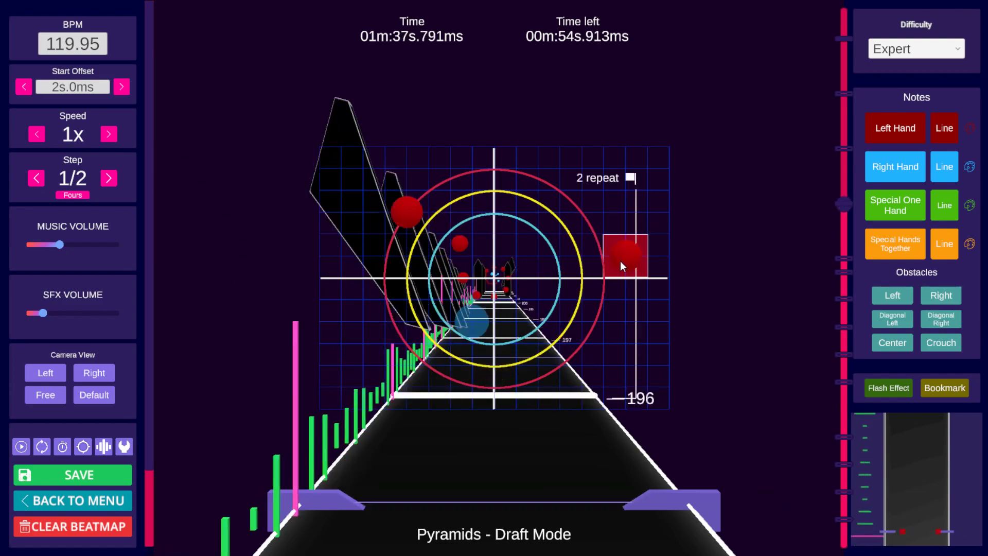
scroll(619, 261, "down", 2)
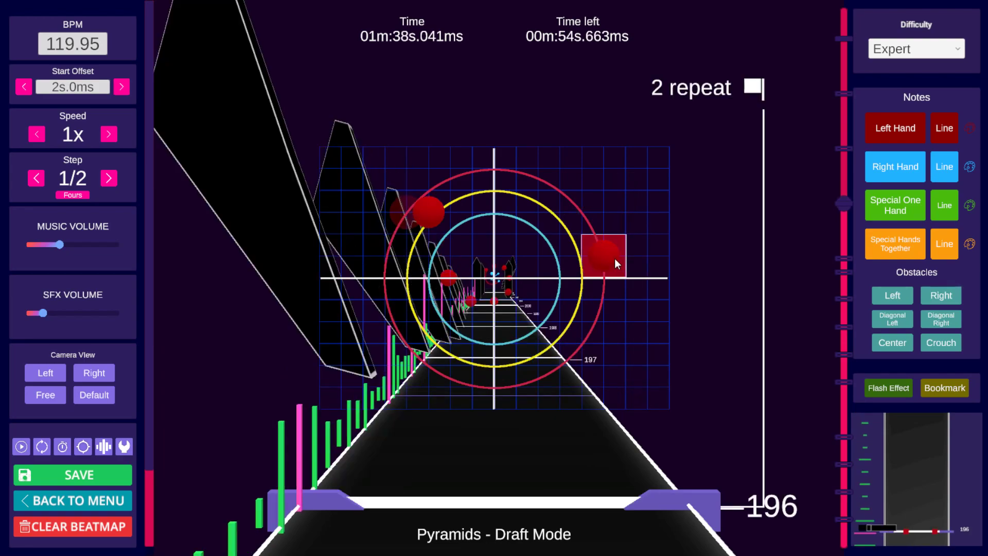
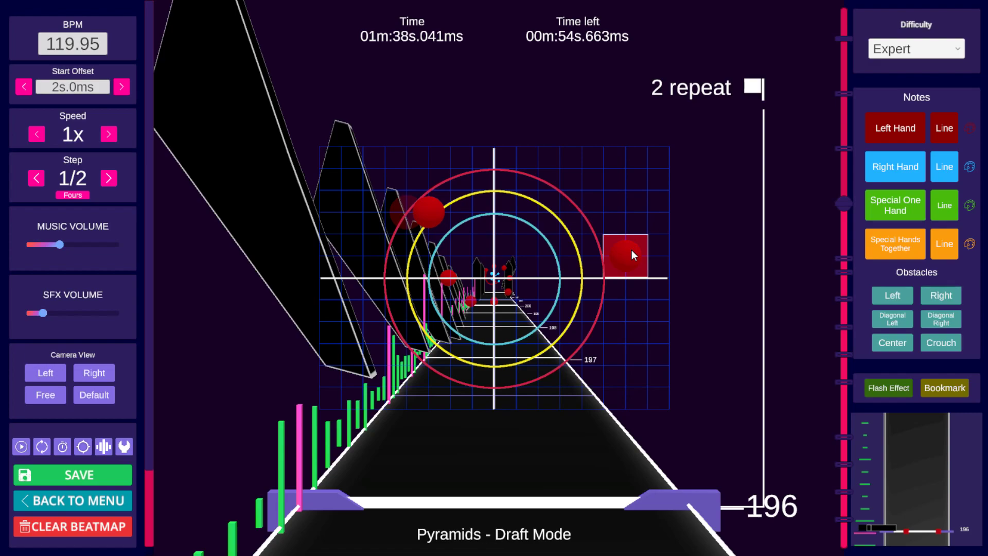
Step: Reposition the left-hand note at beat 196 to the right side of the grid, just below the centre line
left_click_drag(632, 250, 429, 227)
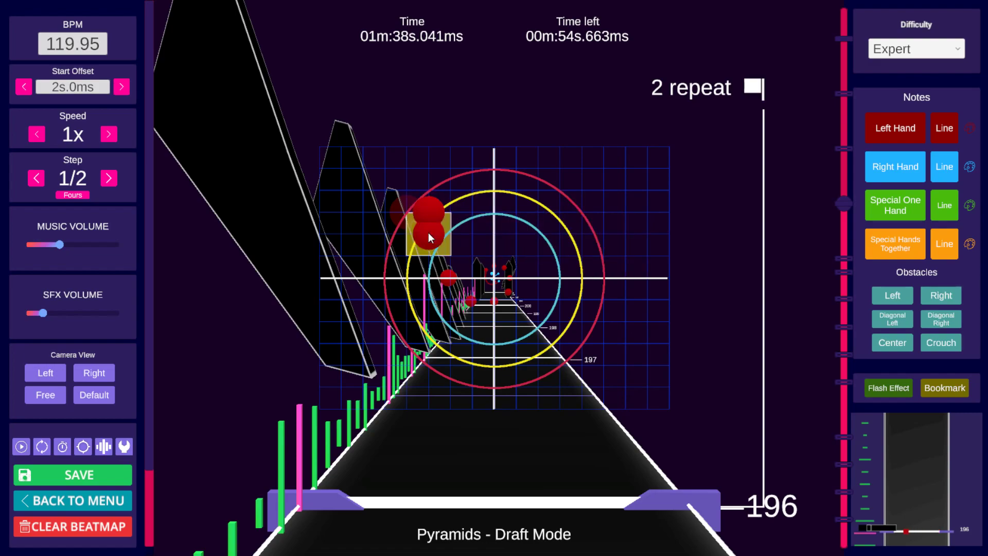
left_click(583, 304)
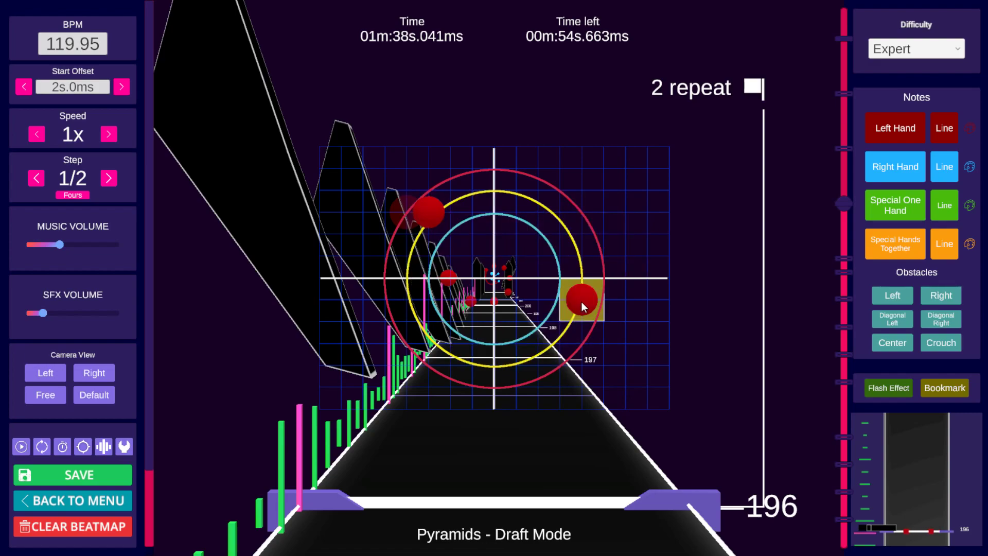
Step: Play back and step through the section from beat 196 to preview the repositioned note
key("space")
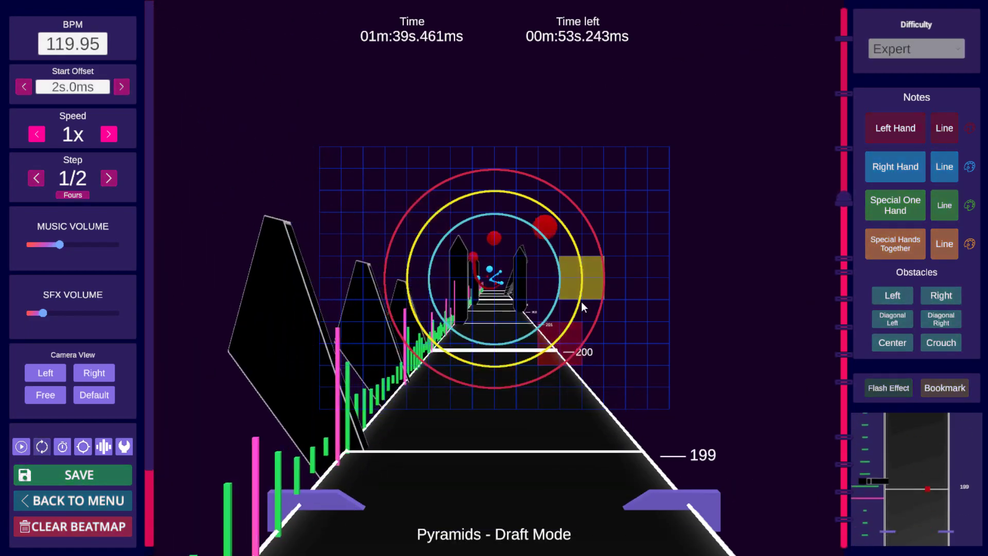
key("space")
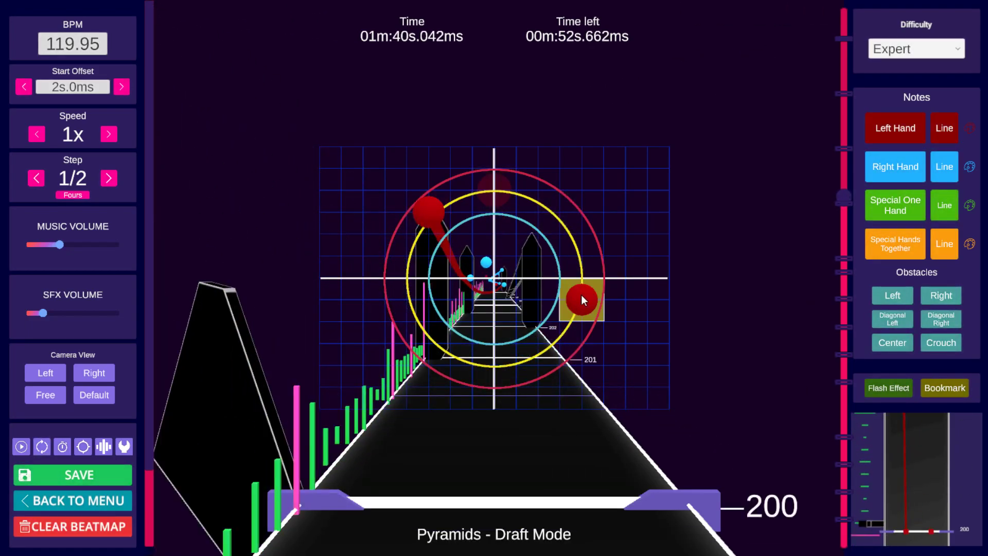
scroll(580, 292, "down", 11)
scroll(580, 292, "up", 2)
scroll(580, 292, "up", 1)
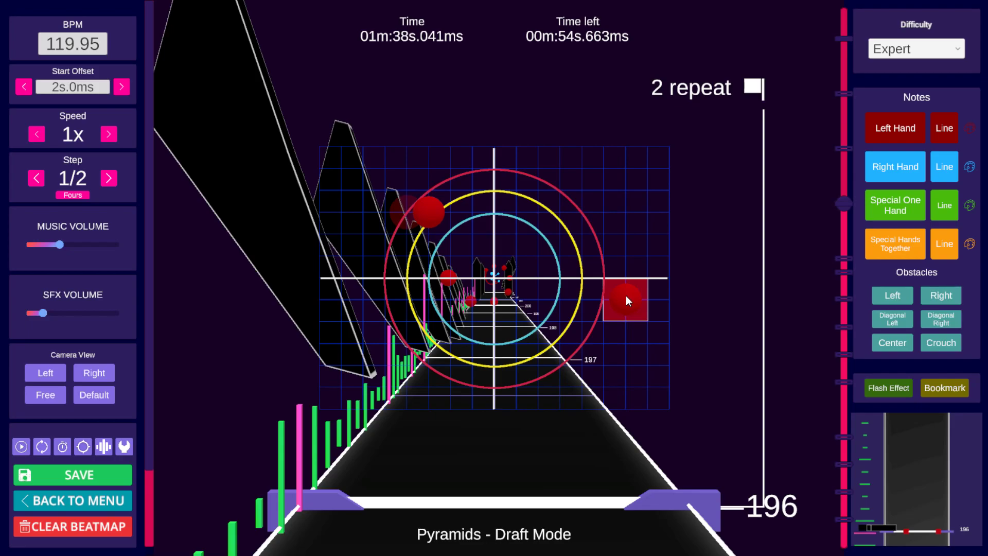
key("space")
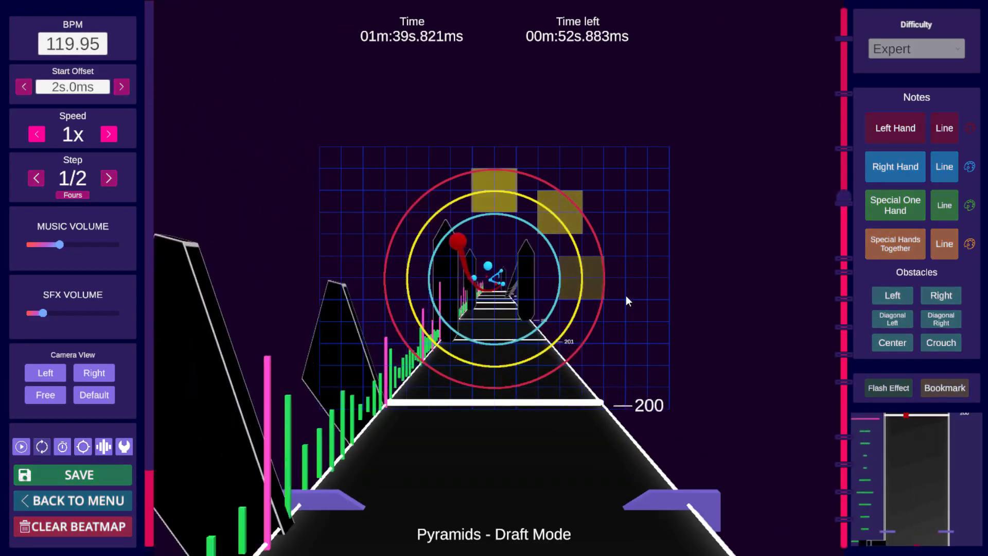
key("space")
scroll(626, 295, "down", 8)
scroll(626, 295, "down", 5)
key("space")
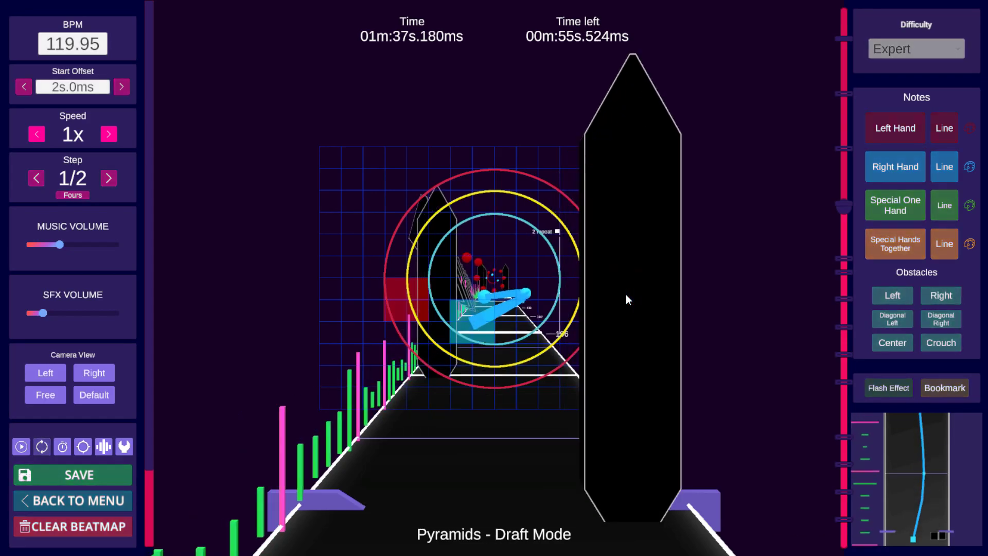
key("space")
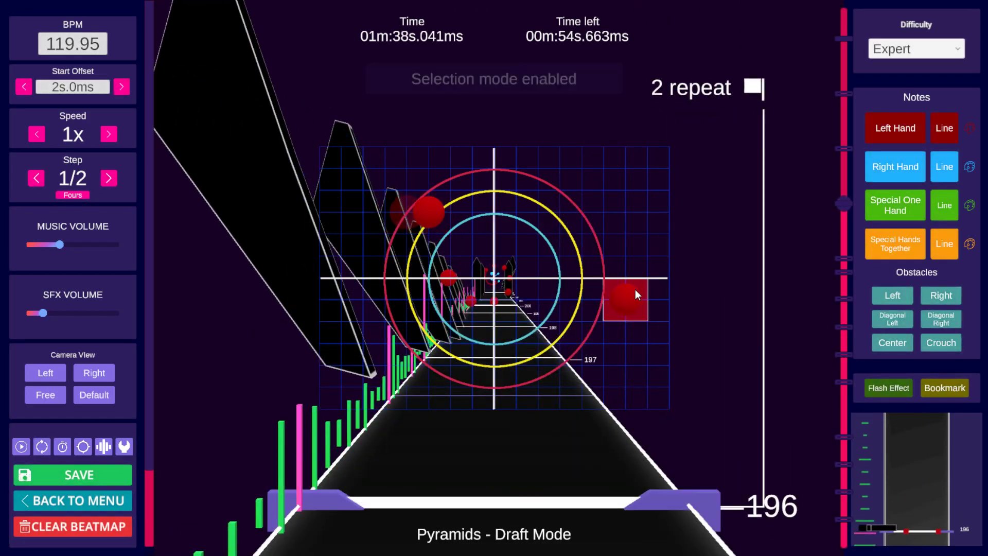
Step: Copy the selected notes around beat 202 and paste them at later beats up to beat 212
scroll(636, 290, "up", 10, "shift")
scroll(633, 291, "up", 4, "shift")
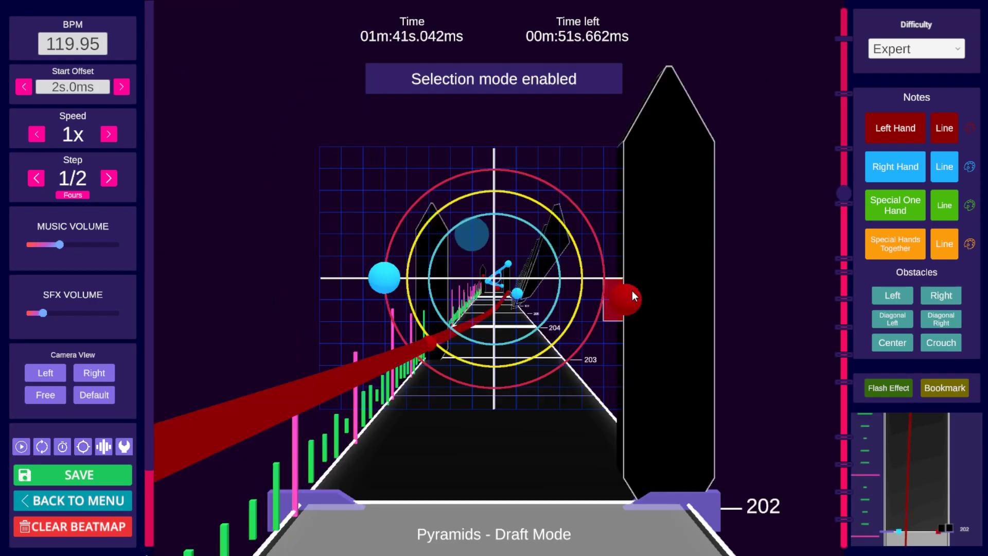
key("ctrl+c")
scroll(632, 292, "up", 2)
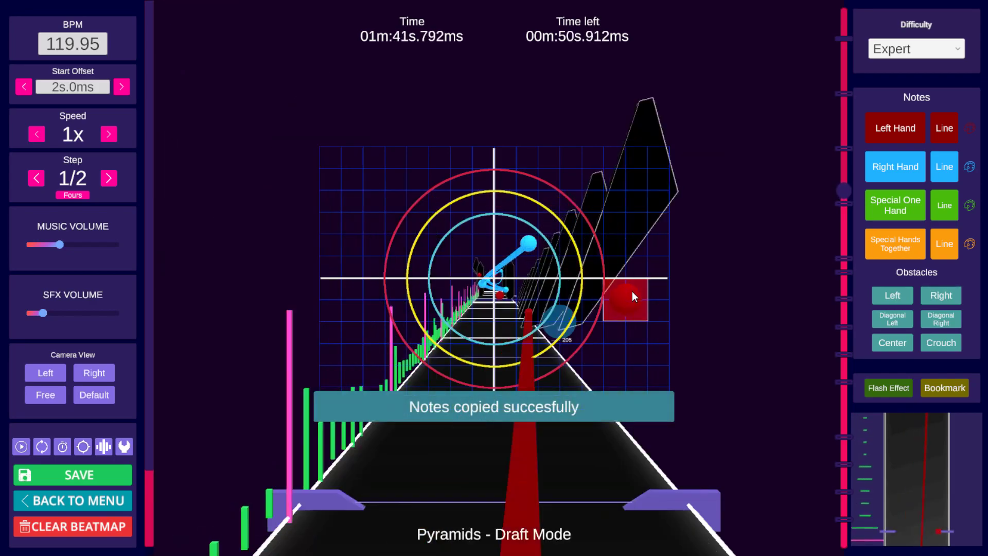
key("ctrl+v")
key("space")
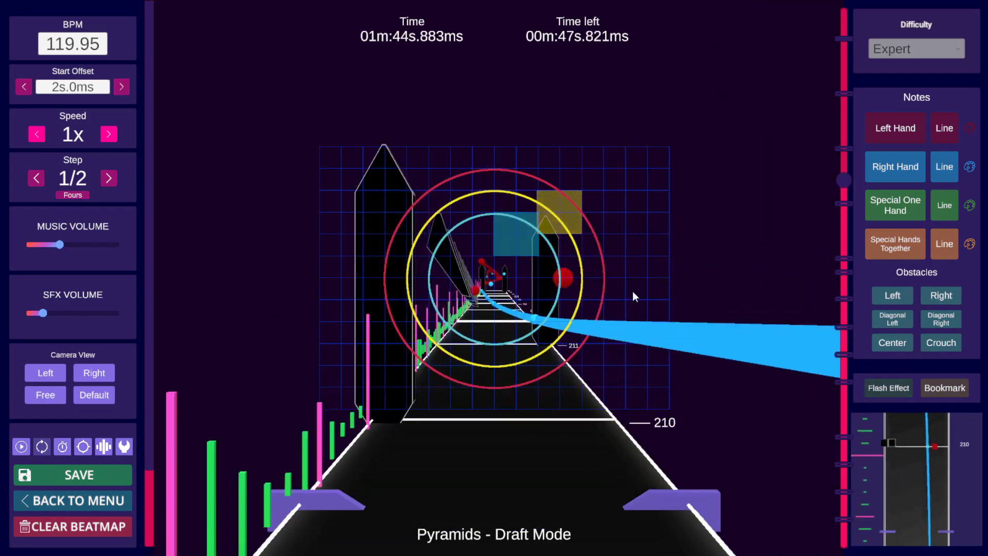
key("space")
key("ctrl+v")
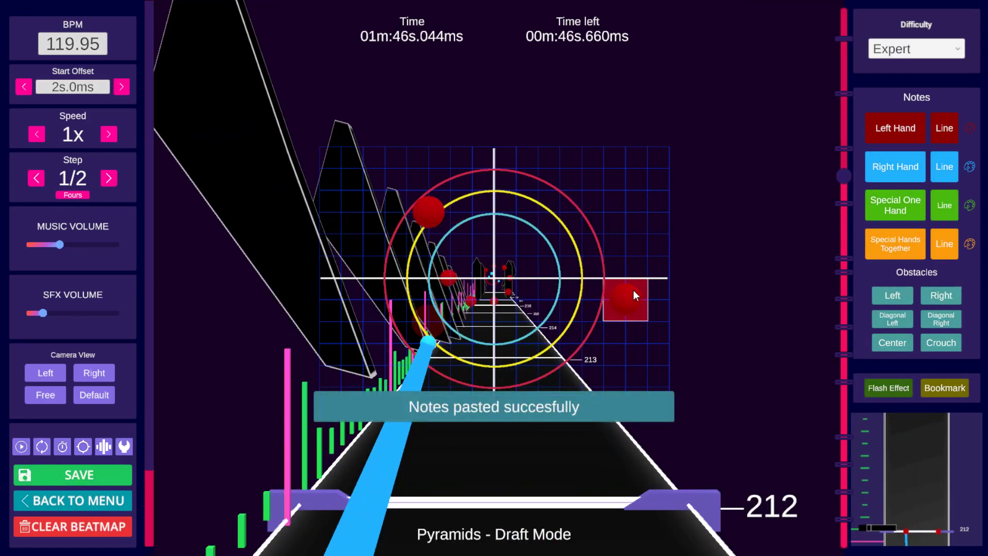
Step: Add a left-hand note on the right side of the grid at beat 221
key("space")
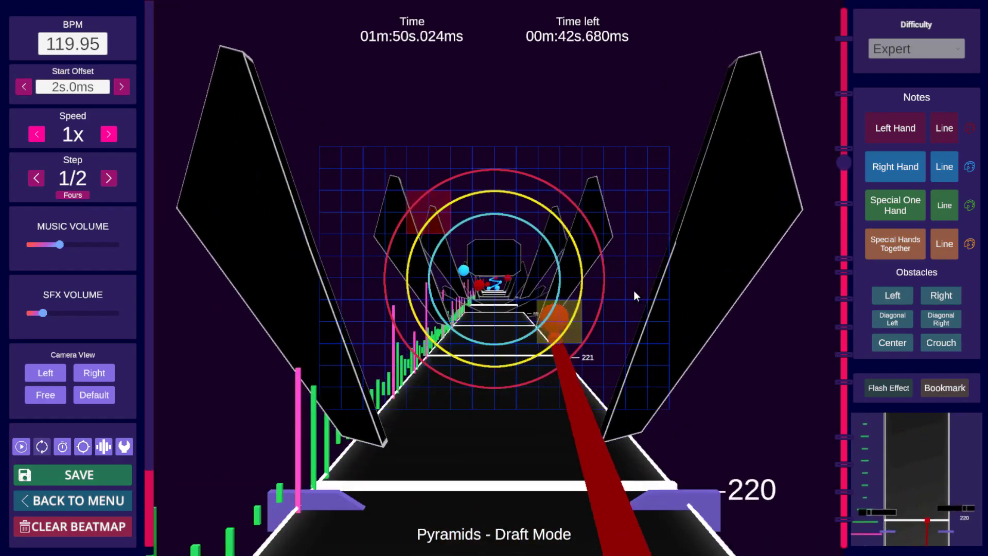
key("space")
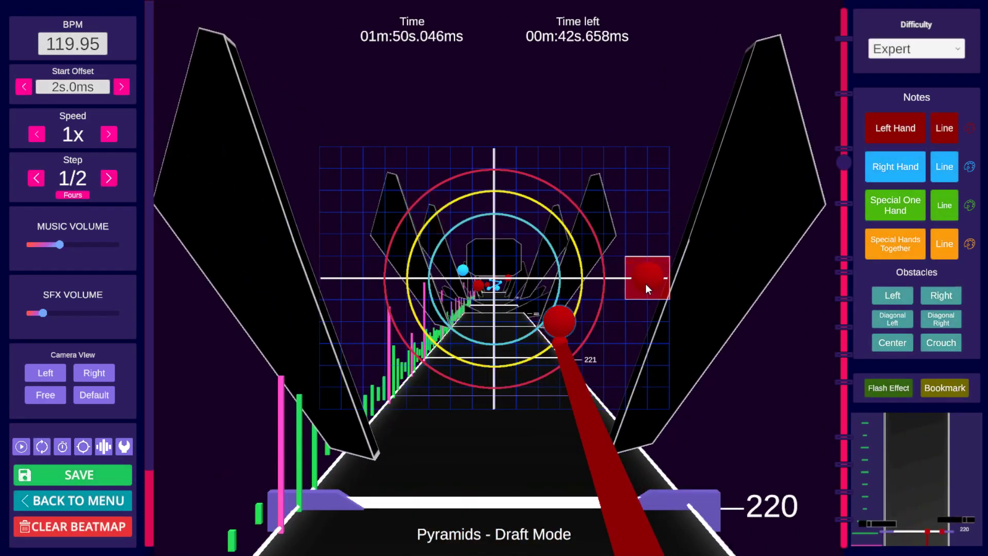
key("space")
scroll(642, 282, "up", 3)
scroll(641, 281, "down", 10)
left_click(641, 284)
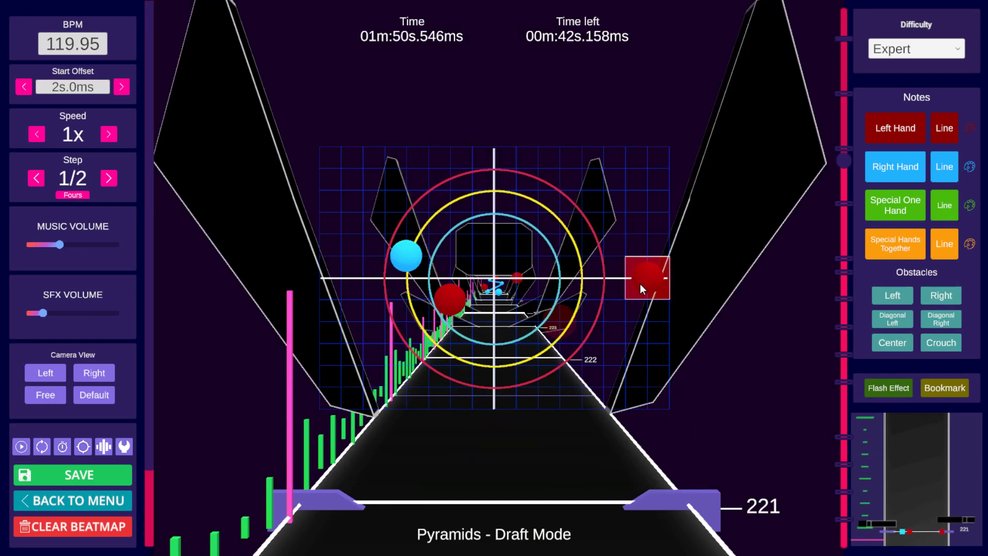
Step: Scrub and play back around beats 219 to 221 to review the left-hand note placement
scroll(640, 283, "down", 2)
scroll(640, 284, "down", 4)
key("space")
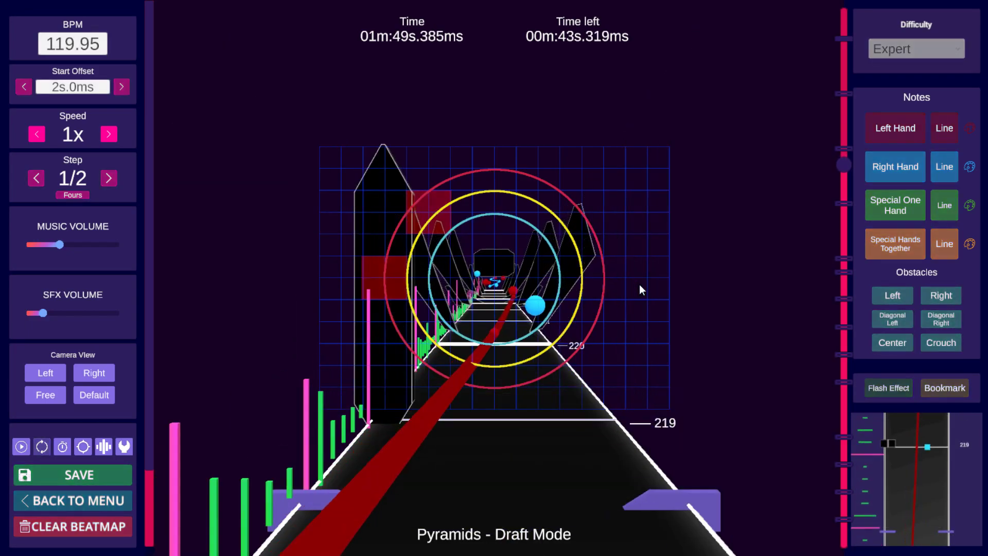
key("space")
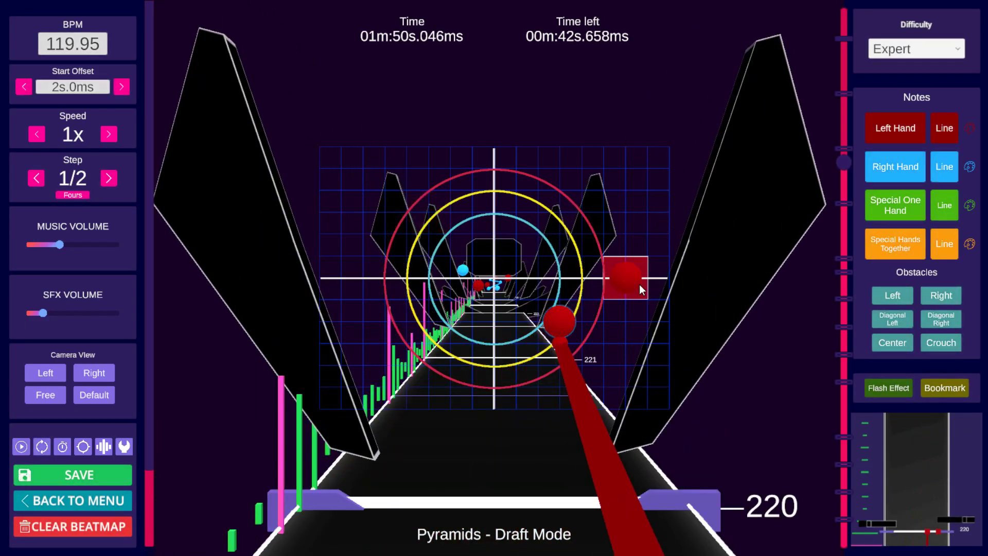
key("alt")
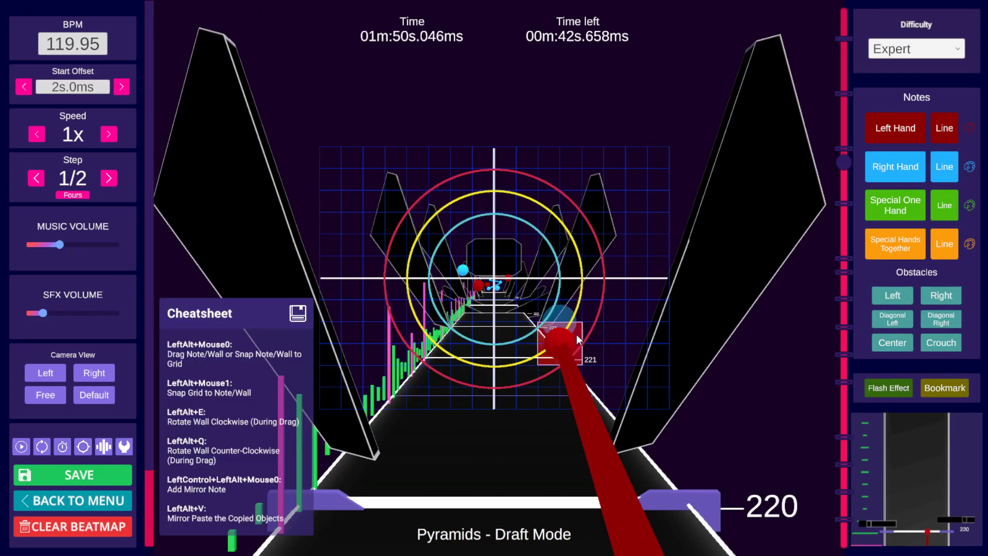
scroll(662, 308, "down", 7)
key("space")
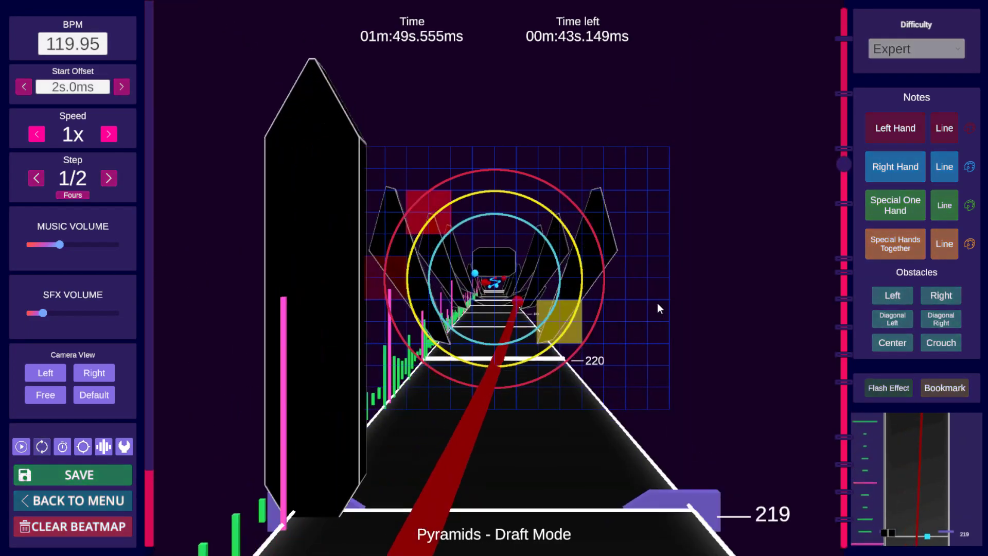
key("space")
scroll(657, 301, "down", 7)
scroll(656, 301, "up", 3)
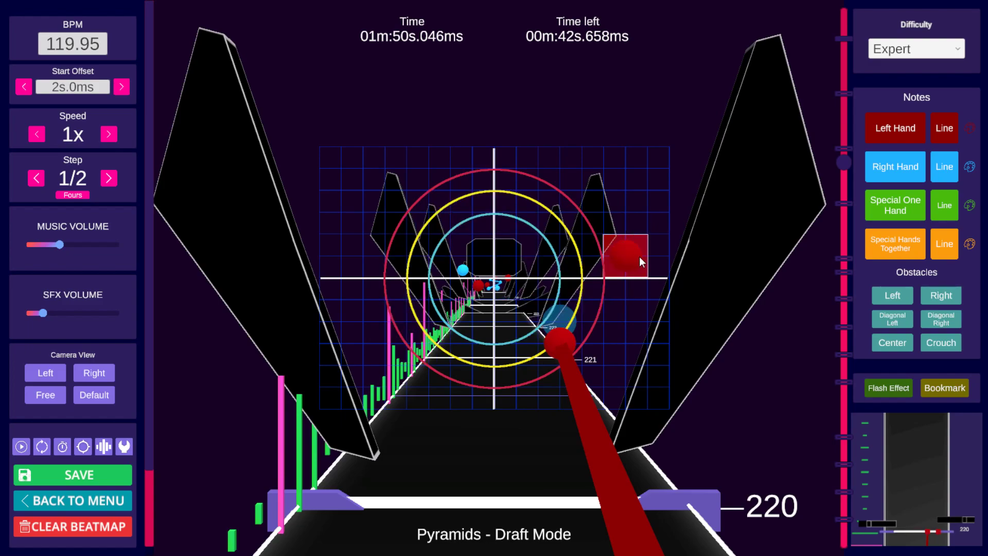
scroll(640, 256, "up", 4)
scroll(641, 259, "down", 3)
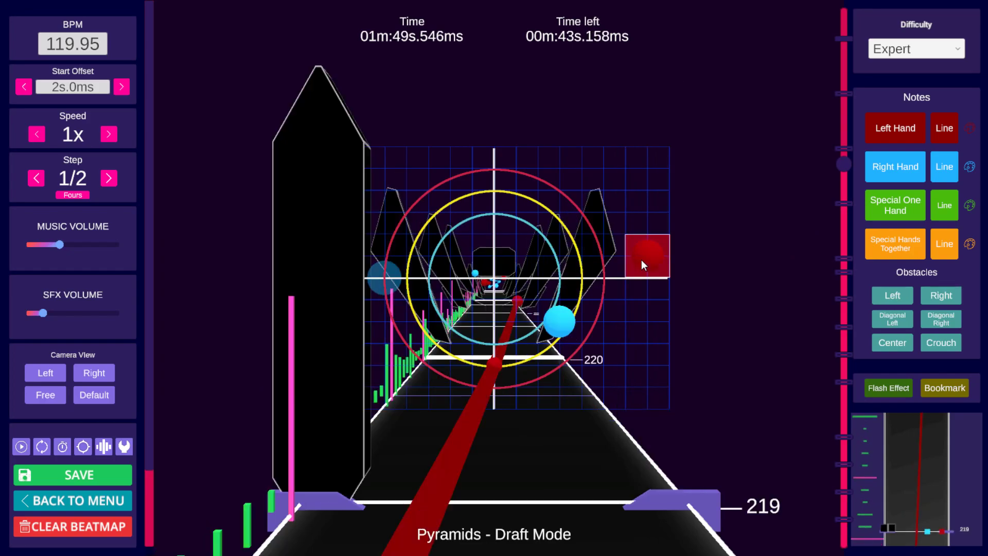
scroll(639, 261, "down", 1)
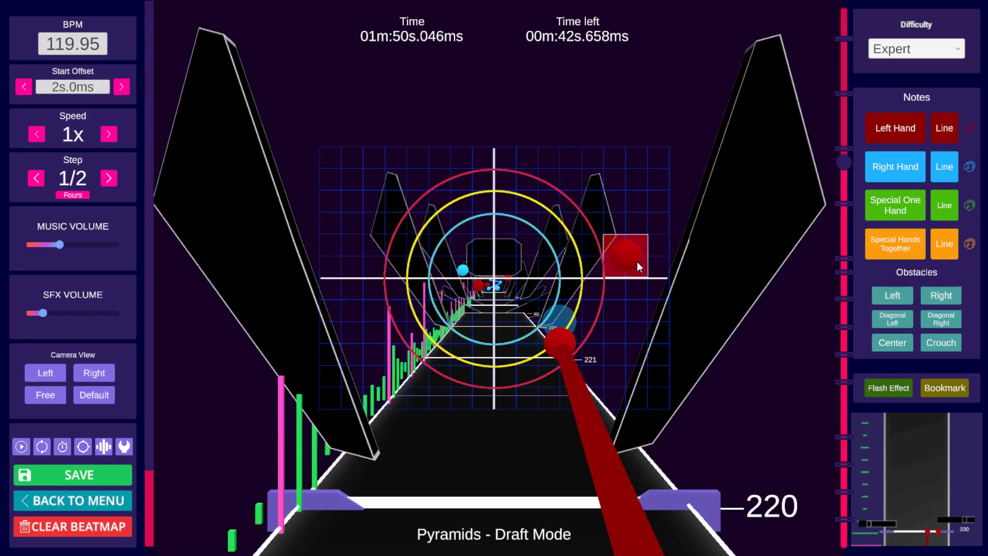
key("space")
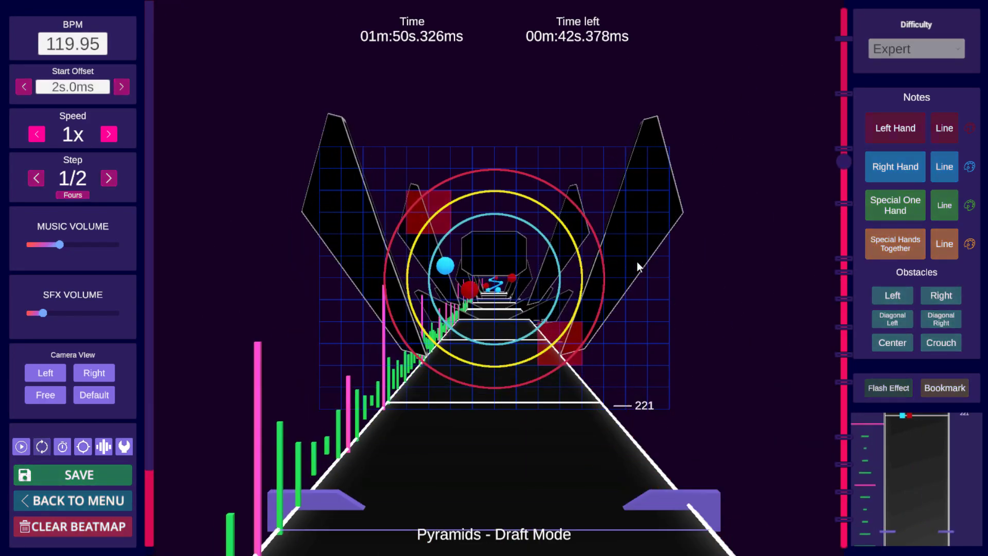
key("space")
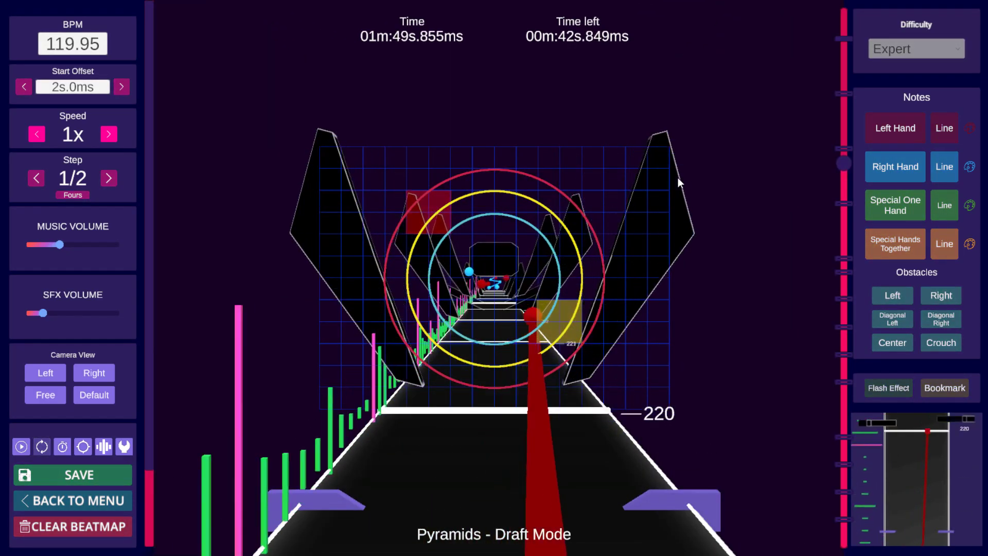
key("space")
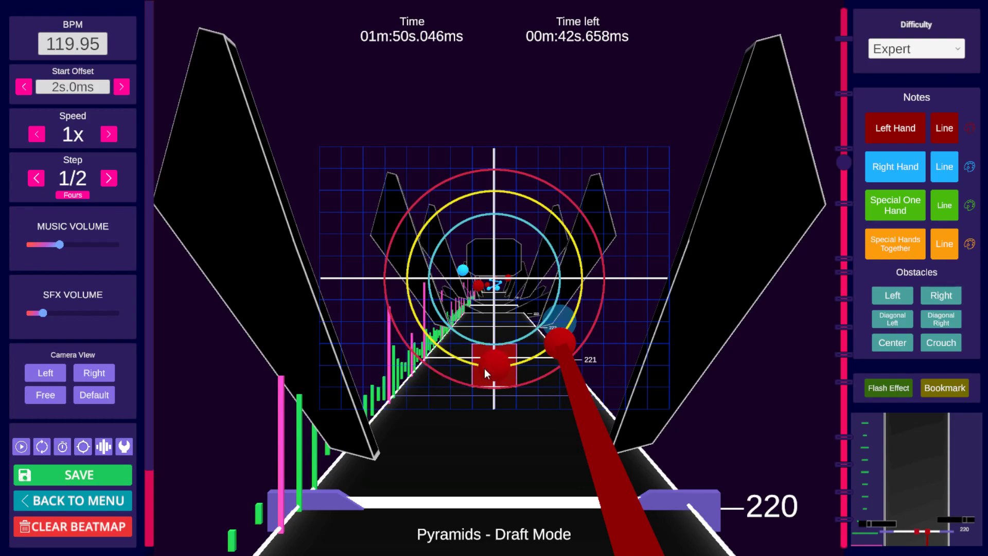
Step: Turn off the crouch section at beat 223
key("space")
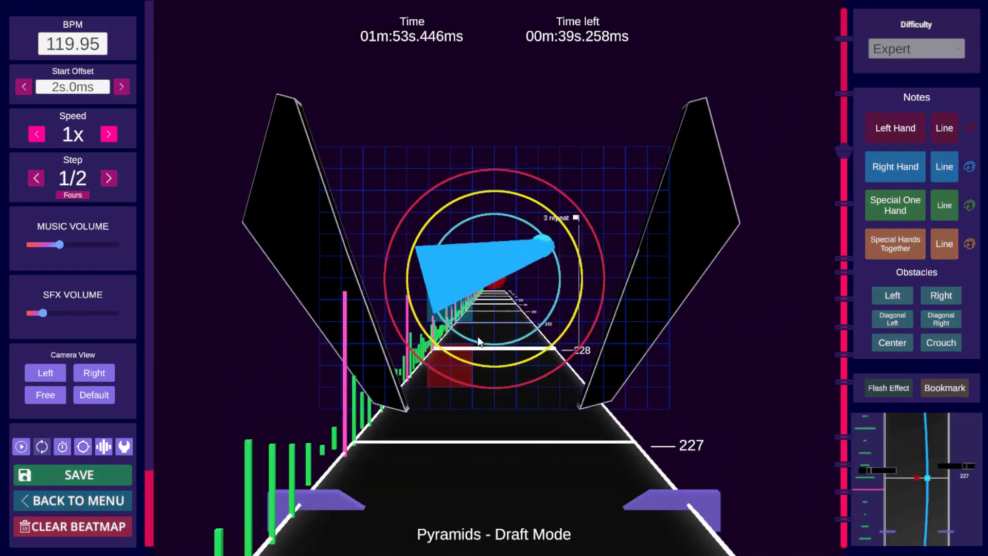
key("space")
scroll(508, 321, "down", 9)
scroll(616, 279, "down", 14)
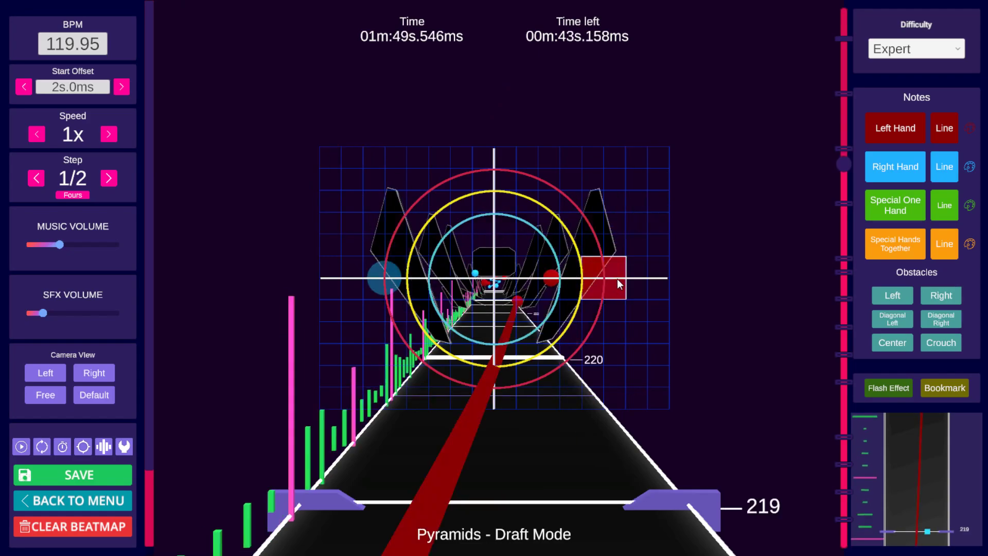
scroll(622, 276, "up", 13)
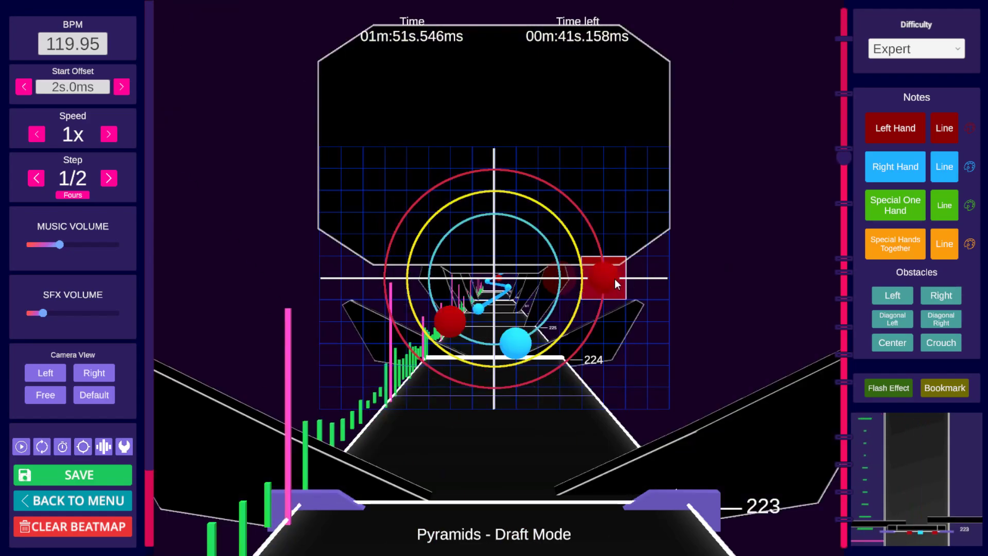
scroll(615, 279, "down", 2)
scroll(615, 280, "up", 2)
left_click(937, 341)
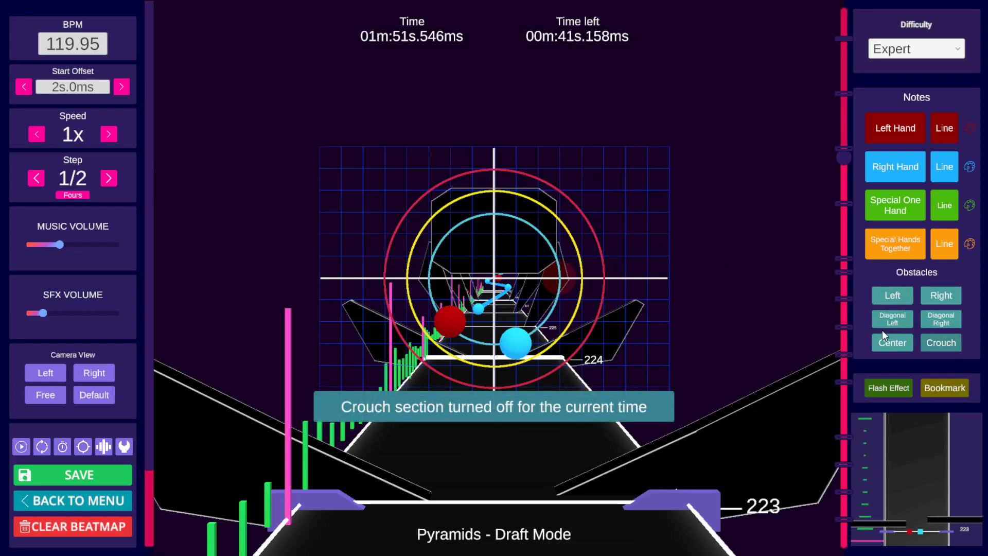
Step: Move the left-hand note at beat 220 up to the upper right of the grid
scroll(723, 296, "up", 1)
scroll(824, 301, "down", 5)
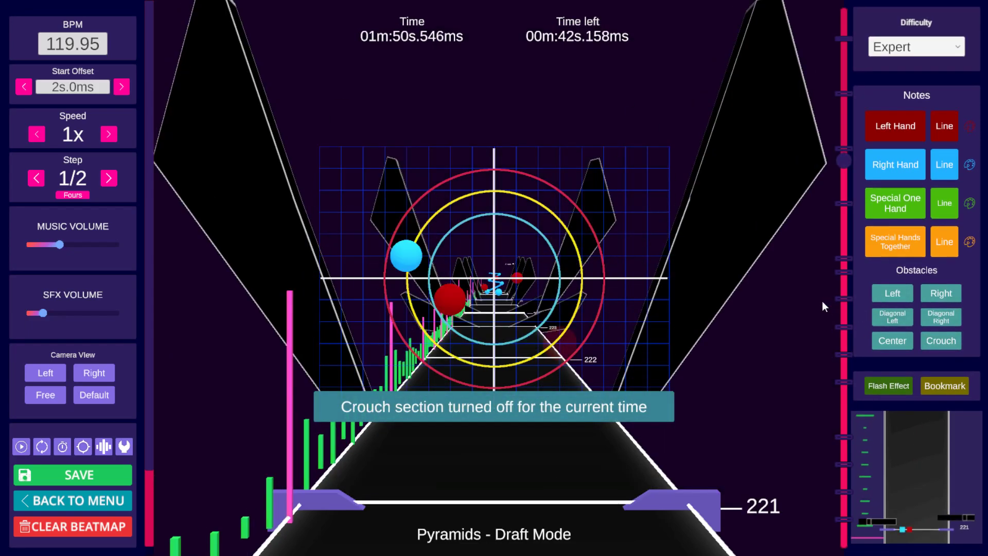
scroll(805, 296, "up", 2)
scroll(802, 298, "down", 3)
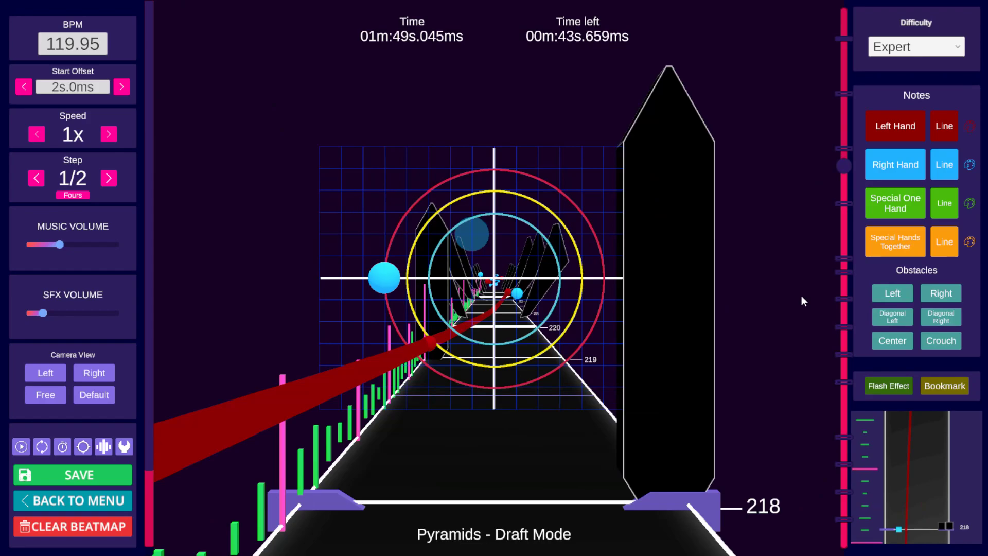
scroll(799, 301, "up", 4)
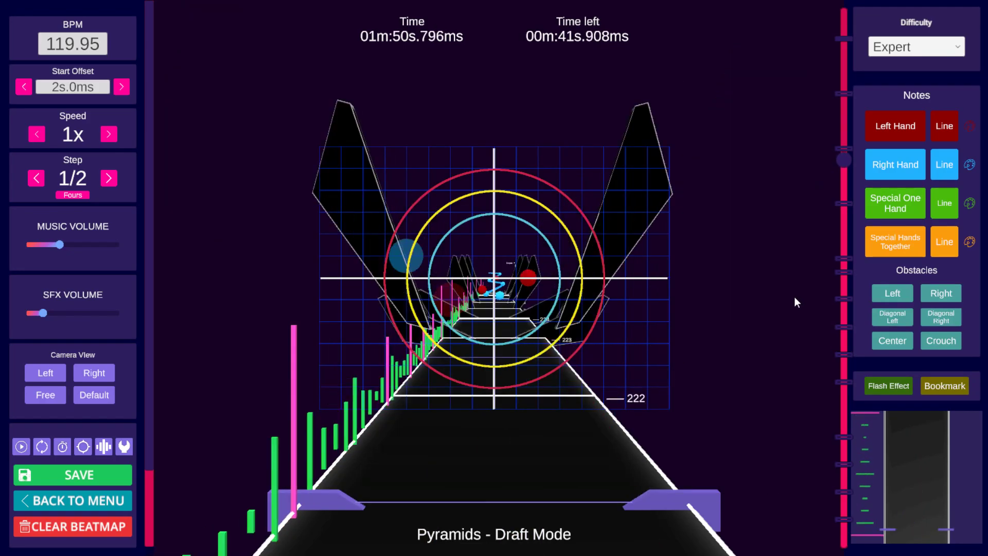
scroll(794, 296, "down", 5)
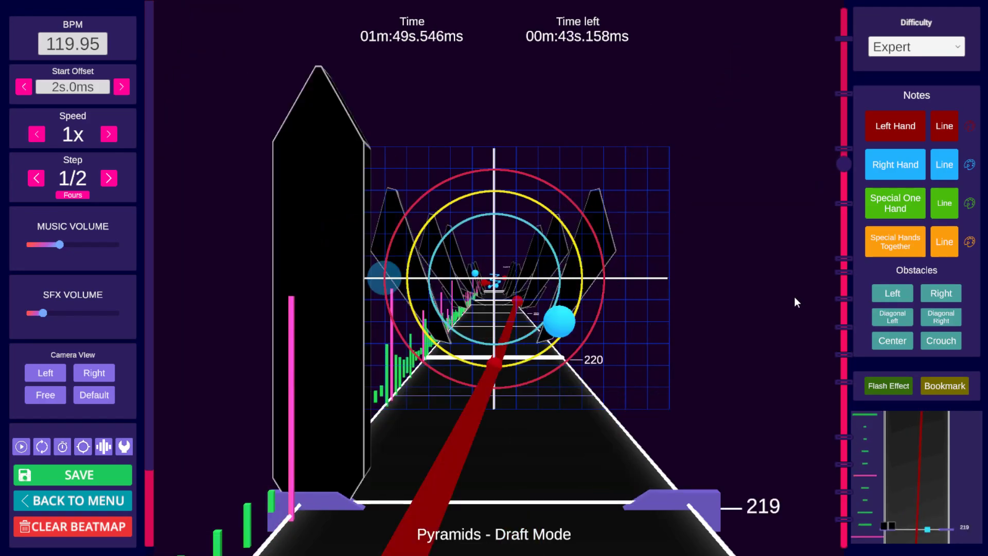
key("space")
key("space")
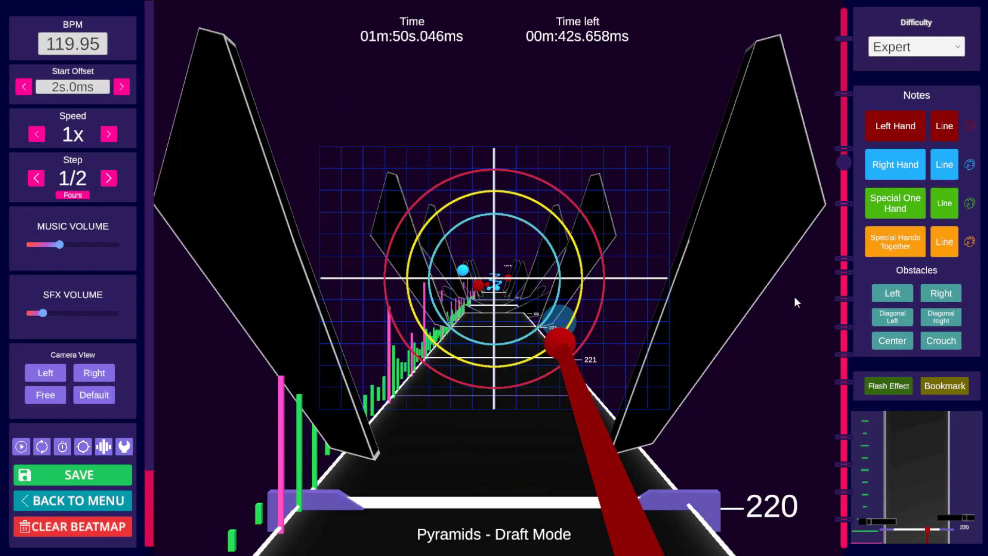
left_click_drag(591, 275, 558, 215)
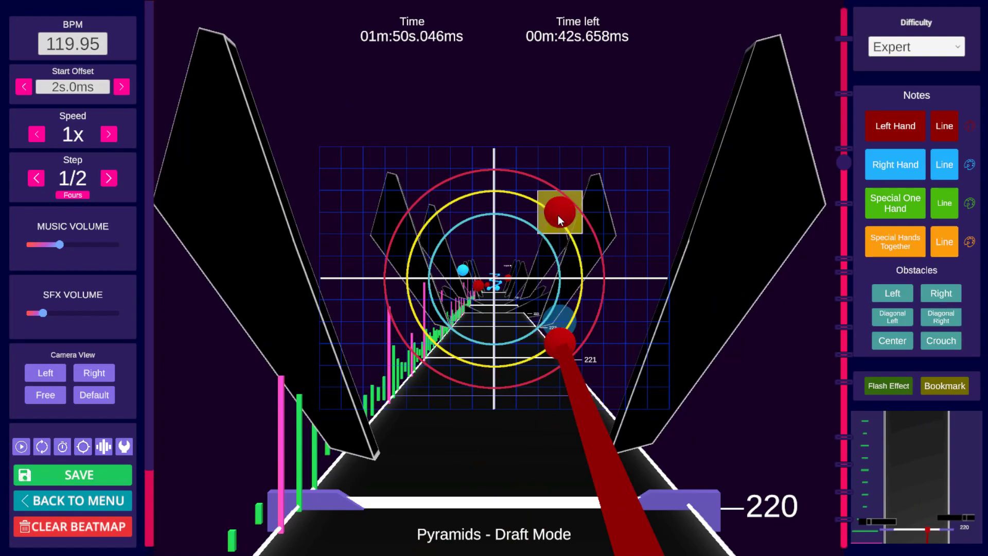
Step: Scrub through beats 220 to 226 to review the left-hand note placements
scroll(550, 242, "up", 1)
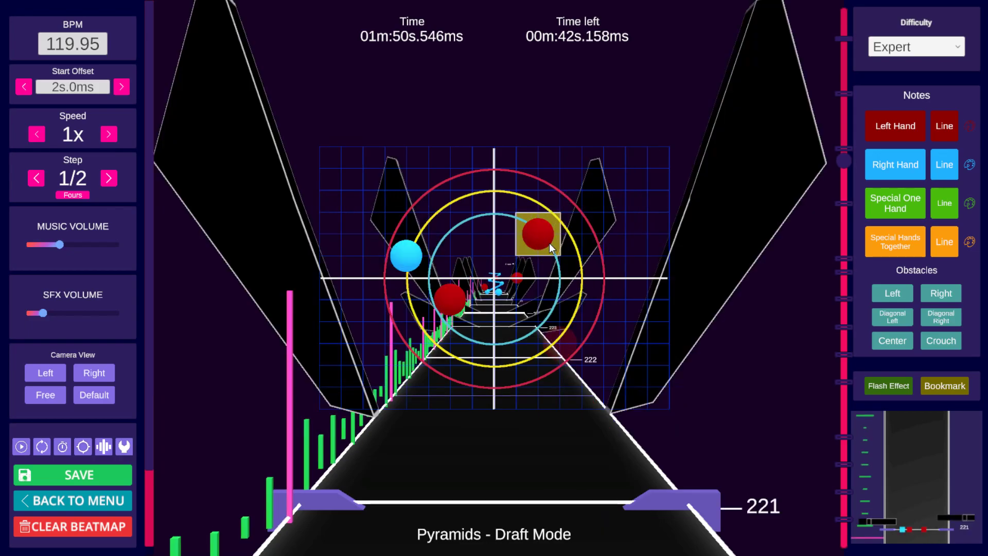
scroll(653, 258, "up", 3)
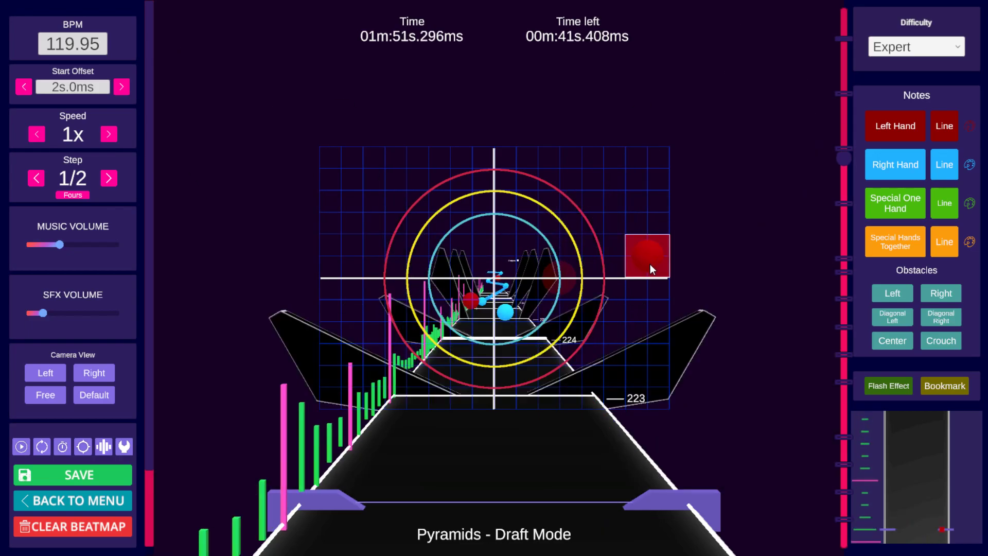
scroll(643, 268, "down", 1)
scroll(611, 248, "up", 2)
scroll(610, 249, "down", 3)
scroll(610, 249, "up", 3)
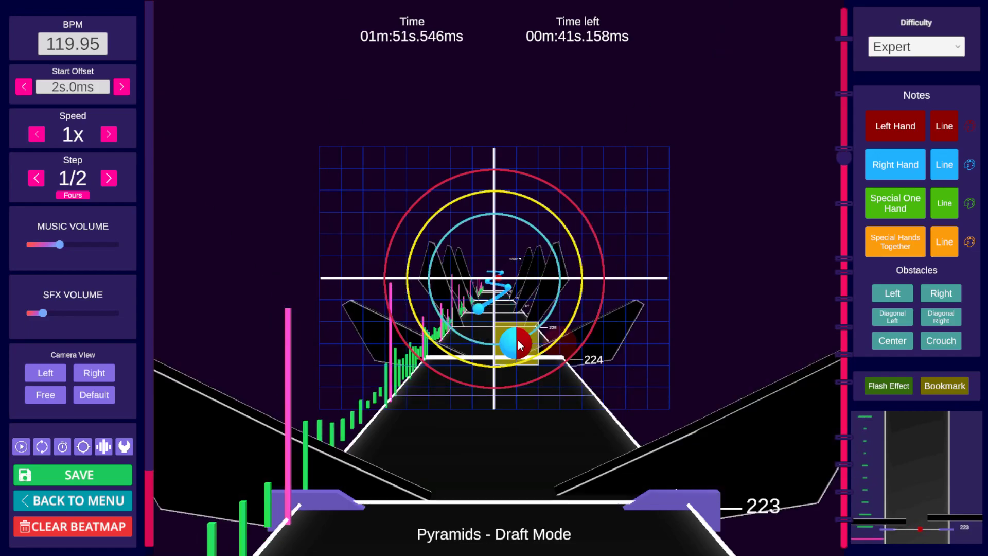
scroll(624, 280, "up", 1)
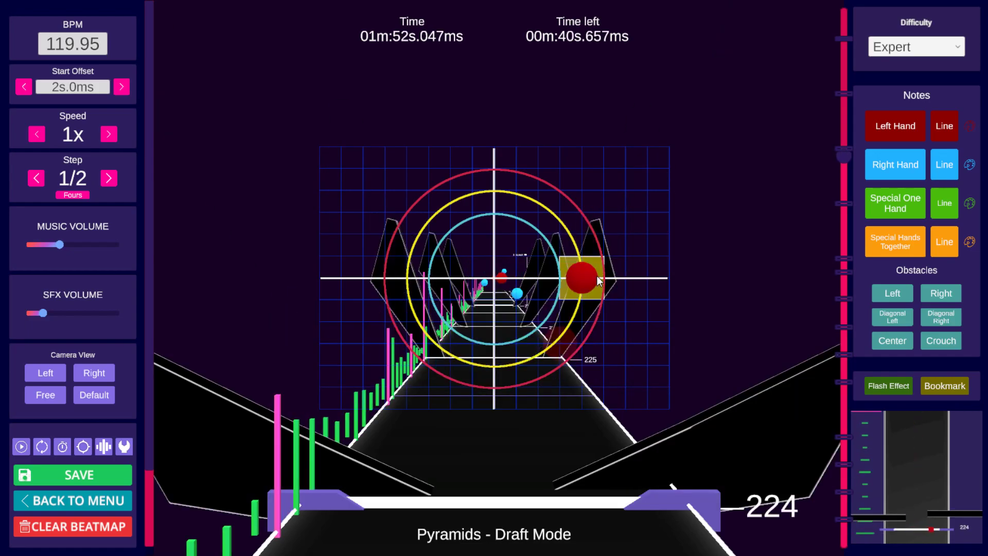
scroll(597, 275, "up", 1)
scroll(574, 280, "up", 1)
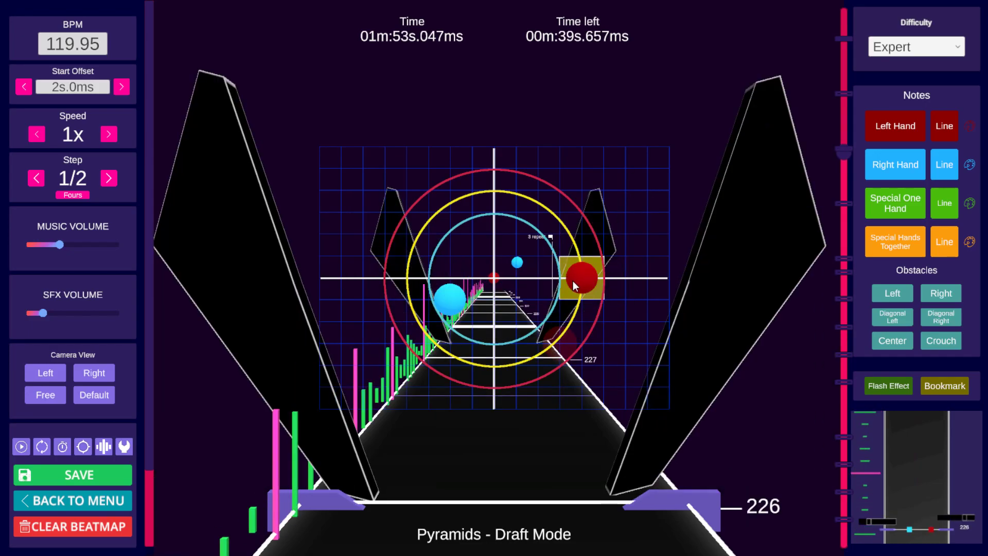
Step: Rearrange the left-hand notes around beat 227 on the right side of the grid
scroll(609, 259, "up", 1)
left_click(495, 277)
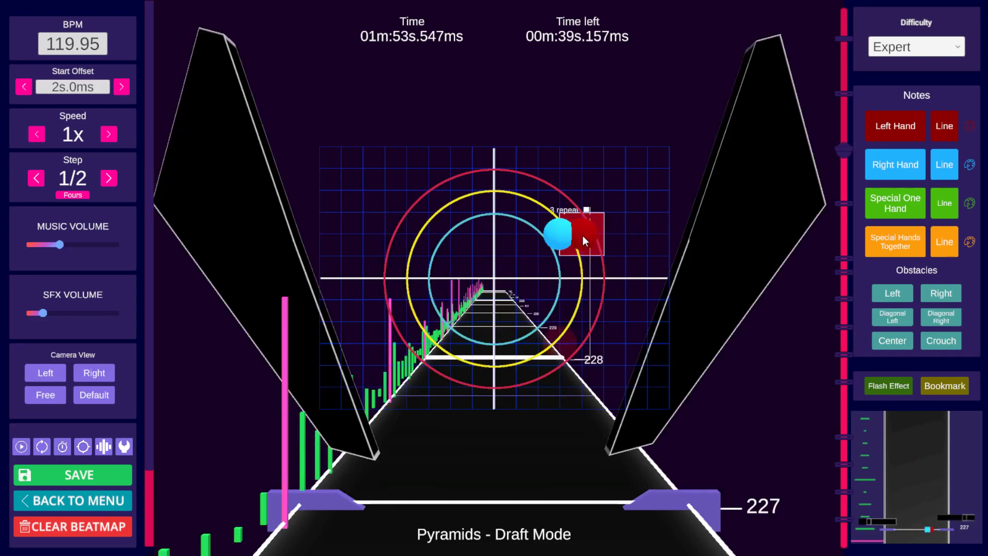
left_click(561, 235)
scroll(656, 233, "down", 7)
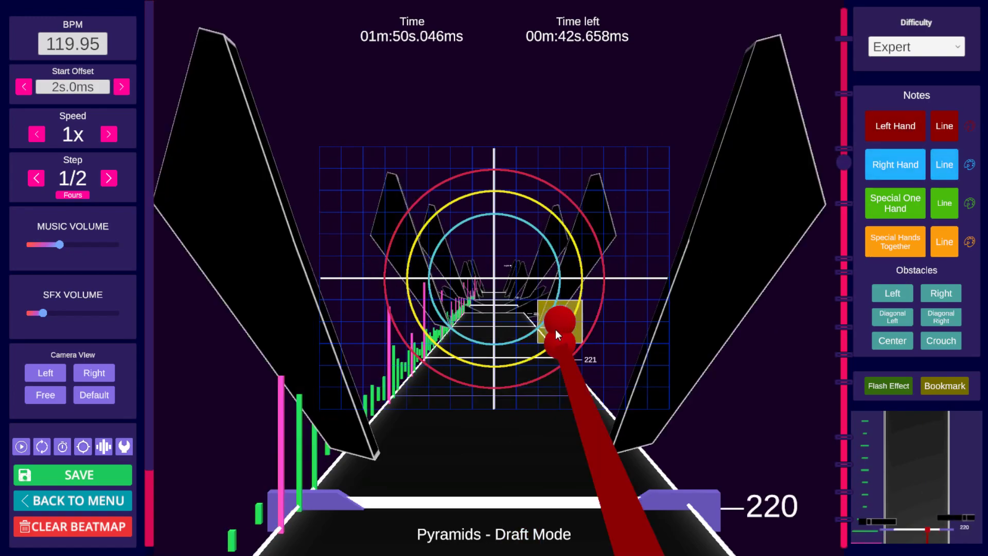
Step: Add a left-hand note at the bottom centre of the grid at beat 224
scroll(584, 278, "up", 1)
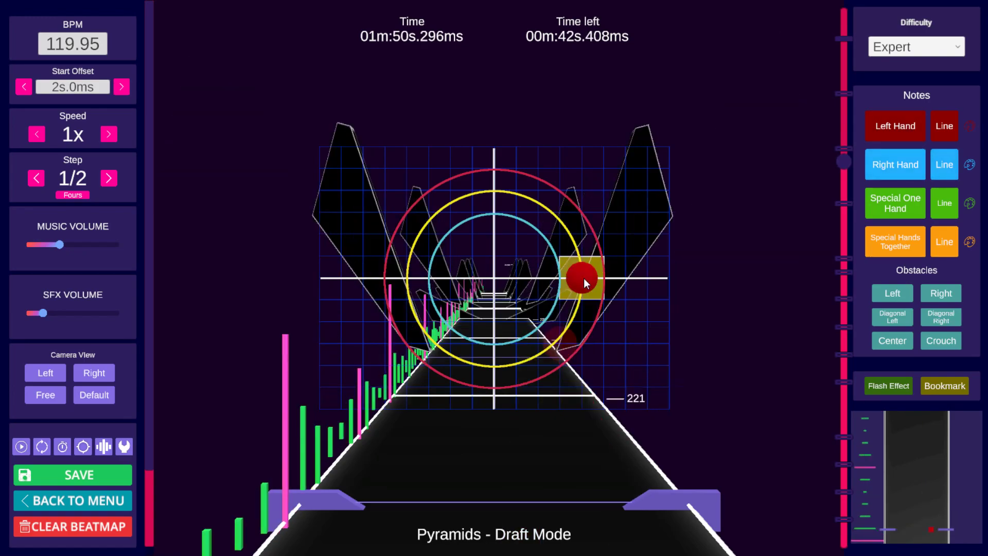
scroll(584, 278, "up", 1)
scroll(560, 211, "up", 1)
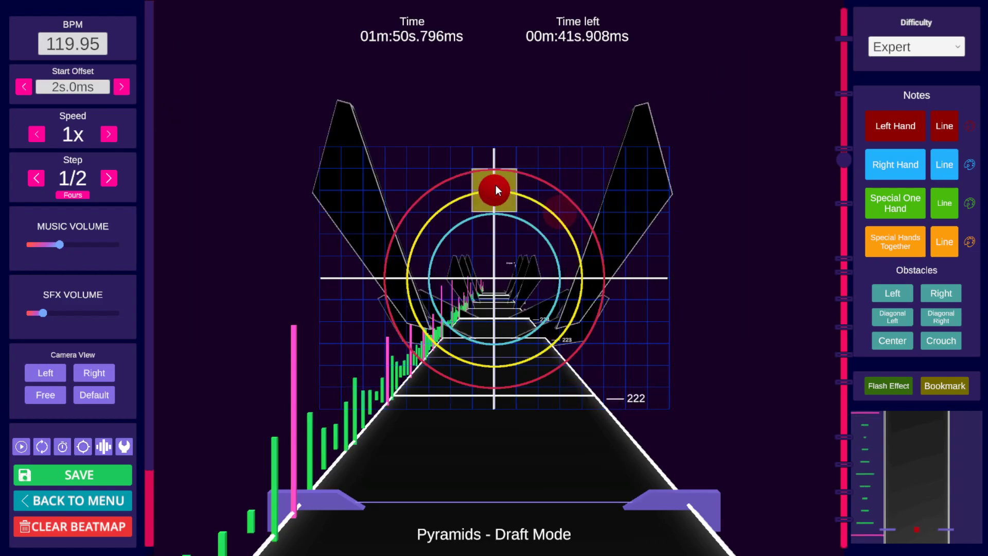
scroll(461, 203, "up", 1)
scroll(403, 272, "up", 2)
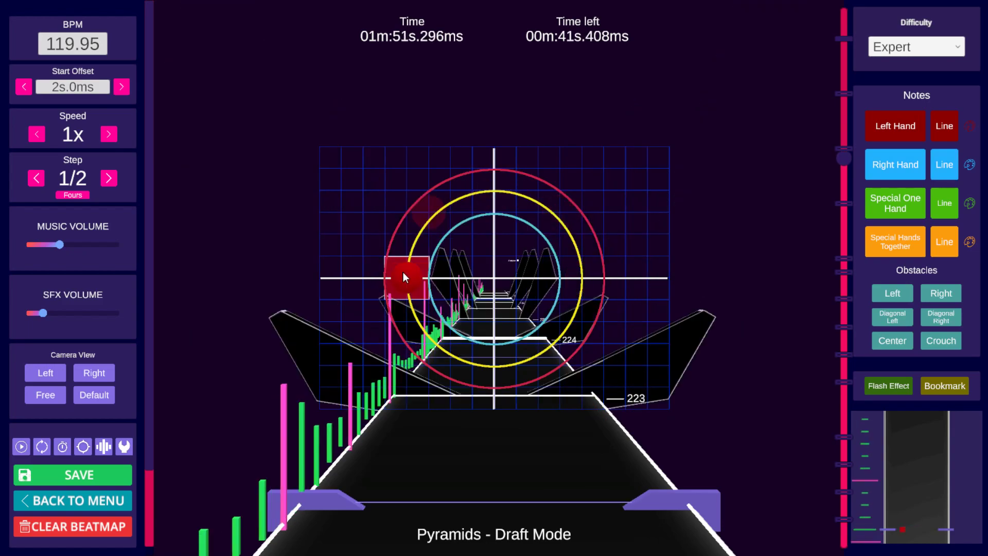
scroll(453, 349, "up", 1)
left_click(494, 367)
scroll(651, 304, "down", 6)
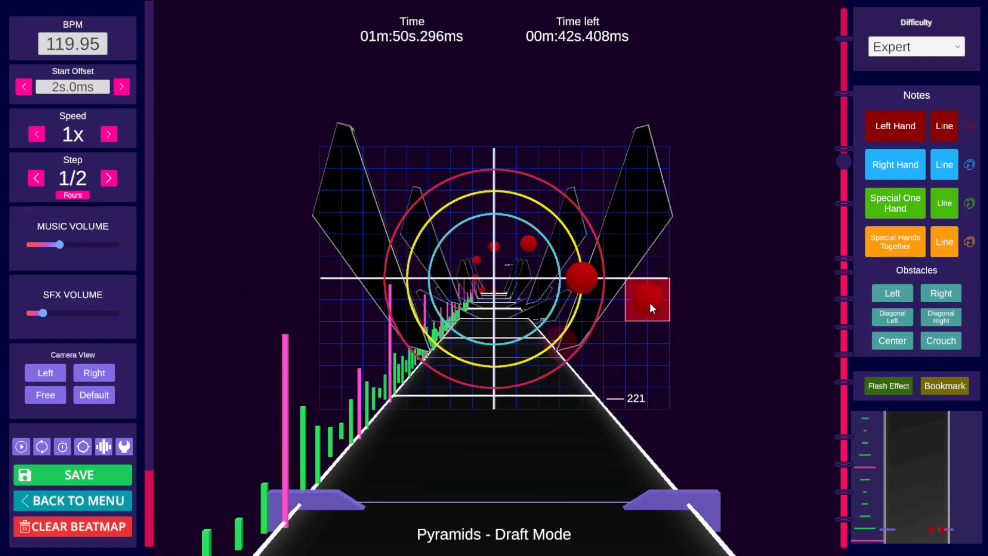
scroll(649, 298, "up", 6)
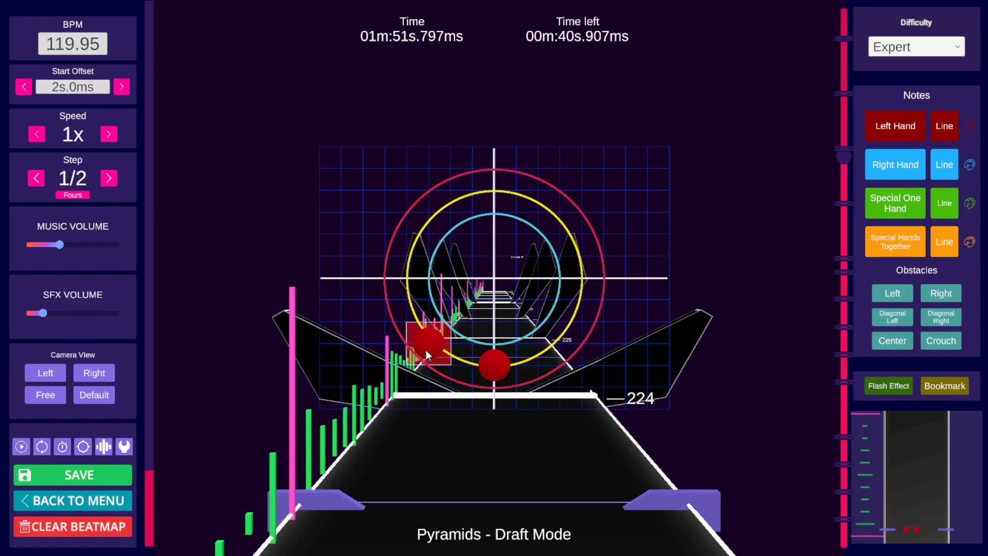
Step: Switch to right-hand notes and place a right-hand note on the grid near beat 224
left_click(907, 166)
left_click(582, 300)
scroll(432, 348, "down", 1)
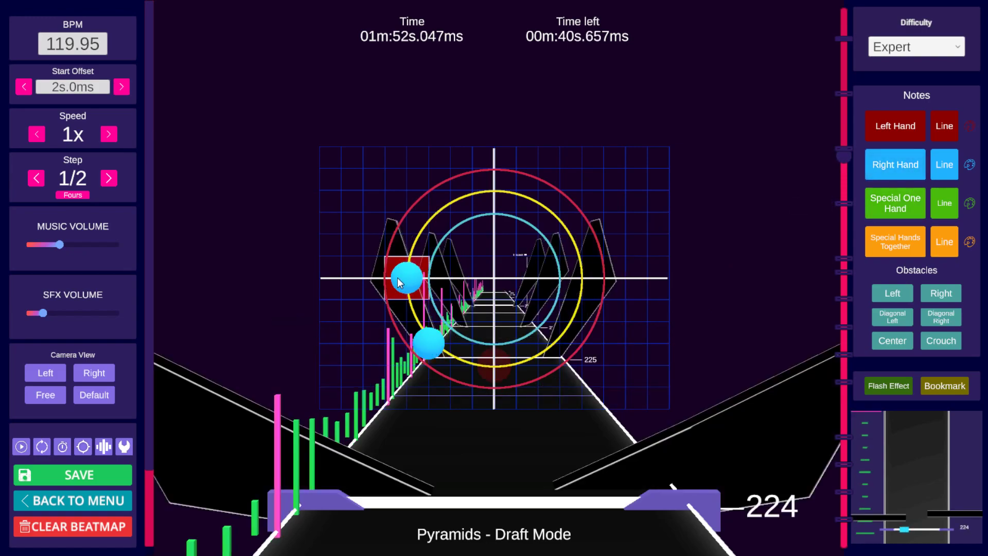
scroll(402, 277, "down", 2)
scroll(493, 191, "down", 1)
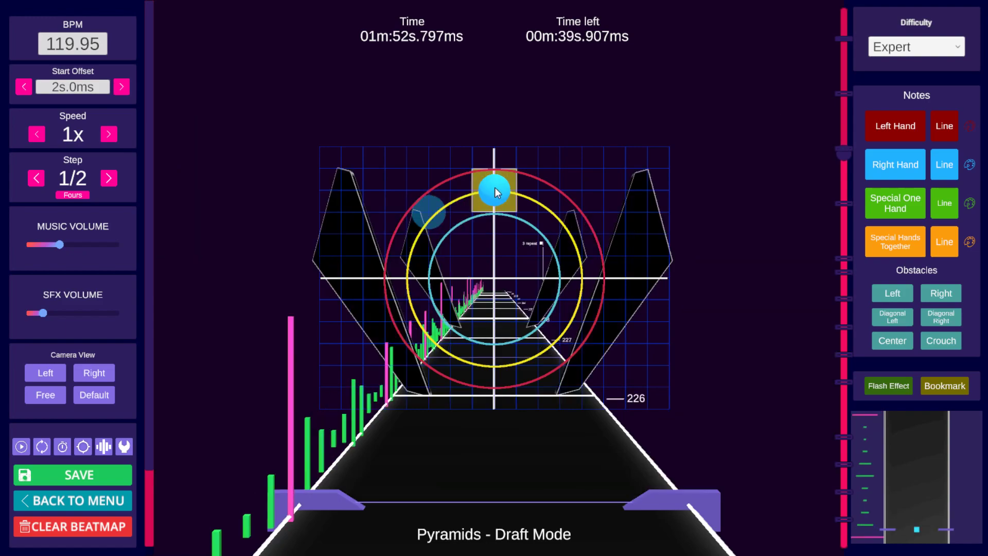
Step: Place right-hand notes stepping down the right side through beats 226 to 228 and save the beatmap
left_click(508, 191)
scroll(571, 217, "down", 1)
left_click(567, 218)
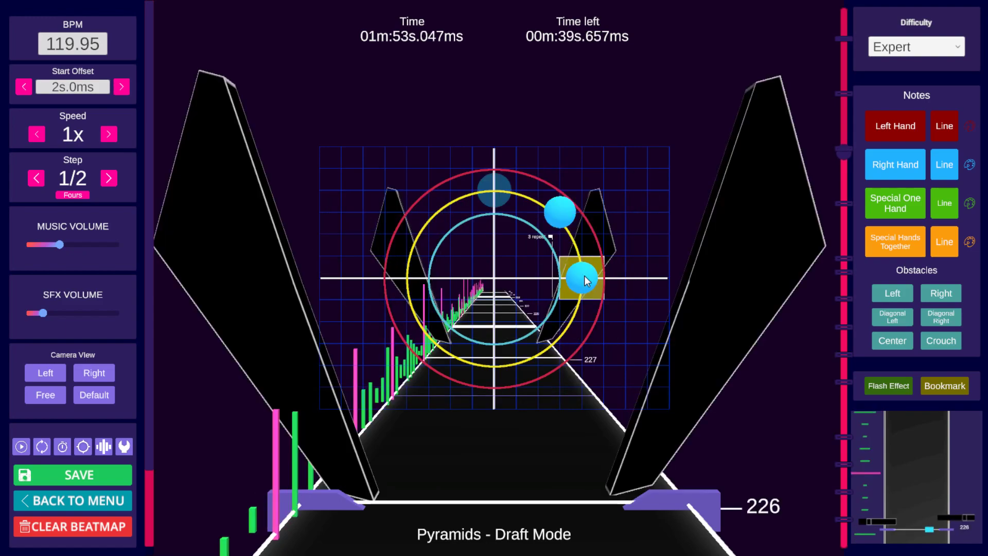
scroll(585, 276, "down", 1)
left_click(586, 287)
scroll(569, 326, "down", 1)
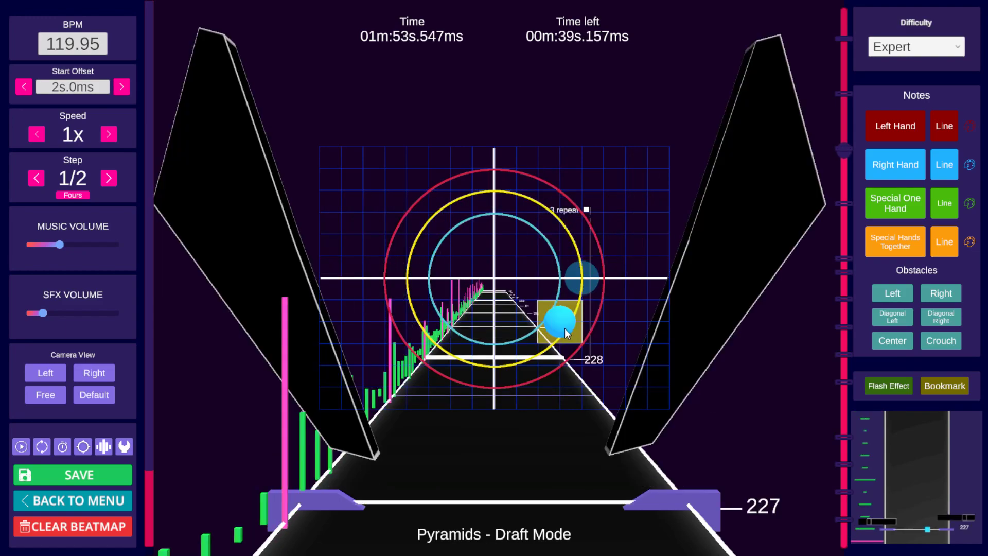
left_click(573, 342)
scroll(527, 366, "down", 1)
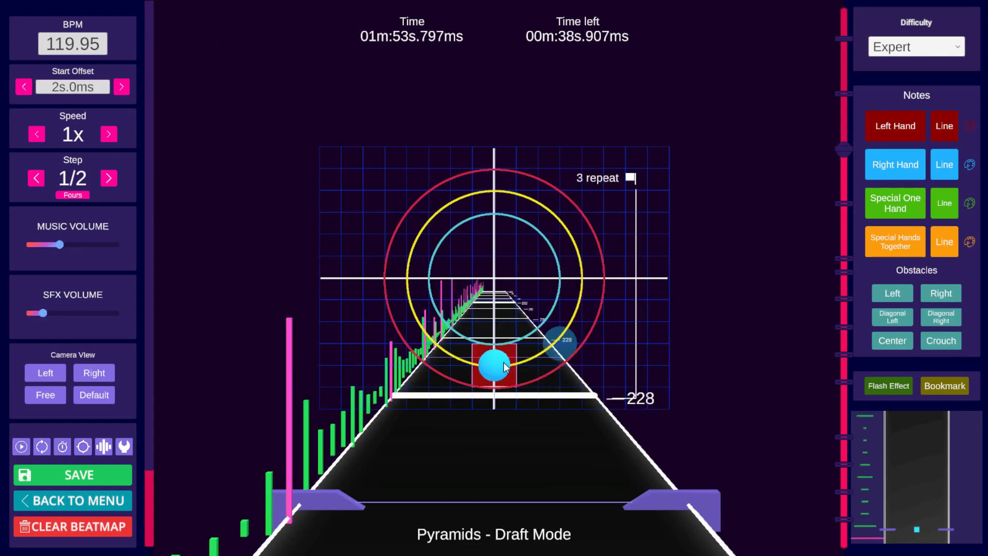
left_click(497, 371)
scroll(624, 277, "down", 16)
key("ctrl+s")
Step: Play back and scrub around beats 221 to 228 to review the new notes
key("space")
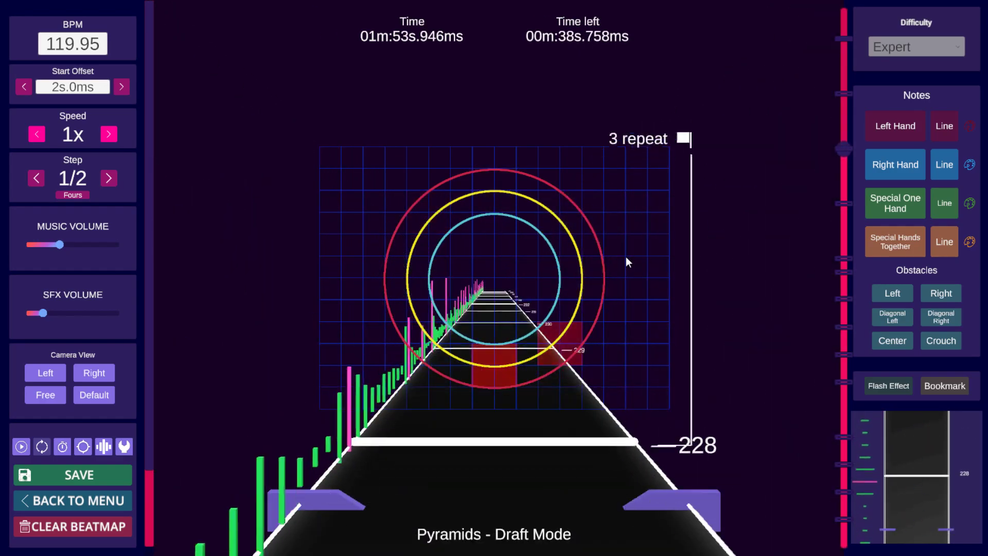
key("space")
scroll(611, 251, "down", 13)
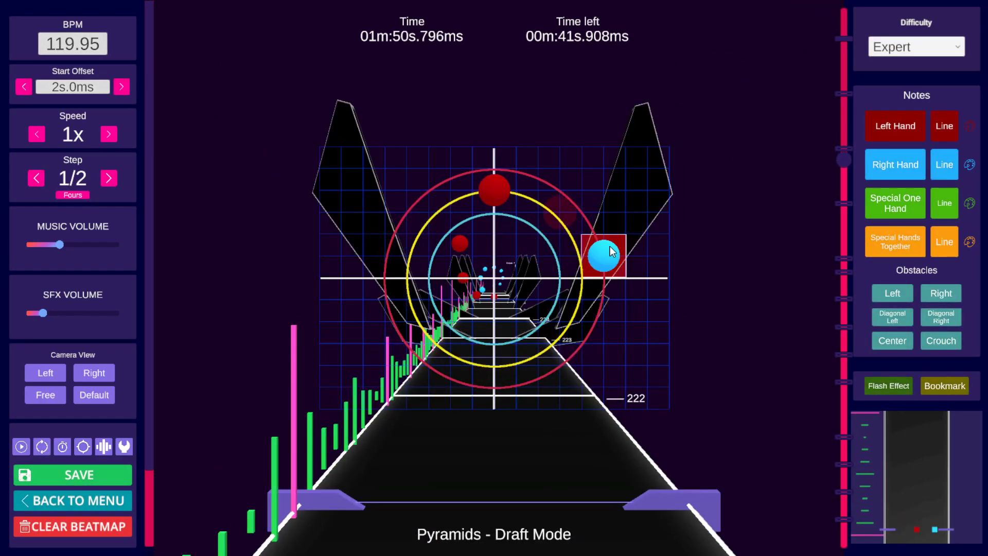
scroll(610, 252, "up", 3)
scroll(609, 252, "down", 3)
key("space")
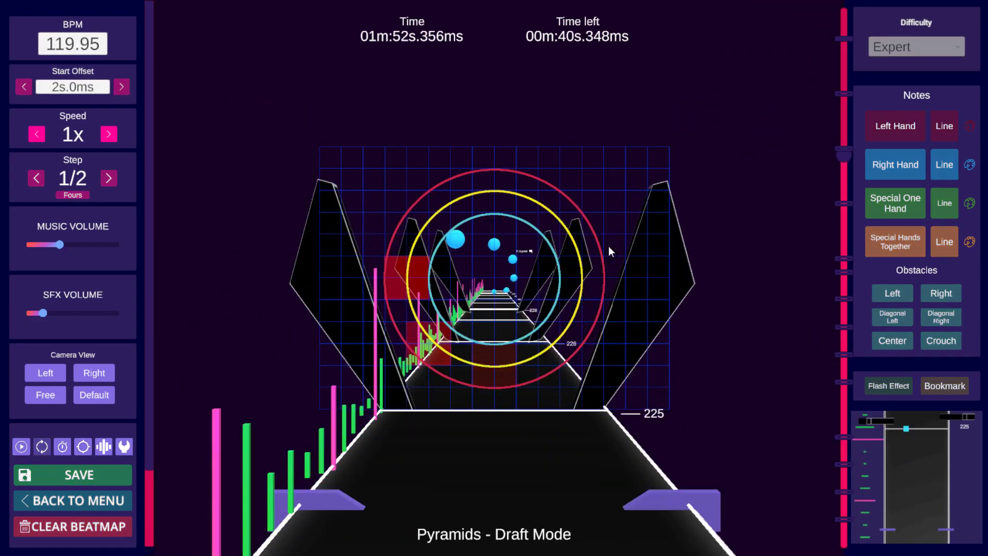
key("space")
scroll(610, 252, "down", 6)
scroll(610, 251, "down", 6)
key("space")
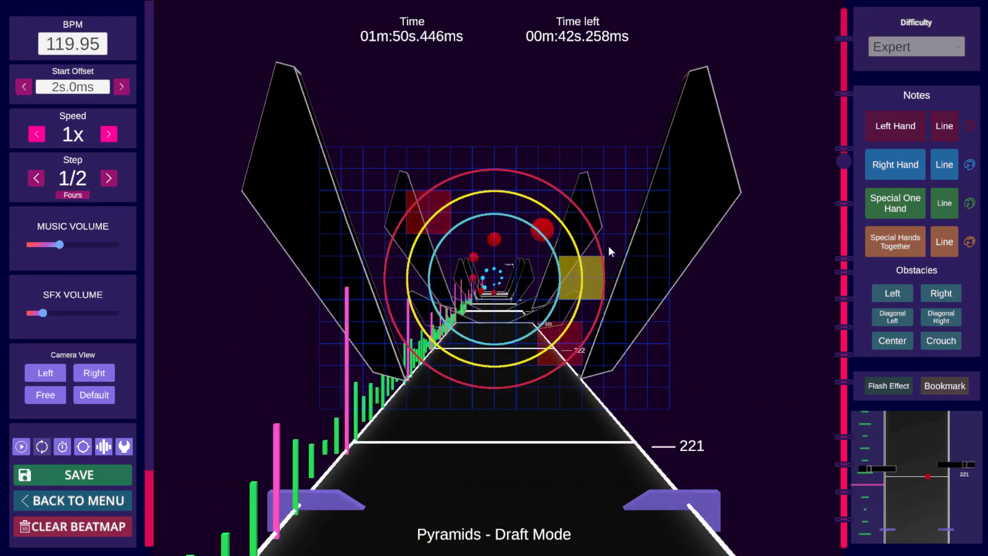
key("space")
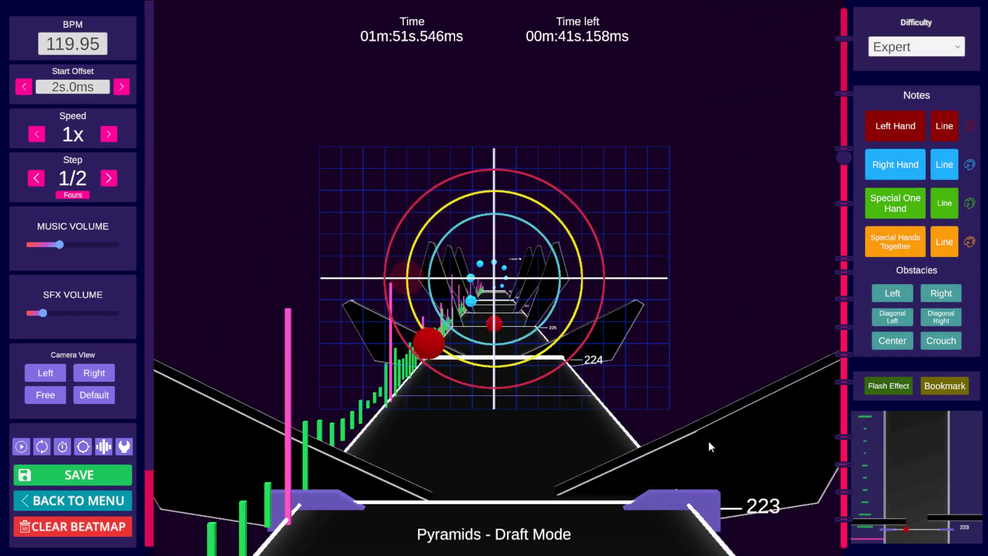
scroll(715, 406, "down", 4)
key("space")
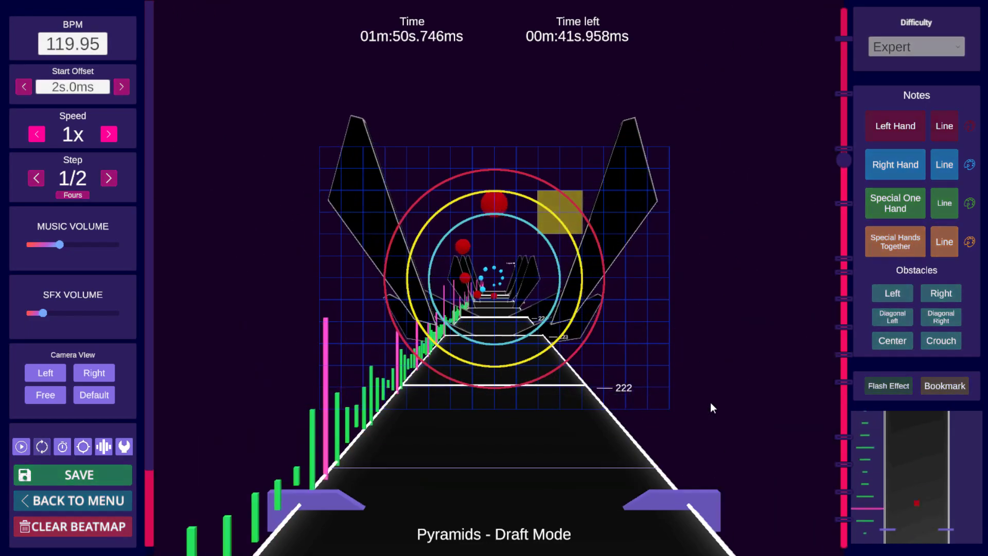
key("space")
scroll(706, 396, "down", 4)
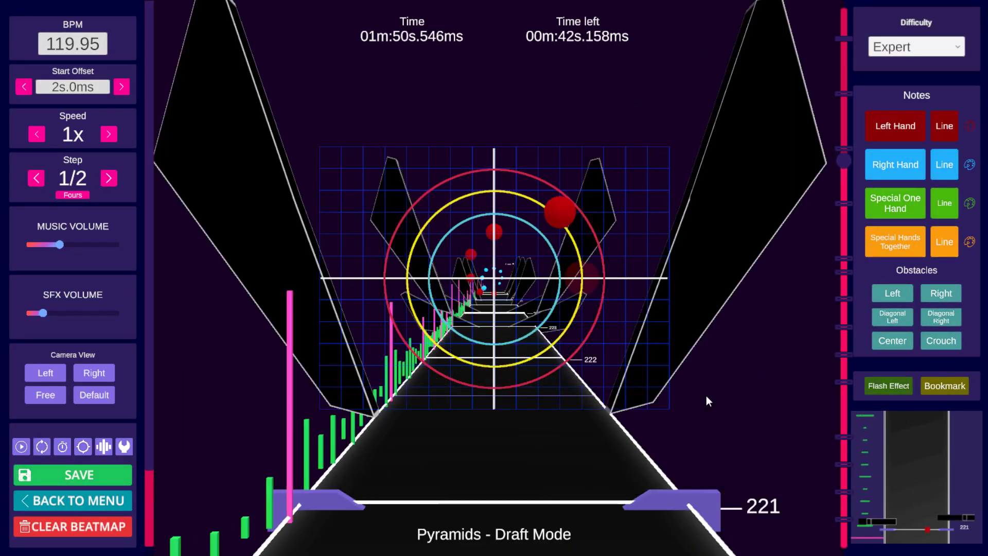
scroll(696, 386, "up", 5)
scroll(695, 387, "down", 1)
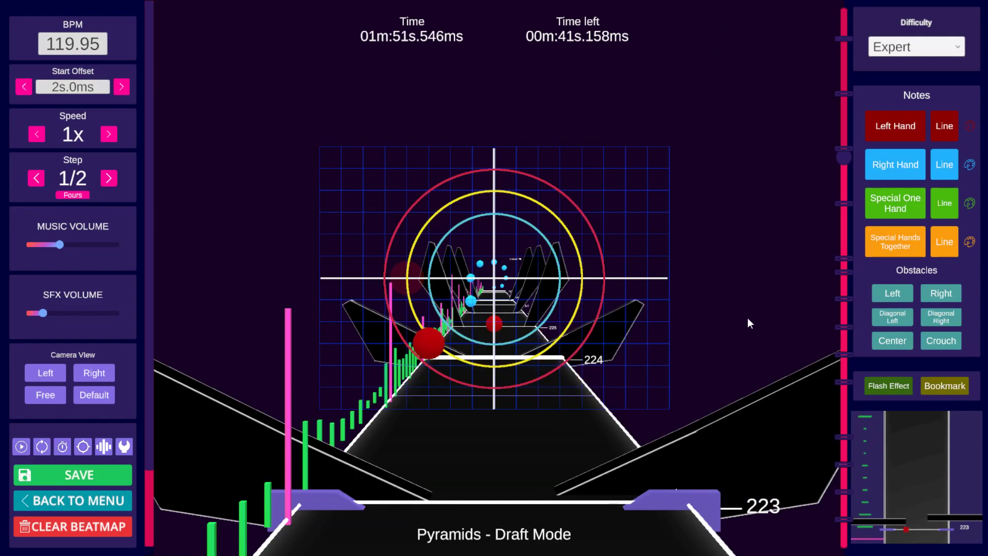
Step: Turn the crouch section on at beats 223 and 224 and play back the passage to check it
left_click(937, 337)
scroll(768, 339, "up", 2)
left_click(947, 346)
scroll(817, 336, "down", 8)
key("space")
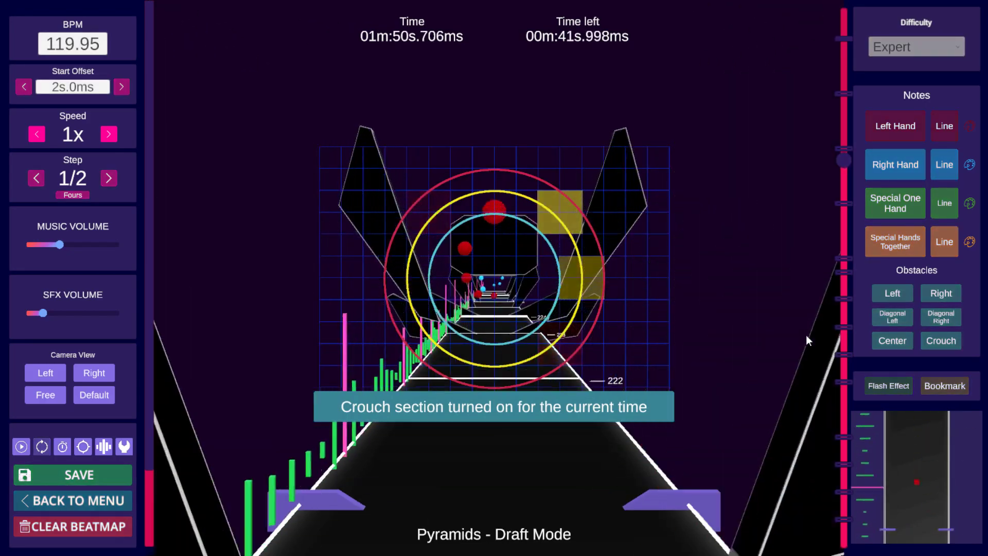
key("space")
scroll(802, 338, "down", 6)
key("space")
key("space")
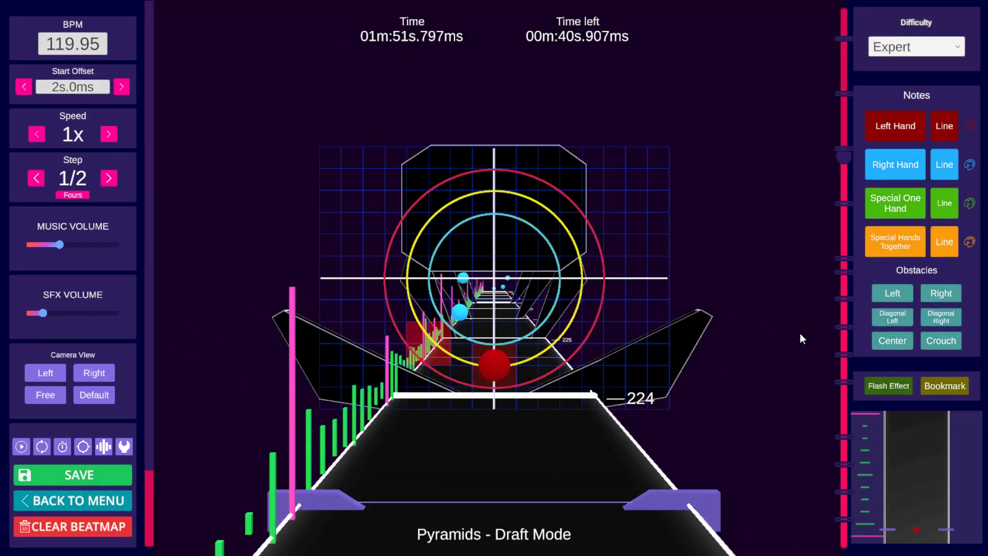
Step: Move the right-hand note near beat 224 to the lower right of the grid and play it back
scroll(800, 339, "down", 1)
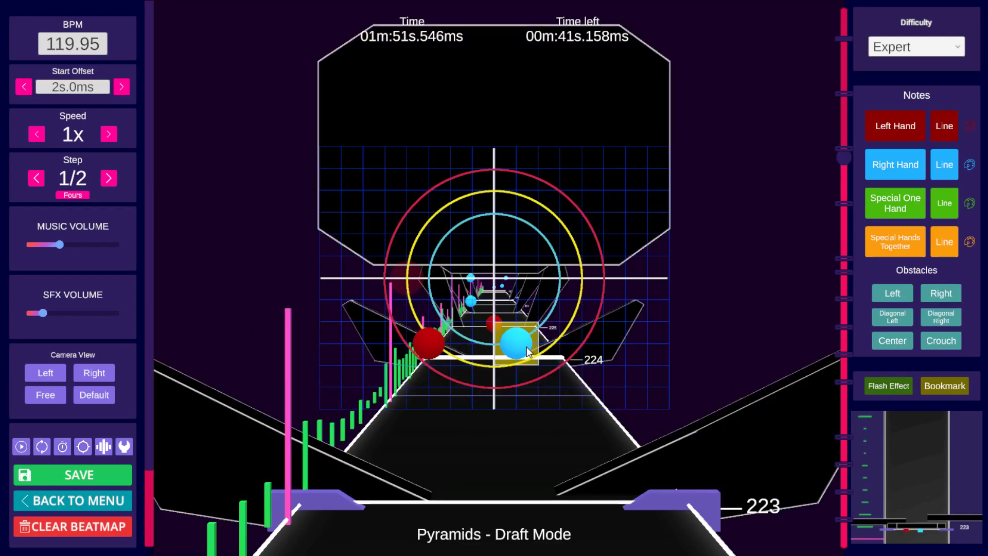
left_click(602, 342)
scroll(602, 340, "up", 4)
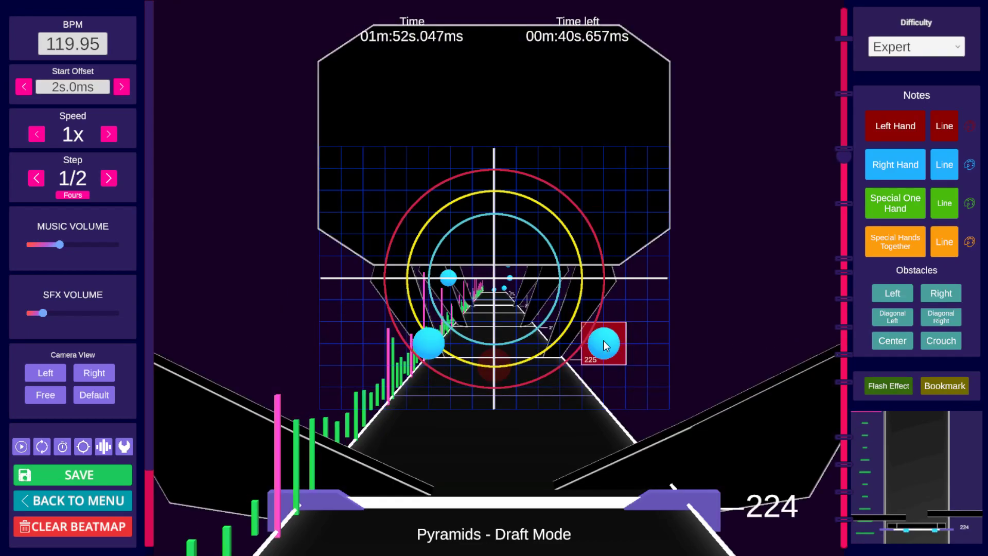
scroll(607, 339, "down", 11)
key("space")
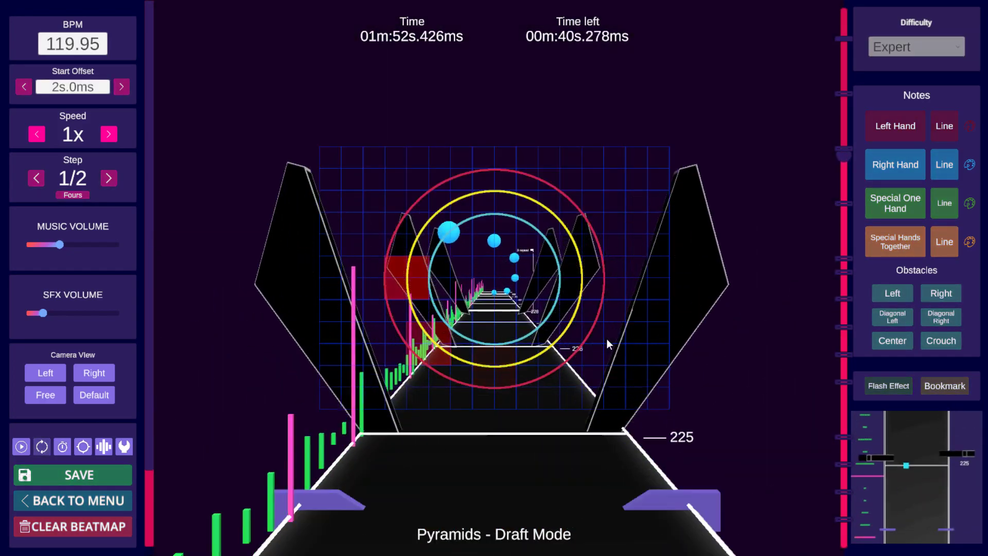
key("space")
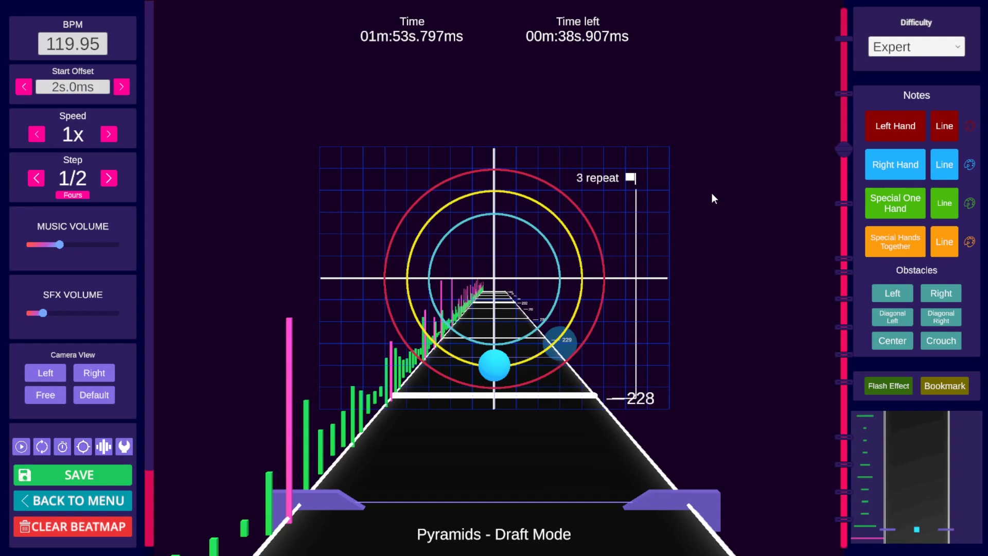
Step: Jump between the 2 repeat and 3 variant bookmarks and play back from them
left_click(843, 204)
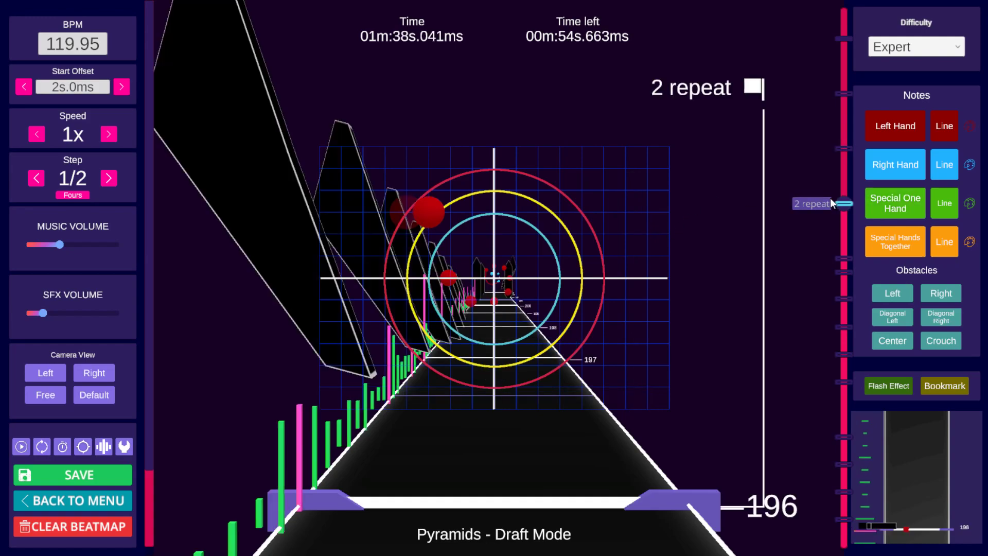
left_click(843, 258)
key("space")
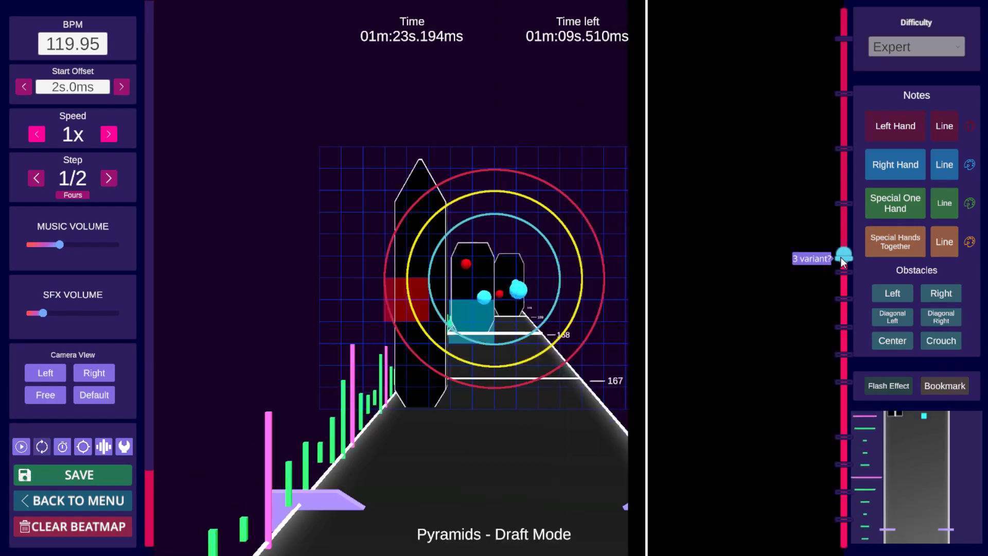
key("space")
left_click(846, 206)
key("space")
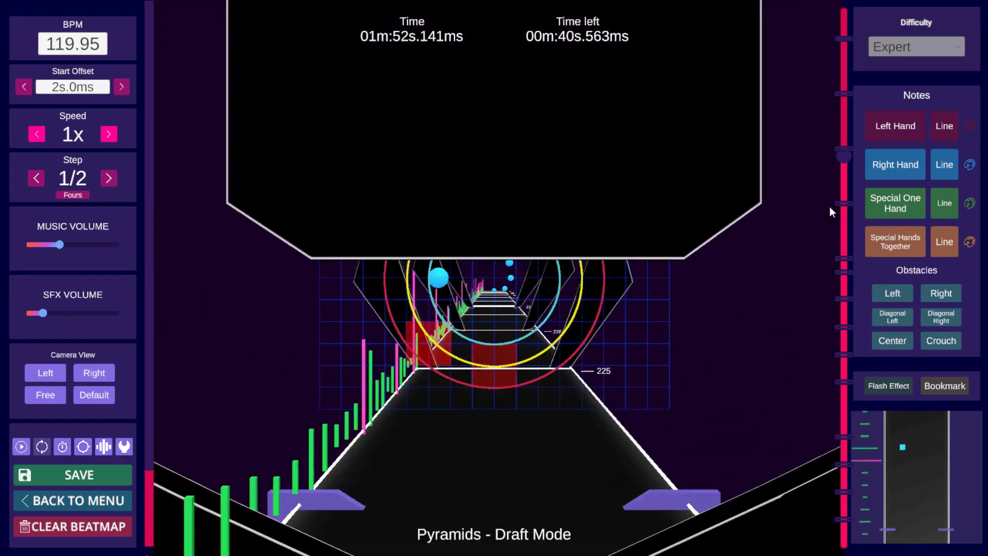
key("space")
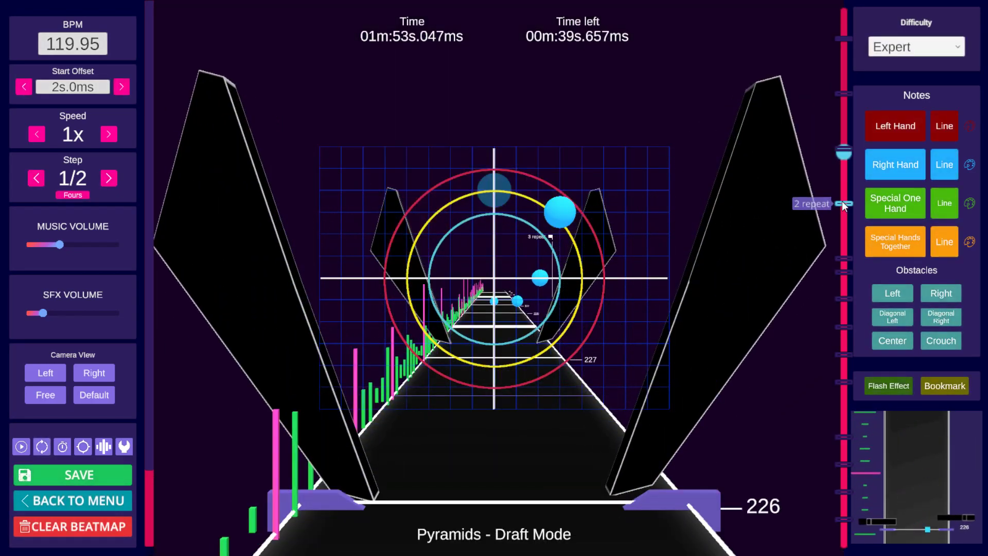
Step: Jump through the bookmarks down to 4 and scrub back and forth around beat 160 to review the passage
left_click(843, 204)
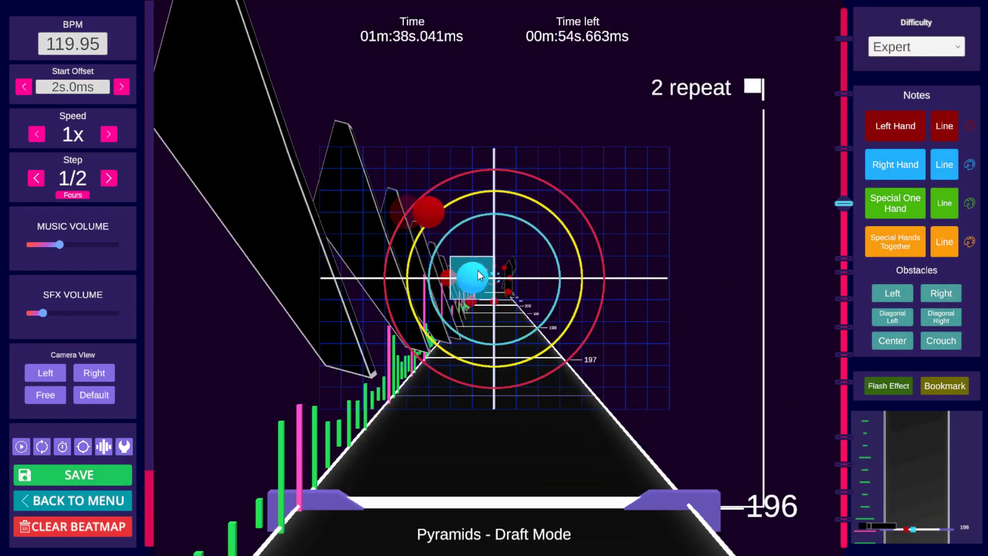
left_click(845, 258)
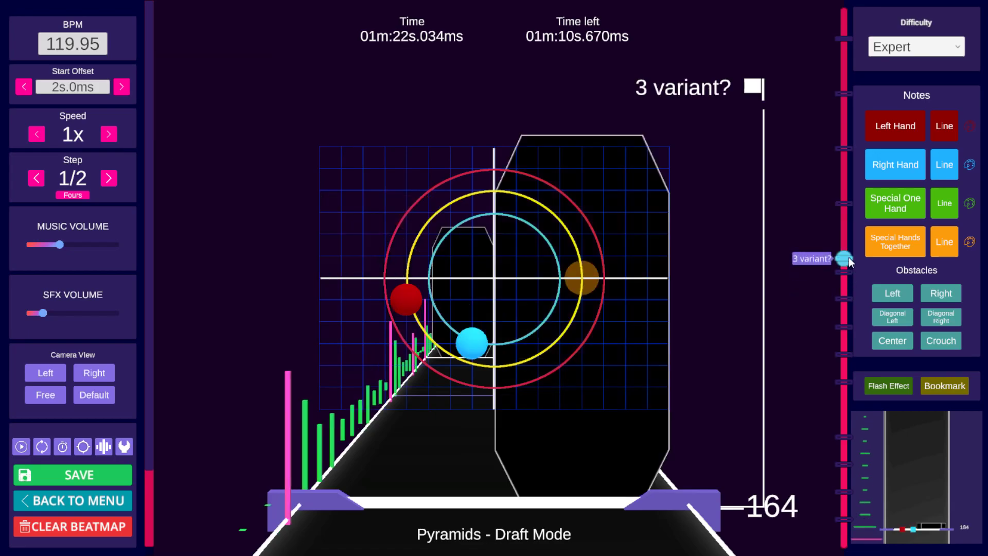
left_click_drag(845, 258, 845, 225)
left_click(848, 271)
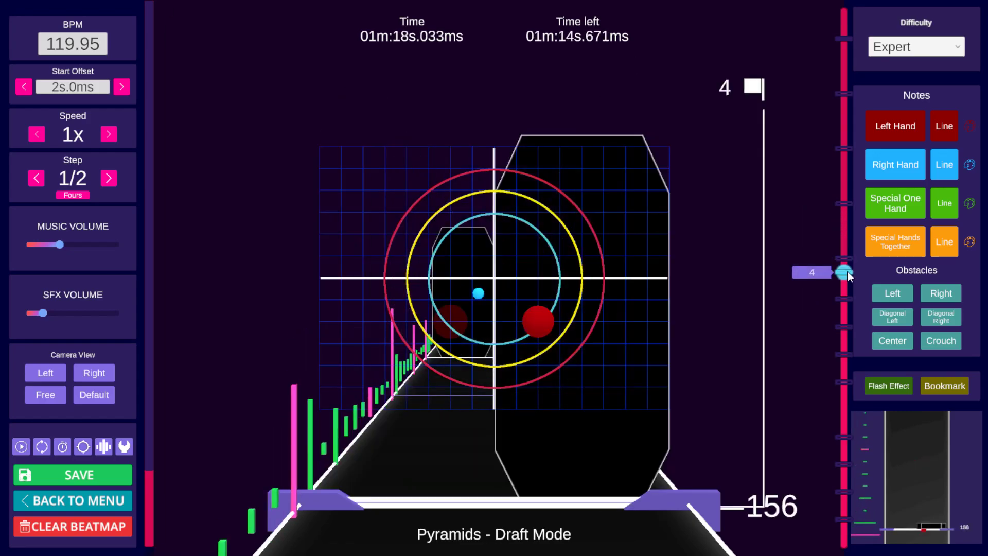
key("space")
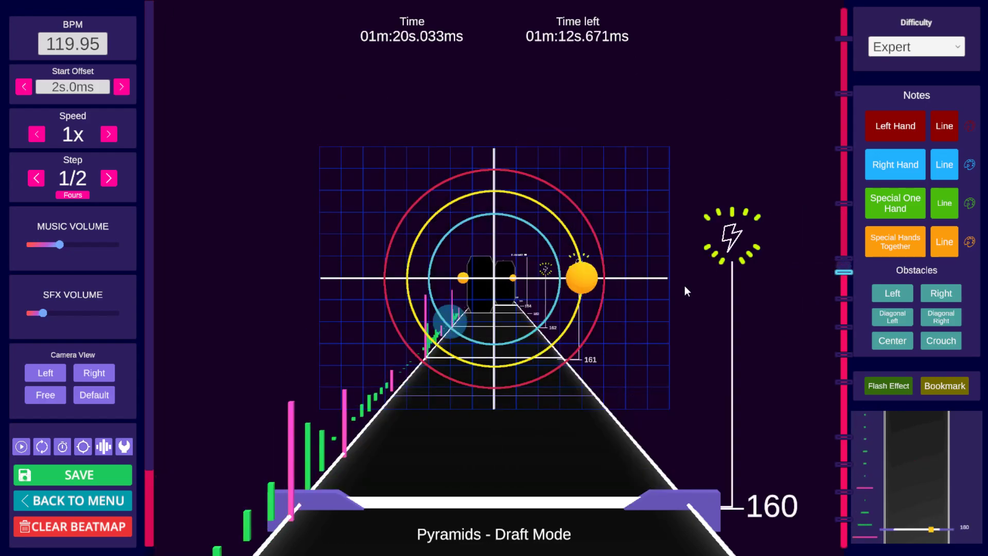
scroll(684, 284, "down", 7)
scroll(685, 283, "up", 6)
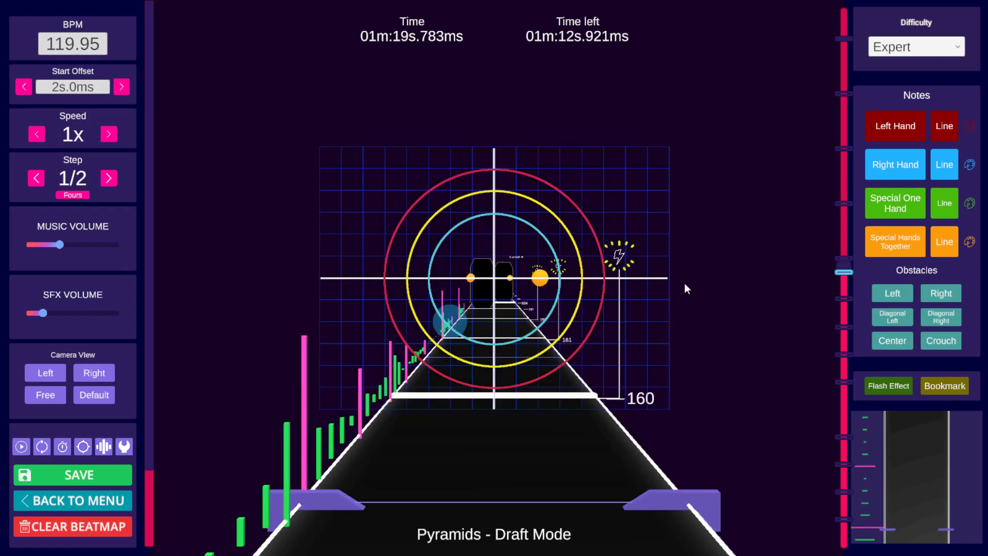
scroll(685, 284, "up", 5)
scroll(685, 284, "down", 4)
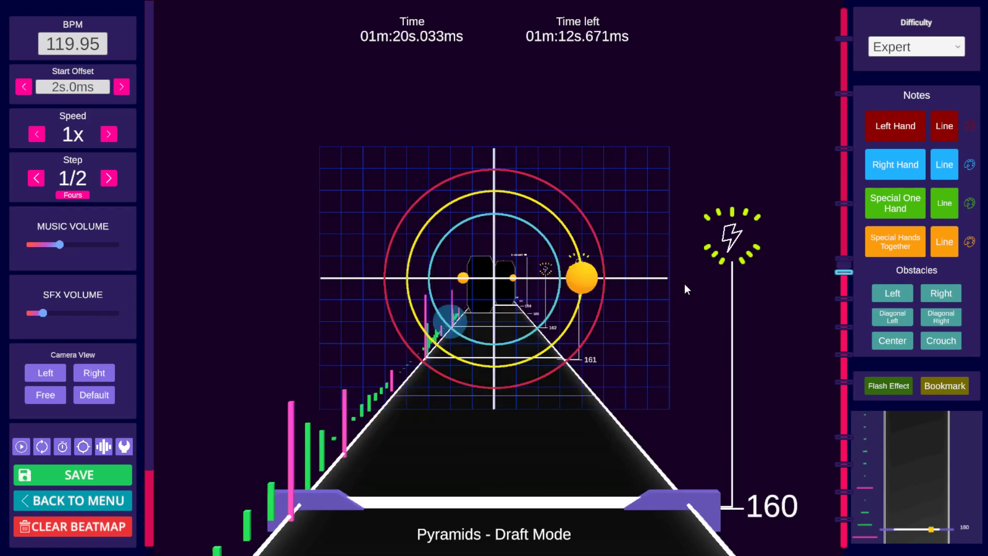
scroll(684, 283, "down", 4)
scroll(685, 283, "up", 9)
scroll(686, 285, "up", 7)
scroll(685, 286, "down", 4)
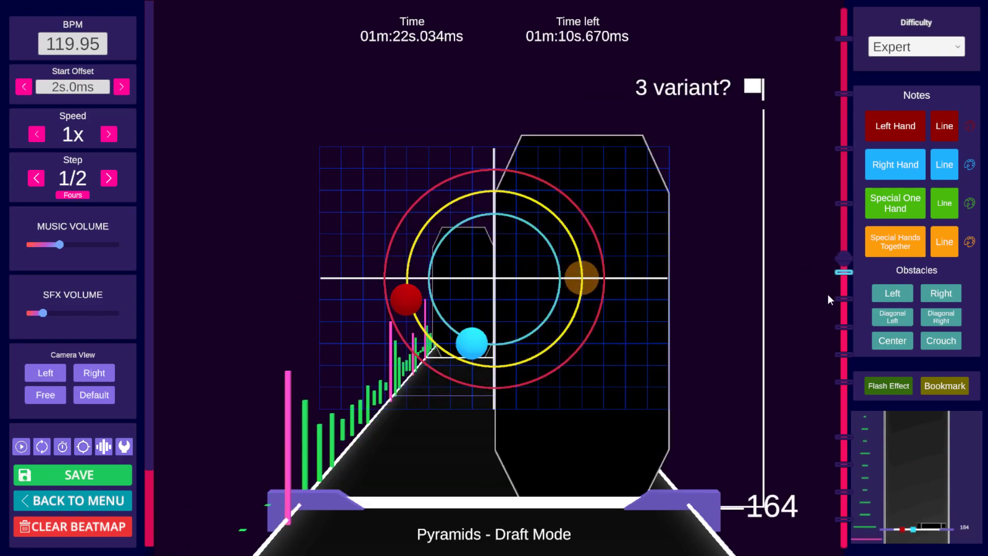
Step: Jump between the 3 variant, 3b repeat and 3 repeat bookmarks to review each section
left_click(845, 271)
left_click(848, 298)
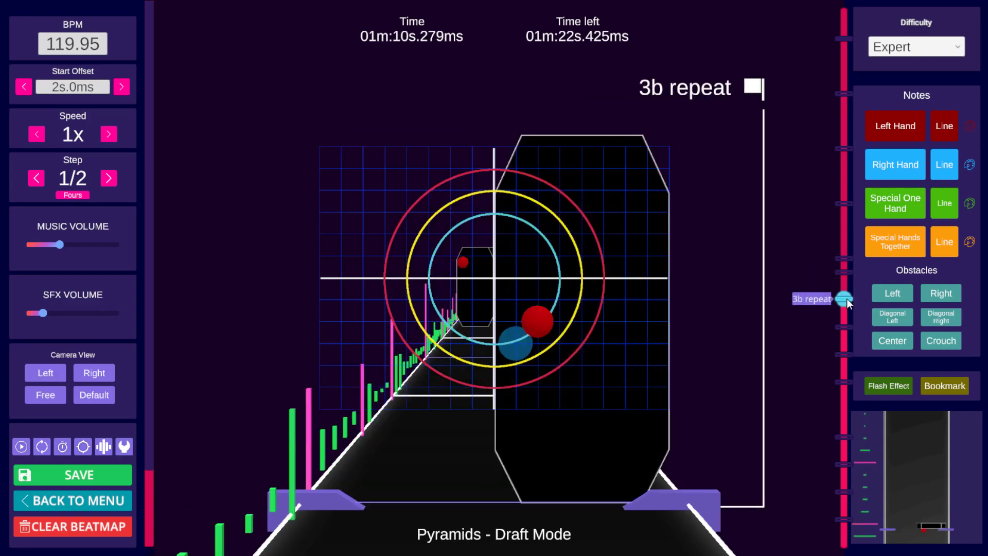
left_click(844, 328)
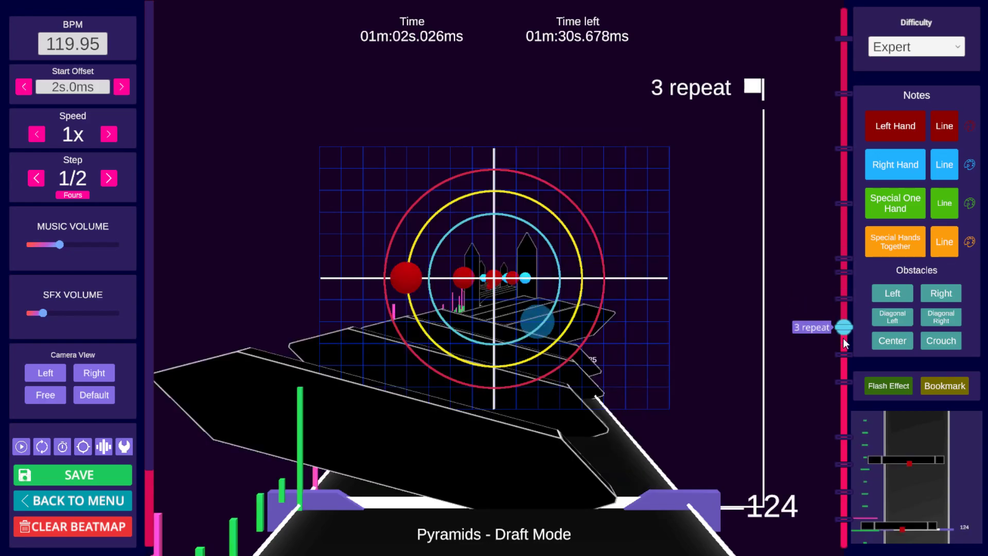
scroll(745, 332, "down", 2)
scroll(742, 328, "up", 10)
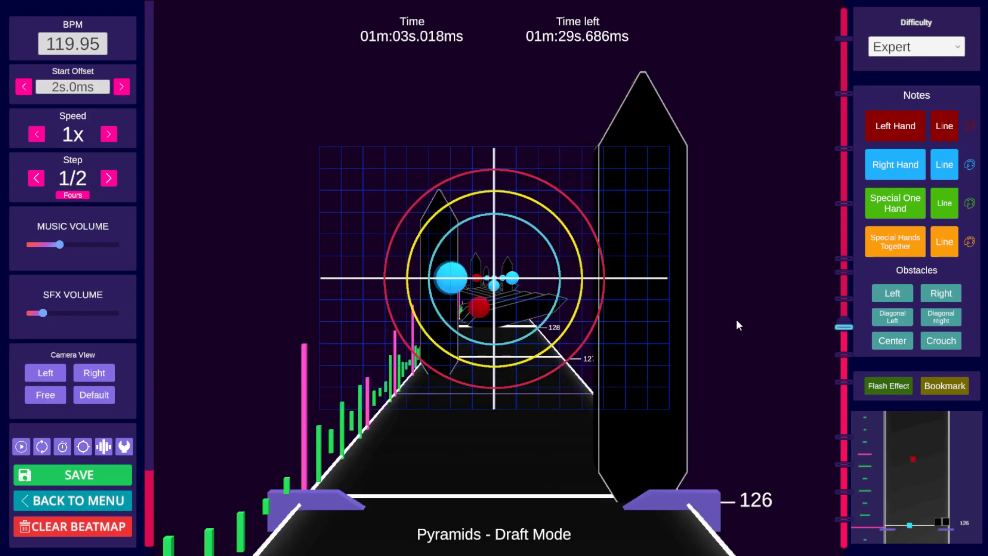
scroll(736, 317, "up", 14)
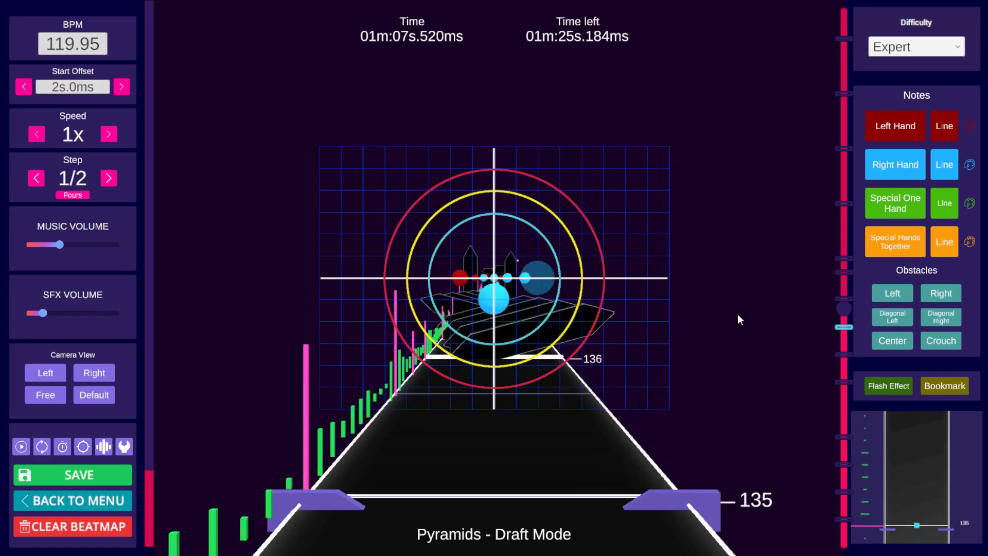
left_click(844, 149)
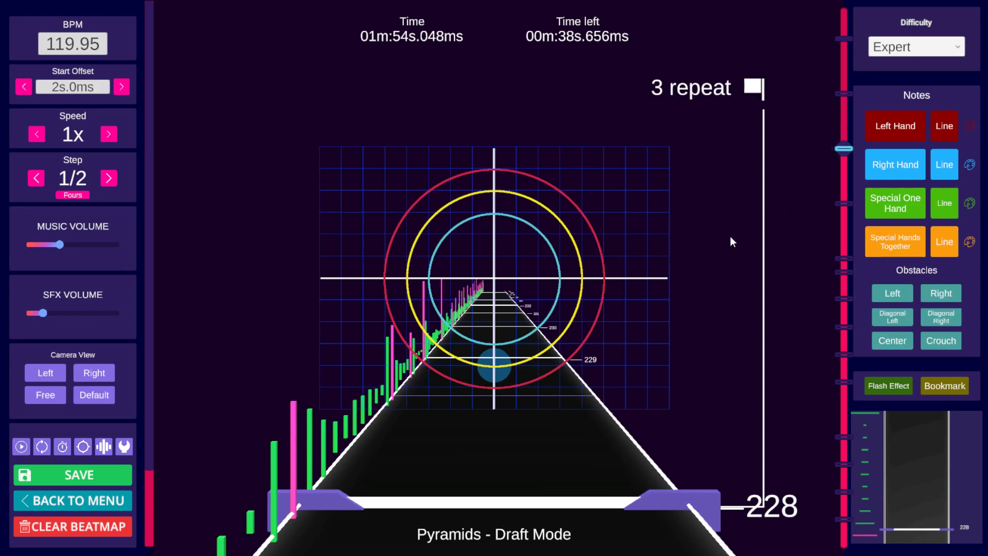
Step: Play from the 3 repeat bookmark and add a bookmark named 3 repeat b at beat 244
key("space")
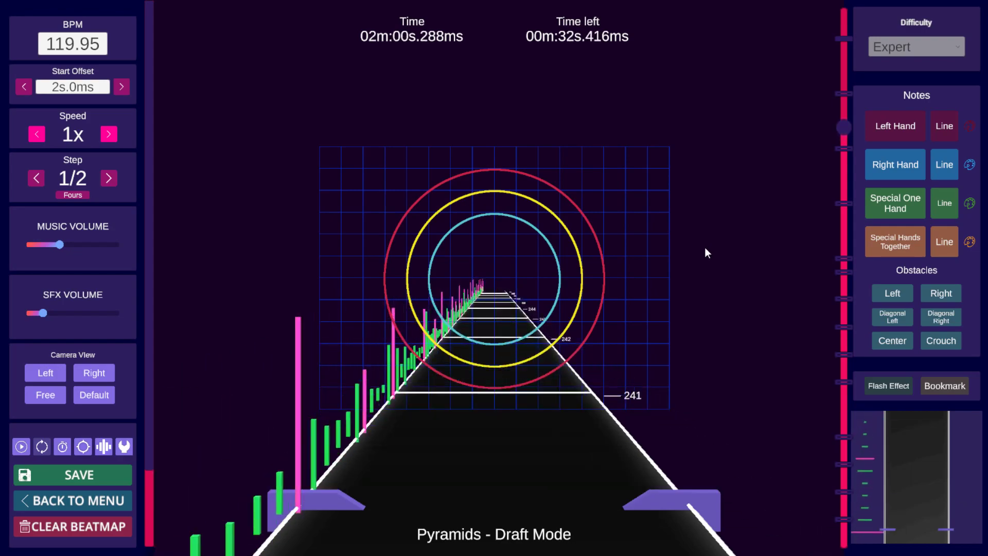
key("space")
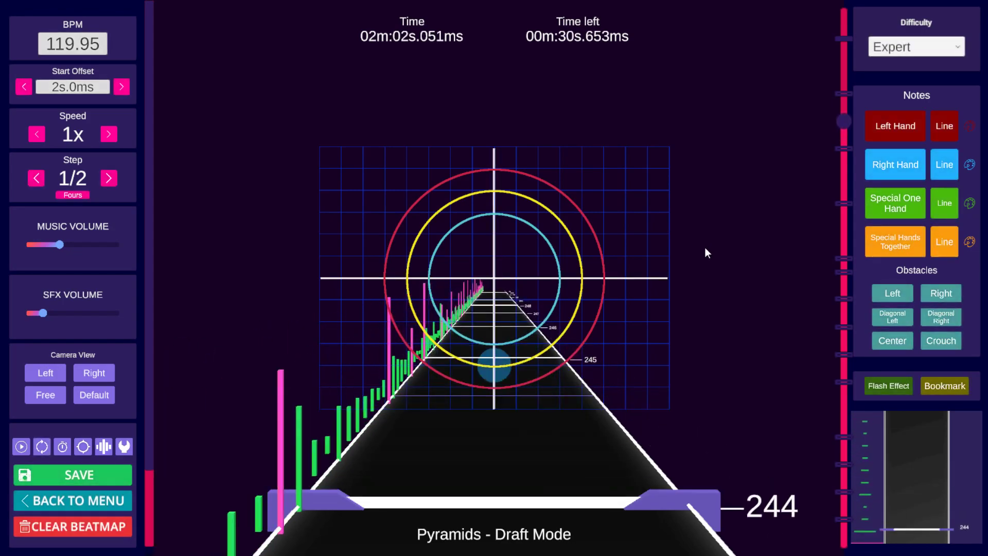
left_click(945, 385)
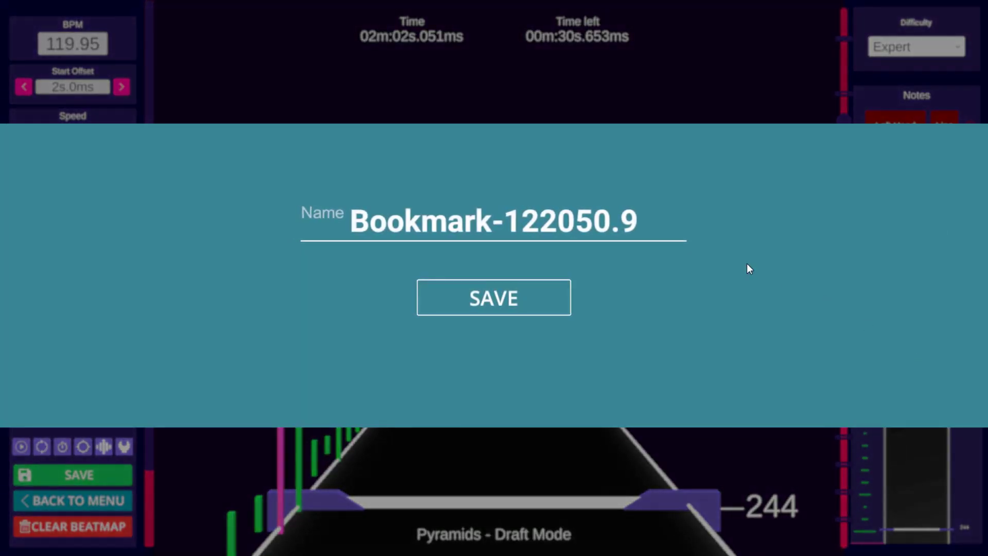
type("3 rea")
key("BackSpace")
type("peat b")
left_click(516, 294)
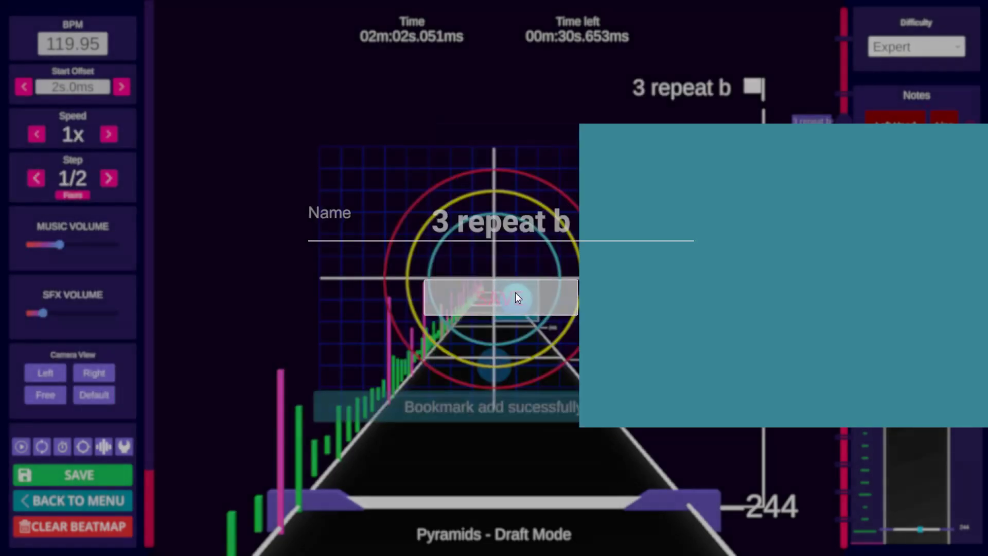
Step: Add a bookmark named 3 repeat c at beat 260
key("space")
left_click(843, 95)
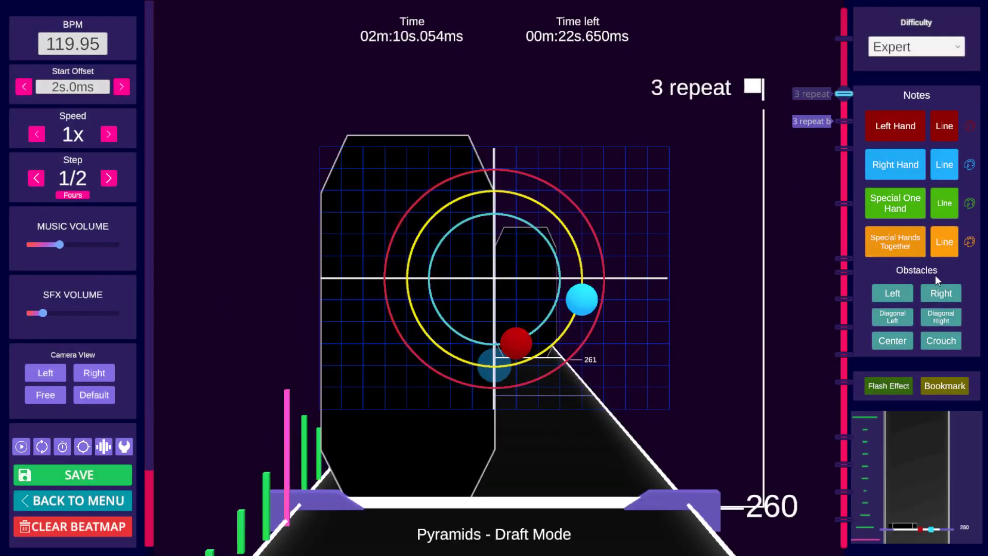
left_click(944, 388)
left_click(944, 388)
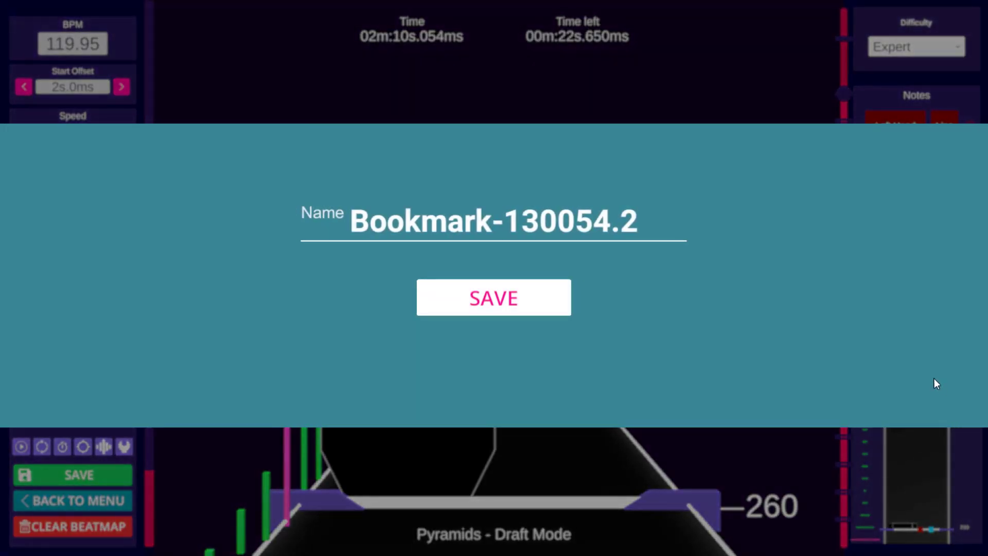
type("3 repeat c")
key("Return")
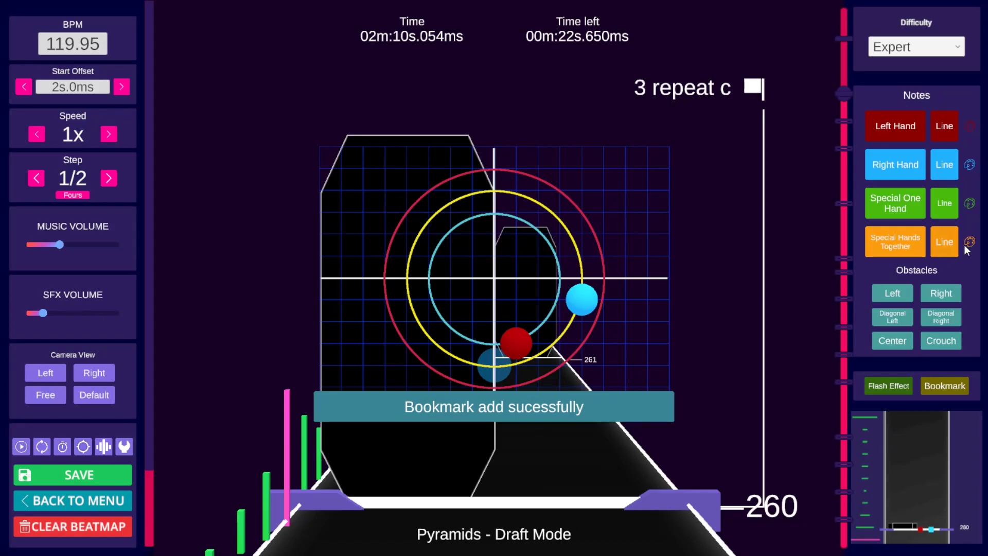
Step: Move ahead to beat 276 and add a bookmark named 3 repeat d there
scroll(646, 222, "up", 19, "shift")
scroll(610, 237, "up", 13, "shift")
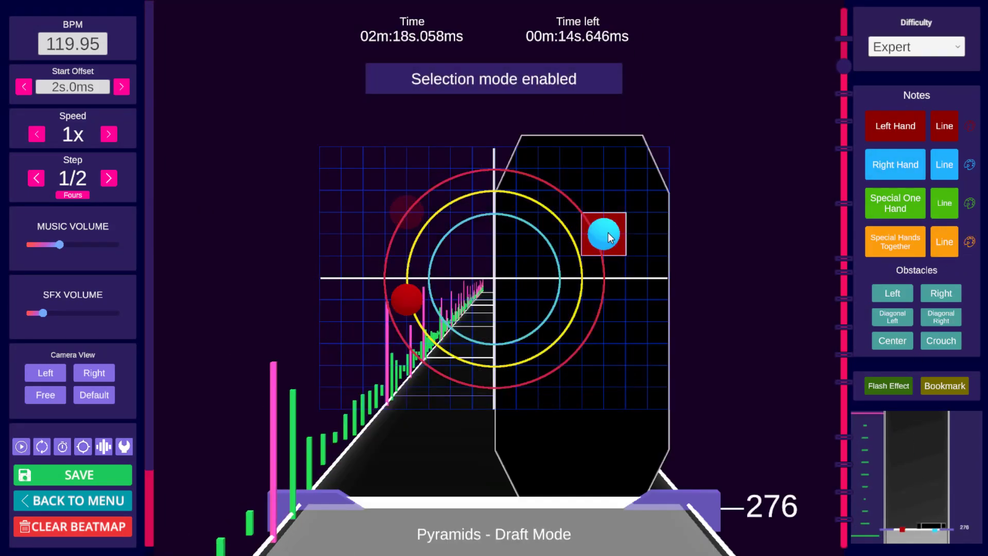
scroll(610, 236, "up", 1, "shift")
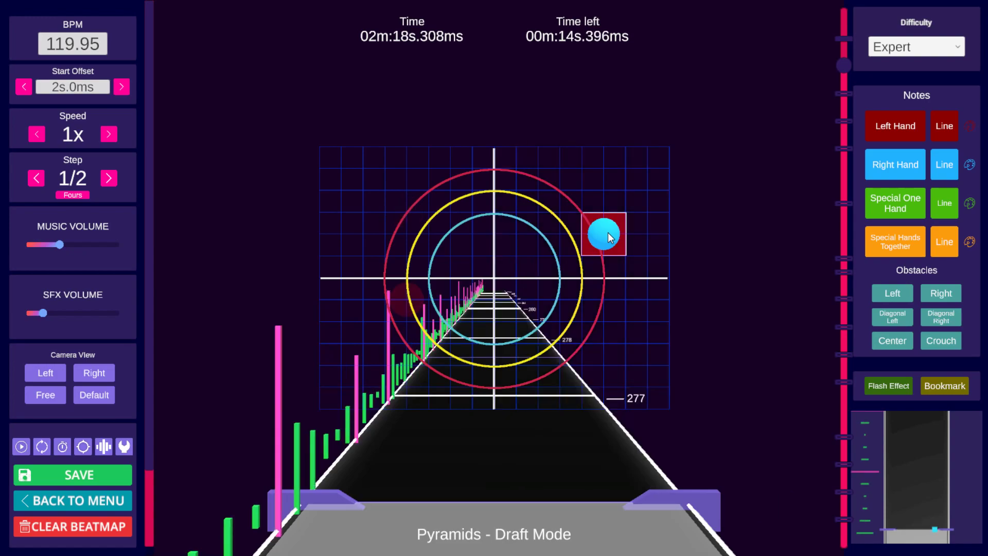
left_click(840, 95)
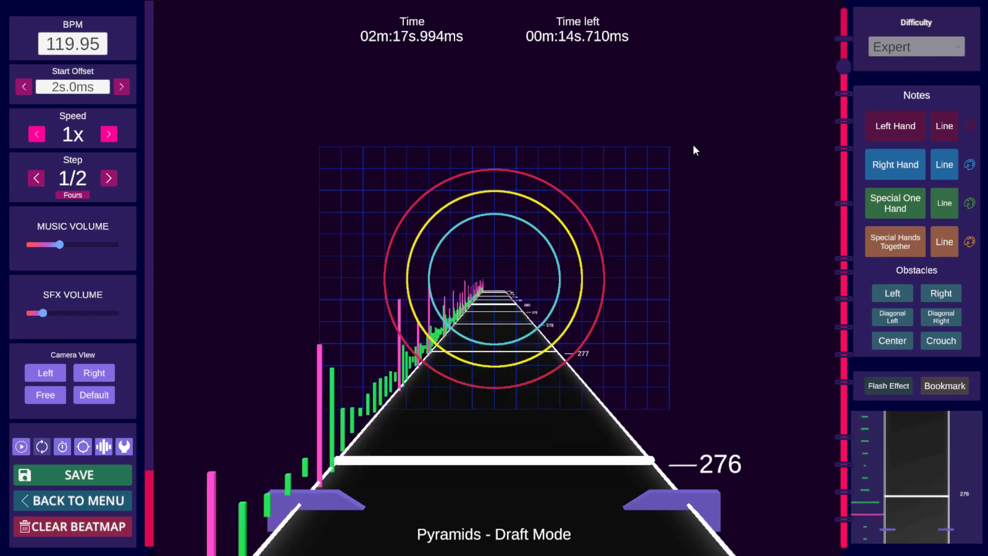
key("space")
left_click(945, 386)
type("3 repe")
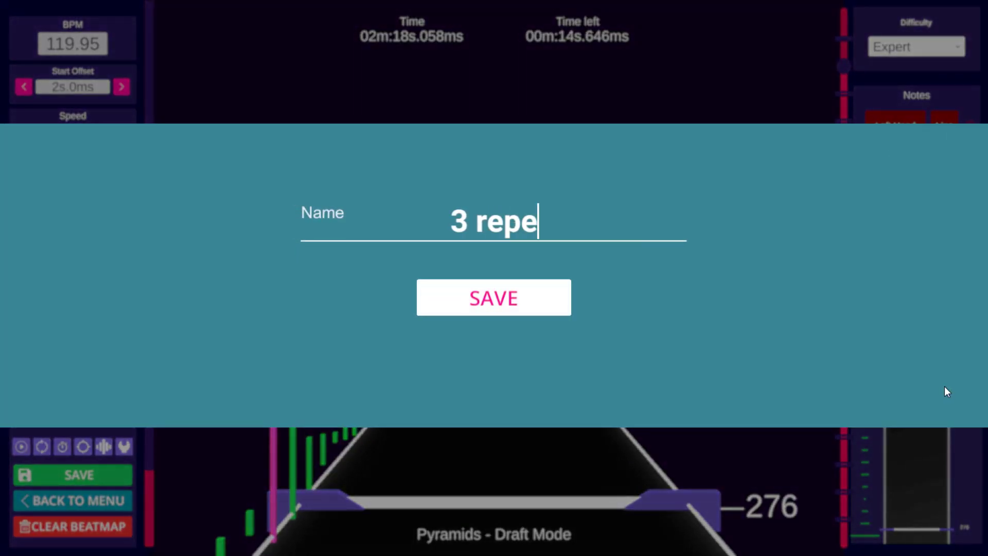
key("BackSpace")
type("ea")
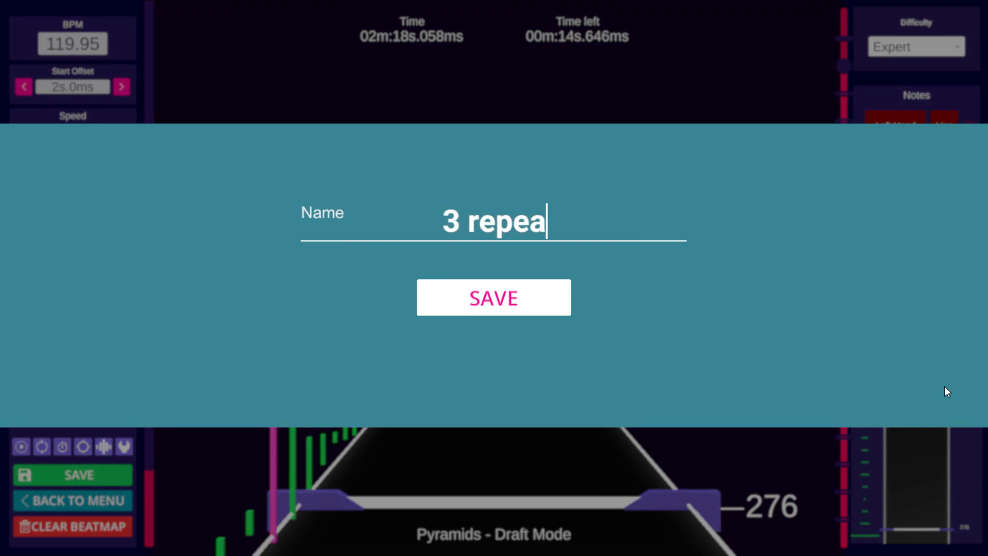
type("t d")
key("Return")
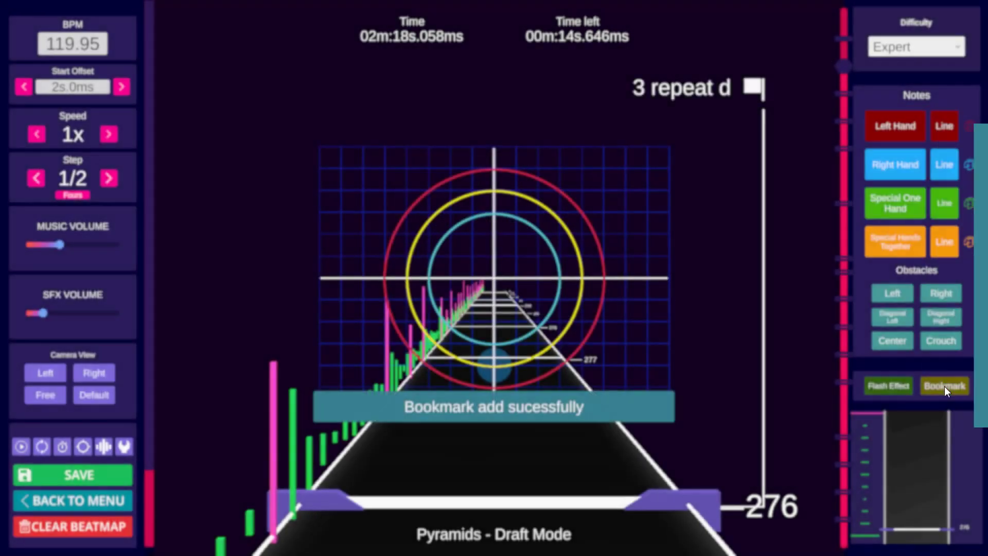
Step: Play back from the new bookmarks through the 4 repeat bookmark to the end of the song
key("space")
key("space")
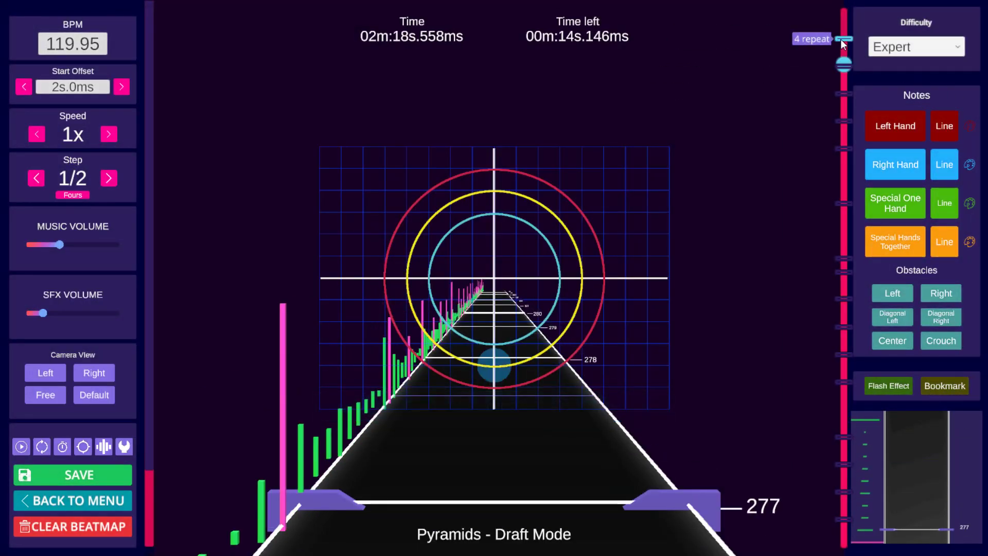
key("space")
left_click(843, 40)
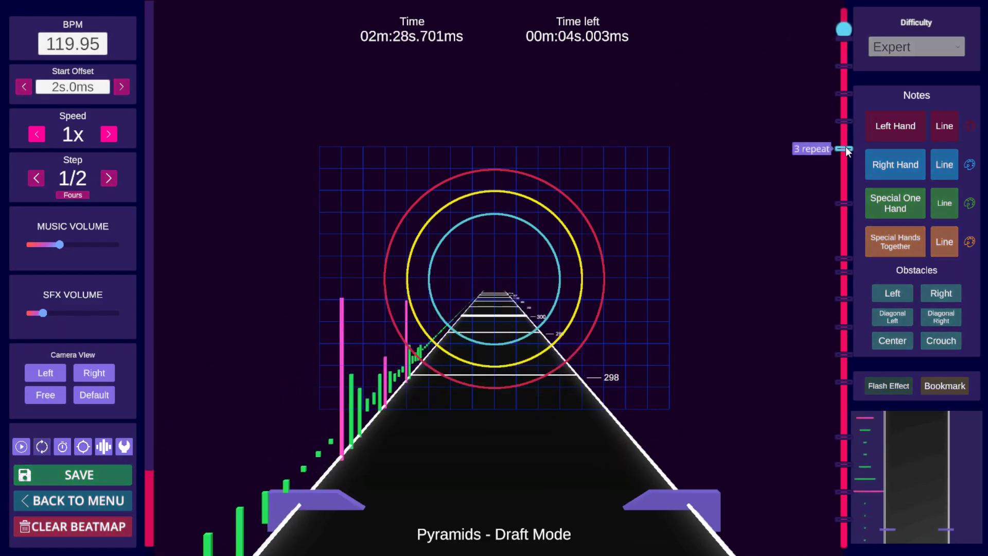
key("space")
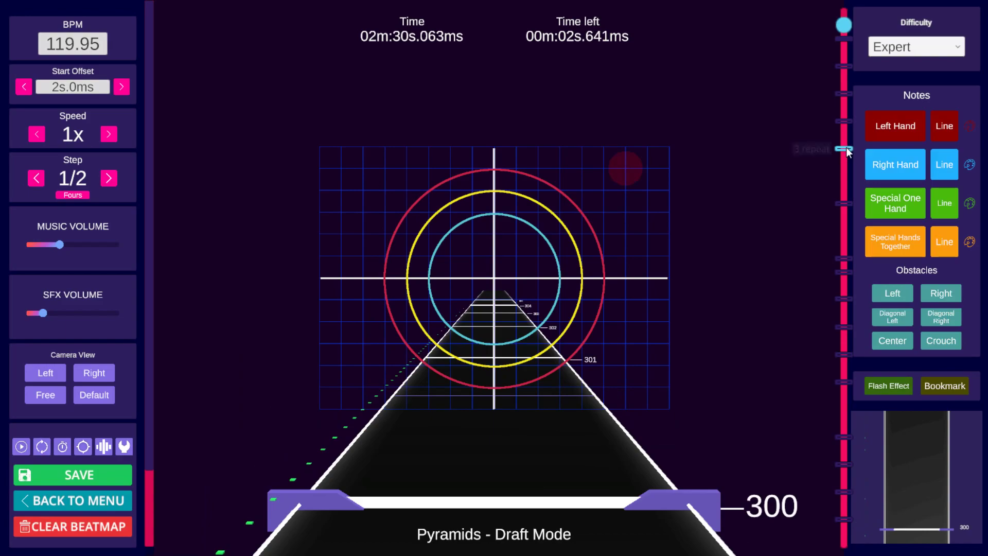
left_click(845, 149)
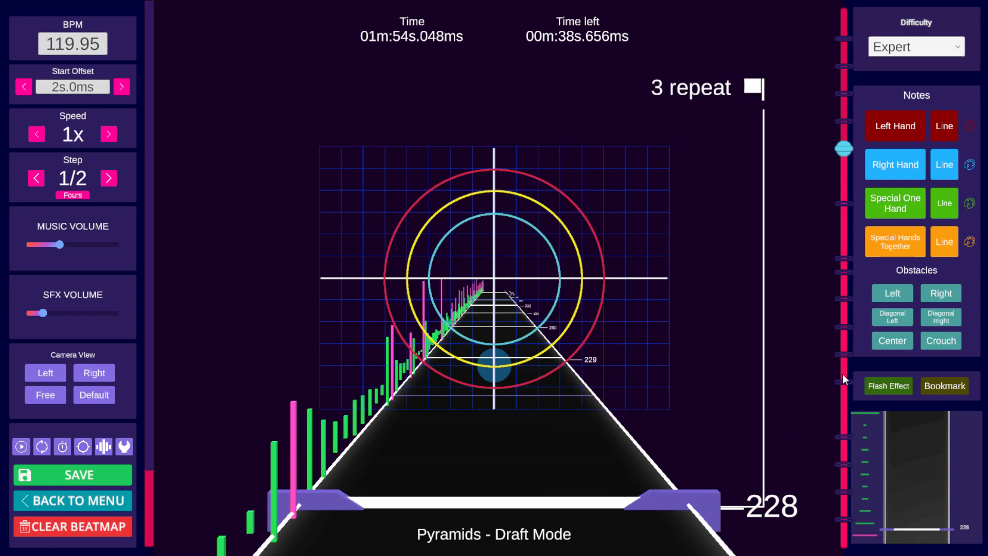
Step: Scrub the song timeline from the beginning and play back sections up to about beat 108
left_click(846, 509)
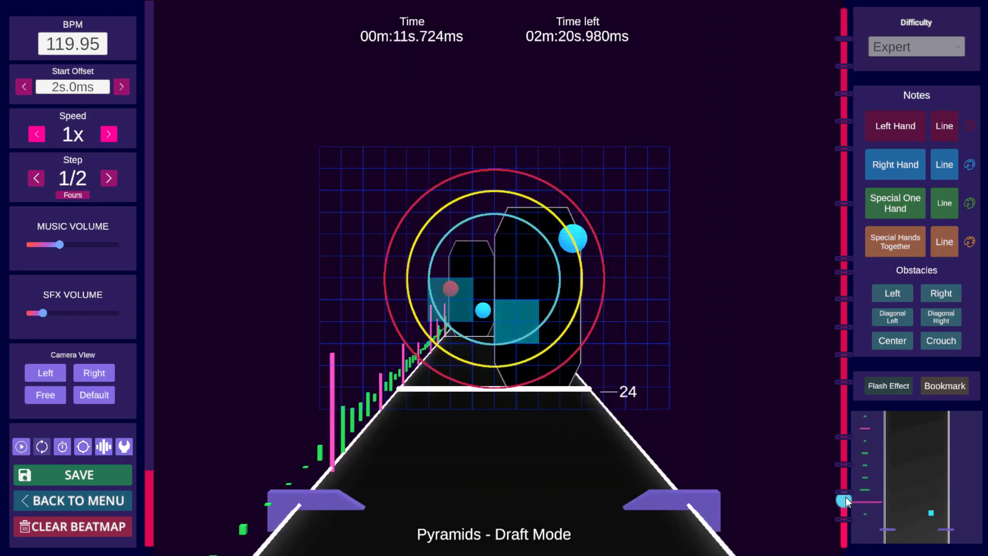
mouse_move(847, 501)
left_mouse_down()
mouse_move(844, 472)
mouse_move(848, 485)
left_mouse_up()
key("space")
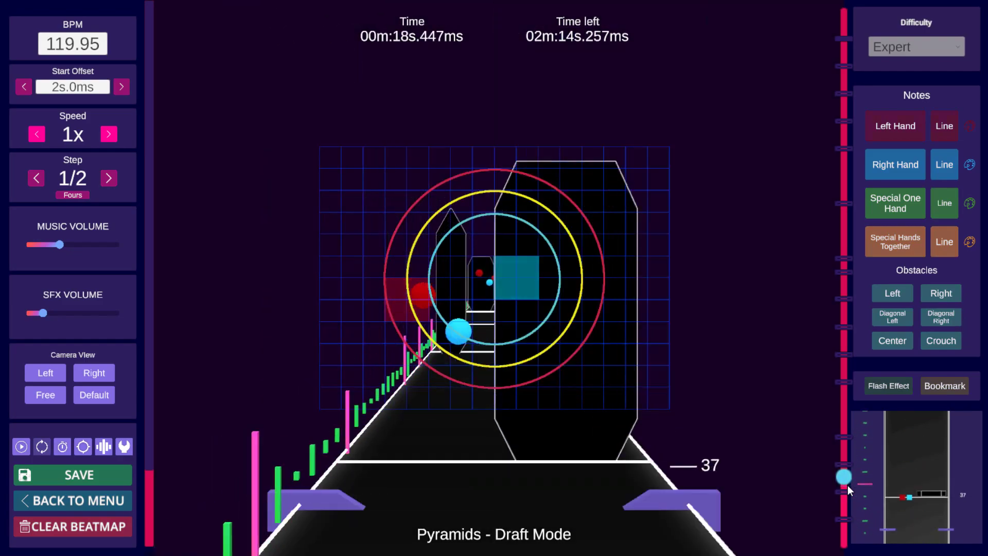
key("space")
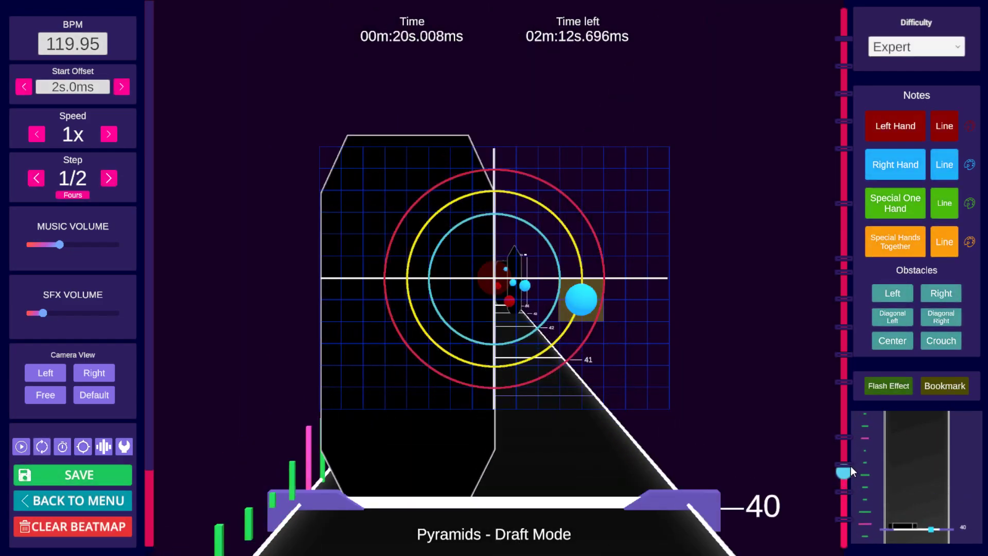
left_click(848, 449)
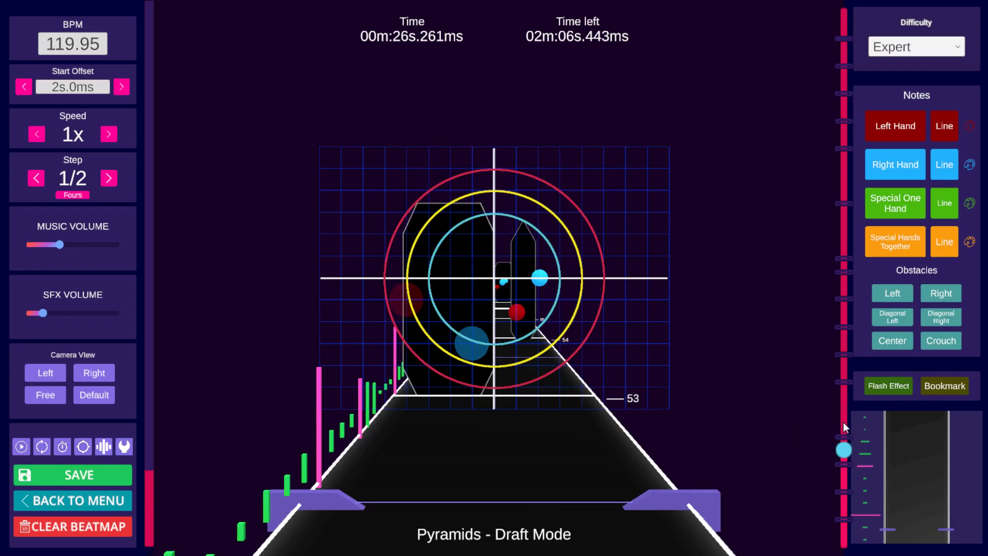
left_click(843, 423)
key("space")
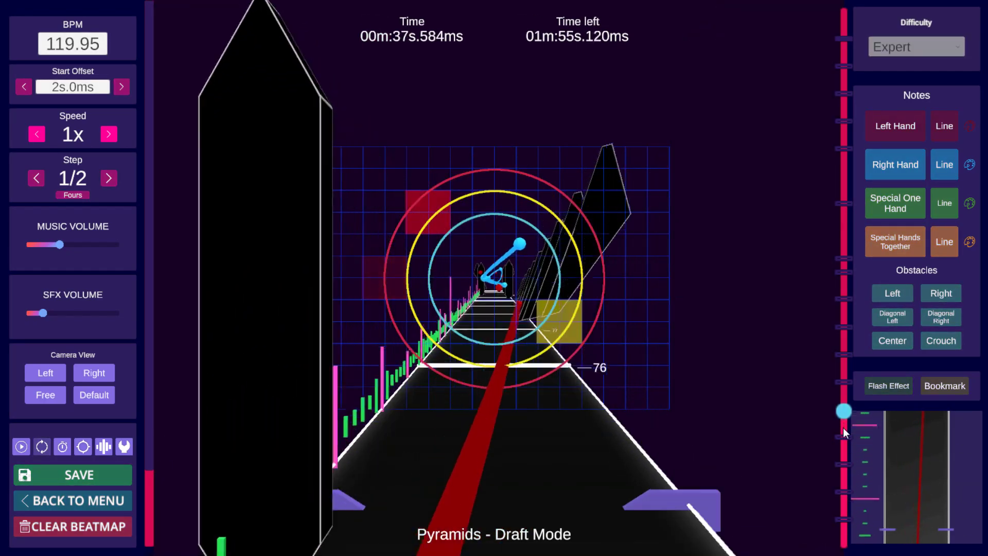
left_click(845, 373)
key("space")
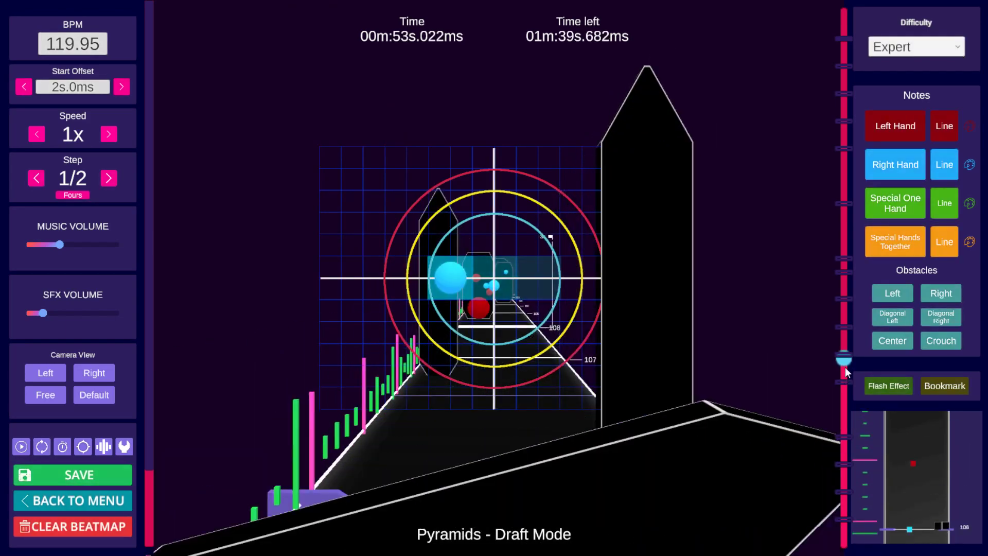
Step: Copy the notes at bookmark 1c and paste them at the 3 repeat bookmark at beat 228
left_click(846, 336)
key("space")
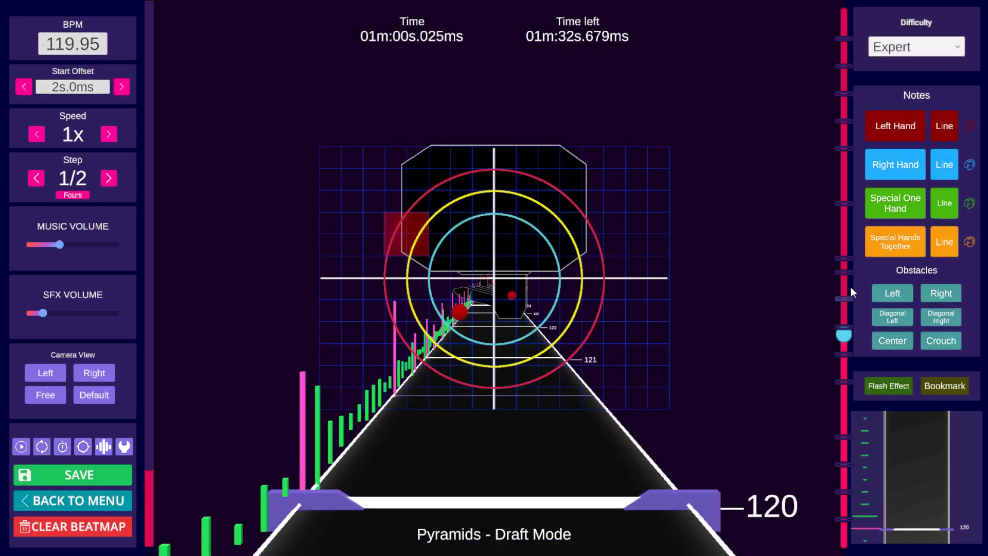
left_click(845, 521)
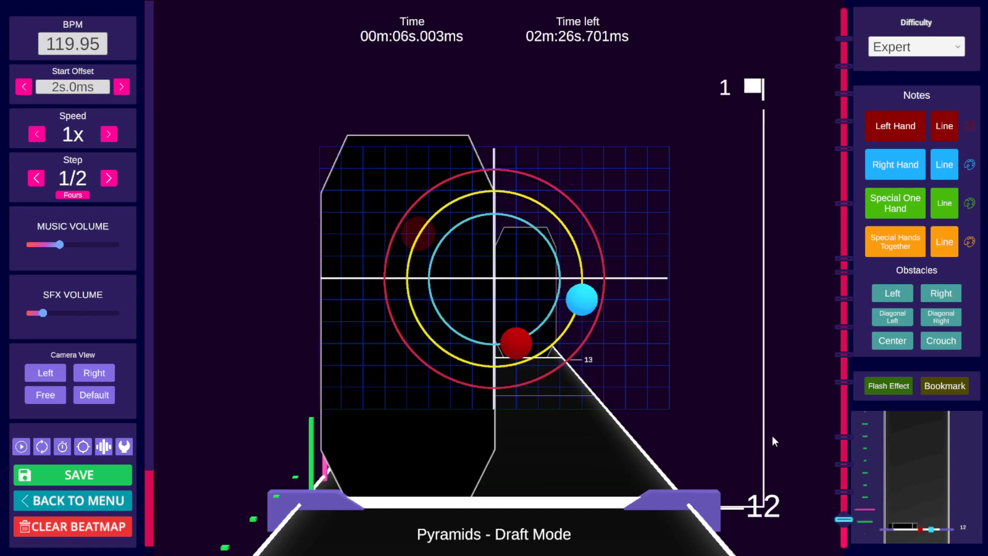
left_click(846, 466)
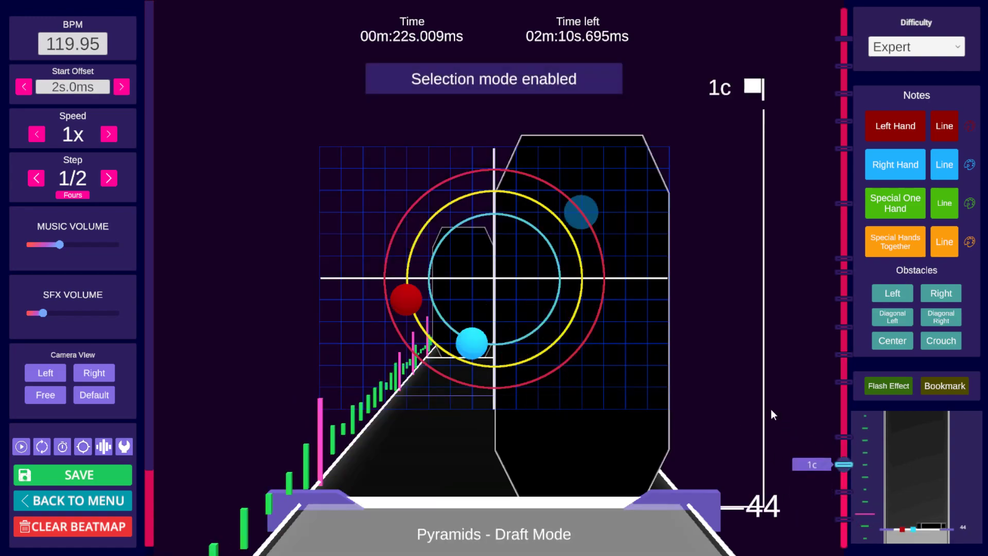
scroll(744, 378, "up", 1)
key("ctrl+c")
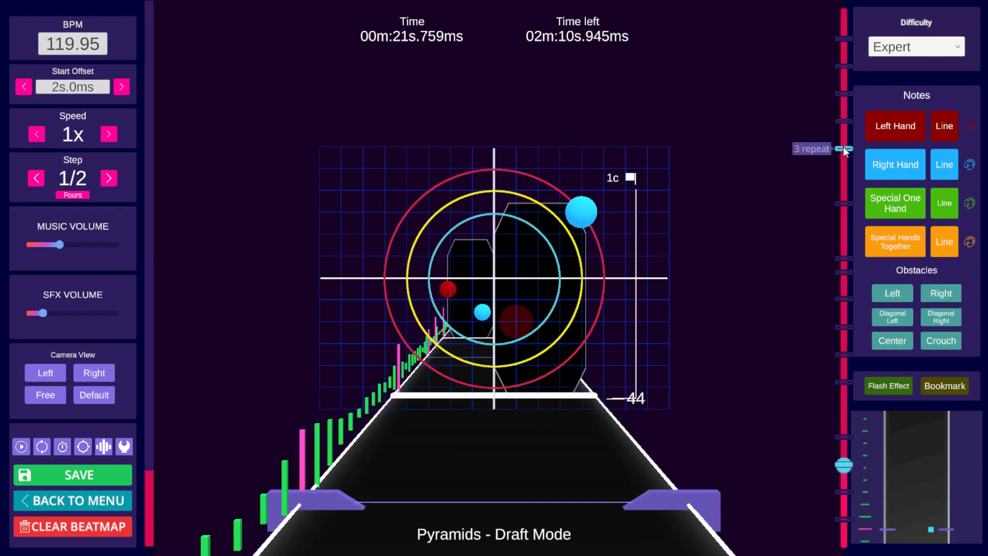
left_click(843, 149)
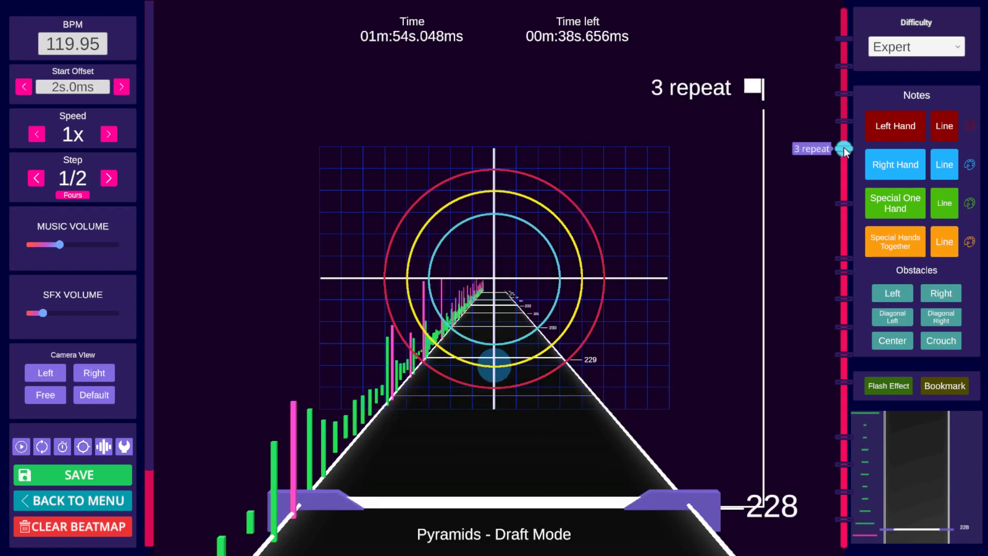
key("ctrl+v")
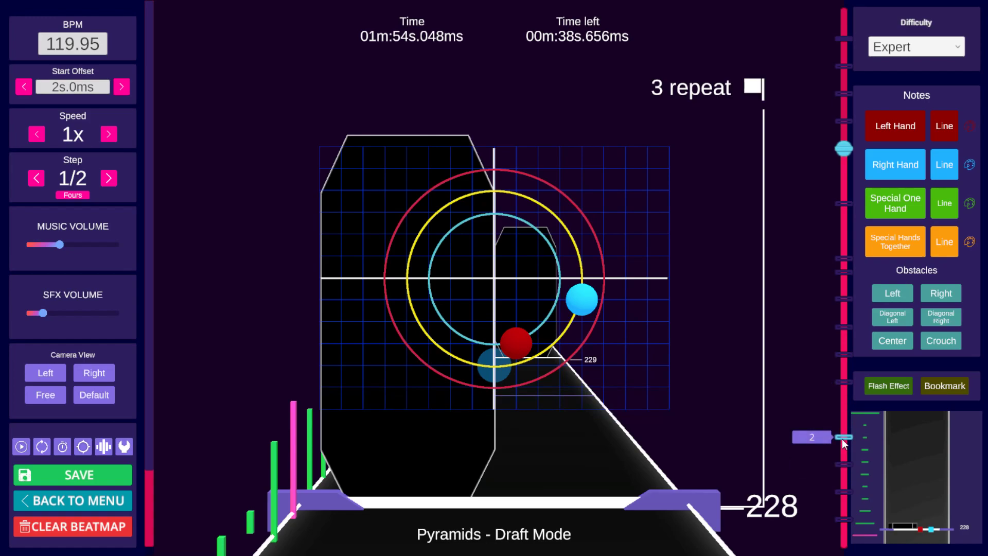
Step: Copy the notes of the repeat section at beat 124 and paste them at the 3 repeat c bookmark at beat 260
left_click(843, 382)
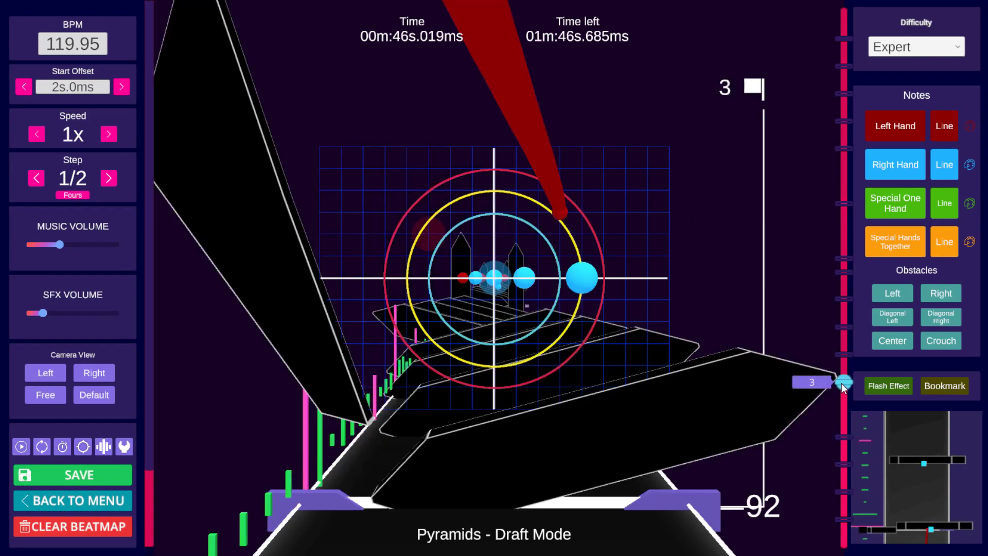
left_click(844, 327)
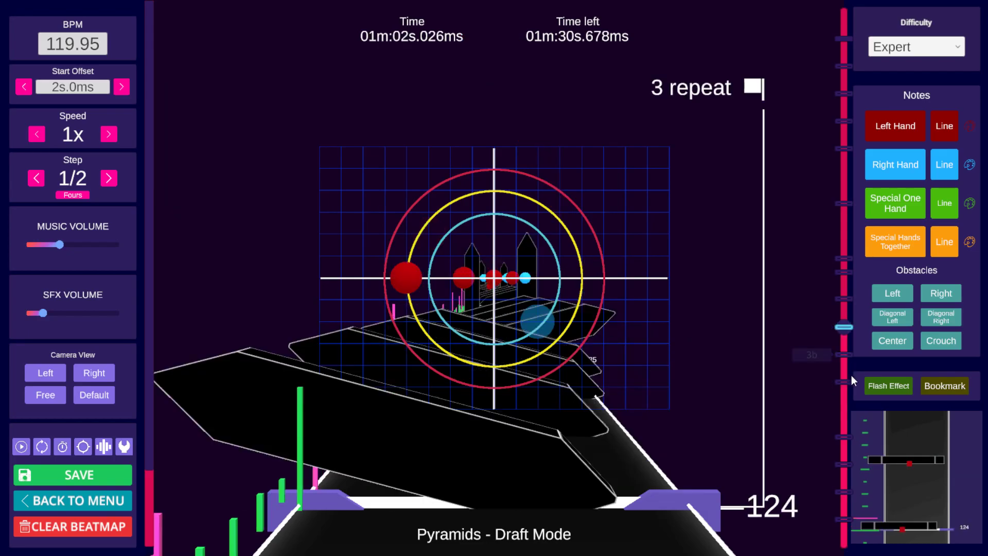
left_click(845, 341)
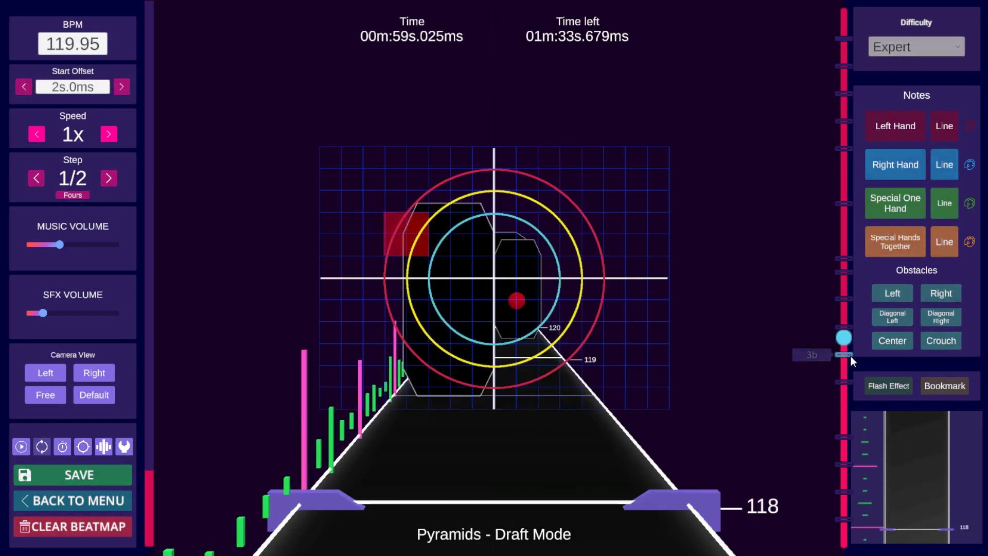
left_click(849, 376)
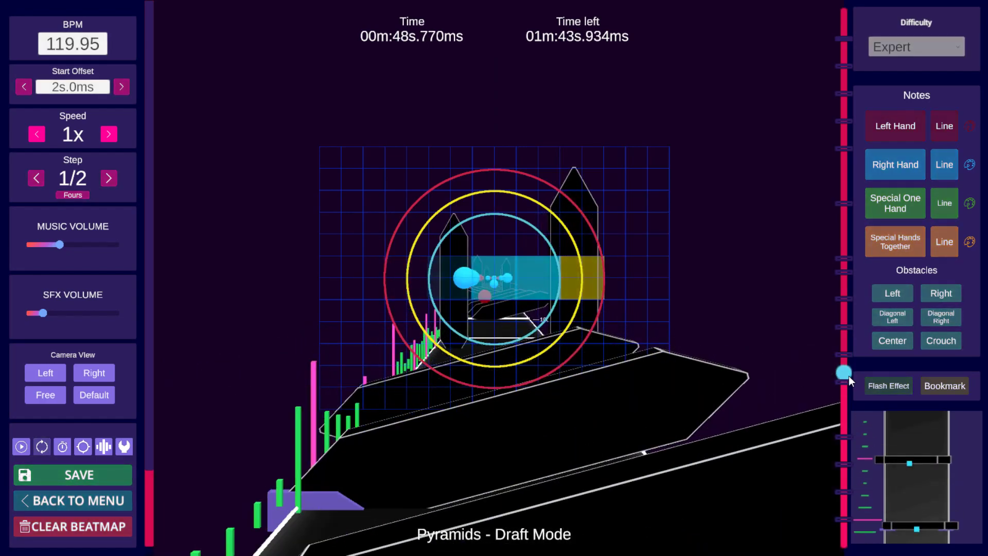
left_click(847, 380)
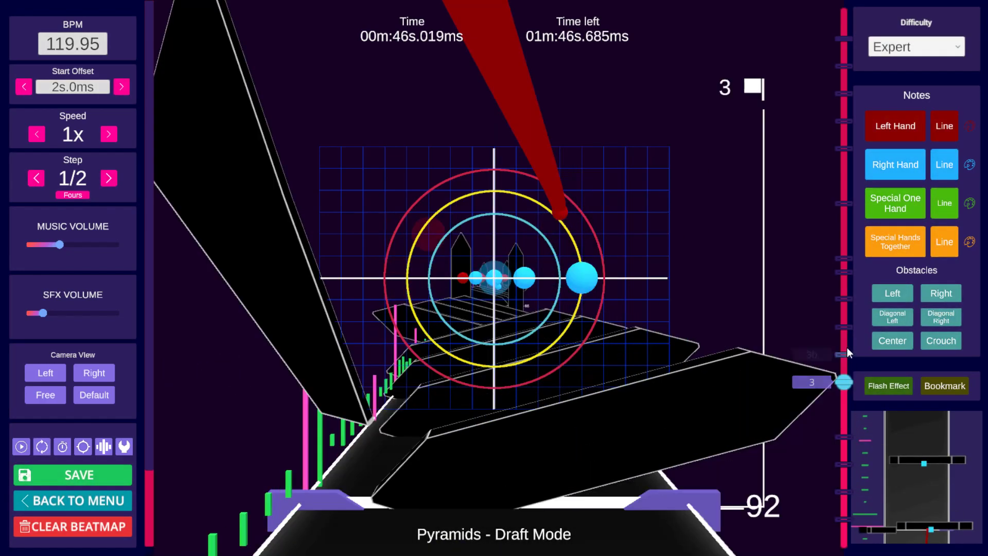
left_click(845, 329)
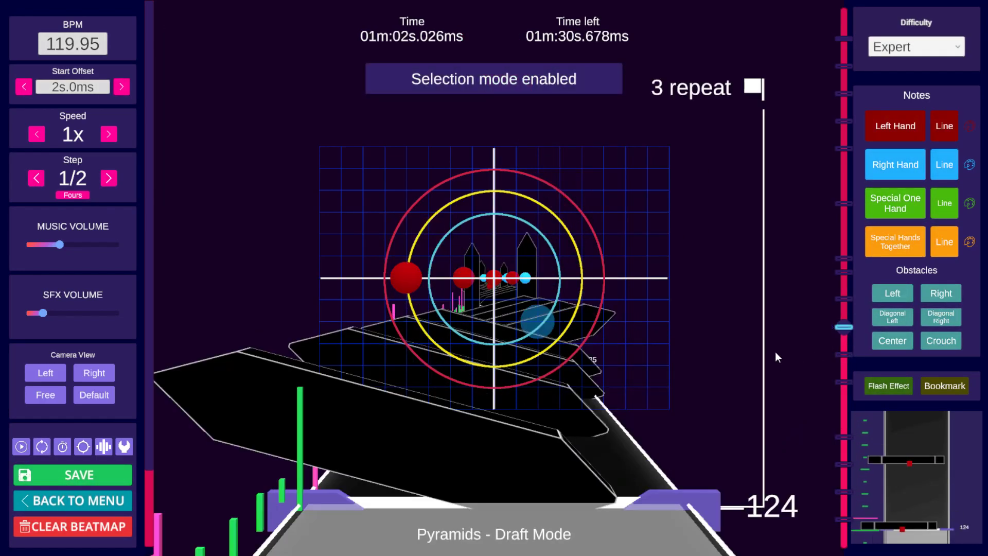
scroll(776, 351, "down", 1)
key("ctrl+c")
left_click(844, 94)
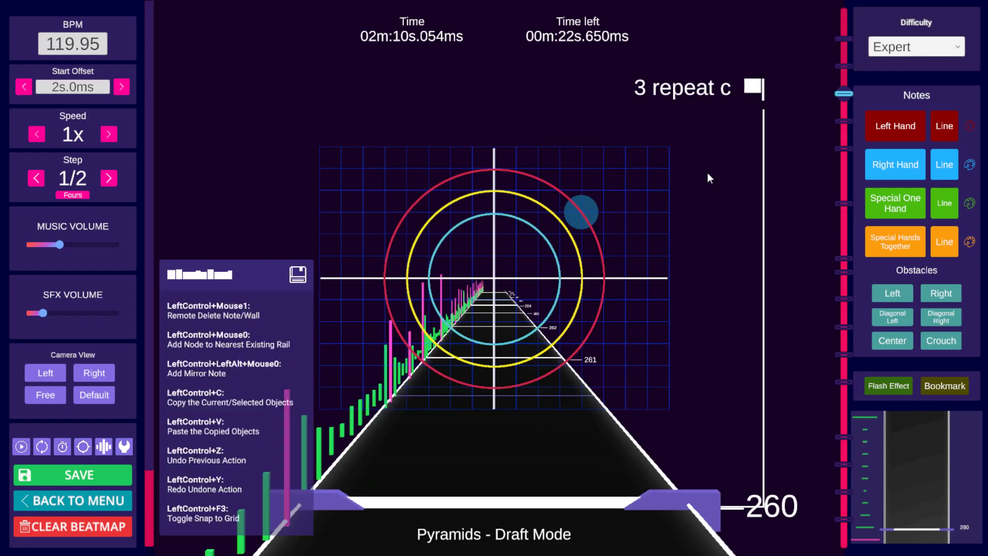
key("ctrl+v")
scroll(707, 173, "down", 6)
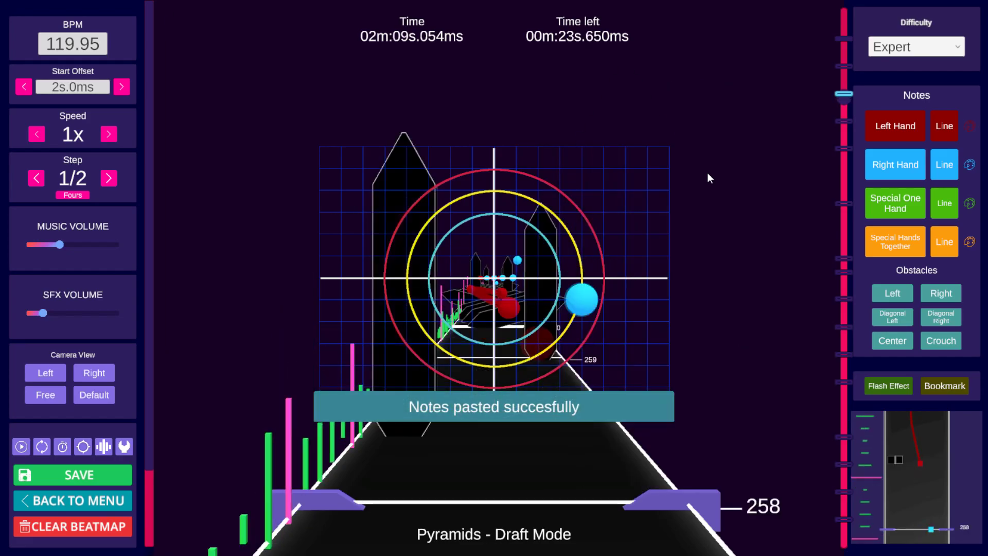
Step: Play back the pasted notes around the 3 repeat c bookmark
key("space")
key("space")
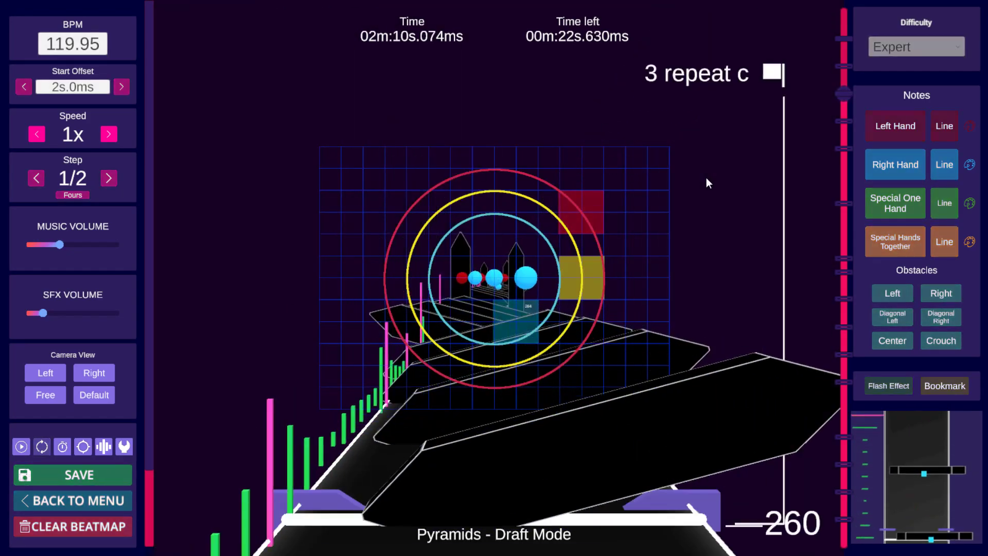
scroll(707, 178, "down", 3)
scroll(705, 178, "up", 2)
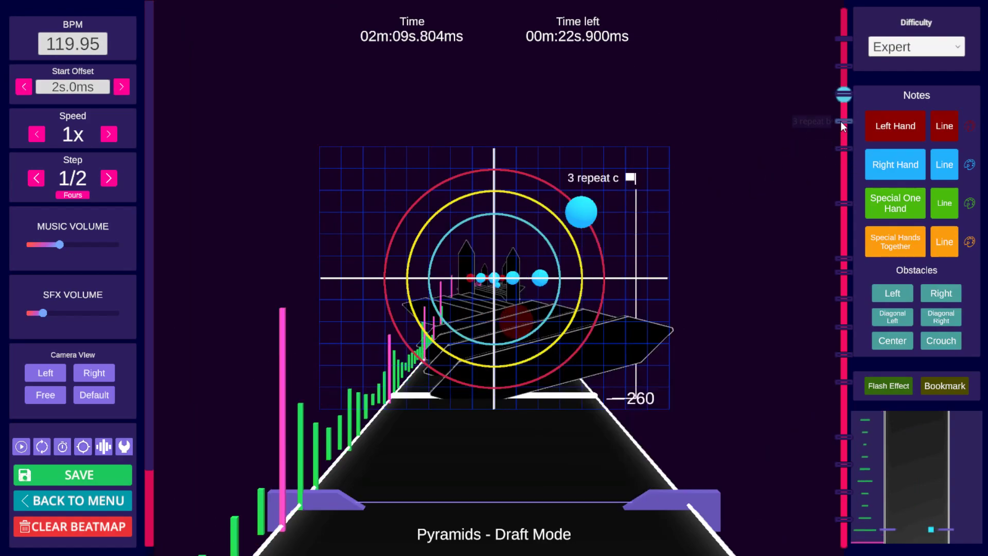
Step: Jump to the 2 repeat bookmark at beat 196 and repeatedly play back and scrub that section
left_click(846, 203)
scroll(659, 233, "up", 1)
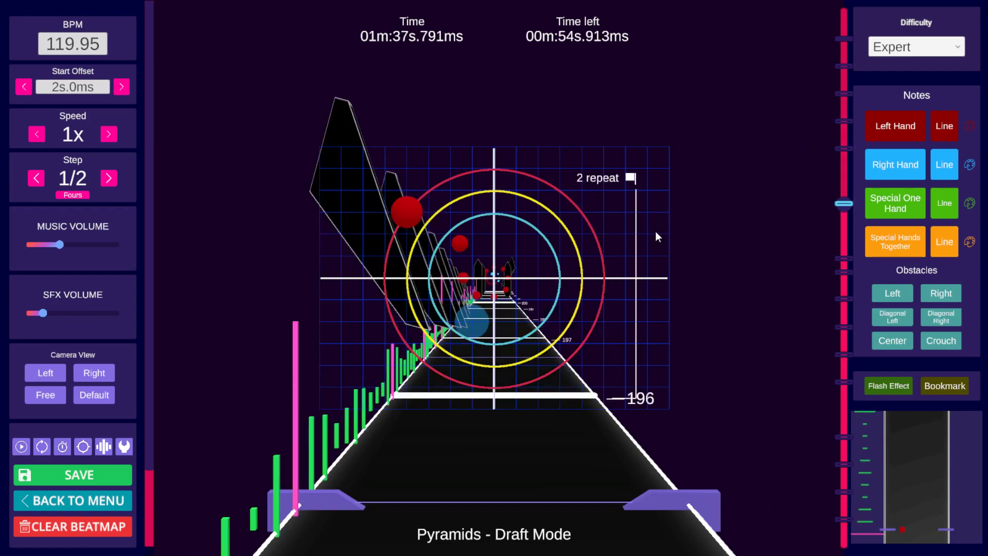
scroll(656, 231, "up", 2)
scroll(655, 229, "down", 3)
scroll(652, 216, "up", 5)
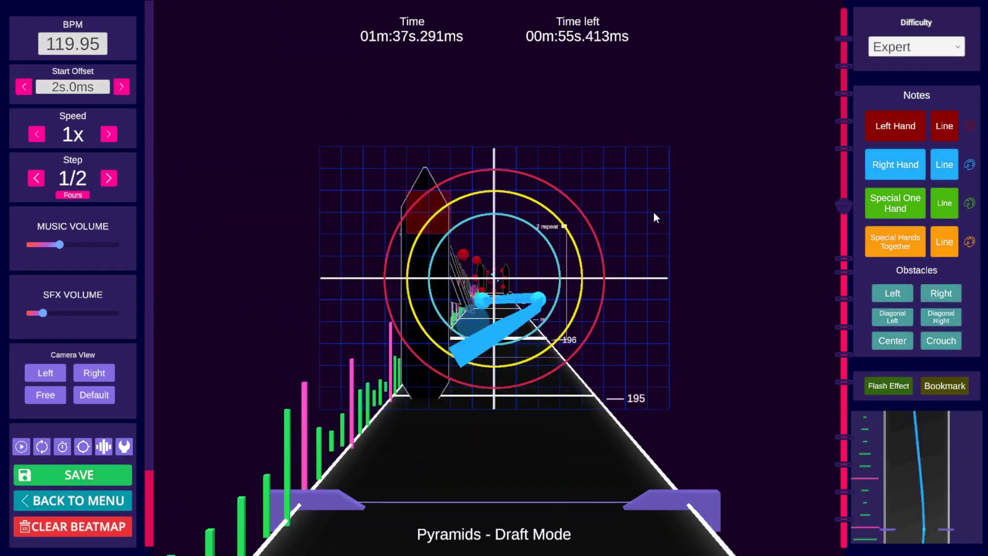
scroll(654, 210, "down", 6)
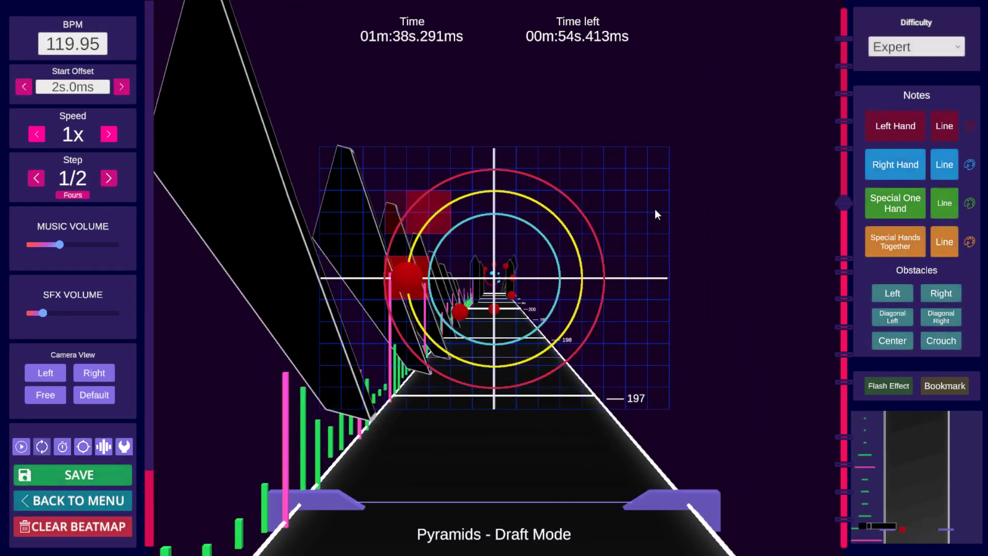
scroll(655, 209, "up", 1)
scroll(655, 209, "up", 2)
scroll(655, 209, "down", 2)
scroll(655, 203, "up", 6)
key("space")
key("space")
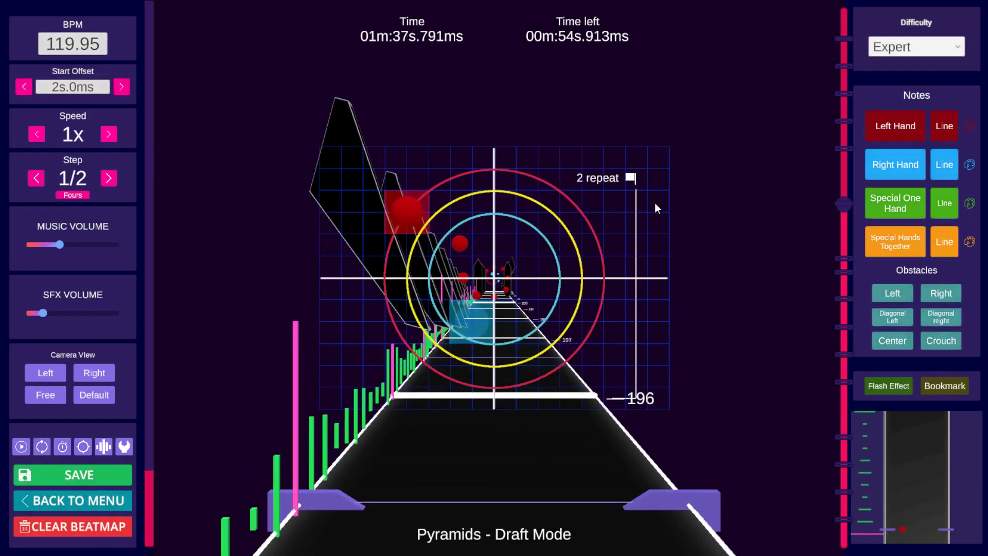
scroll(655, 203, "up", 1)
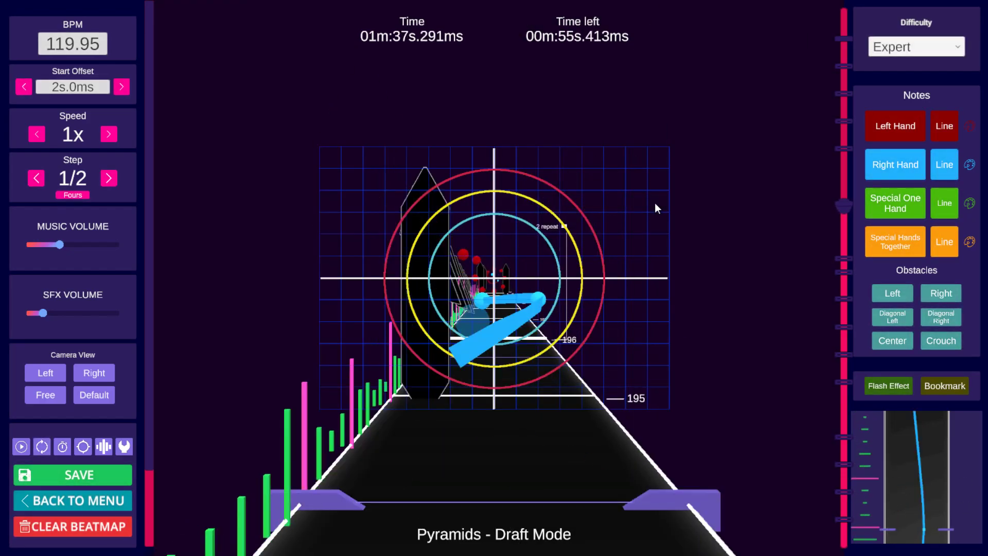
key("space")
key("space")
scroll(655, 204, "up", 4)
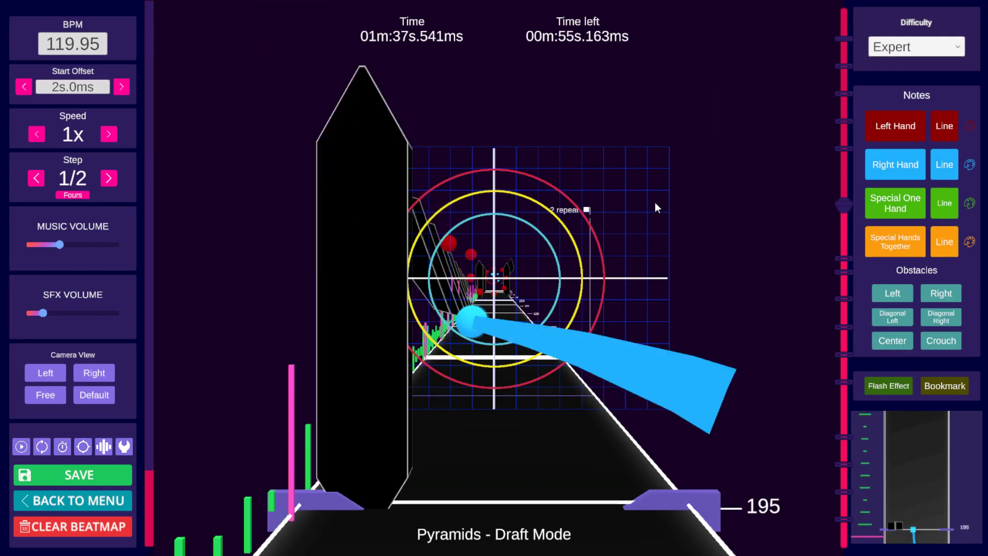
scroll(655, 203, "down", 1)
key("space")
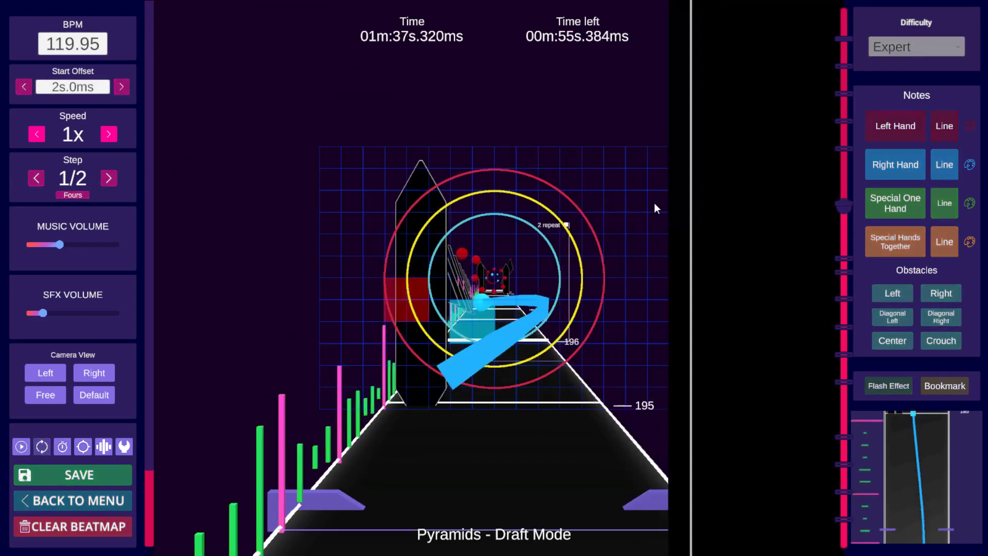
key("space")
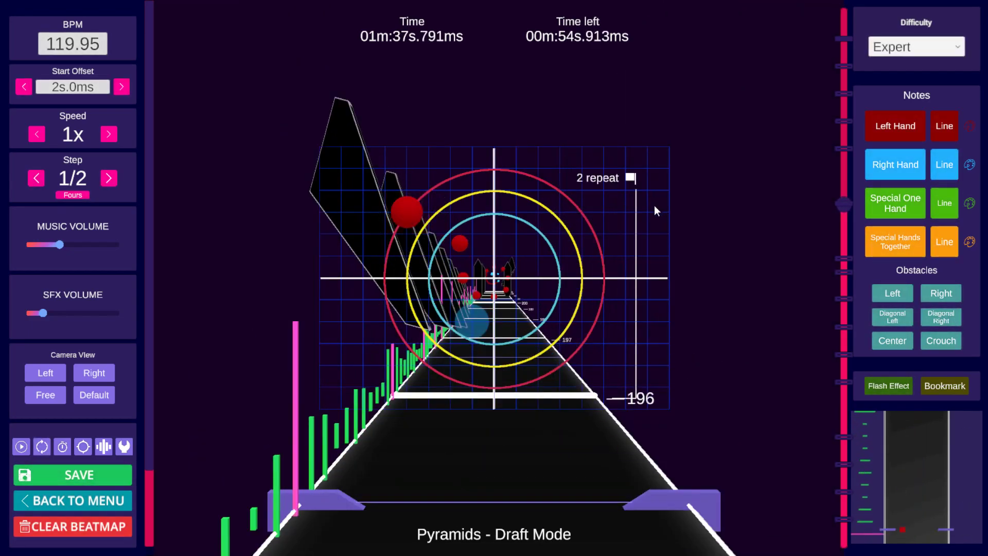
key("space")
key("space")
scroll(654, 206, "up", 1)
scroll(654, 207, "down", 1)
key("space")
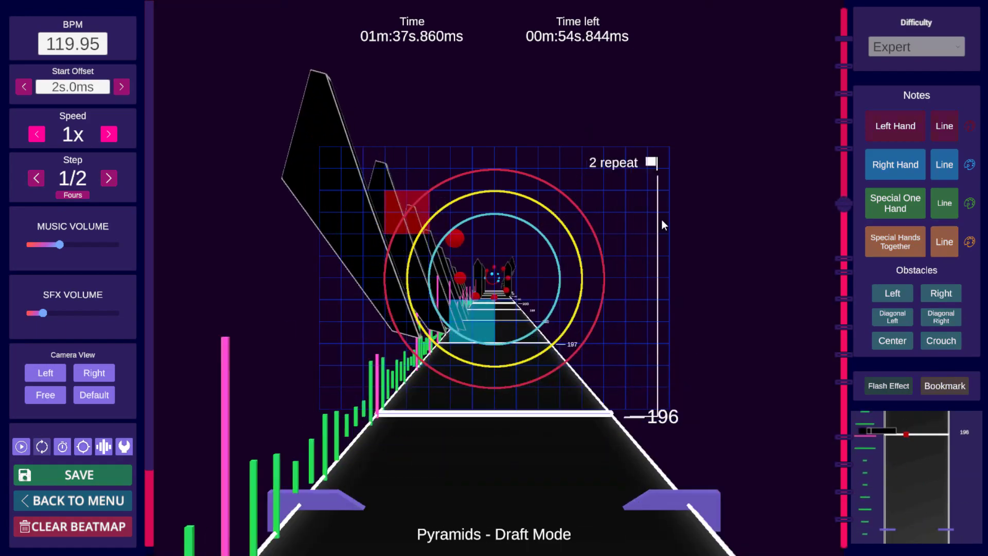
key("space")
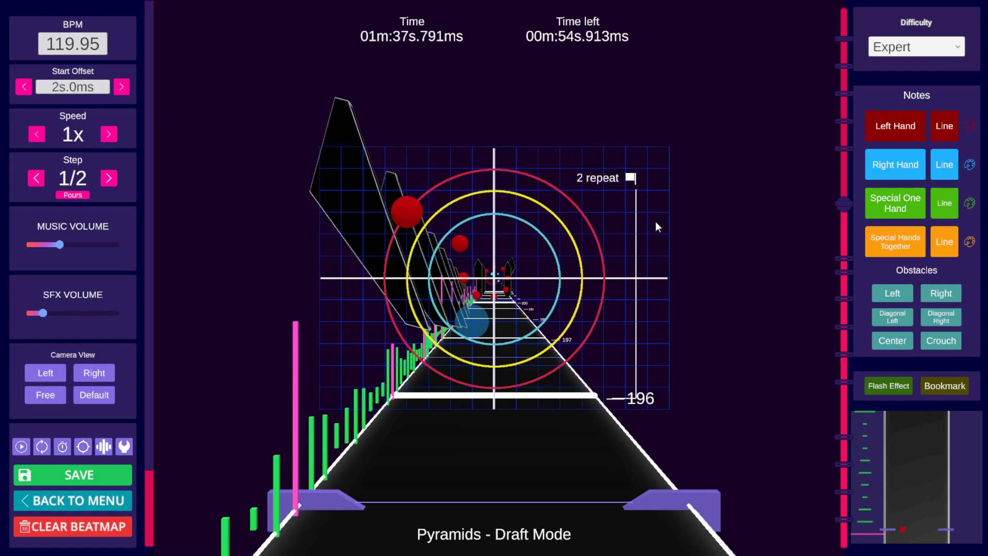
Step: Add a right-hand note at the upper right at beat 196, then remove it again
left_click(654, 224)
scroll(648, 231, "down", 3)
left_click(632, 242)
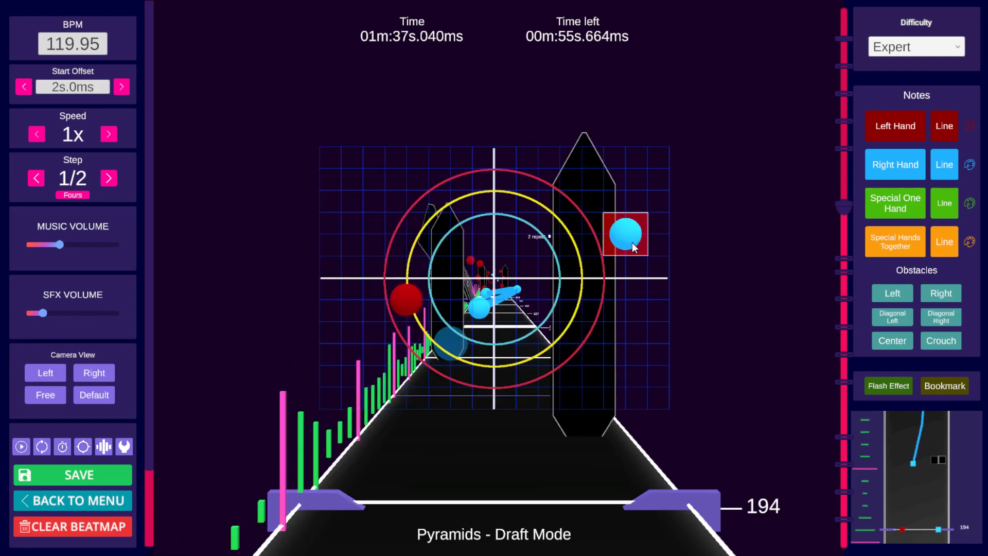
scroll(632, 243, "up", 3)
scroll(618, 245, "down", 1)
scroll(483, 247, "up", 1)
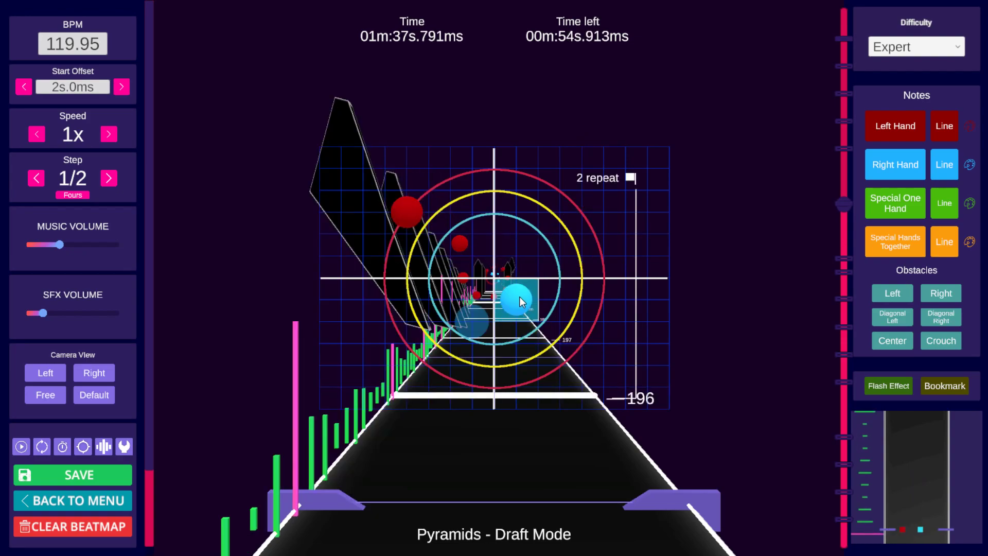
Step: Save the beatmap
key("ctrl+s")
scroll(669, 249, "down", 1)
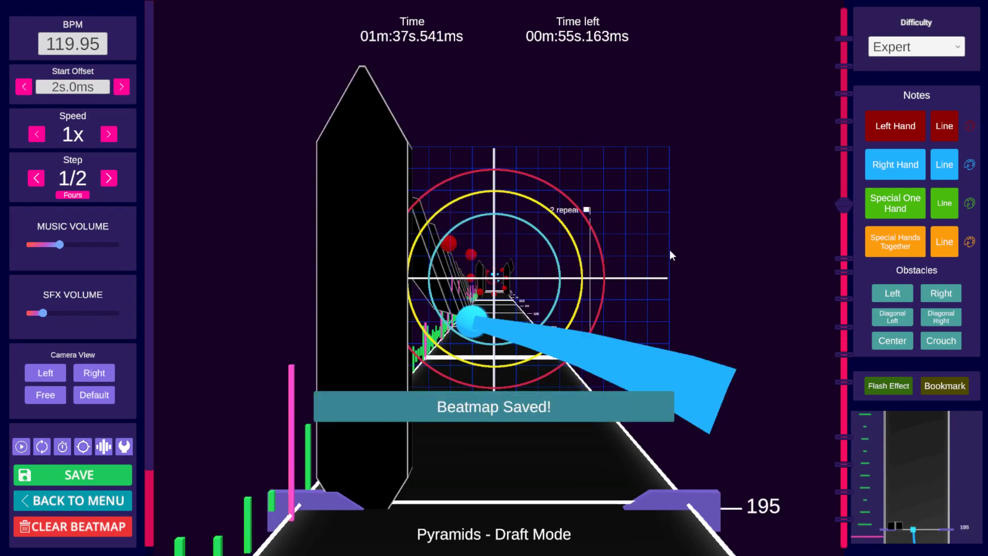
scroll(664, 254, "up", 1)
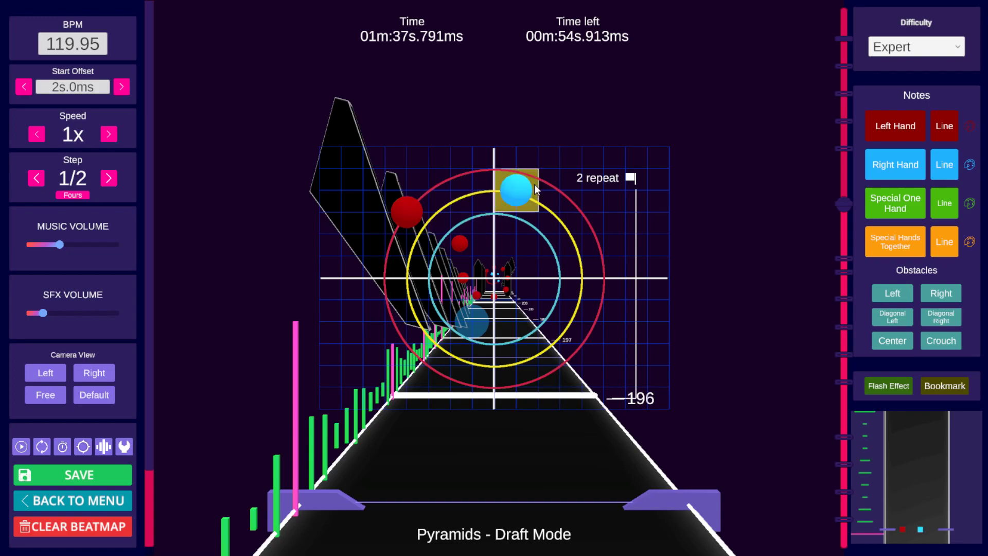
Step: Move the red left-hand note at beat 196 down from the upper left to the middle-left position
left_click(583, 181)
mouse_move(585, 177)
left_mouse_down()
mouse_move(450, 214)
mouse_move(464, 216)
mouse_move(408, 221)
mouse_move(472, 221)
left_mouse_up()
left_click(397, 226)
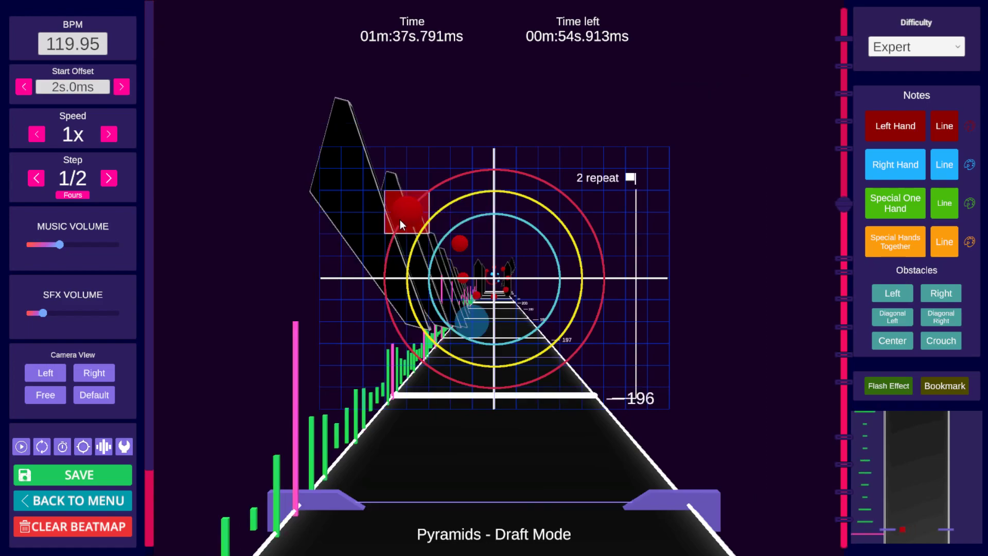
left_click(449, 209)
scroll(492, 206, "up", 1)
left_click(492, 207)
scroll(493, 212, "down", 1)
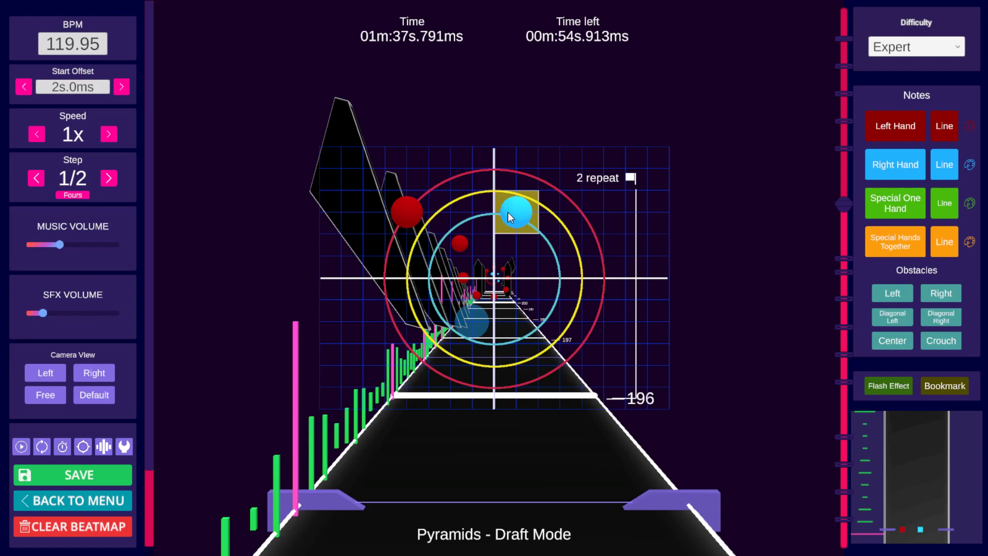
left_click_drag(508, 212, 505, 247)
scroll(510, 242, "up", 1)
scroll(509, 242, "down", 1)
key("alt")
left_click_drag(416, 214, 417, 278, "alt")
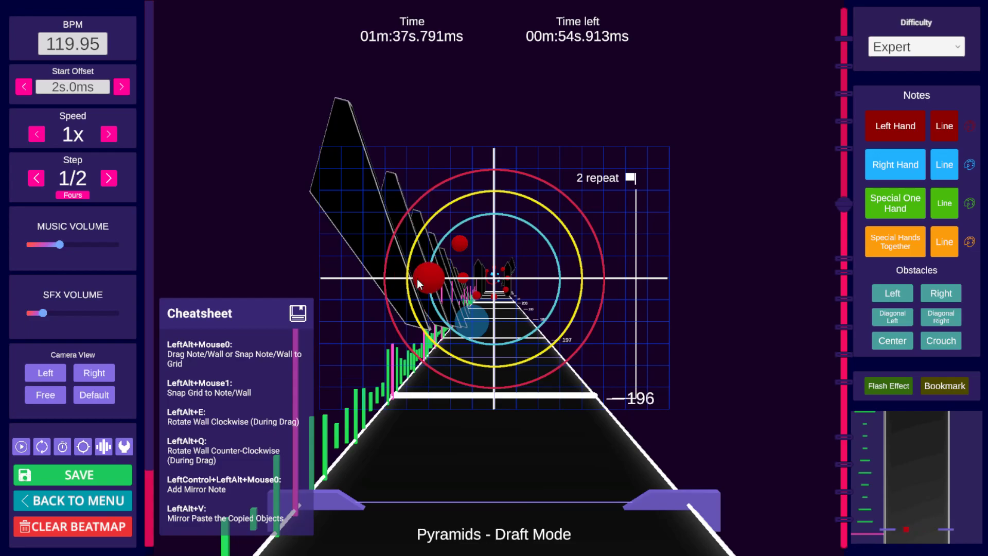
Step: Try to shift the right-hand note on the right side at beat 196 slightly further right
scroll(591, 252, "down", 1)
scroll(598, 247, "up", 2)
scroll(600, 250, "down", 1)
scroll(601, 251, "down", 1)
scroll(601, 251, "up", 1)
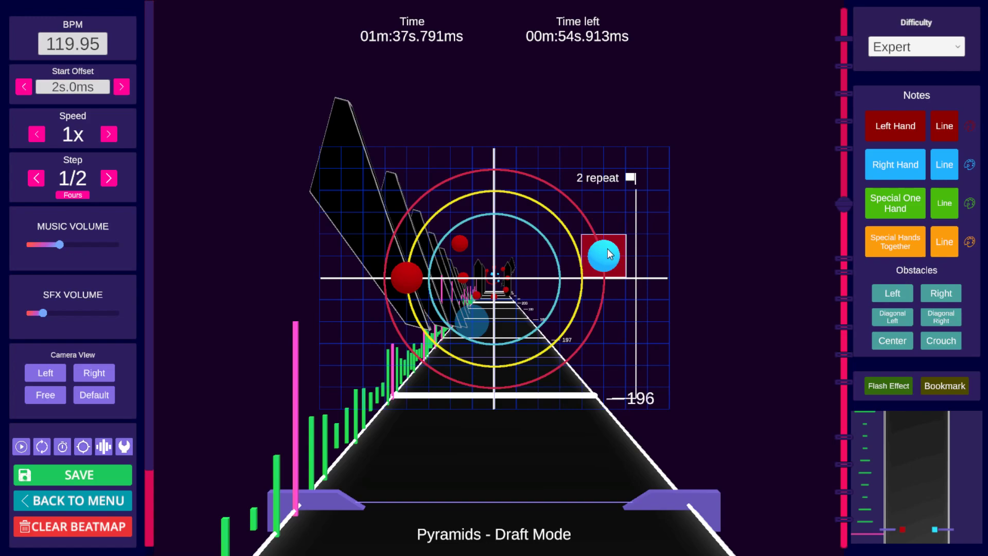
mouse_move(606, 250)
left_mouse_down("alt")
mouse_move(419, 277)
mouse_move(519, 272)
mouse_move(623, 250)
left_mouse_up("alt")
scroll(624, 250, "down", 2)
scroll(623, 250, "up", 3)
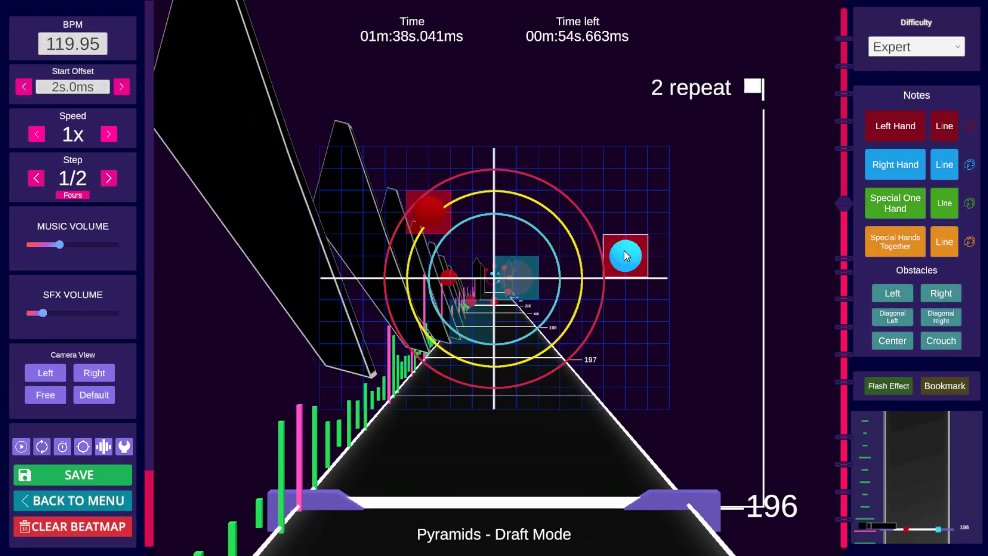
Step: Play back the passage around beat 196 to review the adjusted notes
scroll(625, 253, "down", 2)
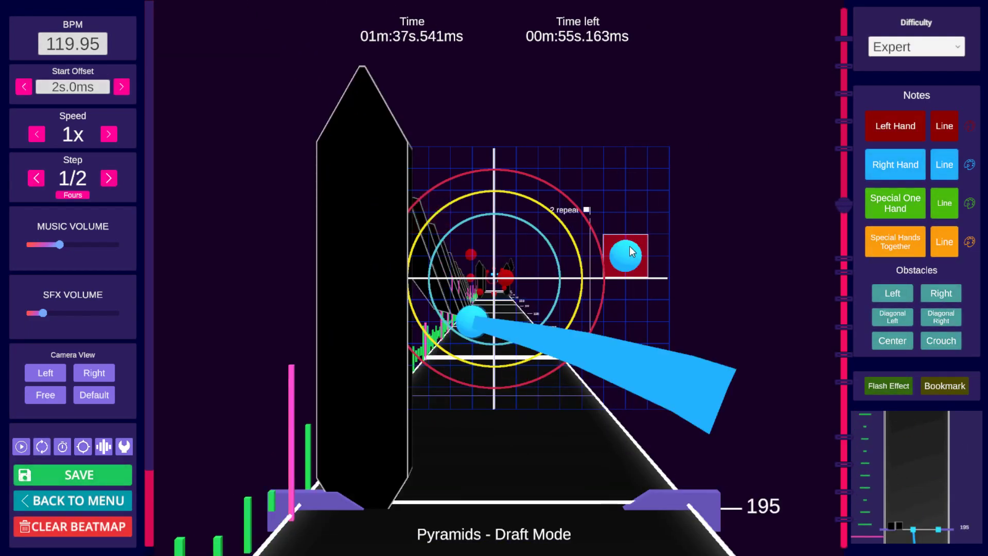
scroll(631, 252, "up", 1)
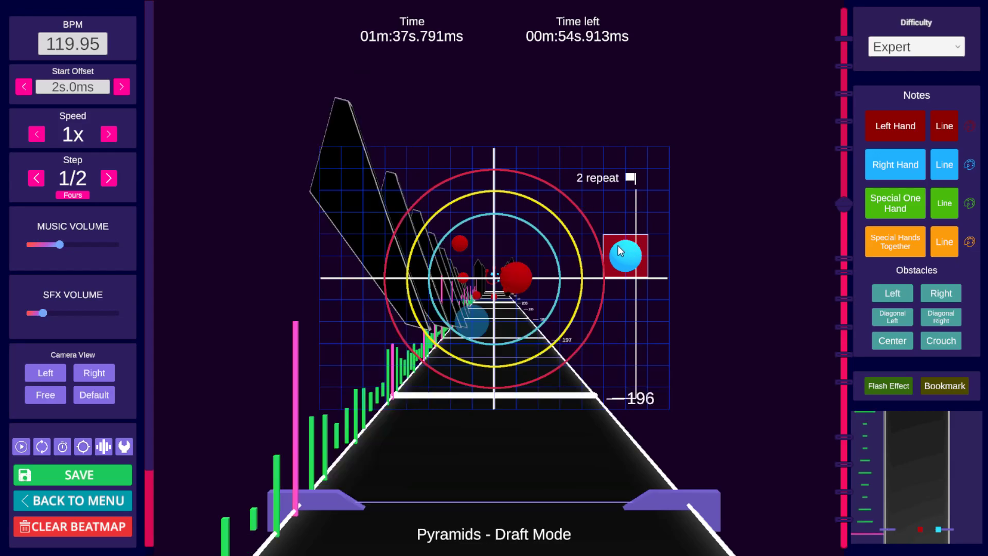
key("space")
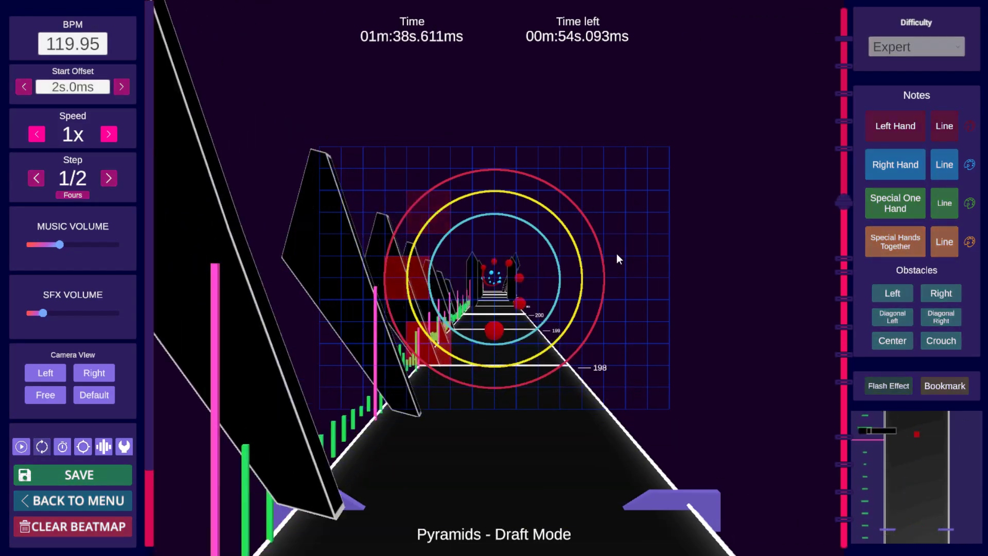
key("space")
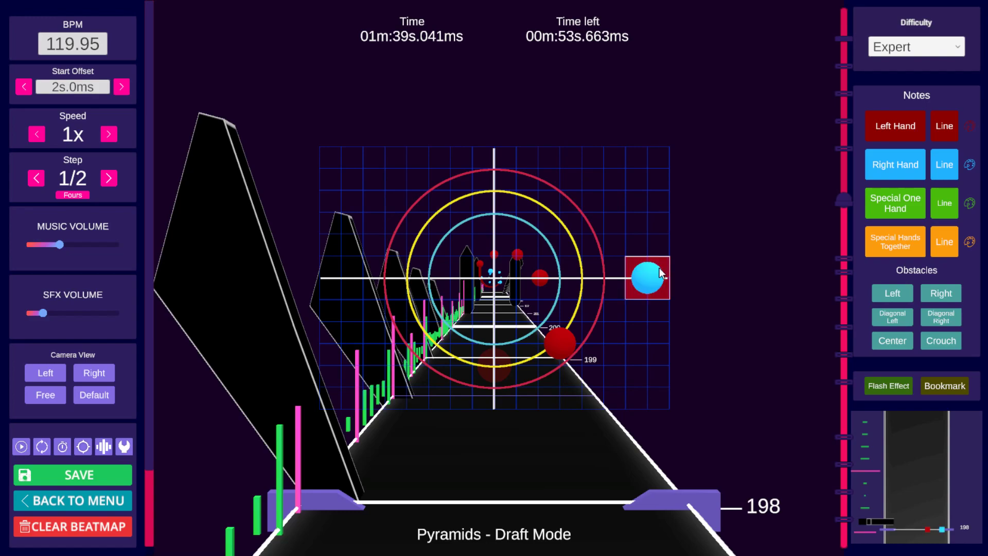
Step: Jump through the repeat bookmarks to the '3 repeat c' section at beat 260 and inspect its notes
left_click(841, 149)
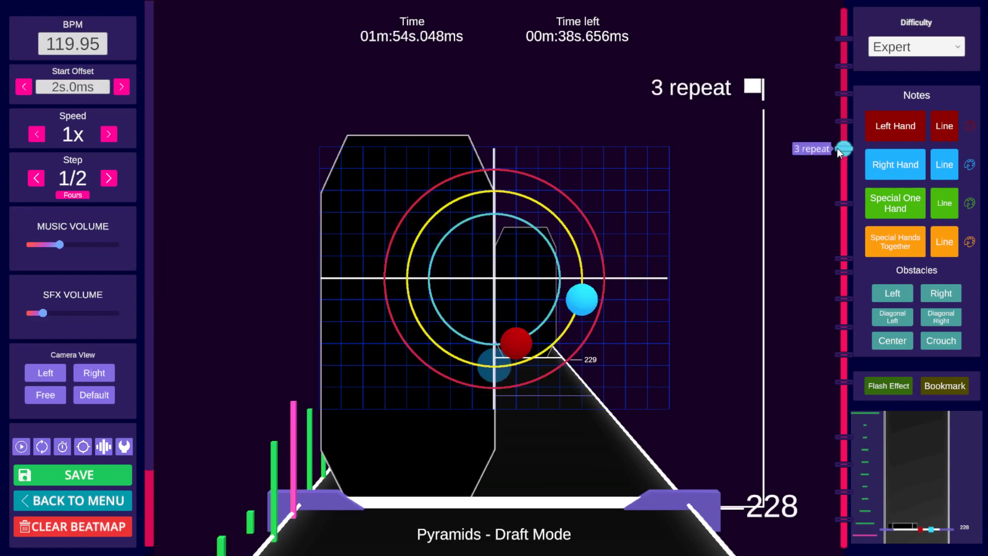
left_click(844, 104)
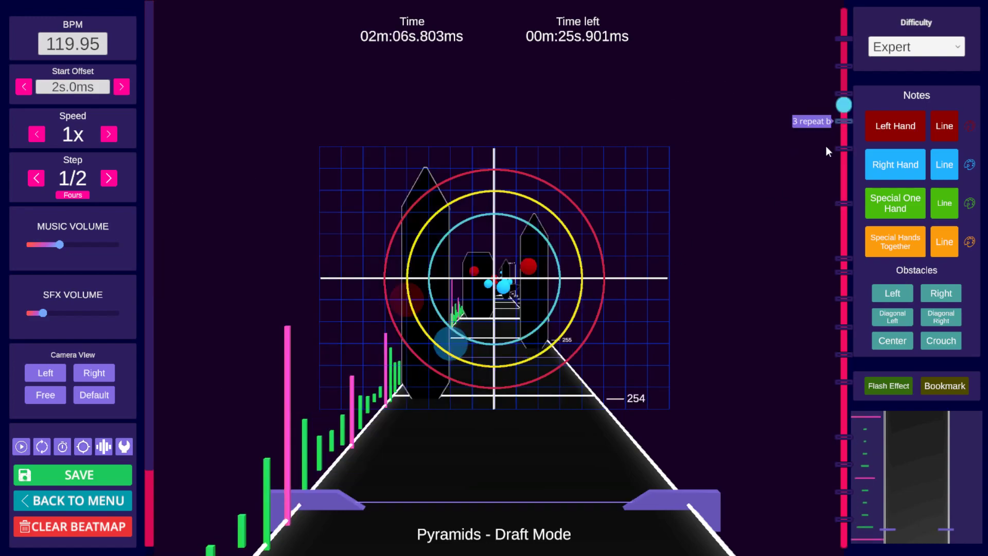
scroll(743, 208, "up", 5)
scroll(741, 210, "up", 7)
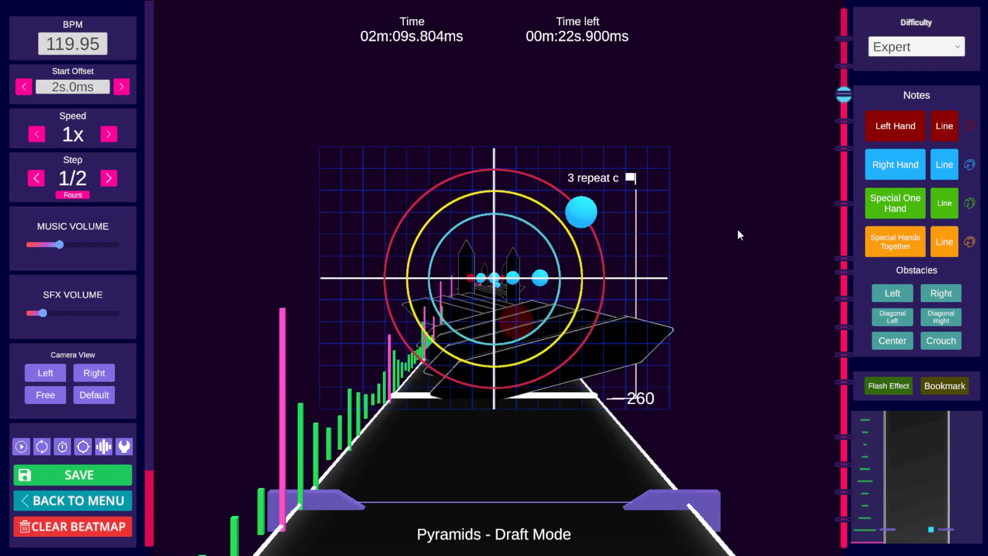
scroll(738, 230, "down", 1)
scroll(737, 236, "up", 1)
scroll(737, 236, "down", 1)
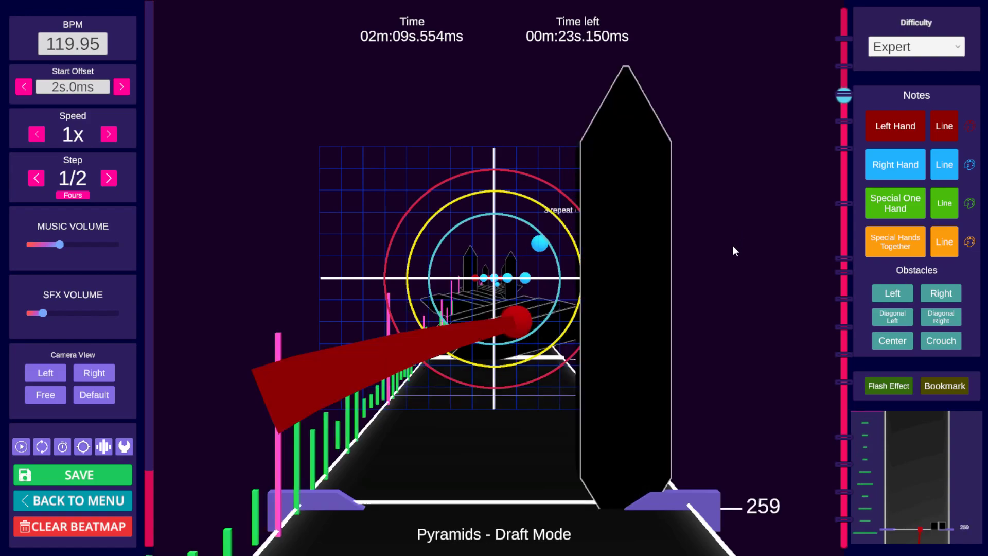
scroll(732, 252, "up", 1)
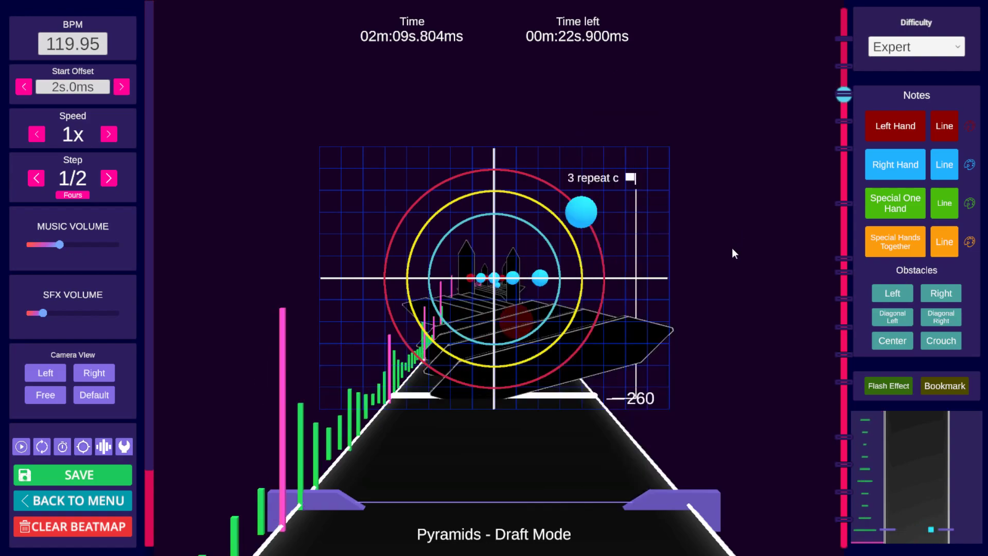
scroll(699, 254, "up", 1)
scroll(698, 255, "down", 1)
Step: Try moving the upper-right right-hand note at beat 260 to the middle-left position, then undo the move
left_click(616, 230)
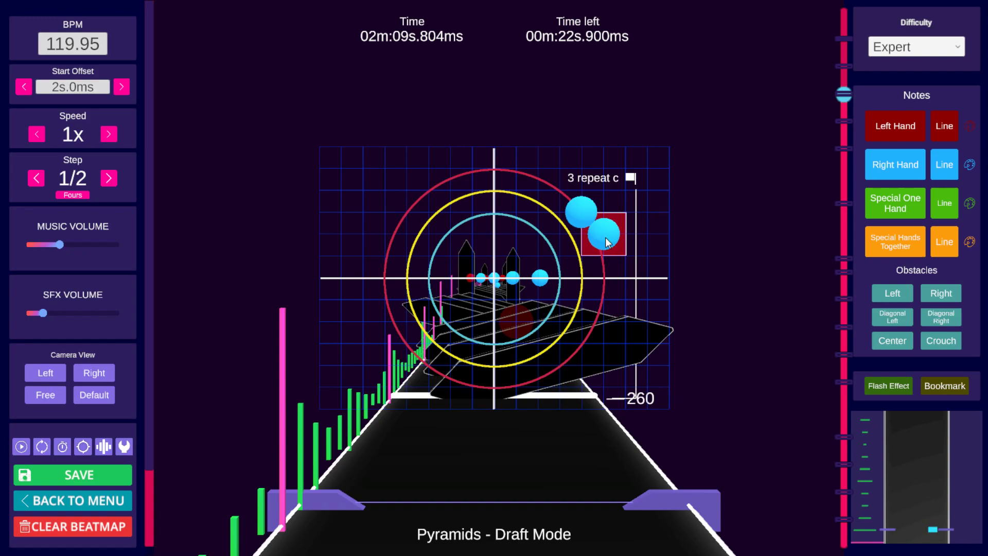
scroll(609, 242, "up", 1)
scroll(607, 243, "down", 1)
left_click_drag(582, 216, 473, 277, "alt")
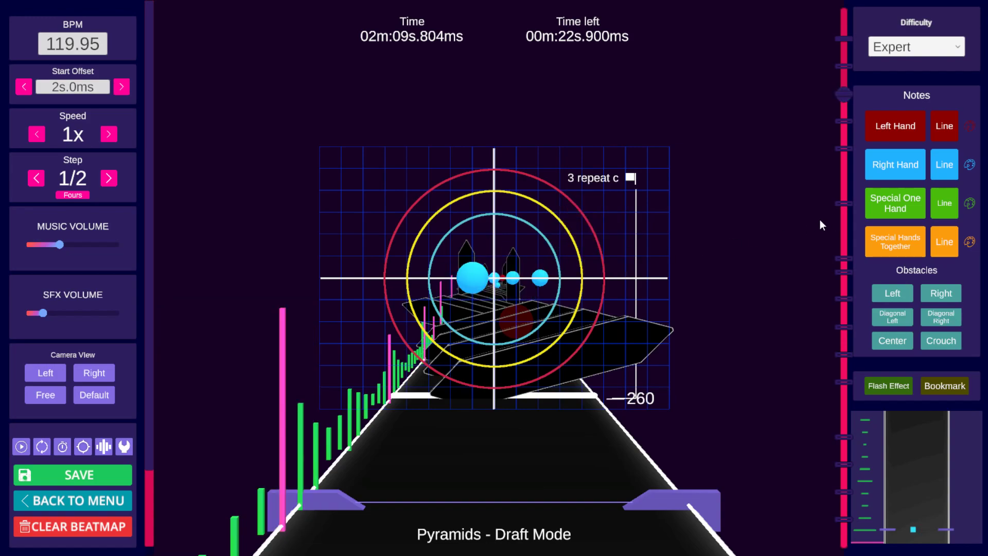
scroll(597, 278, "up", 1)
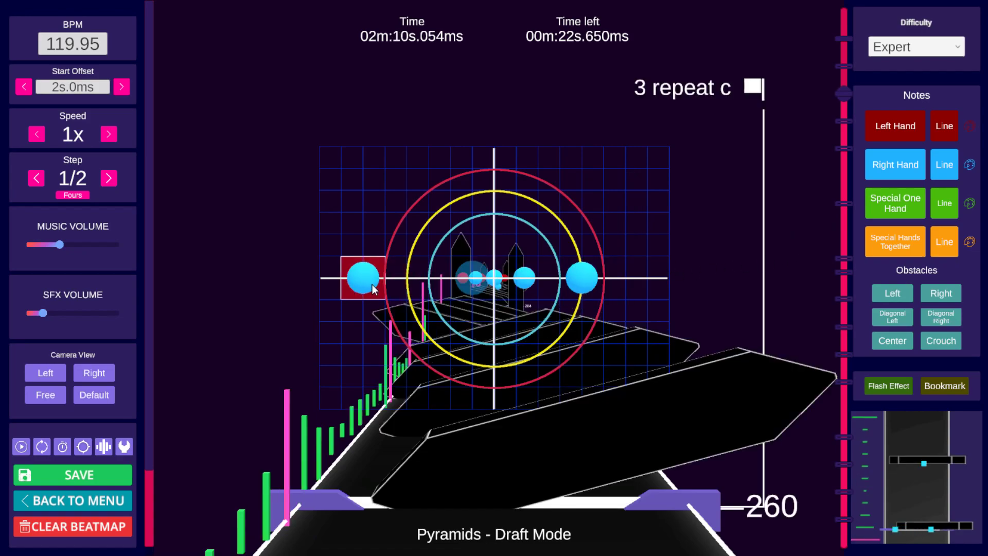
scroll(645, 247, "down", 1)
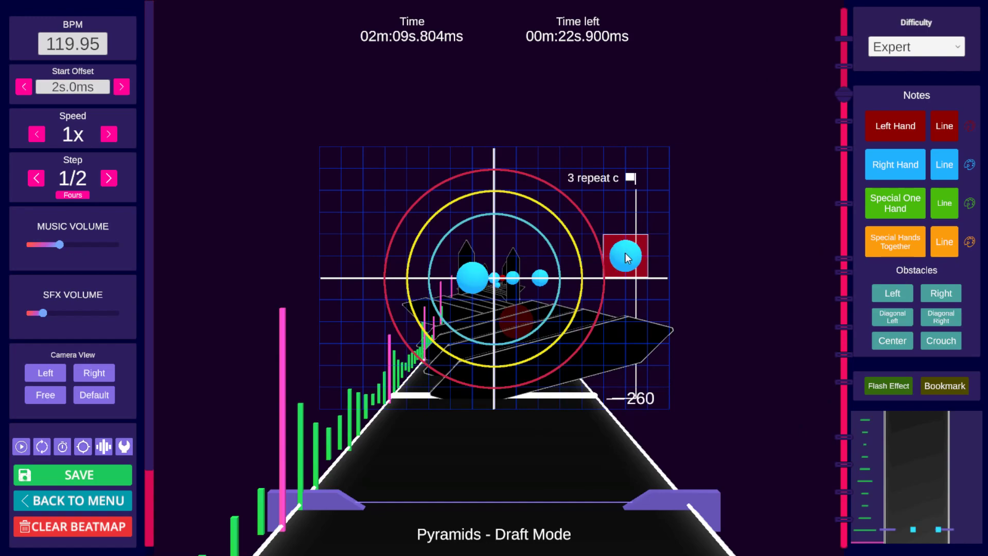
scroll(625, 253, "down", 3)
key("space")
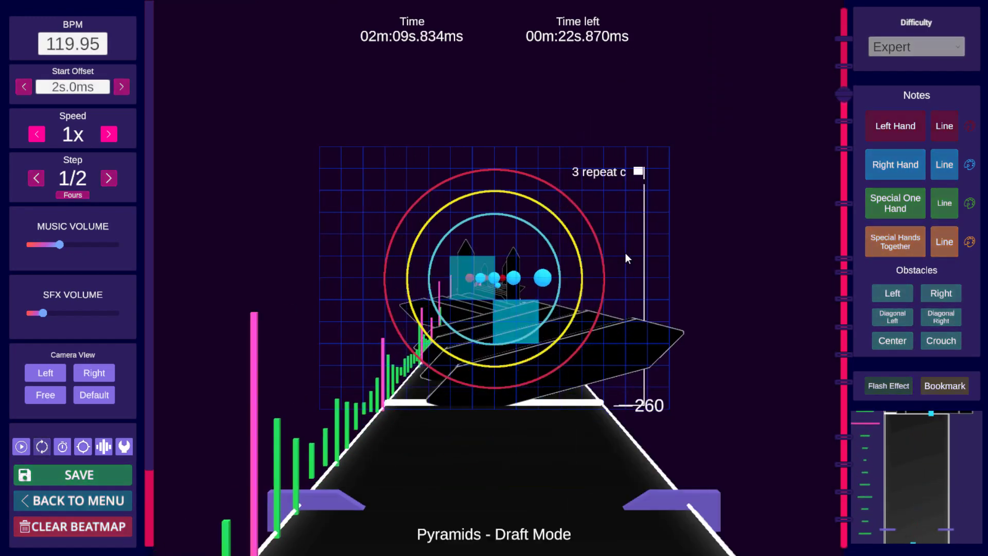
key("space")
scroll(625, 252, "down", 2)
key("ctrl+z")
scroll(624, 250, "up", 2)
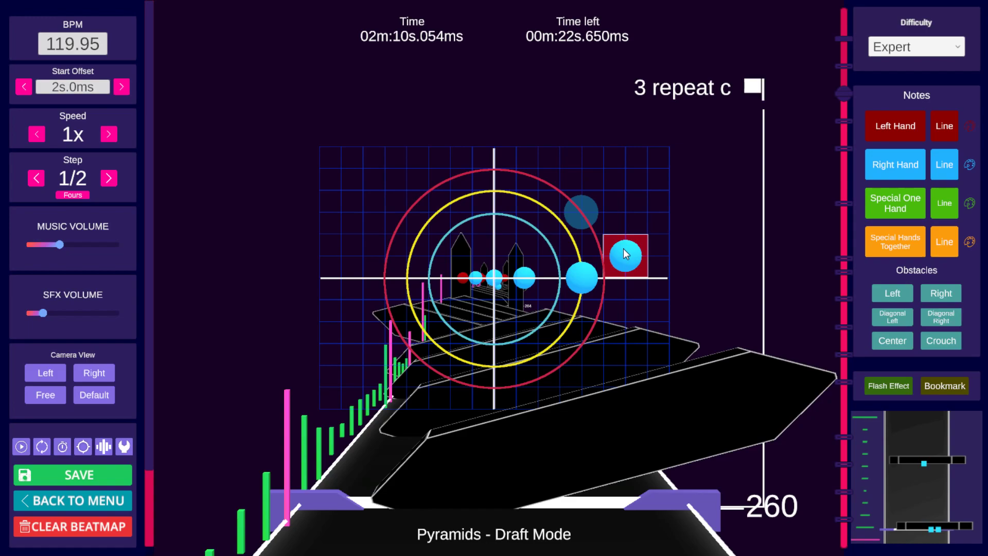
Step: Paste the copied note pattern at the half-beat just after beat 260
key("ctrl+v")
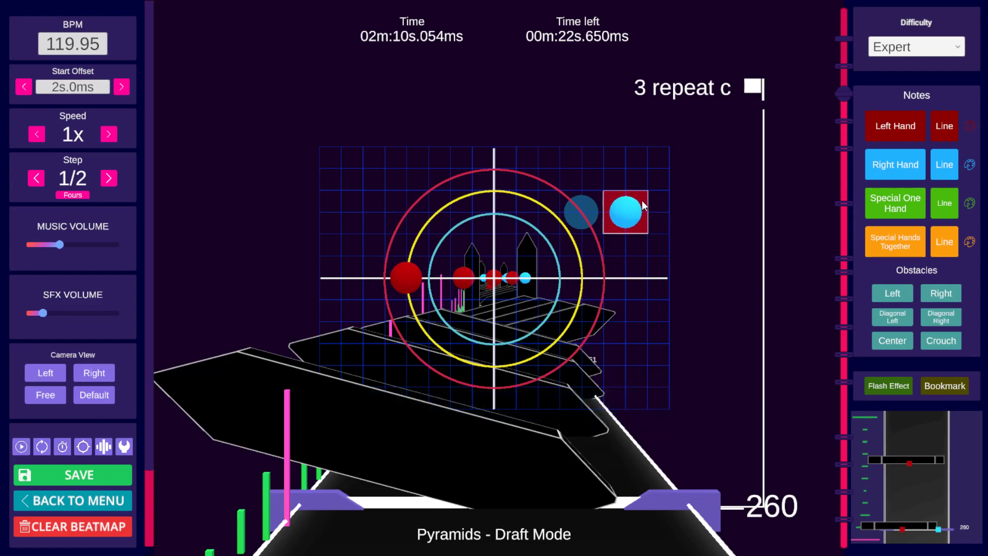
scroll(638, 202, "up", 2)
scroll(647, 215, "down", 1)
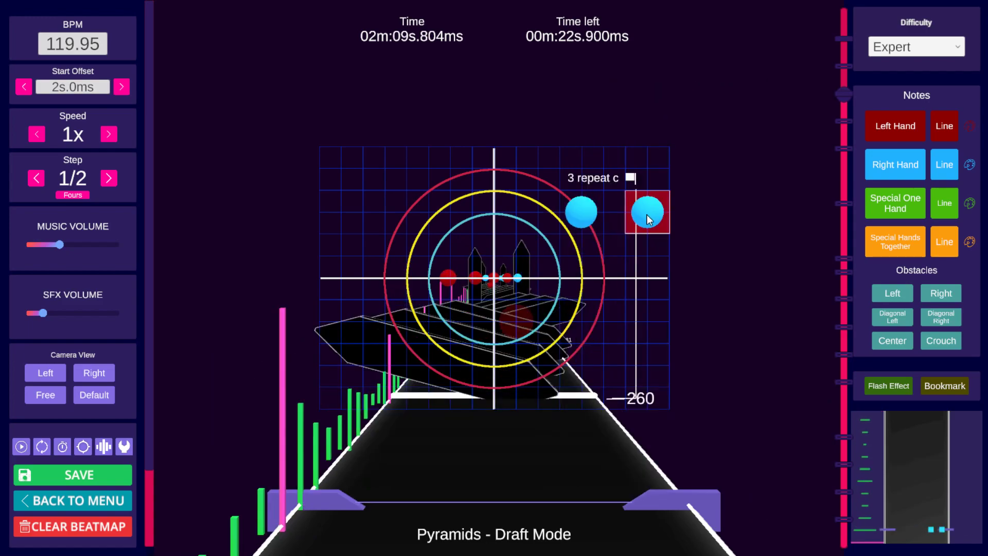
scroll(515, 244, "down", 1)
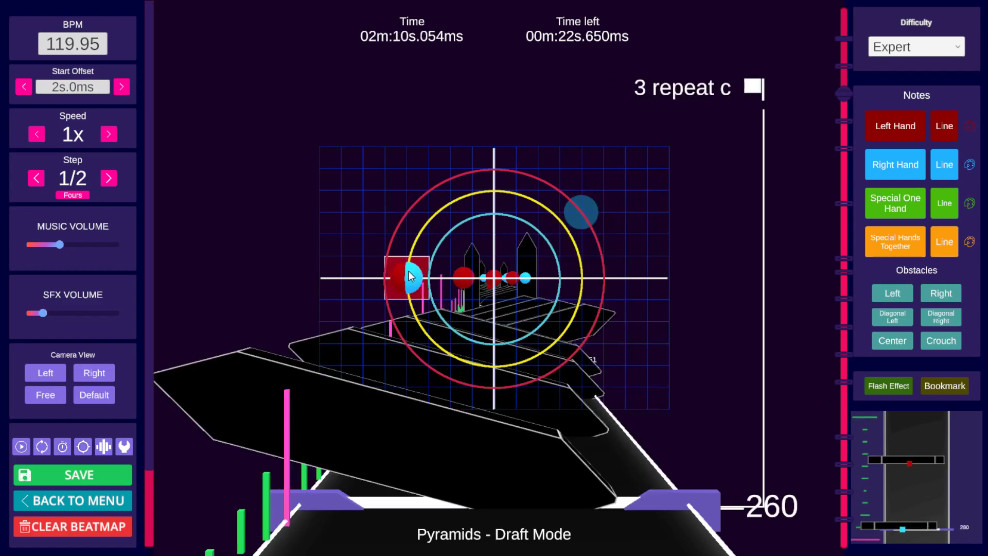
Step: Move the right-hand note at beat 260 from the upper right to the upper centre, snapping it to the grid
scroll(616, 246, "up", 1)
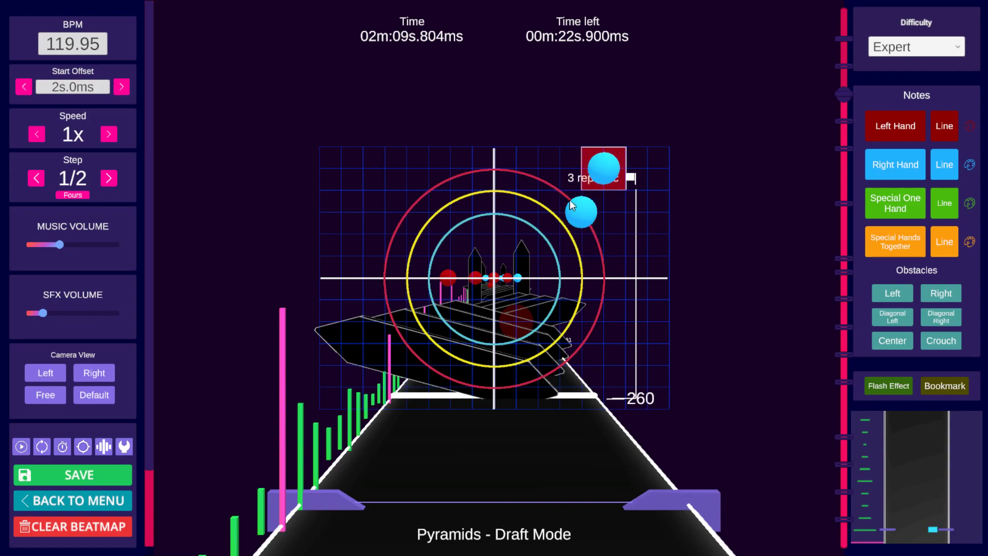
scroll(577, 204, "down", 1)
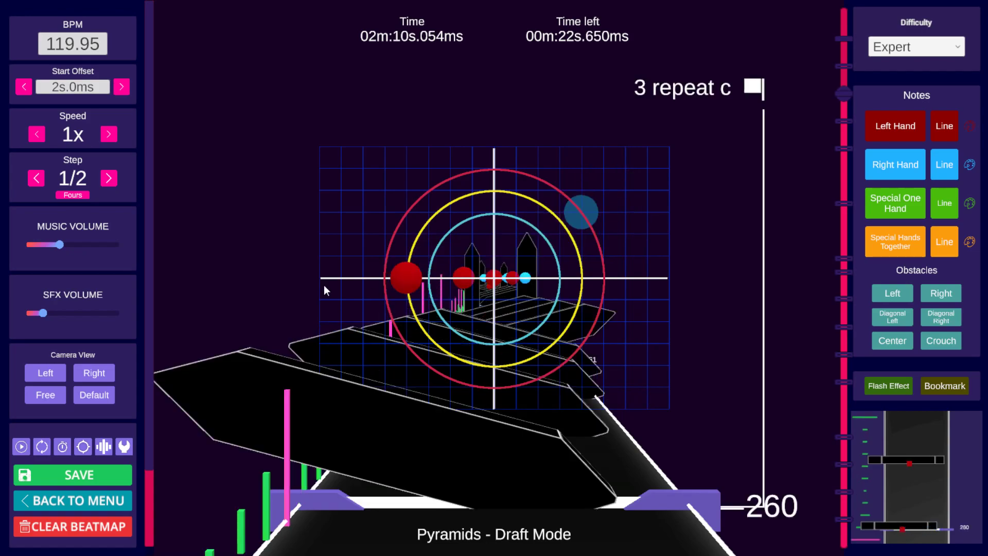
scroll(576, 252, "up", 2)
scroll(604, 255, "down", 1)
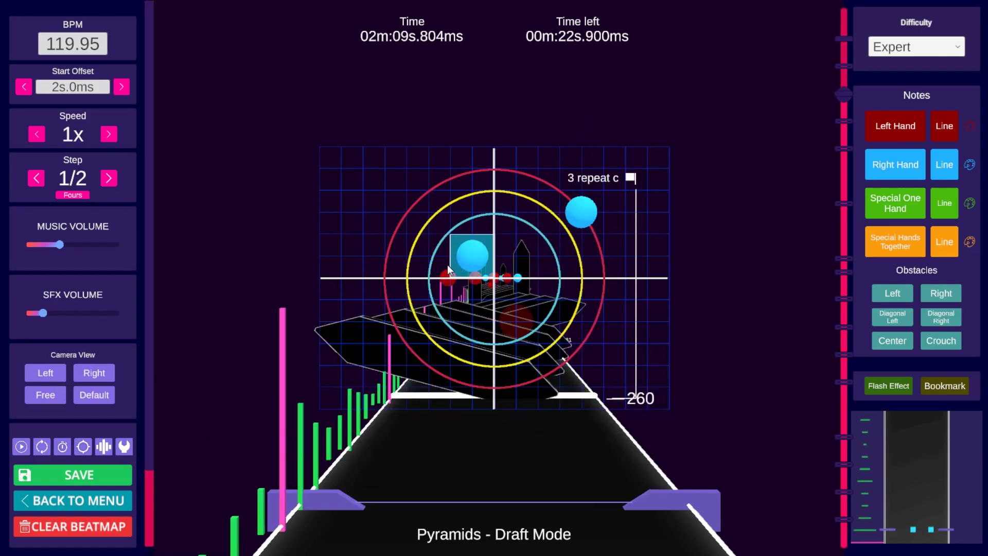
key("alt")
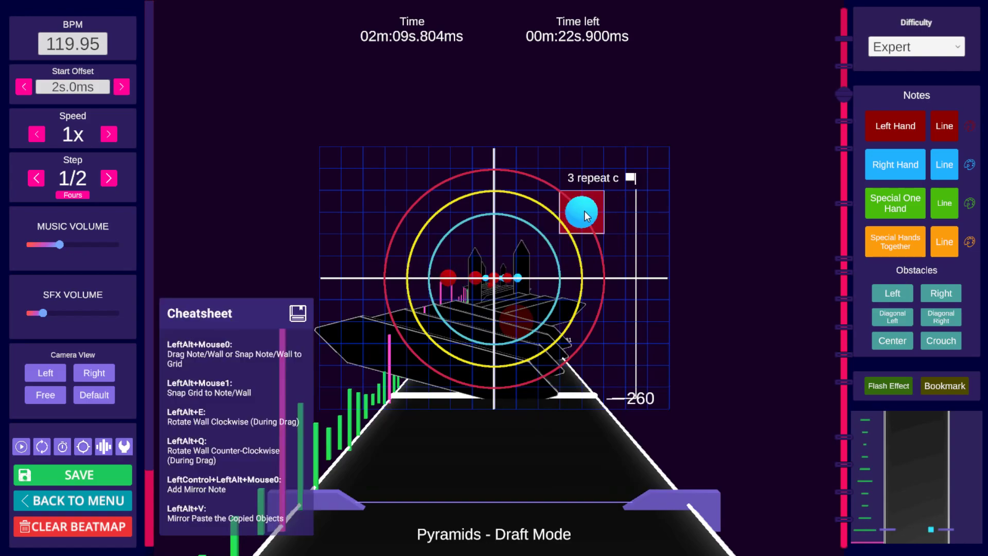
left_click_drag(584, 210, 515, 211, "alt")
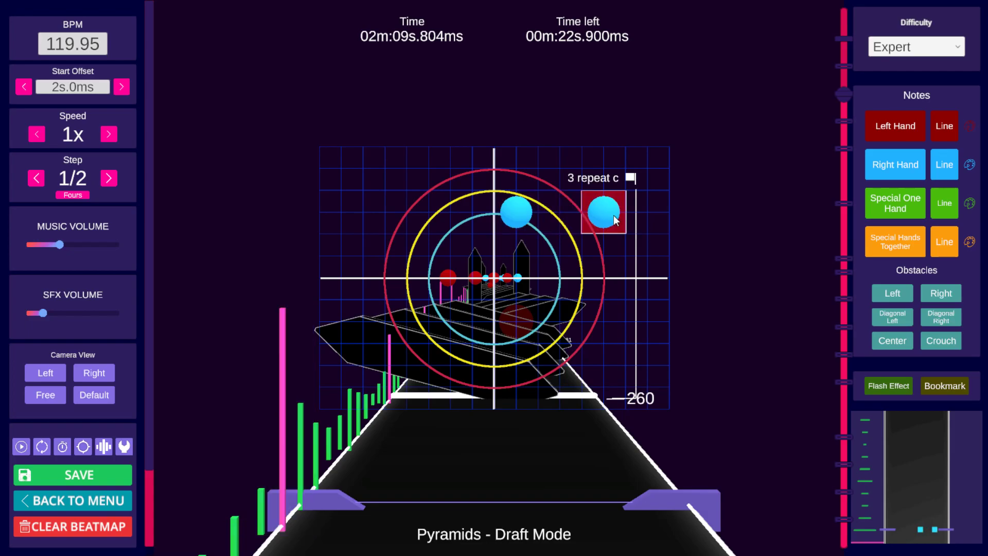
Step: Play back the section around beat 260 to review the pasted and moved notes
scroll(615, 216, "down", 1)
scroll(615, 216, "up", 2)
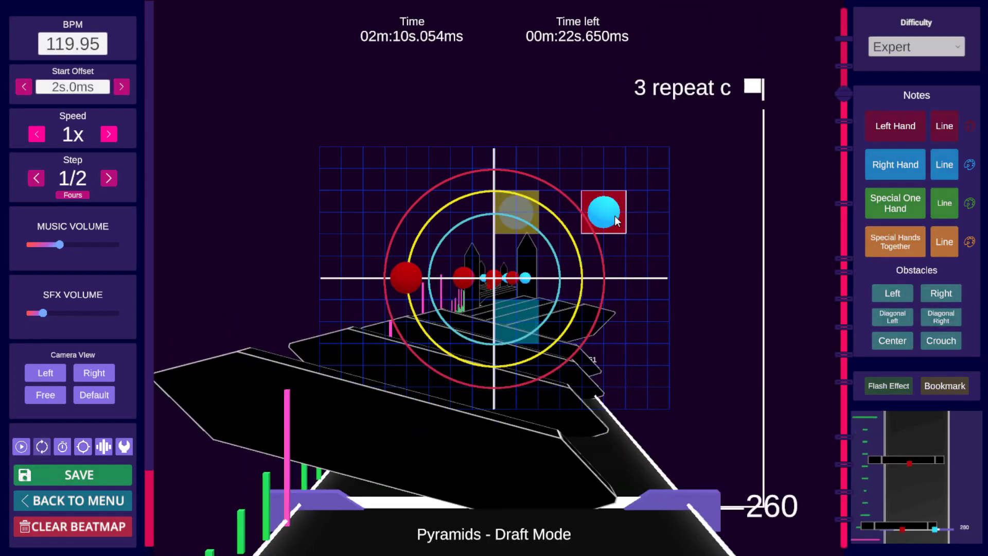
scroll(615, 216, "down", 5)
key("space")
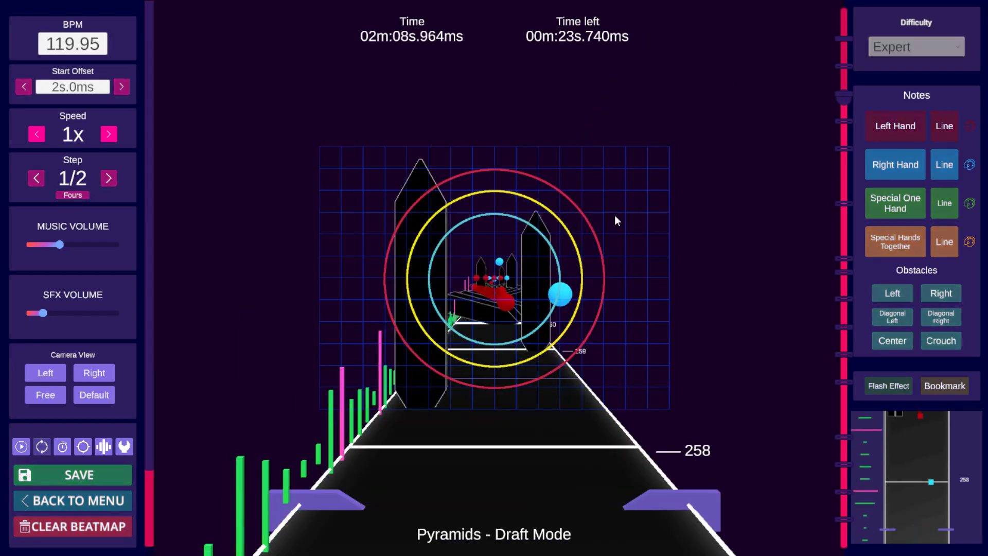
key("space")
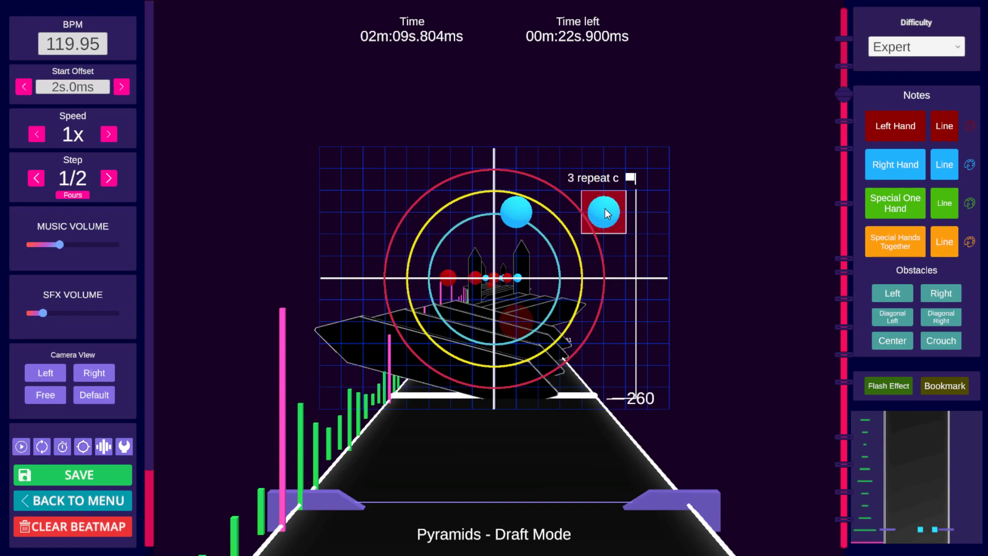
scroll(607, 197, "up", 1)
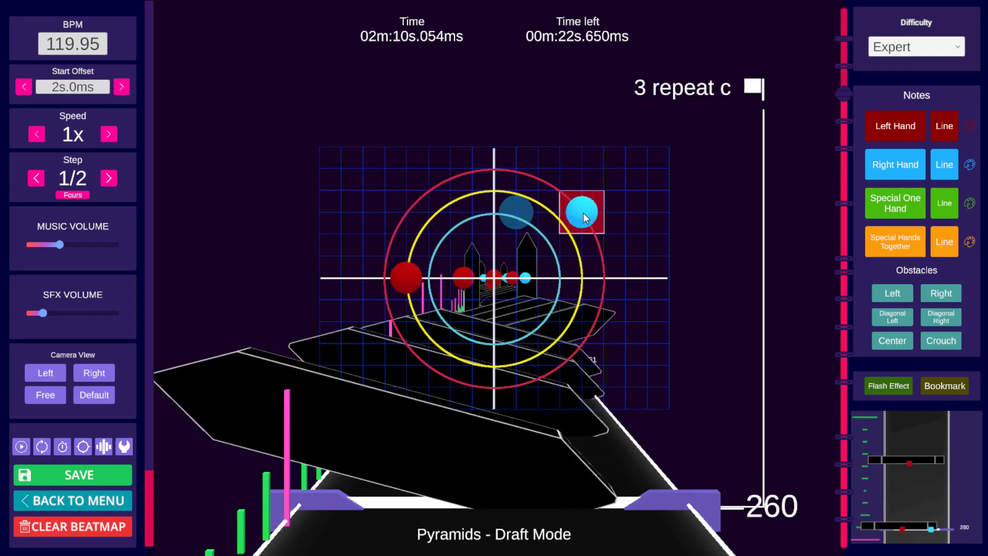
scroll(582, 212, "down", 1)
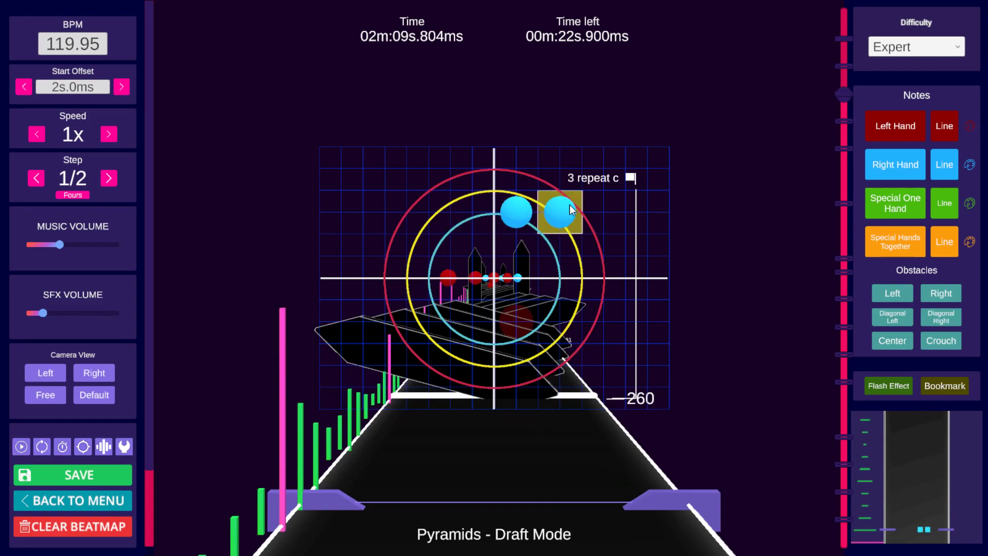
scroll(595, 199, "up", 1)
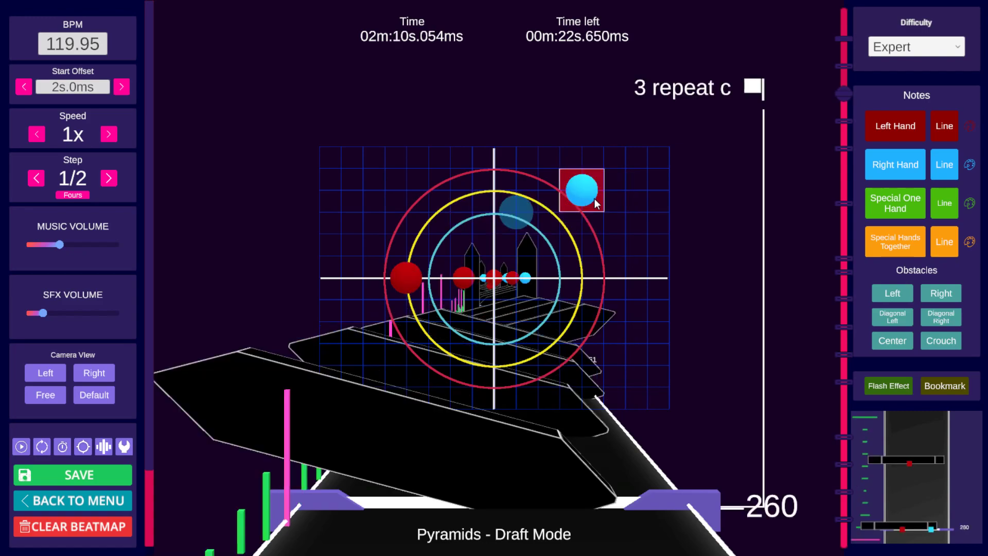
scroll(594, 199, "down", 6)
key("space")
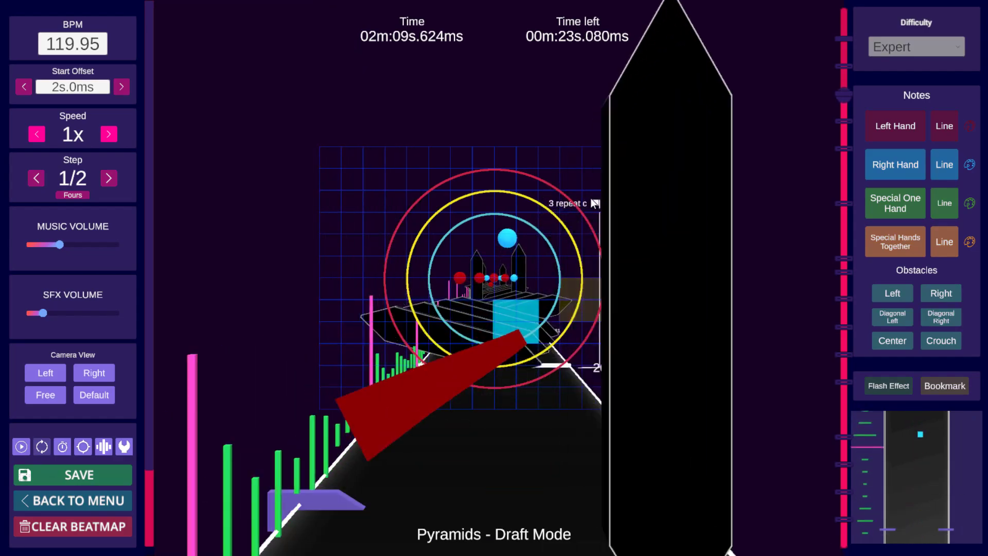
key("space")
key("space")
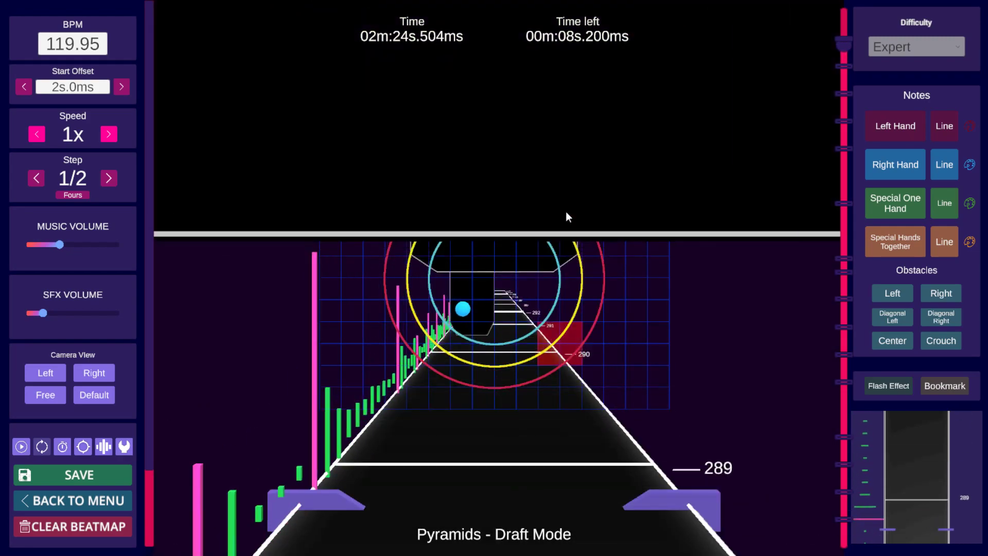
key("space")
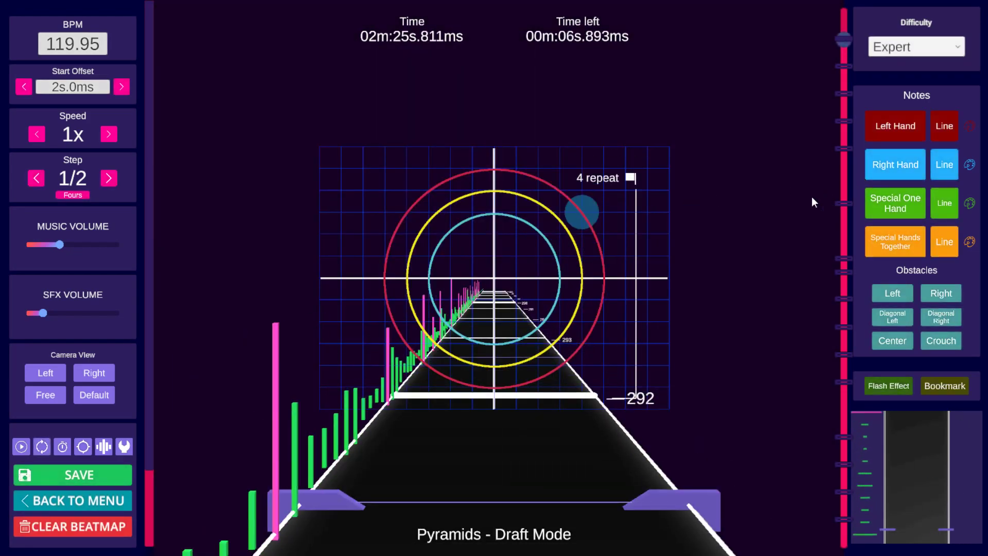
Step: Jump to the '3 repeat d' bookmark and return to the '3 repeat c' bookmark
scroll(670, 221, "up", 1)
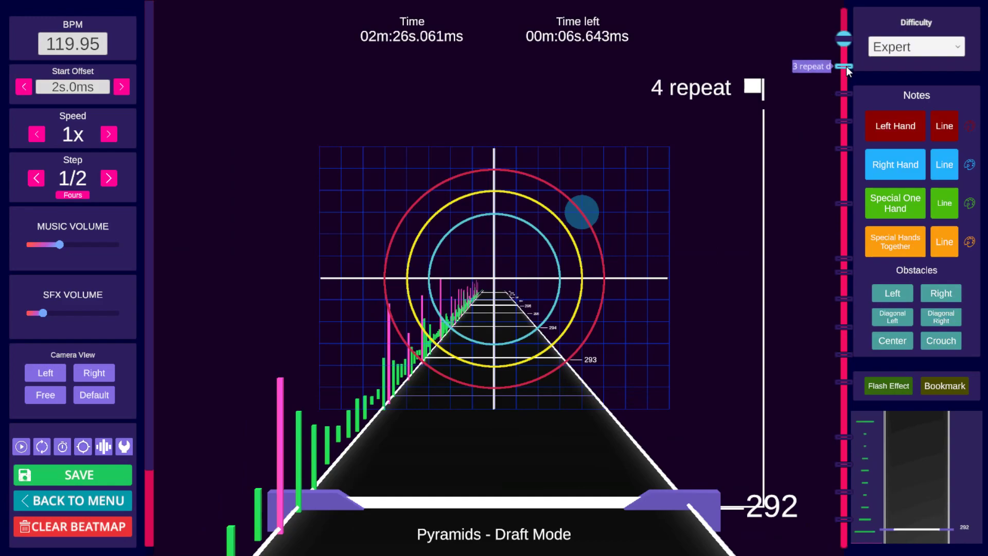
left_click(844, 66)
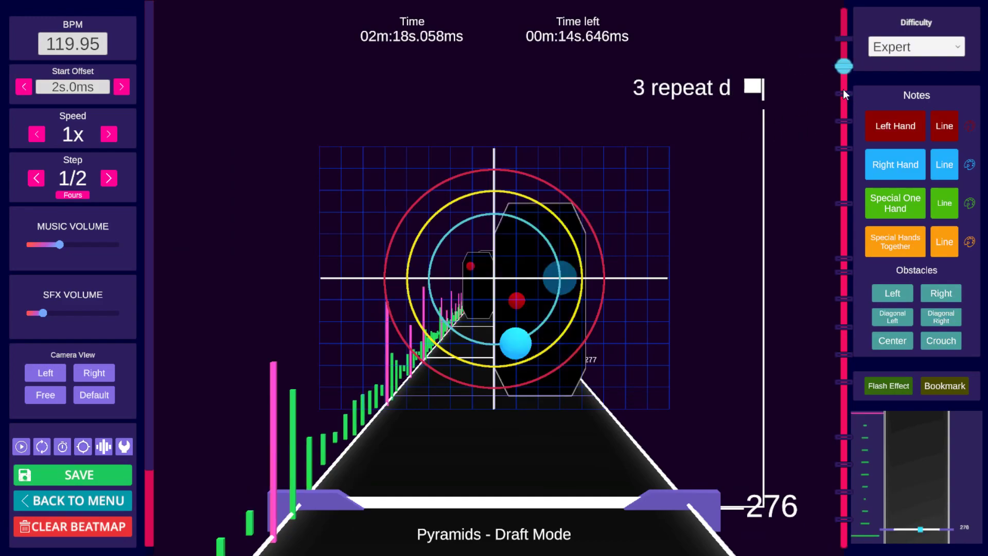
left_click(843, 93)
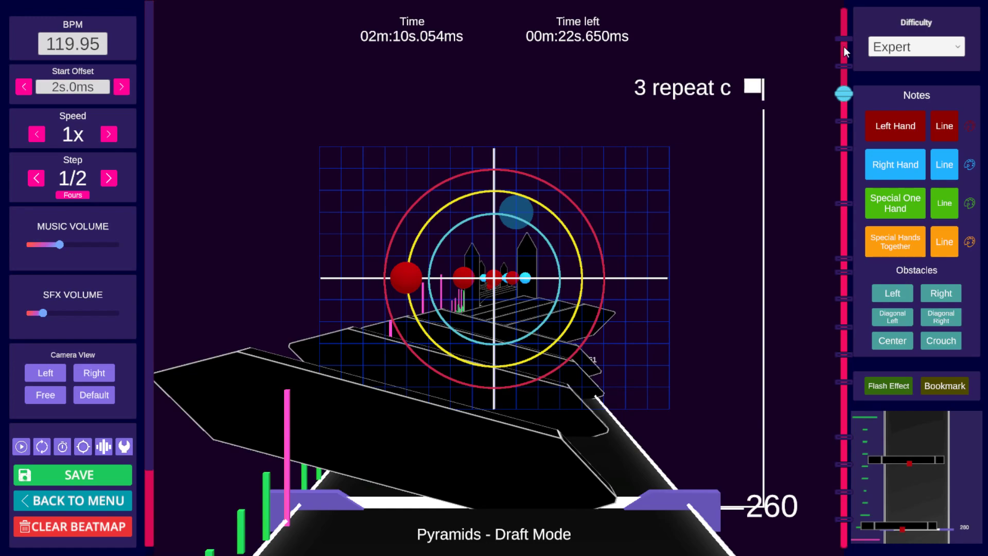
Step: Copy the note pattern at the '3 variant?' bookmark around beat 164
left_click(846, 58)
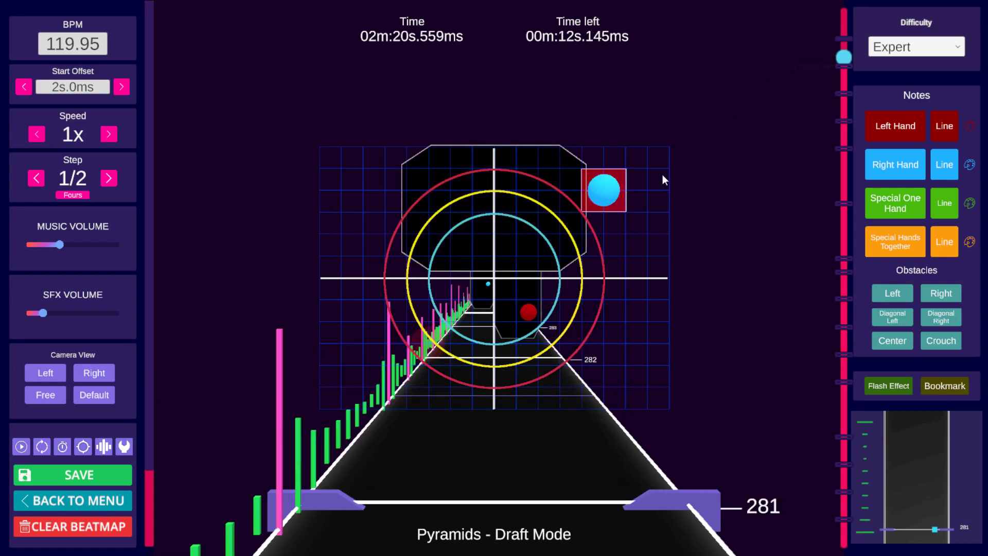
left_click(844, 272)
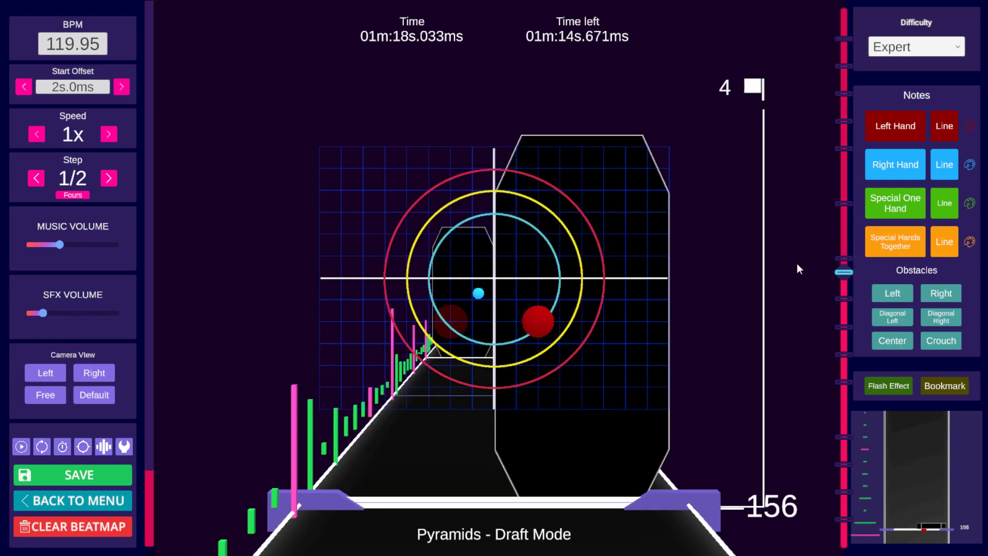
left_click_drag(843, 268, 844, 257)
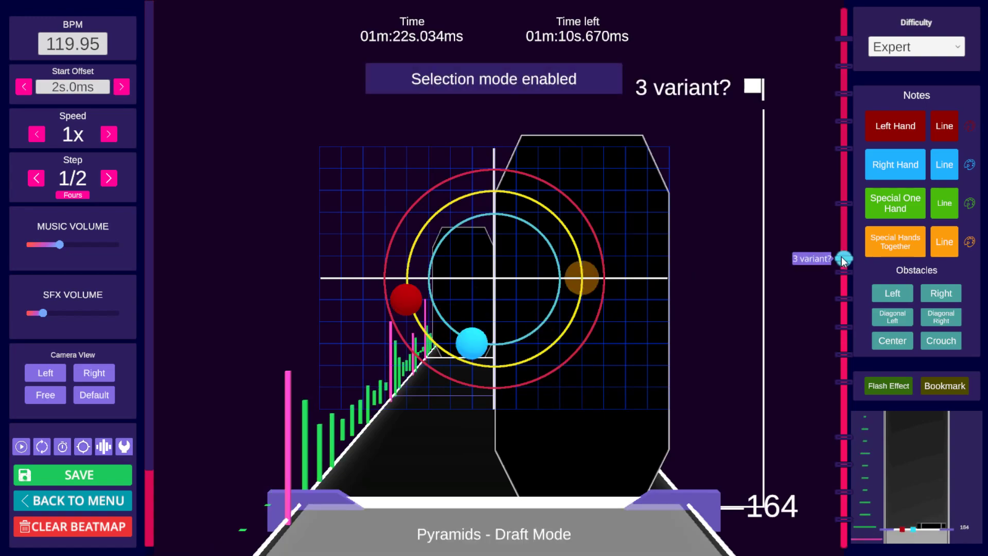
scroll(723, 260, "down", 1, "shift")
key("ctrl")
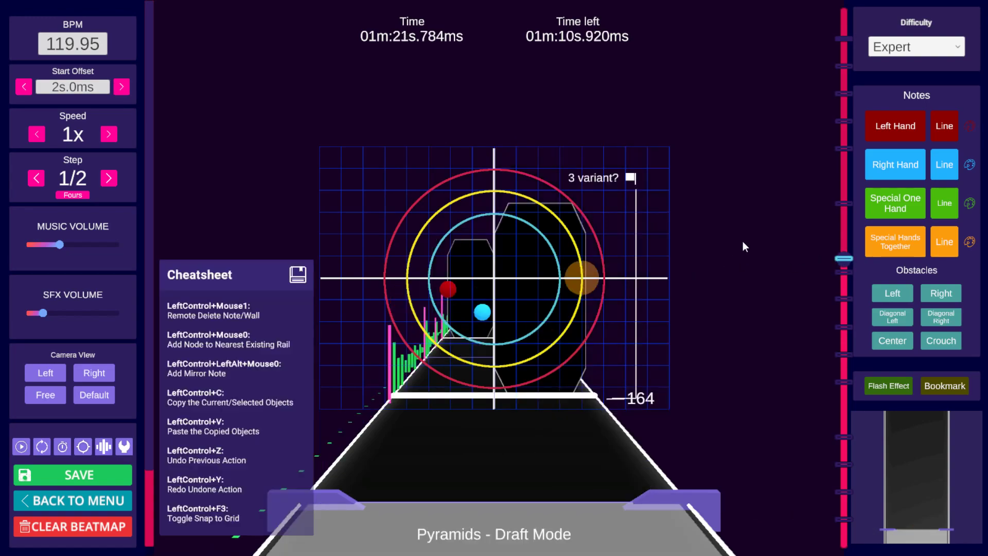
key("ctrl+c")
Step: Paste the copied notes at the '4 repeat' bookmark at beat 292
left_click(844, 38)
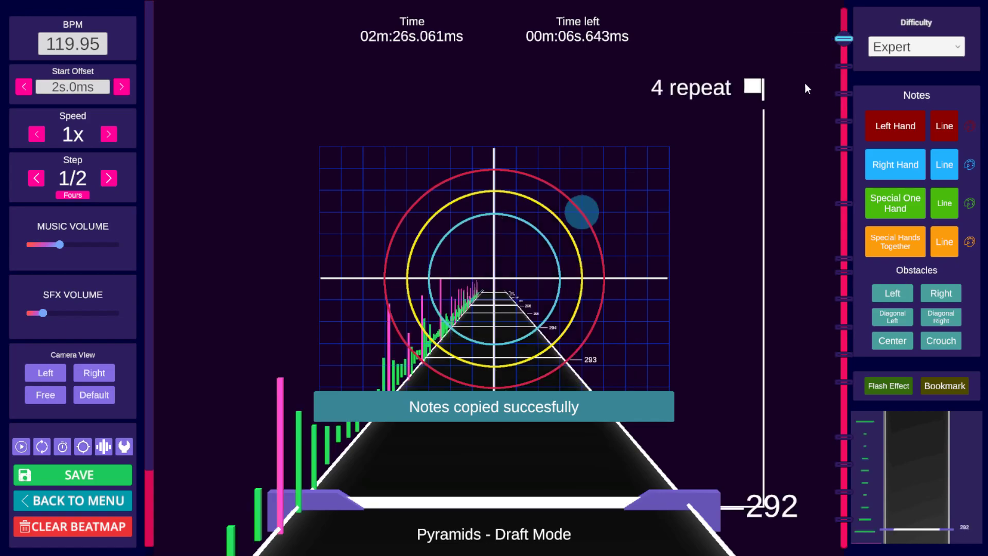
key("ctrl")
key("ctrl+v")
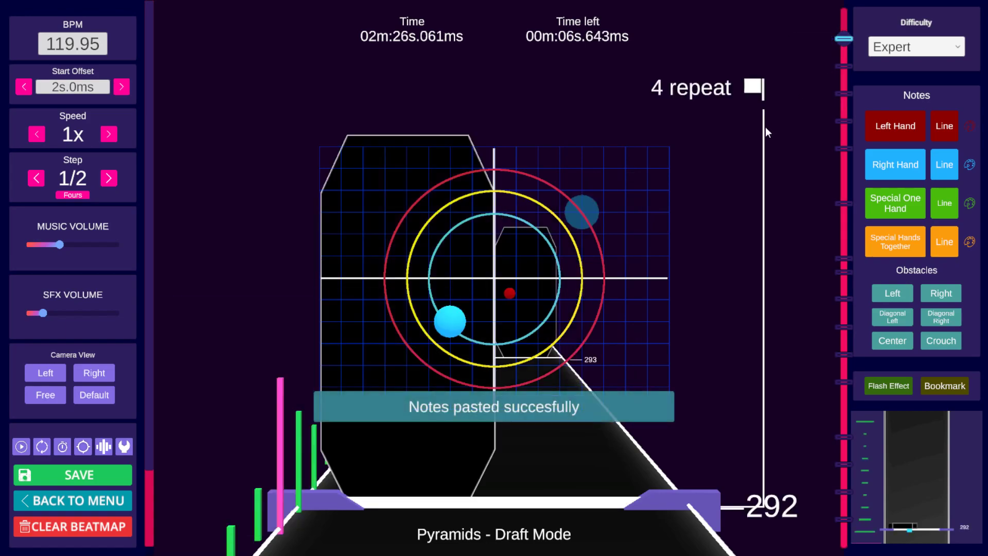
Step: Play back the section from beat 292 onward to review the pasted notes
key("space")
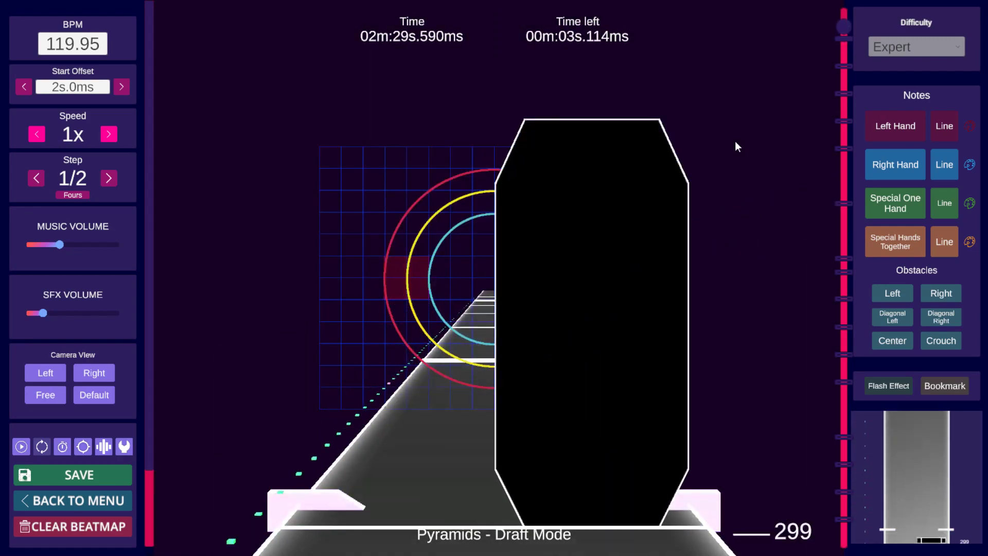
key("space")
scroll(738, 141, "down", 6)
key("space")
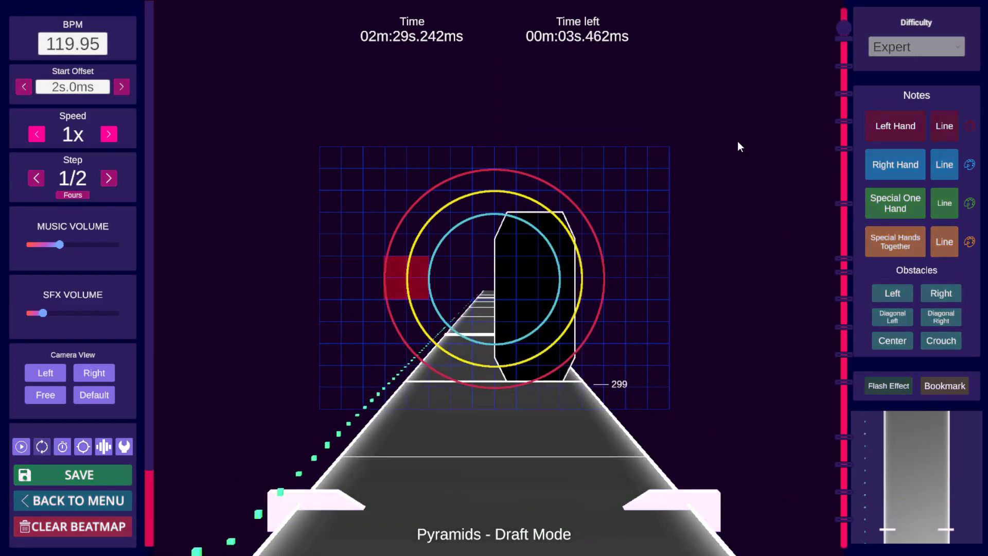
key("space")
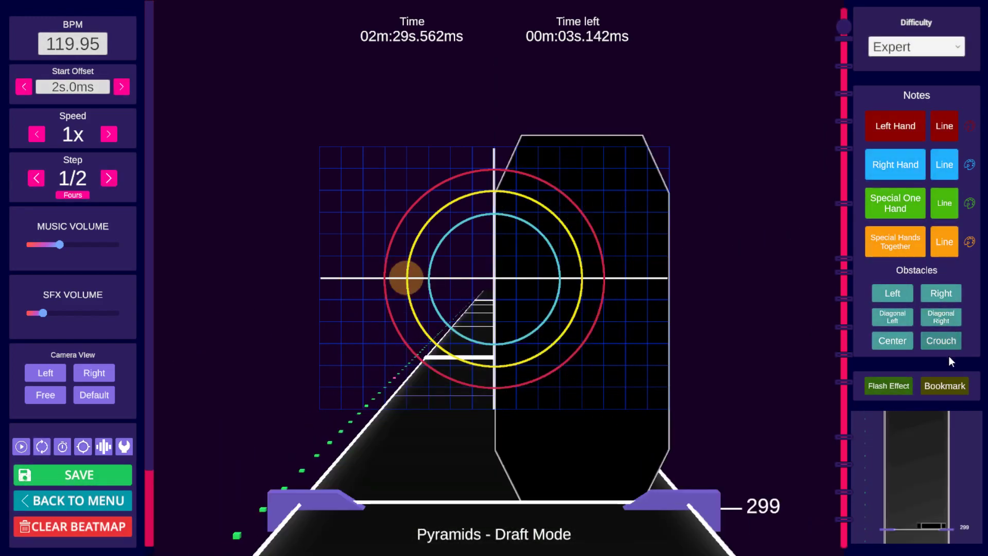
left_click(941, 298)
scroll(737, 276, "down", 12)
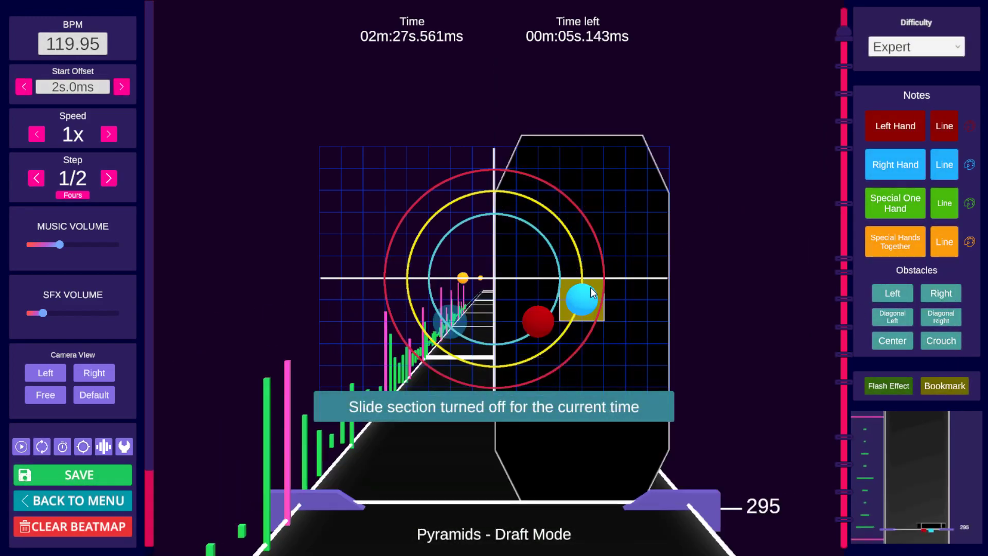
key("space")
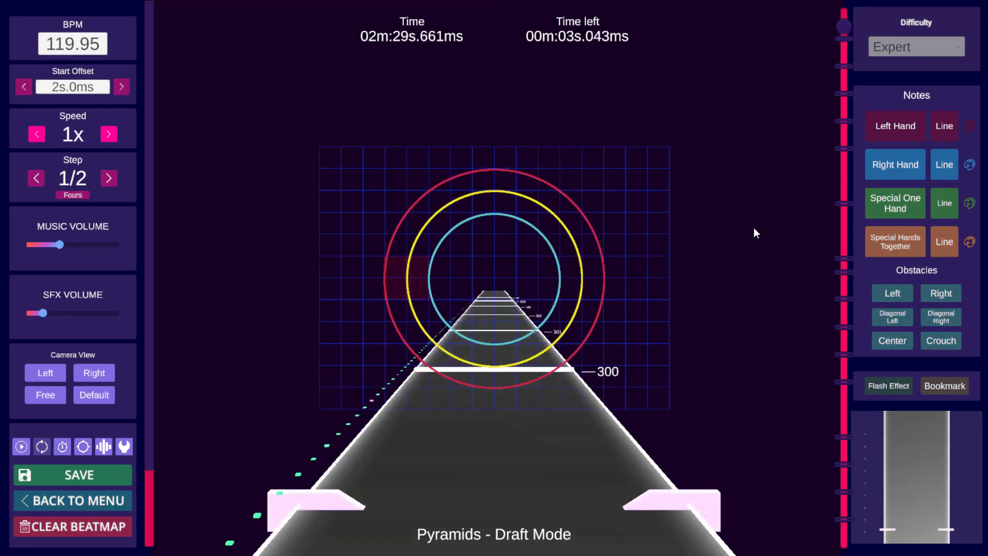
key("space")
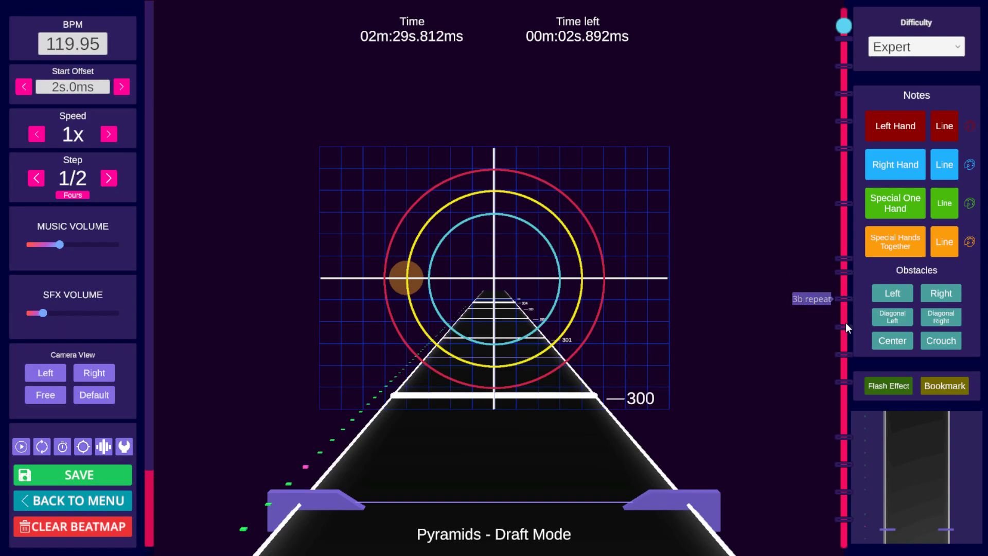
Step: At the '3' bookmark, place a right-hand note at the far right of beat 92 and remove it again
left_click(842, 378)
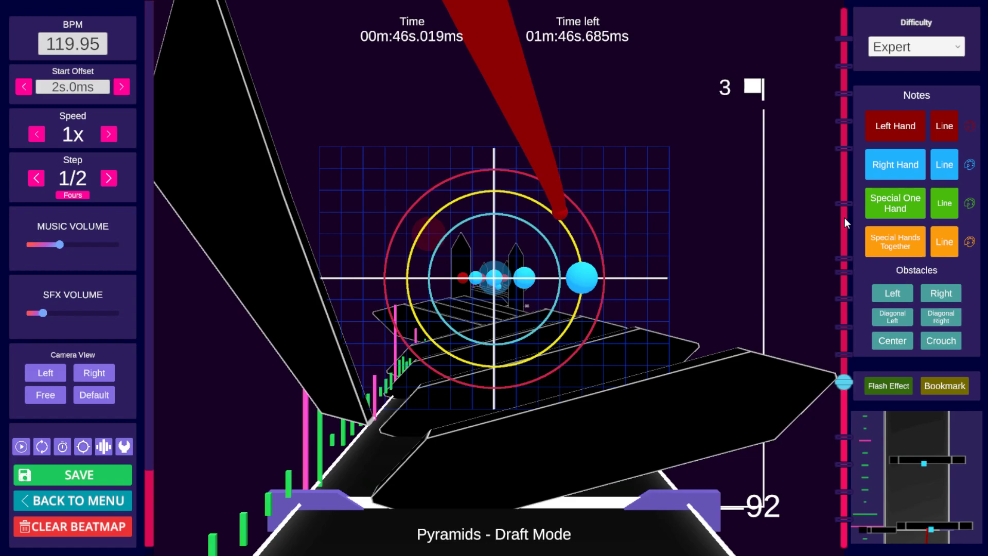
left_click(623, 280)
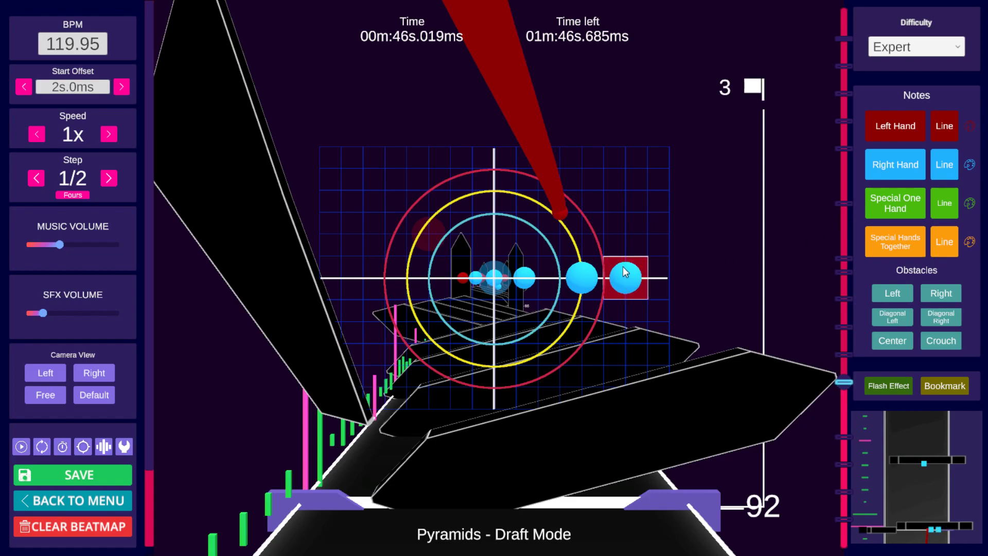
right_click(623, 278)
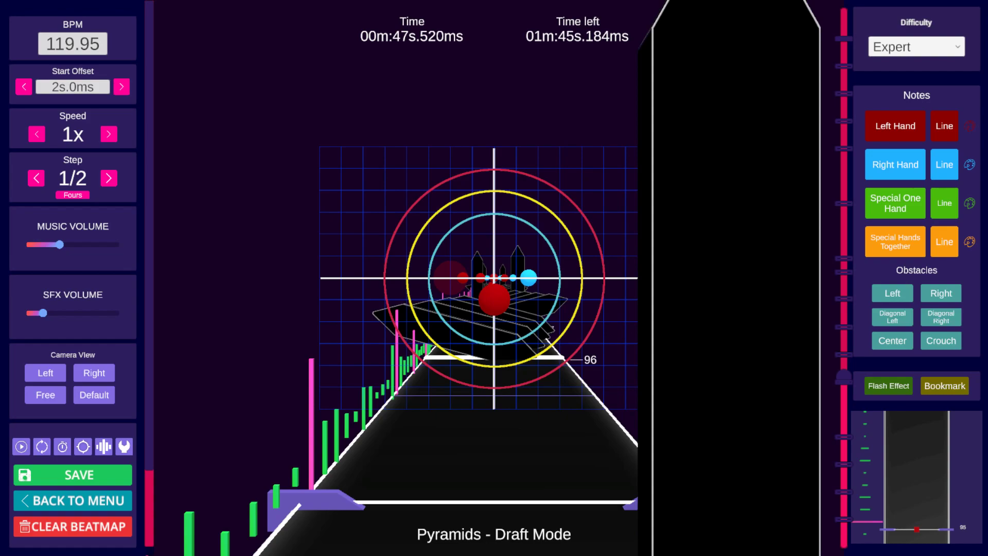
Step: Step through beats 92 to 95 in the free camera view to examine the note positions
left_click(846, 381)
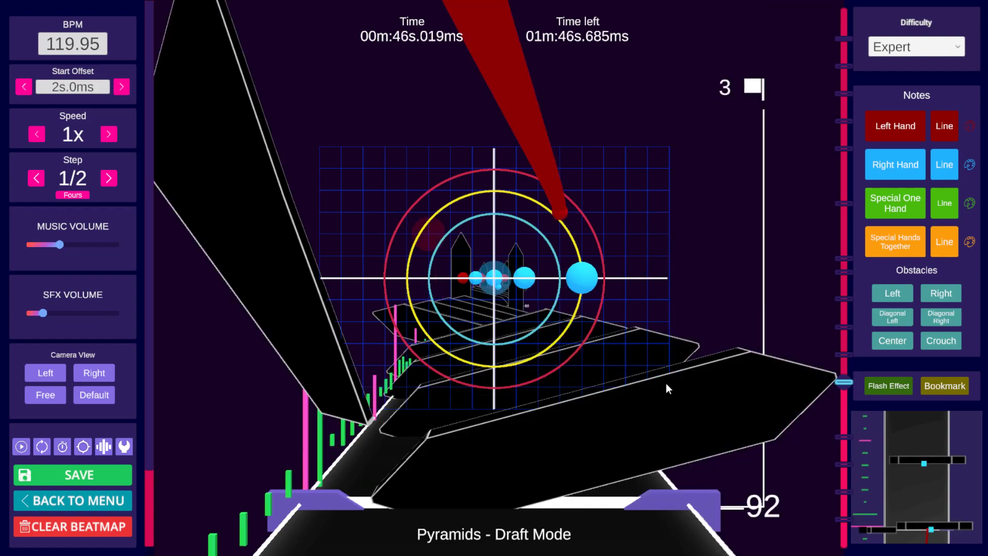
scroll(666, 383, "up", 4)
scroll(666, 383, "down", 1)
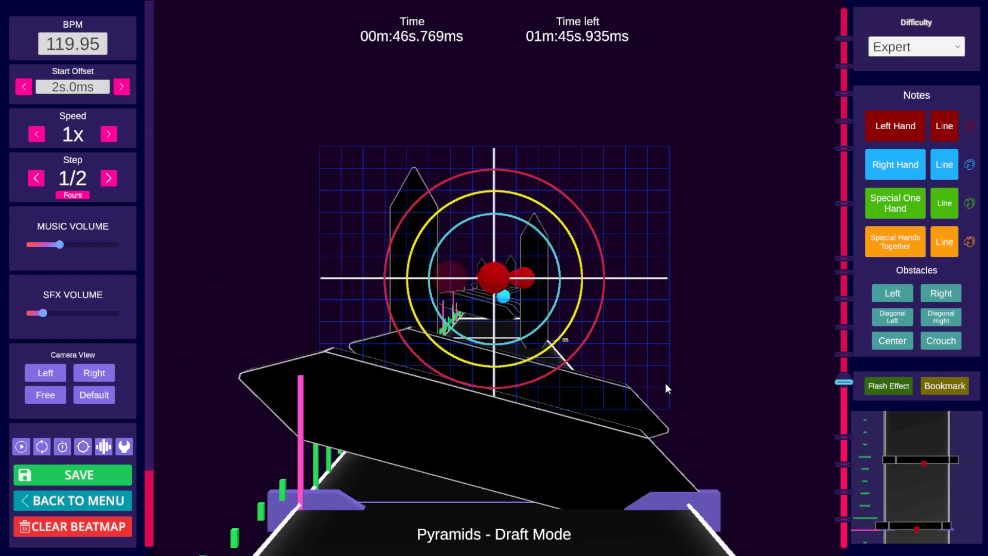
scroll(666, 383, "down", 1)
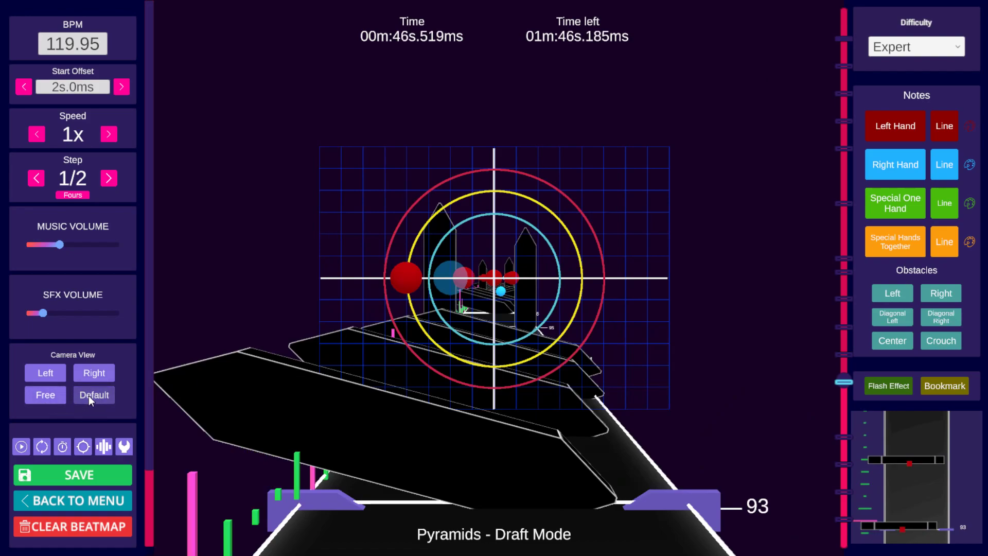
left_click(48, 397)
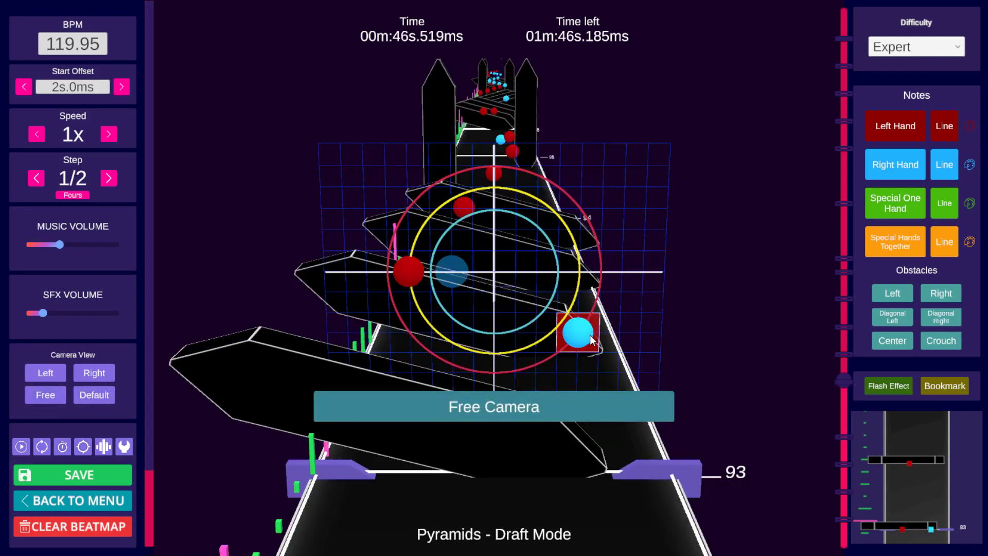
scroll(591, 335, "down", 2)
scroll(591, 336, "up", 1)
scroll(554, 240, "up", 3)
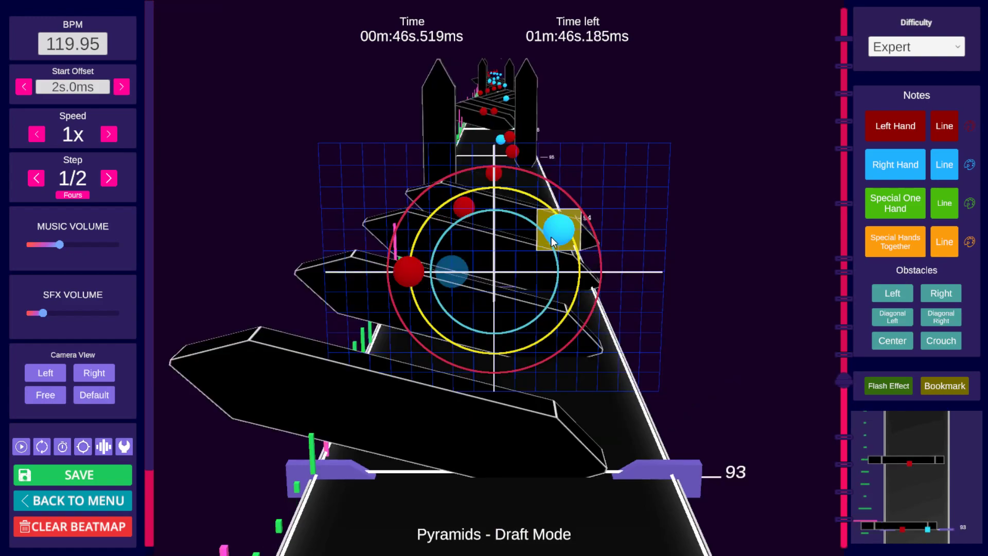
scroll(562, 265, "down", 1)
scroll(561, 265, "up", 1)
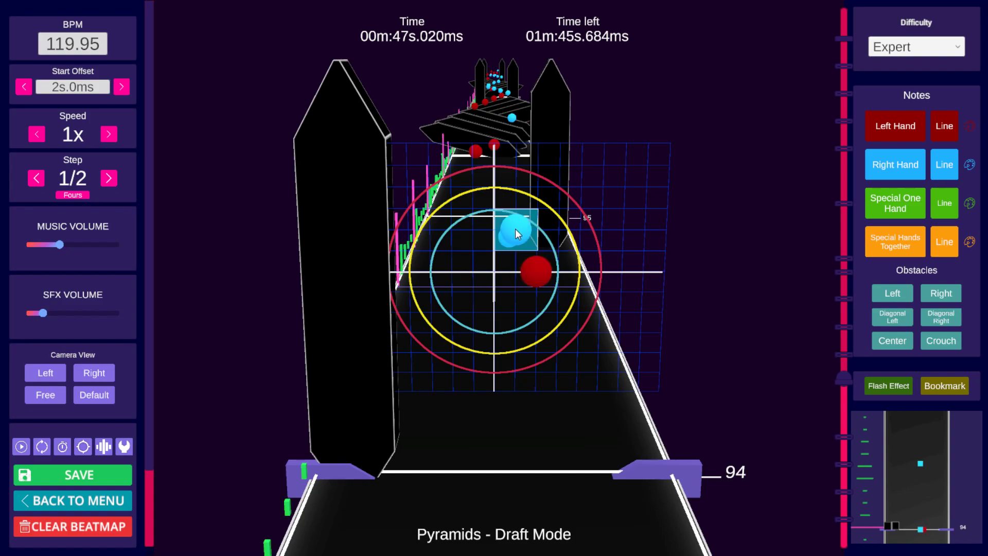
scroll(592, 379, "down", 1)
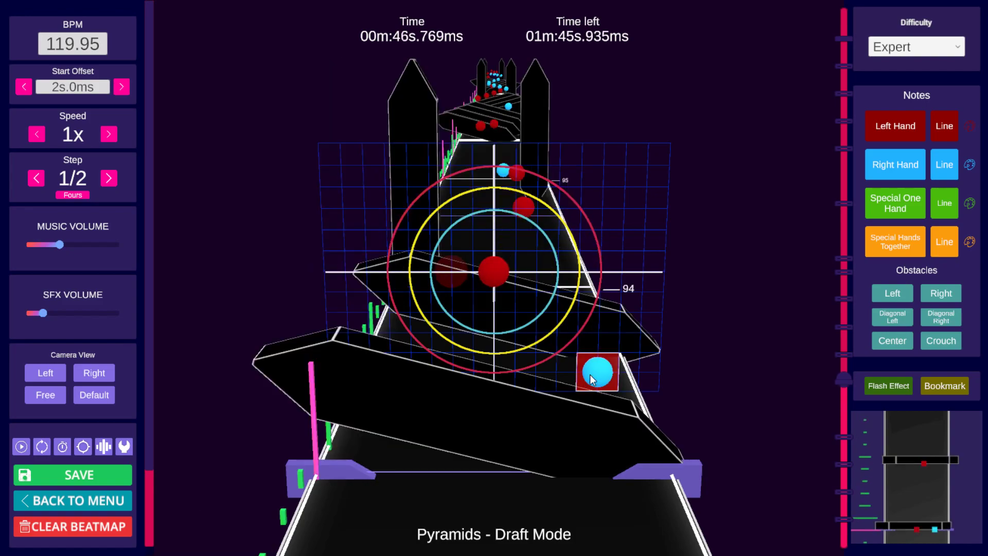
scroll(592, 380, "up", 1)
scroll(589, 373, "down", 2)
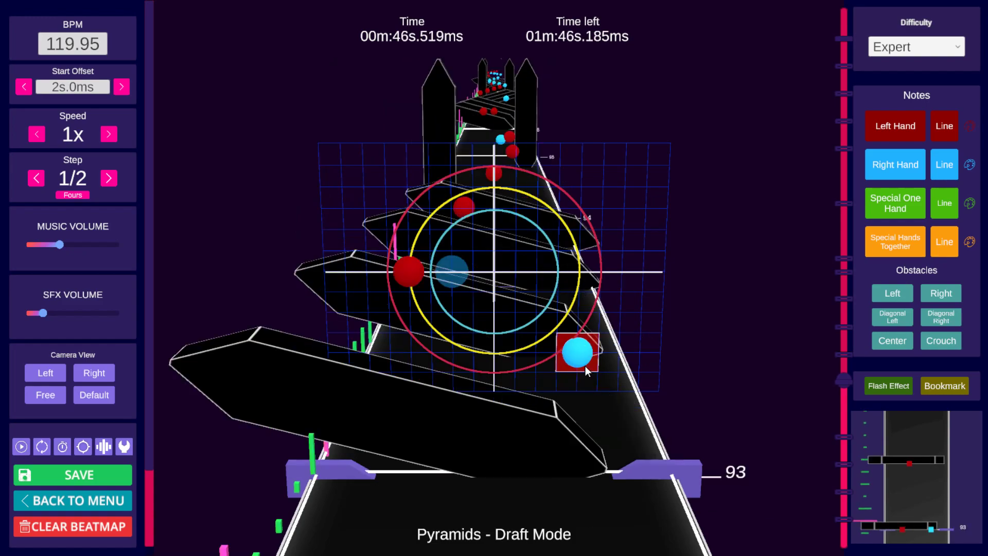
scroll(534, 324, "up", 1)
scroll(392, 404, "down", 1)
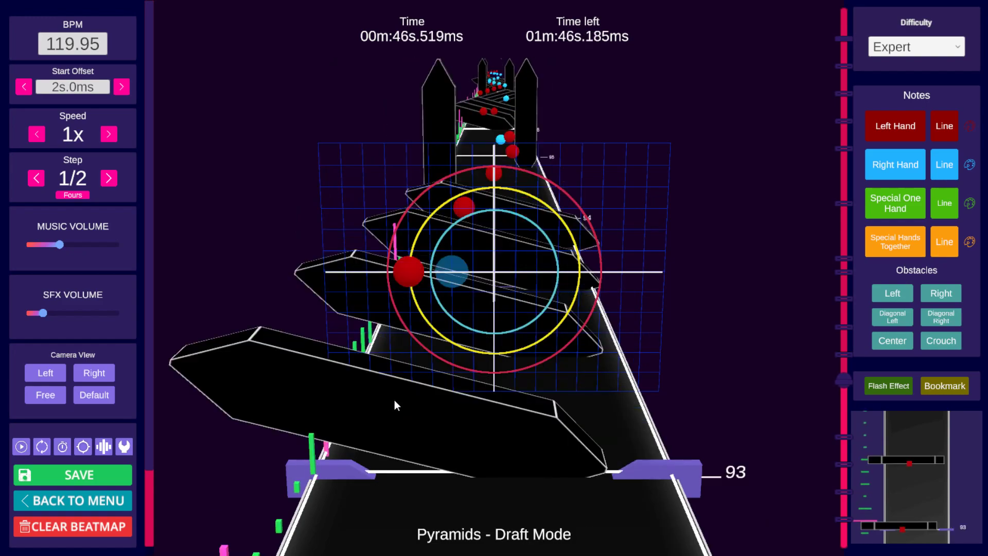
scroll(459, 271, "up", 2)
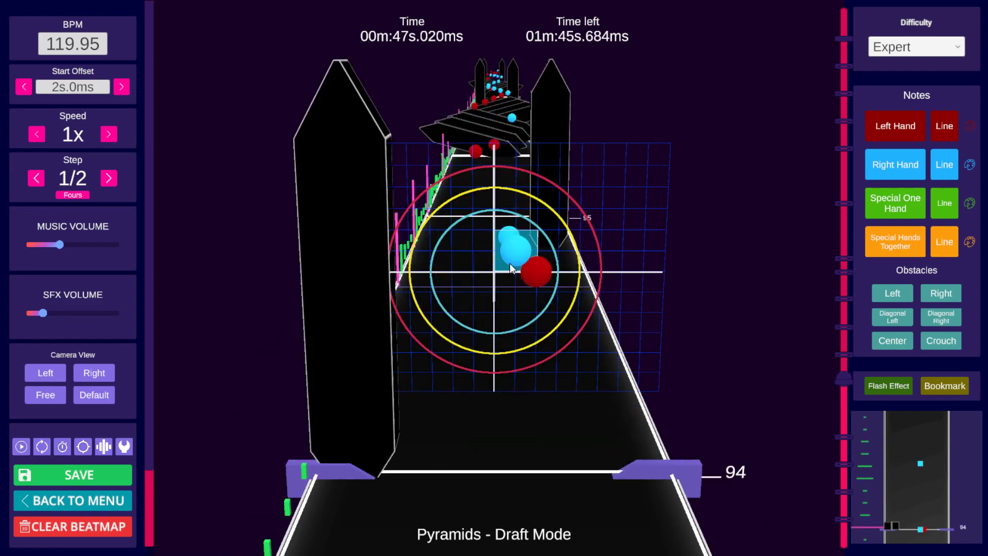
scroll(535, 260, "down", 2)
scroll(530, 329, "up", 2)
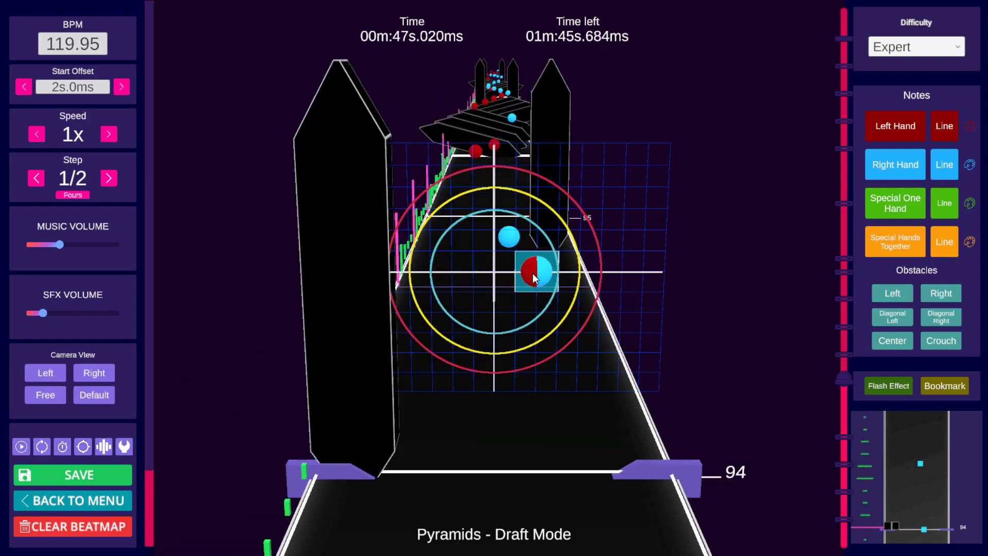
scroll(525, 275, "up", 1)
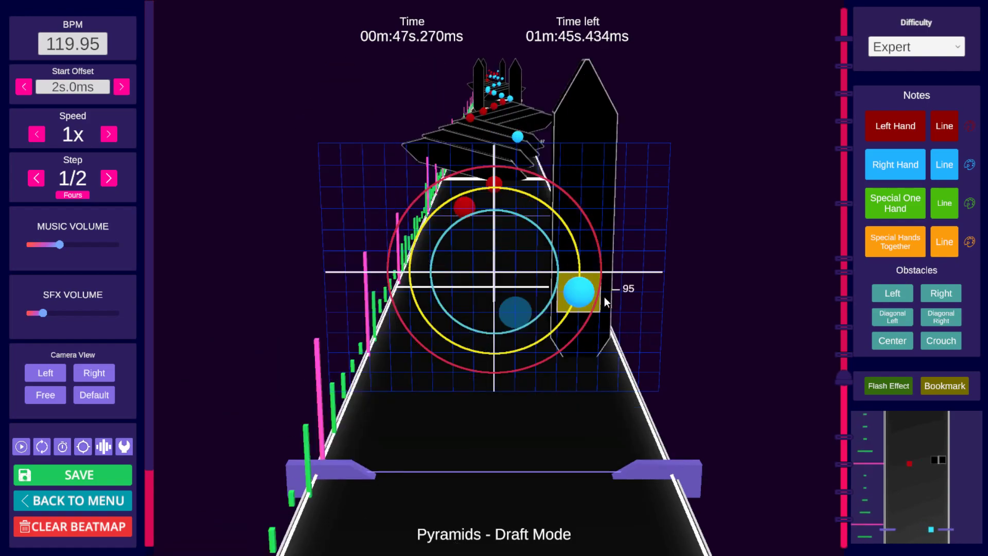
scroll(615, 297, "down", 1)
scroll(638, 301, "down", 2)
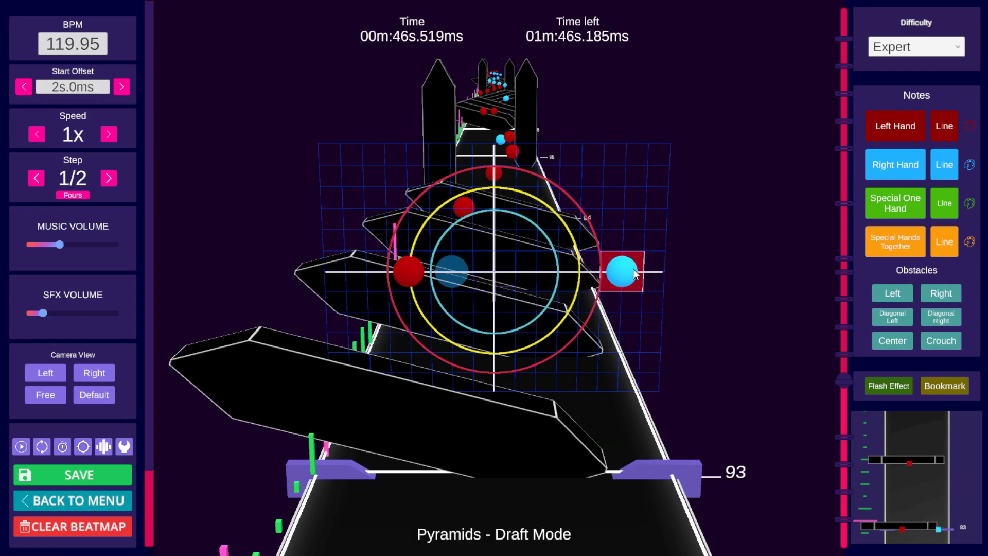
scroll(635, 273, "down", 2)
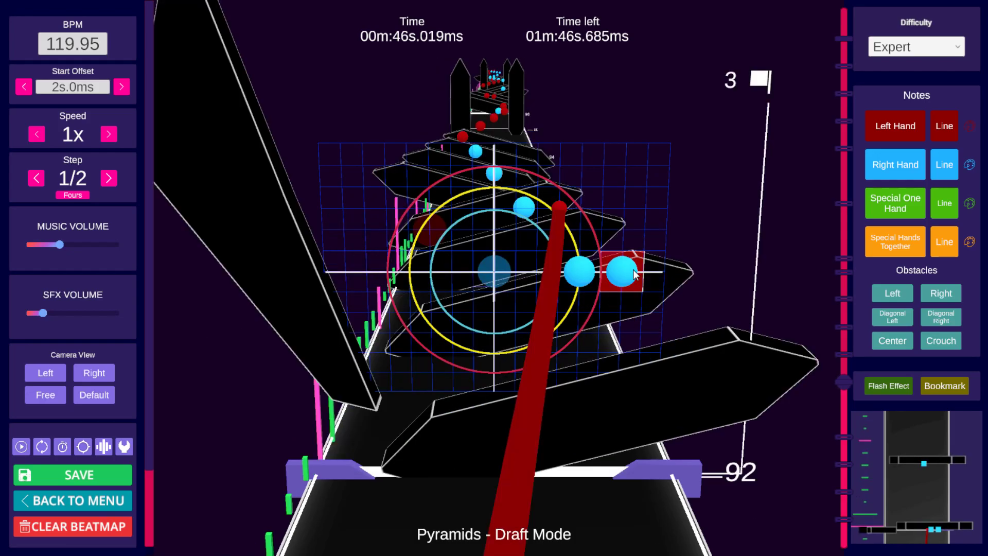
scroll(636, 274, "down", 1)
scroll(633, 277, "up", 5)
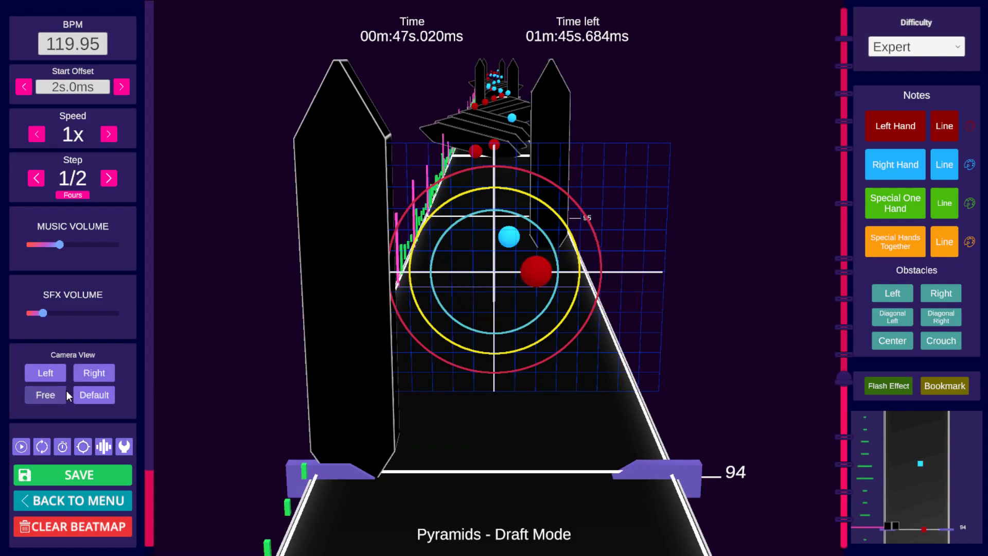
Step: Return to the default camera and step through beats 94 and 95 to examine the right-hand notes
left_click(37, 396)
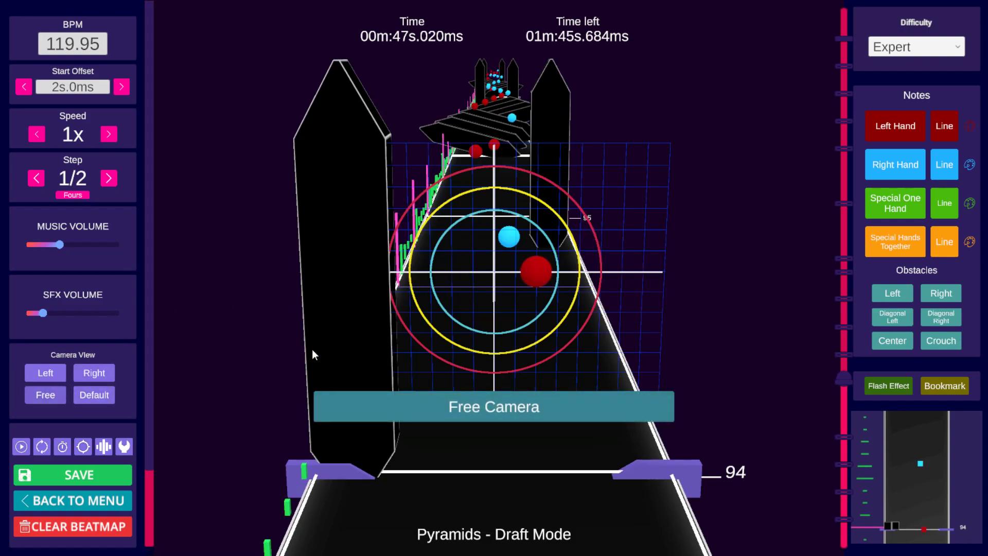
left_click(88, 397)
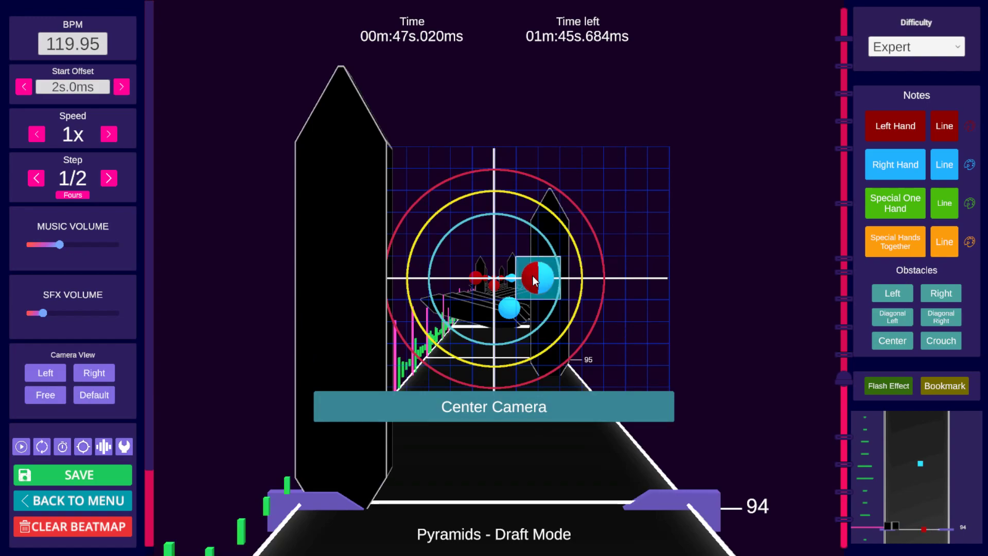
left_click(551, 275)
scroll(601, 310, "up", 1)
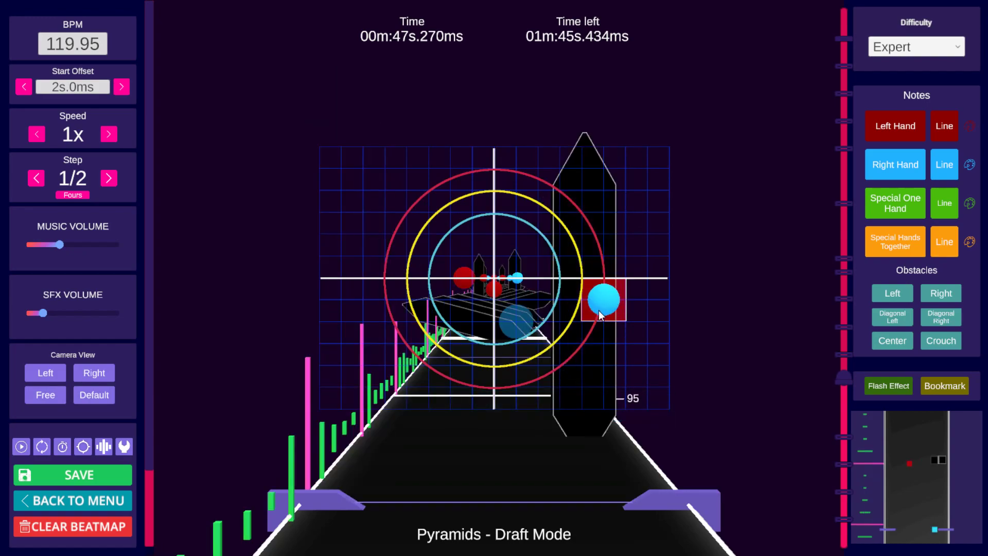
scroll(601, 309, "down", 1)
scroll(560, 277, "up", 1)
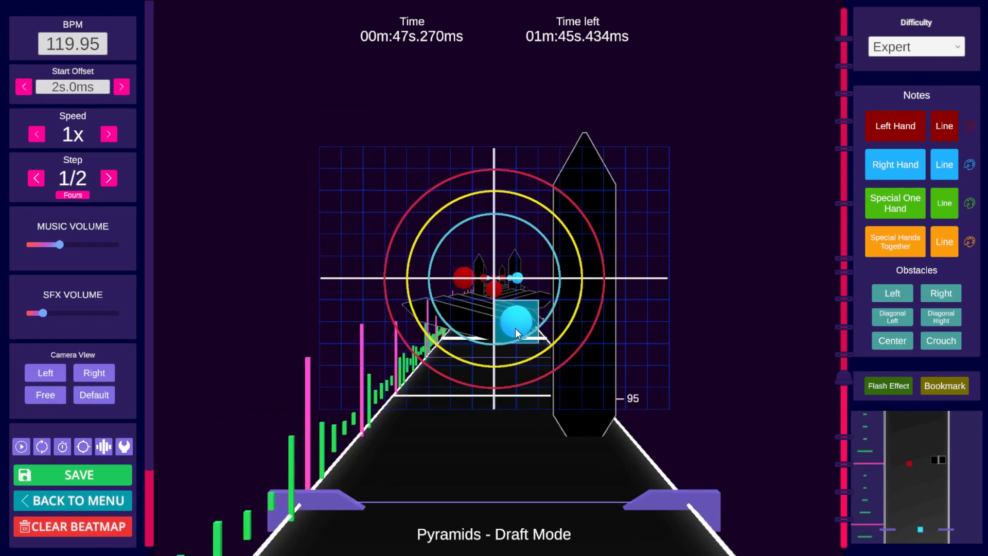
scroll(566, 286, "down", 1)
scroll(528, 314, "up", 1)
scroll(535, 324, "down", 1)
scroll(556, 286, "up", 1)
scroll(567, 287, "up", 1)
scroll(565, 287, "down", 1)
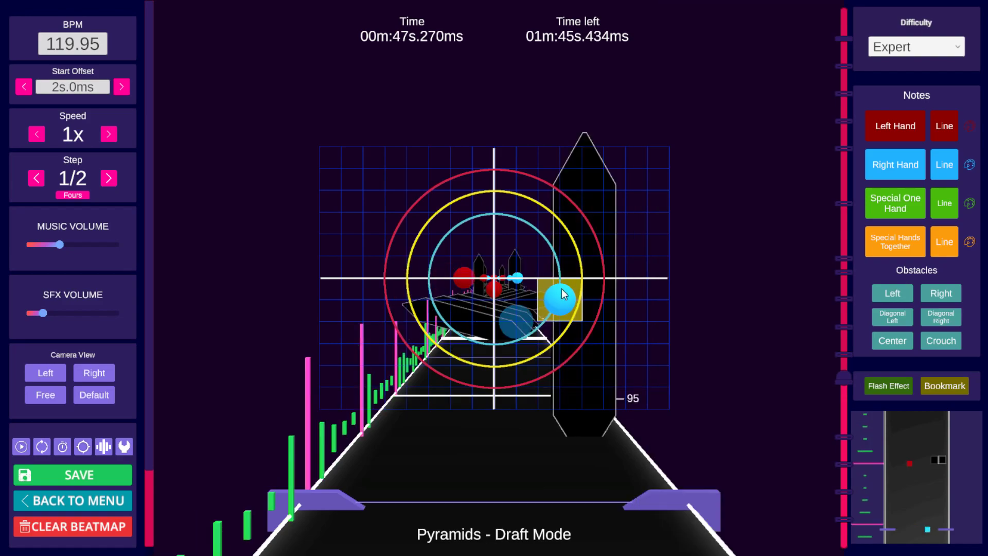
Step: With the step set to 1/4, place a right-hand note just right of the grid centre around beat 95
scroll(536, 289, "up", 1)
scroll(484, 280, "down", 1)
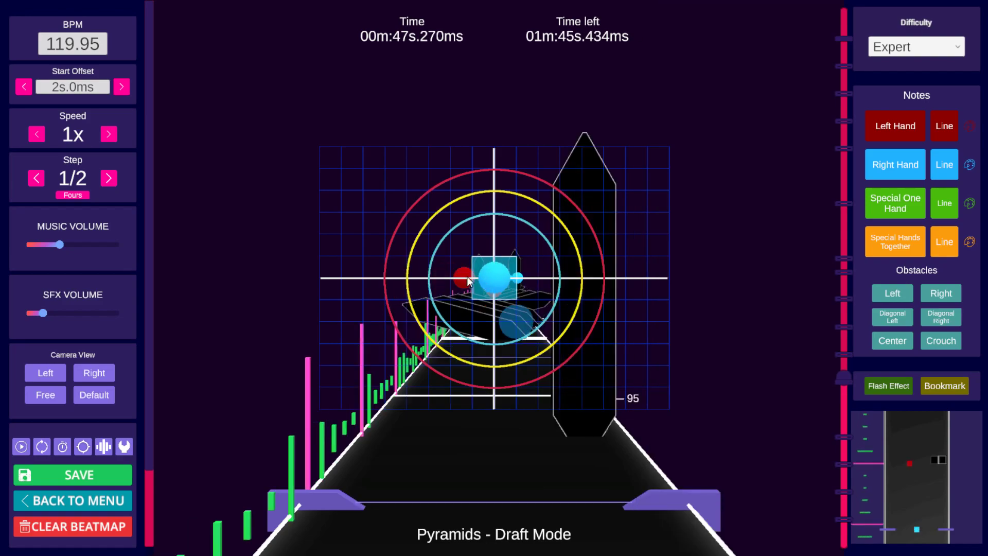
left_click(109, 178)
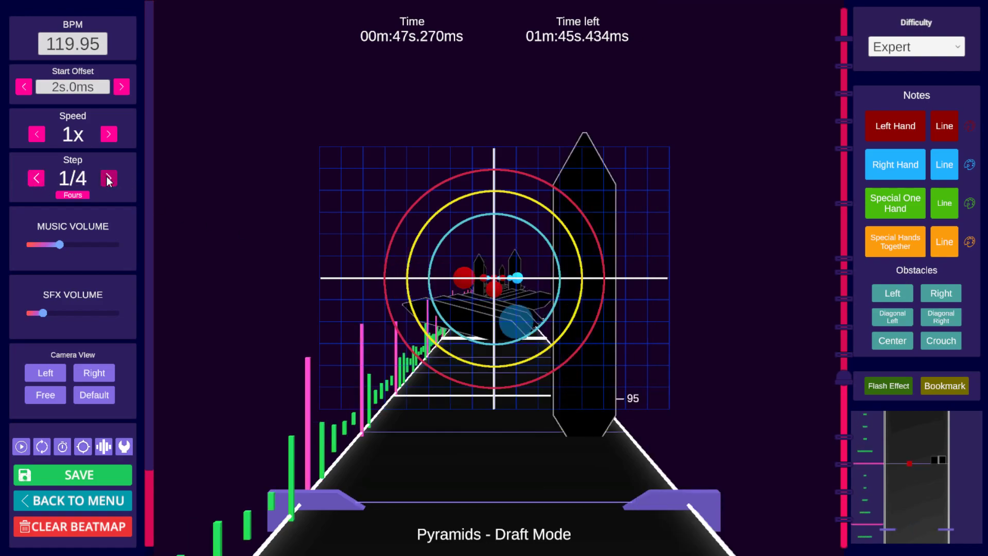
scroll(624, 211, "down", 1)
scroll(623, 211, "down", 3)
scroll(615, 211, "up", 7)
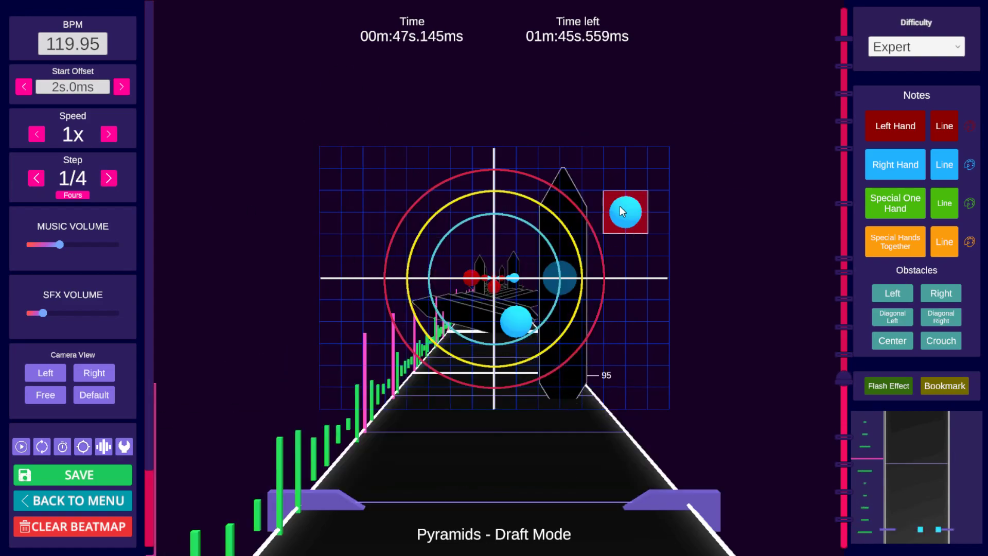
scroll(528, 295, "down", 2)
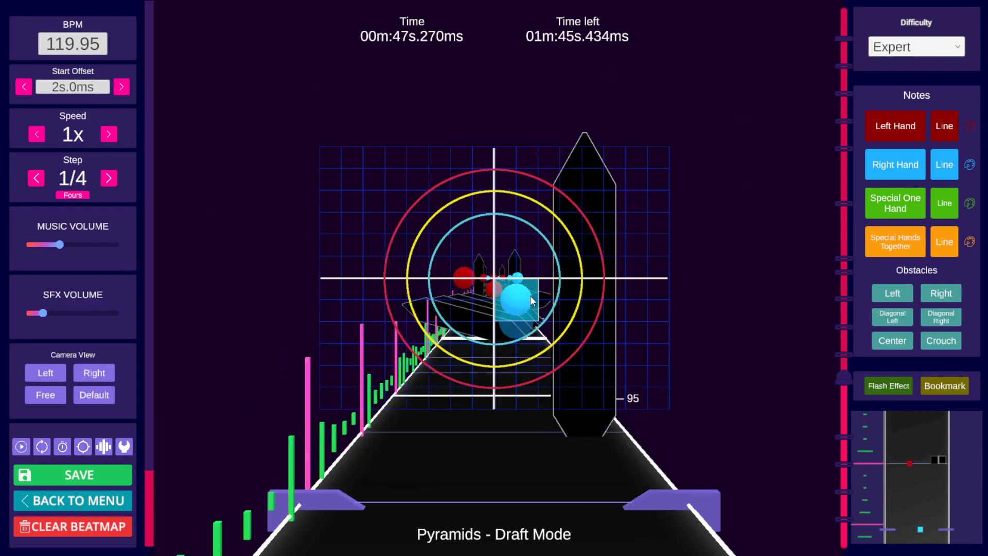
scroll(589, 296, "up", 1)
scroll(542, 311, "up", 1)
scroll(541, 311, "down", 1)
left_click(516, 298)
scroll(597, 298, "down", 5)
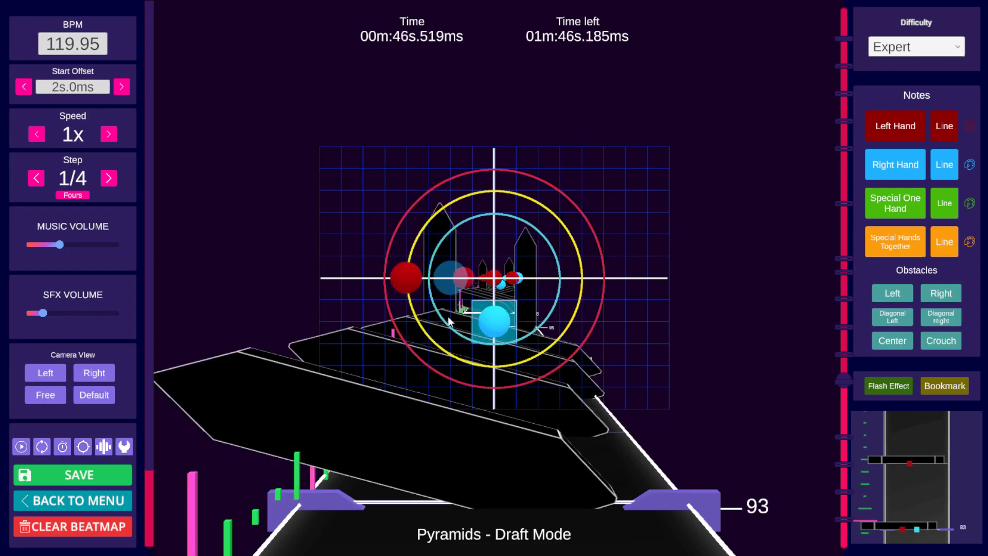
Step: Play and step through beats 88 to 97 to review the note pattern
key("space")
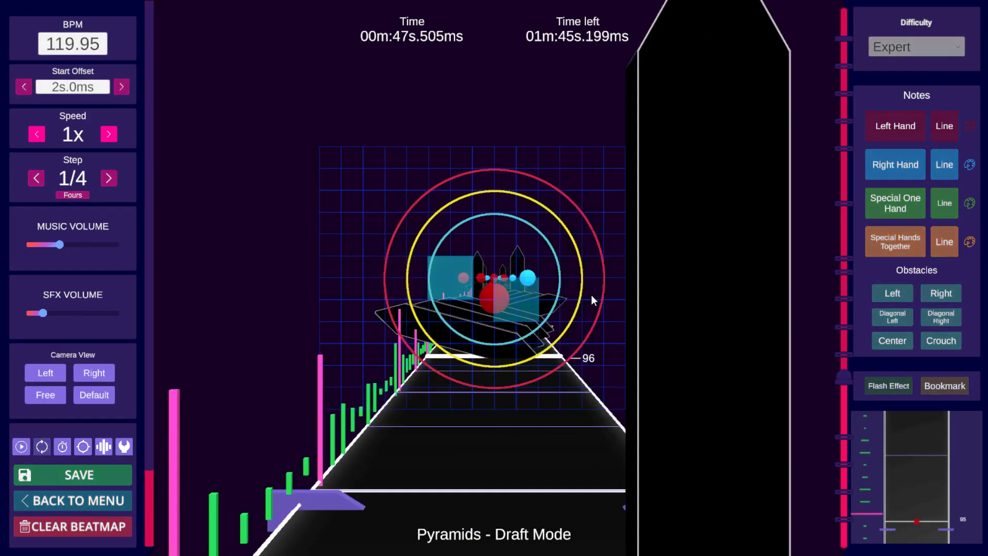
key("space")
scroll(617, 305, "down", 12)
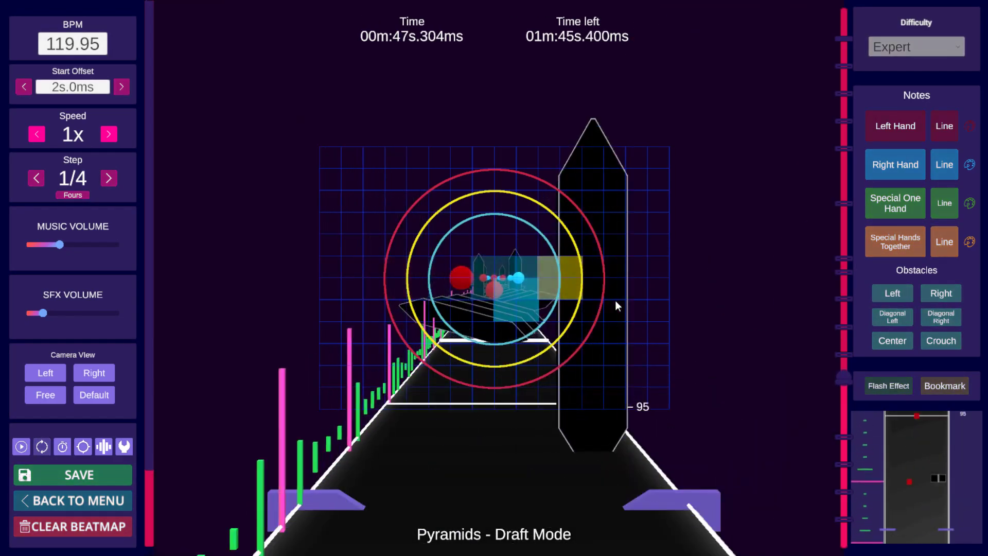
key("space")
scroll(618, 299, "down", 6)
scroll(617, 298, "down", 5)
key("space")
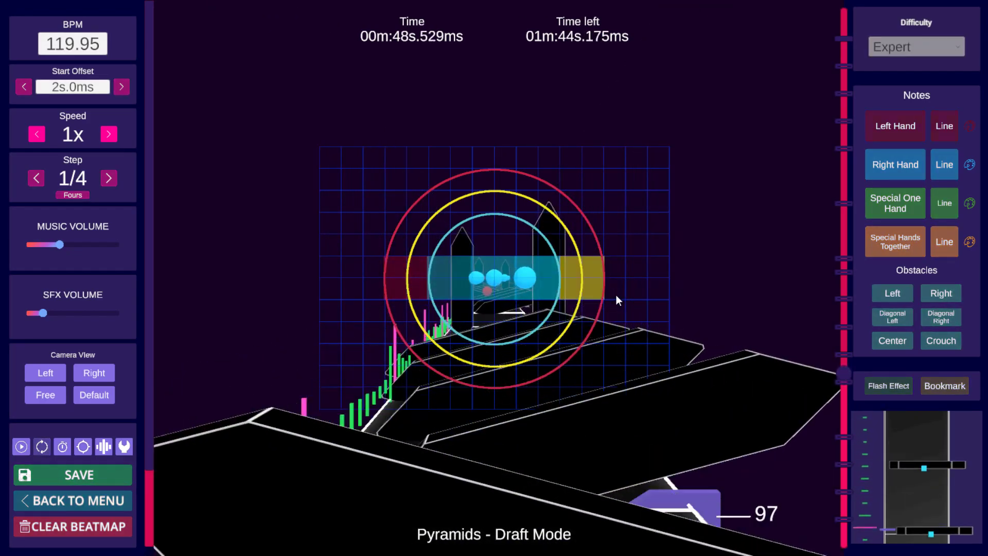
key("space")
scroll(612, 293, "down", 8)
scroll(613, 292, "down", 7)
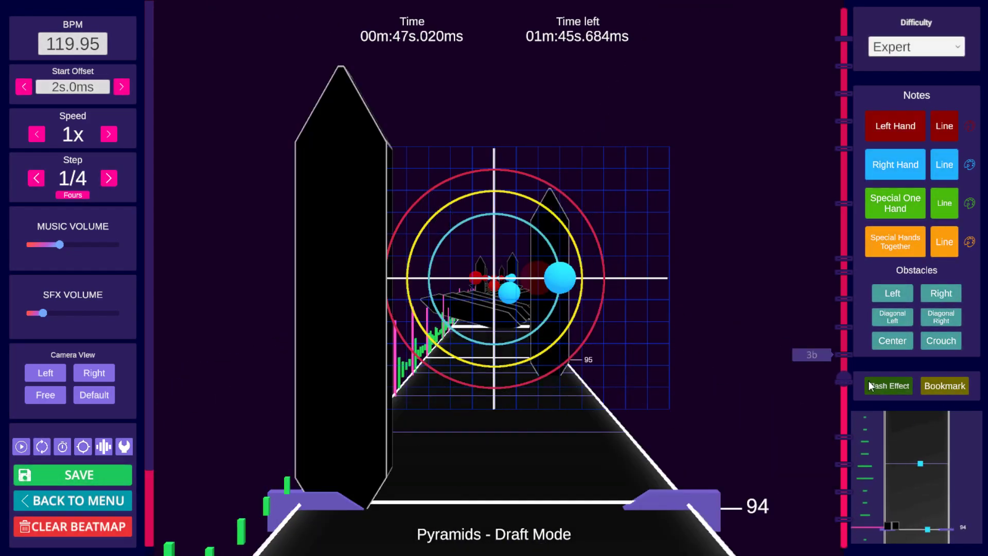
scroll(712, 330, "down", 13)
scroll(712, 331, "down", 15)
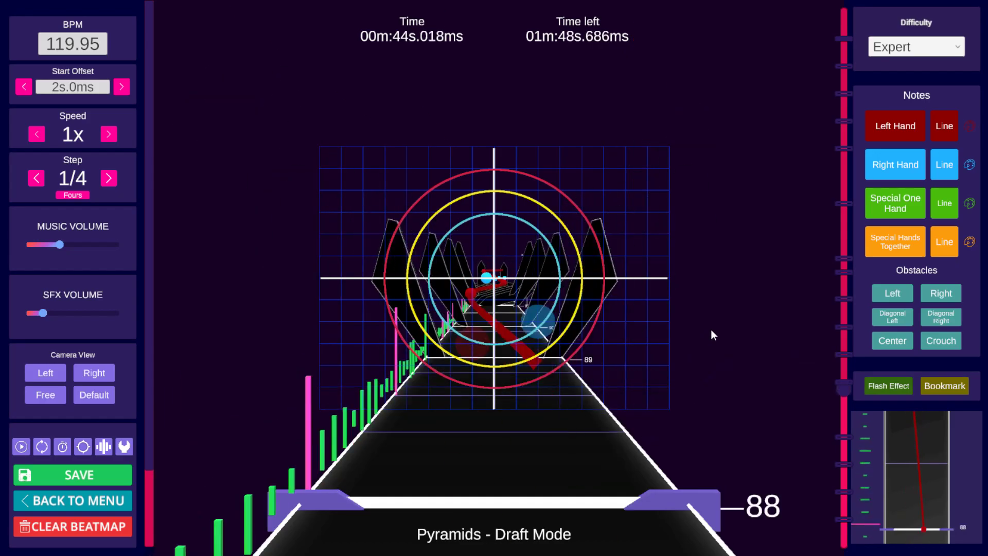
key("space")
key("space")
scroll(678, 360, "up", 15)
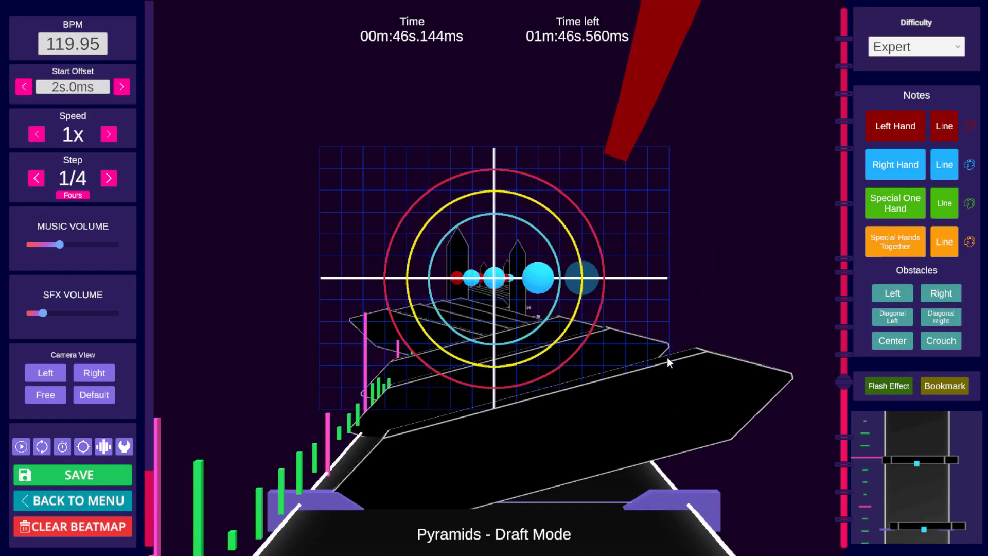
scroll(660, 355, "up", 2)
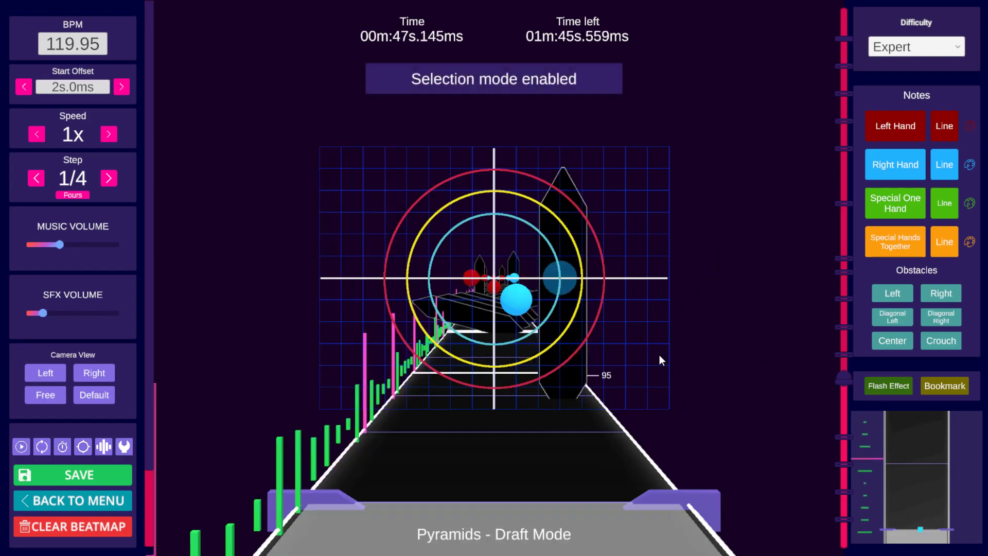
scroll(659, 356, "up", 3, "shift")
Step: Copy the selected notes and paste them at the next repeats around beats 99 and 102
key("ctrl+c")
key("space")
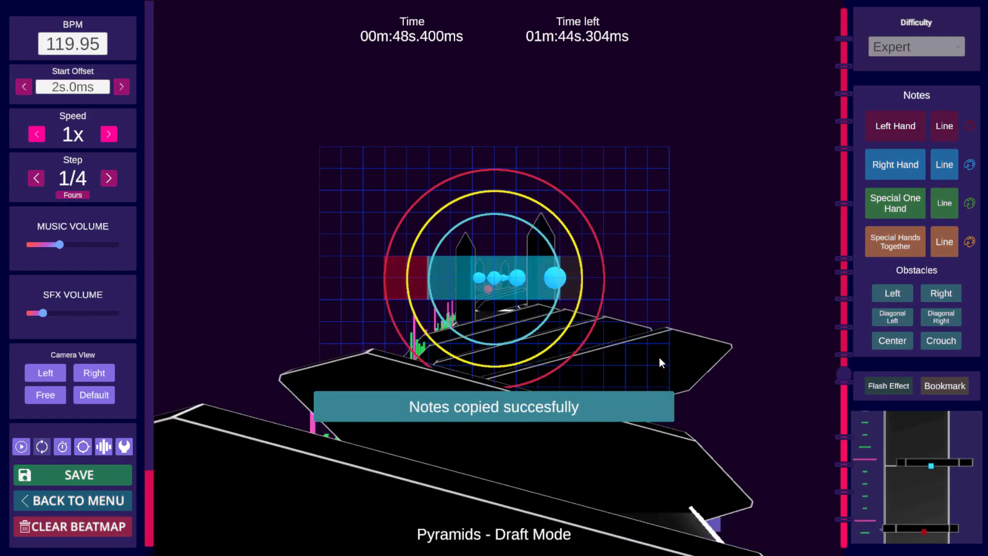
key("space")
key("ctrl+v")
key("space")
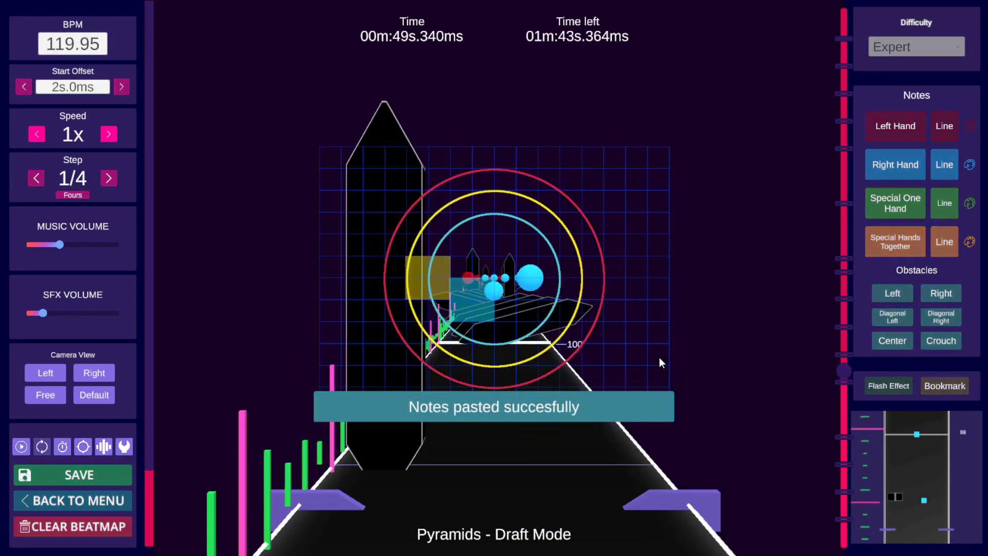
key("space")
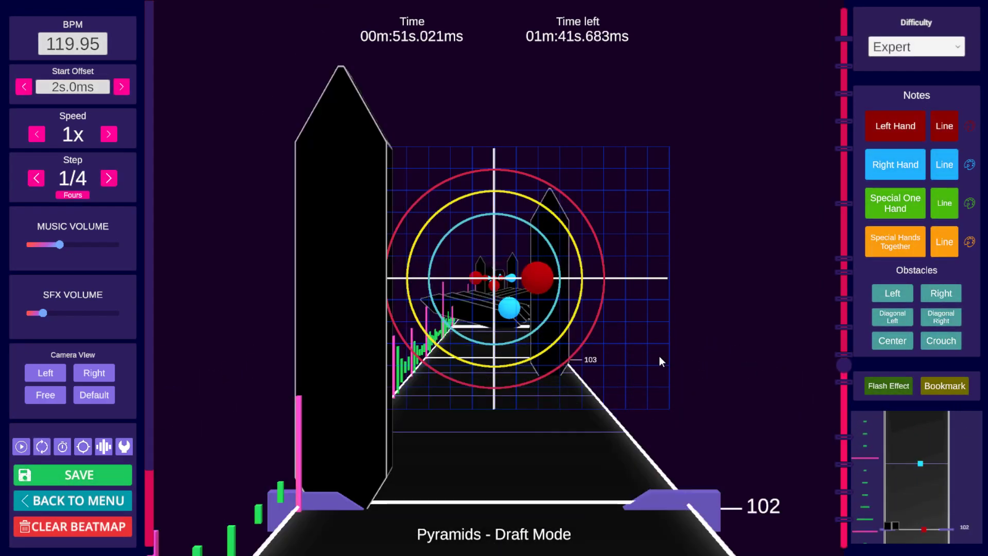
key("ctrl+v")
Step: Advance to beat 106 and paste the copied notes again
key("space")
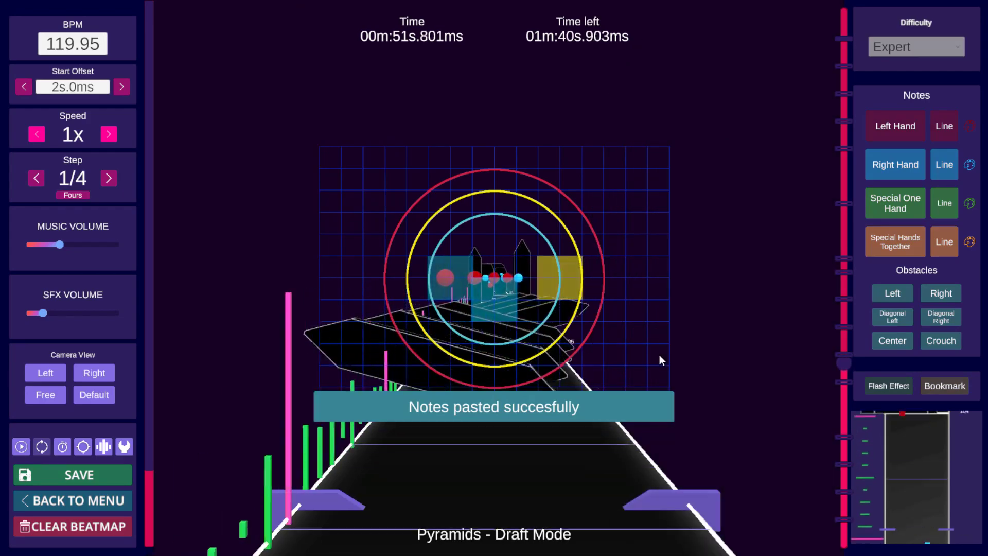
key("space")
scroll(659, 354, "down", 6)
key("space")
key("space")
scroll(654, 352, "down", 1)
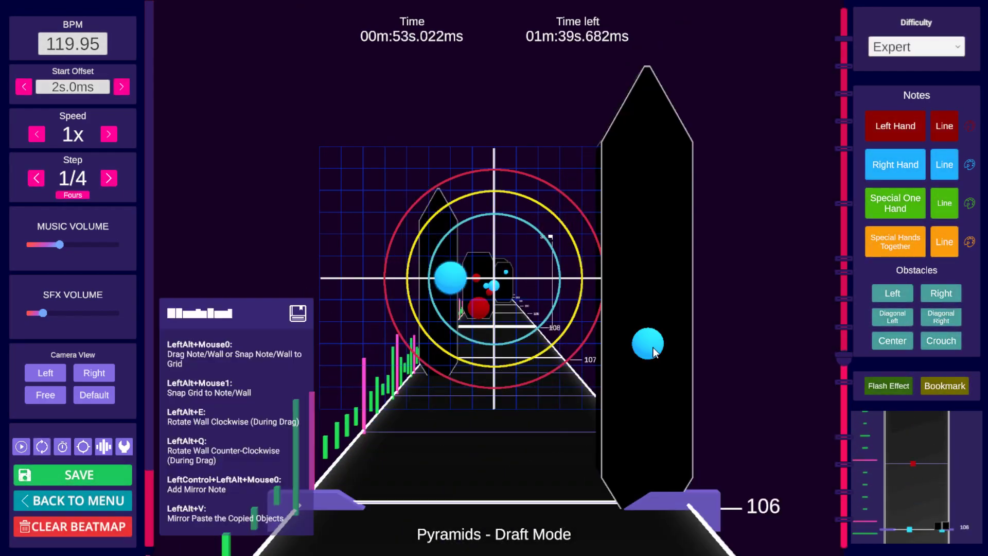
key("ctrl+v")
Step: Play and step through beats 106 to 109 to review the pasted notes
key("space")
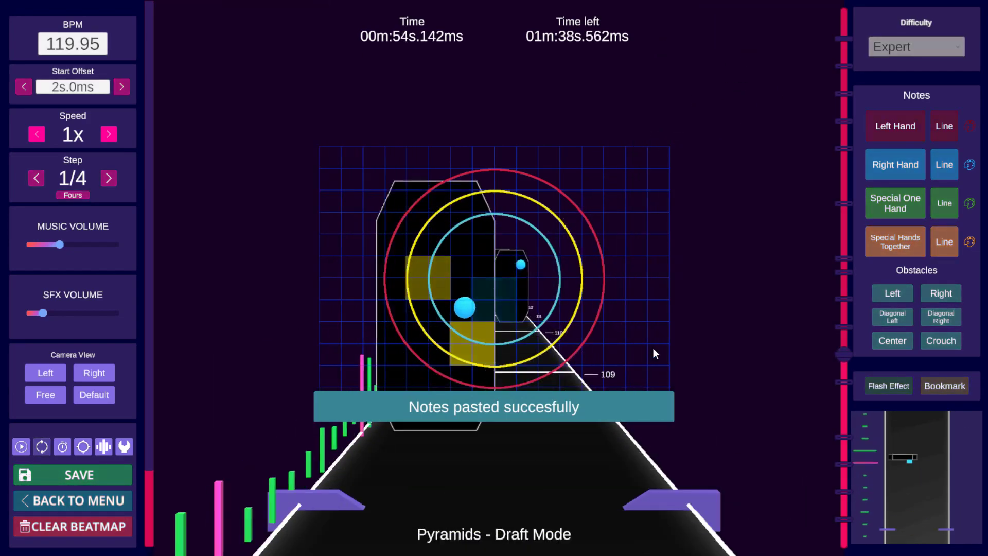
key("space")
scroll(653, 348, "down", 9)
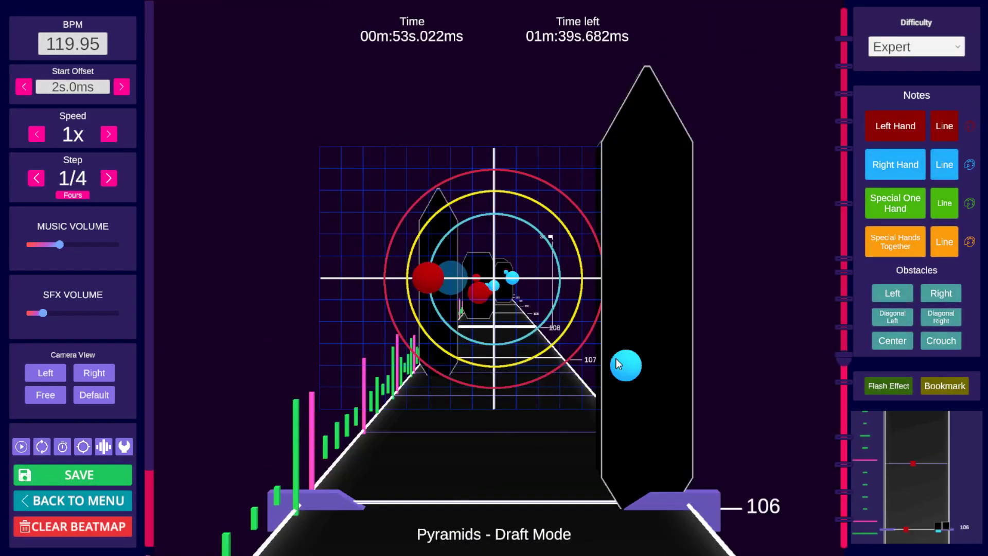
scroll(615, 358, "up", 3)
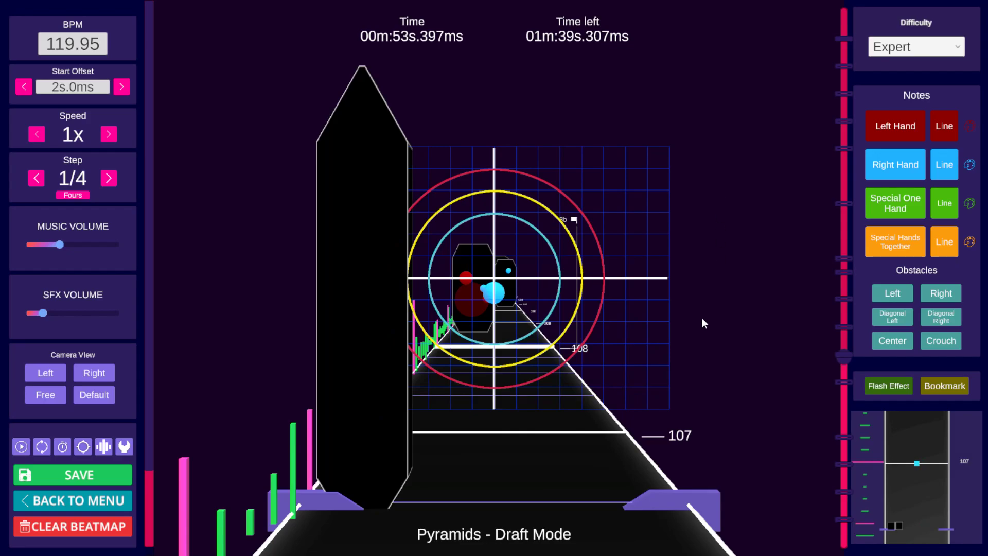
scroll(687, 336, "down", 5)
key("space")
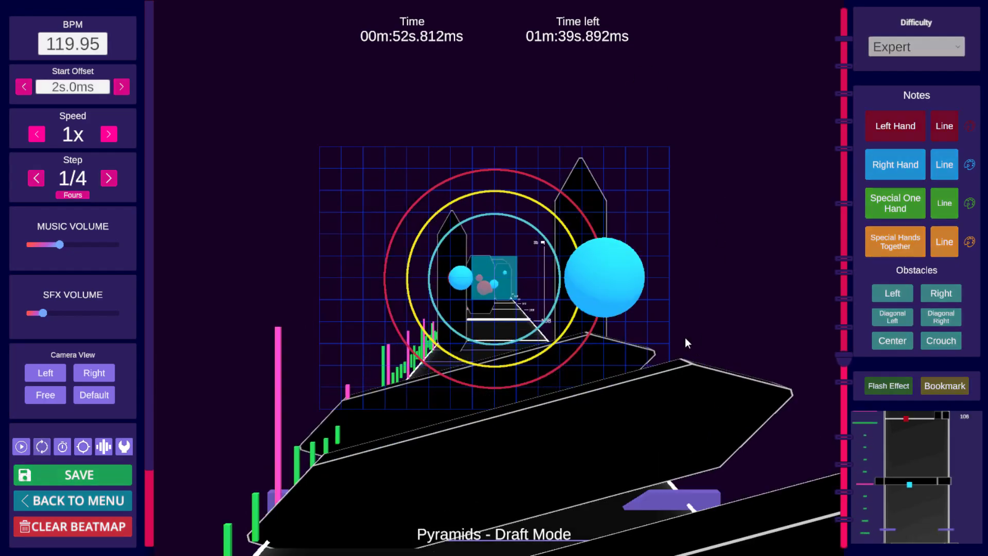
key("space")
scroll(683, 338, "down", 12)
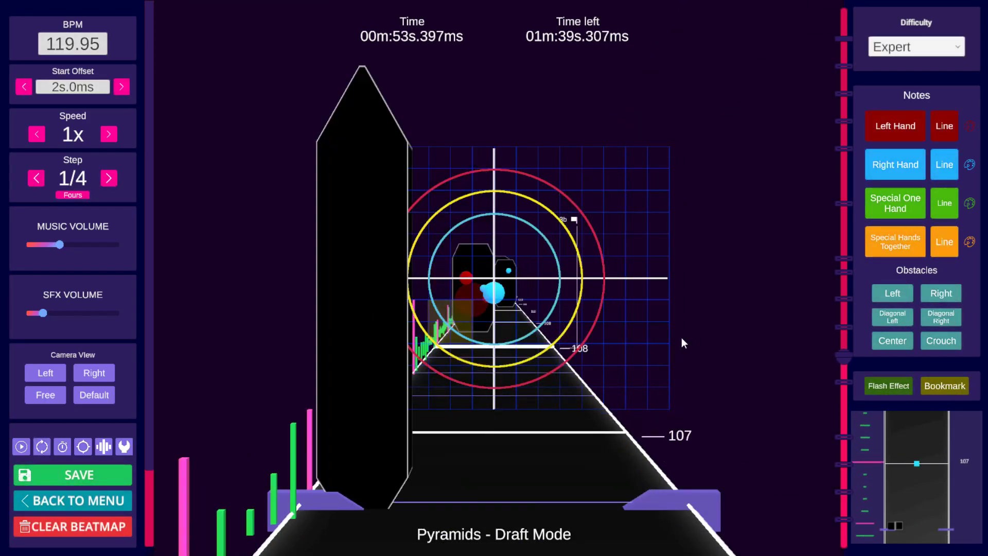
key("space")
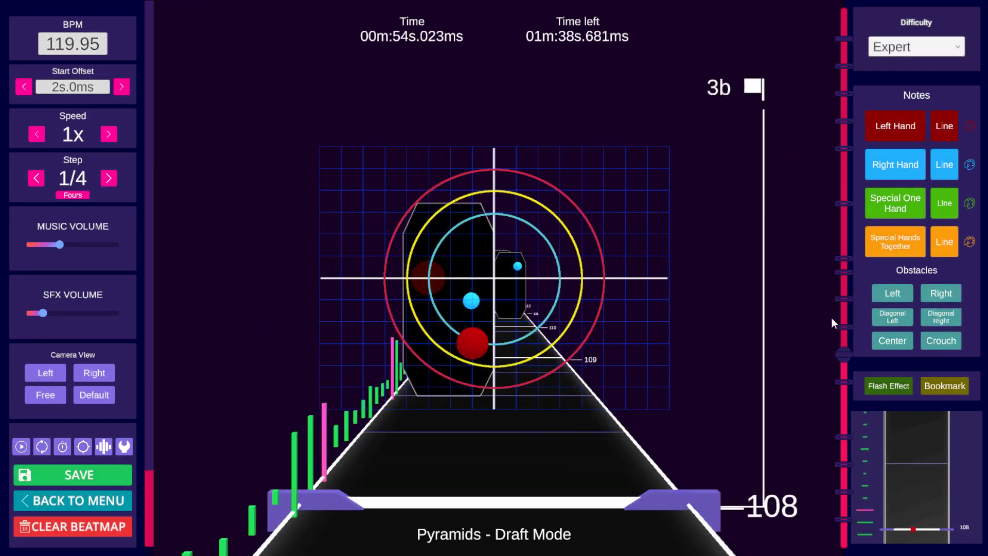
Step: Jump to the '3 repeat' bookmark and paste the copied notes near beat 126
left_click(842, 328)
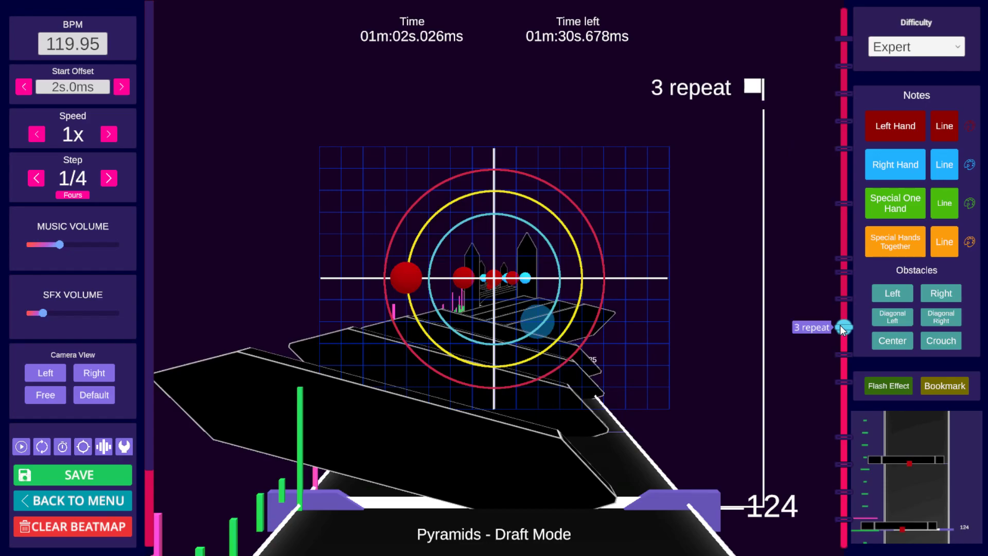
key("space")
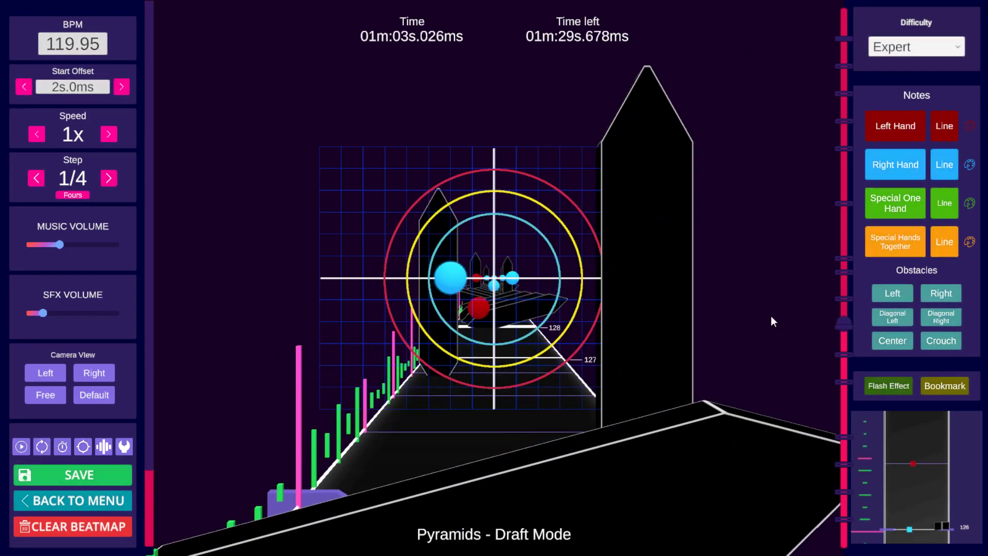
key("ctrl+v")
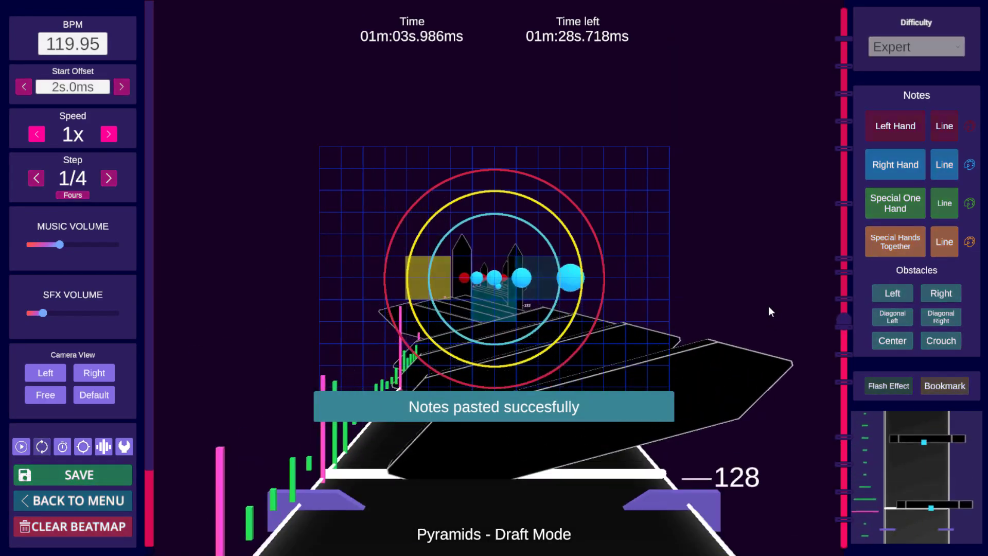
Step: Paste the copied notes at successive repeats from beat 130 through beat 138
key("space")
scroll(806, 295, "down", 1)
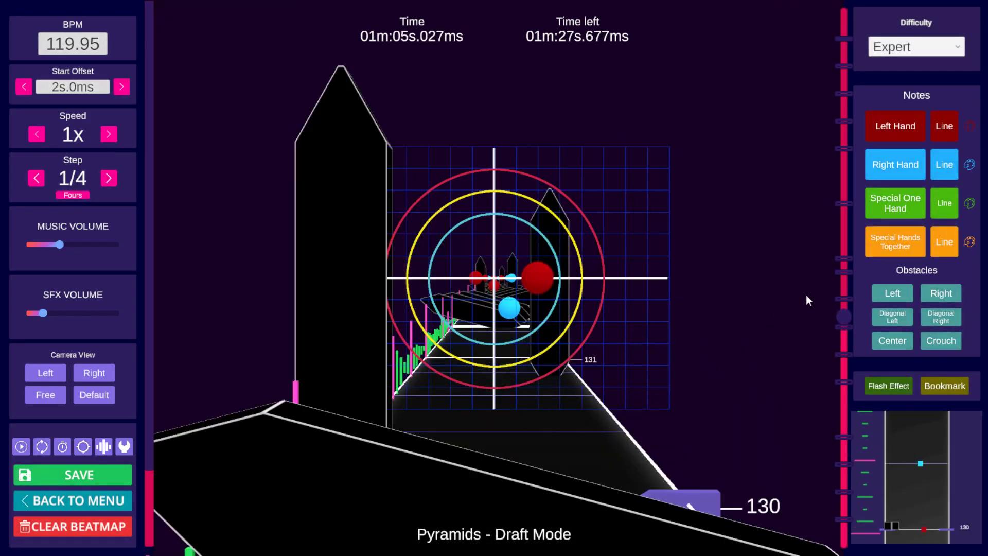
key("ctrl+v")
key("space")
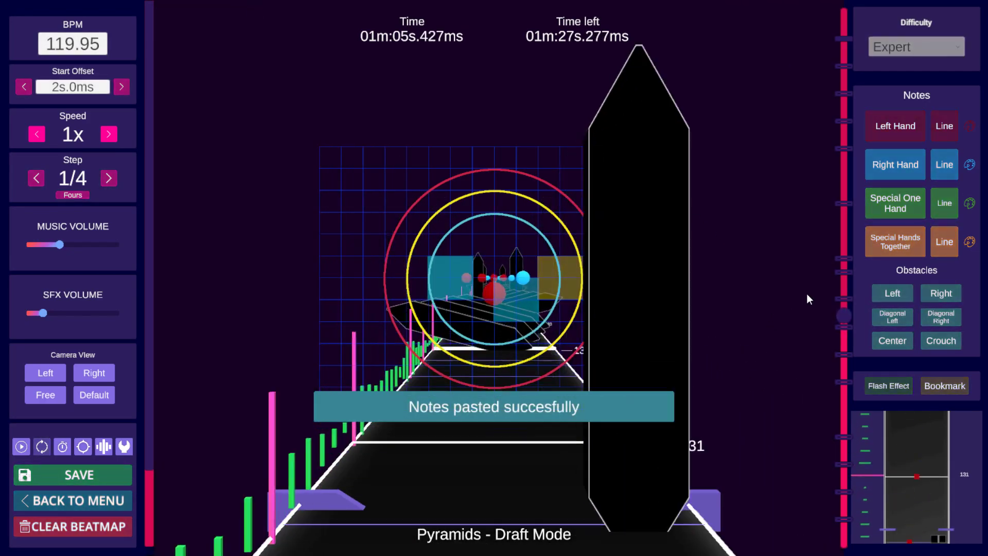
key("space")
key("ctrl")
key("ctrl+v")
key("space")
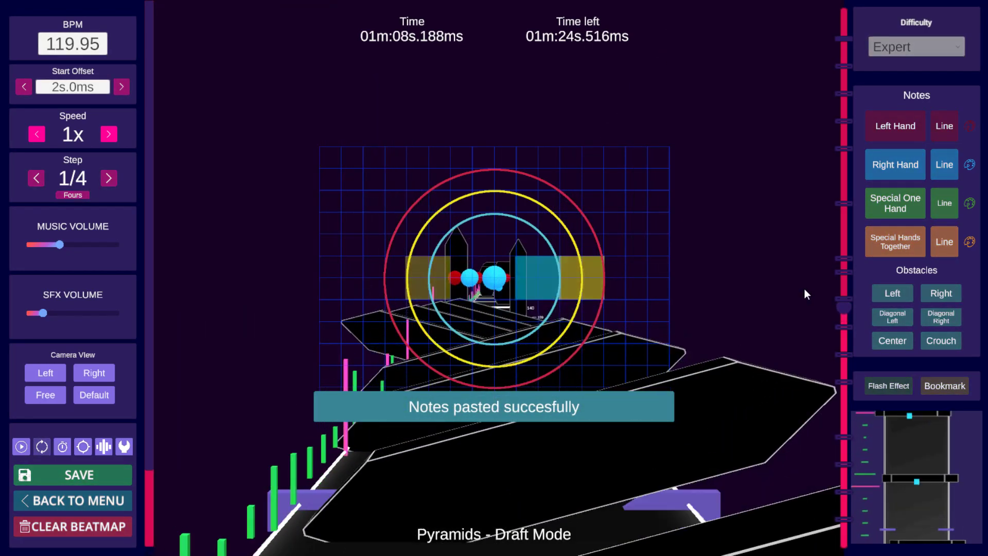
key("space")
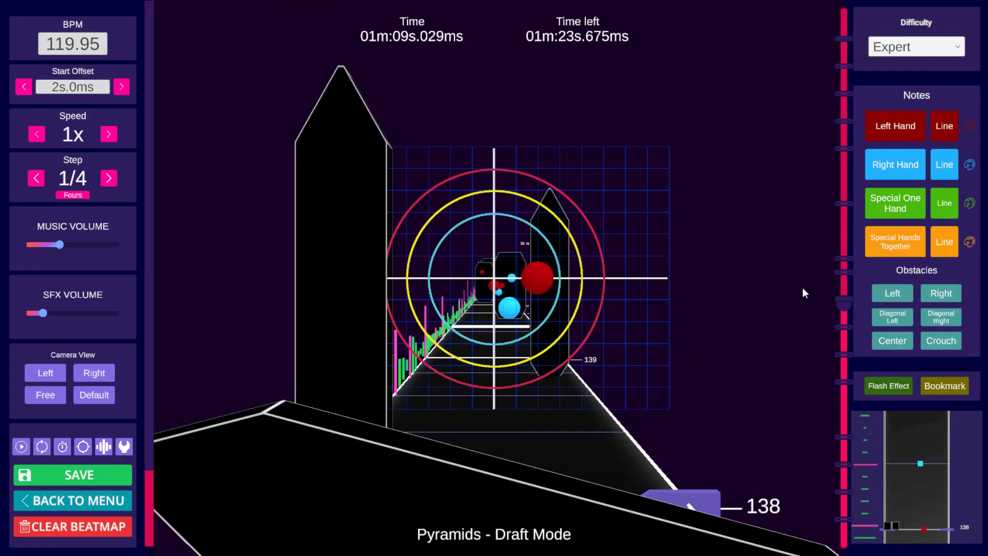
key("space")
Step: Jump to the bookmark near beat 262, undo a normal paste, and mirror-paste the copied notes instead
key("space")
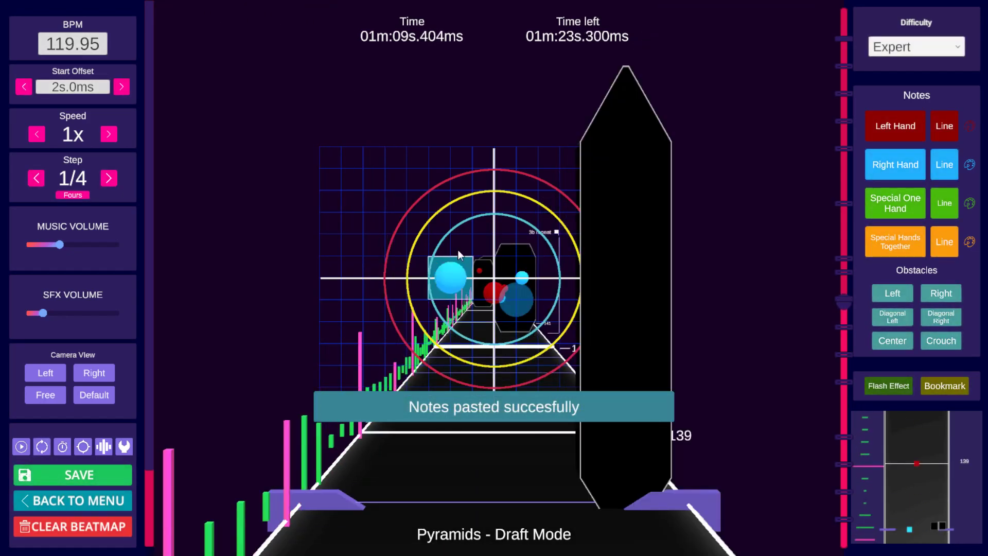
scroll(854, 259, "down", 5)
key("space")
key("space")
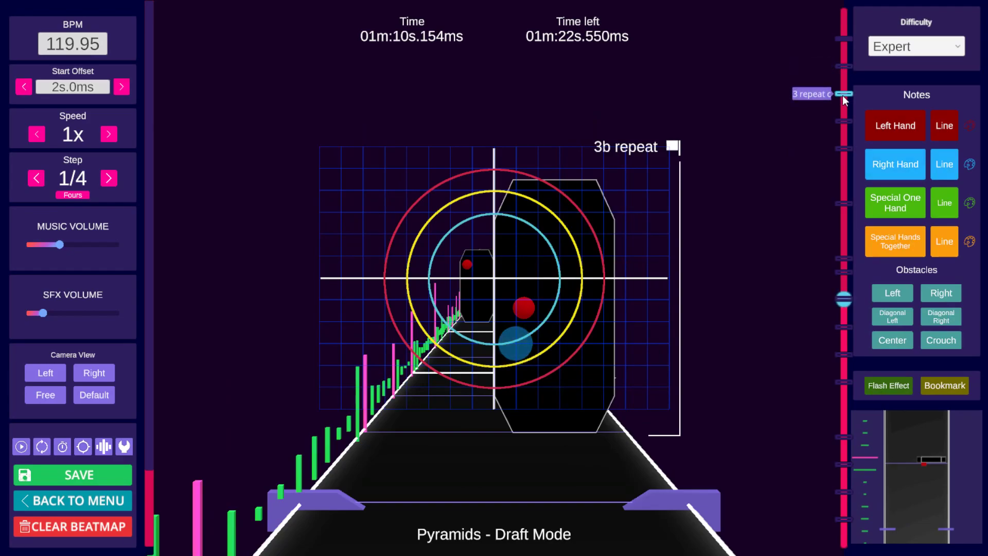
left_click(844, 95)
key("space")
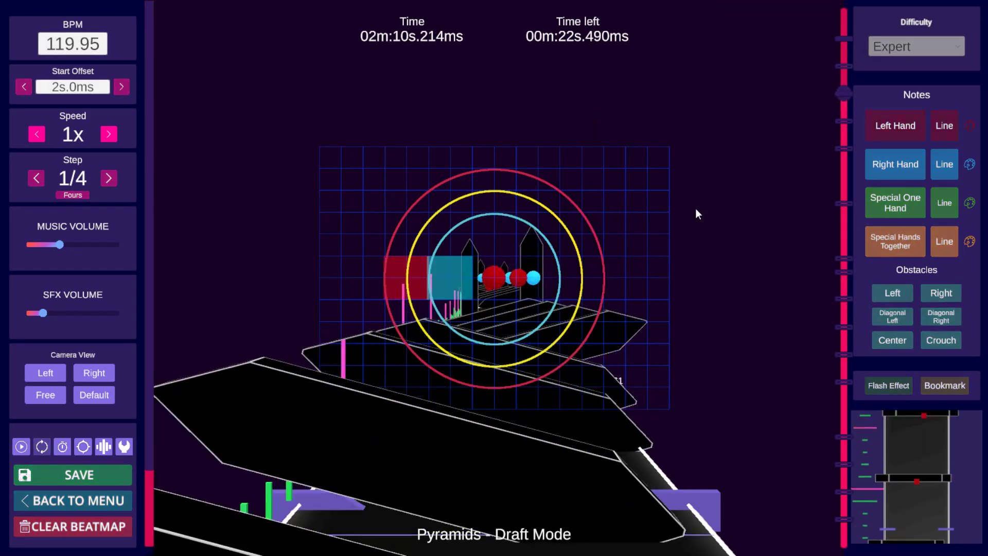
key("space")
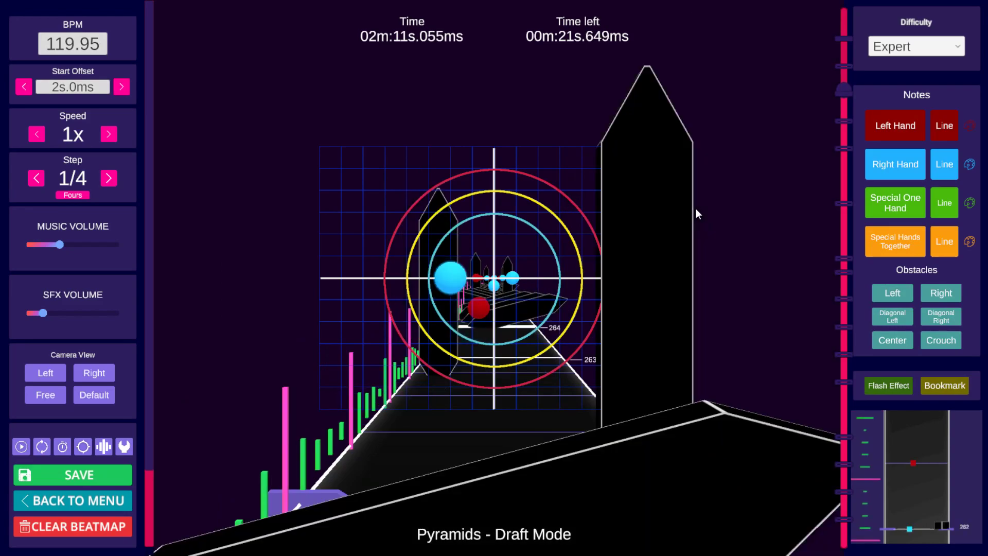
key("ctrl+v")
key("ctrl+z")
key("alt+v")
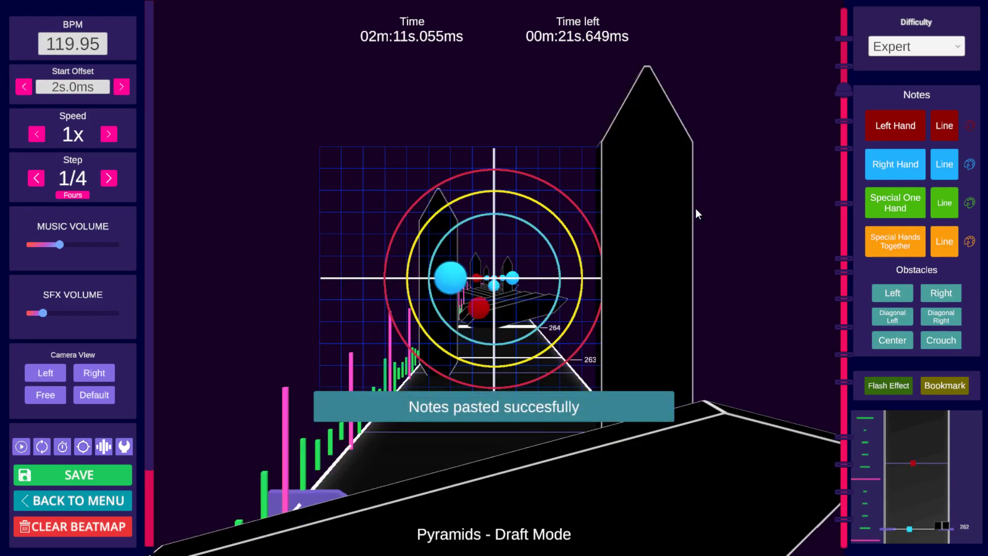
Step: Mirror-paste the copied notes at the bookmark, then play ahead and paste them normally near beat 266
key("alt+v")
key("space")
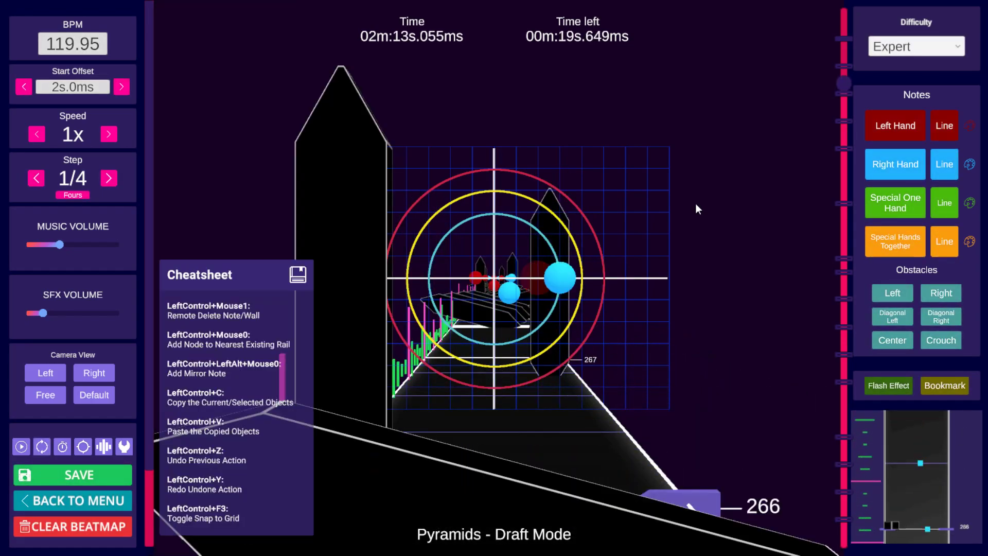
key("ctrl+v")
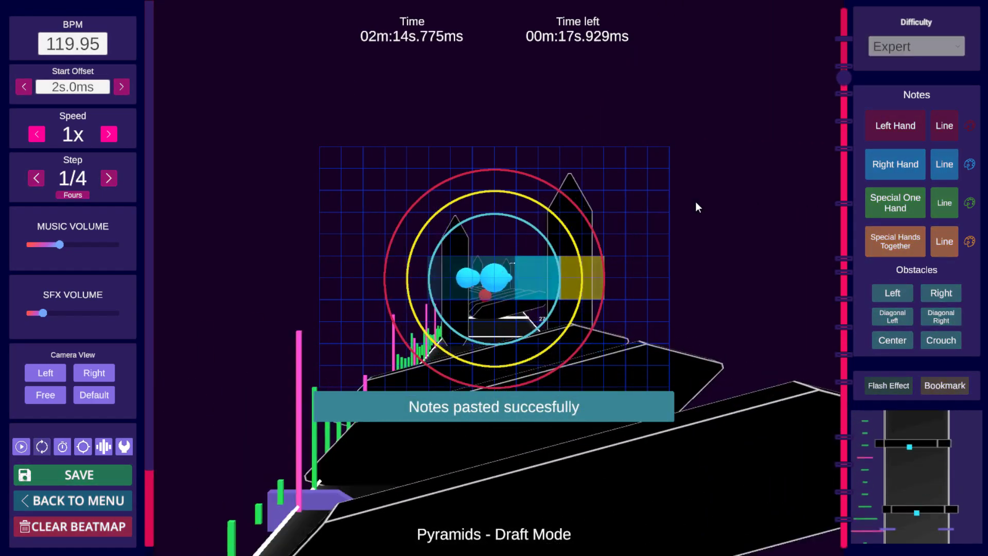
key("space")
scroll(696, 203, "down", 4)
key("space")
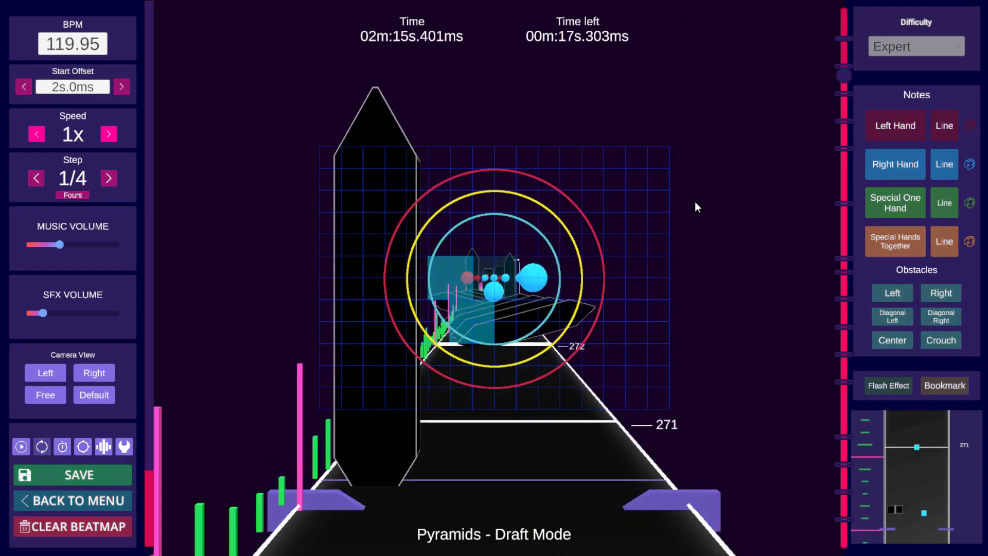
key("space")
scroll(694, 203, "down", 3)
Step: Paste the copied notes again at the following repeats near beats 272 and 274
key("ctrl+v")
key("space")
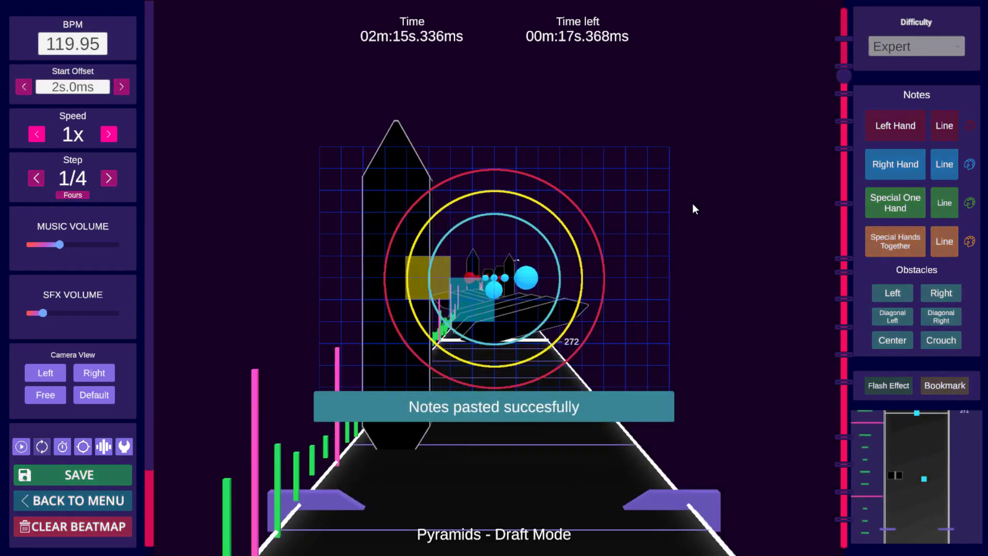
key("space")
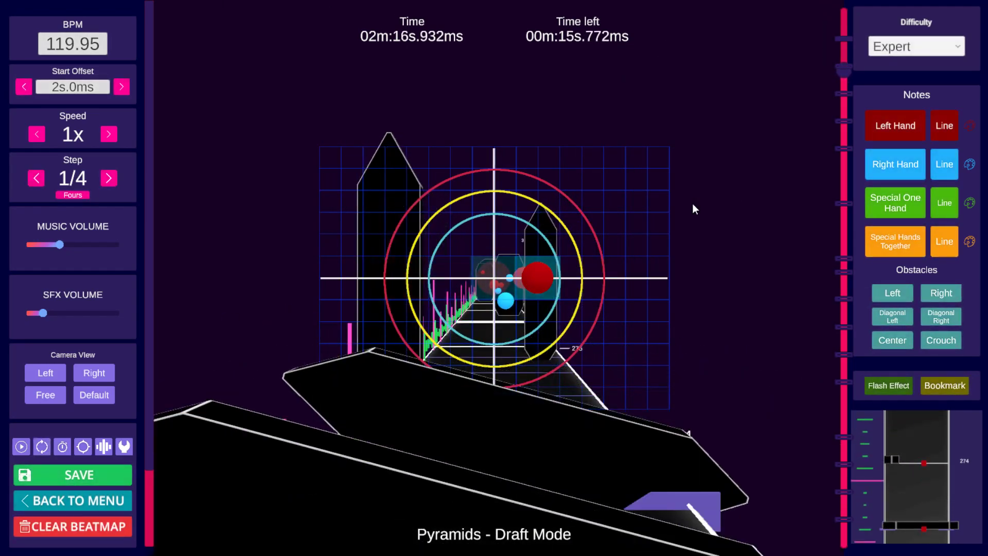
scroll(693, 204, "up", 2)
scroll(692, 206, "down", 1)
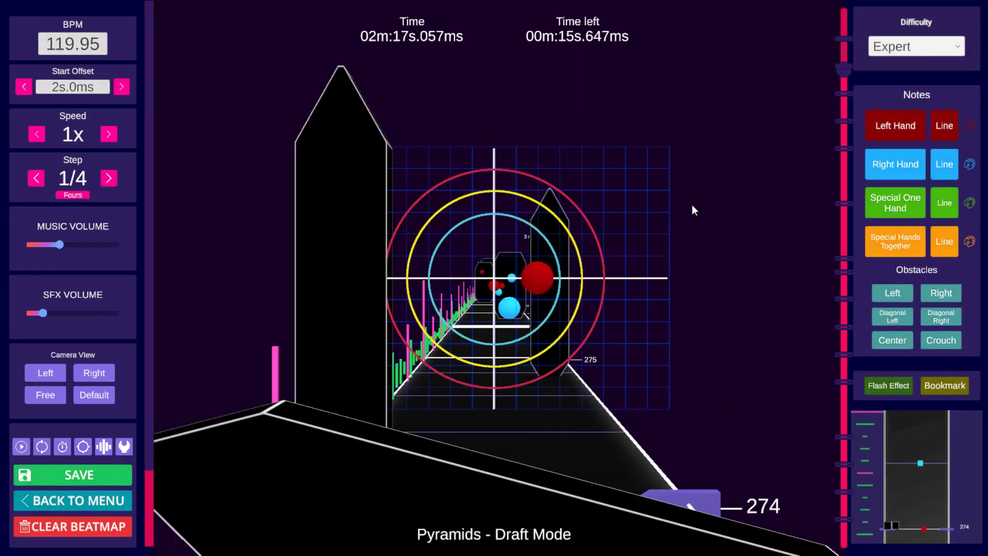
key("ctrl+v")
key("space")
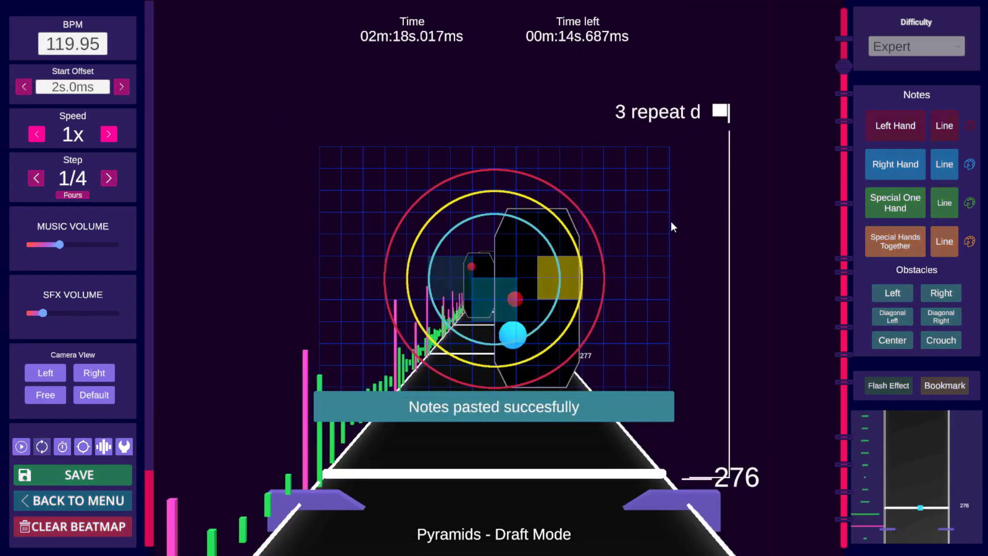
Step: Play and step through beats 274 to 280 to review the pasted notes near the '3 repeat d' bookmark
key("space")
scroll(669, 227, "down", 6)
scroll(670, 229, "up", 4)
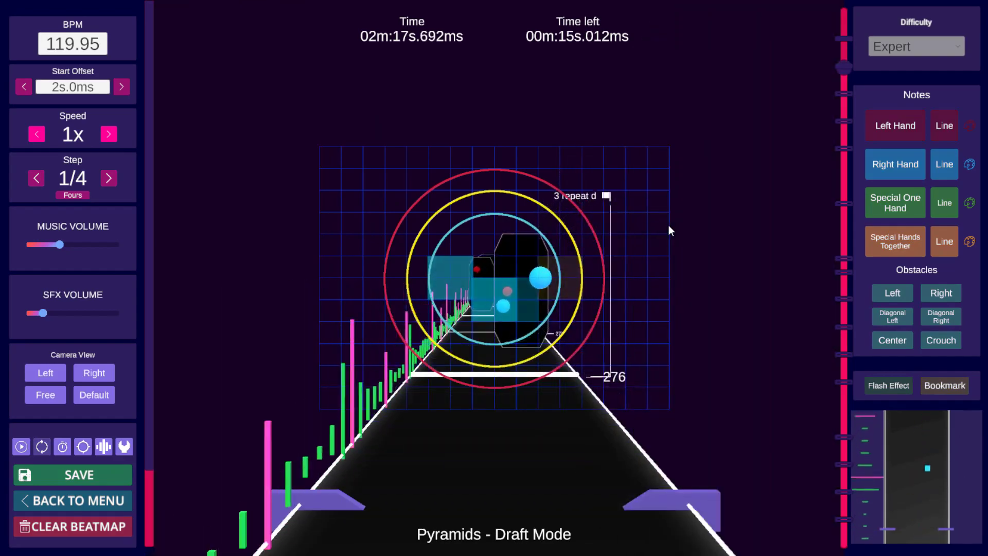
scroll(668, 224, "down", 3)
scroll(668, 225, "up", 2)
scroll(607, 241, "down", 1)
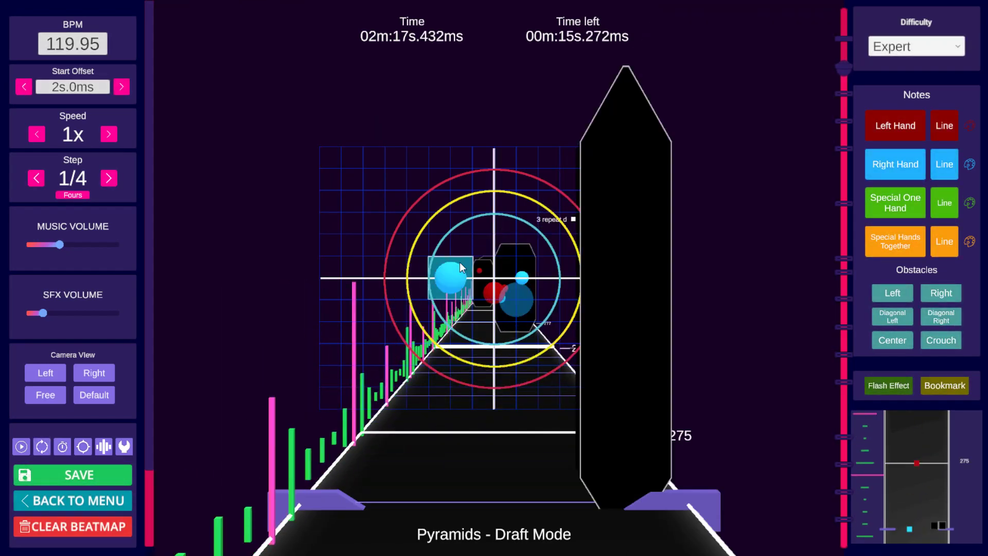
key("space")
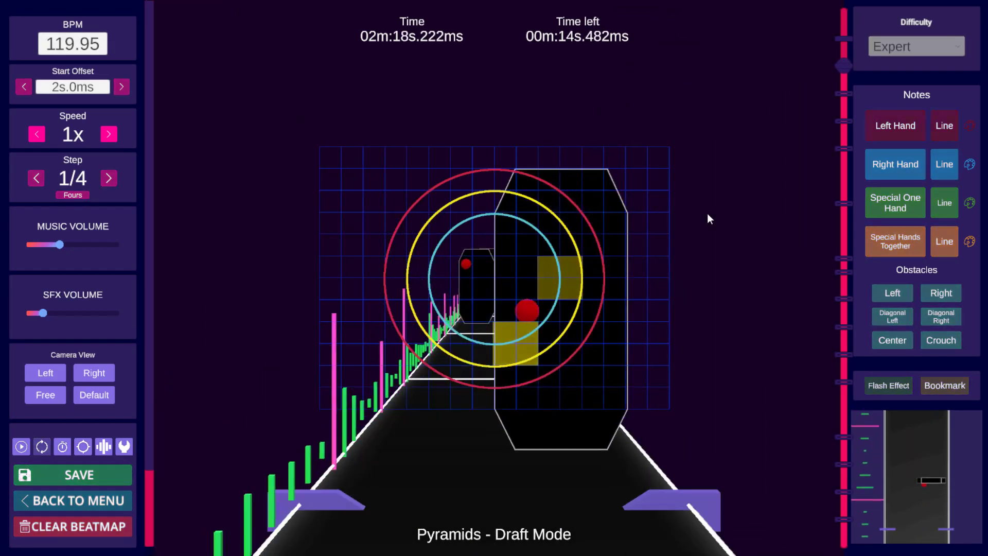
key("space")
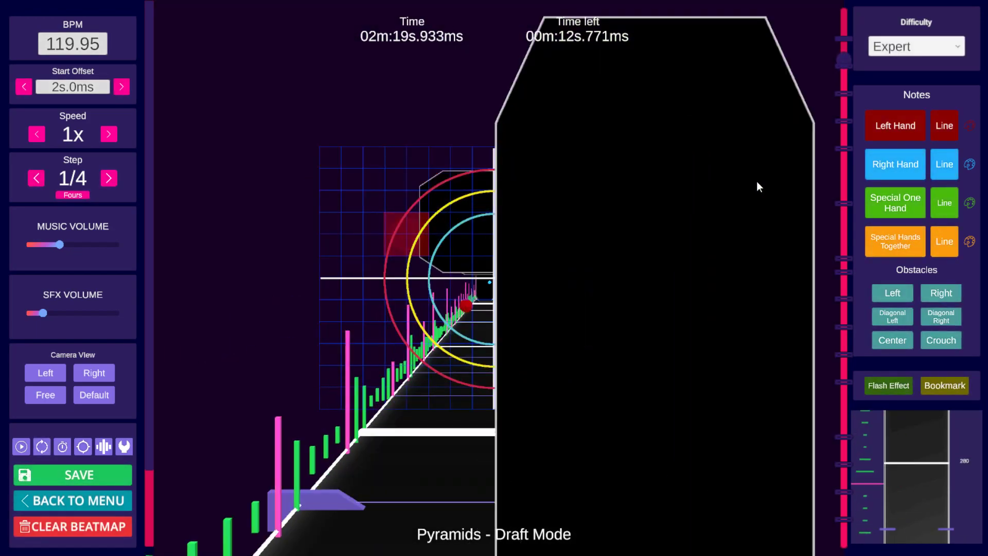
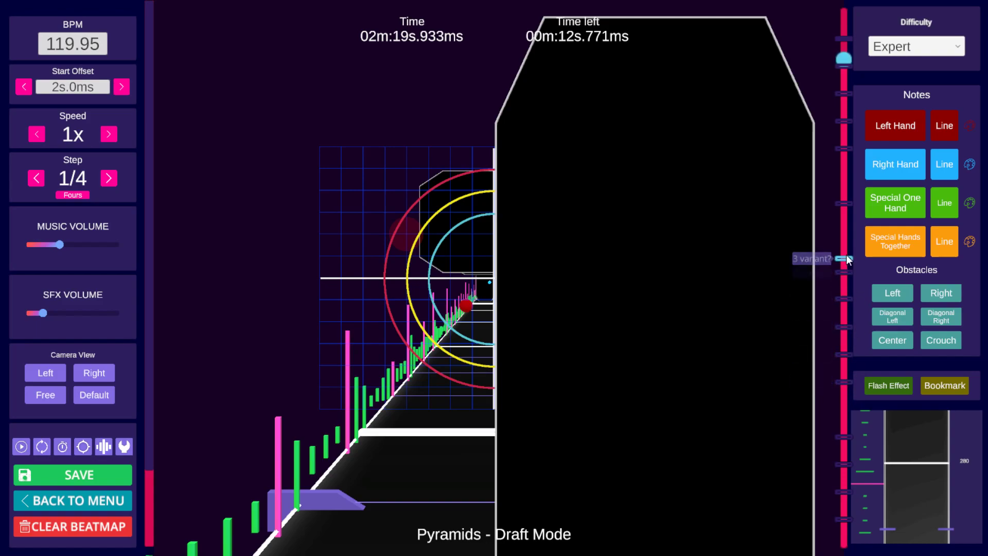
Step: Jump through the bookmarks to the '4' bookmark, move to beat 160, and save the beatmap
left_click(845, 204)
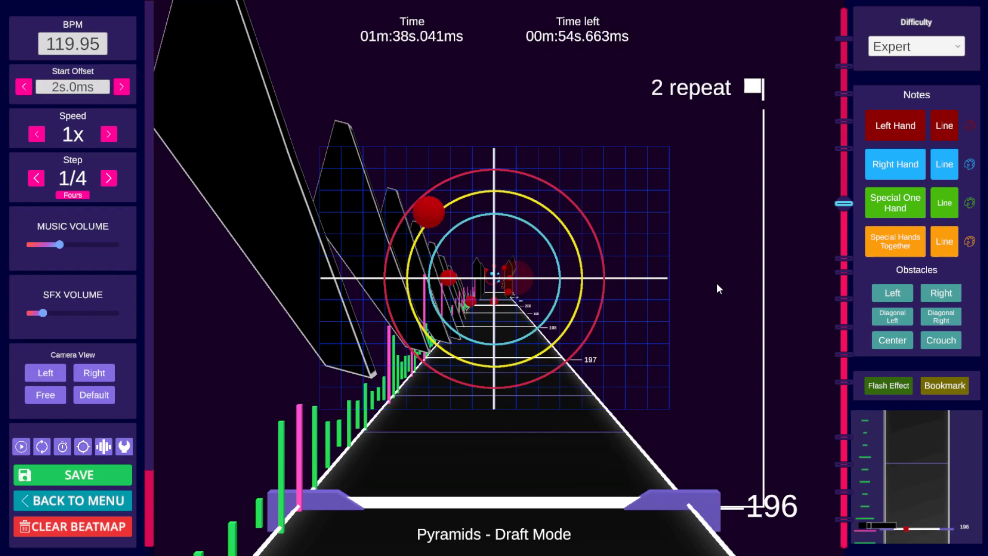
left_click(533, 287)
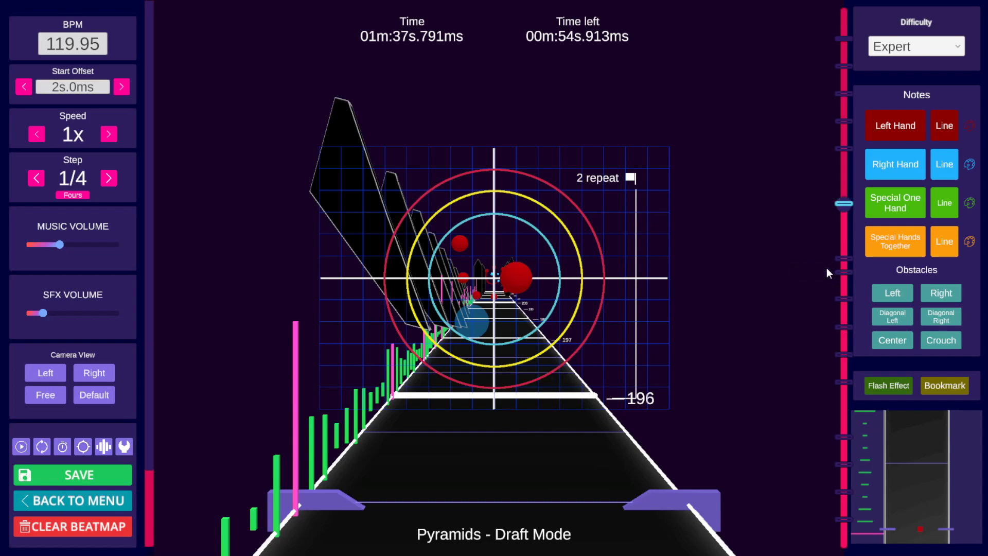
scroll(771, 283, "up", 2)
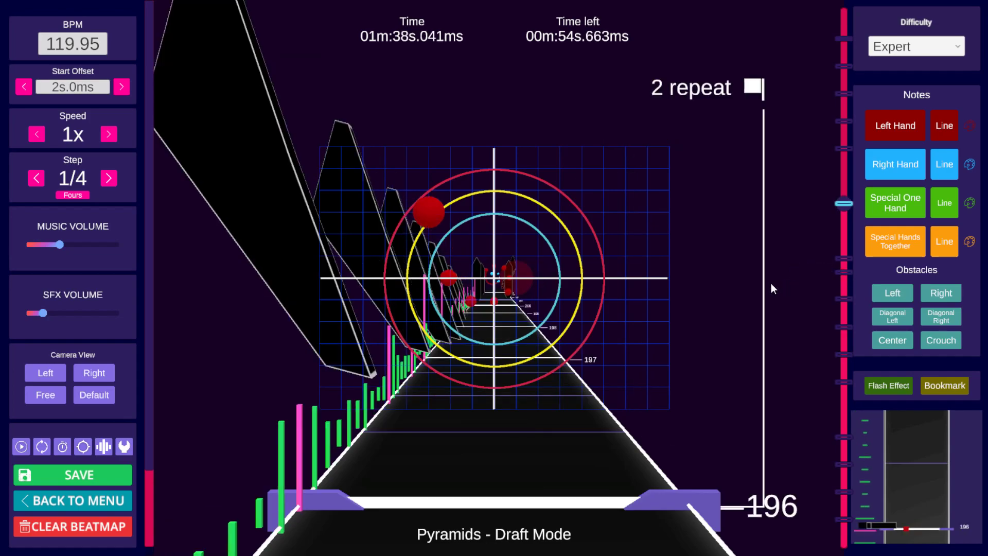
scroll(769, 289, "up", 2)
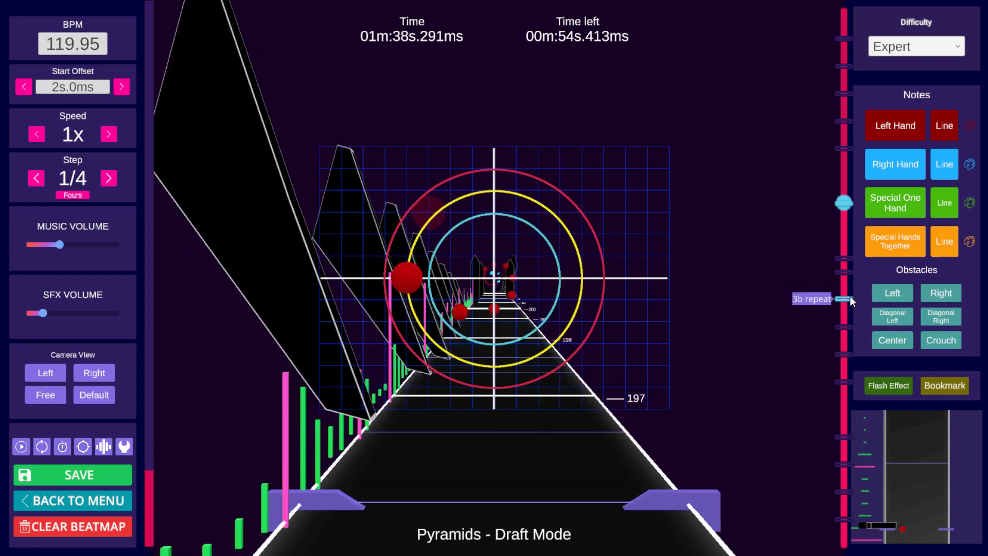
scroll(850, 294, "down", 2)
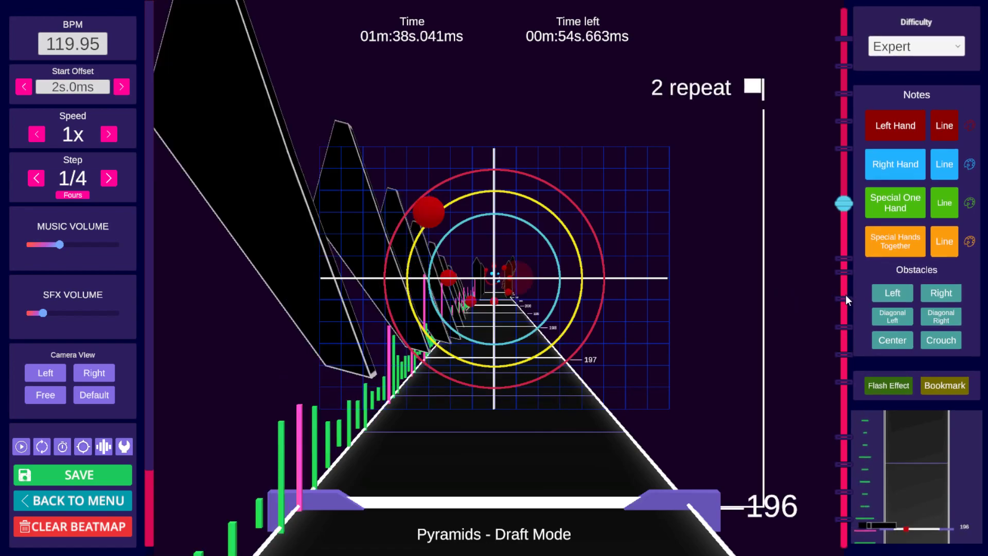
left_click(844, 272)
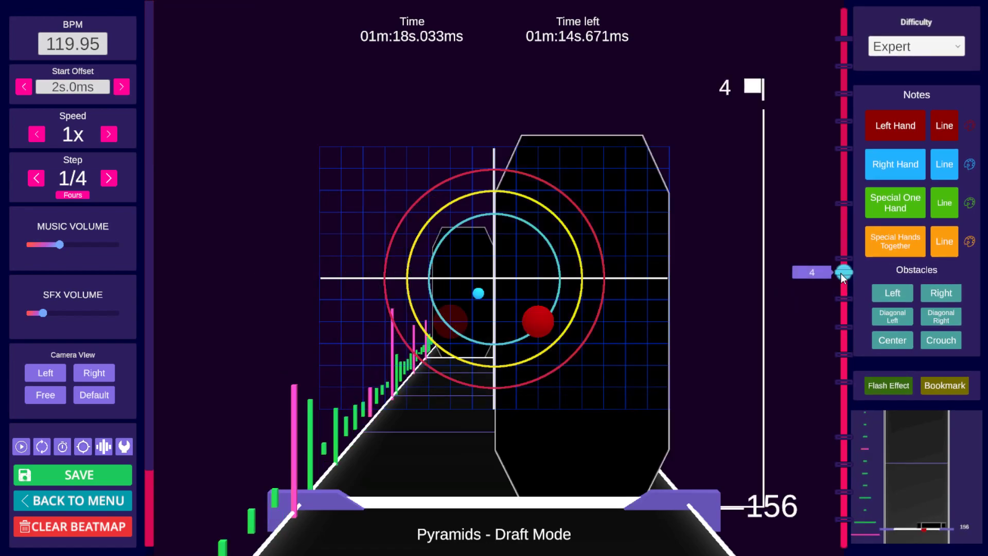
scroll(721, 298, "up", 9)
scroll(719, 298, "up", 7)
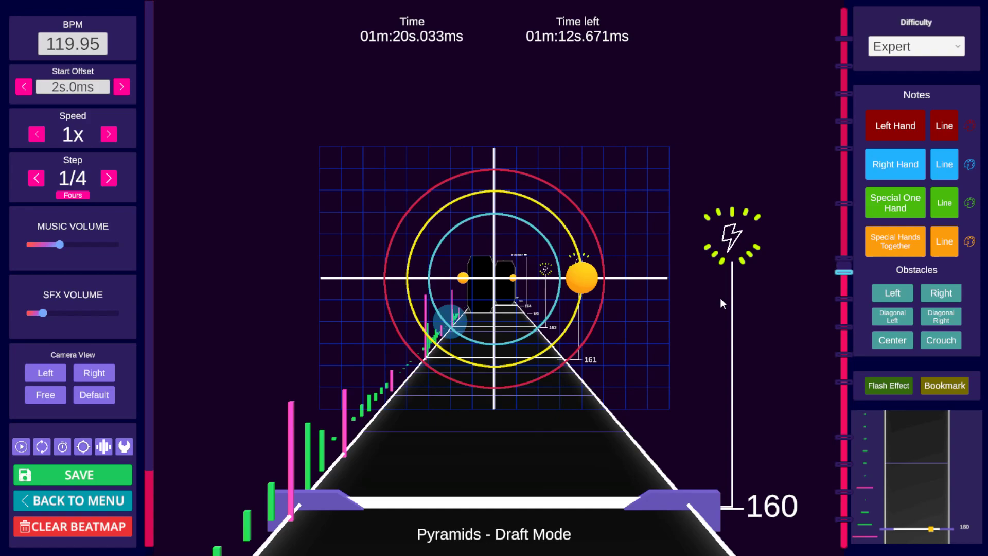
key("ctrl+s")
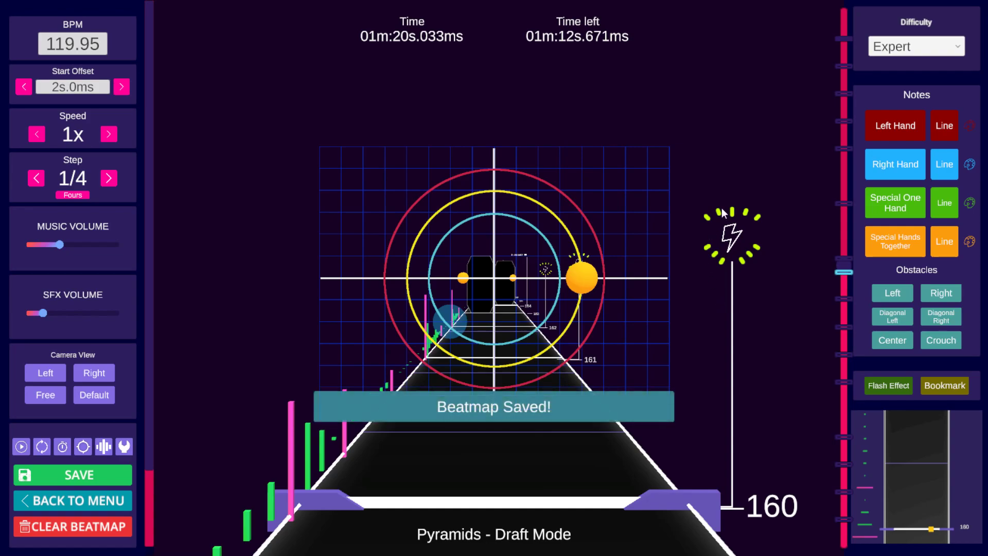
Step: Play and step around beat 160 to review the notes and flash effect there
key("space")
key("space")
scroll(723, 205, "down", 12)
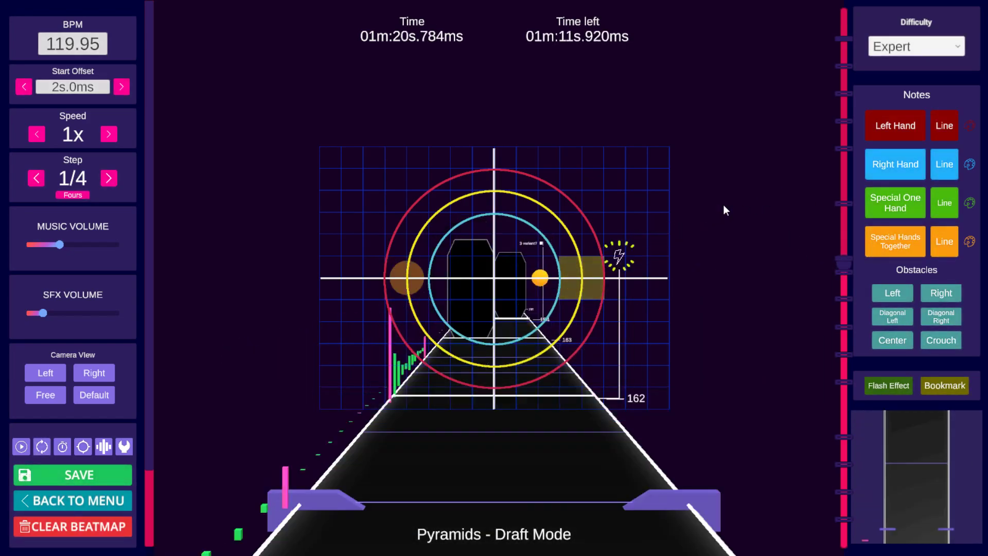
key("space")
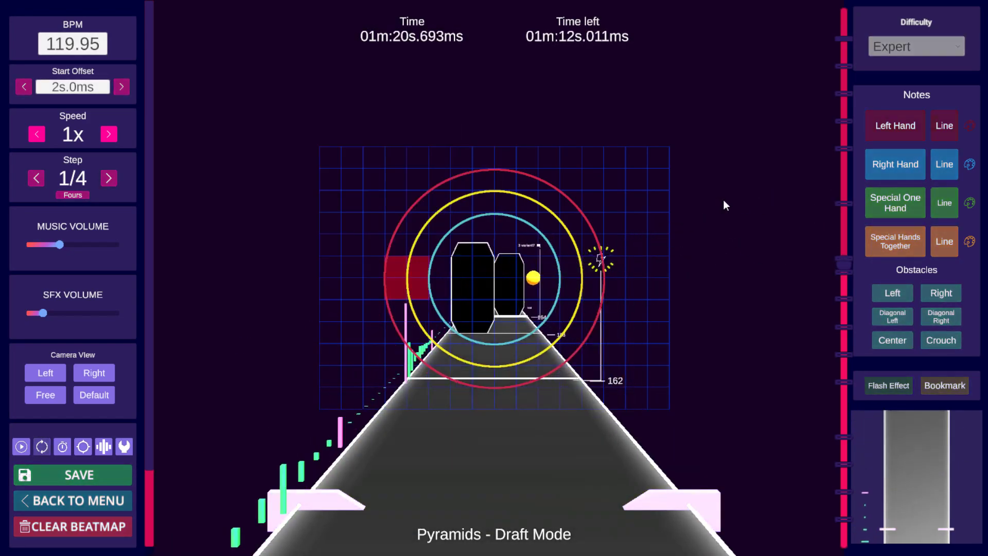
key("space")
scroll(725, 202, "down", 10)
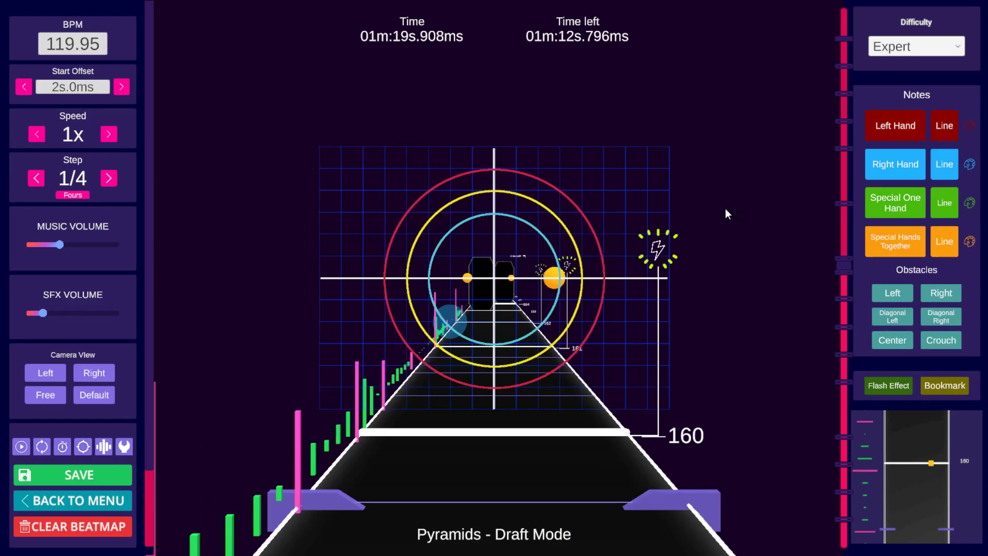
scroll(695, 220, "up", 1)
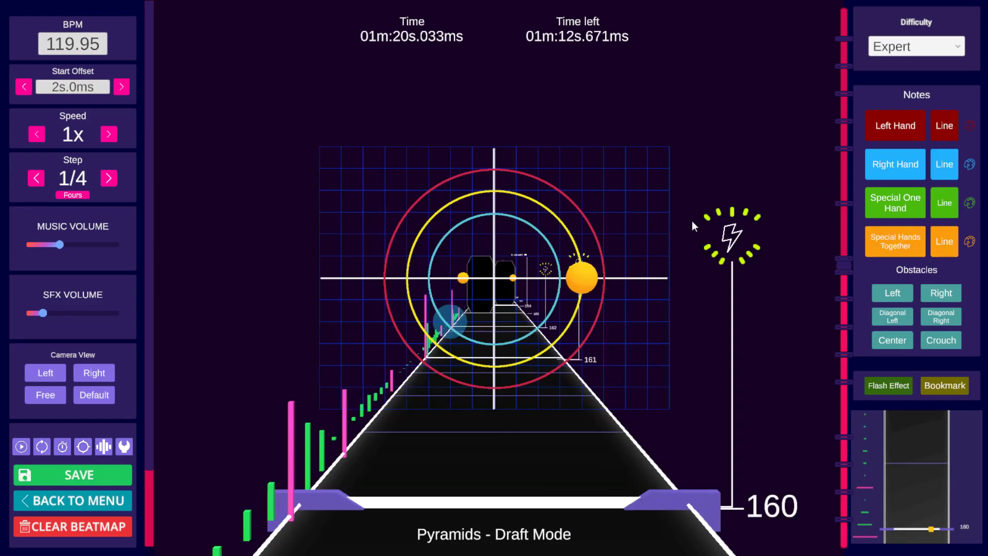
Step: Set the step to 1/64 and place a right-hand note above the centre at beat 160
left_click(113, 180)
left_click(113, 180)
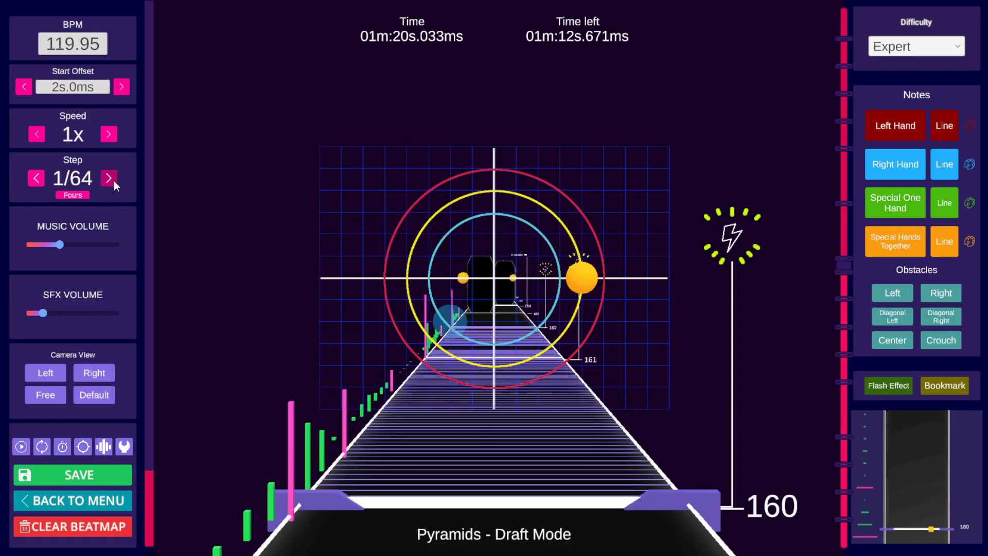
left_click(498, 229)
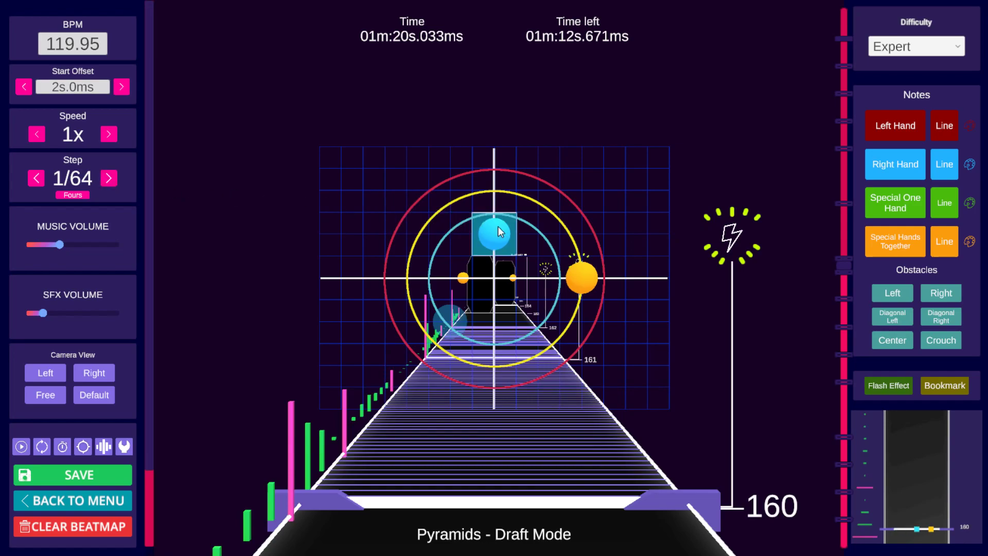
scroll(499, 226, "up", 1)
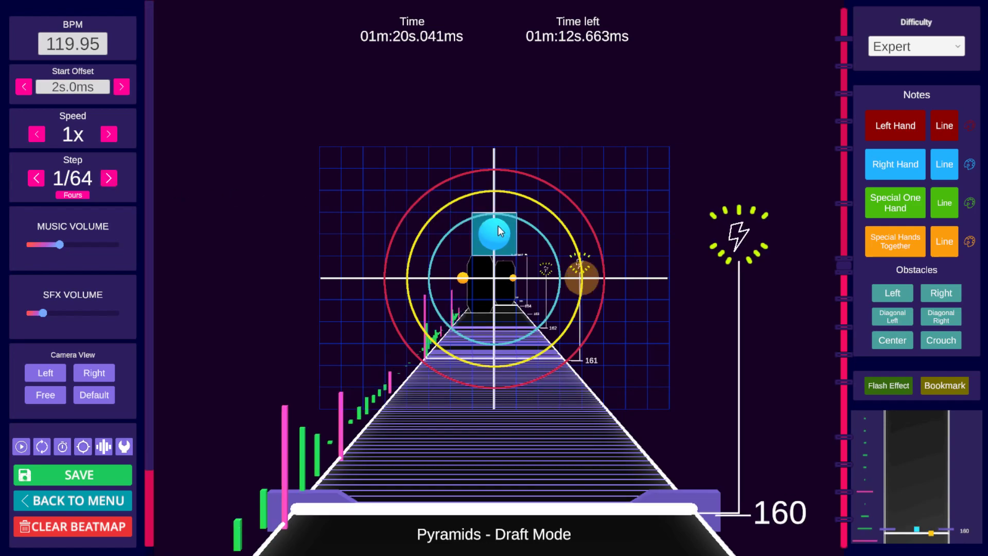
Step: Add a right wall and a left wall at beat 160
left_click(929, 298)
left_click_drag(626, 309, 727, 304, "alt")
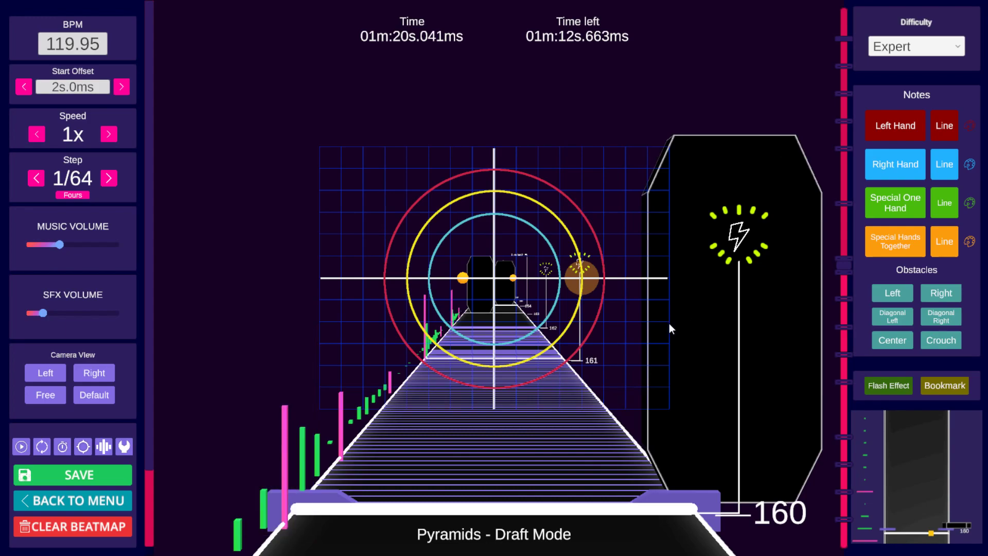
scroll(669, 325, "up", 1)
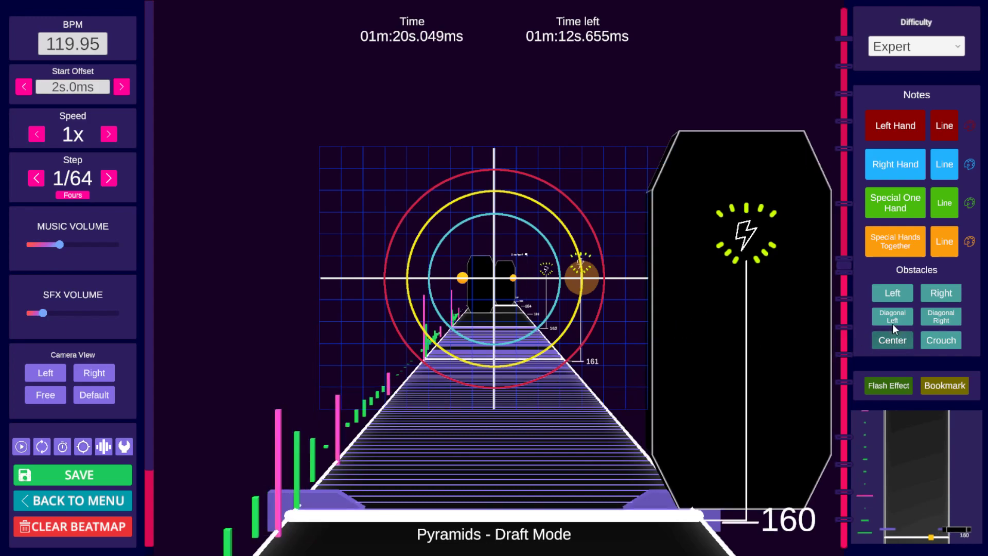
left_click(891, 299)
left_click_drag(440, 307, 309, 314, "alt")
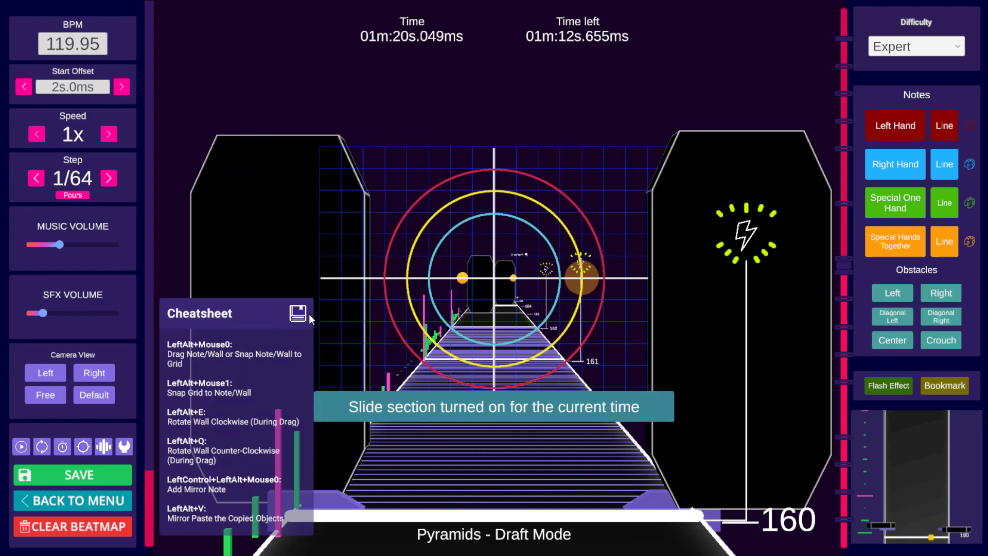
Step: Select the right-hand note near beat 160 and copy it
scroll(464, 307, "down", 1)
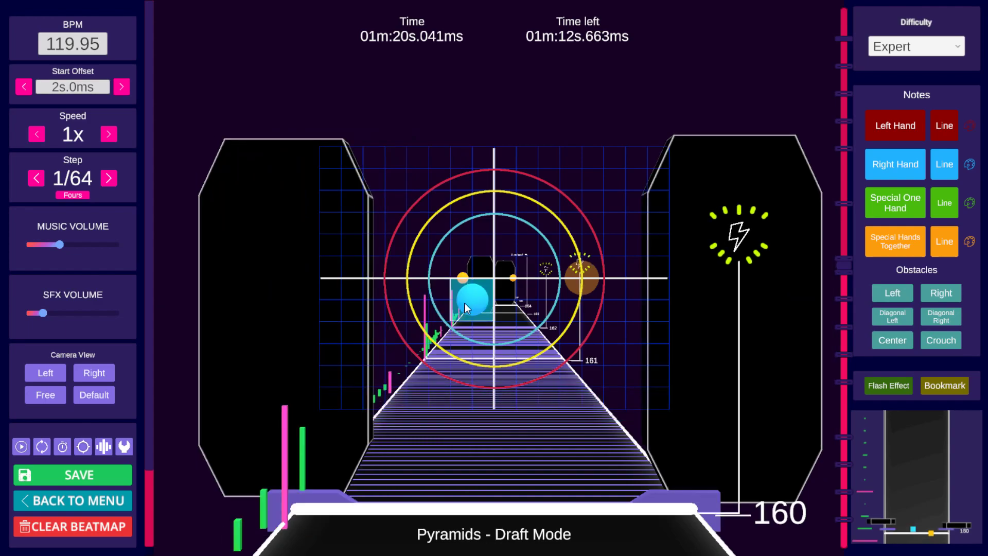
scroll(464, 303, "up", 1)
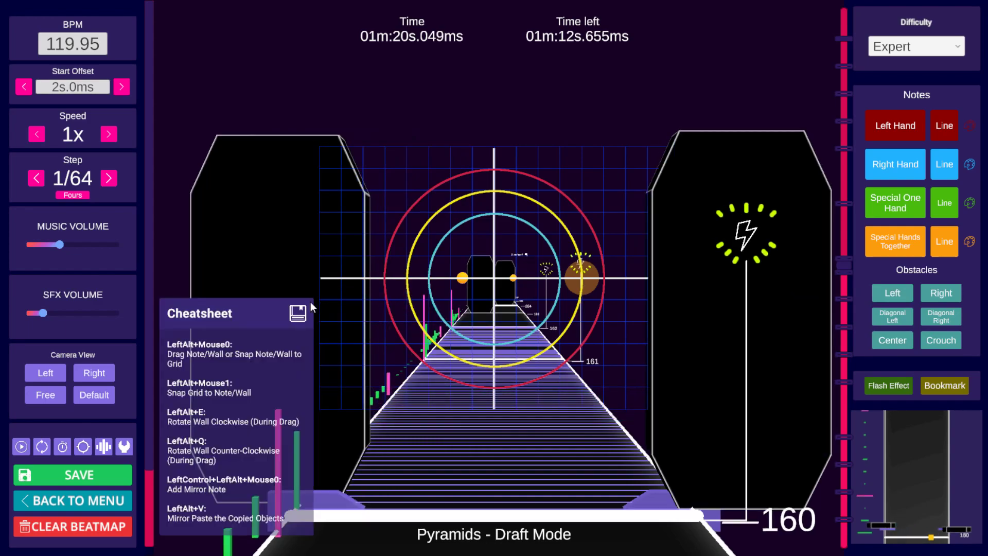
left_click_drag(313, 301, 295, 302, "alt")
scroll(401, 298, "down", 1)
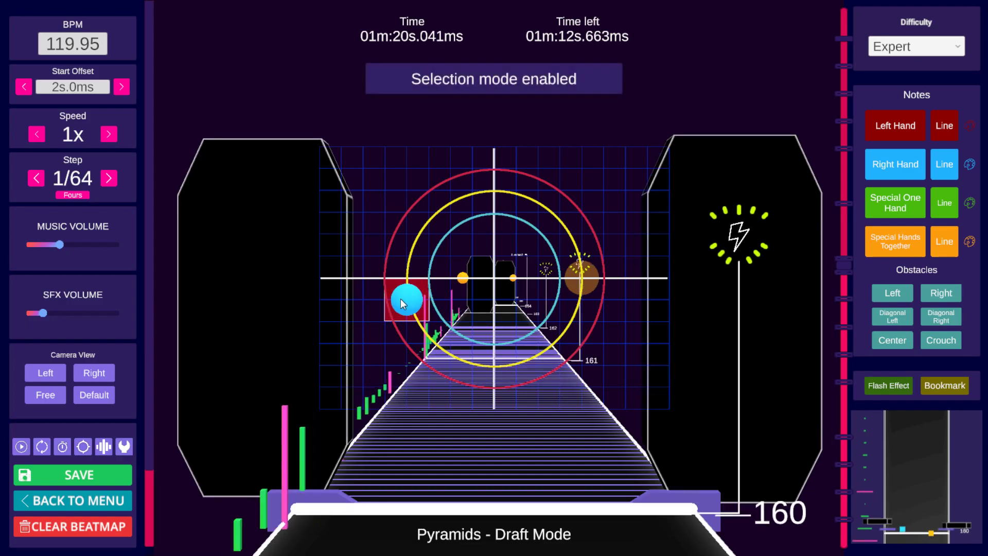
scroll(400, 298, "up", 1, "shift")
key("ctrl+c")
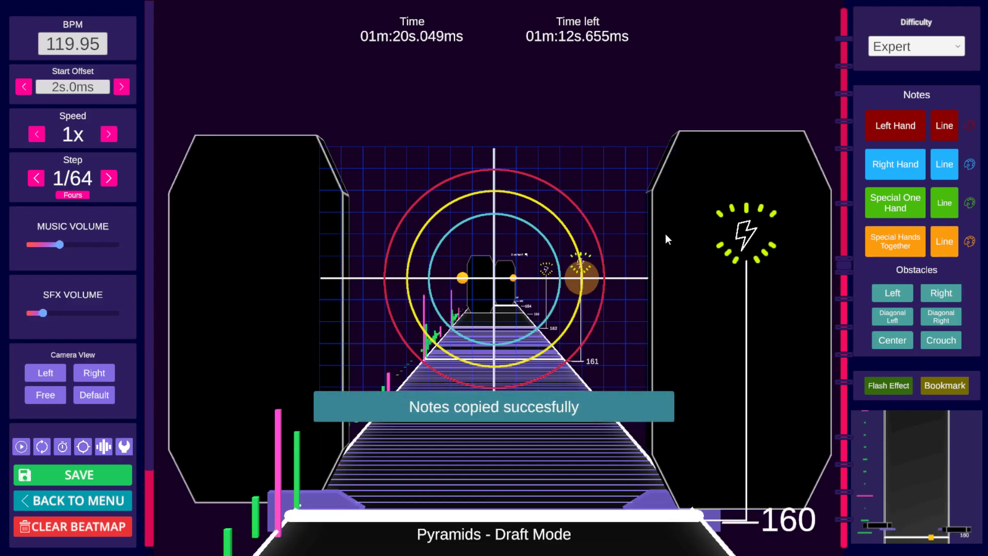
Step: Paste the copied note at the following positions near beats 161 and 162
scroll(626, 208, "up", 8)
scroll(585, 191, "up", 2)
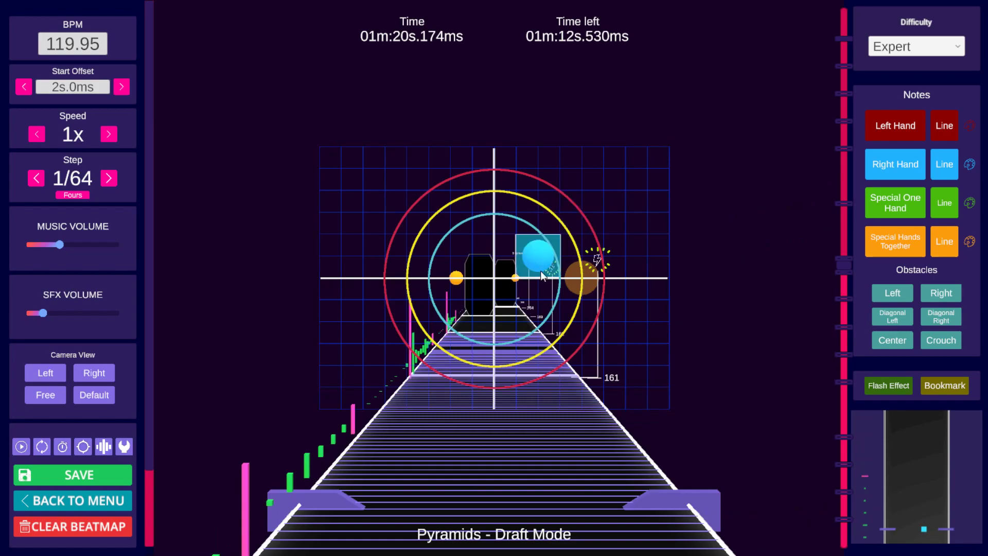
scroll(539, 285, "up", 9)
scroll(538, 286, "up", 4)
scroll(539, 289, "down", 1)
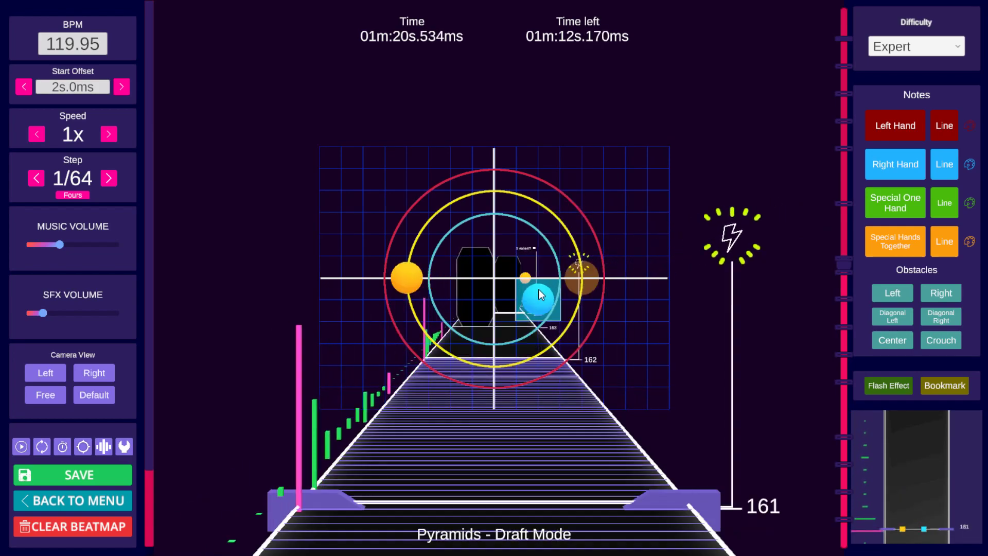
key("ctrl+v")
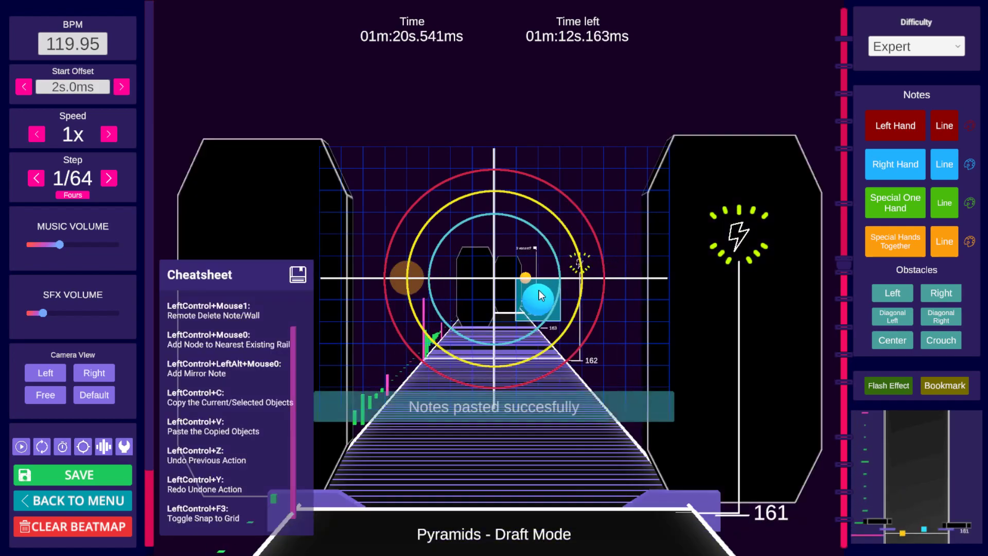
scroll(538, 292, "up", 6)
scroll(538, 293, "up", 8)
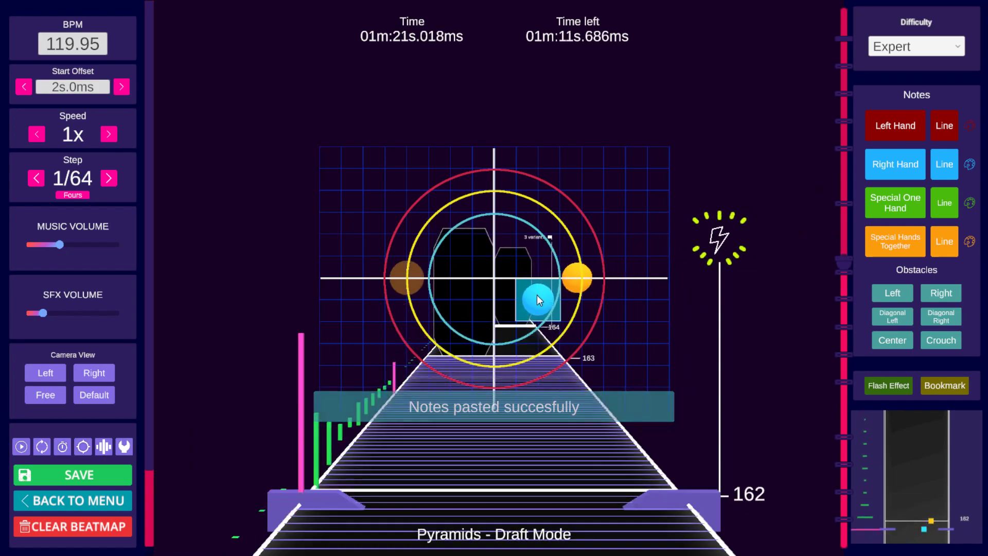
key("ctrl+v")
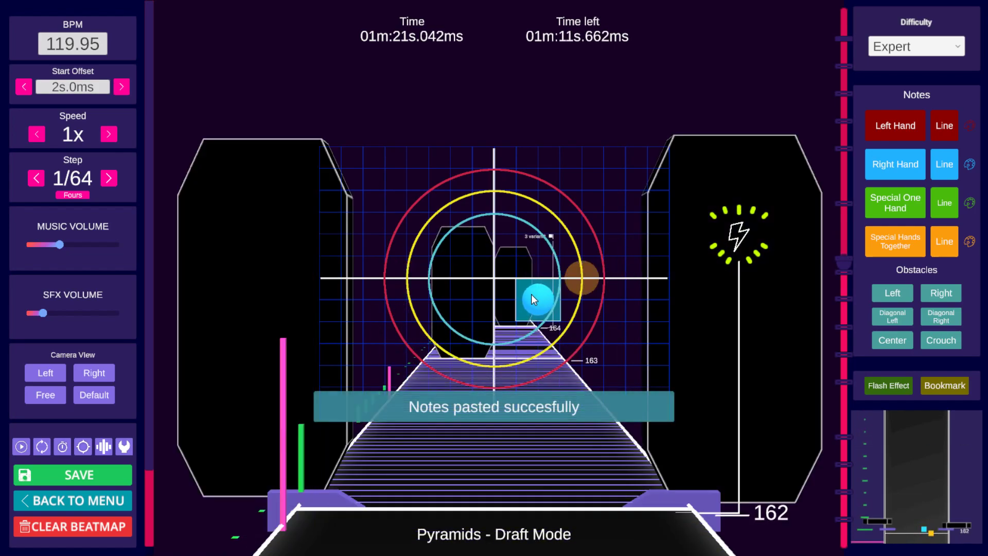
Step: Set the step back to 1/4 and play from beat 158 to review the pasted notes
scroll(531, 294, "down", 8)
scroll(533, 300, "down", 2)
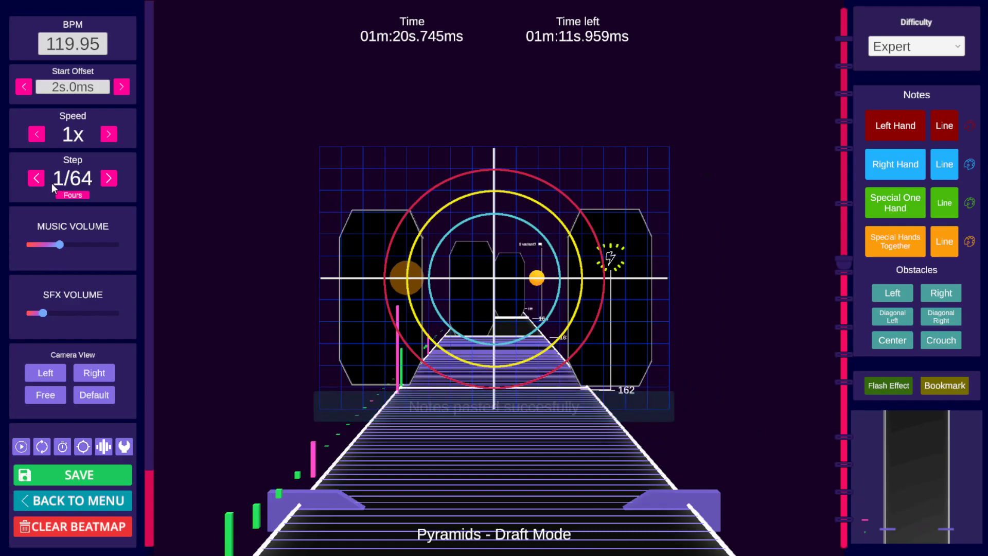
left_click(36, 178)
left_click(36, 178)
left_click(36, 178)
left_click(36, 178)
scroll(563, 217, "down", 4)
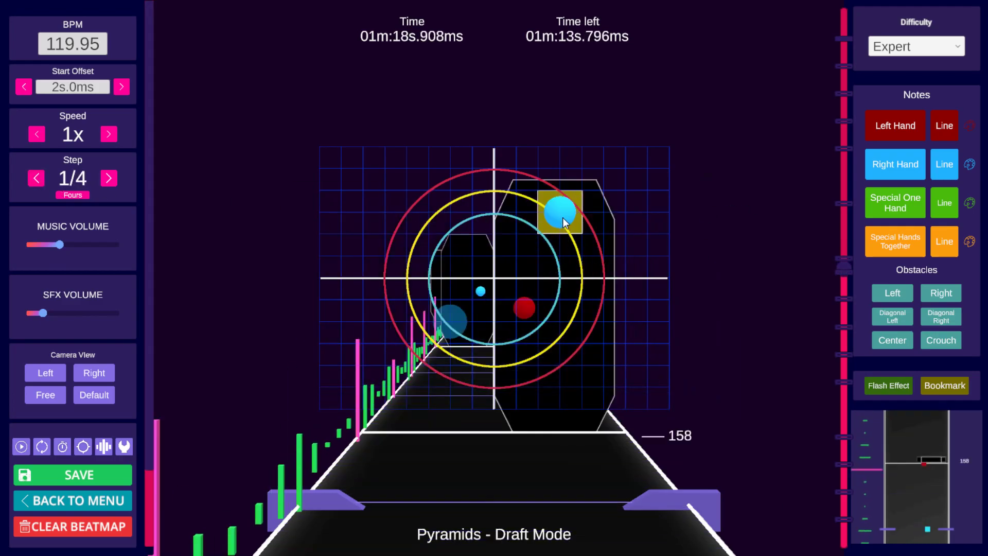
scroll(563, 218, "up", 2)
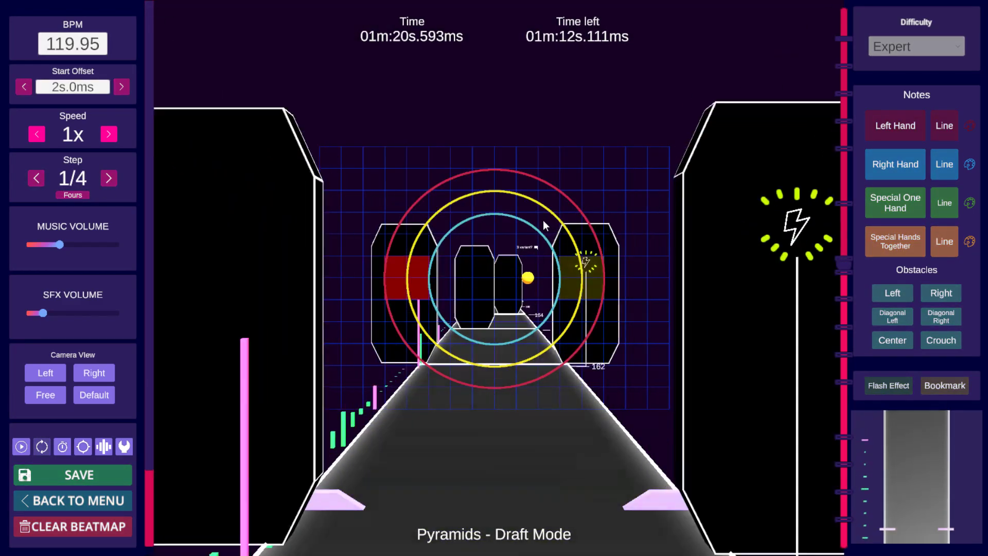
key("space")
Step: Select the notes around beat 162 and copy them
scroll(541, 223, "down", 4)
scroll(540, 223, "down", 7)
scroll(536, 224, "up", 2)
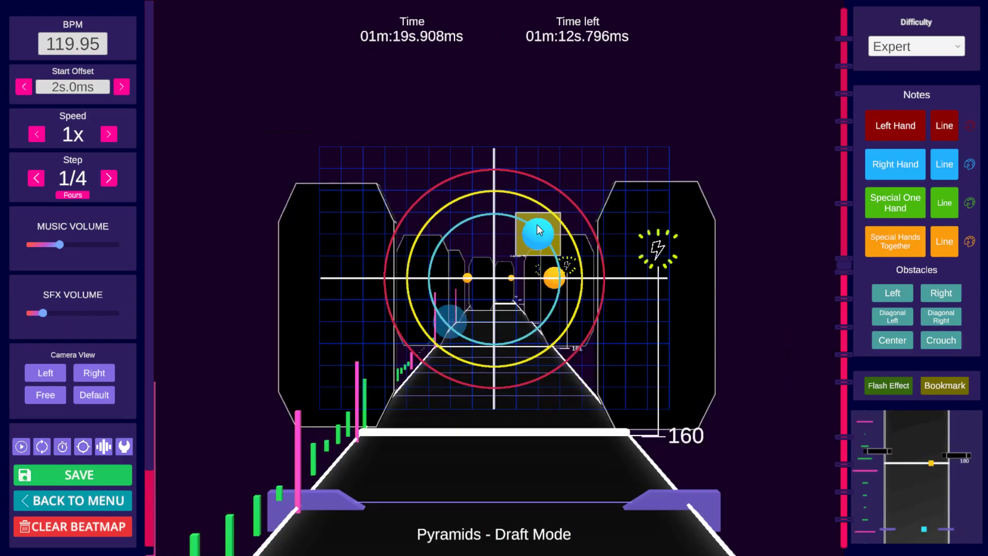
key("shift")
scroll(536, 227, "up", 8)
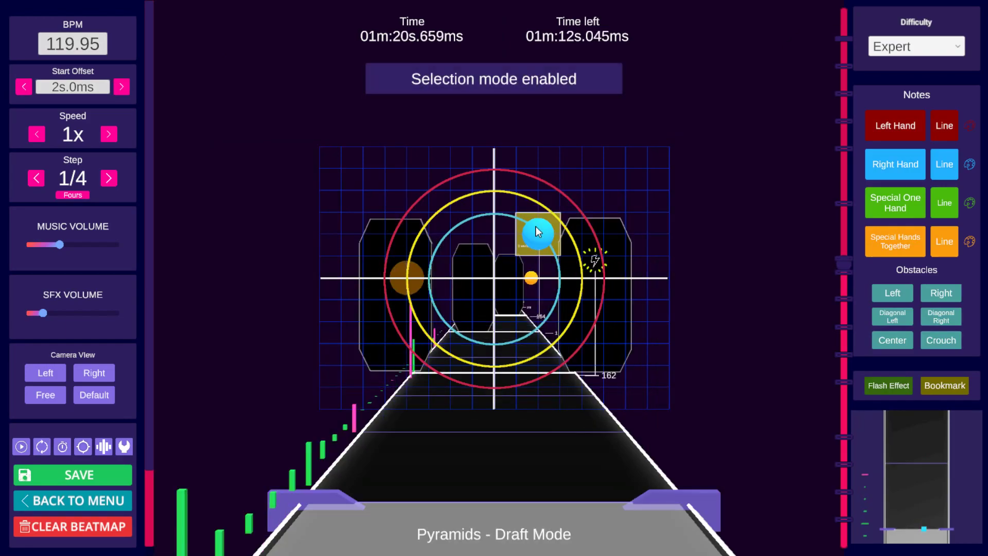
scroll(535, 227, "up", 1)
key("ctrl+c")
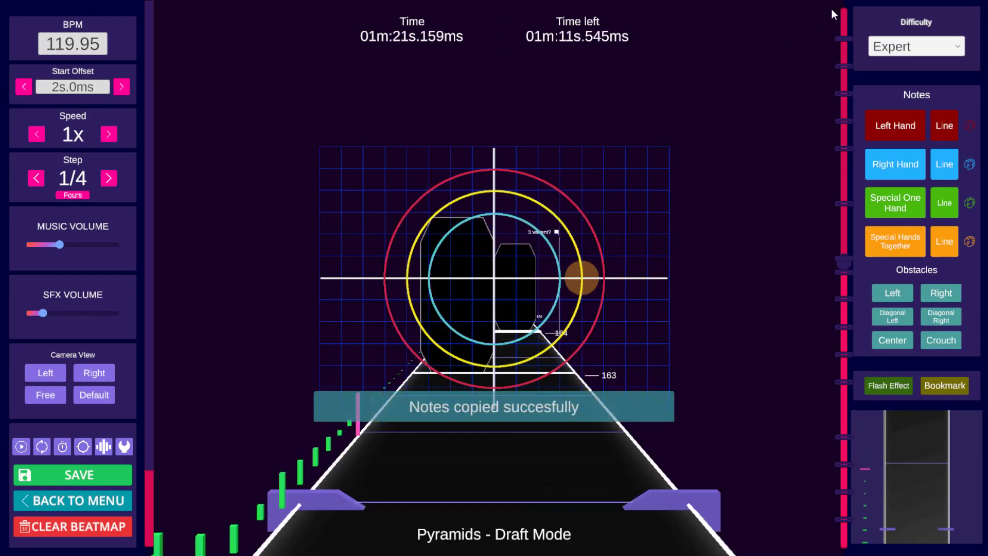
Step: Jump to the last bookmark near beat 293 and play ahead to beat 296
left_click(843, 39)
key("space")
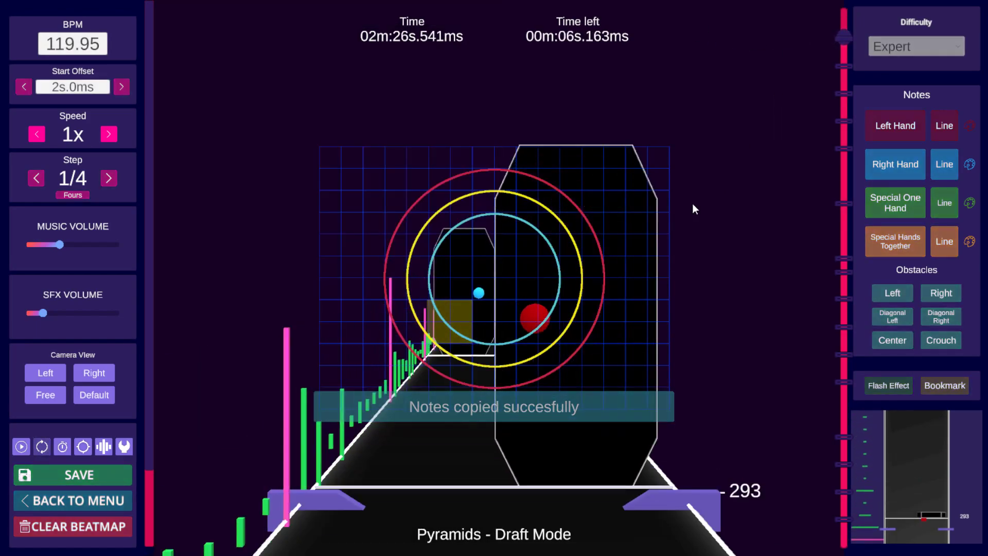
key("space")
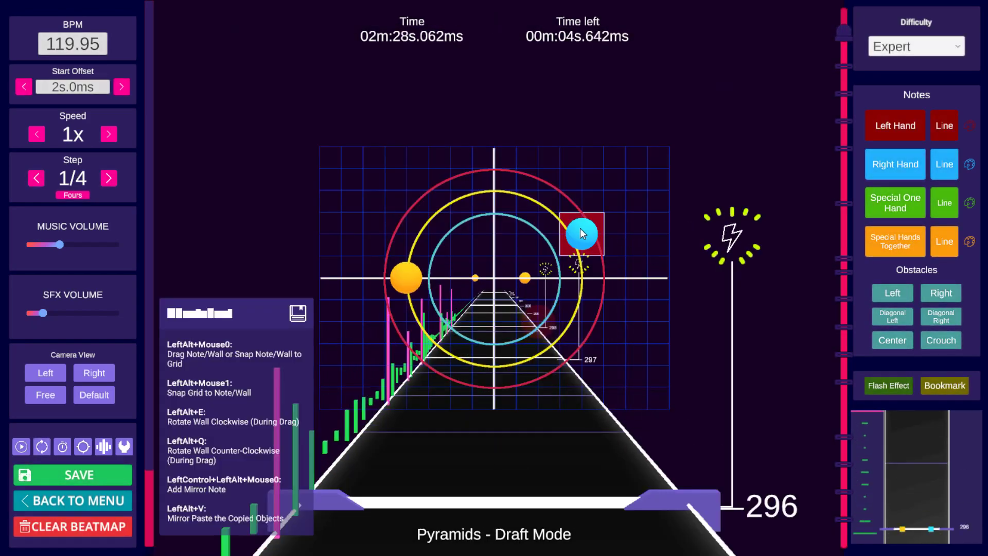
Step: Paste the copied notes at beat 296 and play them back
key("ctrl+v")
key("space")
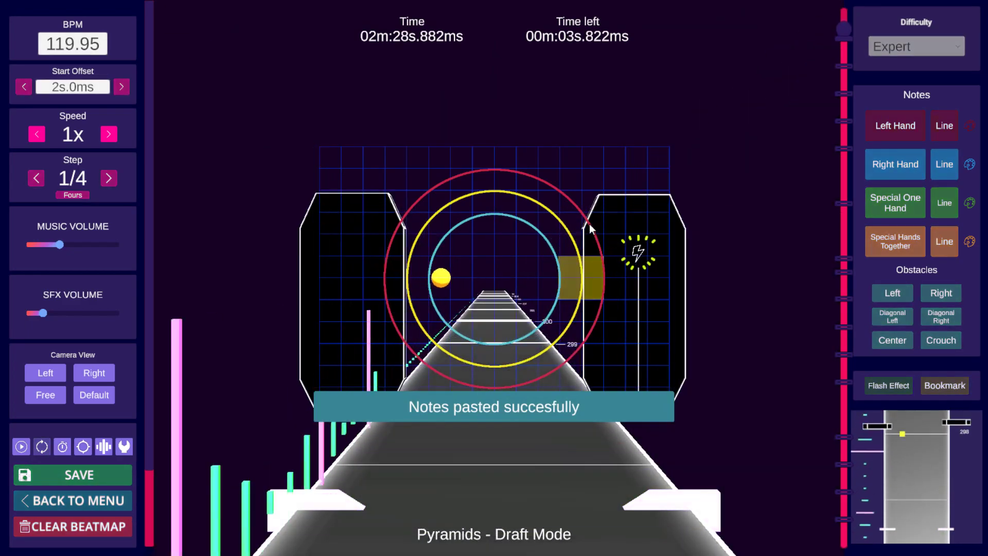
key("space")
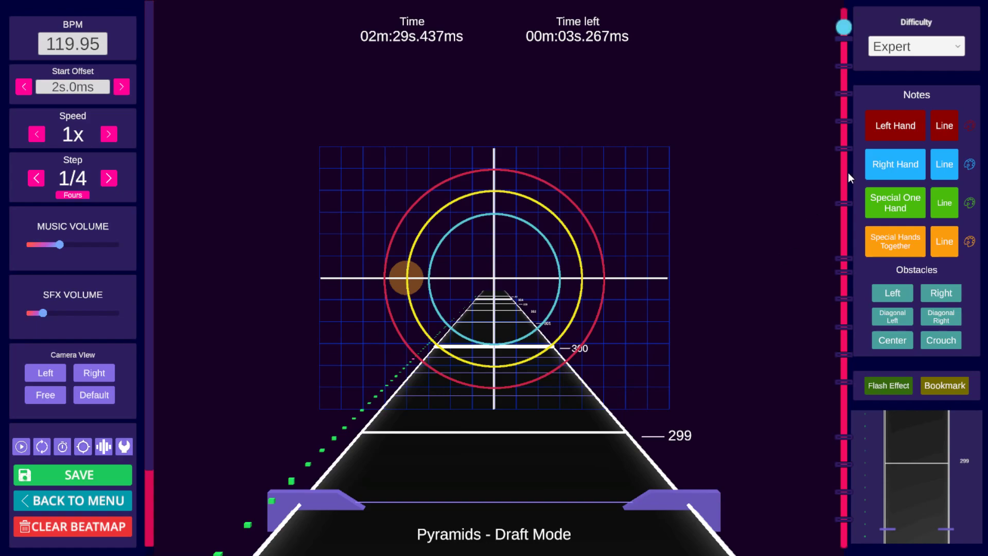
Step: Jump back to the bookmark near beat 28 and play through beats 29 to 32
left_click_drag(848, 178, 848, 520)
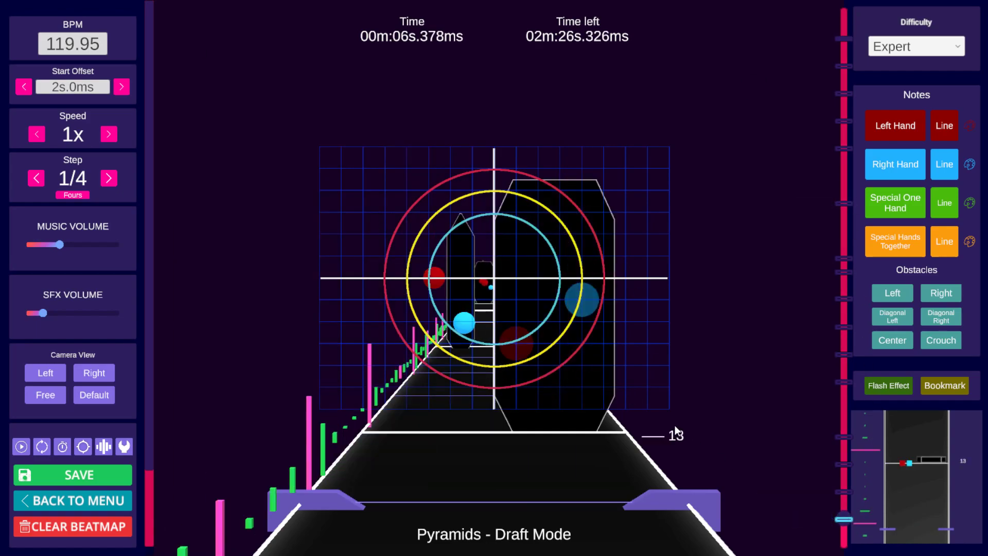
left_click(846, 492)
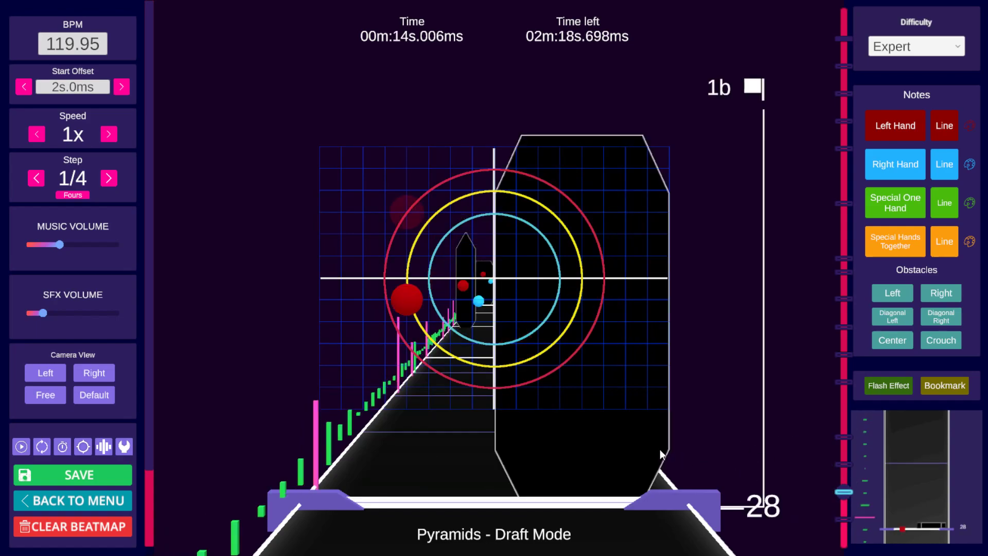
key("space")
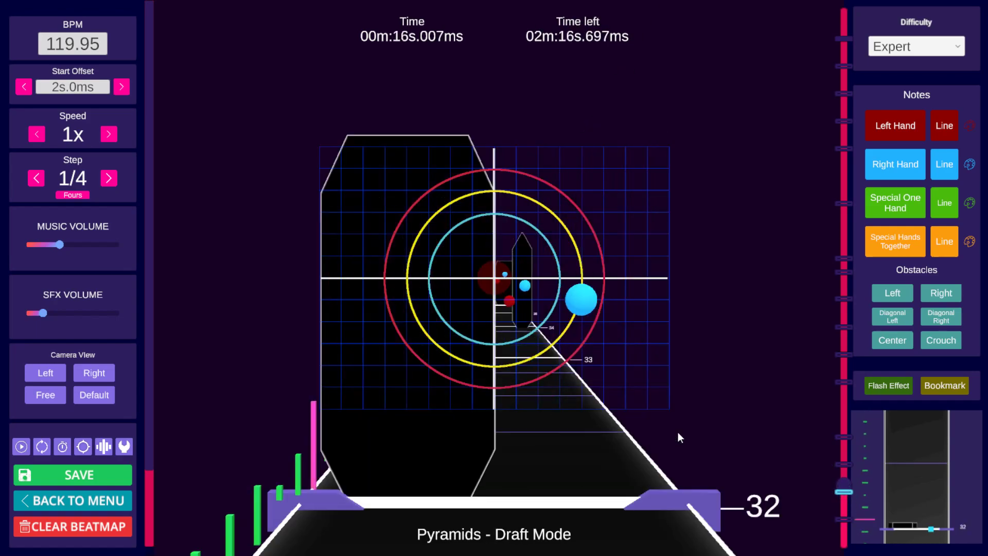
scroll(680, 430, "down", 7)
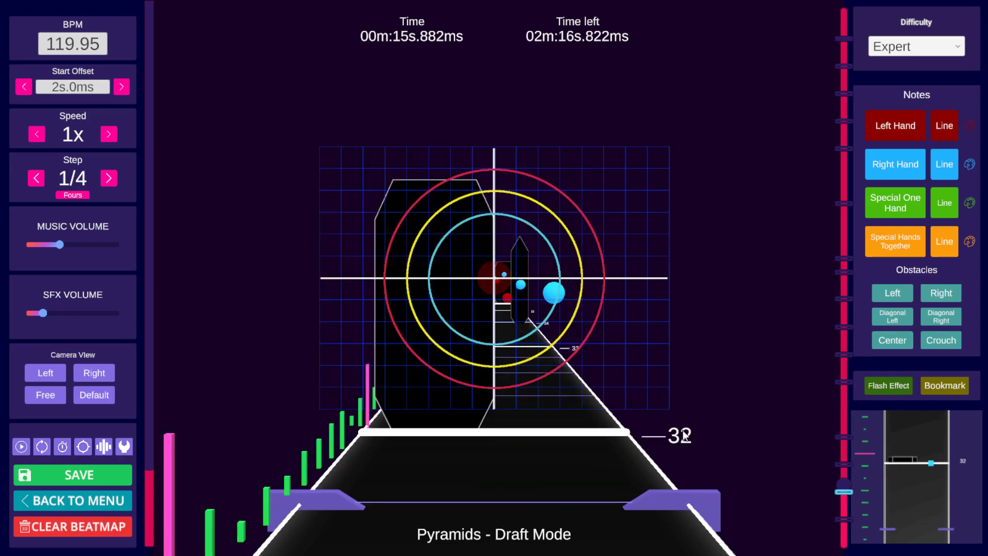
left_click(847, 492)
scroll(691, 446, "up", 8)
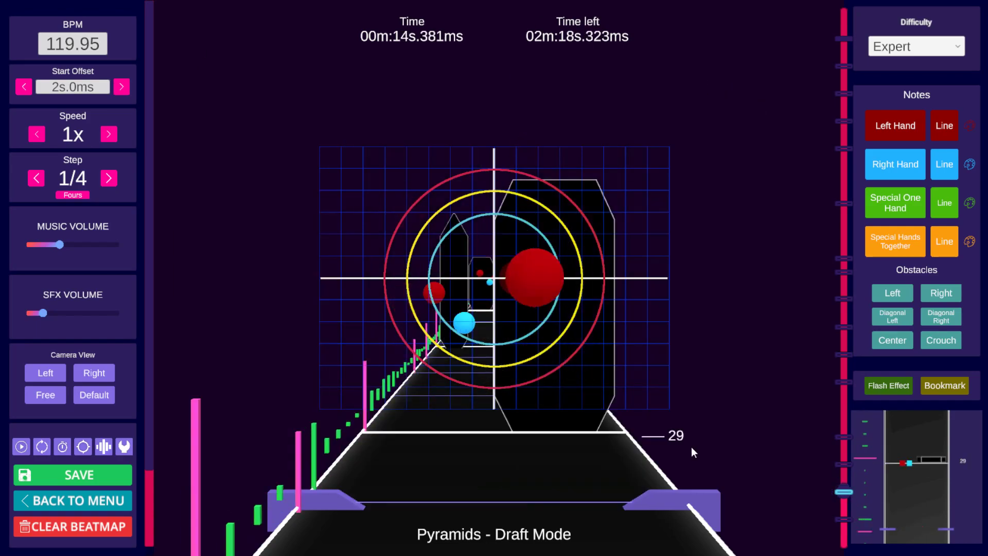
scroll(693, 445, "up", 10)
scroll(694, 445, "down", 2)
Step: Adjust the note placements on the grid around beats 32 and 33
left_click(581, 317)
scroll(561, 332, "up", 1)
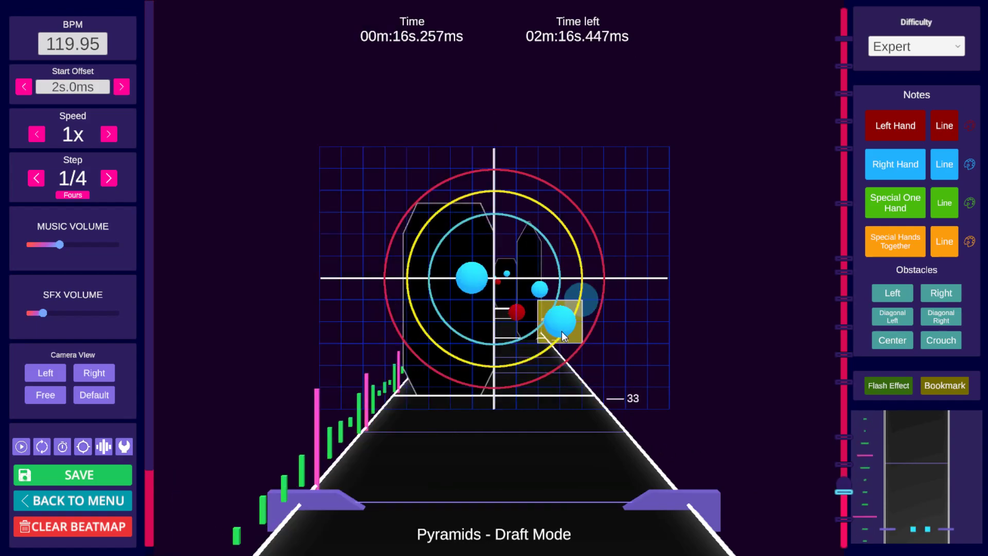
left_click(469, 279)
scroll(595, 366, "up", 2)
scroll(605, 339, "down", 4)
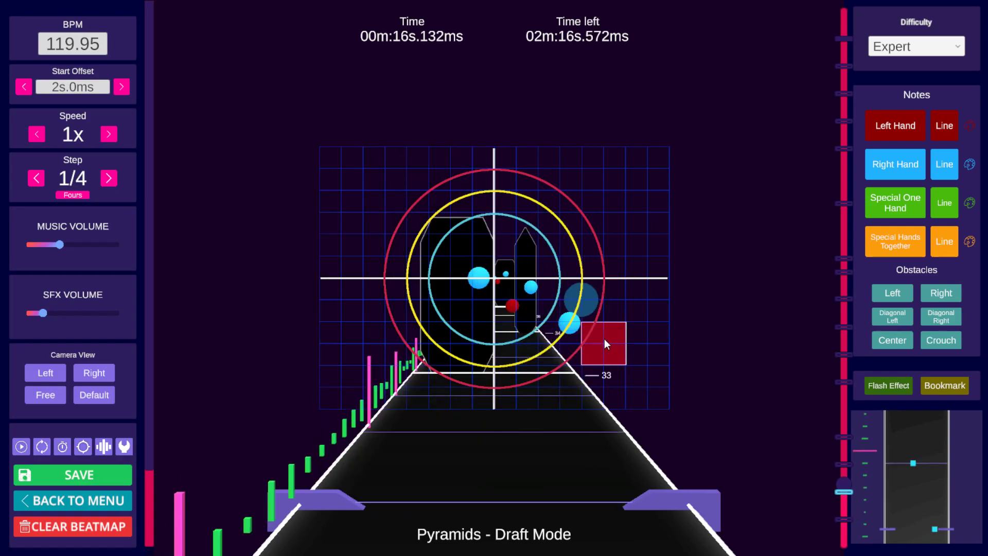
scroll(603, 344, "down", 1)
Step: Play and step repeatedly through beats 30 to 34 to check the notes, and save the beatmap
key("space")
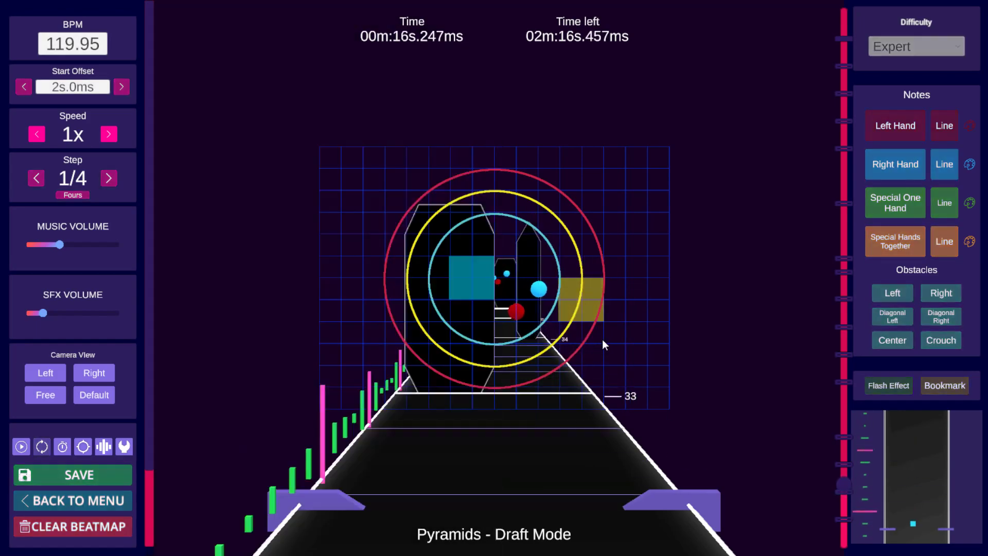
key("space")
scroll(603, 337, "down", 6)
scroll(598, 332, "down", 1)
key("space")
key("space")
scroll(599, 332, "down", 4)
scroll(607, 331, "down", 2)
scroll(610, 330, "up", 2)
scroll(625, 323, "down", 1)
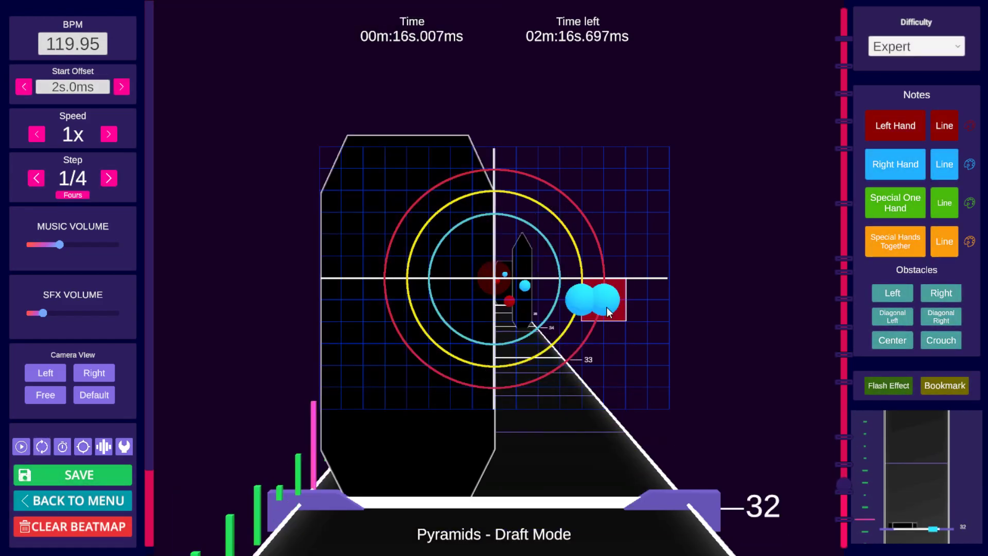
scroll(607, 308, "up", 1)
scroll(606, 308, "up", 2)
scroll(605, 309, "down", 4)
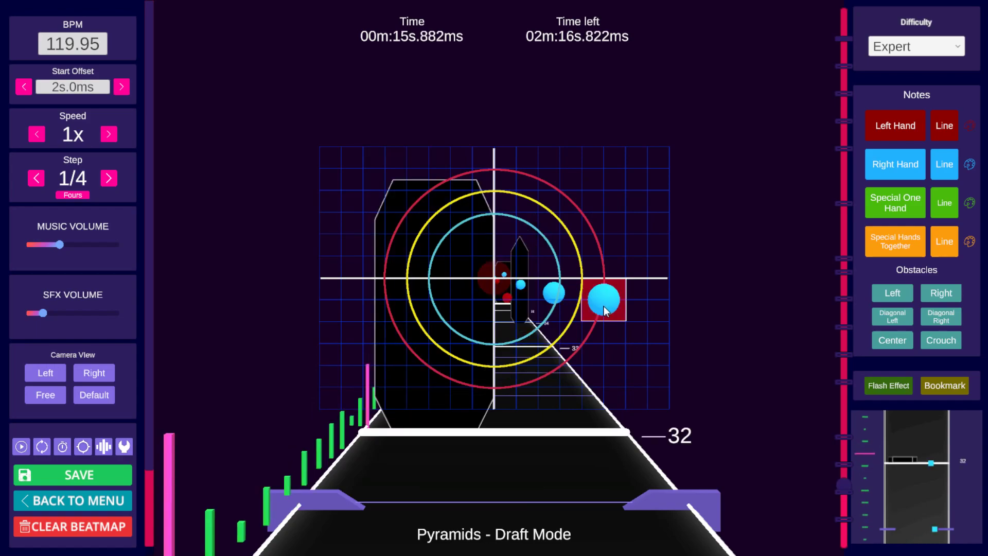
scroll(605, 310, "down", 3)
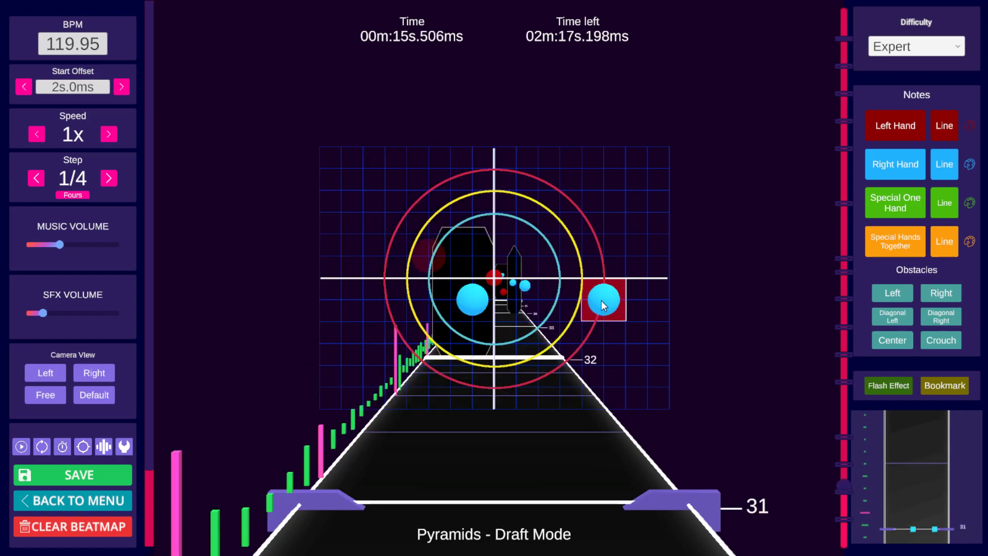
scroll(601, 302, "down", 4)
scroll(601, 302, "down", 2)
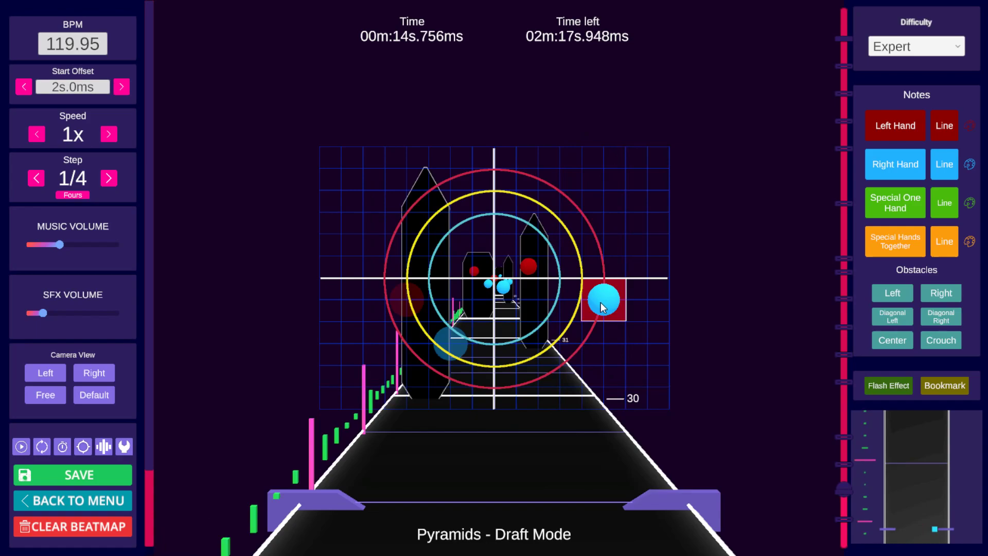
key("space")
key("space")
key("space")
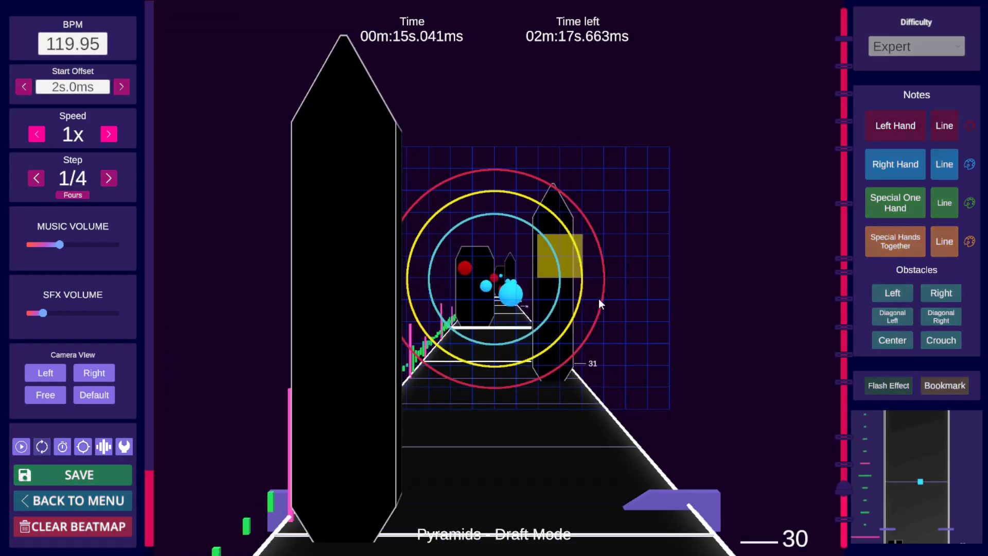
key("space")
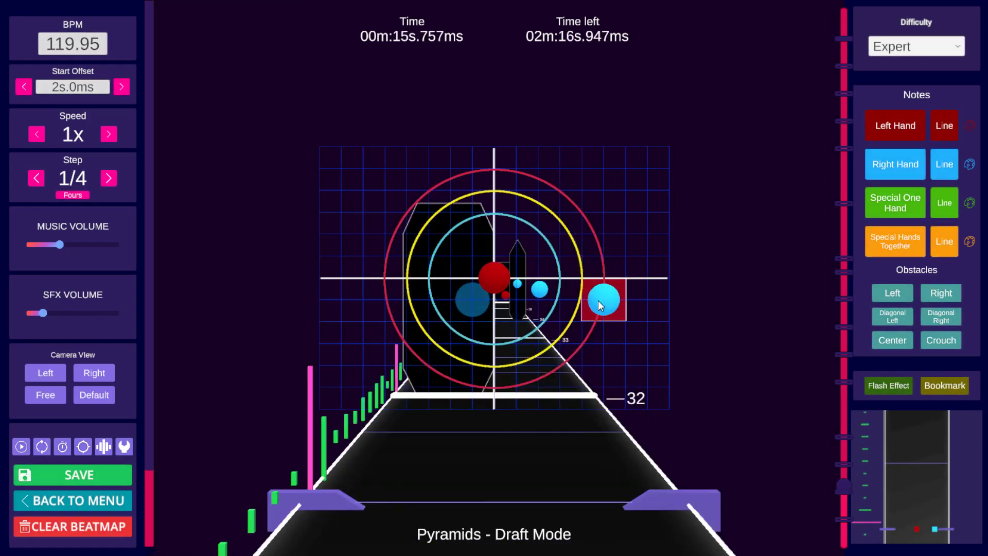
key("space")
key("space")
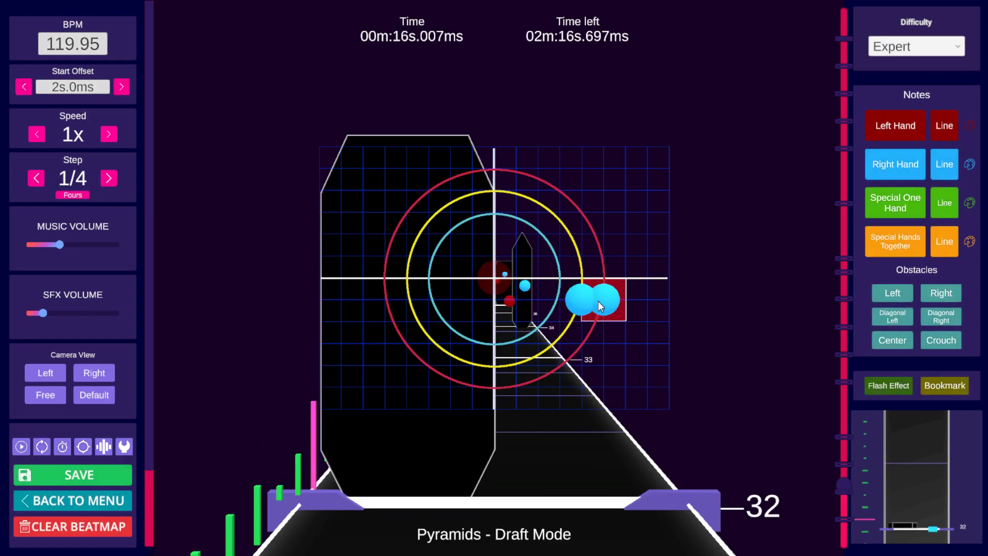
key("space")
key("space")
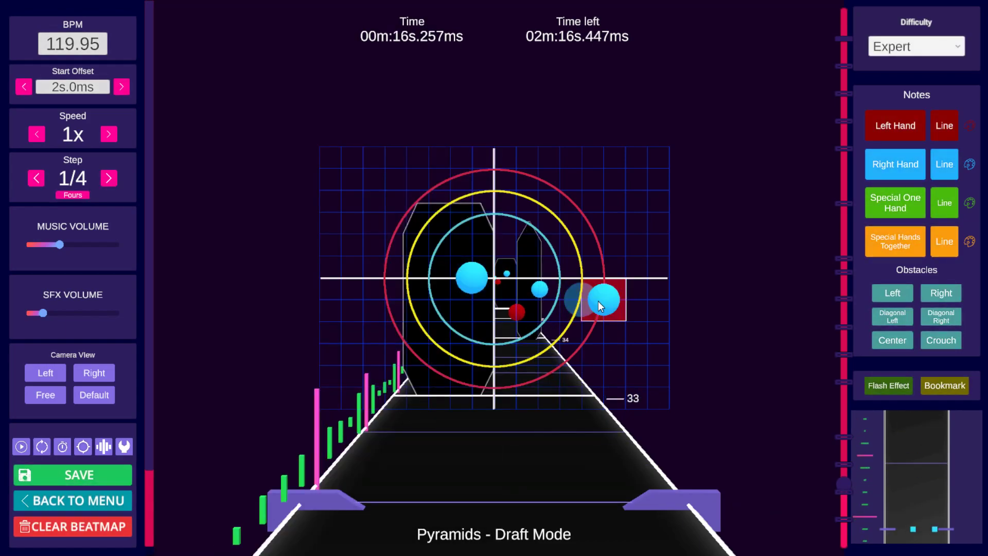
key("space")
key("space")
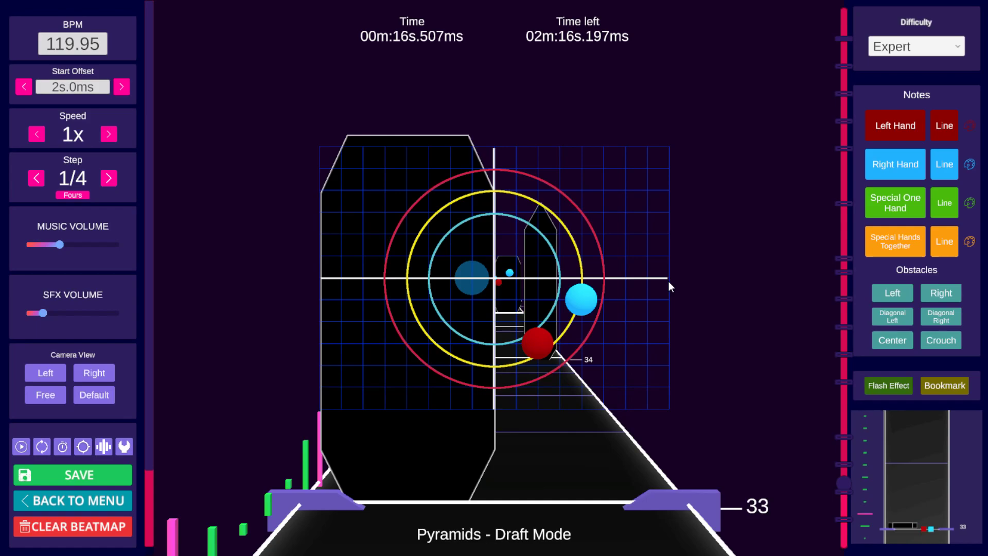
key("ctrl")
key("ctrl+s")
Step: Jump via bookmarks to the section around the '3 repeat' bookmark near beat 124
left_click(844, 382)
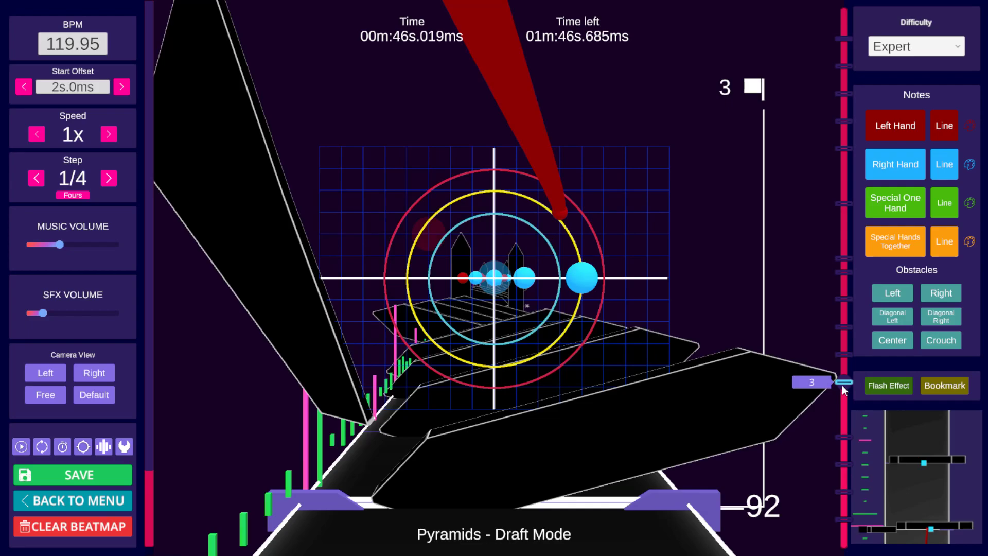
scroll(716, 395, "down", 8)
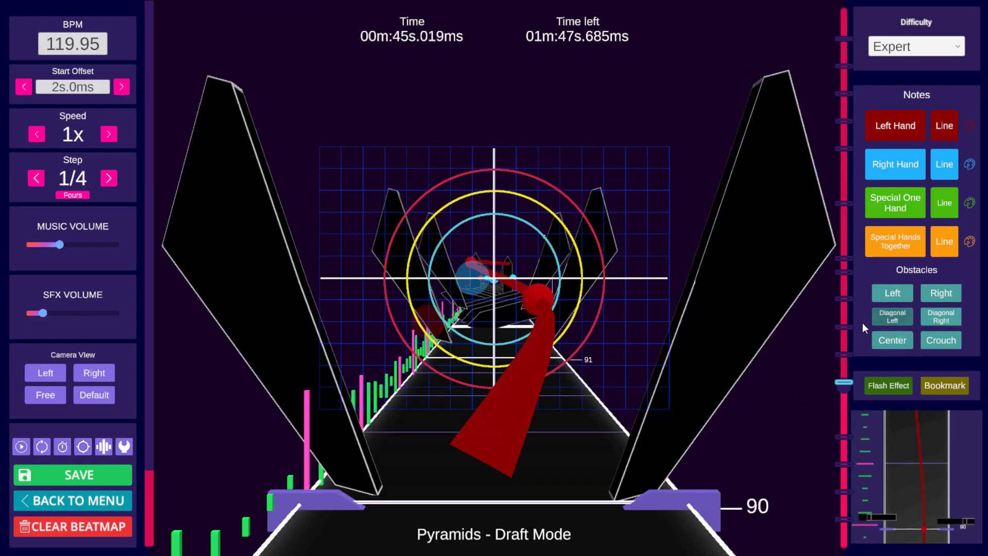
left_click(845, 327)
scroll(771, 364, "down", 6)
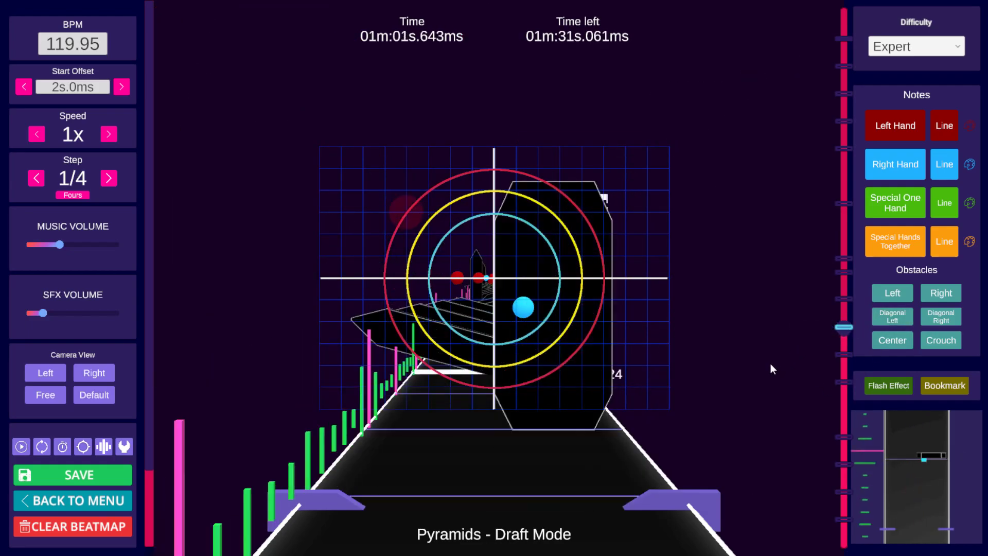
scroll(760, 369, "down", 5)
scroll(755, 376, "up", 9)
Step: Try to add a Right wall obstacle near beat 124, briefly switching the step to 1/64 and back to 1/4
left_click(948, 292)
left_click(948, 292)
scroll(778, 352, "up", 1)
scroll(778, 352, "down", 1)
left_click(922, 294)
left_click(921, 294)
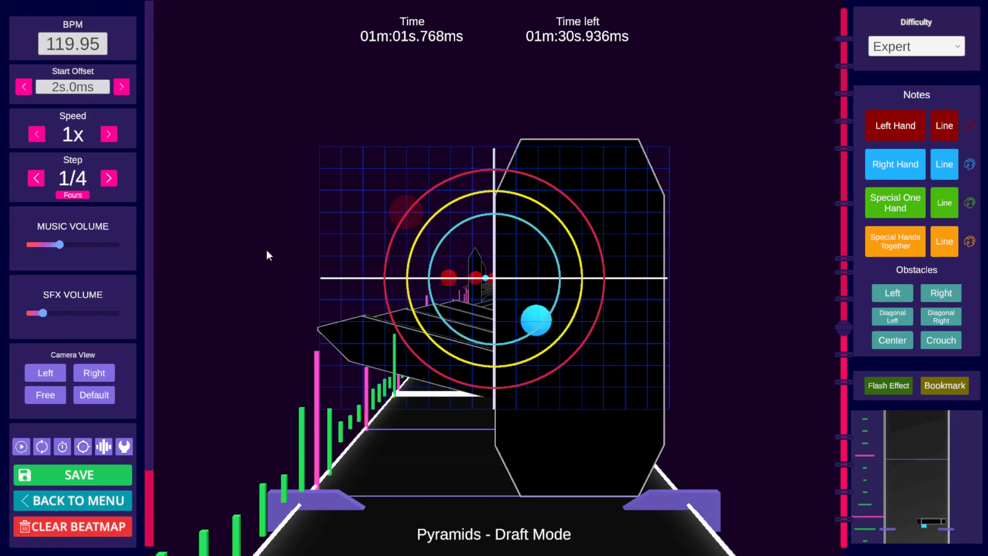
left_click(845, 403)
left_click(847, 328)
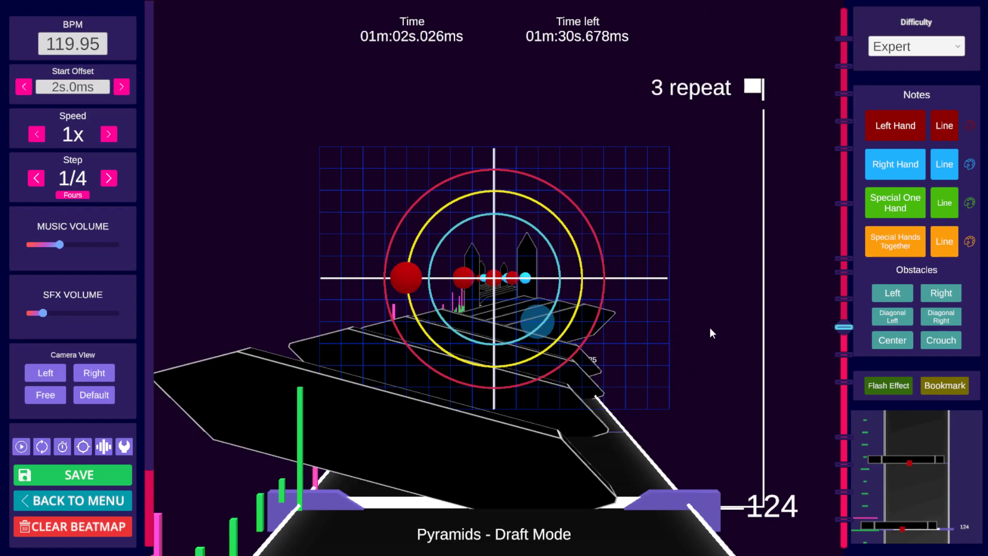
scroll(709, 328, "up", 2)
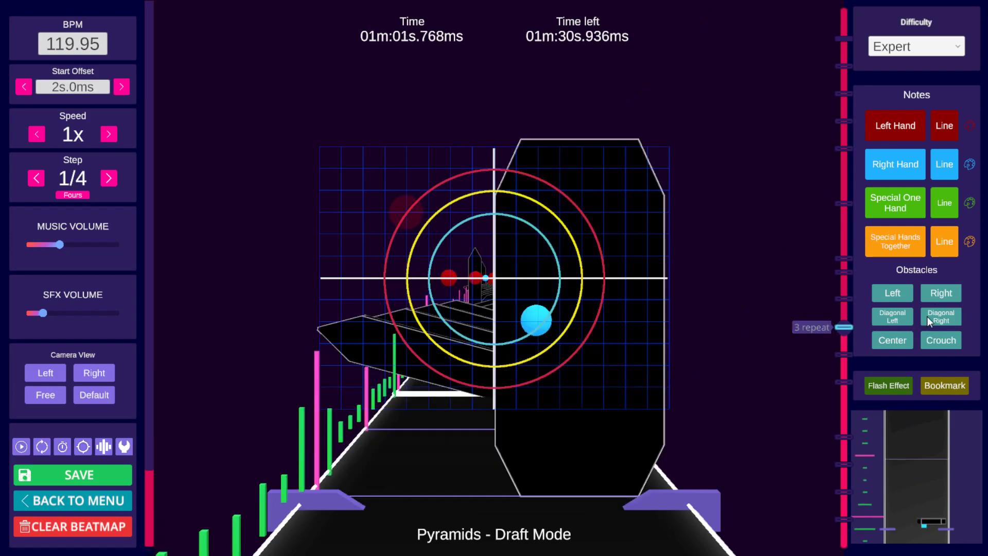
left_click(942, 293)
left_click(941, 293)
left_click(942, 293)
left_click(942, 293)
left_click(942, 293)
left_click(941, 293)
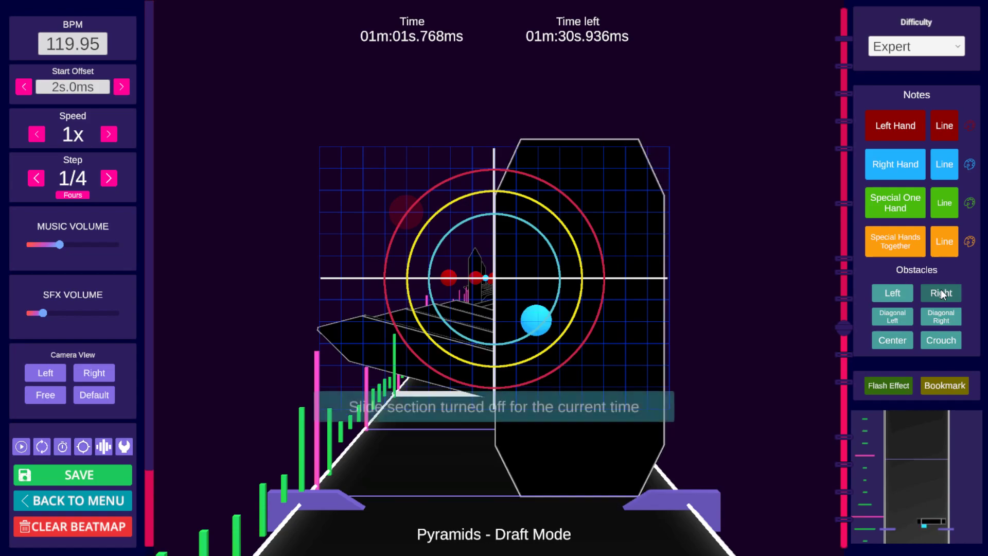
left_click(101, 178)
left_click(102, 178)
left_click(102, 178)
left_click(102, 178)
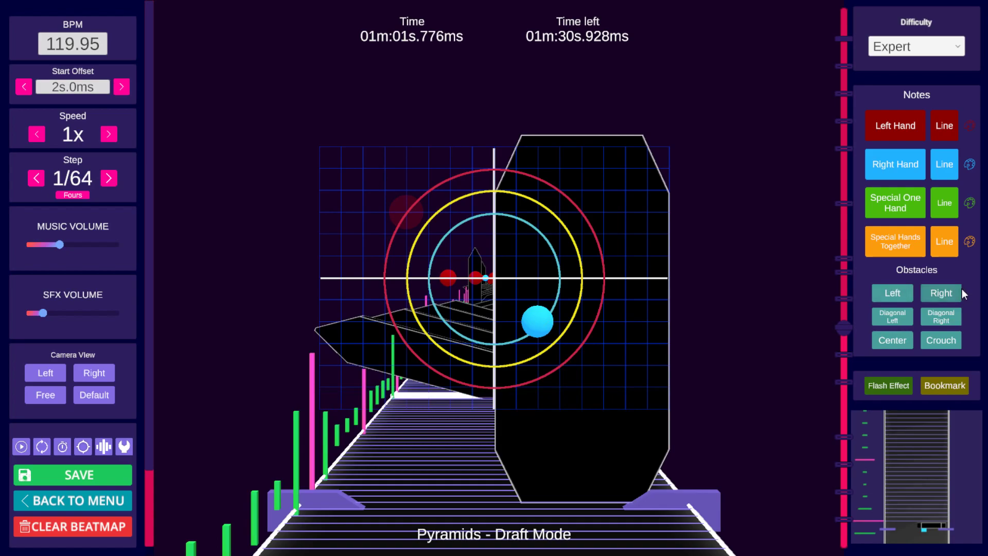
left_click(941, 293)
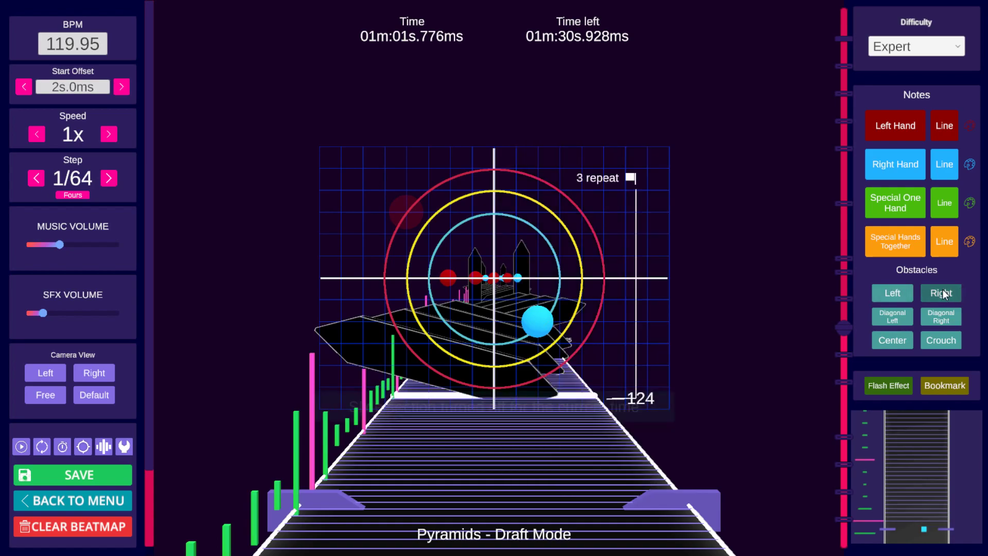
left_click(34, 184)
left_click(34, 184)
left_click(34, 184)
left_click(35, 181)
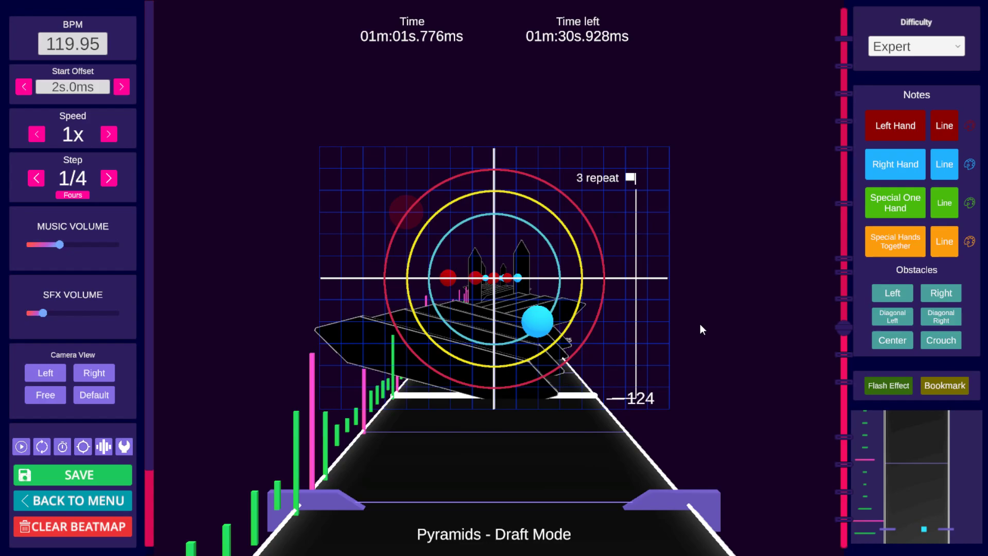
Step: Step back and forth around beats 119 and 120 to review the walls and notes
scroll(700, 324, "up", 4)
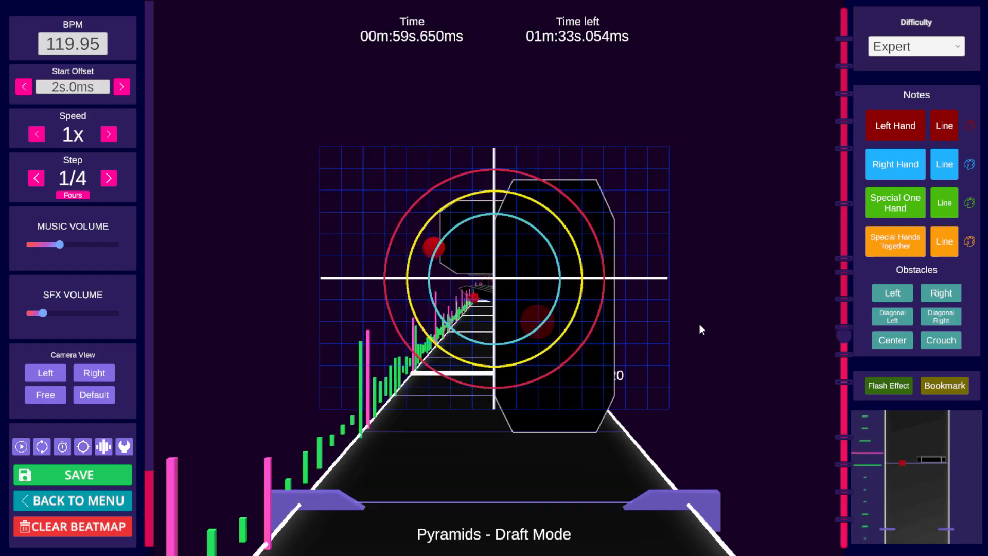
scroll(699, 324, "down", 1)
scroll(699, 325, "up", 3)
scroll(699, 325, "down", 7)
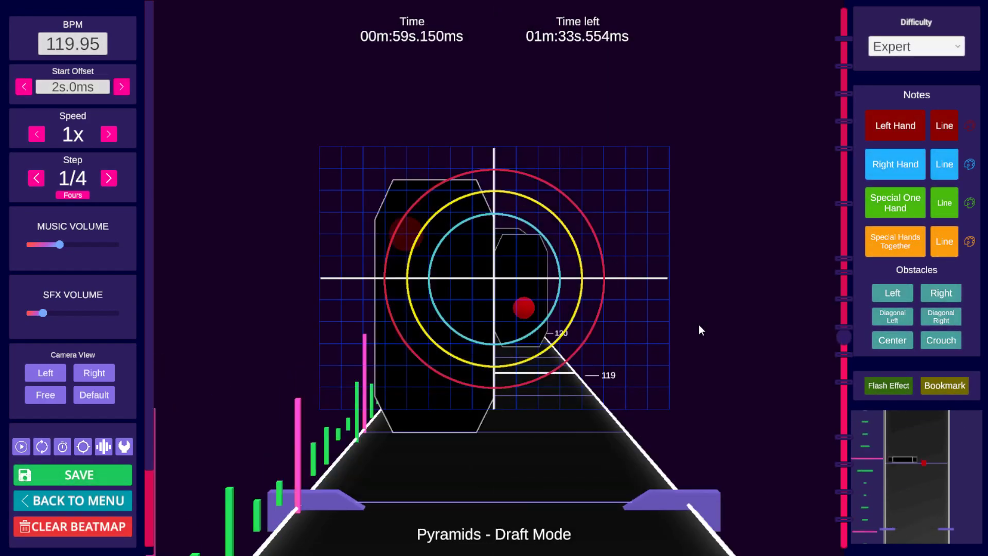
scroll(699, 324, "up", 10)
scroll(699, 324, "down", 6)
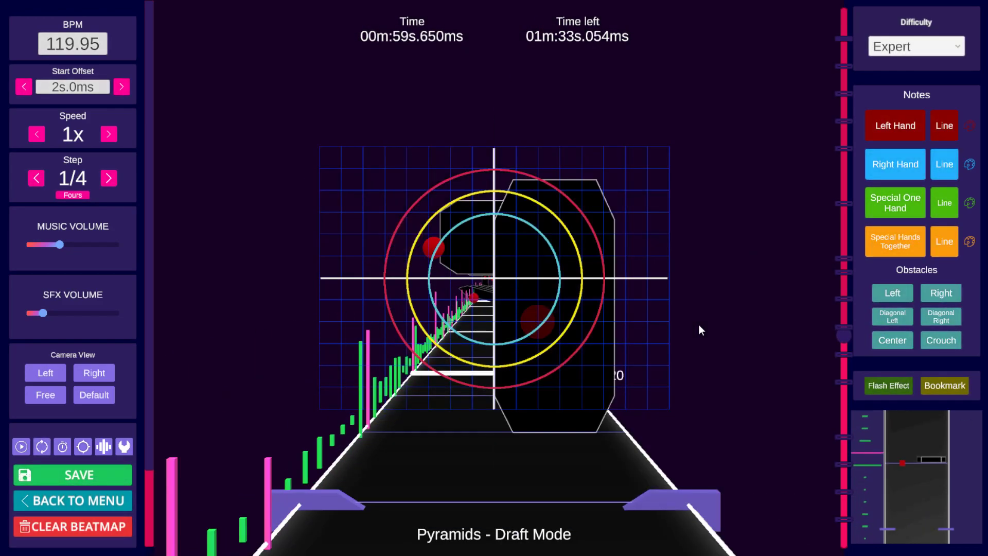
scroll(699, 324, "down", 6)
scroll(699, 325, "up", 3)
scroll(699, 326, "down", 5)
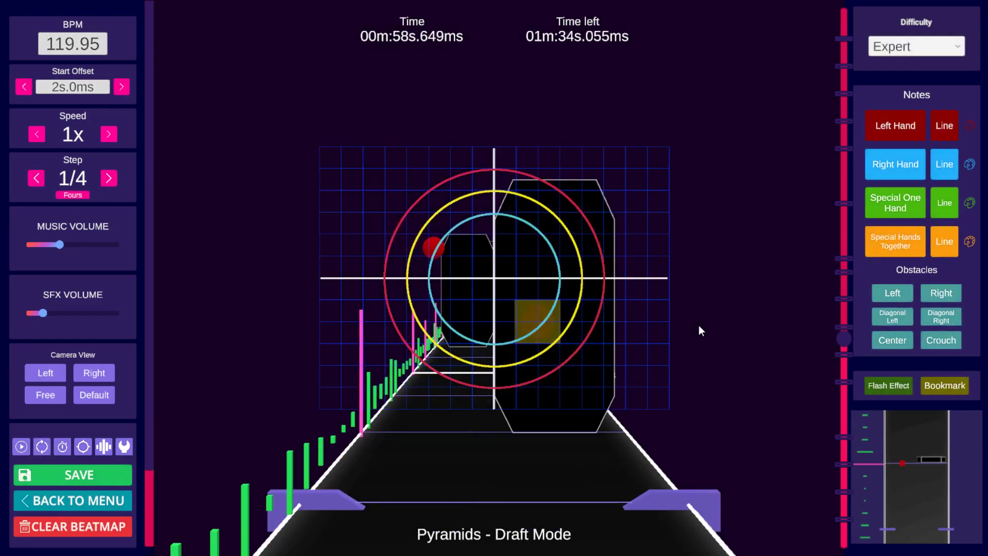
scroll(699, 325, "down", 5)
scroll(698, 326, "up", 2)
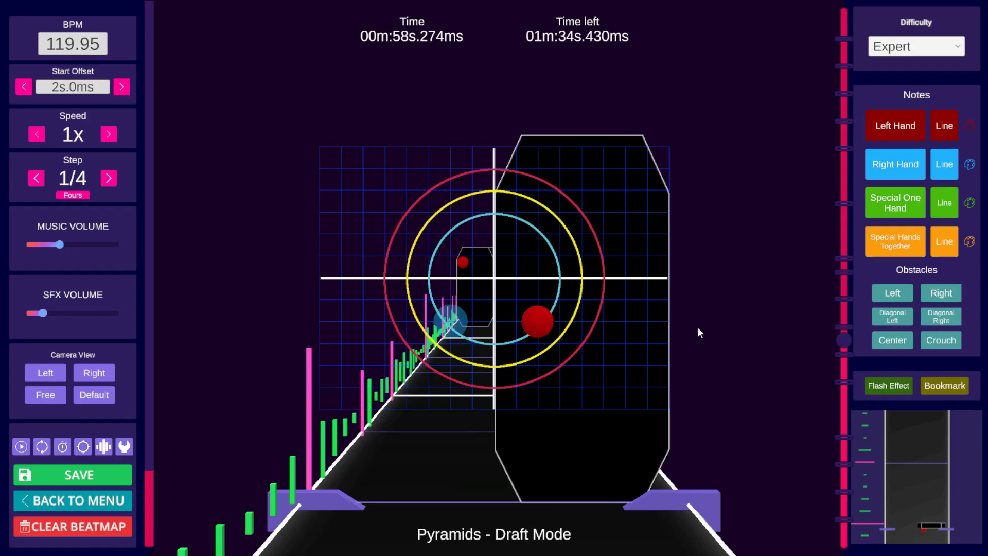
scroll(697, 327, "up", 9)
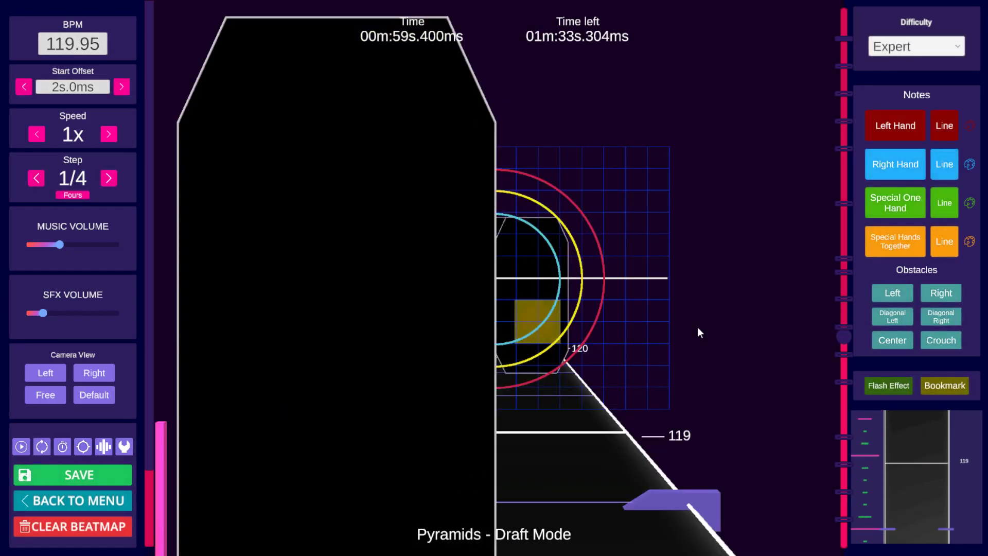
Step: Play from beat 119 to beat 123 and place a right-hand note in the grid's lower right near beat 124
key("space")
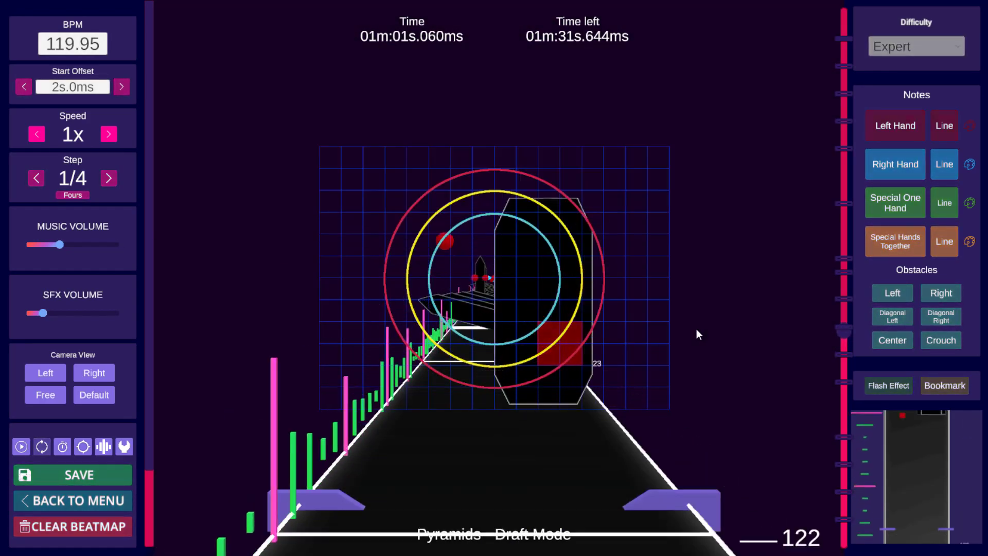
key("space")
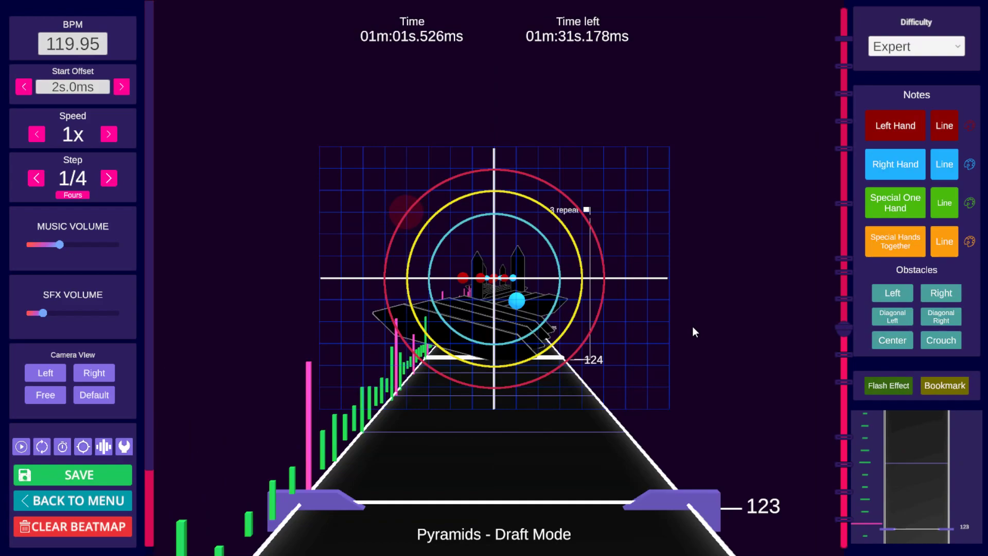
left_click(575, 315)
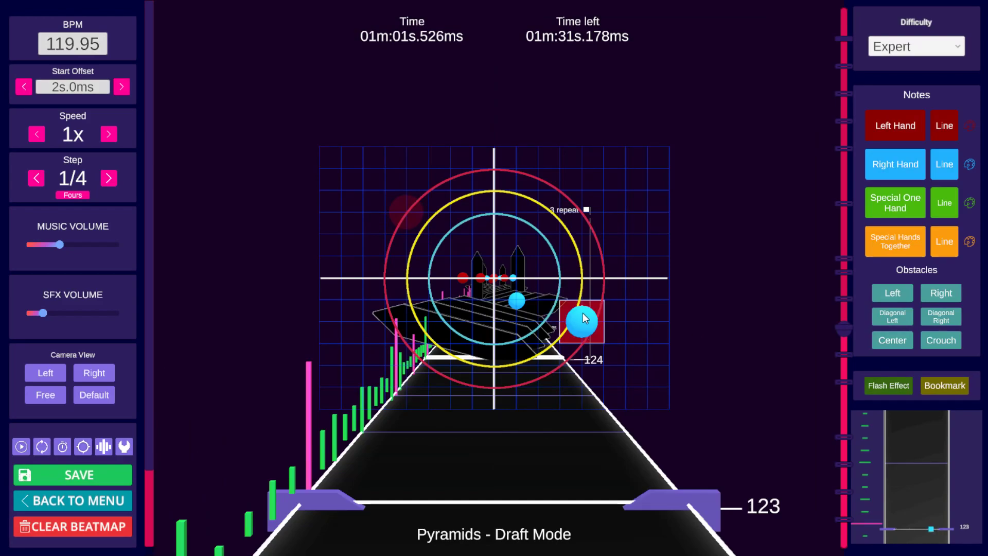
scroll(586, 313, "down", 2)
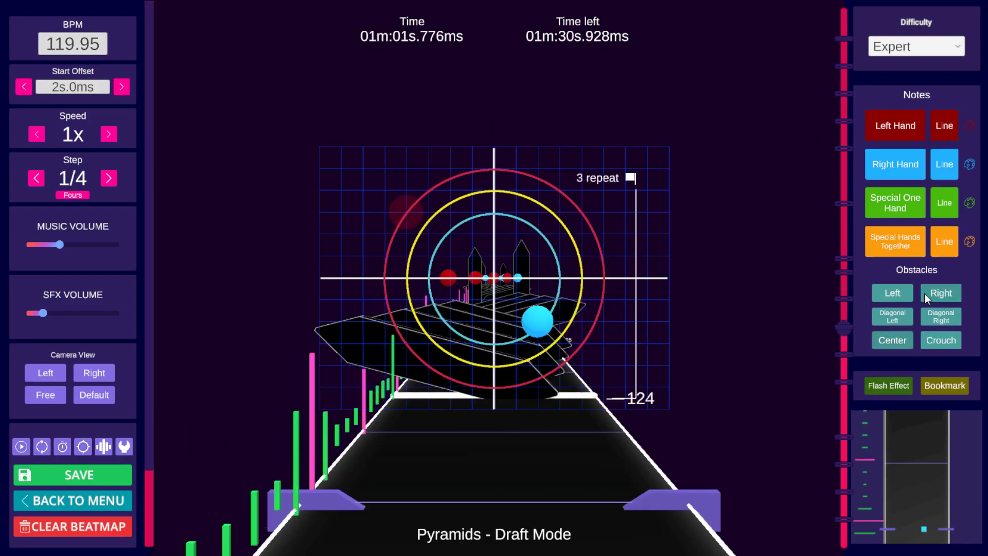
Step: Place another right-hand note beside it at beat 124, after briefly adding and removing a Right wall
left_click(942, 293)
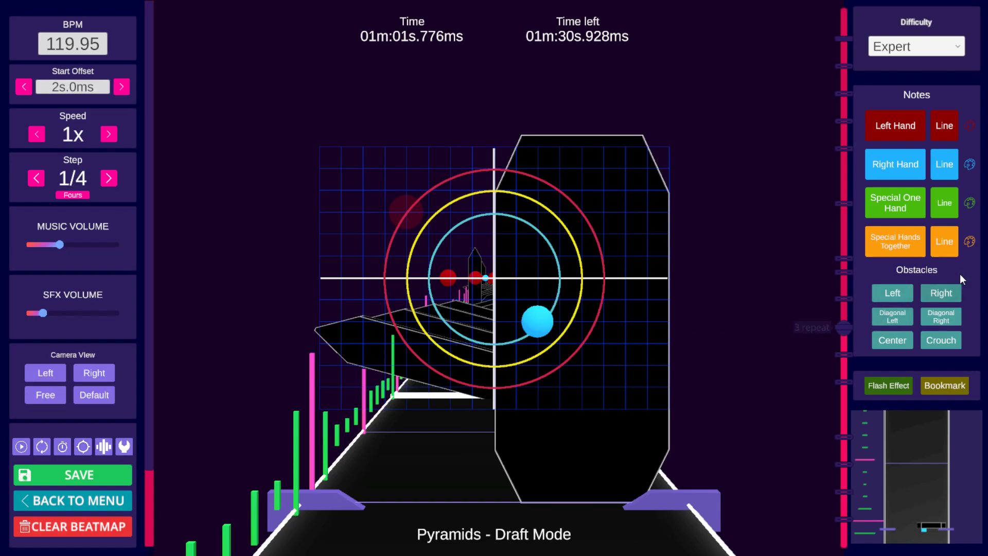
left_click(953, 294)
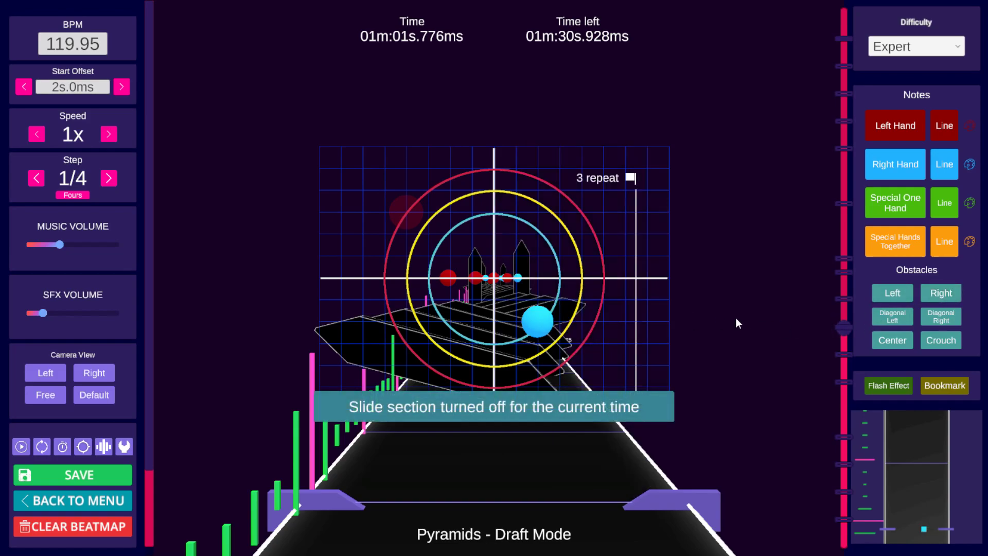
left_click(537, 320)
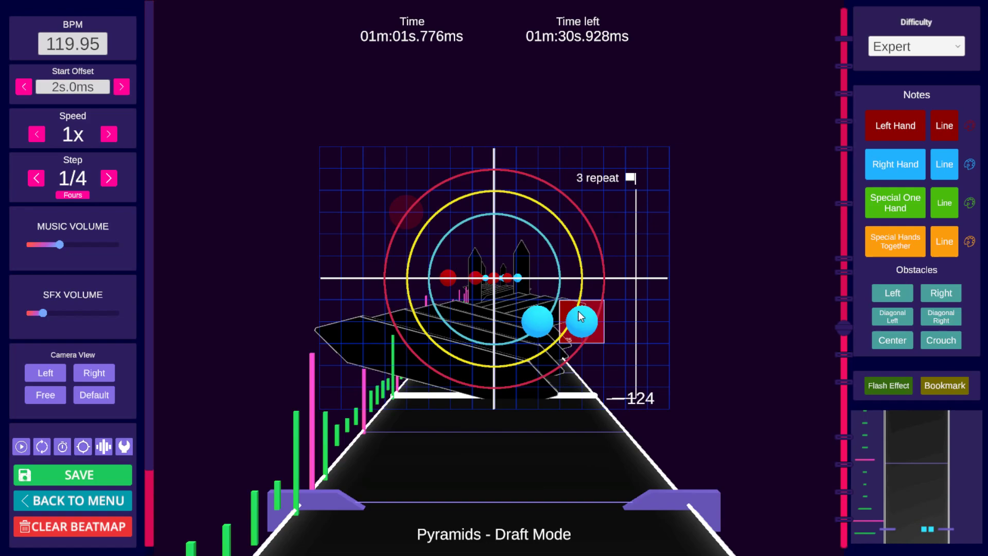
scroll(579, 311, "down", 2)
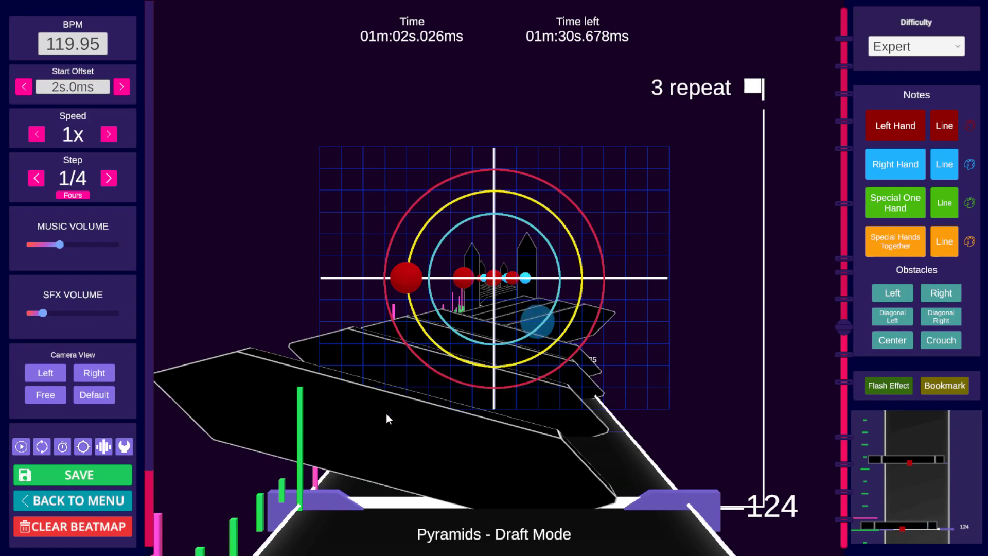
Step: Try to drag the wall near beat 124 to a new position and undo the change
key("alt")
left_click_drag(387, 414, 380, 472, "alt")
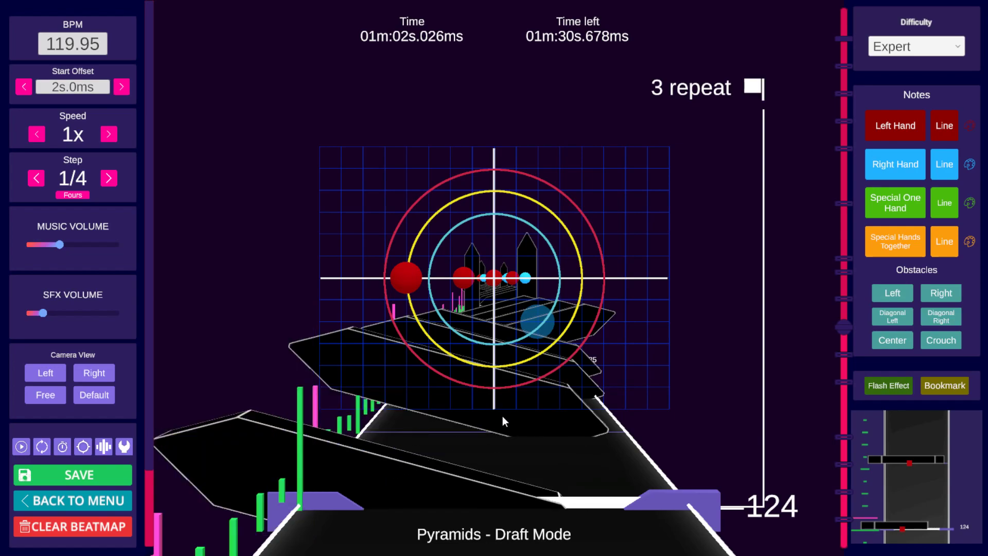
scroll(502, 416, "up", 1)
left_click(440, 426, "alt")
key("ctrl+z")
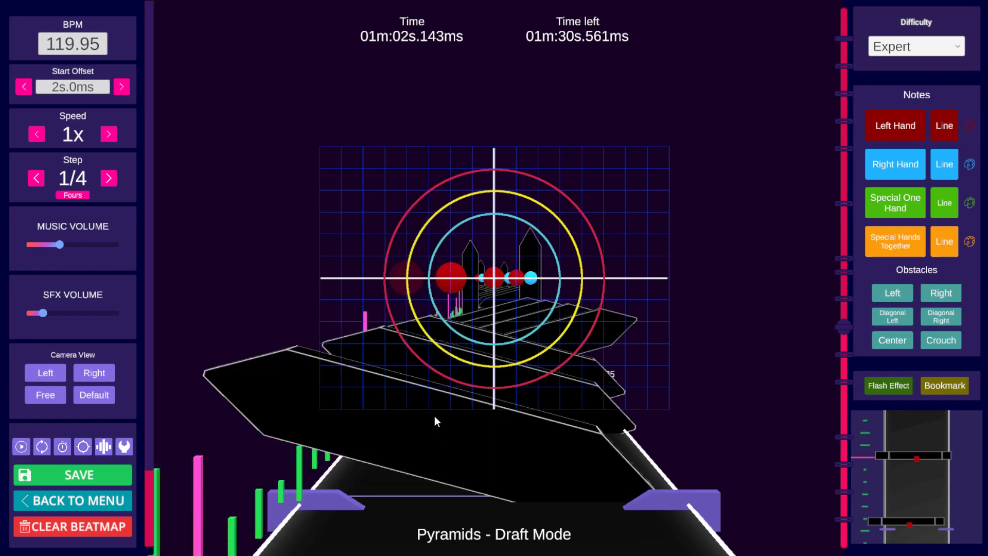
key("alt")
Step: Jump through the bookmarks to the '3' bookmark near beat 92
left_click(109, 178)
left_click(108, 178)
left_click(37, 179)
left_click(37, 179)
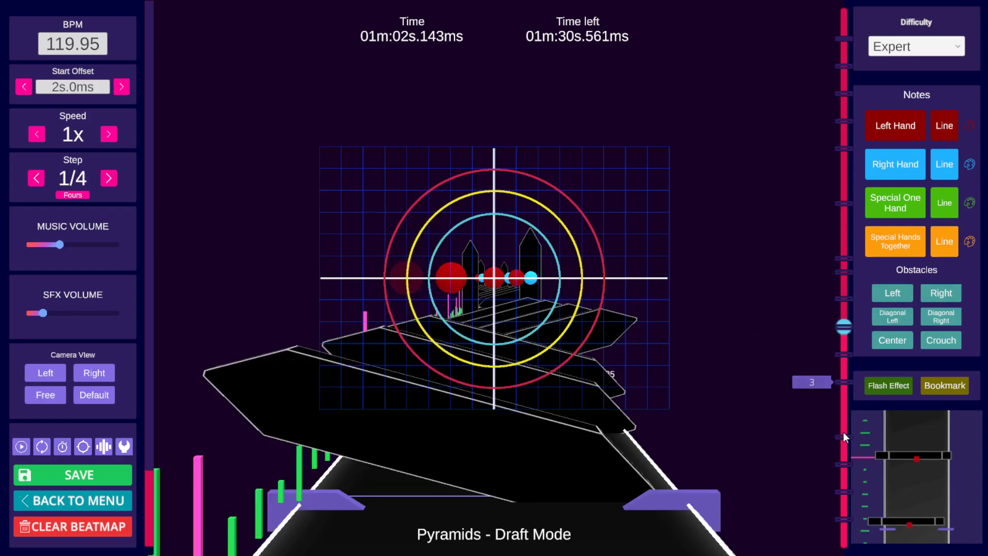
left_click(843, 493)
left_click_drag(843, 521, 824, 153)
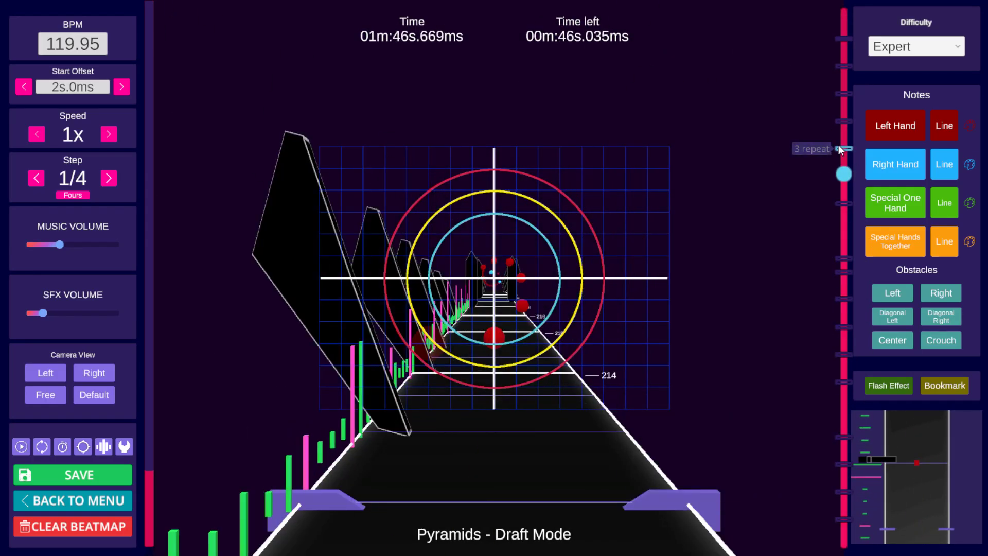
left_click(848, 96)
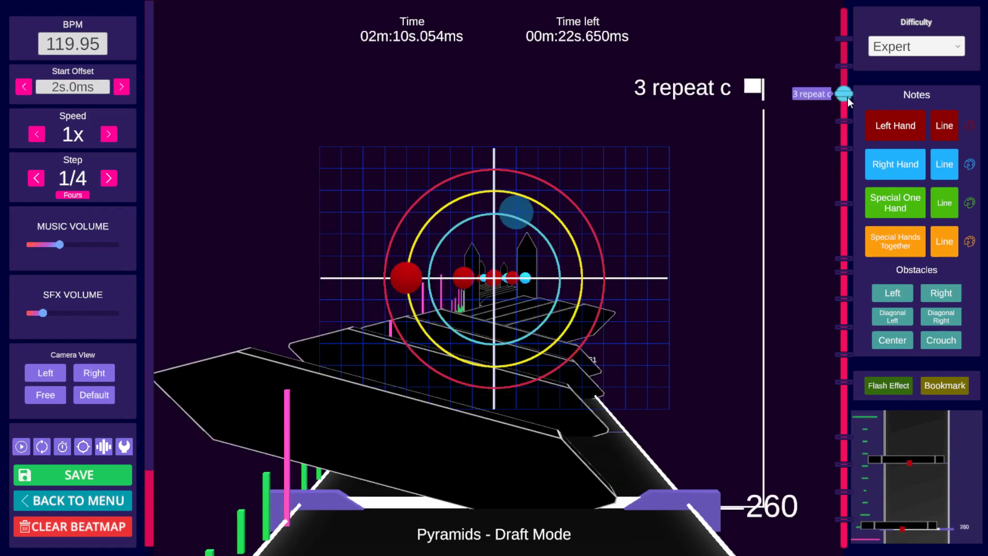
left_click(847, 382)
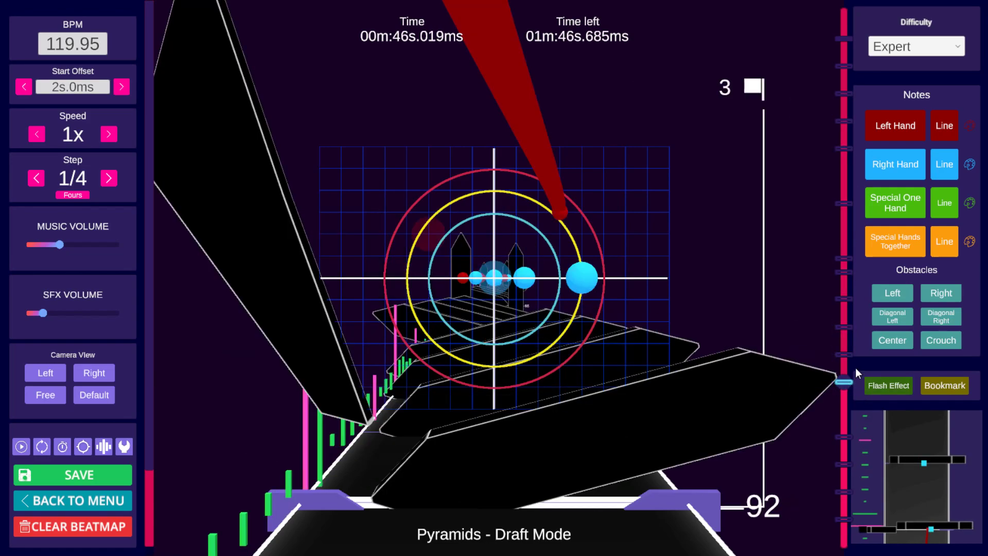
left_click(845, 326)
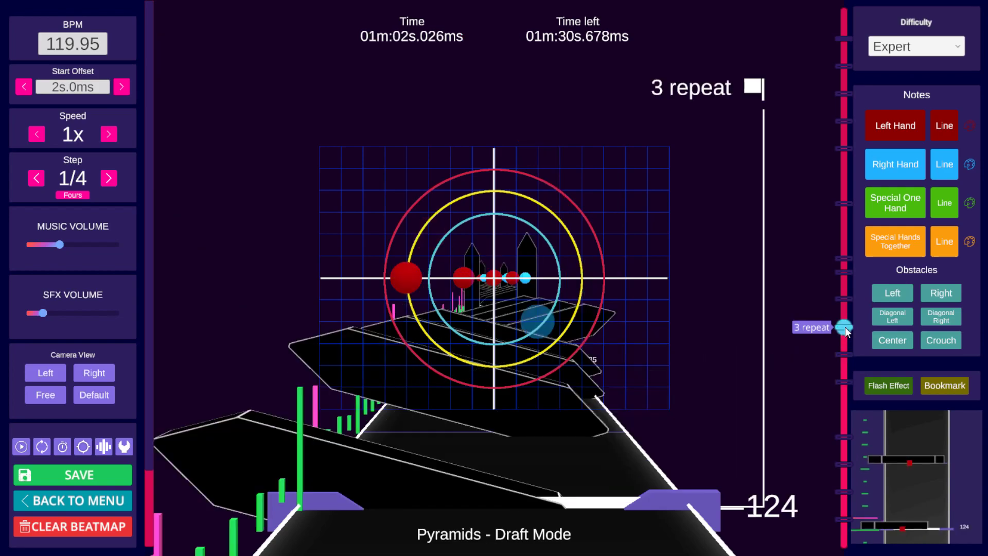
left_click(844, 382)
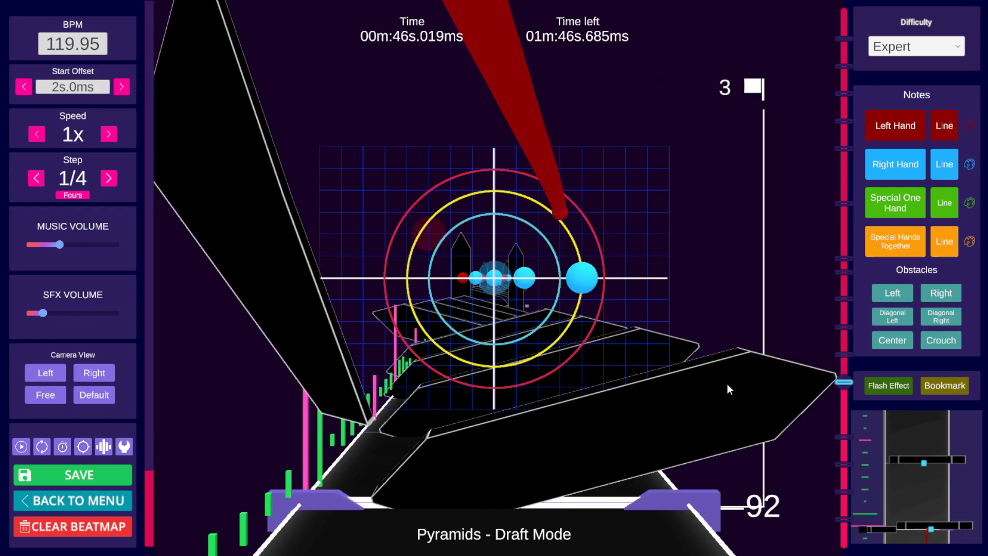
Step: Select the walls and notes around beats 92 to 93 and copy them
left_click_drag(610, 416, 614, 482, "alt")
scroll(618, 446, "up", 1)
left_click_drag(607, 404, 610, 479, "alt")
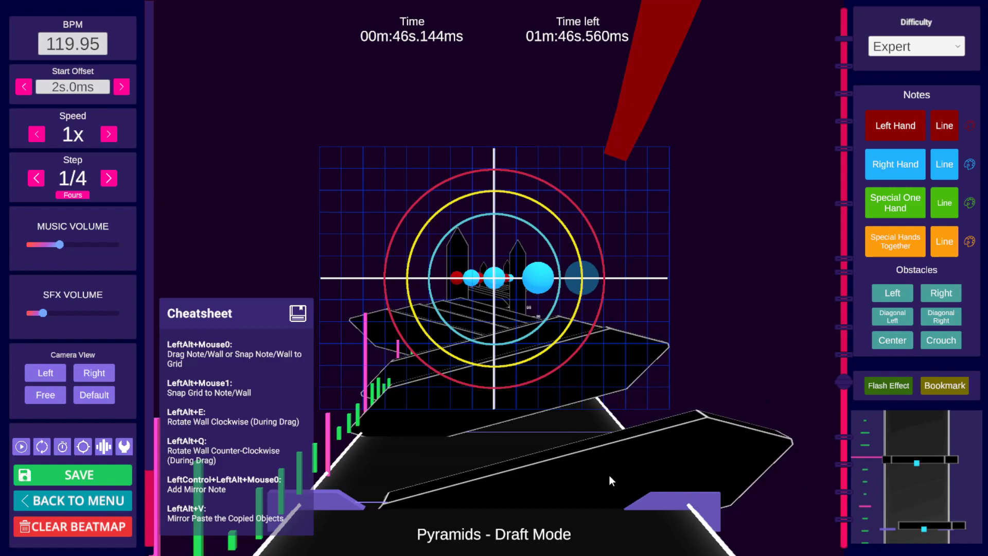
left_click(605, 388)
scroll(616, 388, "up", 1)
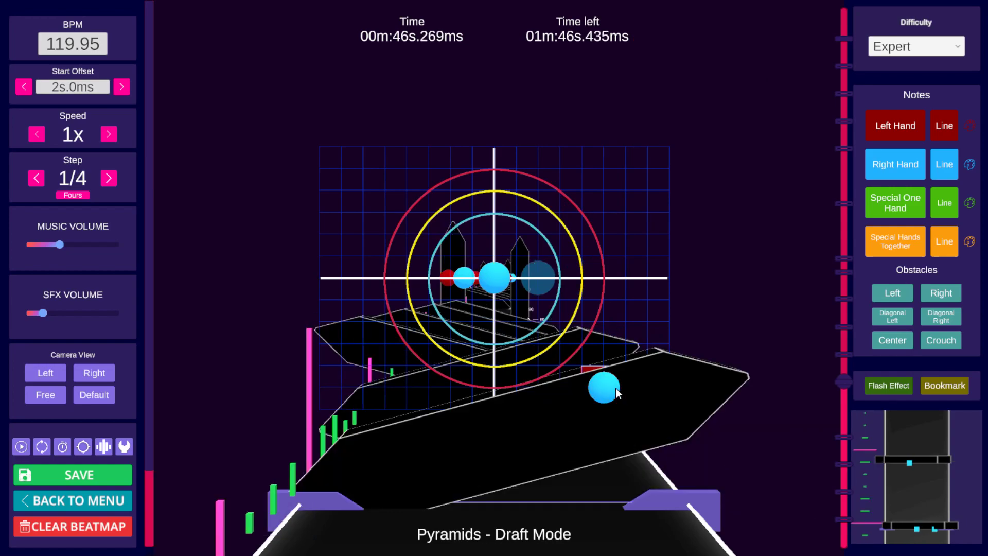
left_click_drag(555, 404, 569, 461, "alt")
scroll(574, 453, "up", 1)
left_click_drag(531, 416, 533, 480, "alt")
scroll(666, 409, "down", 3)
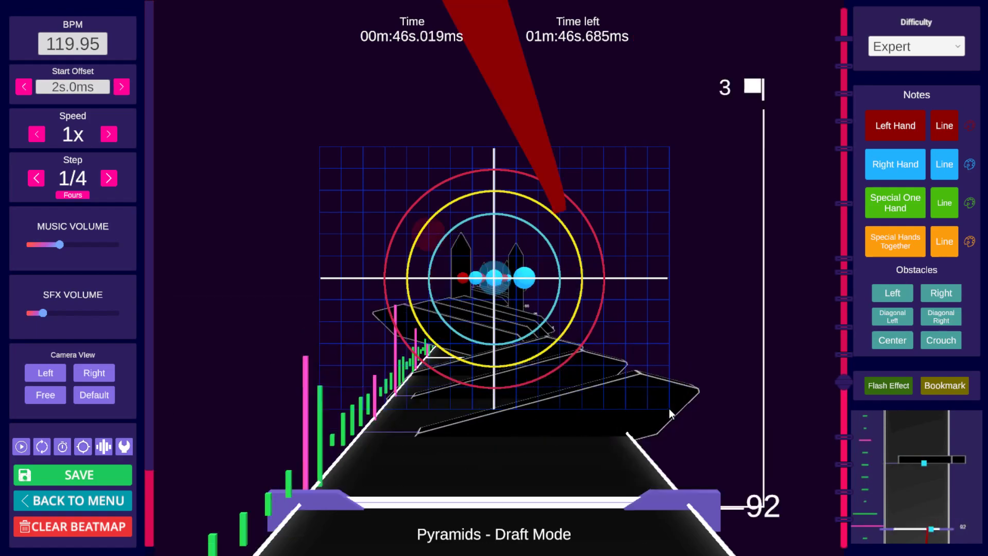
scroll(669, 409, "up", 3, "shift")
key("ctrl+c")
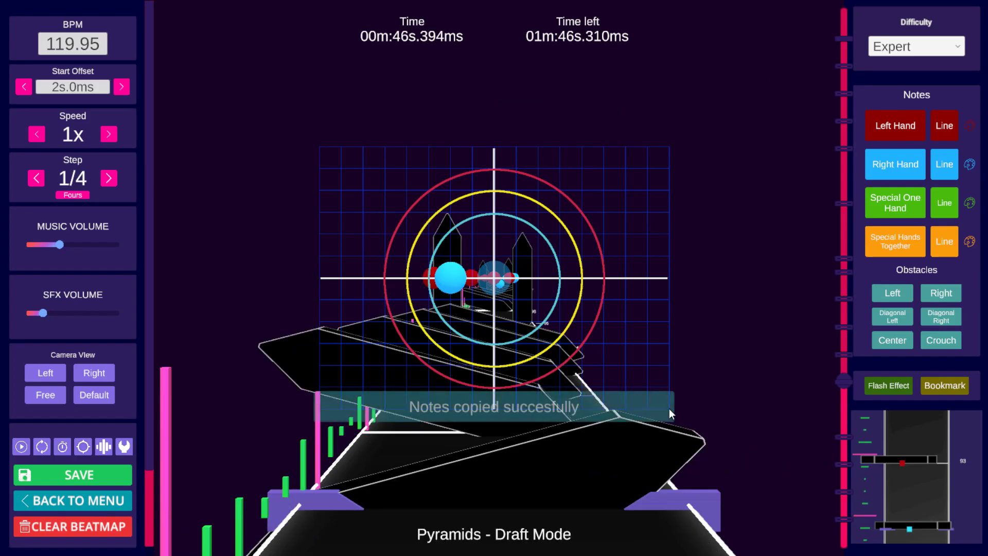
Step: Mirror-paste the copied objects one beat ahead, near beat 93
scroll(670, 409, "up", 1)
key("alt+v")
scroll(678, 407, "down", 6)
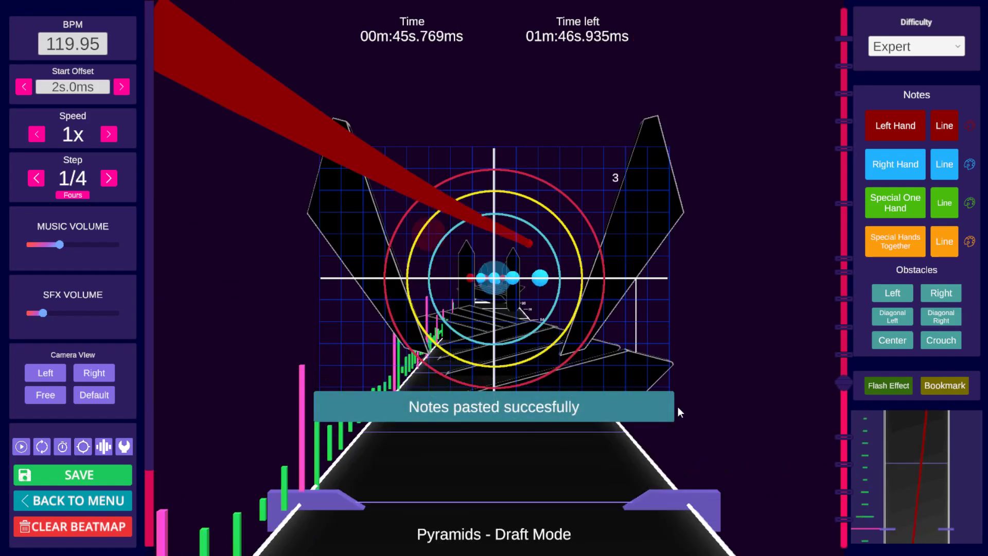
Step: Copy the objects at beat 94 and paste them at beat 96
scroll(678, 407, "up", 2)
scroll(678, 406, "up", 7, "shift")
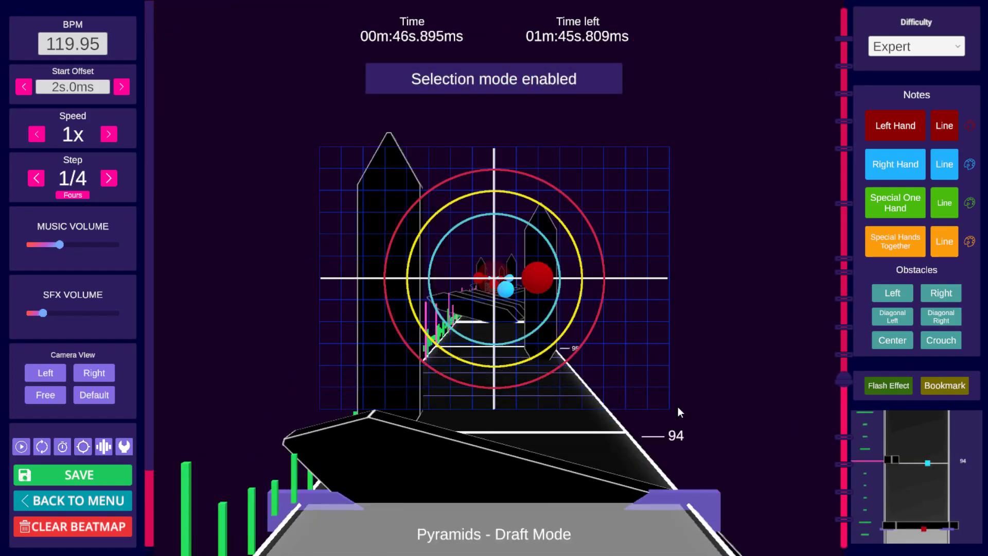
key("ctrl+c")
scroll(678, 407, "up", 9)
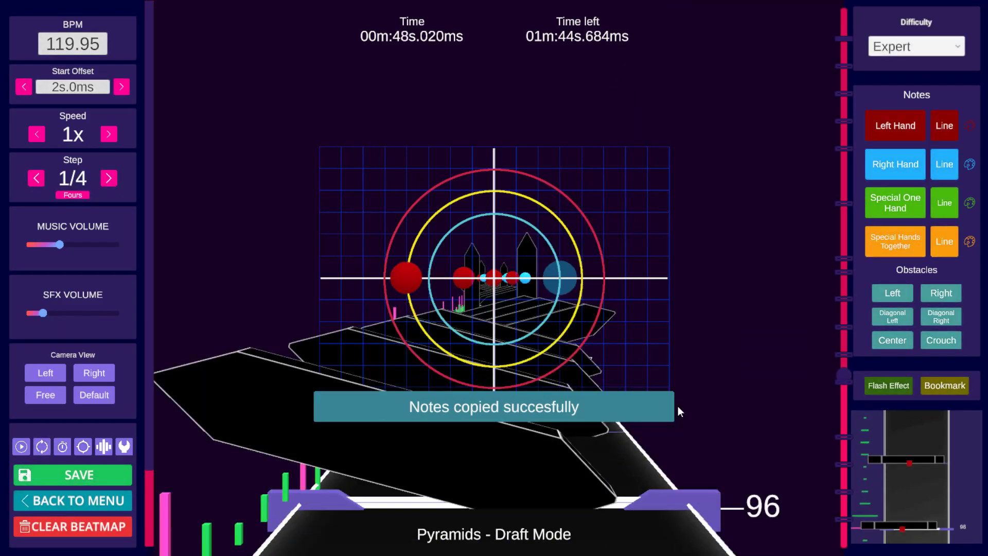
key("ctrl+v")
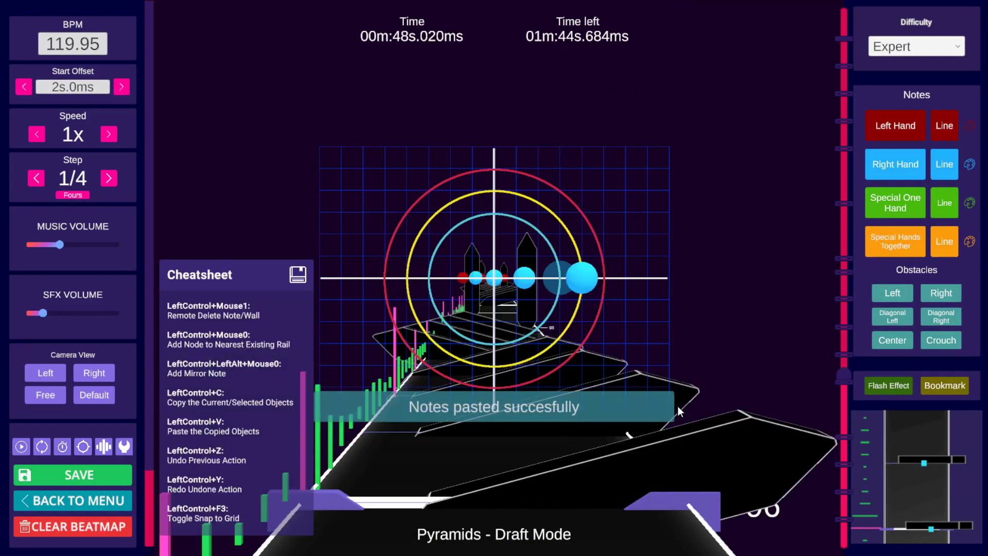
Step: Play briefly past beat 96 and paste the copied objects again at beat 100
key("space")
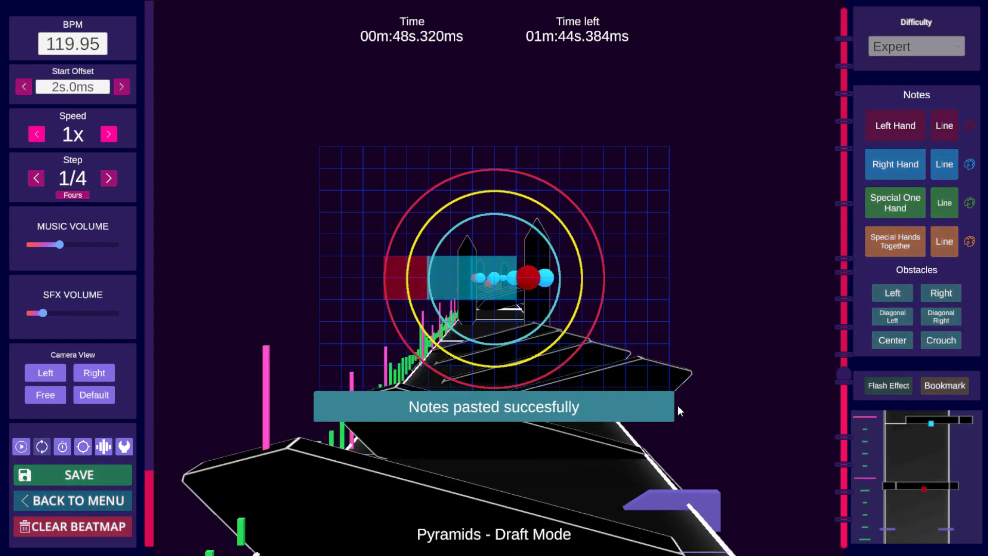
key("space")
scroll(678, 401, "down", 7)
scroll(678, 401, "down", 9)
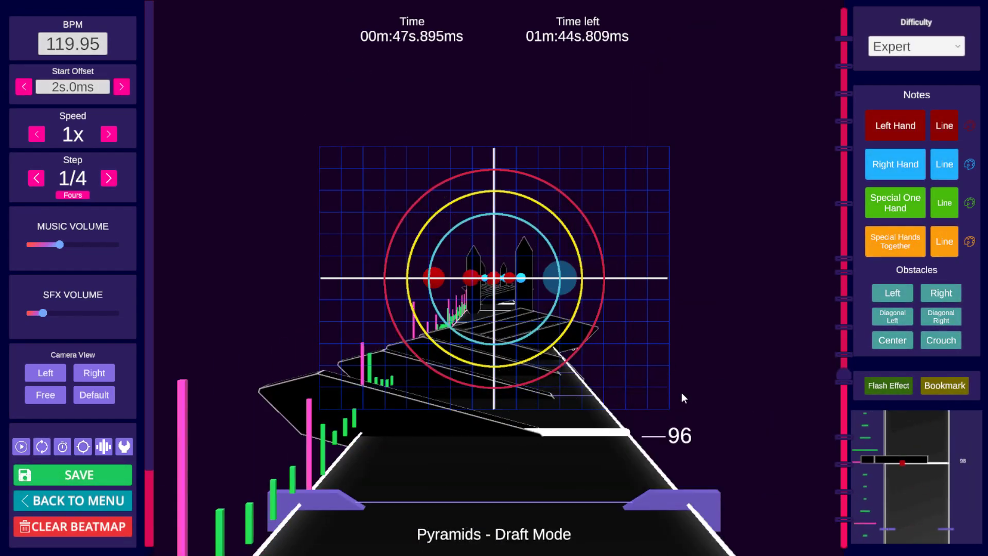
key("space")
key("space")
key("space")
key("space")
scroll(665, 384, "up", 1)
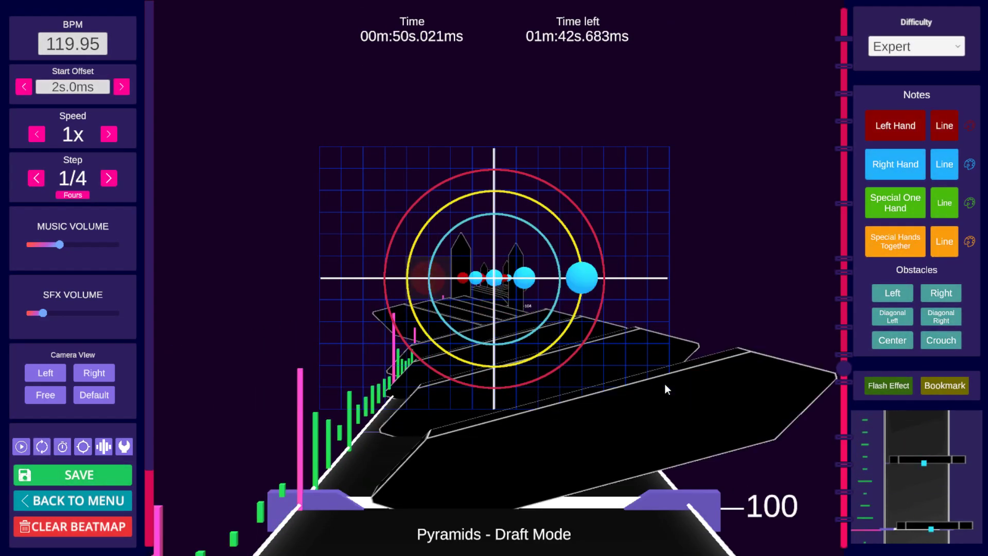
key("ctrl+v")
Step: Paste the copied objects at beat 104 and play on to beat 108
key("space")
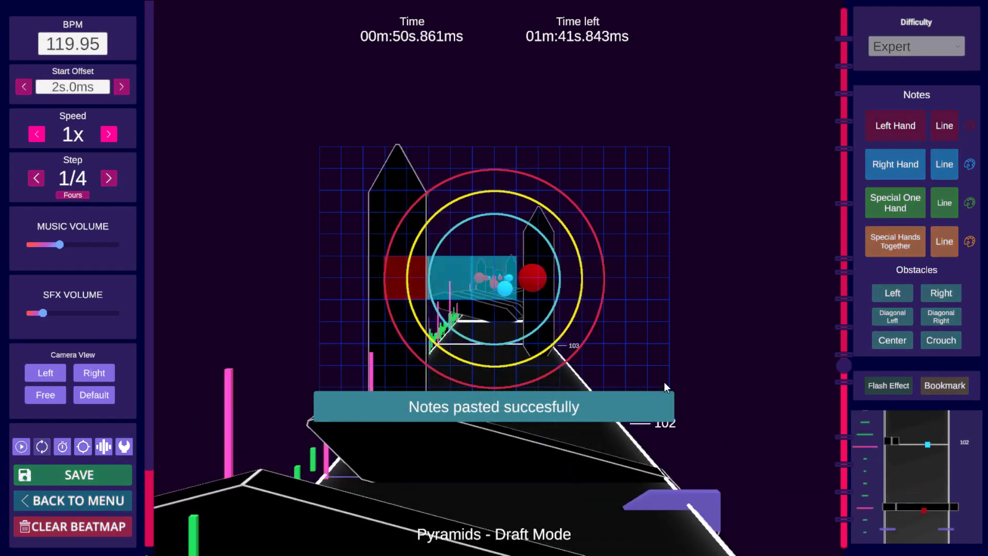
key("space")
key("ctrl+v")
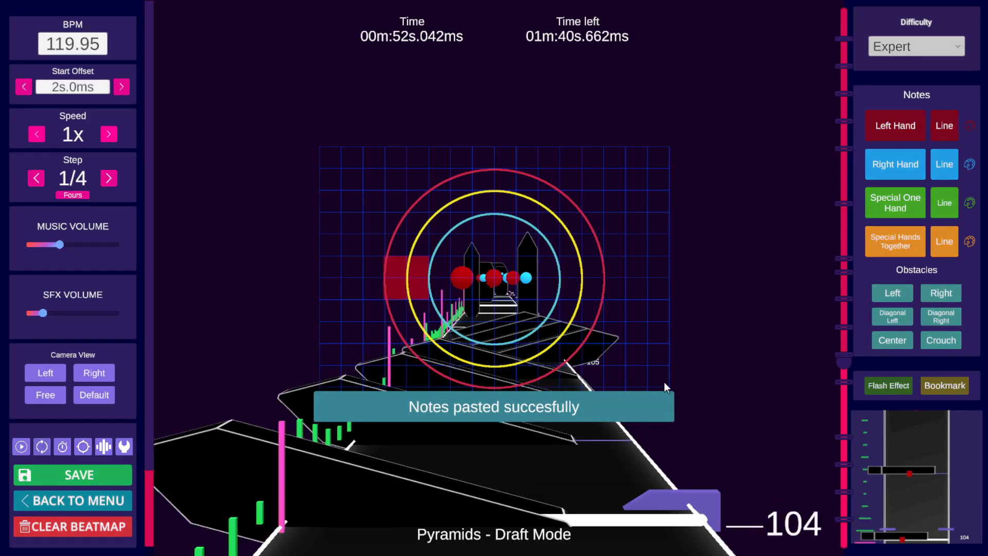
key("space")
key("space")
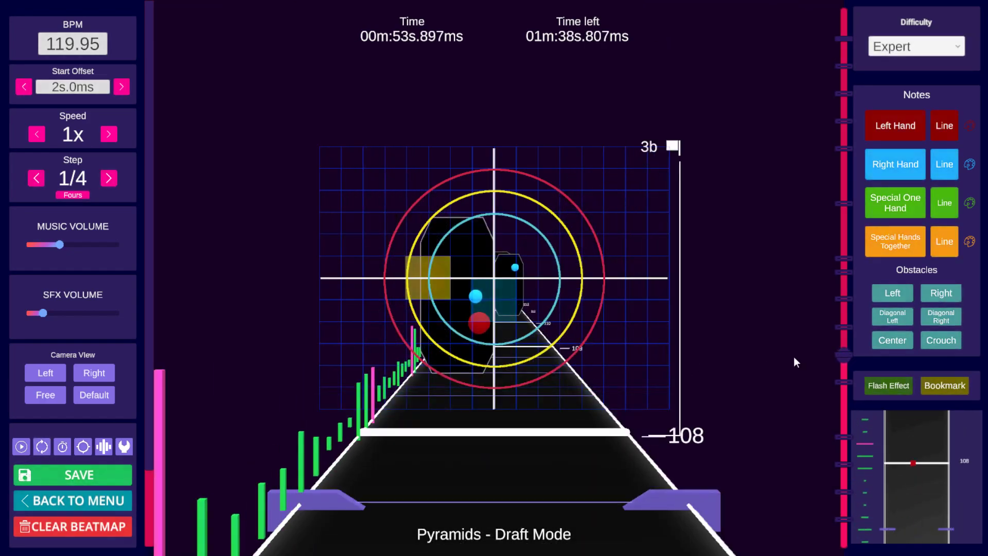
Step: Jump back to the '3 repeat' bookmark at beat 124, paste the copied objects there and play
left_click(846, 327)
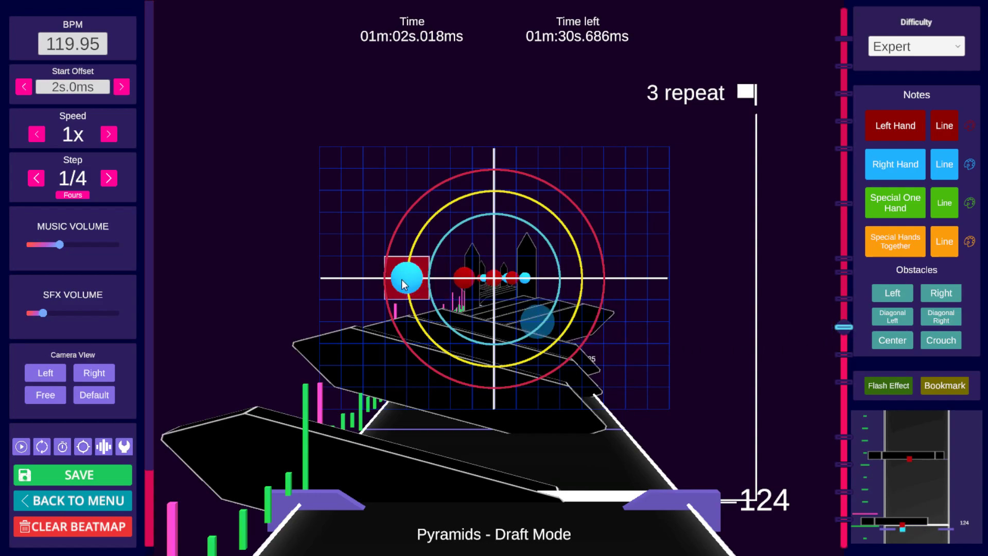
scroll(649, 297, "down", 1)
scroll(650, 297, "up", 1)
scroll(650, 297, "down", 1)
scroll(651, 297, "up", 1)
scroll(651, 297, "down", 1)
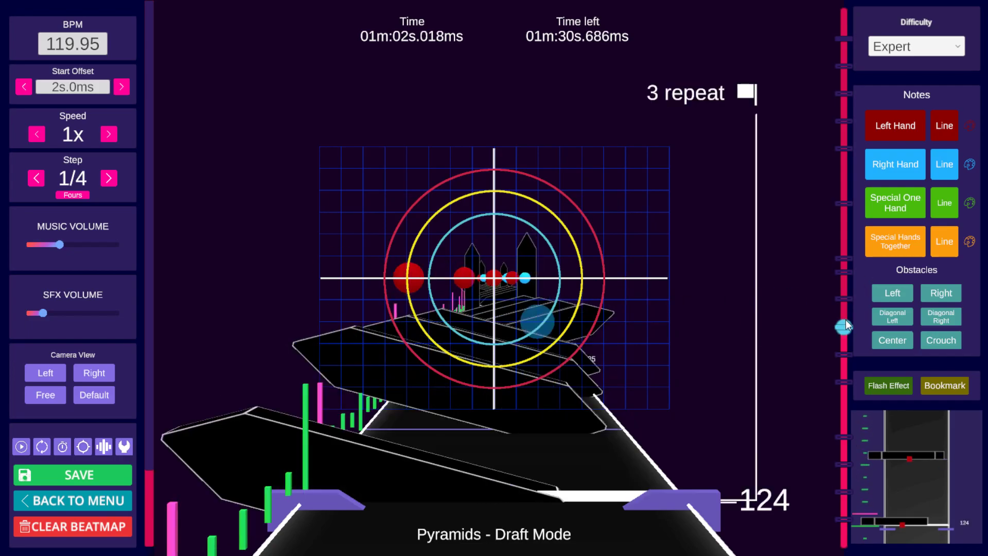
left_click_drag(845, 323, 845, 448)
left_click(845, 327)
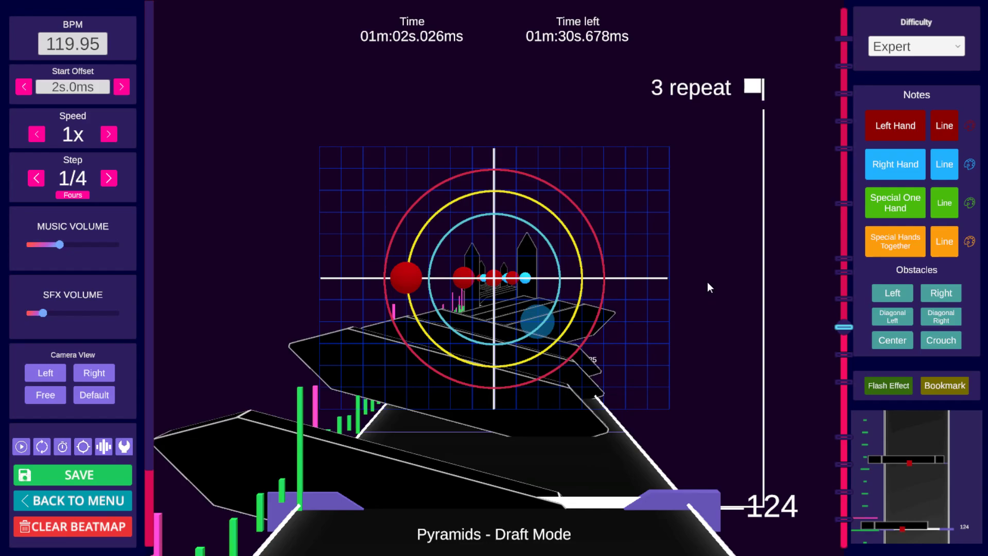
key("ctrl+v")
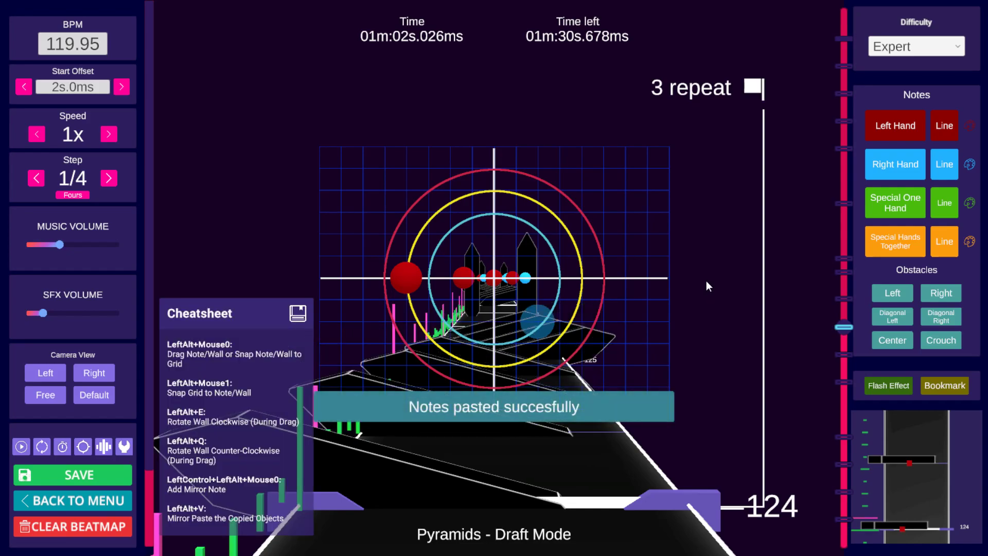
key("space")
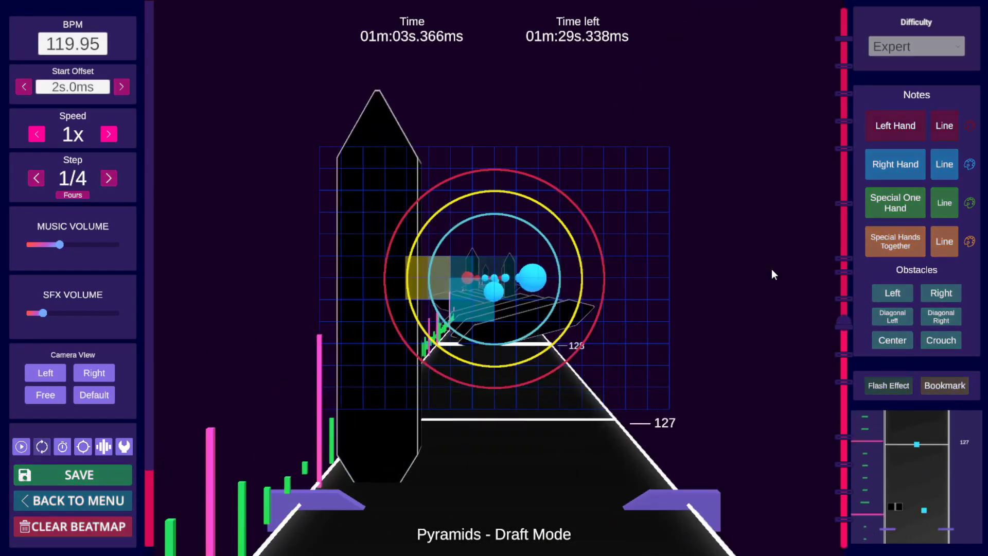
Step: Paste the copied objects at beats 128 and 132 while playing through the section
key("space")
key("ctrl+v")
key("space")
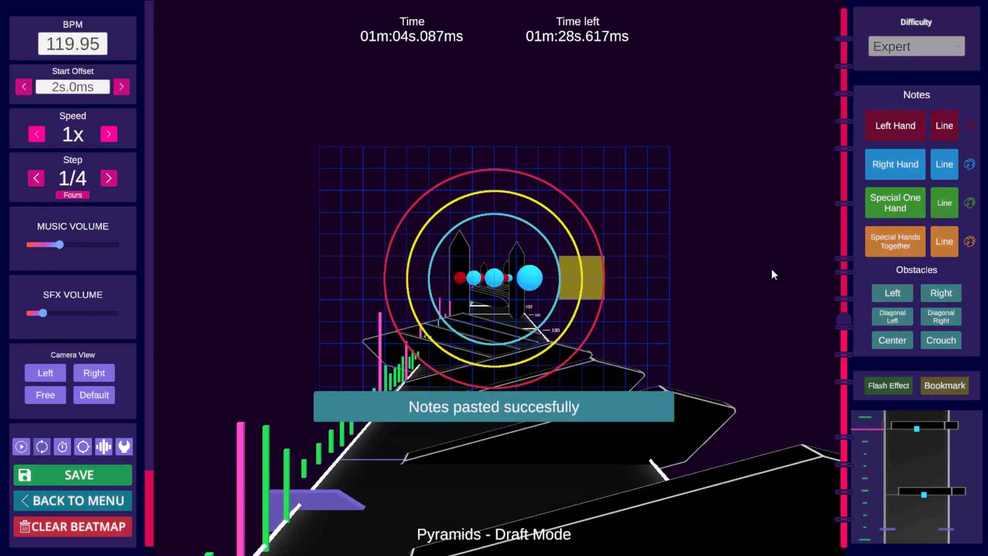
key("space")
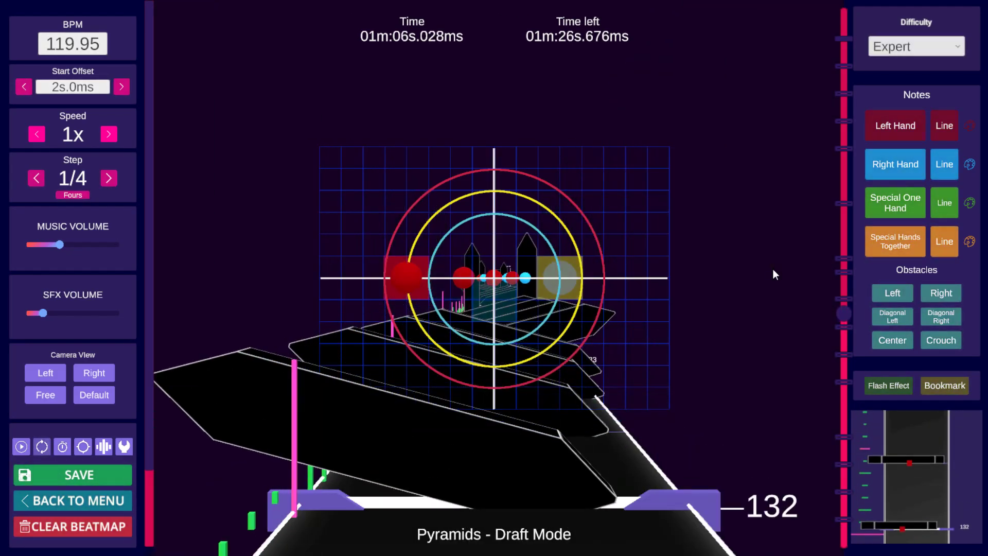
key("ctrl+v")
key("space")
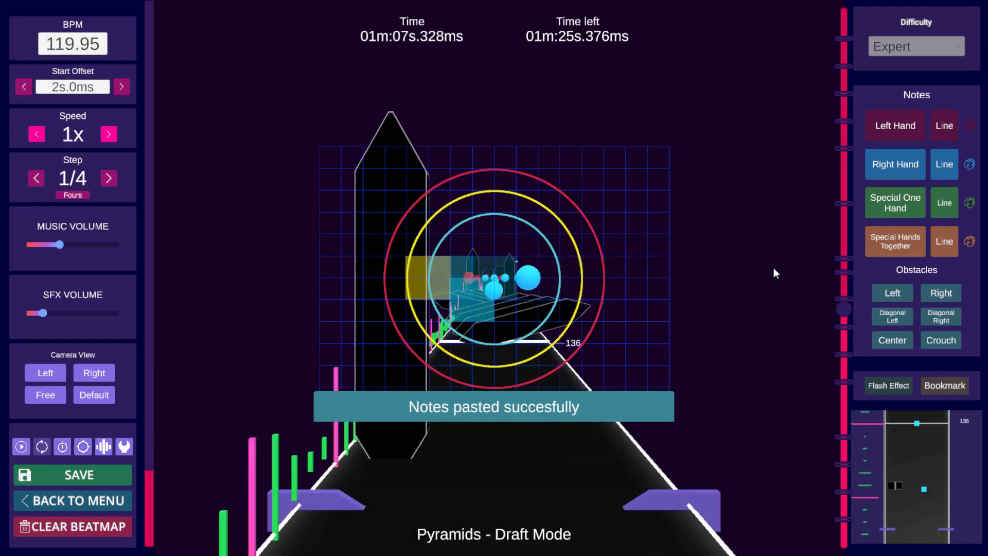
Step: Paste the copied objects again at beat 136 and play on
key("space")
key("ctrl+v")
key("space")
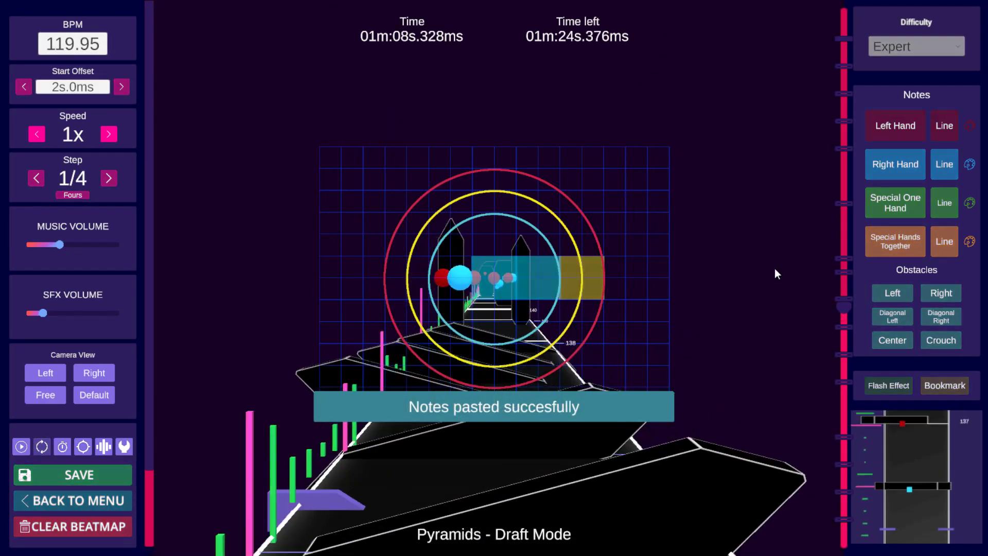
key("space")
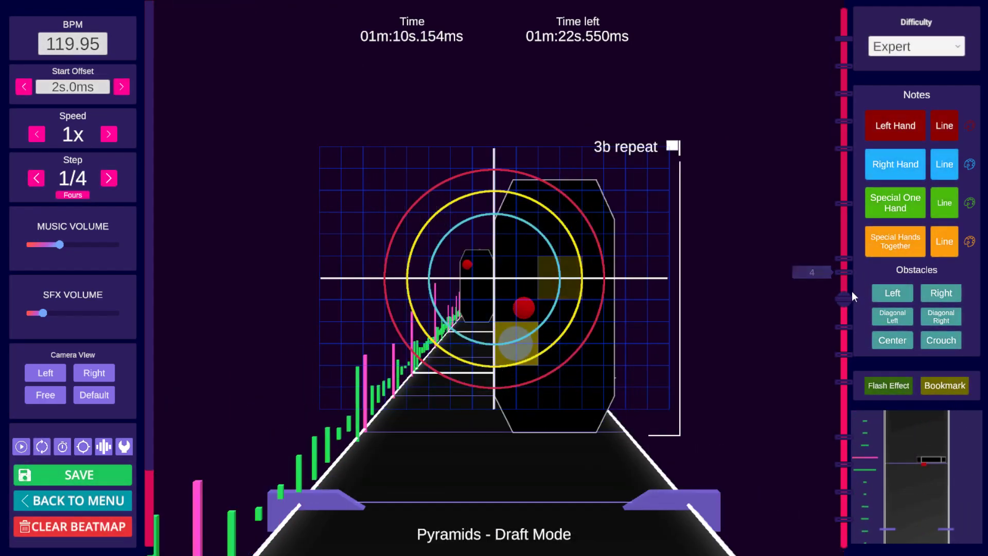
Step: Jump to the '3 repeat c' bookmark at beat 260 and paste the copied objects there
left_click(846, 119)
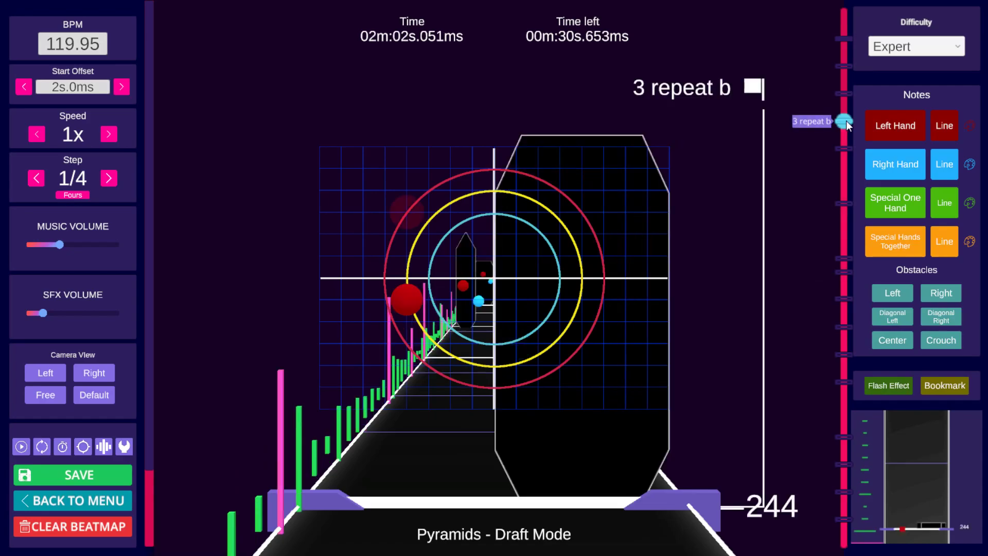
left_click(845, 93)
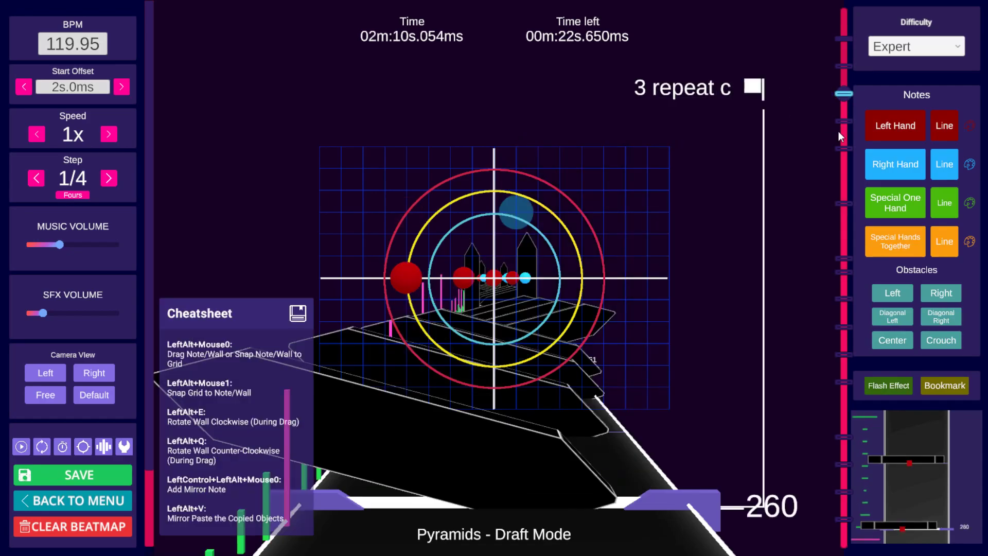
key("ctrl+v")
key("space")
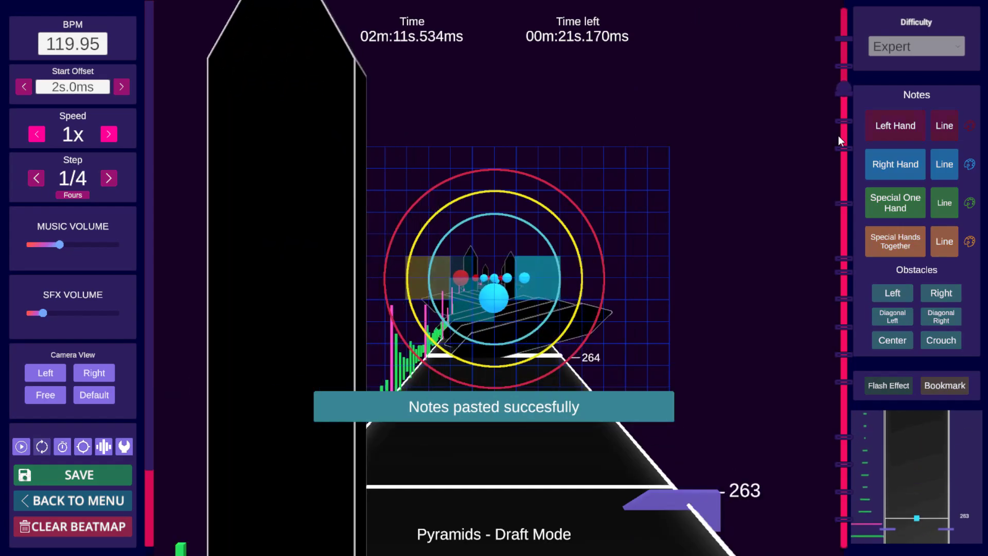
Step: Paste the copied objects at beats 264 and 268 while playing through the section
key("space")
key("ctrl+v")
key("space")
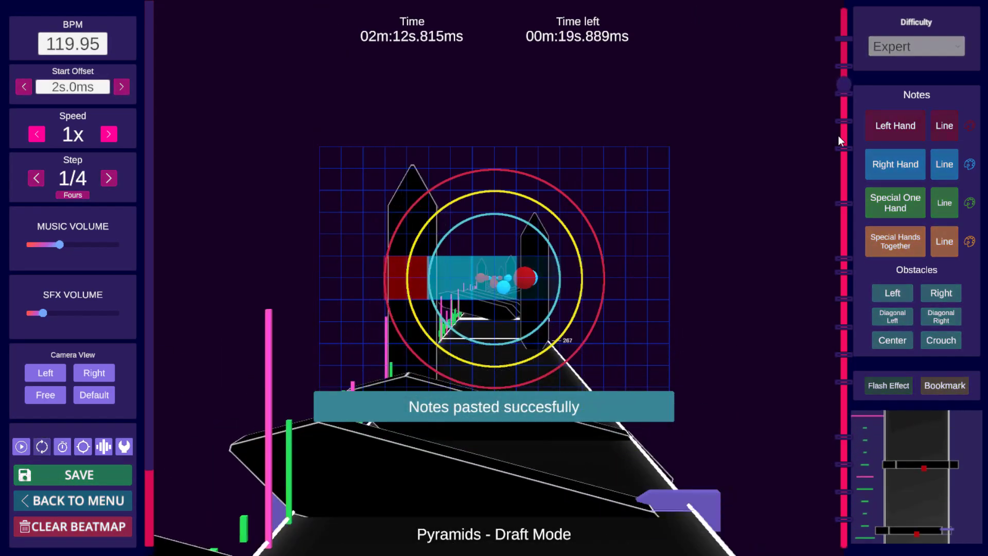
key("space")
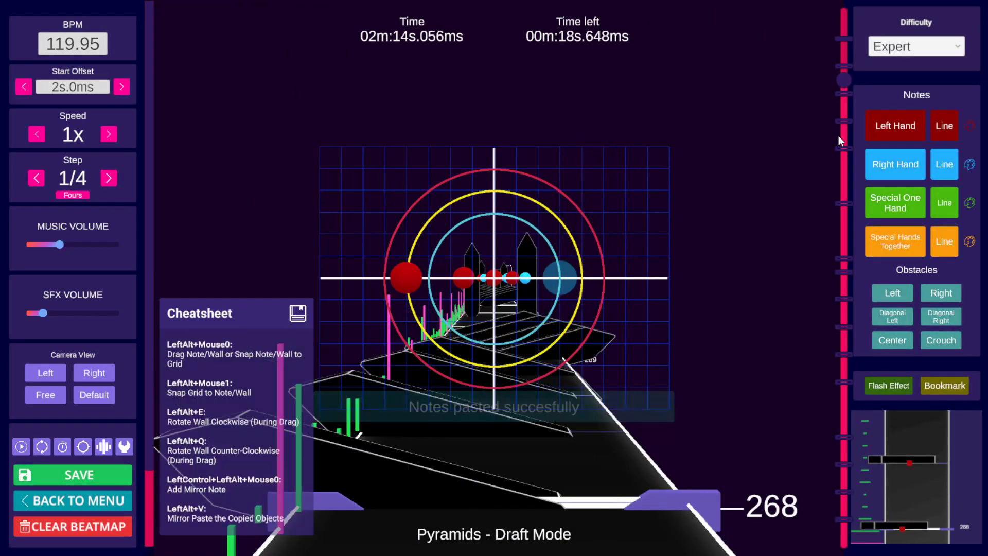
key("ctrl+v")
key("space")
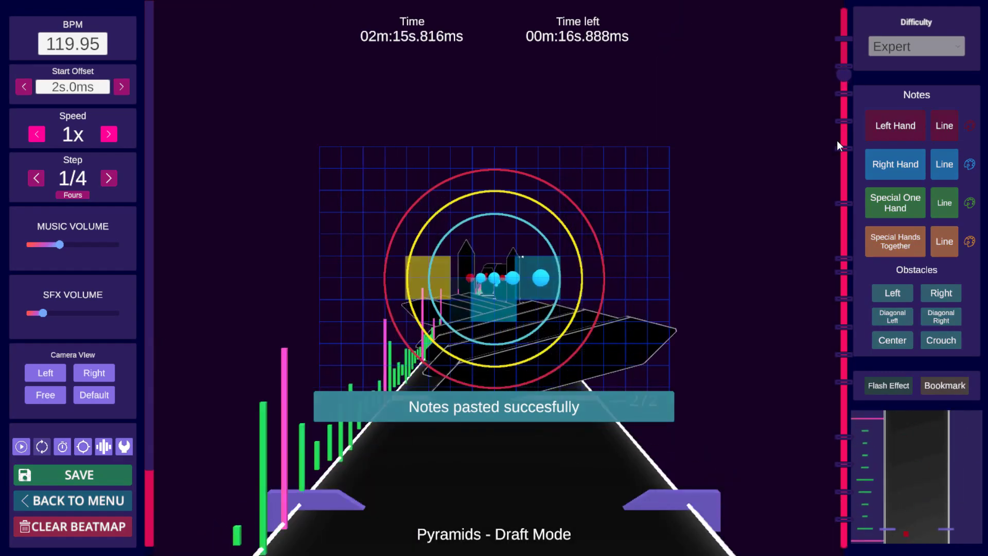
Step: Play on past beat 274, then review the section at the '4' bookmark around beat 160
key("space")
key("space")
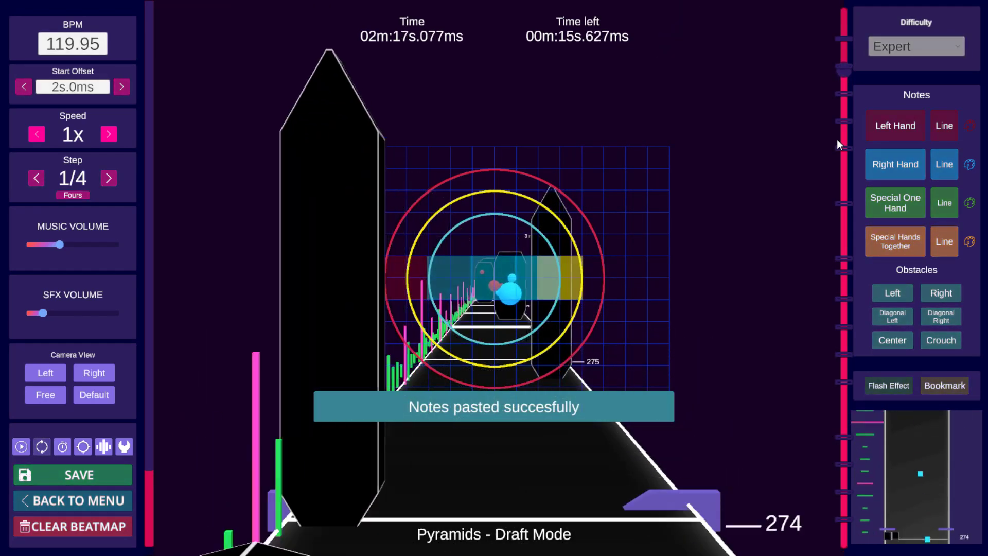
key("space")
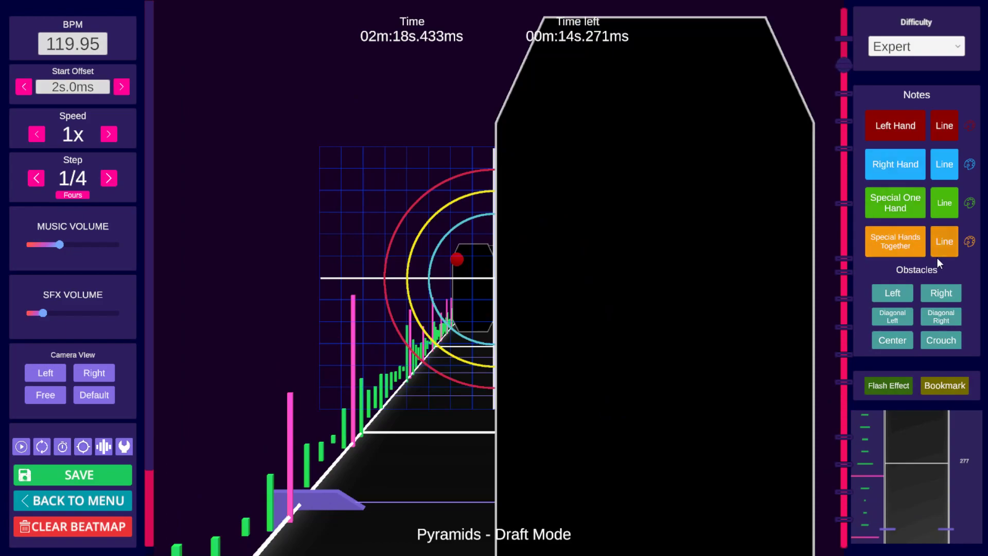
left_click(846, 271)
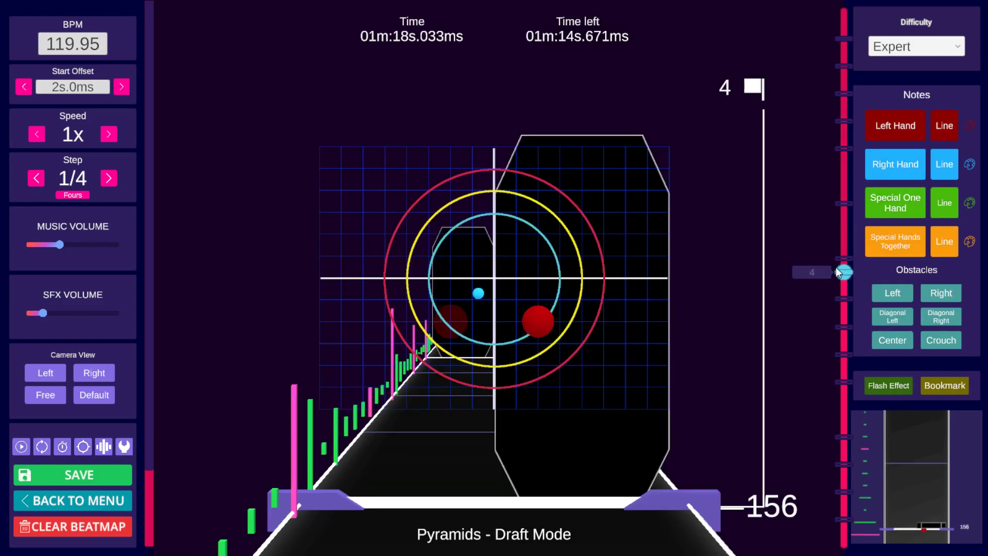
scroll(736, 272, "up", 8)
scroll(736, 269, "down", 2)
scroll(735, 268, "up", 1)
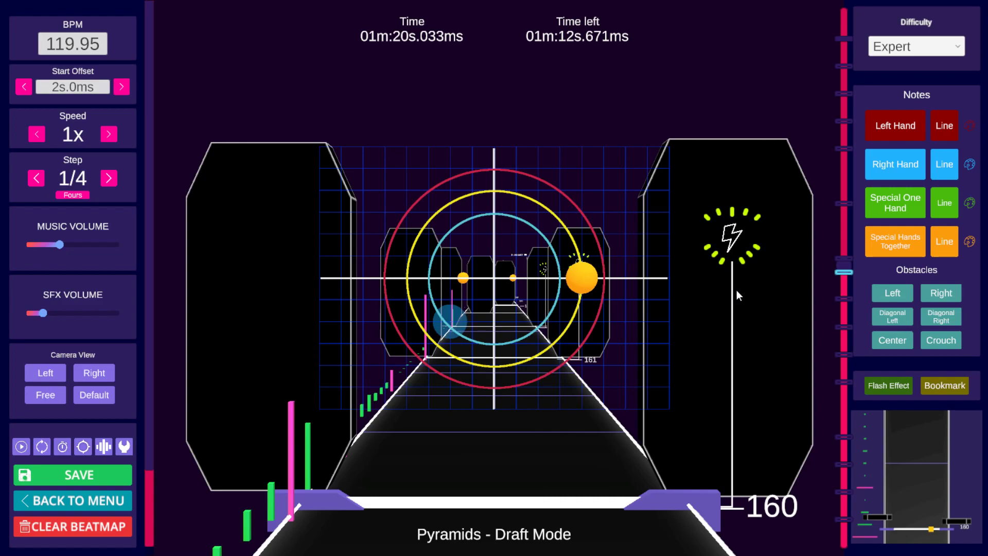
Step: Jump to the '1b' bookmark at beat 28, adjust the notes around beat 33 and save the beatmap
left_click(845, 491)
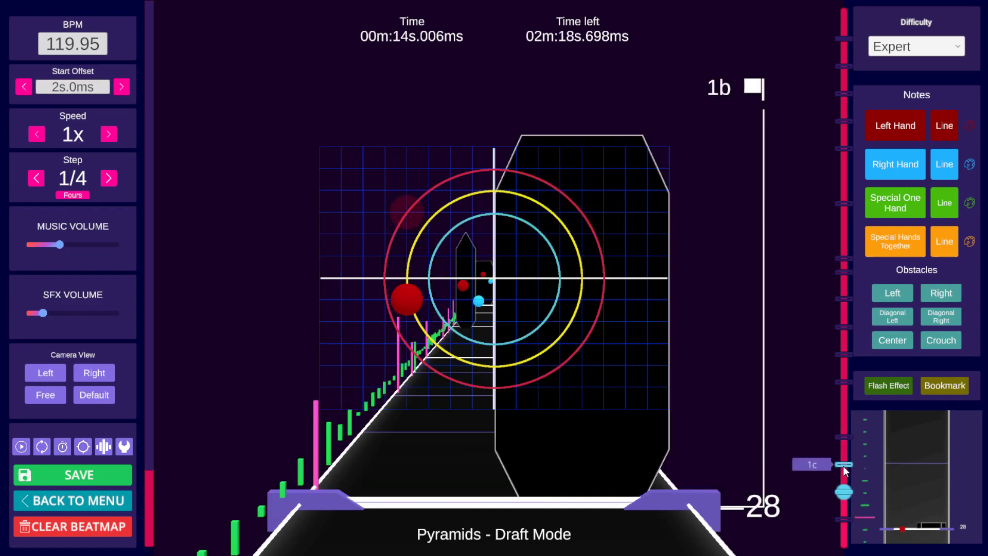
key("space")
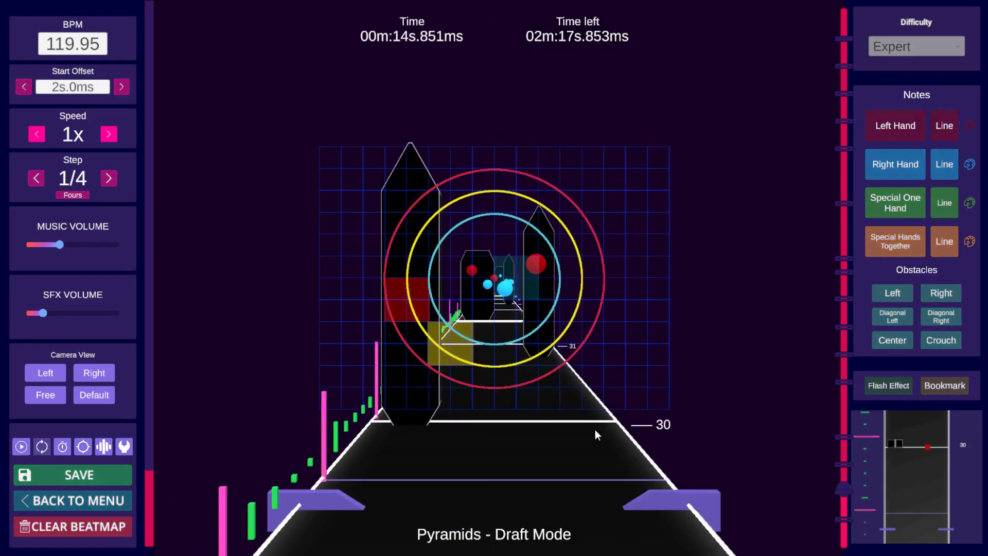
key("space")
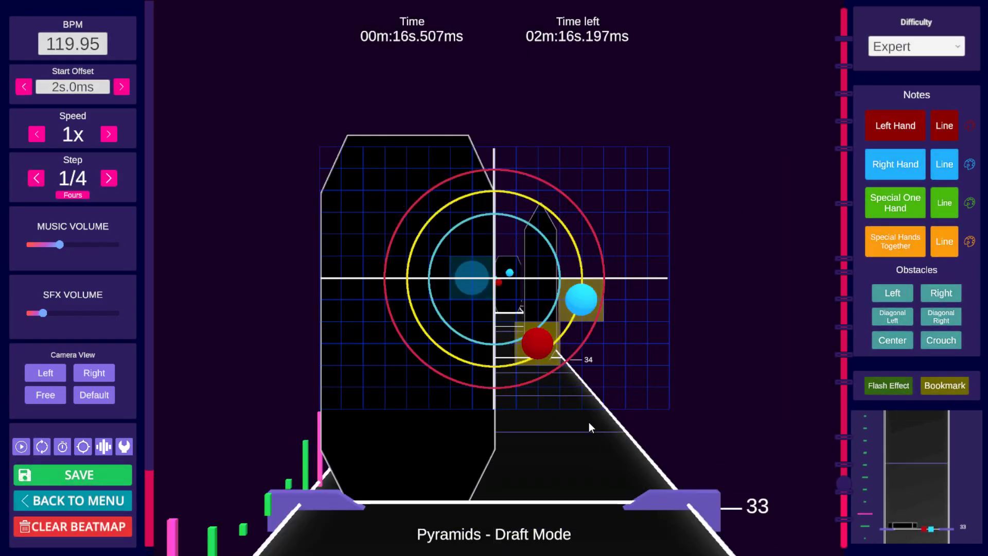
left_click(565, 349)
left_click(540, 347)
scroll(817, 354, "up", 7)
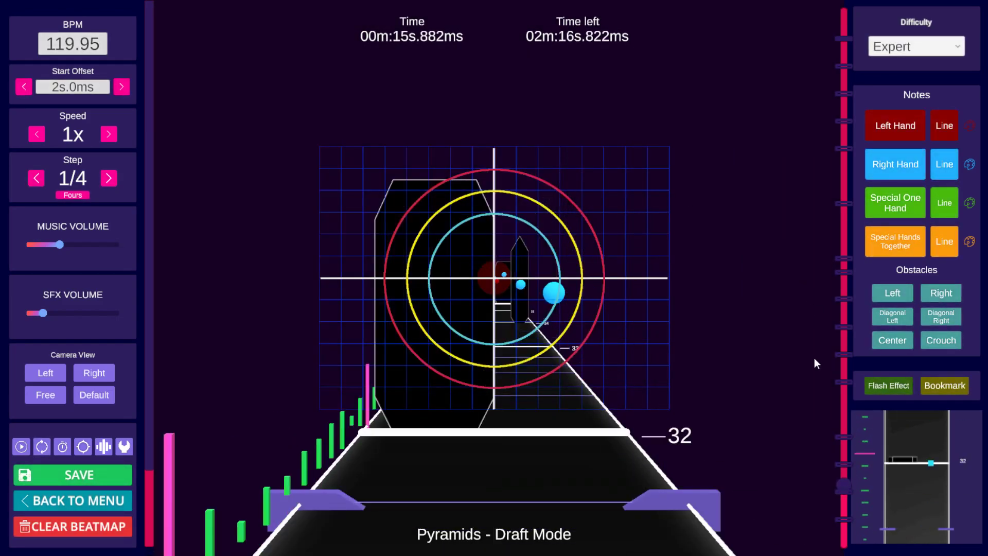
key("ctrl+s")
Step: Enable selection mode, select the objects around beat 33 and copy them
scroll(798, 366, "down", 1)
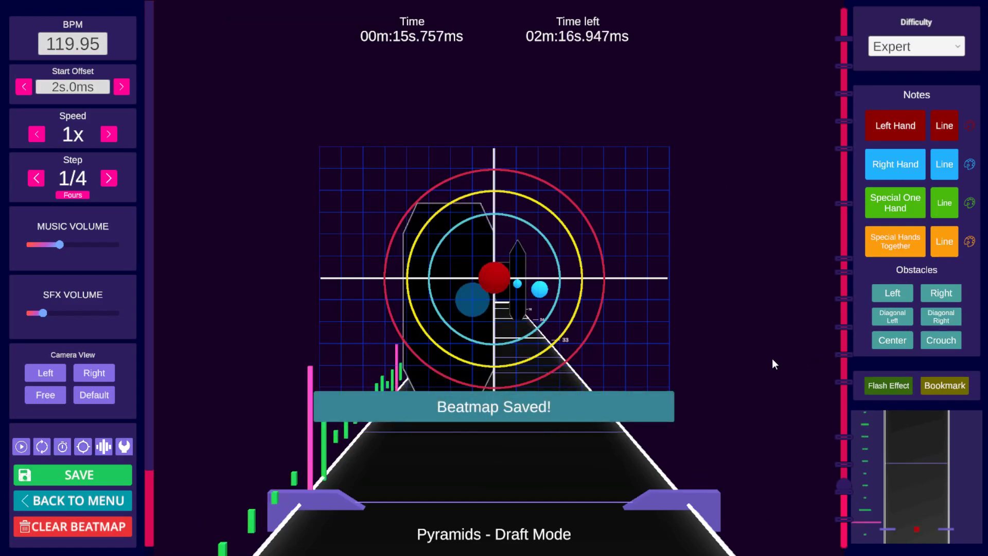
scroll(735, 354, "up", 12)
scroll(725, 357, "down", 12)
scroll(718, 359, "down", 1, "shift")
scroll(717, 360, "up", 1)
scroll(715, 361, "down", 2)
key("shift")
scroll(708, 361, "down", 4, "shift")
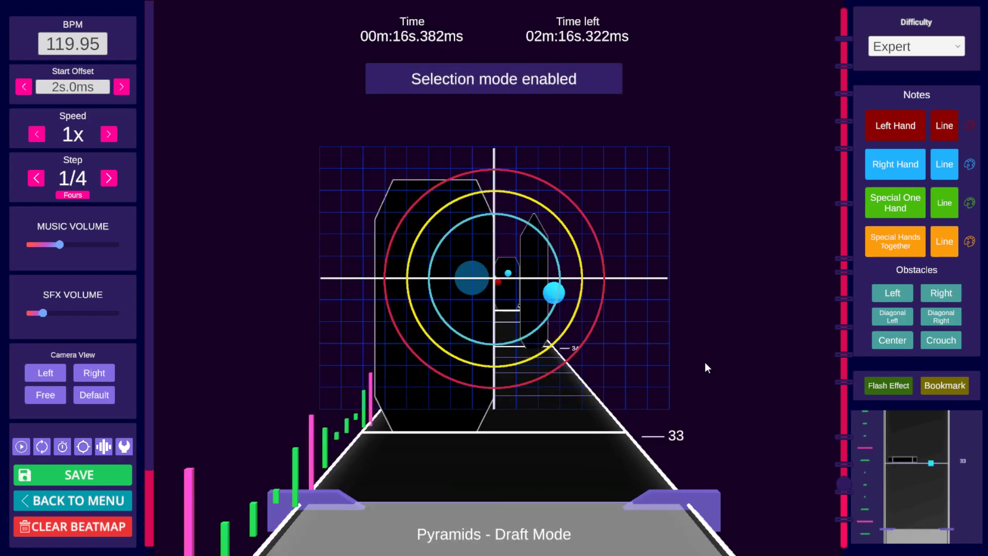
key("ctrl+c")
key("space")
key("space")
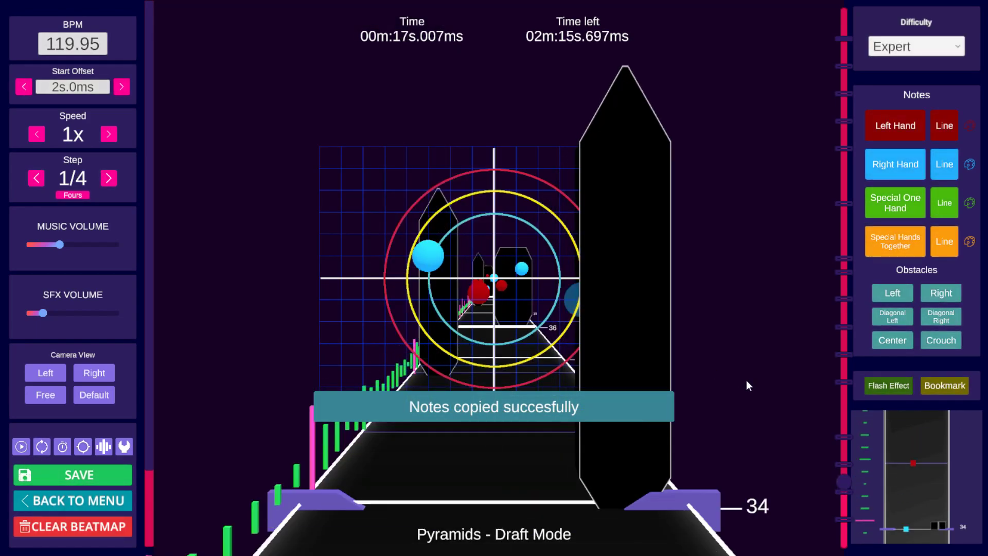
Step: Return to the '1b' bookmark and paste the copied objects at beats 36 and 40
left_click(845, 493)
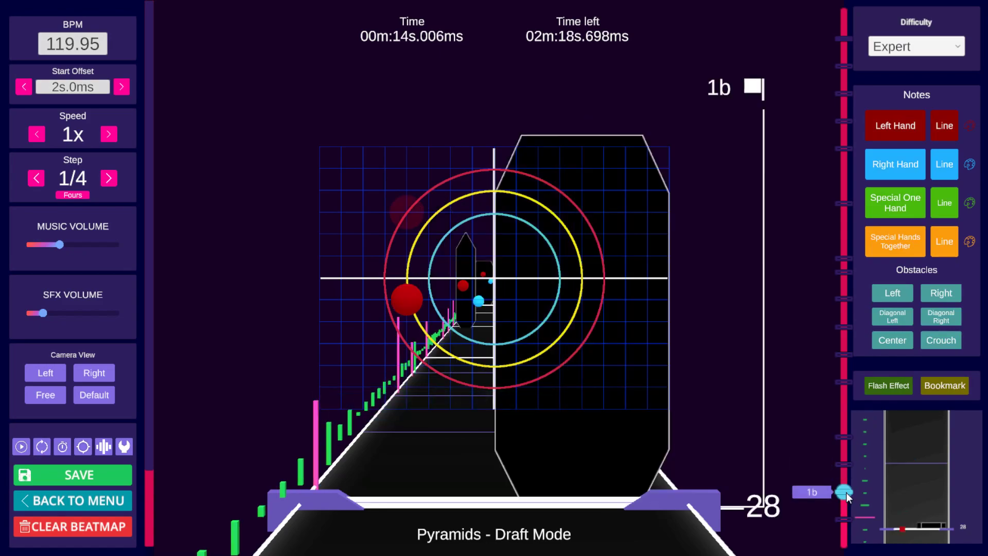
key("space")
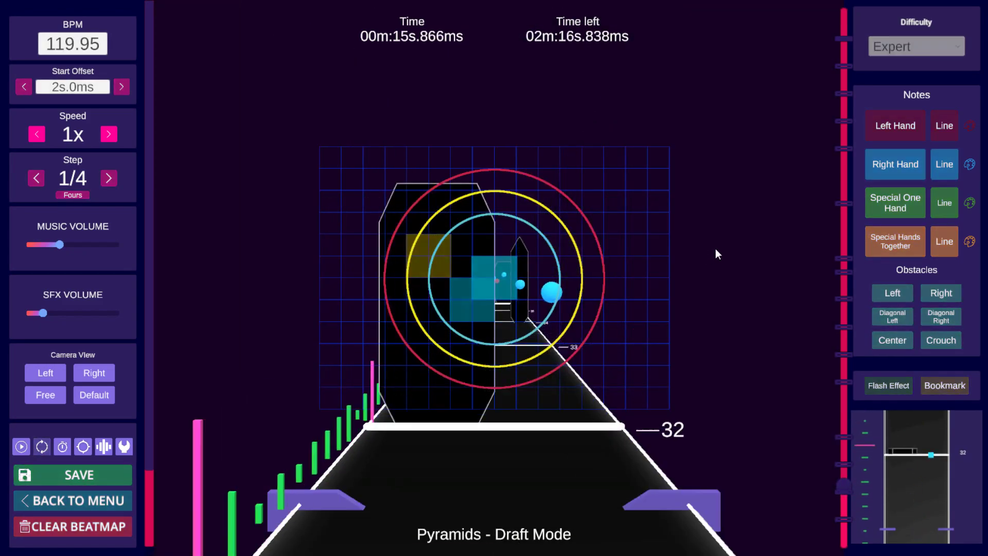
key("space")
key("space")
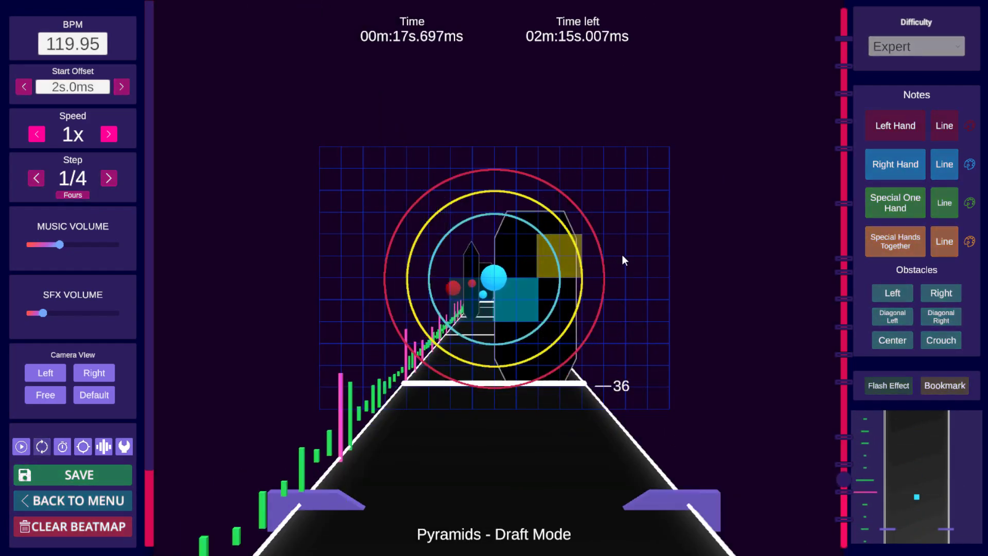
key("space")
key("ctrl+v")
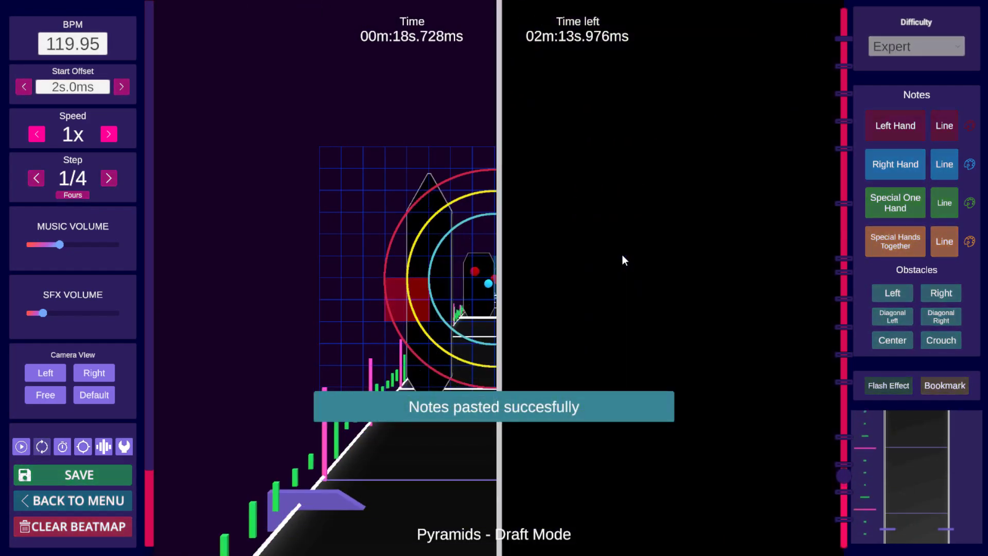
key("space")
key("ctrl+v")
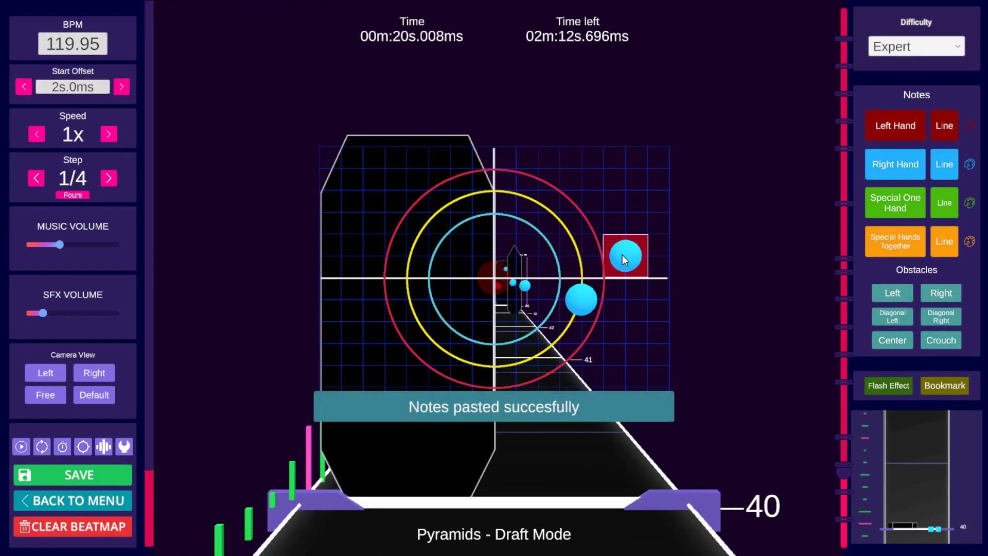
Step: Jump to the '3 repeat b' bookmark at beat 244 and paste the copied objects there
key("space")
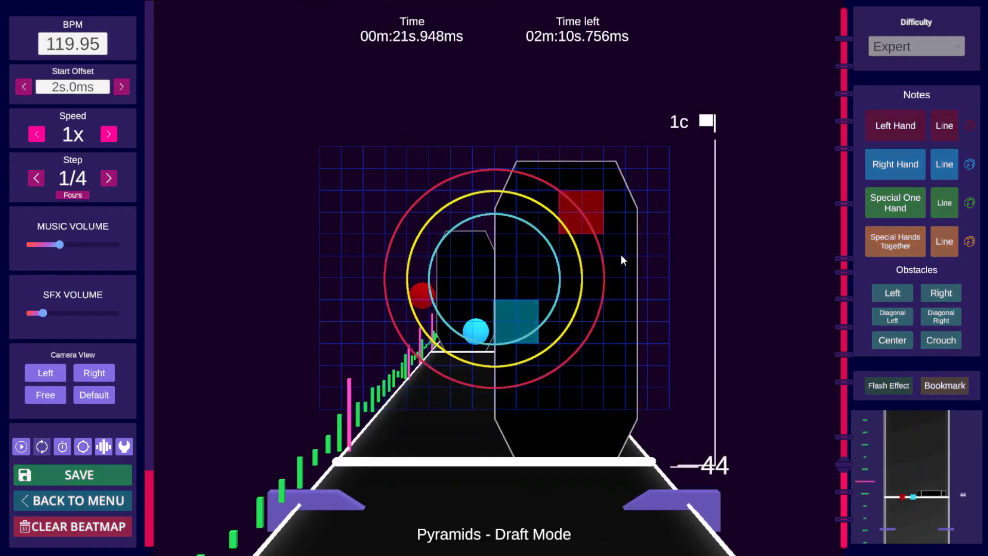
key("space")
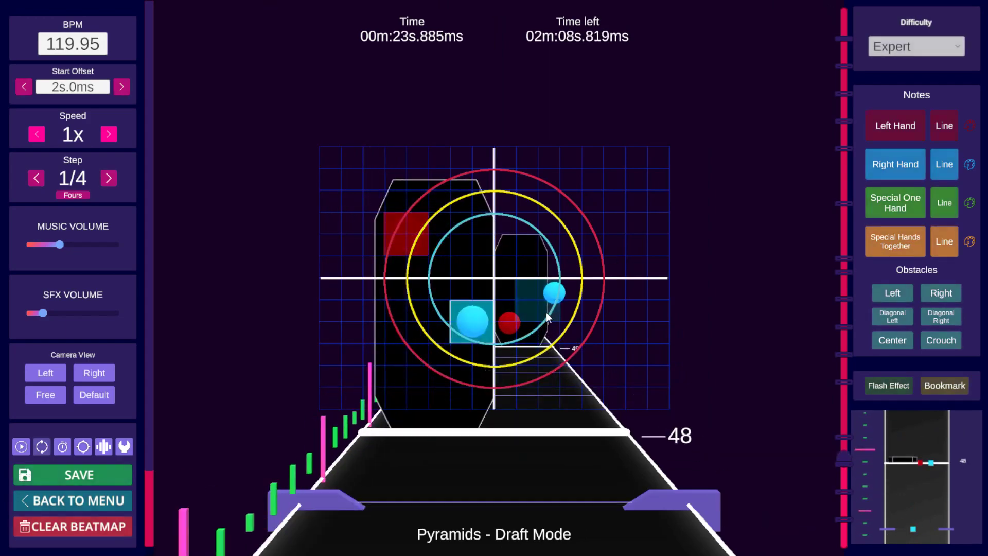
left_click(843, 123)
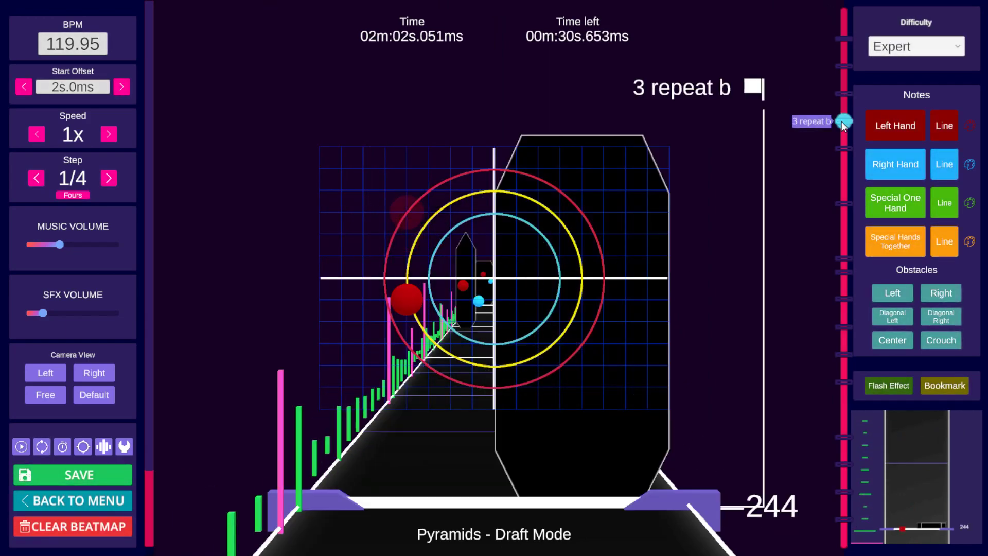
key("space")
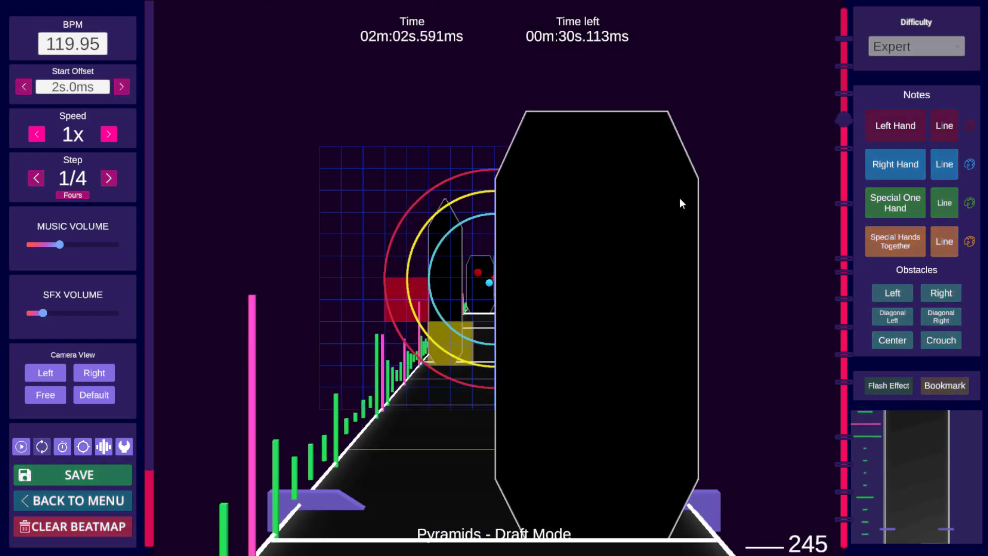
key("space")
scroll(672, 198, "down", 5)
scroll(669, 199, "up", 5)
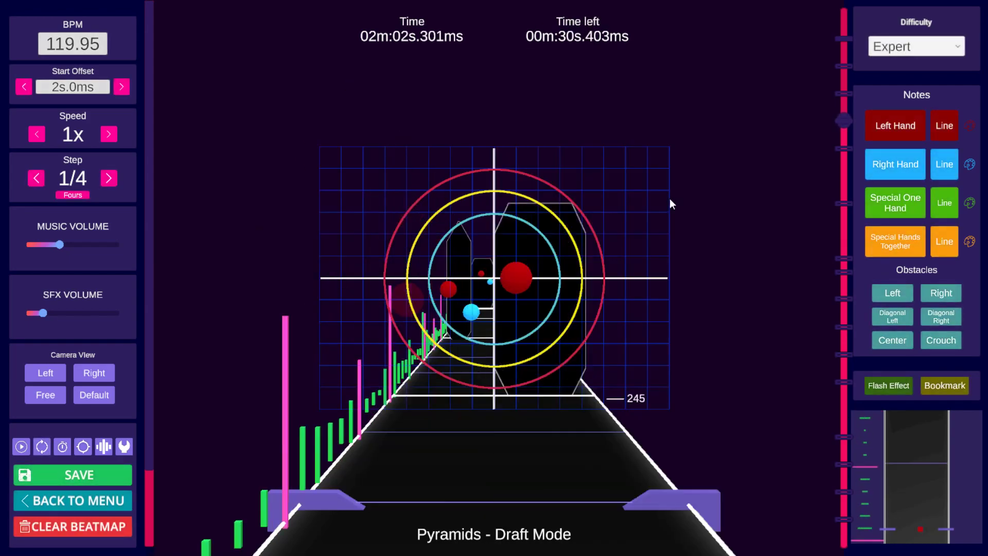
scroll(669, 199, "down", 2)
scroll(669, 199, "down", 1)
scroll(669, 199, "up", 1)
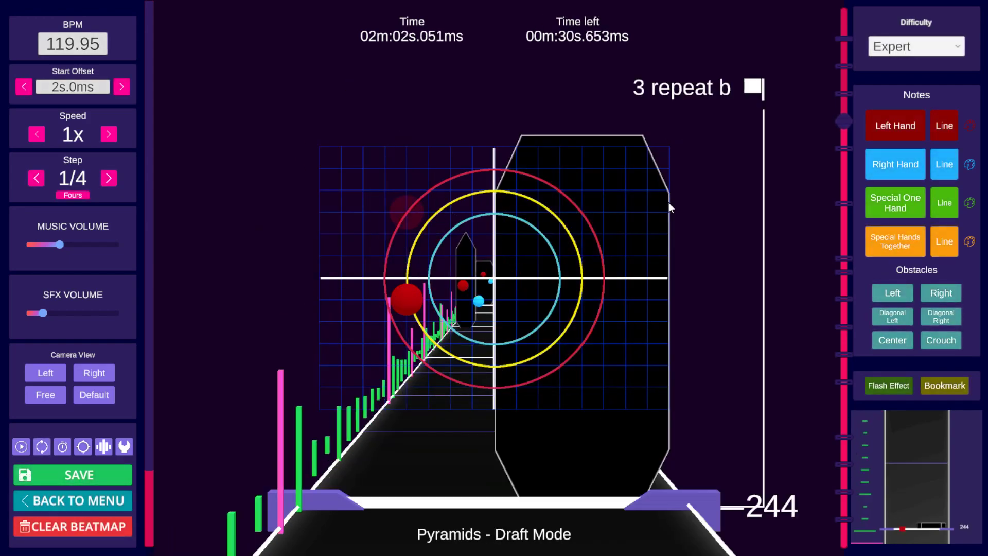
key("ctrl+v")
key("space")
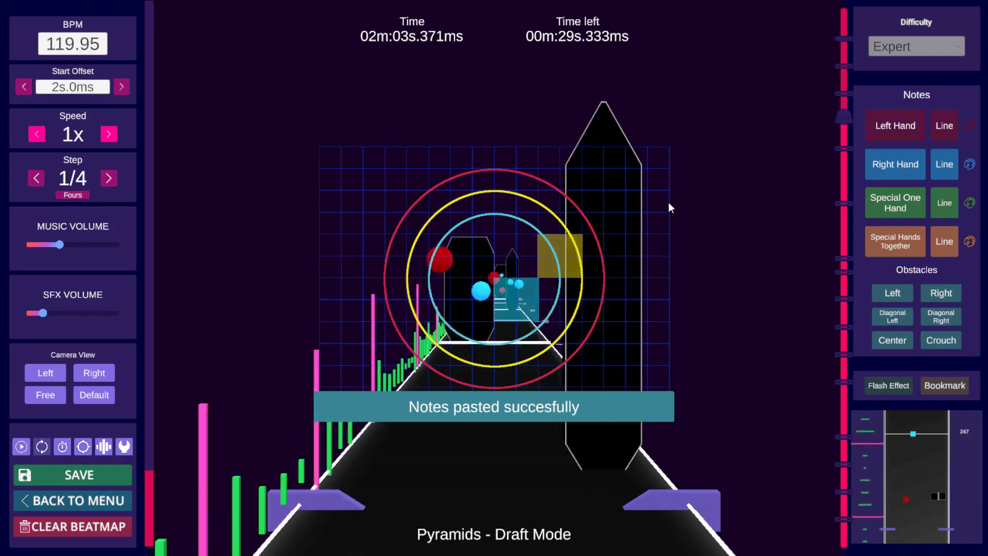
Step: Paste the copied objects again a few beats after beat 244 and play
key("space")
scroll(668, 202, "up", 1)
scroll(669, 203, "down", 1)
key("ctrl+v")
key("space")
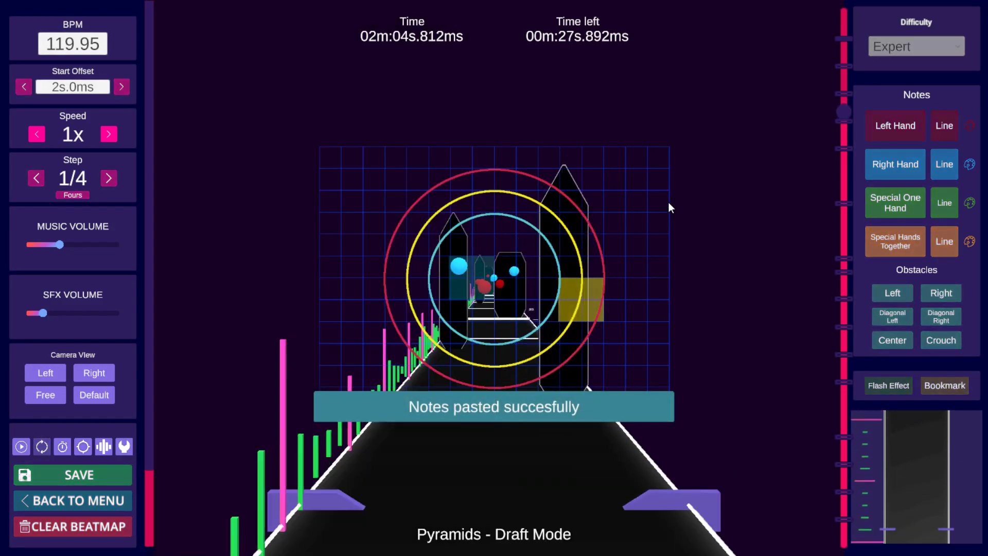
Step: Paste the copied objects at beat 252 and play through the pasted section
key("space")
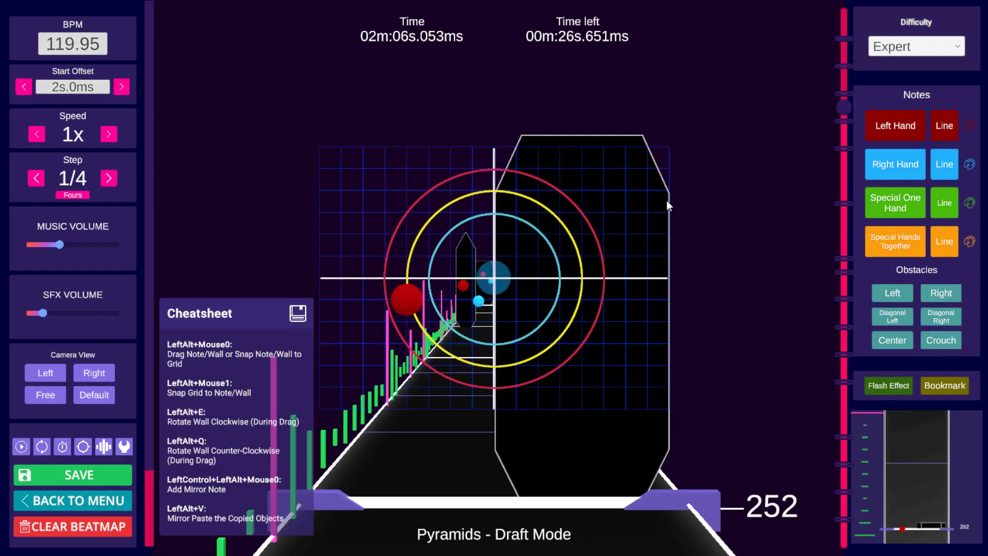
key("ctrl+v")
key("space")
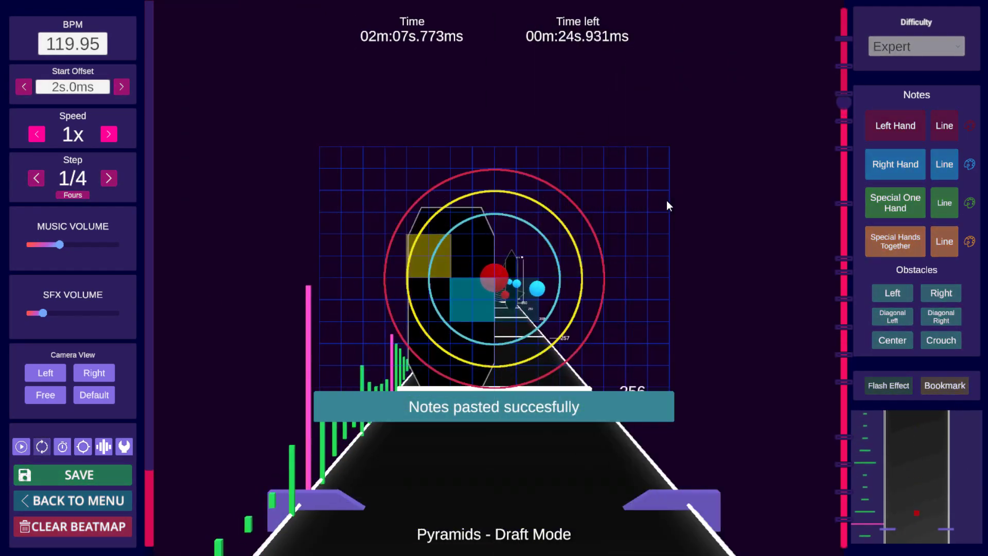
key("space")
key("space")
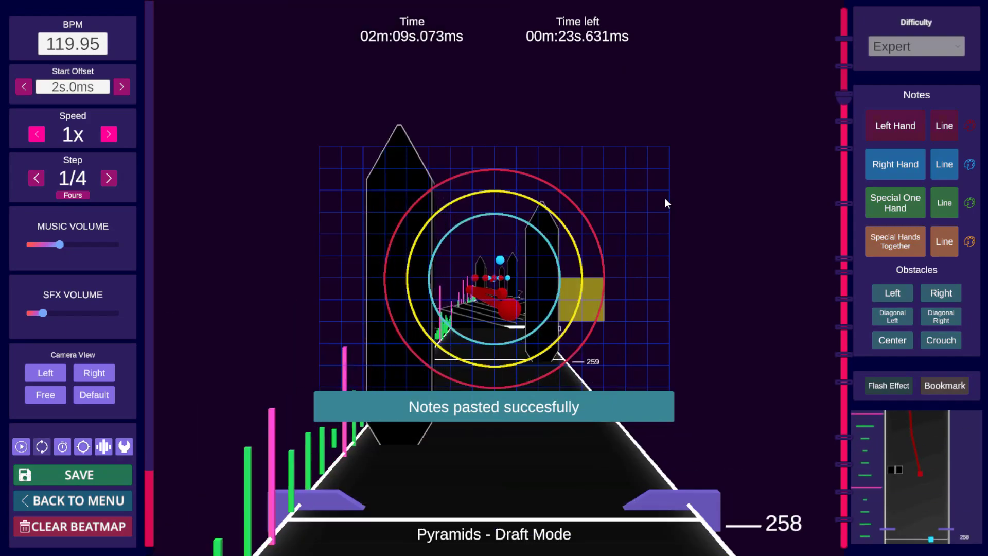
key("space")
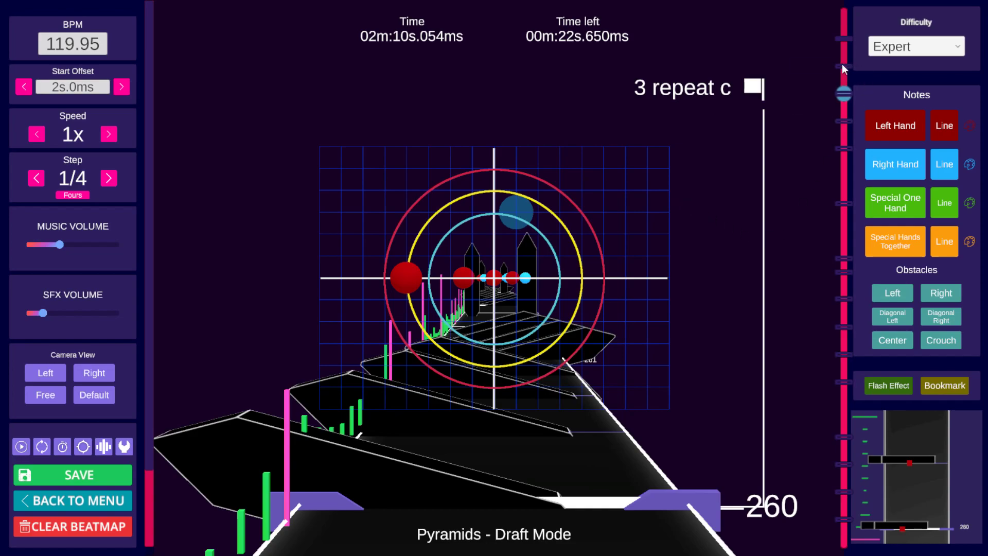
Step: Copy the selected objects at the '1' bookmark near beat 12 in Expert and paste them into the Hard difficulty
left_click(843, 66)
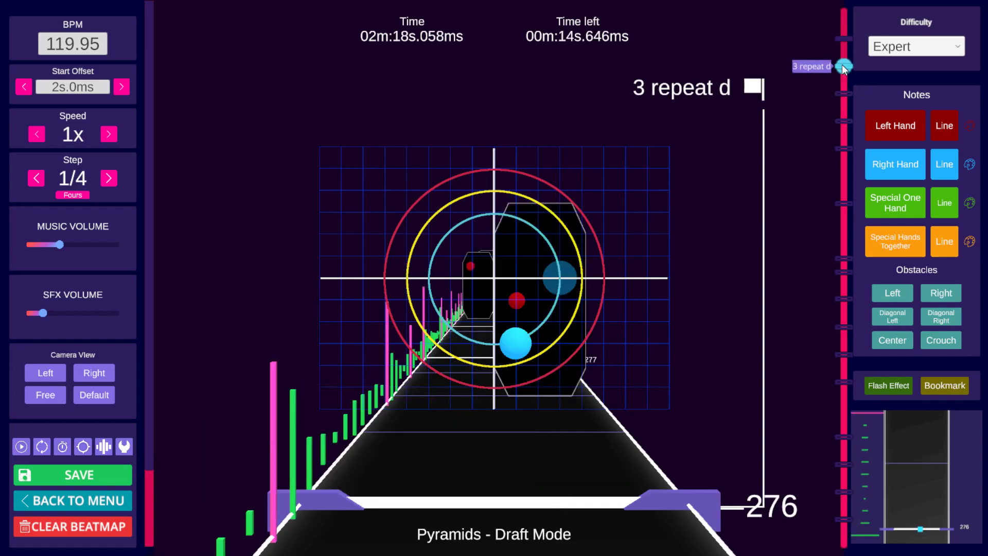
left_click(847, 38)
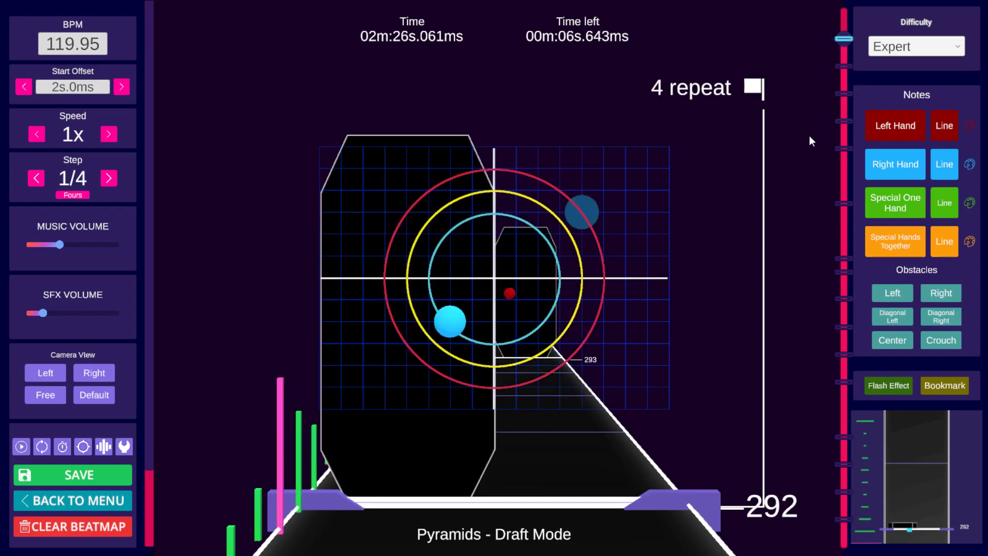
left_click(843, 520)
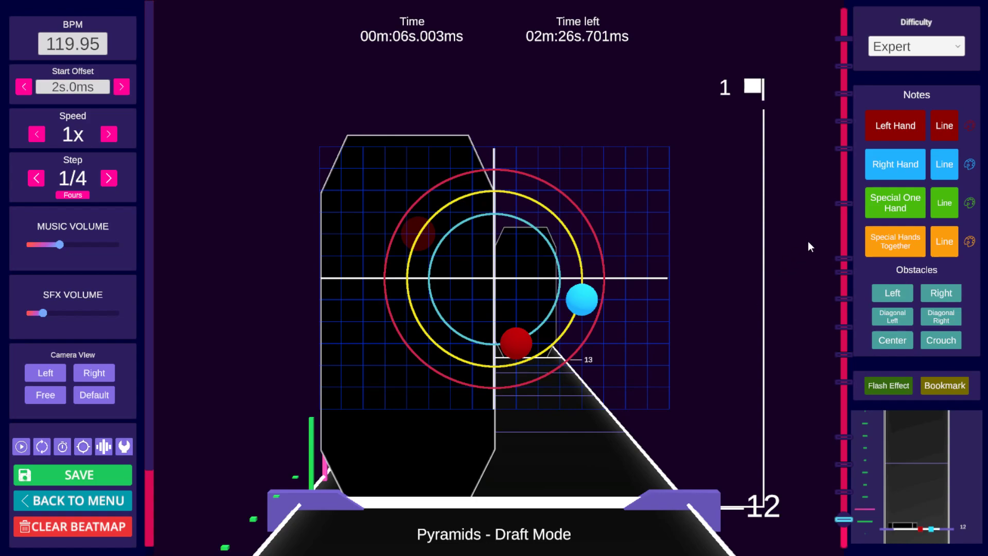
left_click(913, 49)
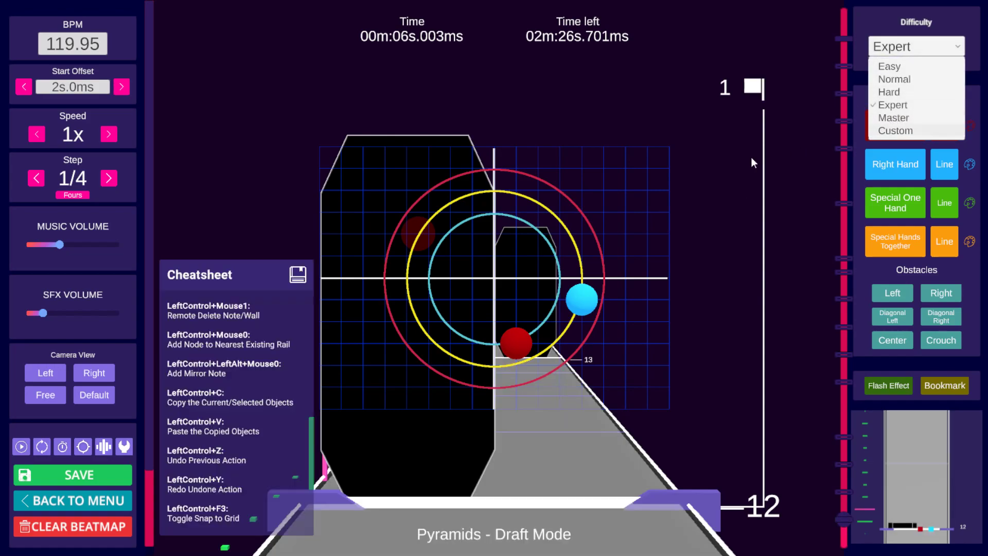
key("ctrl+c")
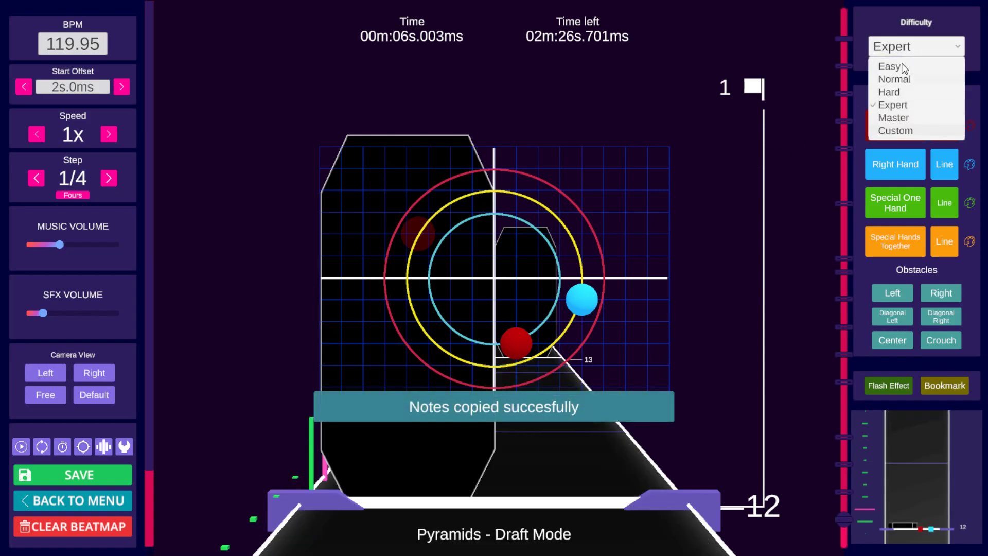
left_click(889, 93)
key("ctrl+v")
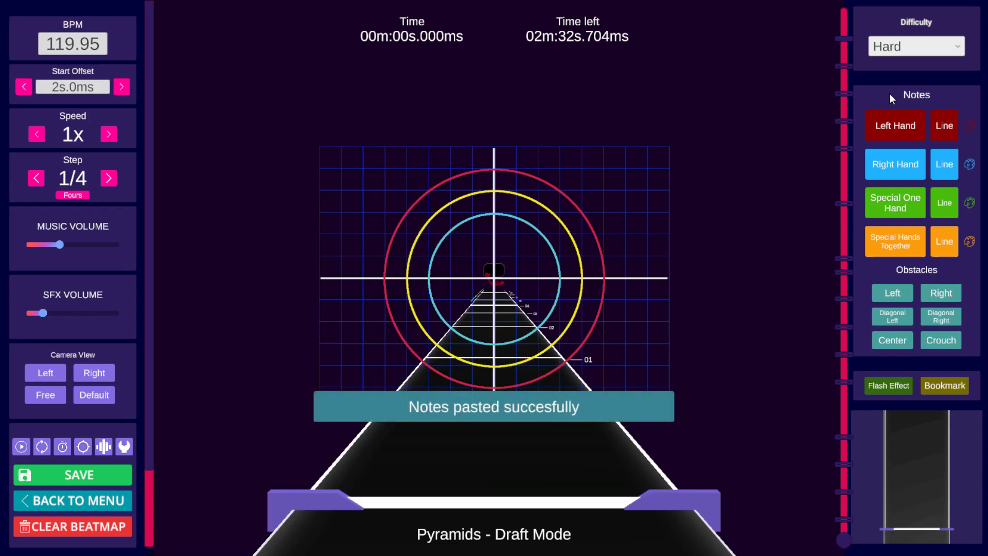
Step: Switch to Easy difficulty, place a right-hand note in the upper right of the grid and remove it
left_click(910, 48)
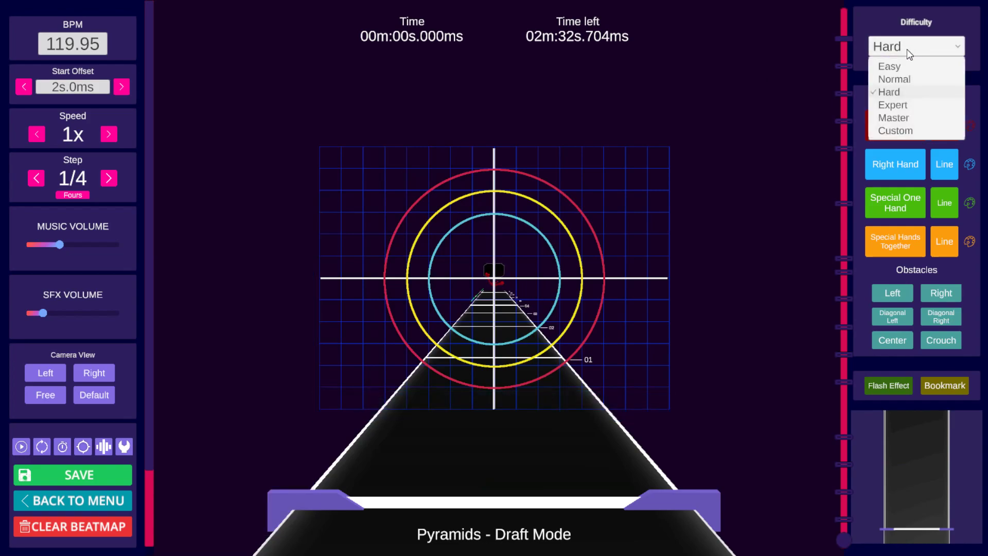
left_click(891, 66)
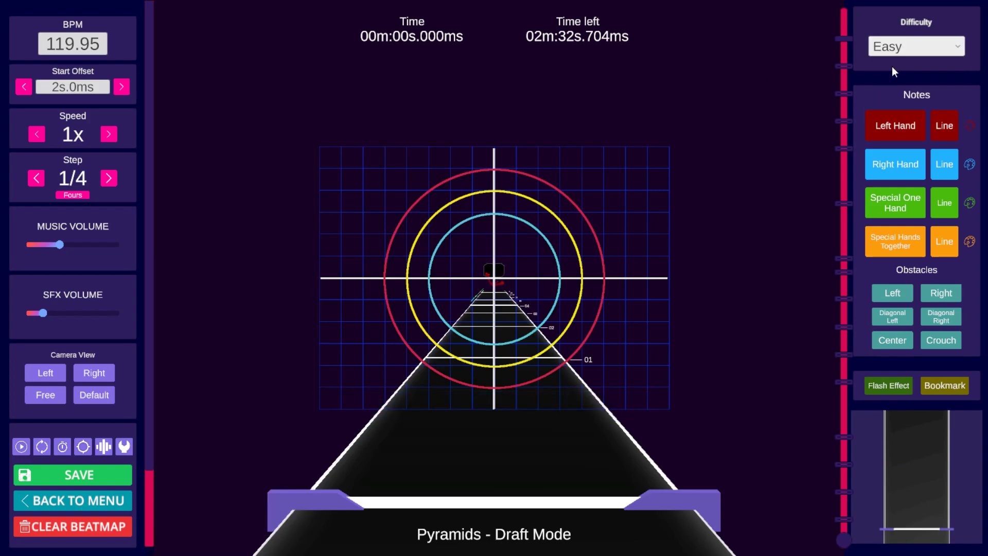
left_click(588, 202)
left_click_drag(590, 208, 593, 197)
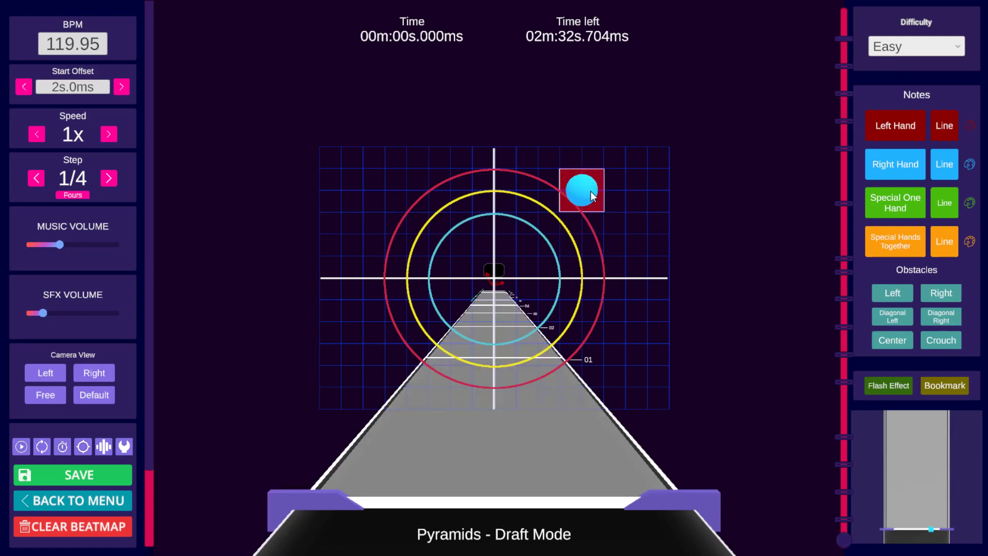
right_click(591, 194)
Step: Check the Expert difficulty, then return to the Hard difficulty
left_click(906, 44)
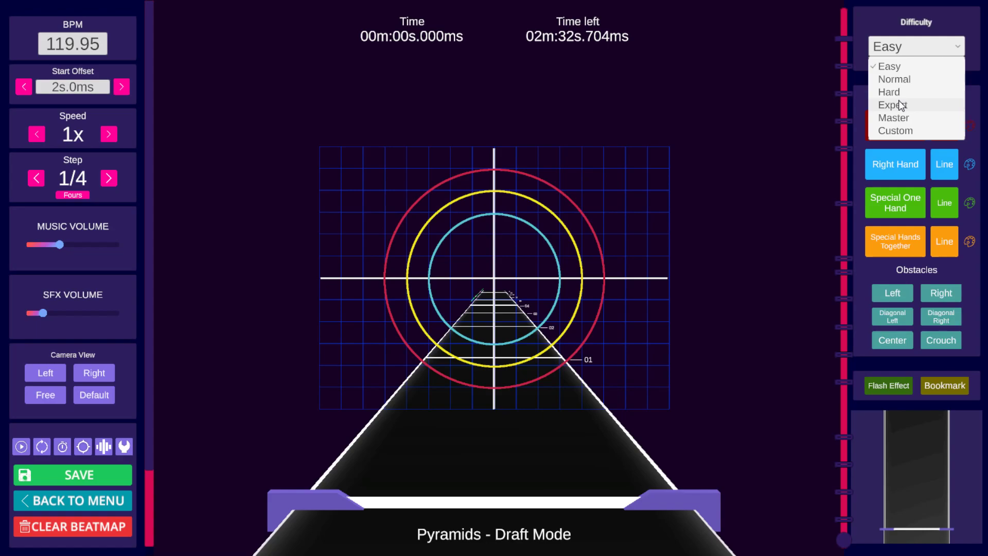
left_click(899, 104)
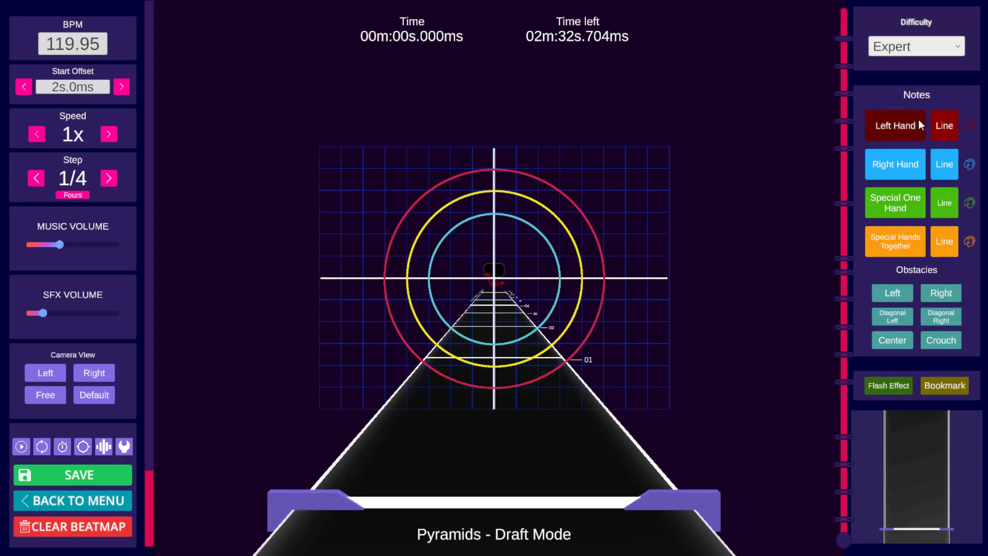
left_click(931, 49)
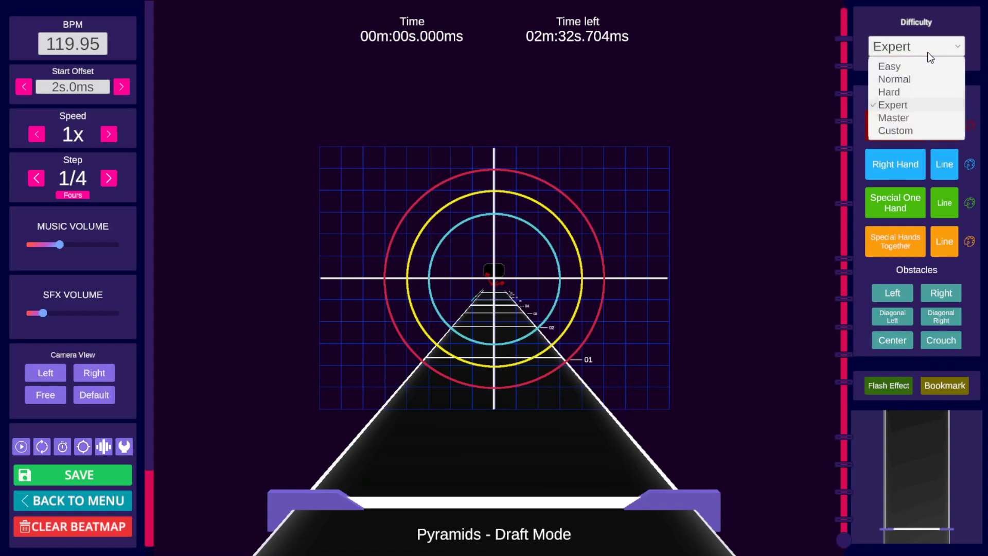
left_click(889, 91)
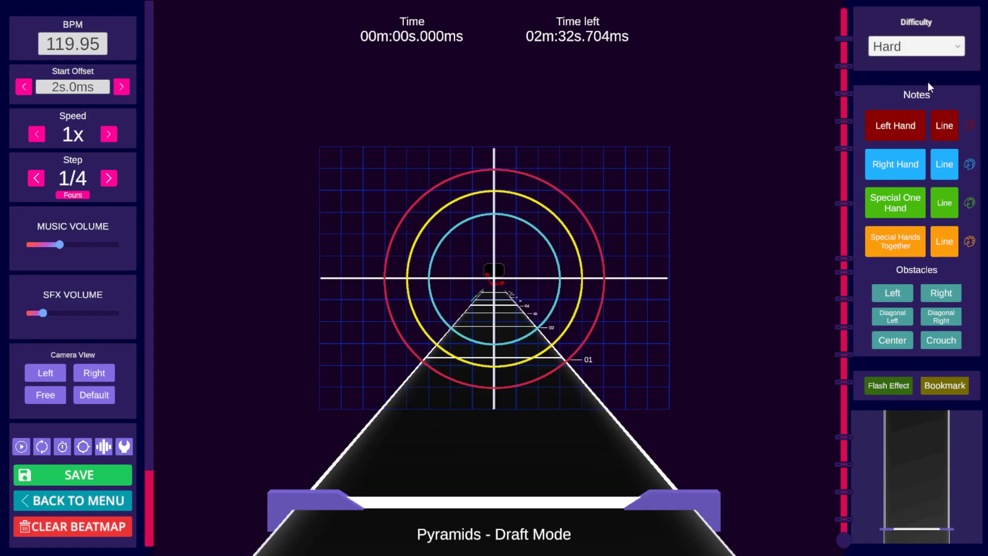
Step: Play and scrub through the opening beats of the Hard map up to beat 13
key("space")
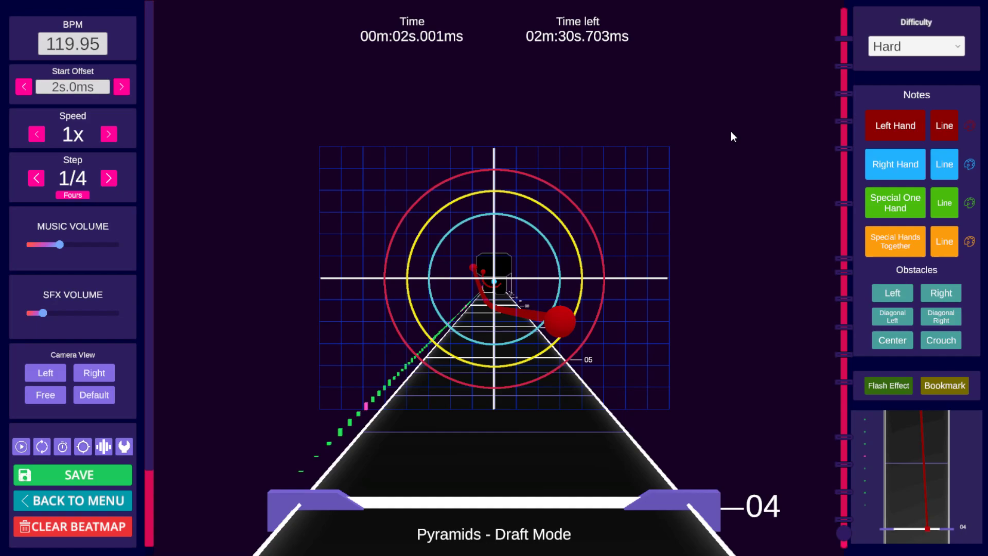
key("space")
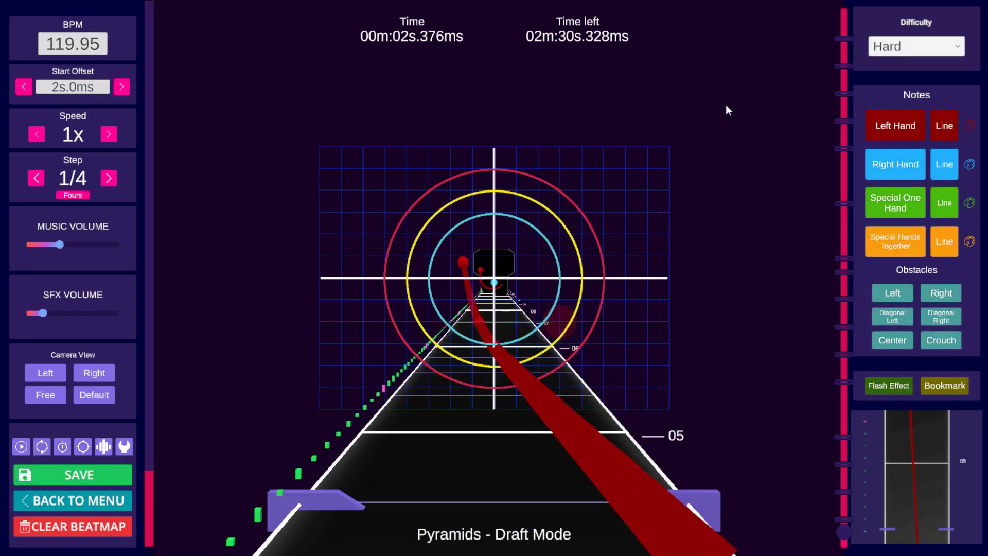
scroll(681, 170, "down", 4)
scroll(678, 170, "up", 1)
key("space")
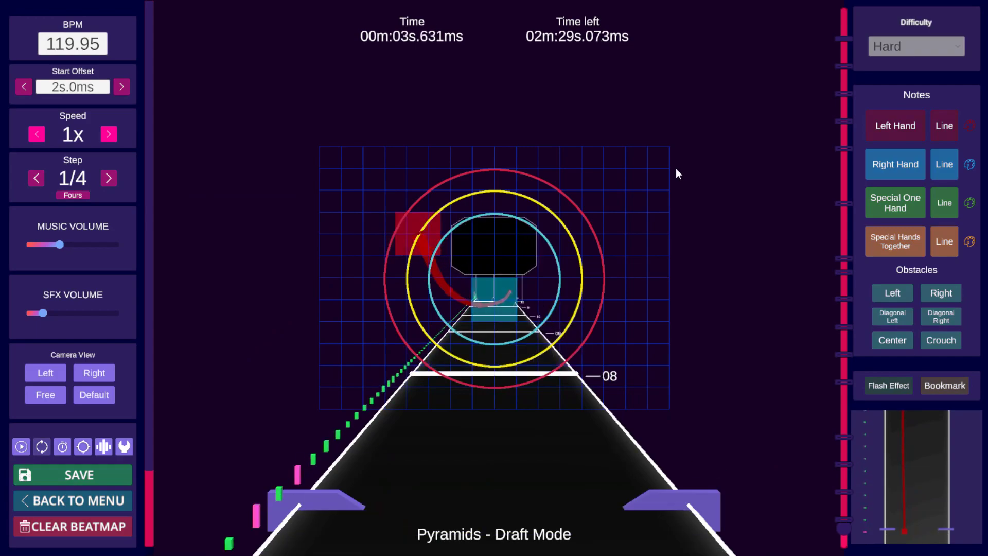
key("space")
scroll(681, 161, "down", 14)
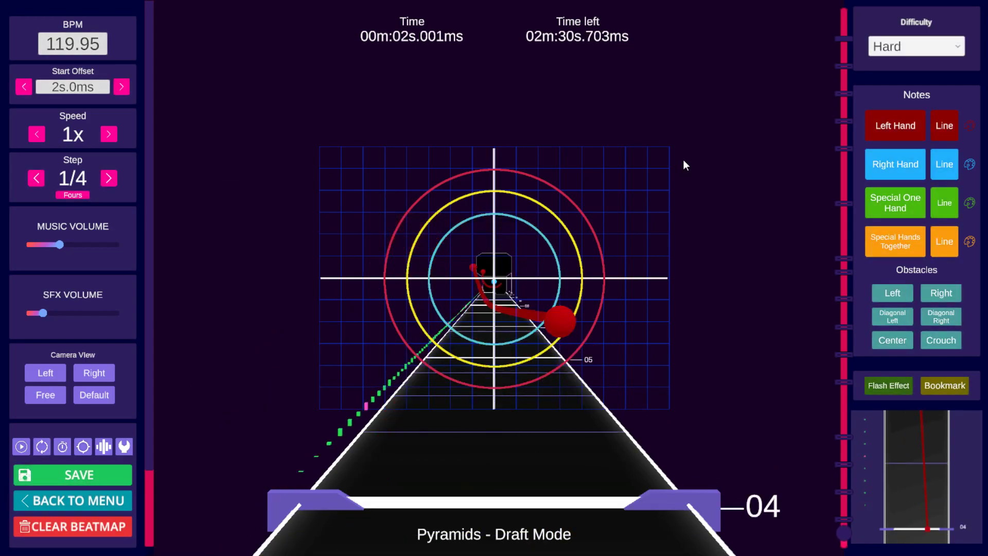
key("space")
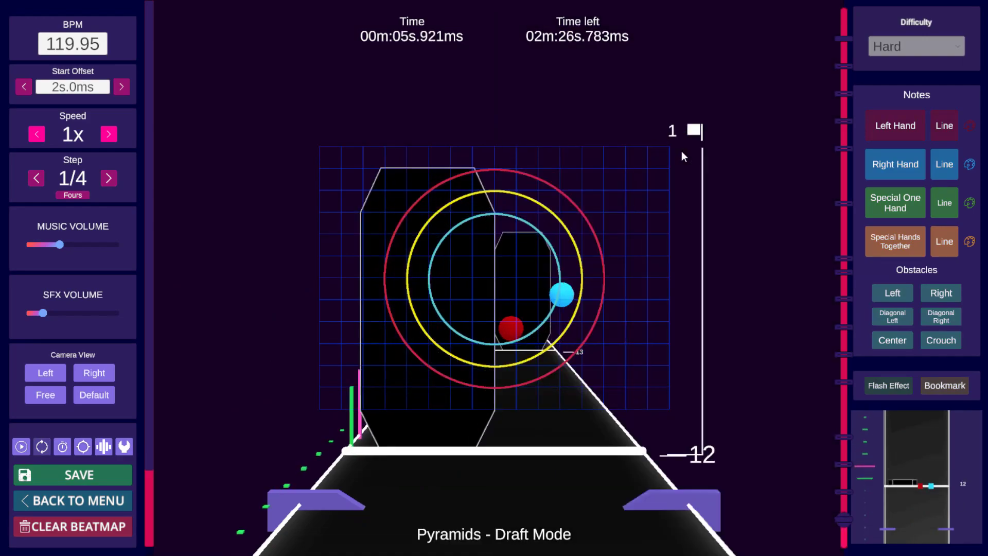
key("space")
scroll(682, 155, "down", 7)
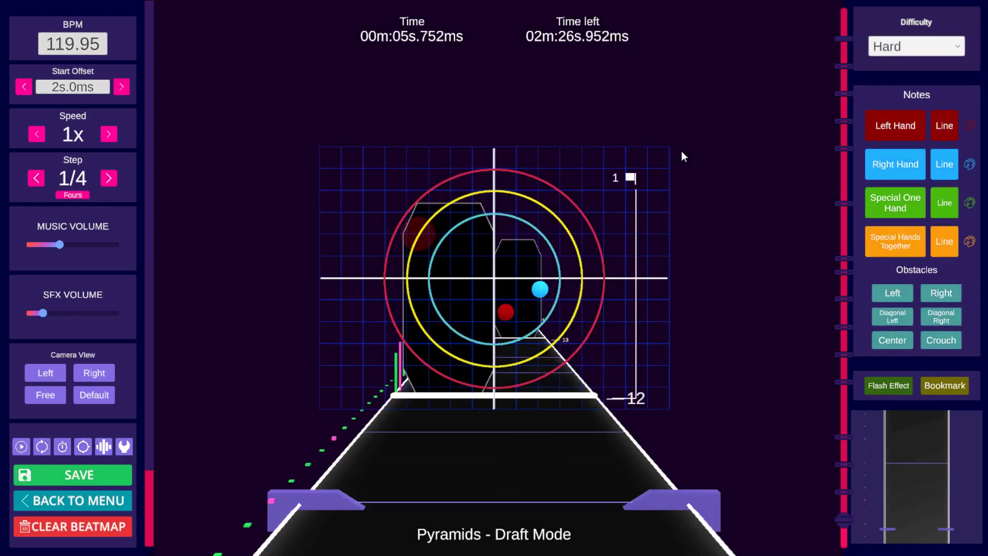
scroll(683, 155, "up", 5)
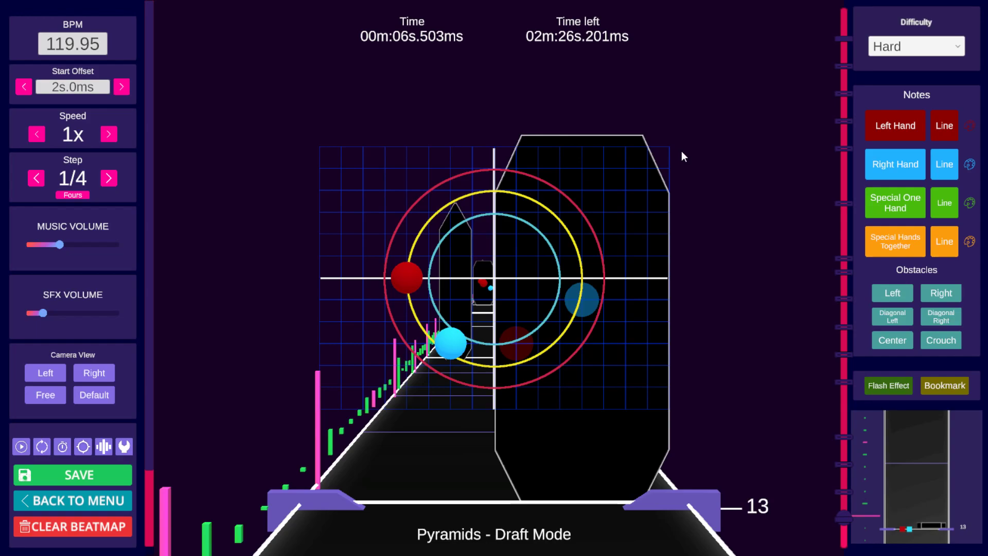
scroll(683, 155, "down", 3)
scroll(681, 152, "down", 3)
scroll(681, 152, "up", 5)
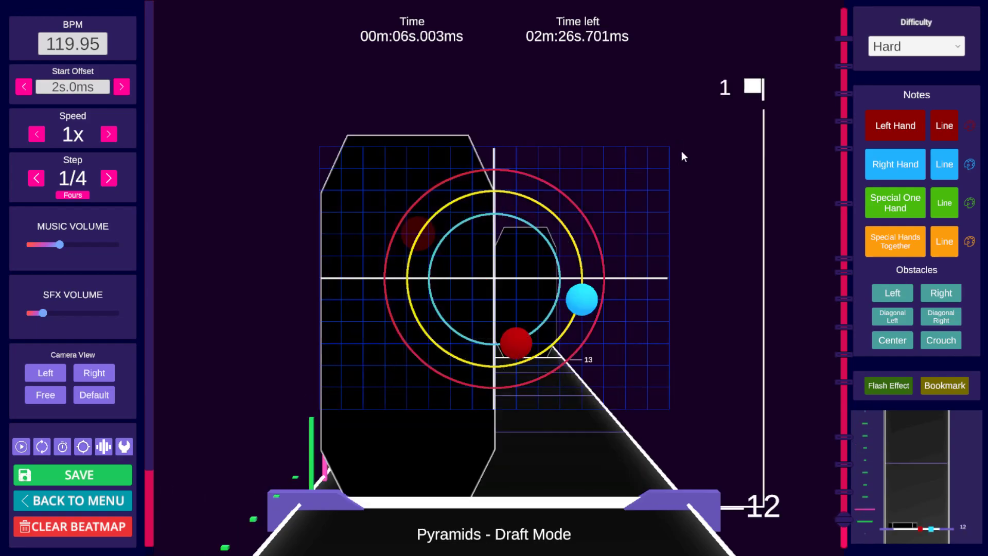
scroll(683, 156, "up", 1)
Step: Turn off the slide section at the current time near beat 12
left_click(943, 240)
scroll(829, 233, "down", 5)
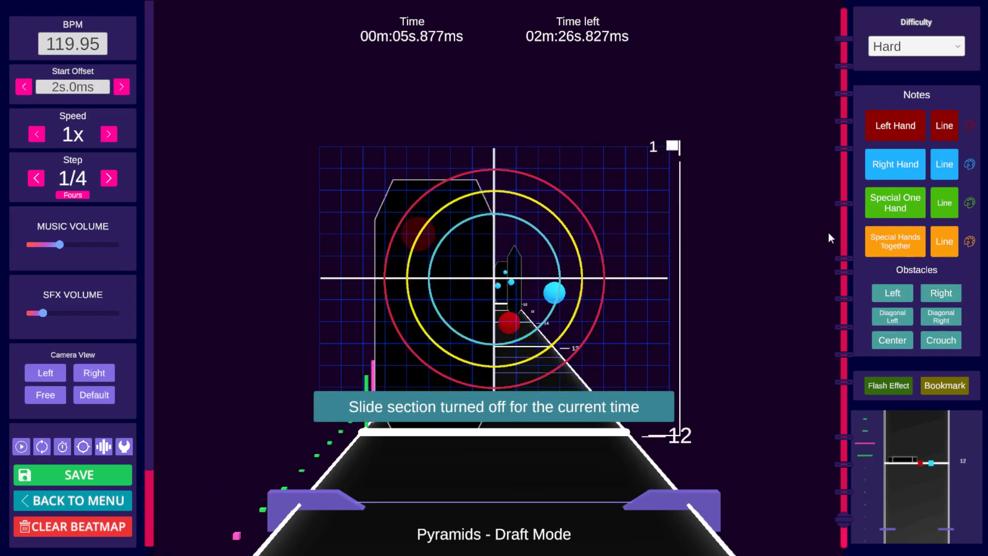
scroll(828, 233, "up", 5)
scroll(826, 230, "down", 6)
Step: Drag the left-hand note at beat 13 one grid cell toward the center
scroll(817, 227, "up", 6)
scroll(809, 227, "down", 4)
scroll(808, 228, "up", 3)
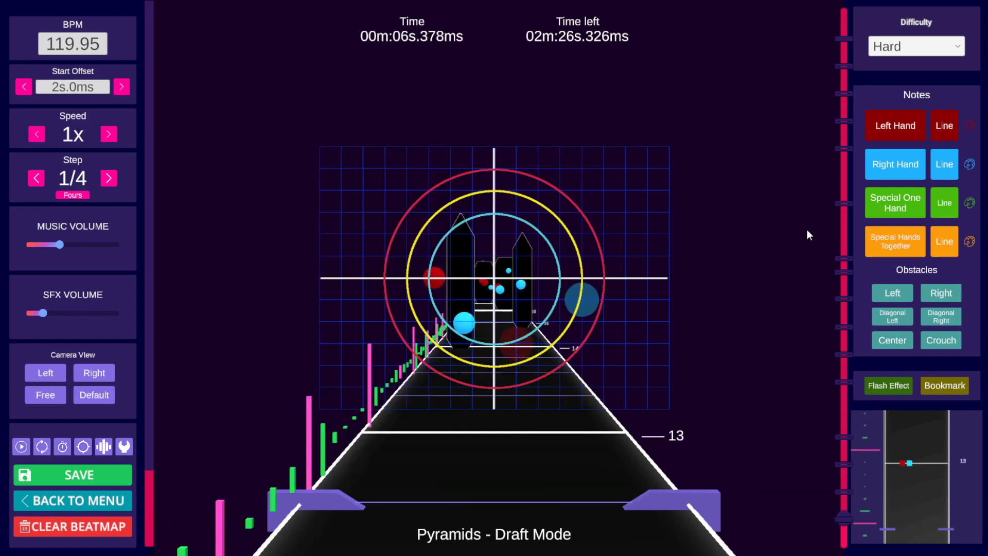
scroll(805, 231, "up", 1)
key("alt")
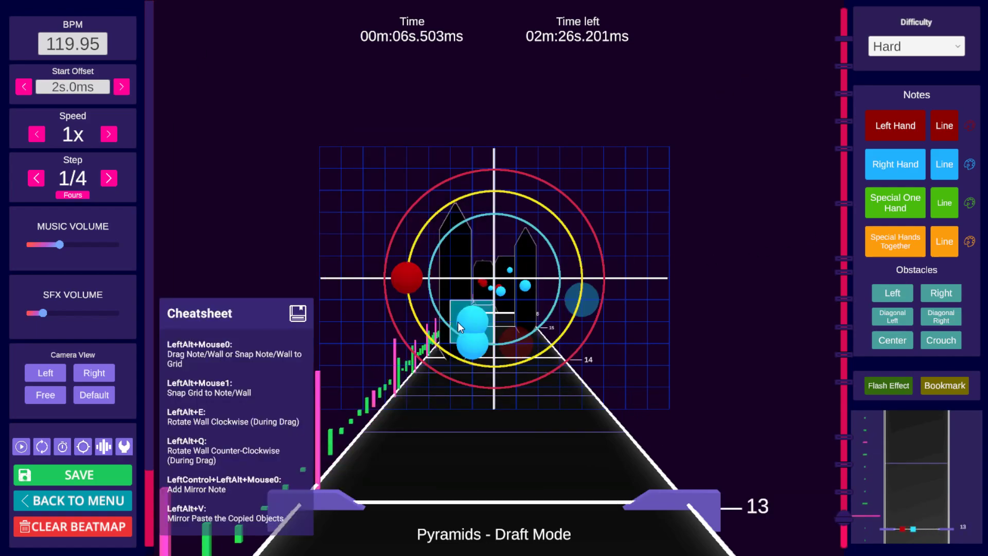
left_click_drag(414, 281, 433, 279, "alt")
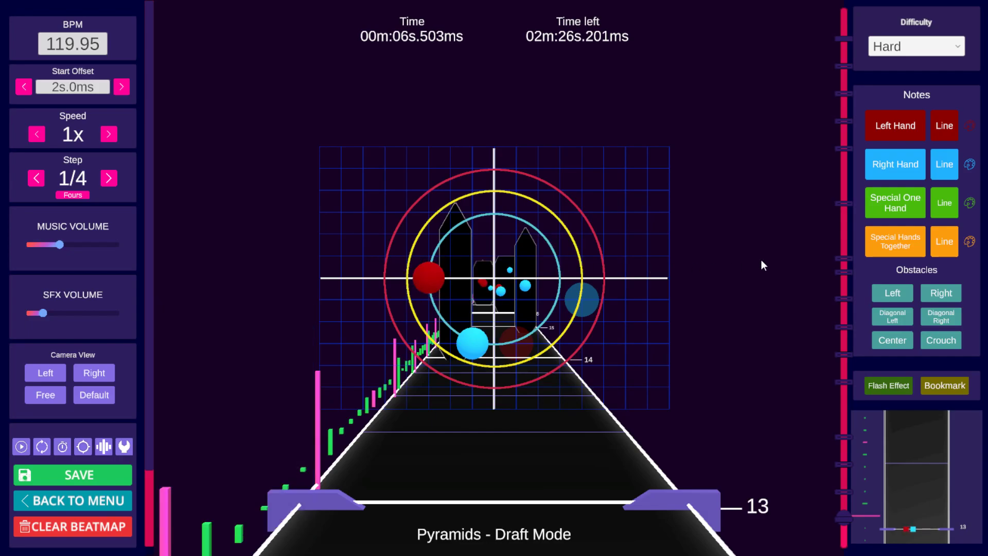
Step: Play and scrub through beats 13 to 16 to review the Hard pattern
key("space")
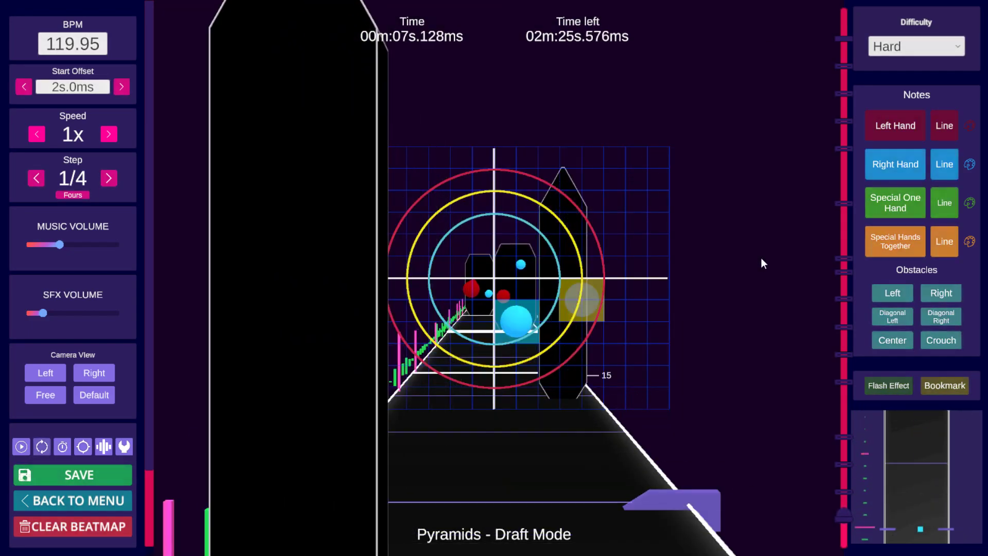
key("space")
scroll(761, 258, "down", 2)
scroll(760, 258, "up", 1)
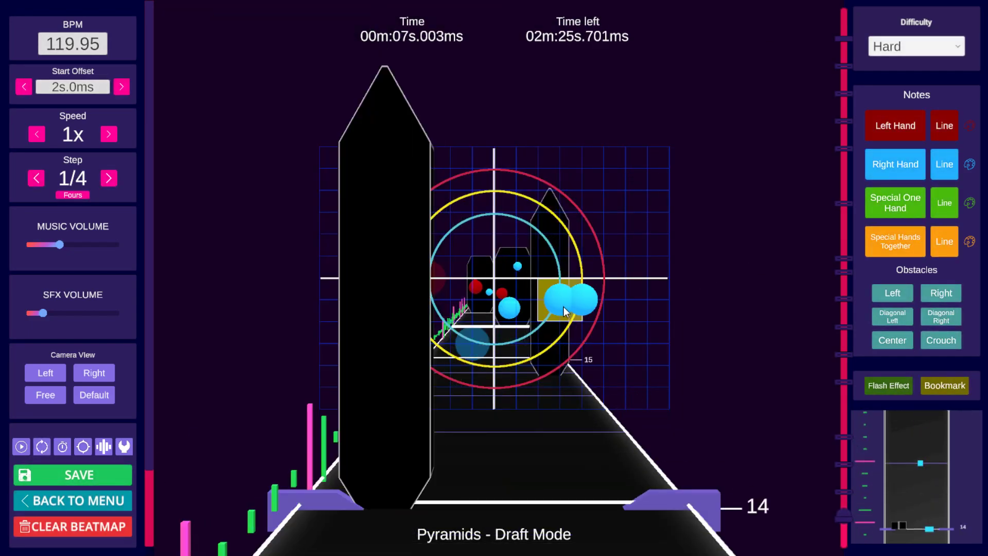
scroll(633, 303, "up", 1)
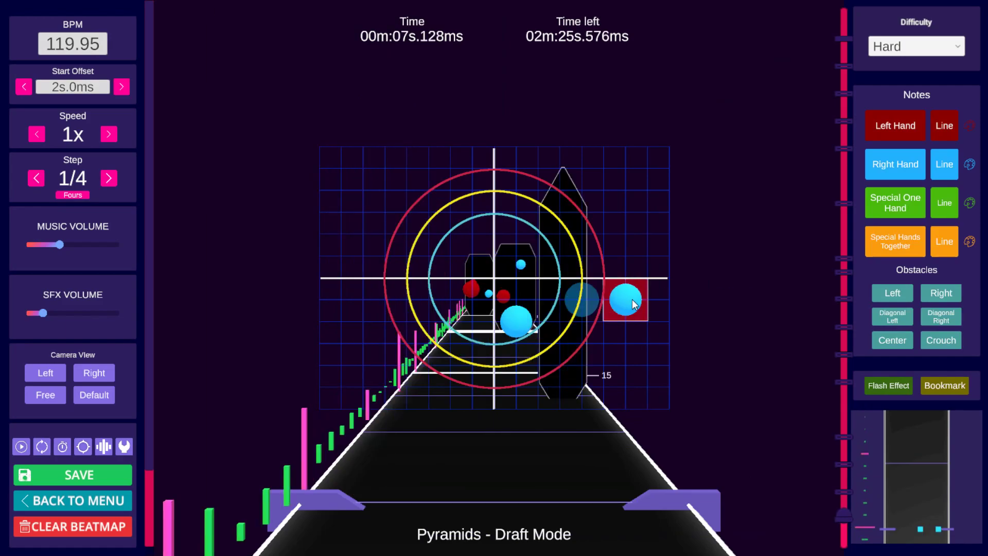
scroll(633, 303, "up", 1)
scroll(635, 303, "up", 2)
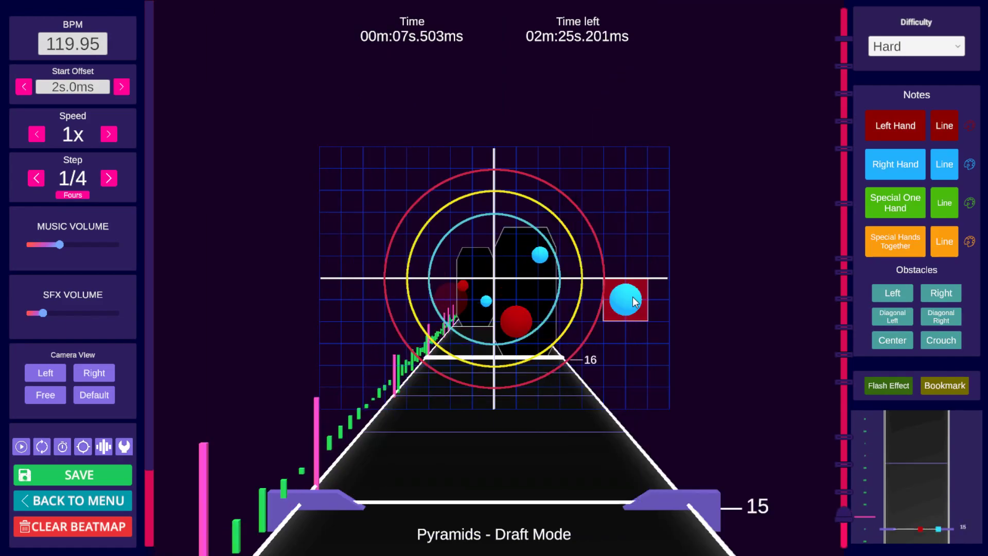
scroll(636, 303, "down", 5)
scroll(635, 302, "up", 1)
scroll(635, 302, "up", 2)
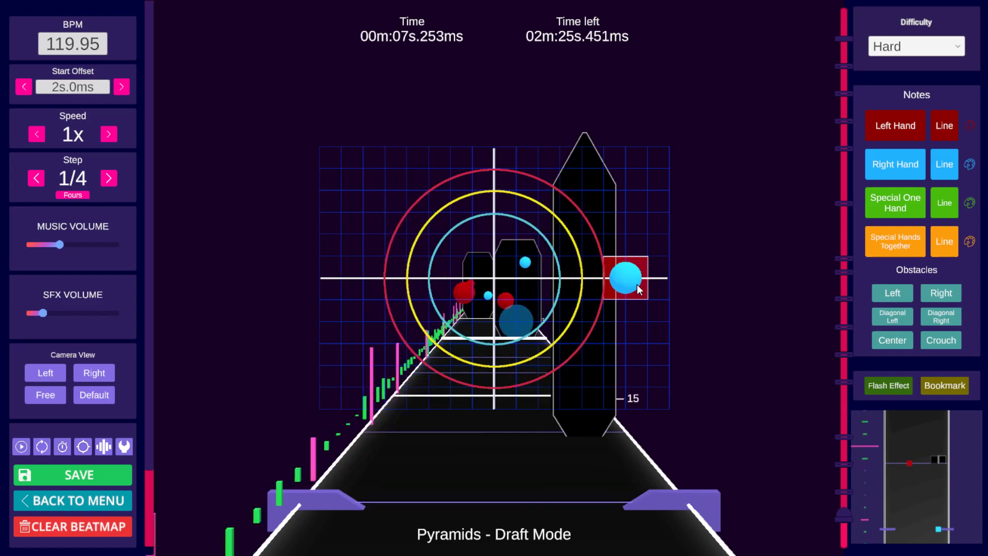
scroll(651, 282, "down", 2)
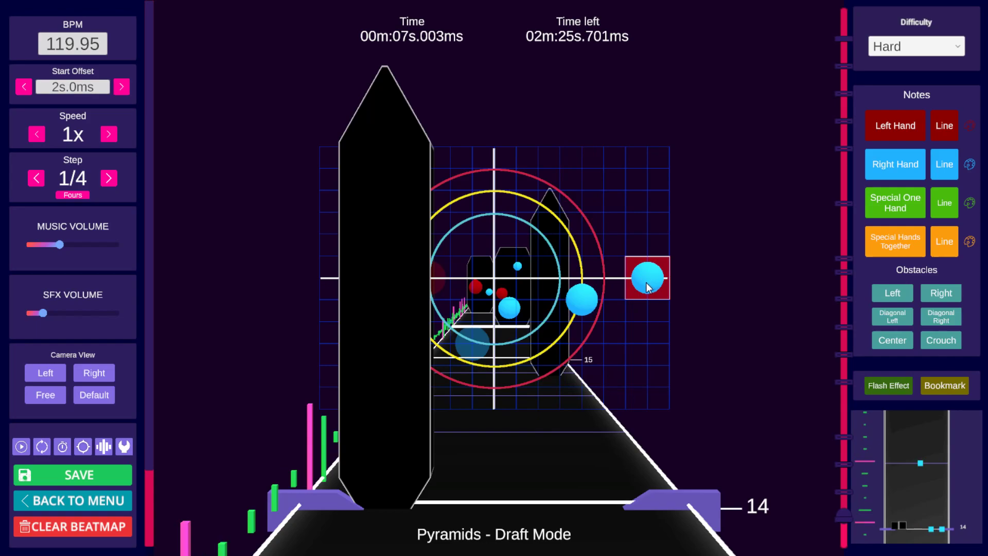
Step: Turn off the left slide section at beat 14
key("space")
key("space")
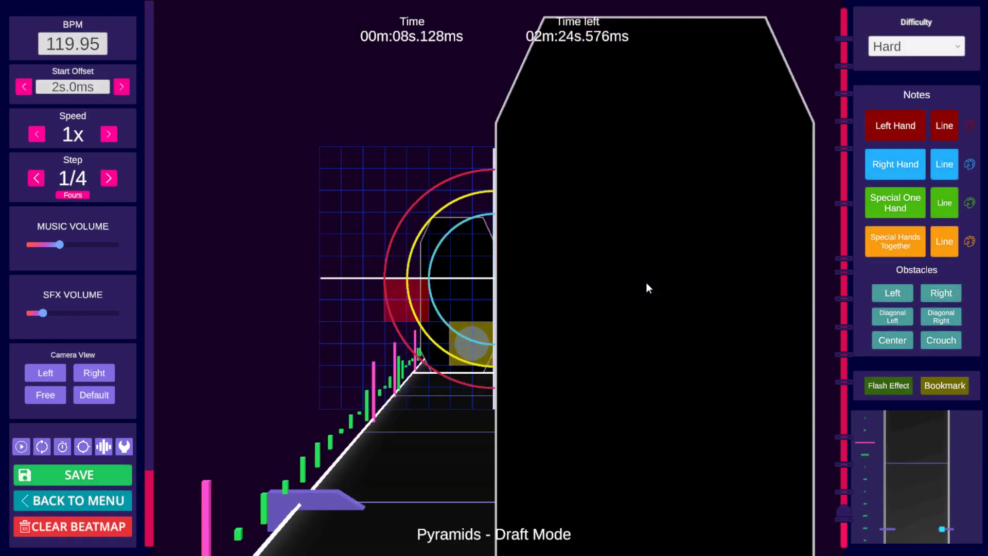
scroll(647, 282, "down", 13)
scroll(648, 286, "up", 4)
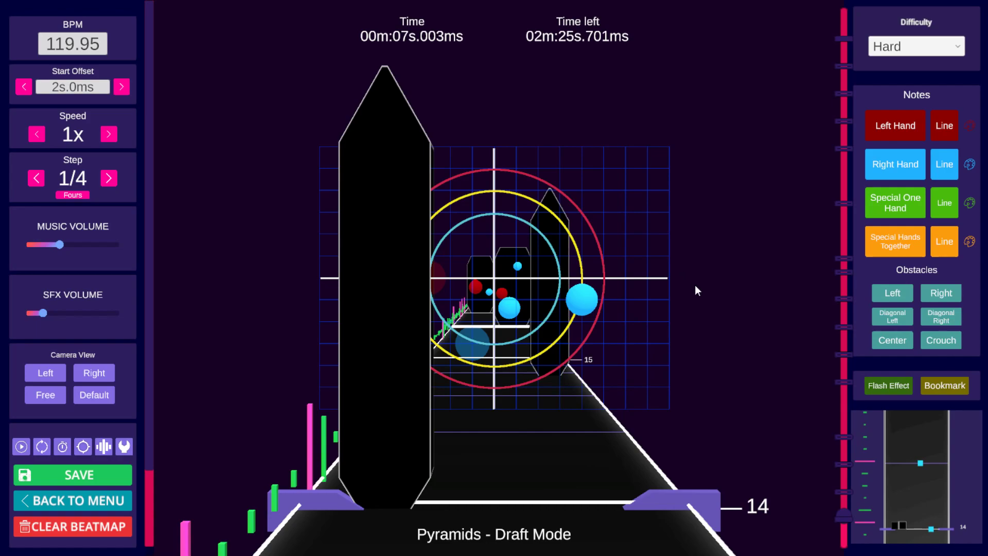
left_click(898, 295)
scroll(672, 312, "down", 3)
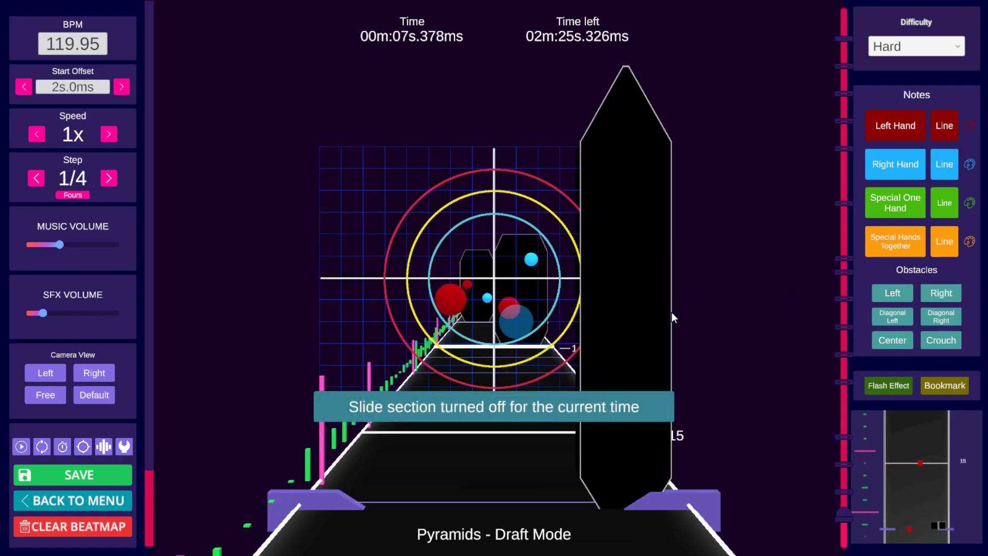
left_click(934, 292)
left_click(934, 292)
scroll(739, 286, "up", 6)
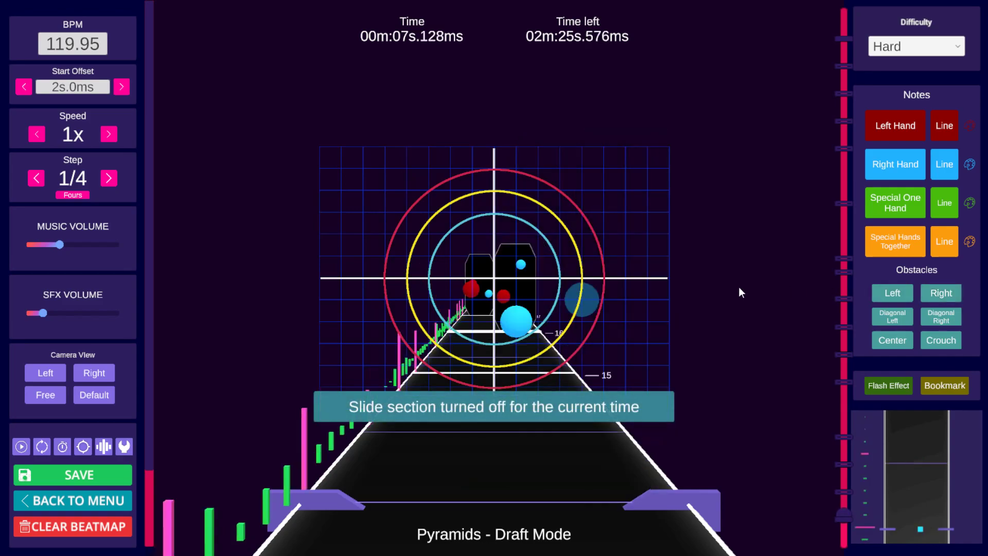
scroll(723, 293, "down", 3)
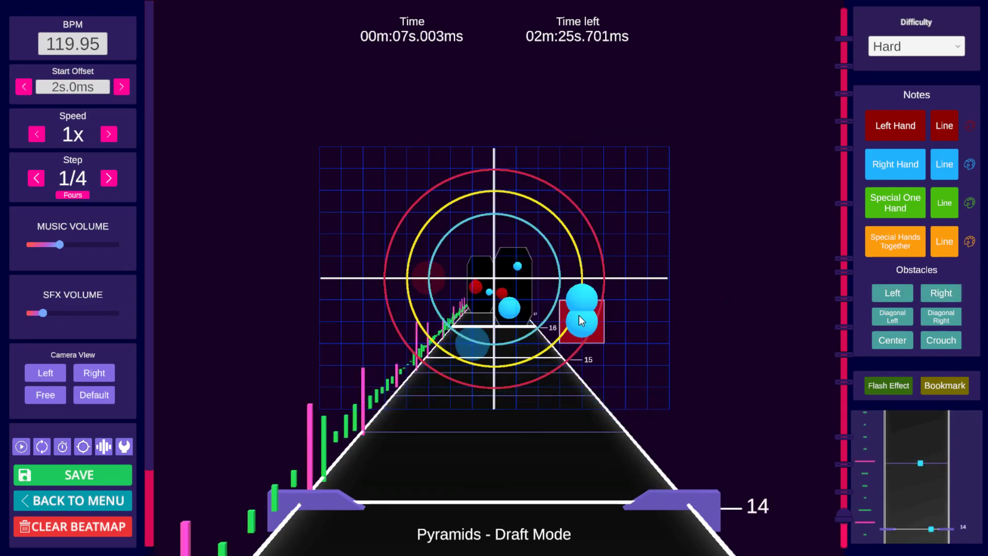
Step: Drag the right-hand note at beat 14 up toward the center of the grid
left_click(603, 290)
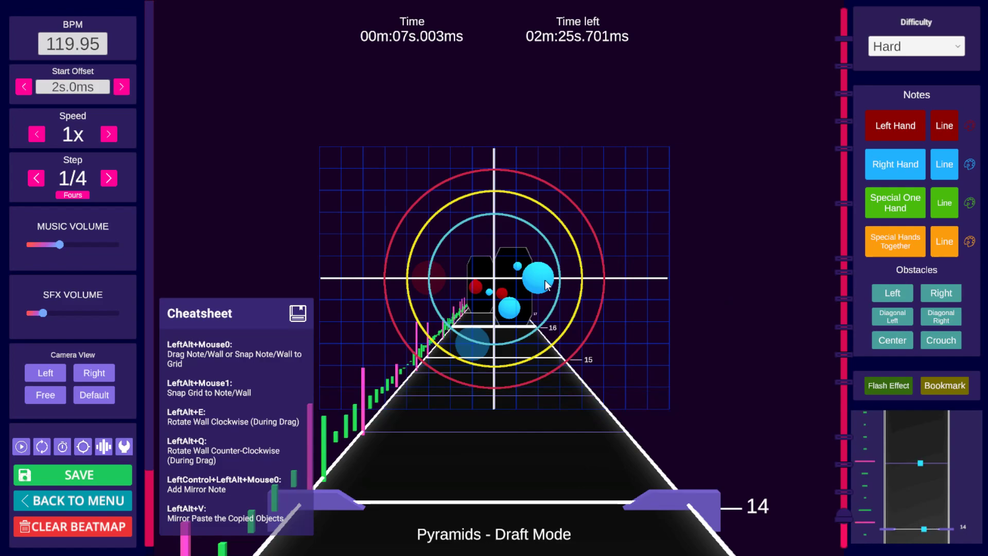
scroll(585, 312, "down", 1)
key("alt")
scroll(595, 302, "down", 2)
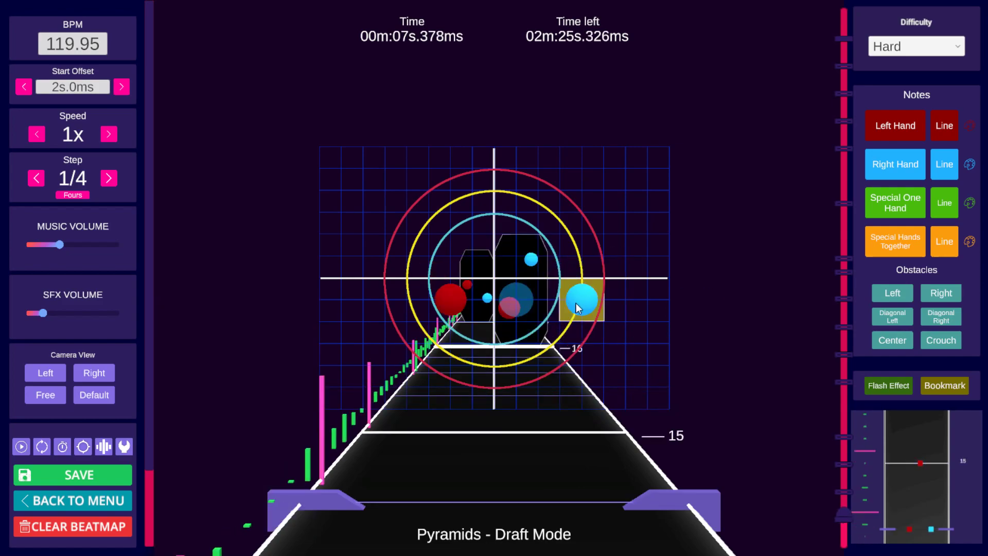
key("alt")
scroll(566, 303, "down", 1)
key("alt")
scroll(605, 294, "up", 8)
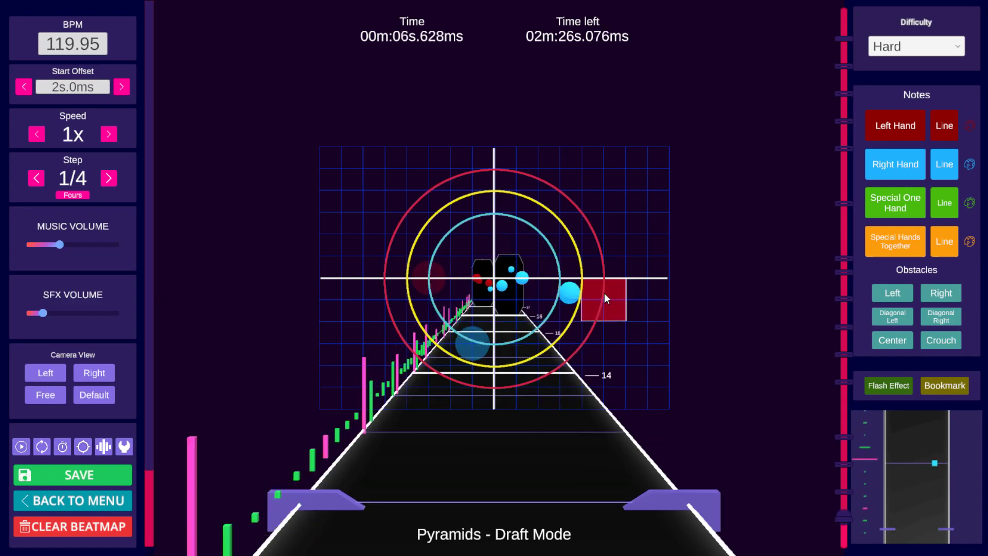
scroll(604, 293, "down", 1)
scroll(604, 294, "down", 1)
scroll(605, 293, "up", 12)
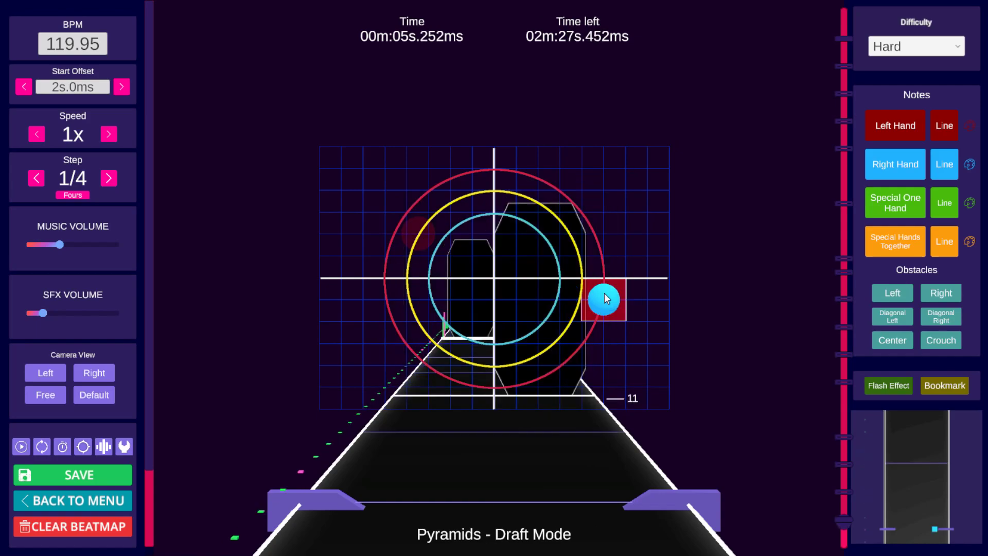
Step: Play the section around beat 14 and save the beatmap
key("space")
key("space")
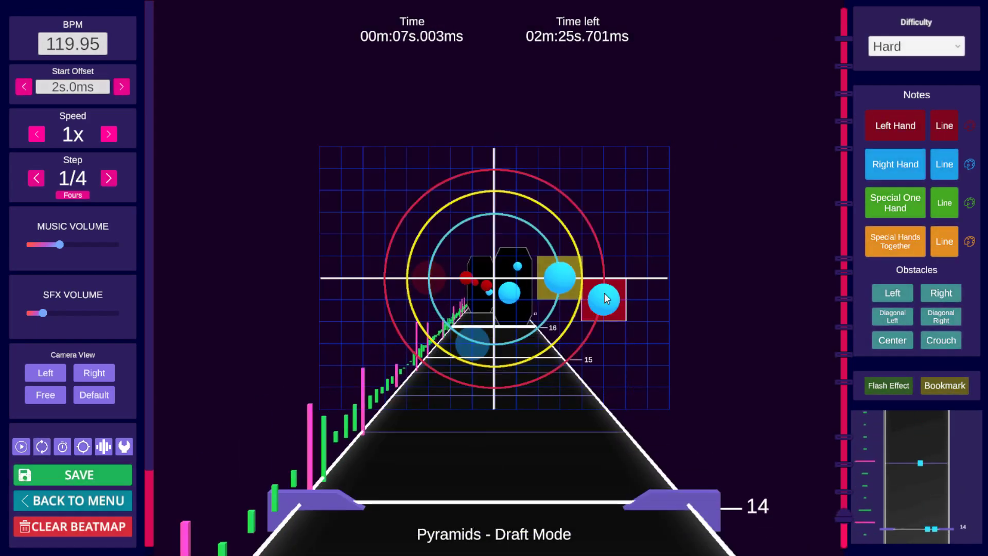
key("space")
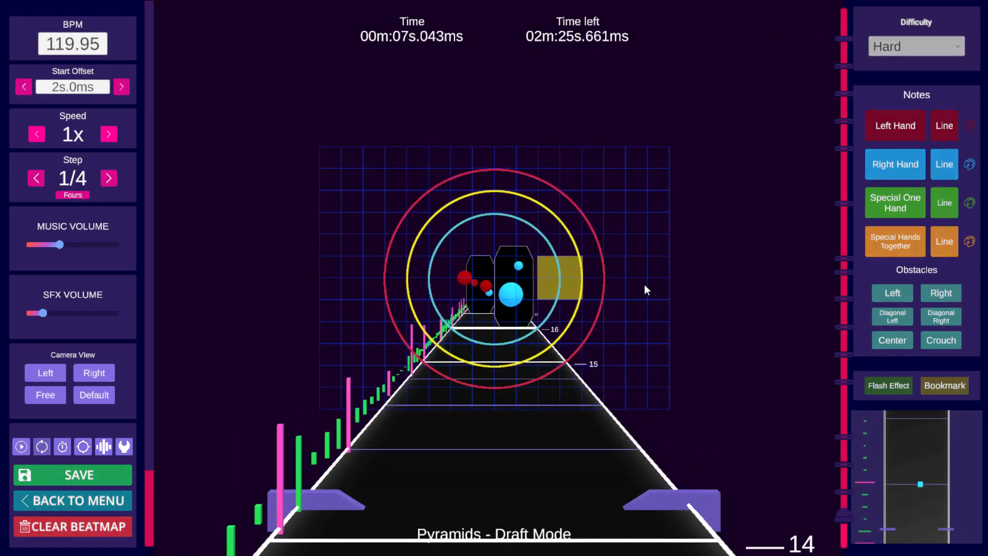
key("space")
scroll(641, 284, "up", 7)
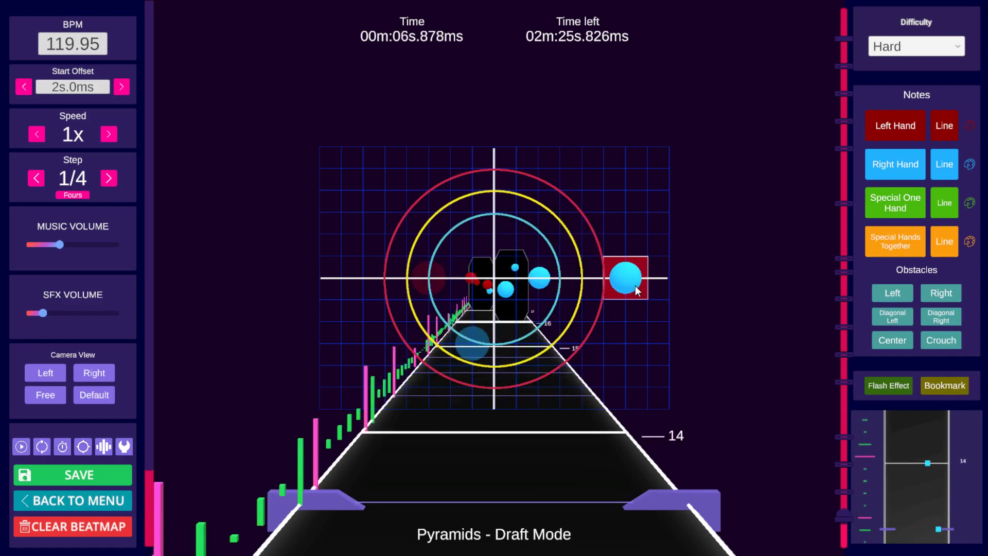
key("space")
key("space")
key("ctrl+s")
scroll(628, 280, "down", 2)
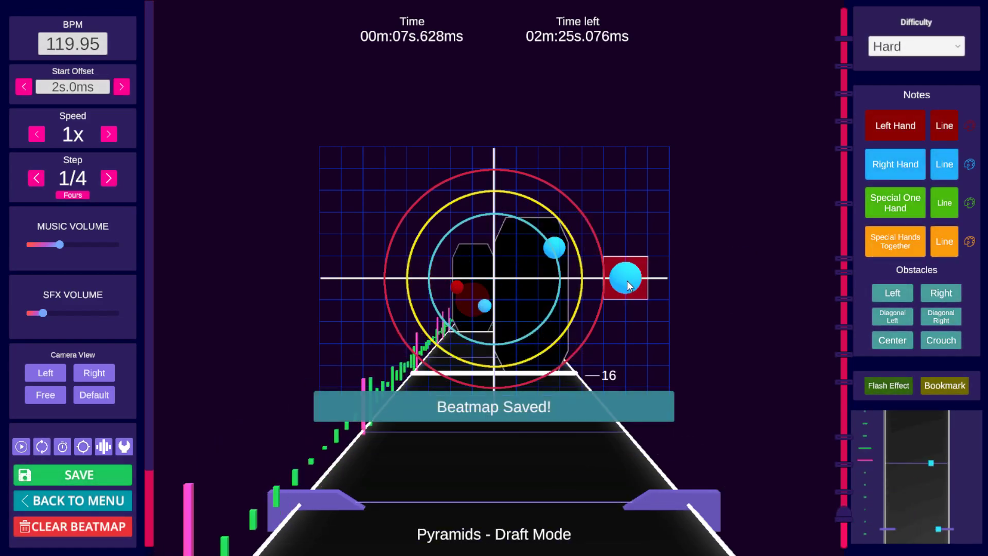
Step: Drag the right-hand note at beat 16 one grid cell toward the center
left_click_drag(580, 235, 535, 239, "alt")
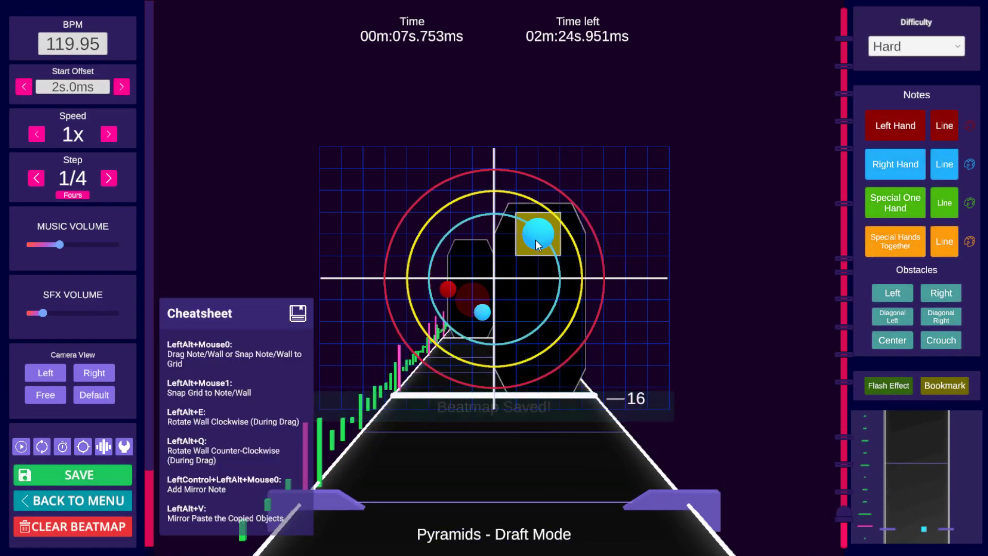
scroll(659, 284, "up", 6)
scroll(660, 286, "up", 5)
key("space")
key("space")
scroll(660, 286, "up", 1)
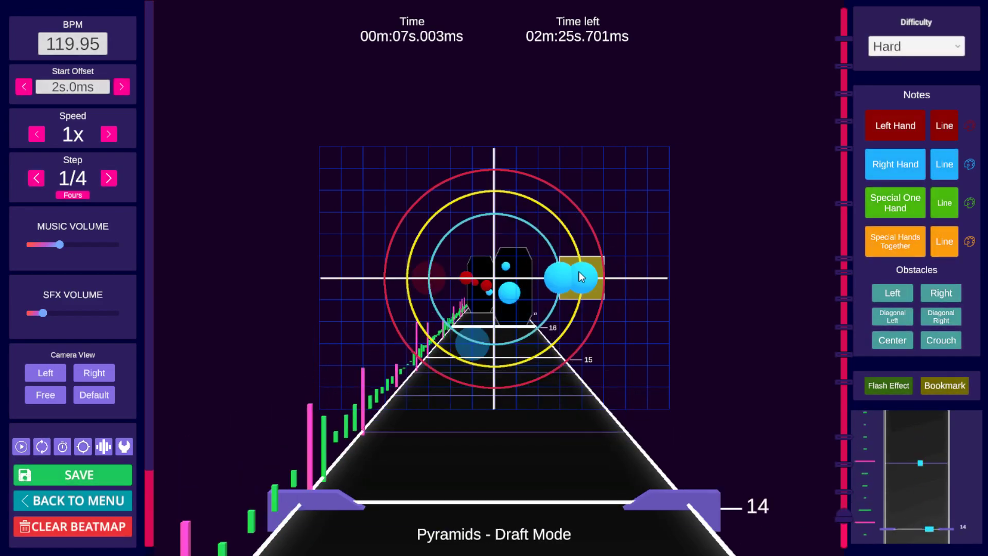
Step: Drag a right-hand note at beat 14 out to the right edge of the grid
left_click_drag(578, 271, 642, 282)
scroll(640, 282, "down", 1)
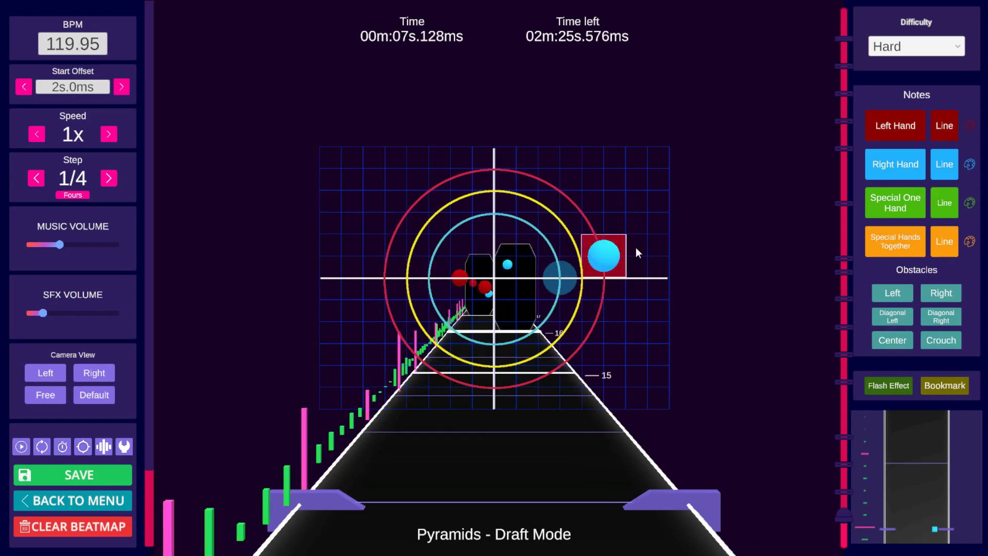
scroll(607, 288, "down", 3)
scroll(741, 283, "up", 1)
scroll(741, 283, "up", 5)
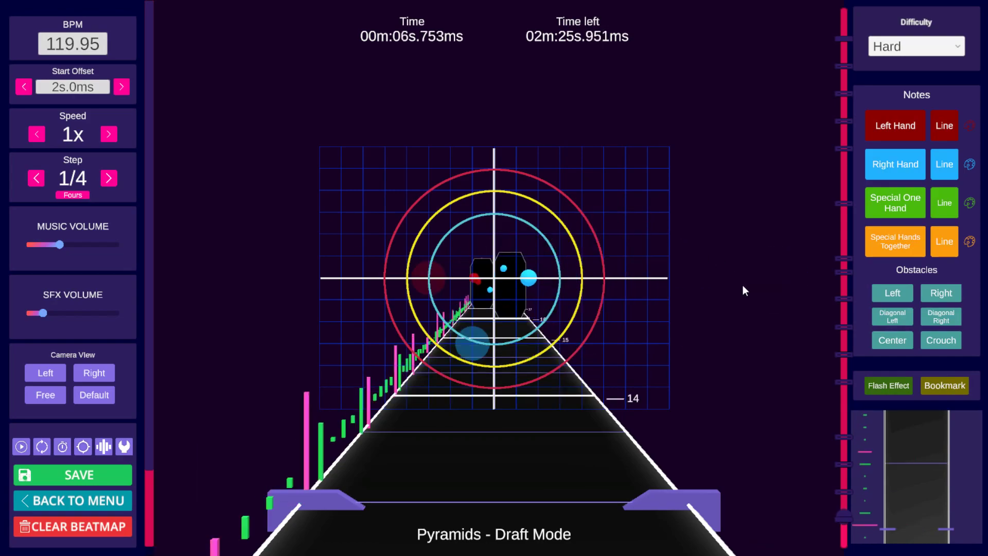
scroll(742, 285, "down", 2)
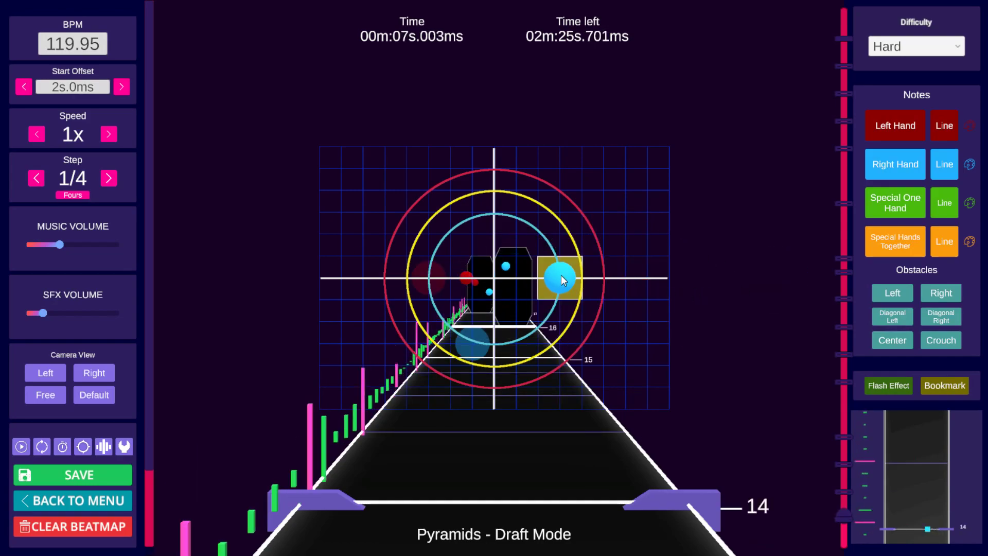
scroll(666, 276, "up", 4)
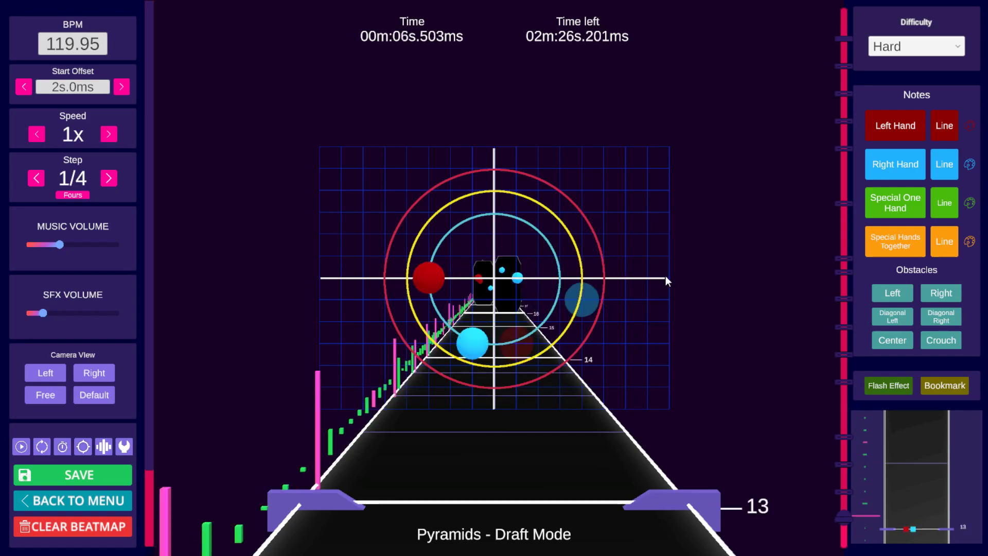
Step: Play the passage from beat 13 and undo the last two changes
key("space")
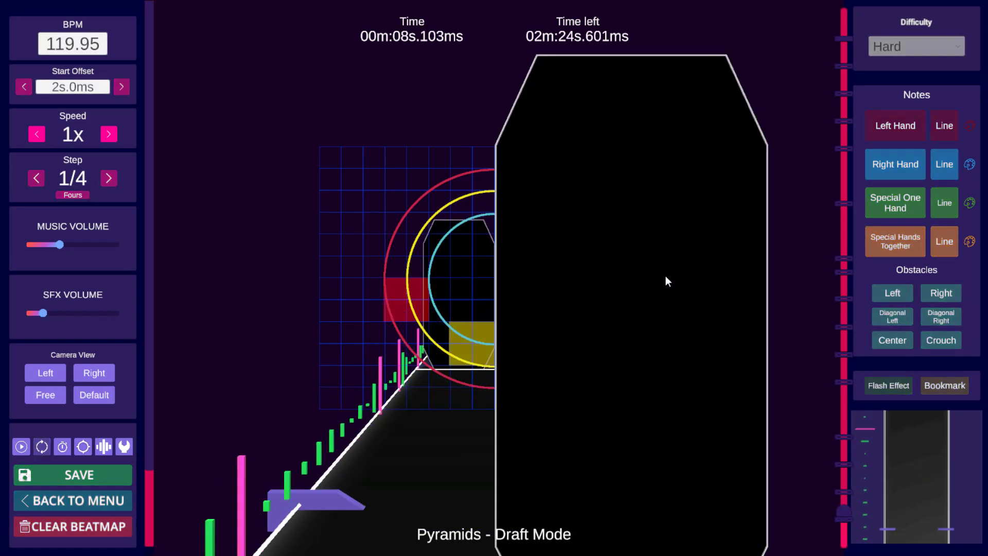
key("space")
scroll(666, 276, "up", 10)
key("space")
scroll(666, 273, "up", 6)
key("ctrl+z")
key("ctrl+z")
scroll(690, 267, "up", 7)
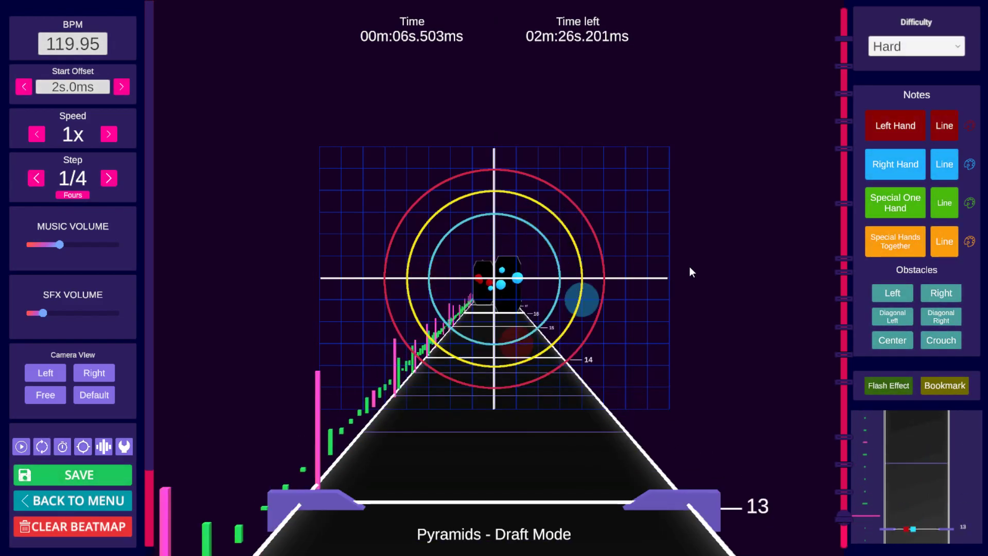
Step: Delete the outer right-hand note at beat 14
scroll(687, 268, "down", 6)
scroll(687, 270, "down", 1)
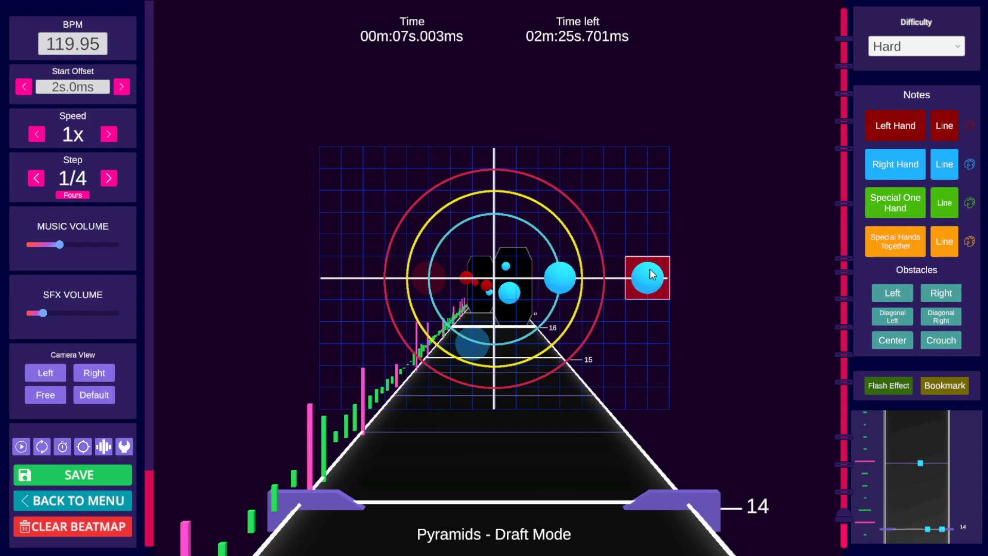
key("space")
key("space")
scroll(633, 263, "up", 1)
scroll(632, 261, "up", 6)
scroll(632, 263, "down", 5)
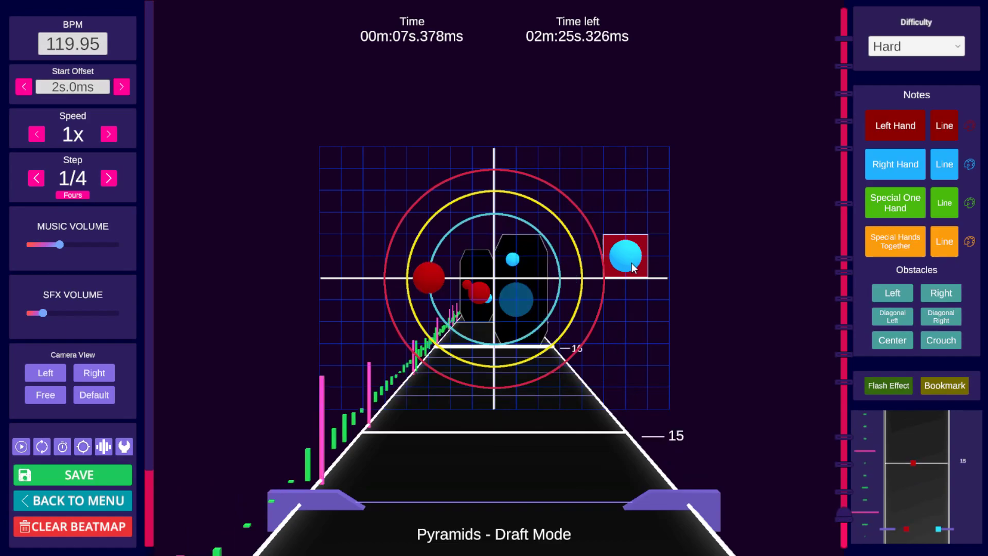
scroll(632, 267, "up", 5)
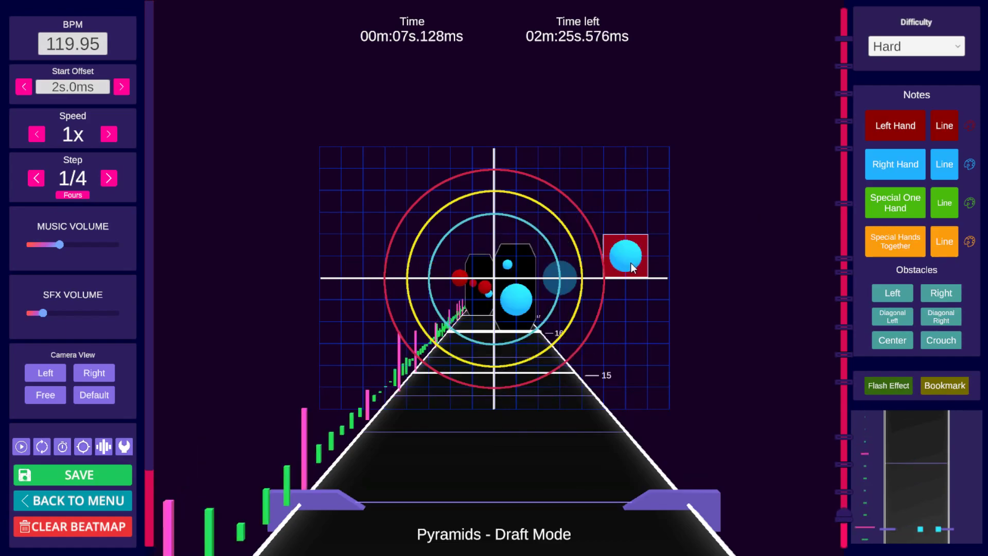
scroll(633, 266, "up", 1)
right_click(633, 267)
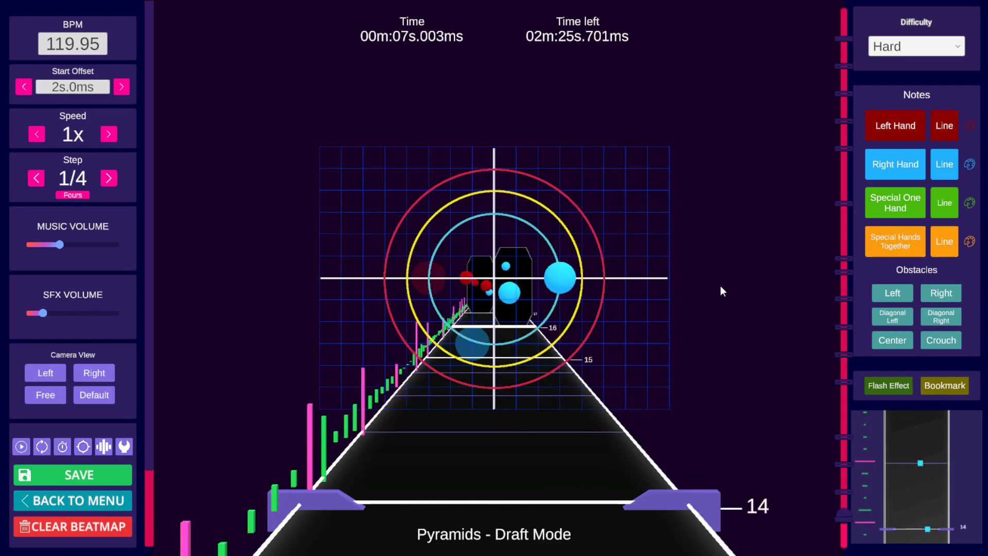
Step: Turn the slide section back on at beat 14 and place a center wall, dragging it to the far left
left_click(877, 297)
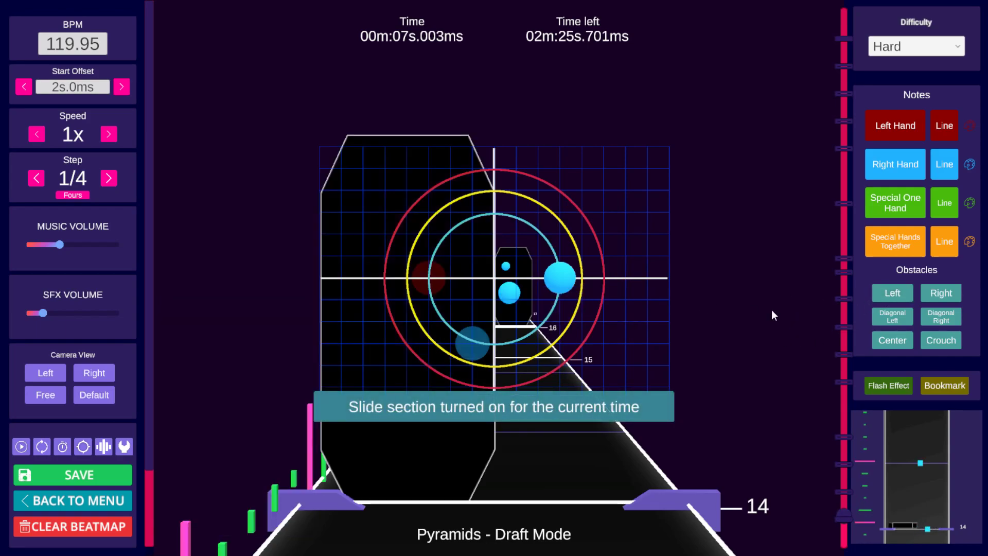
left_click(896, 342)
key("alt")
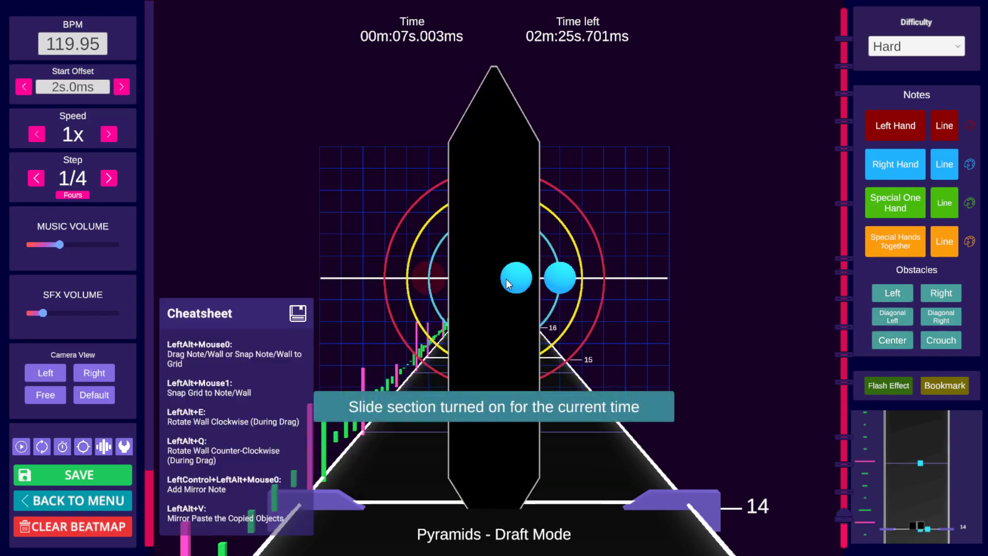
left_click_drag(499, 283, 304, 283, "alt")
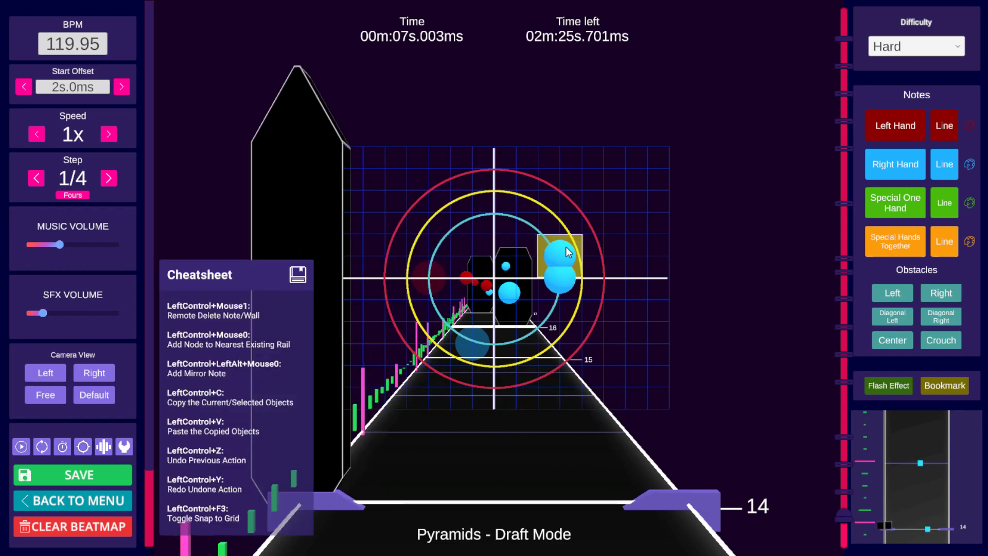
key("ctrl+z")
left_click_drag(502, 256, 278, 258, "alt")
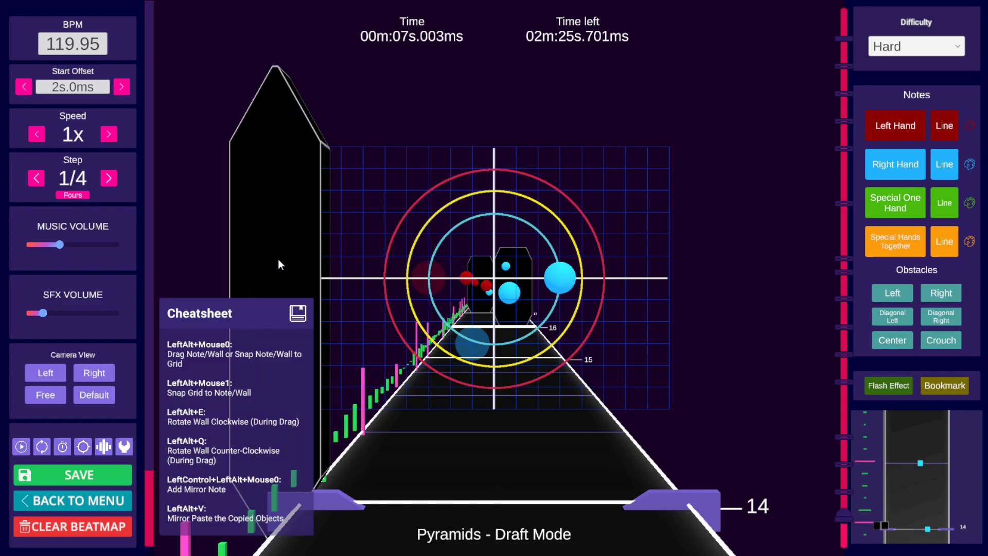
Step: Copy the objects near beat 14 and mirror-paste them at the next step
scroll(706, 282, "down", 1)
scroll(706, 282, "up", 1)
scroll(706, 283, "down", 1)
key("ctrl+c")
scroll(705, 281, "down", 2)
key("alt")
key("alt+v")
scroll(705, 282, "up", 13)
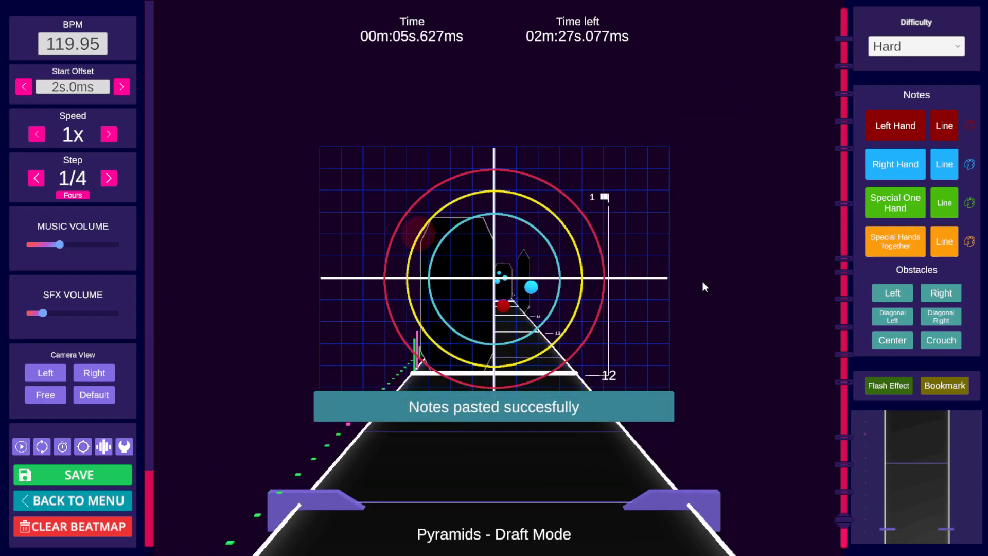
Step: Play through beats 15 to 18 to review the pasted pattern
key("space")
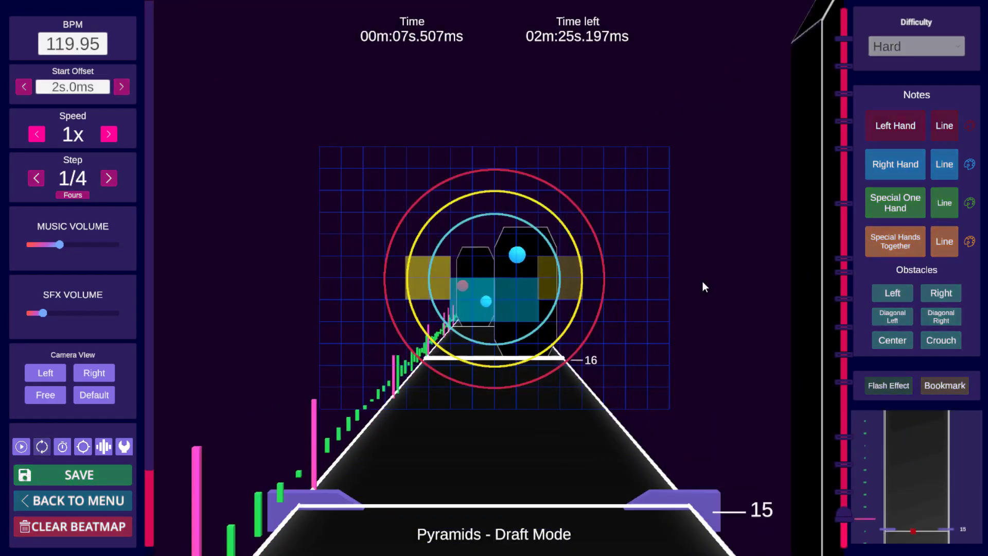
key("space")
scroll(703, 280, "down", 1)
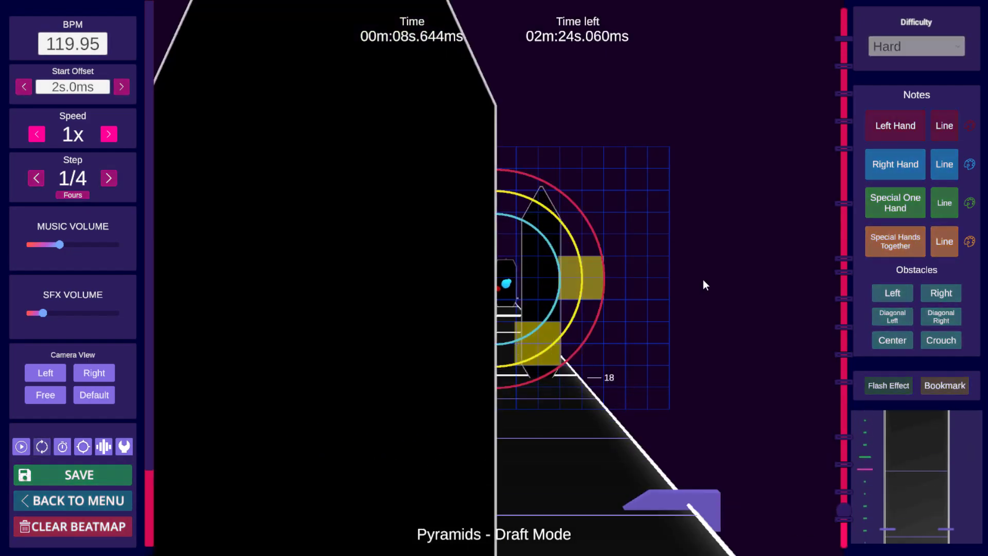
key("space")
Step: Copy the notes at beat 16 and paste them at the neighbouring step
scroll(709, 276, "up", 20)
scroll(709, 276, "up", 6)
scroll(707, 277, "down", 12)
scroll(707, 277, "up", 2)
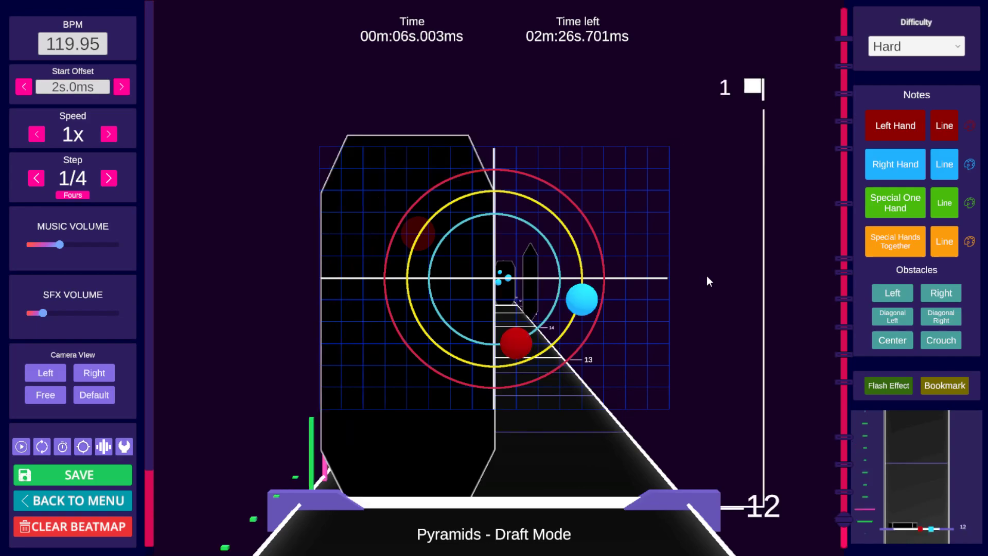
scroll(707, 276, "up", 12, "shift")
scroll(704, 279, "up", 2, "shift")
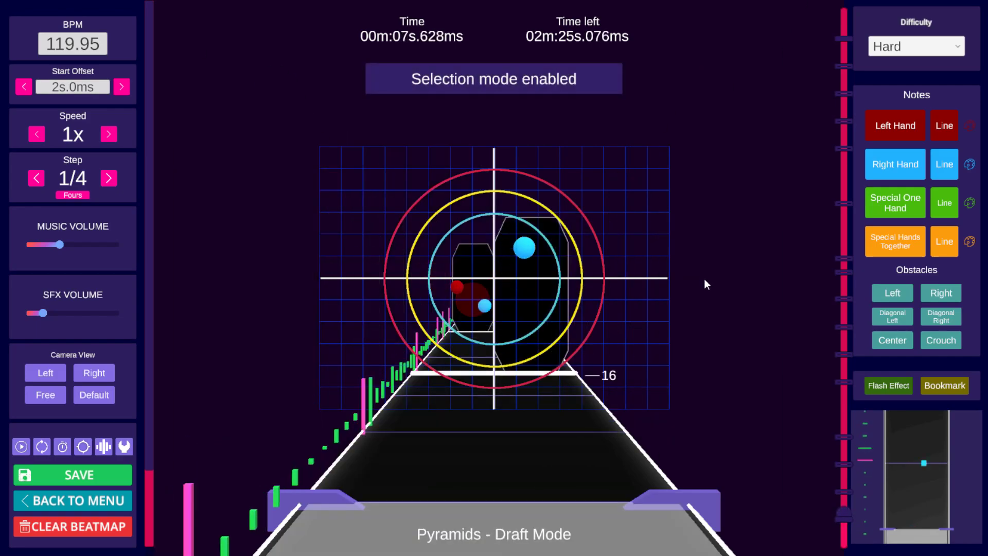
key("ctrl+c")
scroll(705, 279, "up", 2)
key("ctrl+v")
key("space")
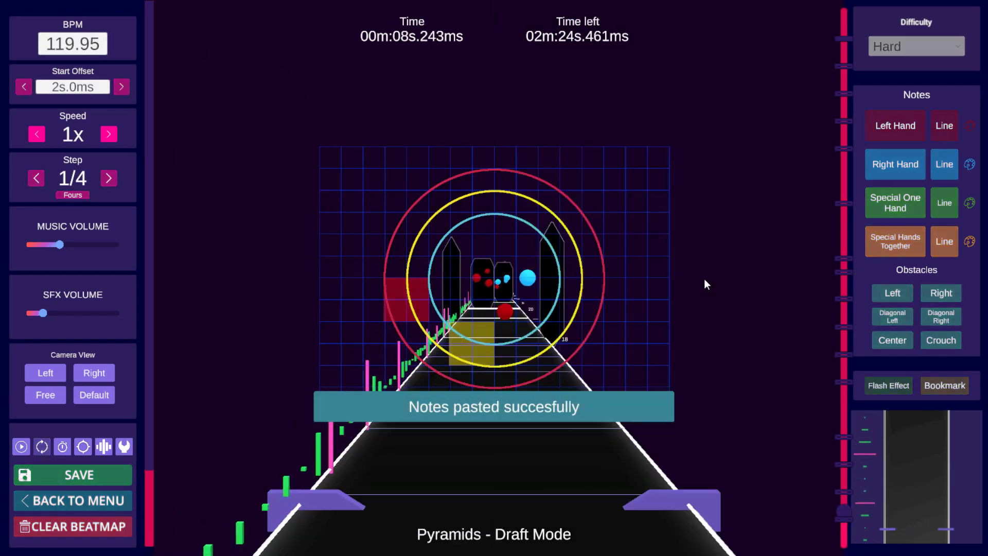
Step: Paste the copied notes at beats 22 and 24
key("space")
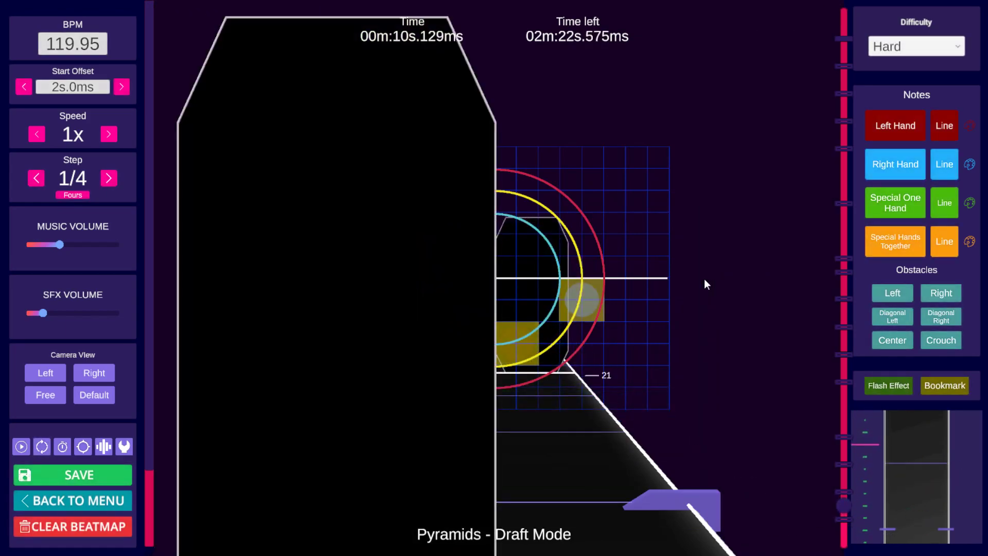
scroll(704, 279, "down", 1)
key("ctrl+v")
key("space")
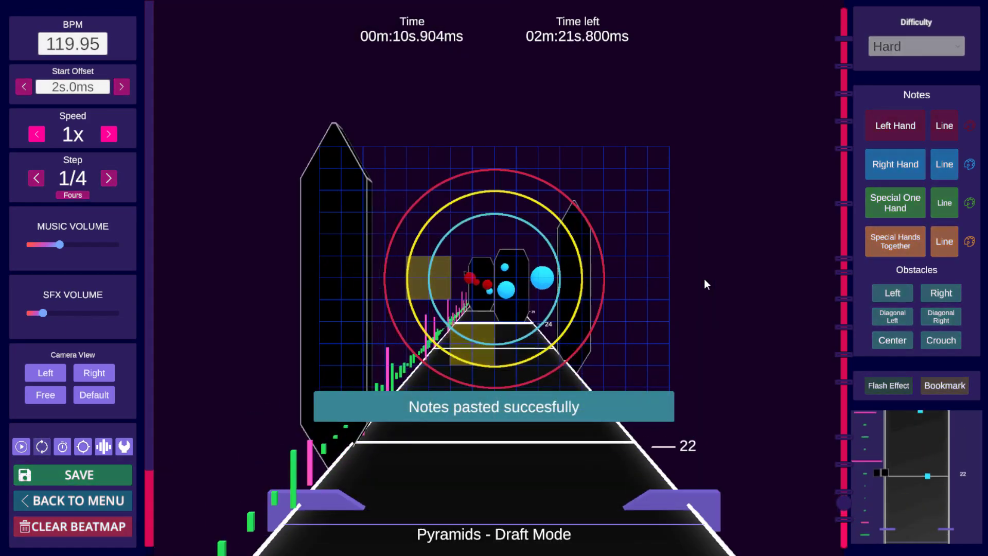
key("space")
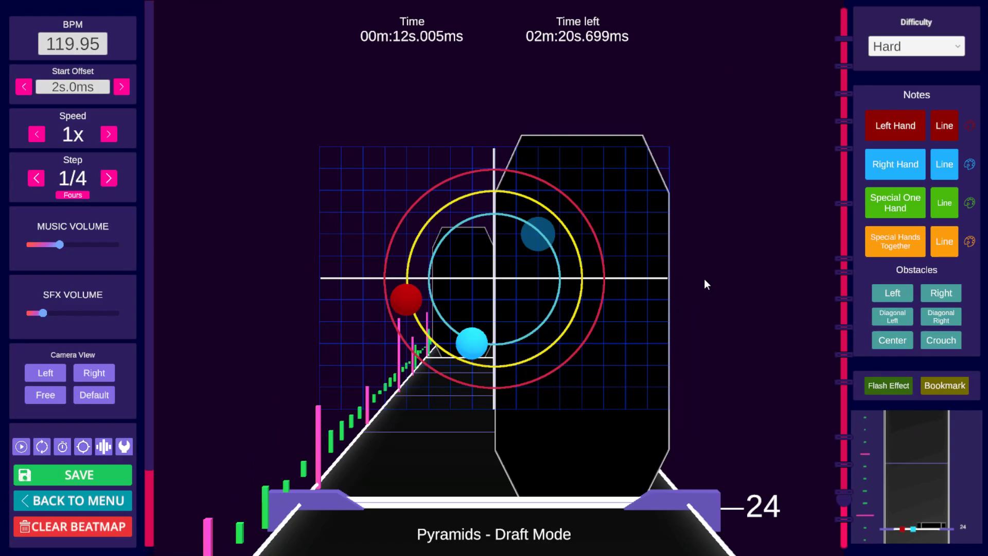
key("ctrl+v")
key("space")
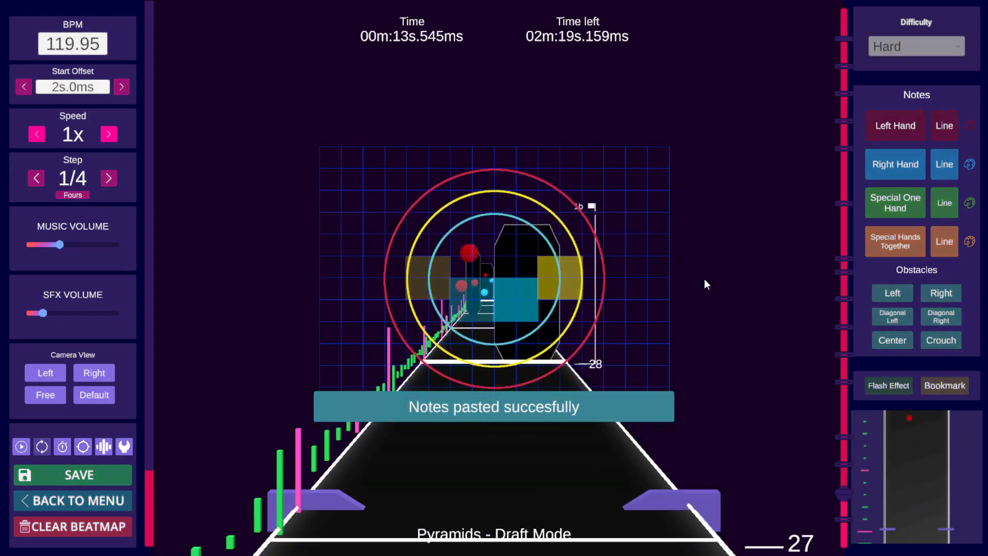
Step: Move the right-hand note near beat 27 inward toward the center of the grid
key("space")
scroll(705, 279, "down", 5)
scroll(701, 280, "up", 1)
scroll(692, 281, "up", 2)
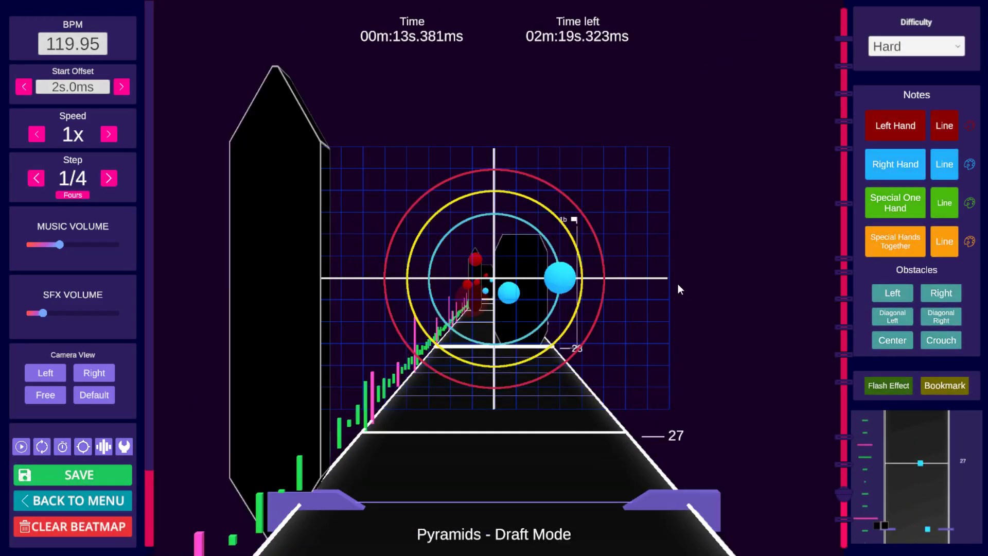
scroll(623, 273, "down", 6)
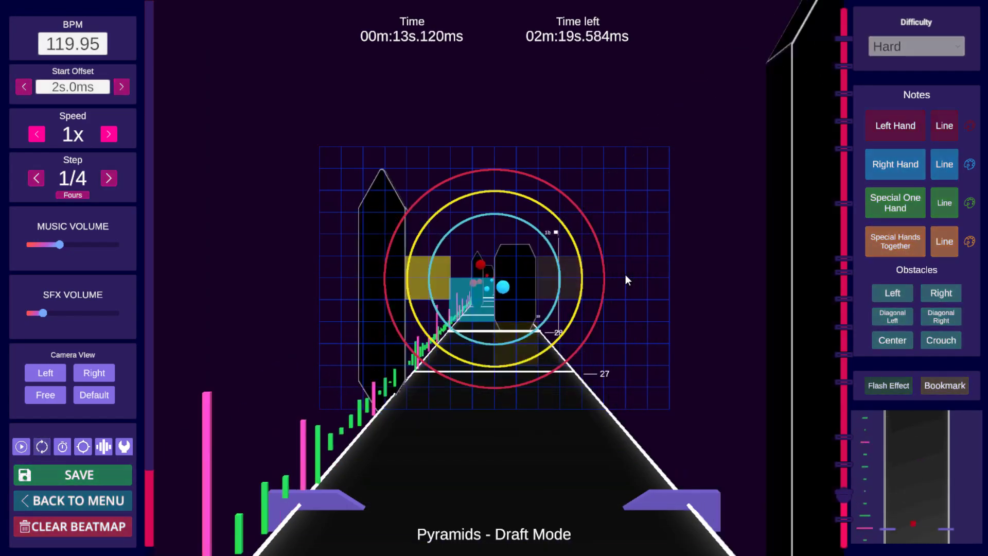
key("space")
scroll(626, 275, "down", 5)
scroll(626, 280, "down", 5)
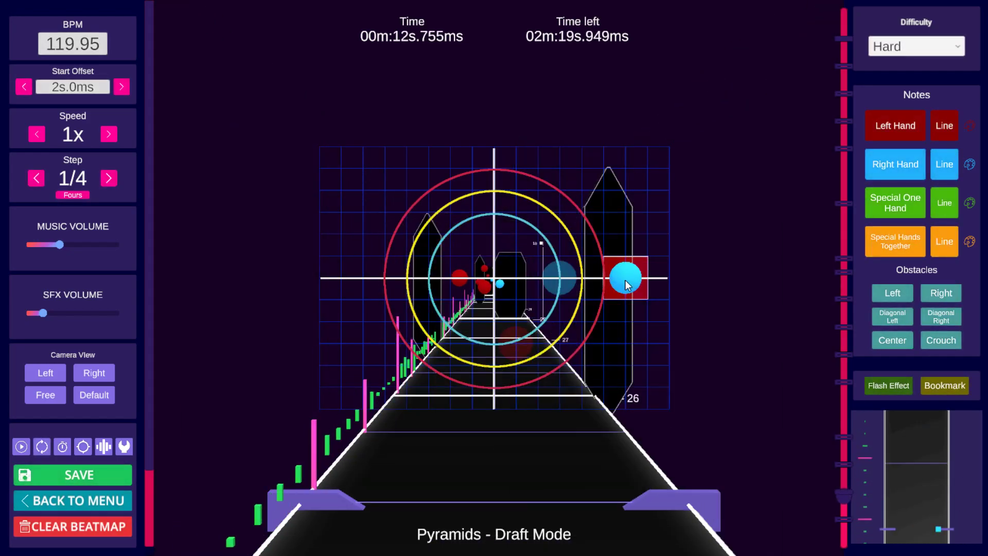
key("space")
left_click_drag(625, 280, 538, 285, "alt")
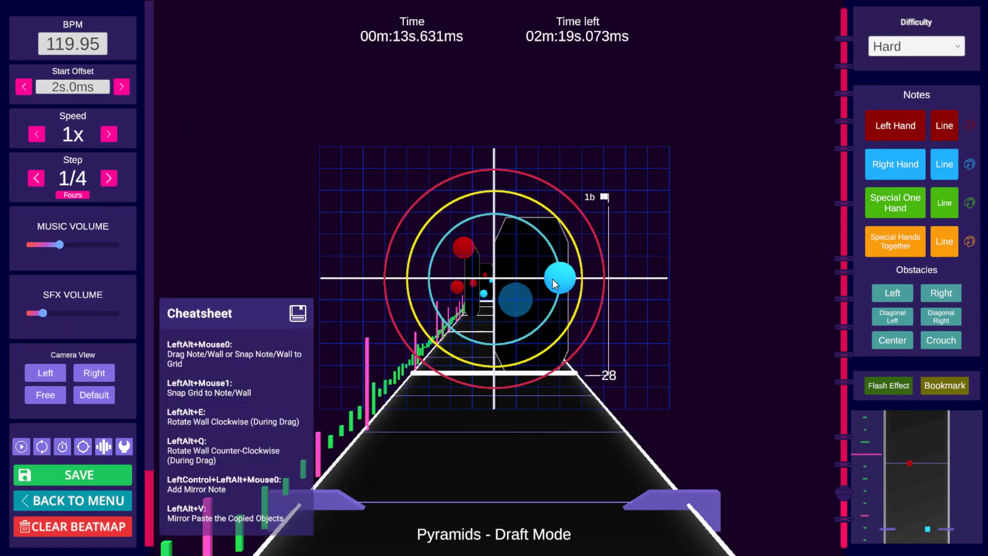
Step: Step back and forth through beats 26 to 29 to review the notes and walls
scroll(658, 285, "down", 6)
key("space")
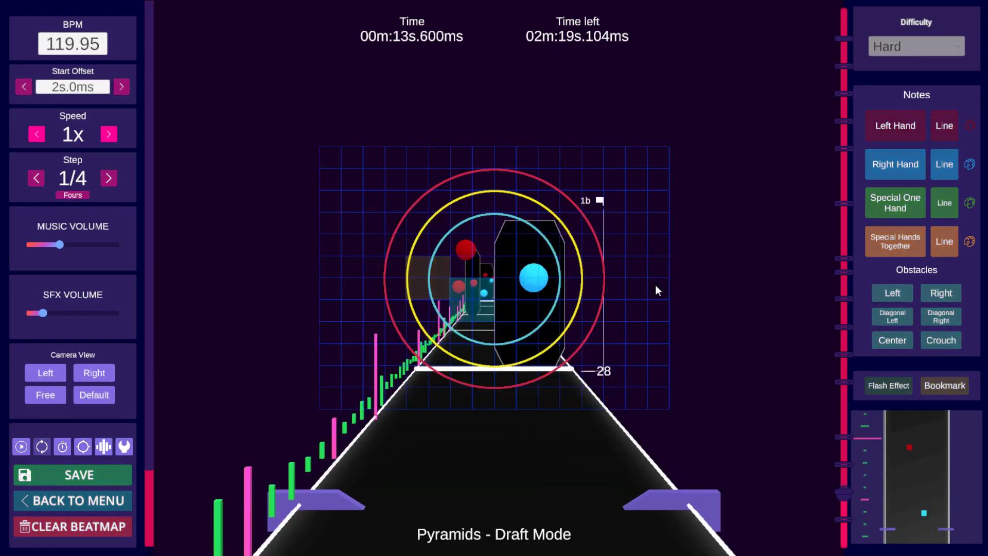
key("space")
scroll(654, 285, "down", 4)
key("space")
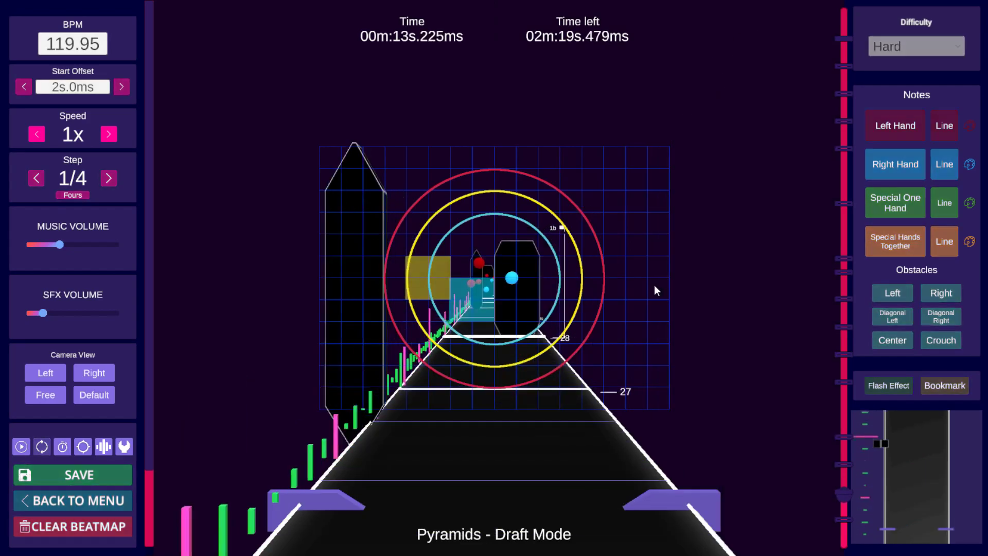
key("space")
scroll(654, 285, "down", 7)
scroll(654, 285, "up", 3)
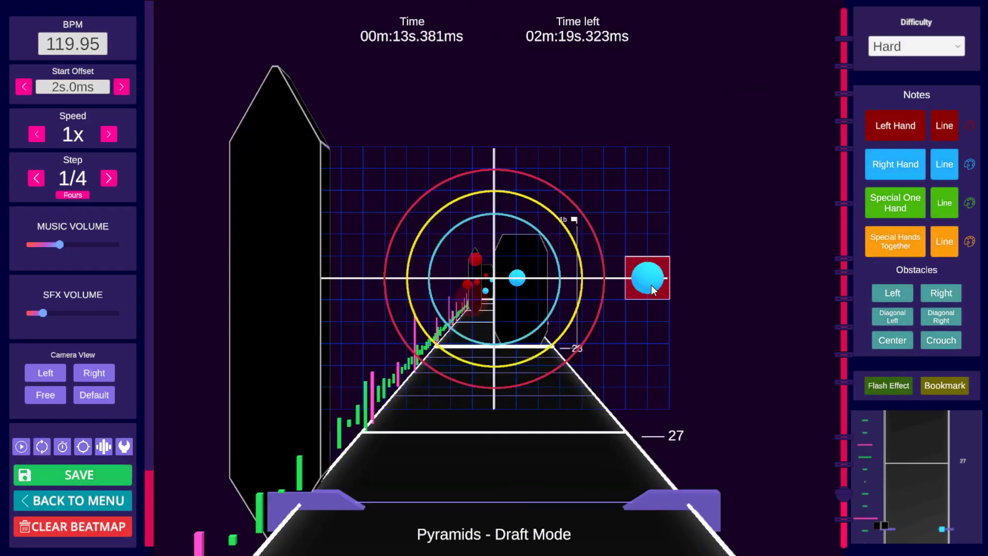
scroll(651, 289, "down", 7)
key("space")
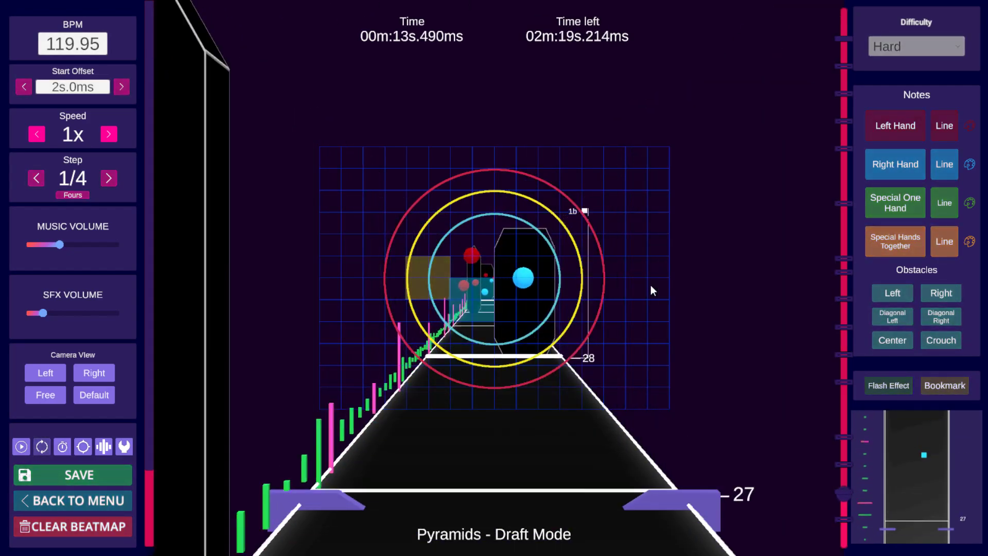
key("space")
scroll(651, 285, "down", 6)
key("ctrl")
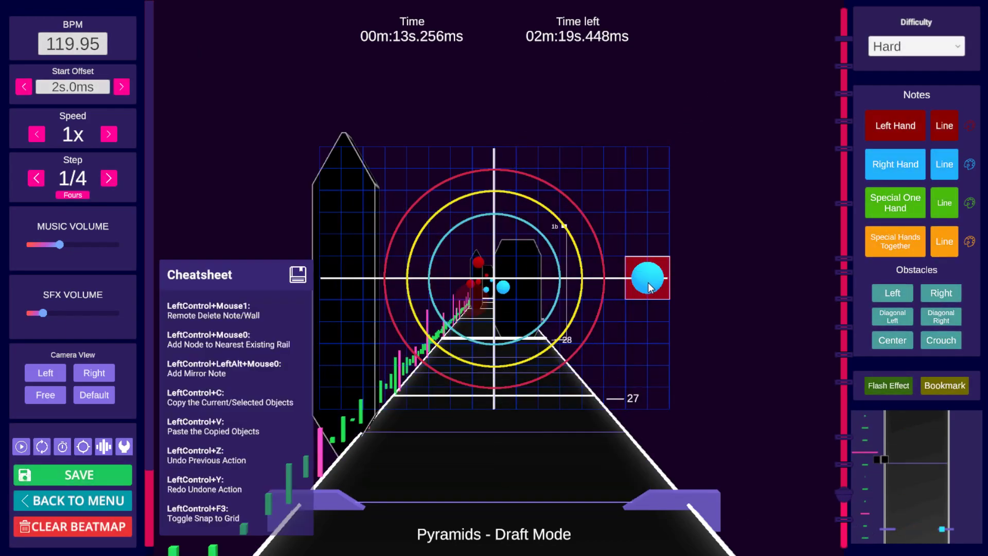
scroll(647, 287, "up", 2)
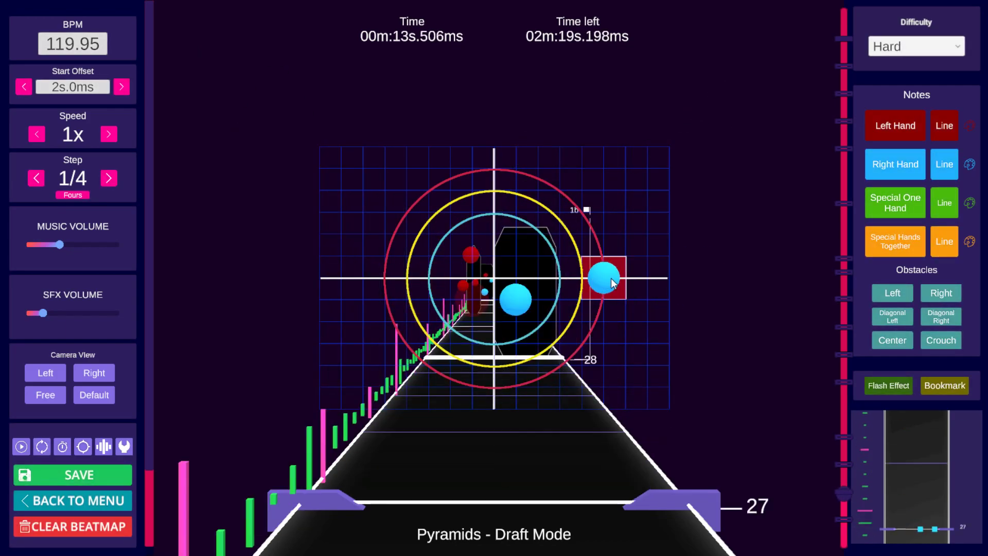
scroll(661, 269, "down", 8)
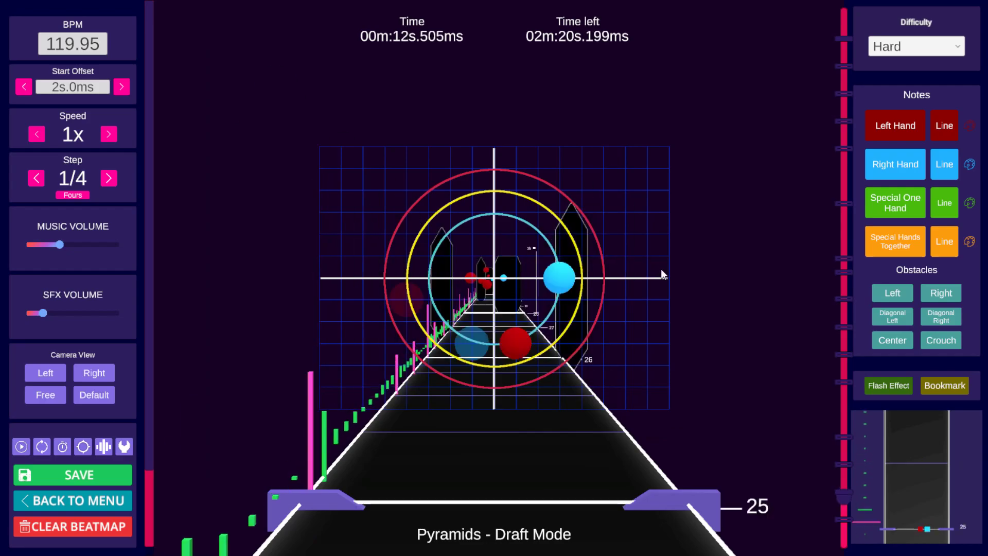
Step: Nudge the right-hand note near beat 29 slightly upward on the right edge of the grid
key("space")
key("space")
scroll(660, 269, "down", 2)
key("space")
key("space")
scroll(656, 273, "down", 9)
left_click(655, 267)
scroll(654, 266, "down", 4)
key("space")
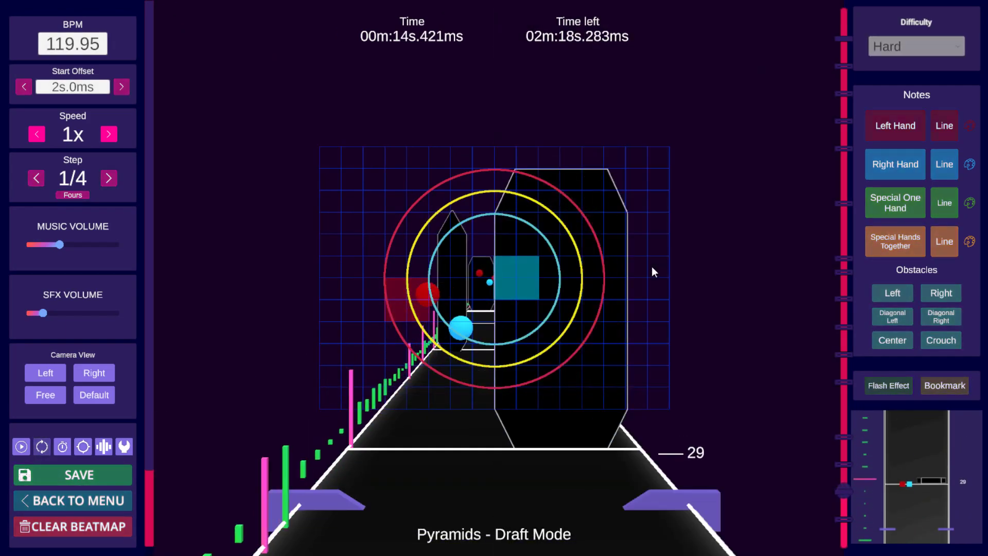
key("space")
left_click_drag(651, 266, 646, 257)
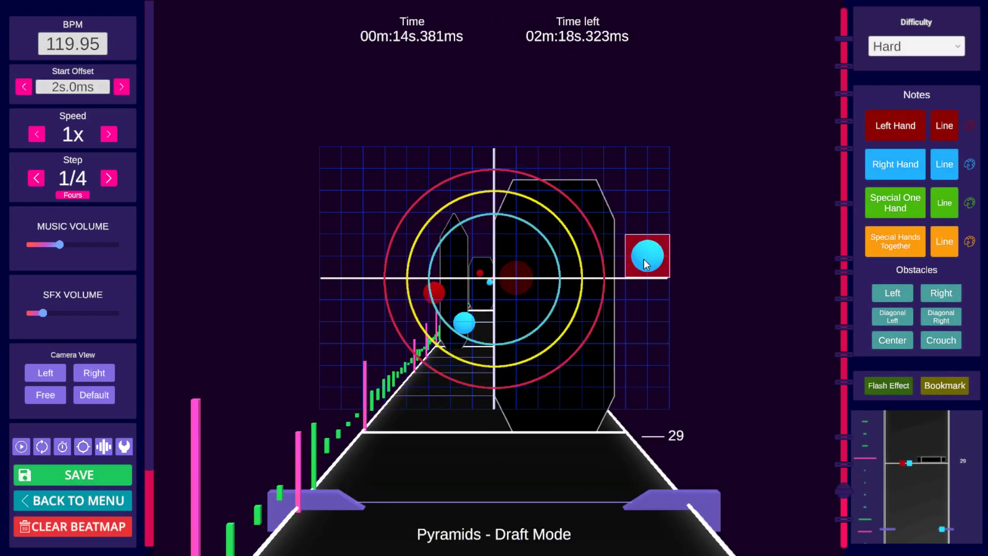
scroll(589, 267, "down", 1)
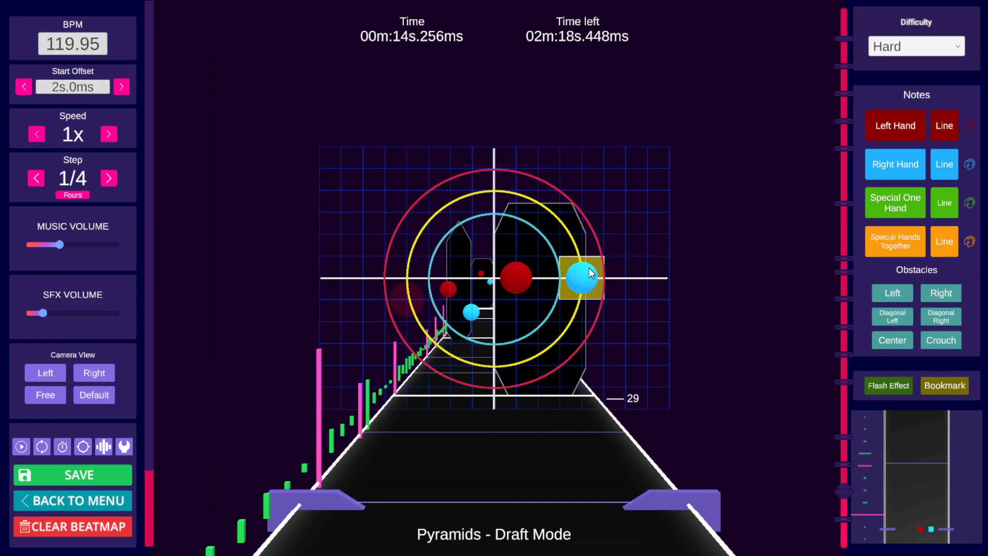
scroll(561, 281, "down", 1)
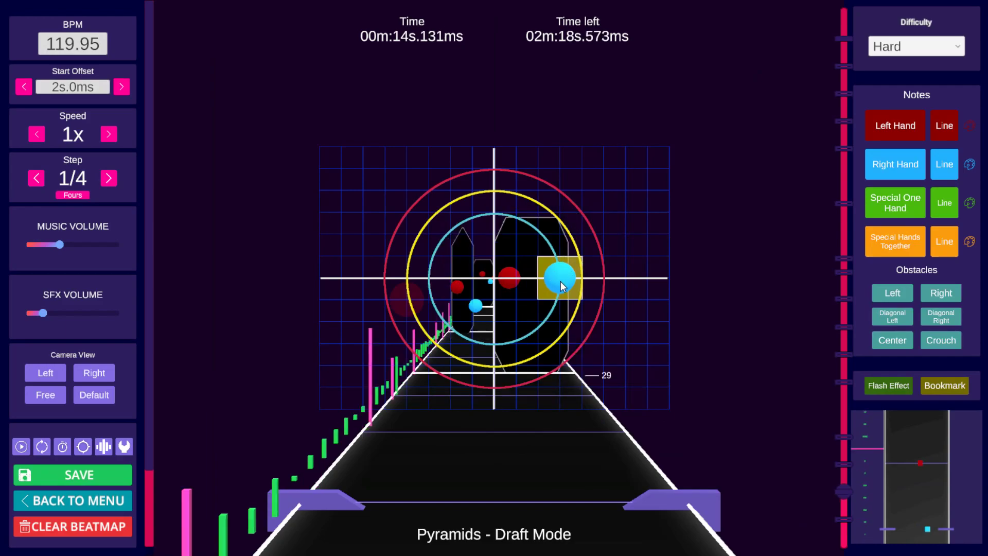
scroll(551, 286, "down", 1)
scroll(515, 309, "up", 3)
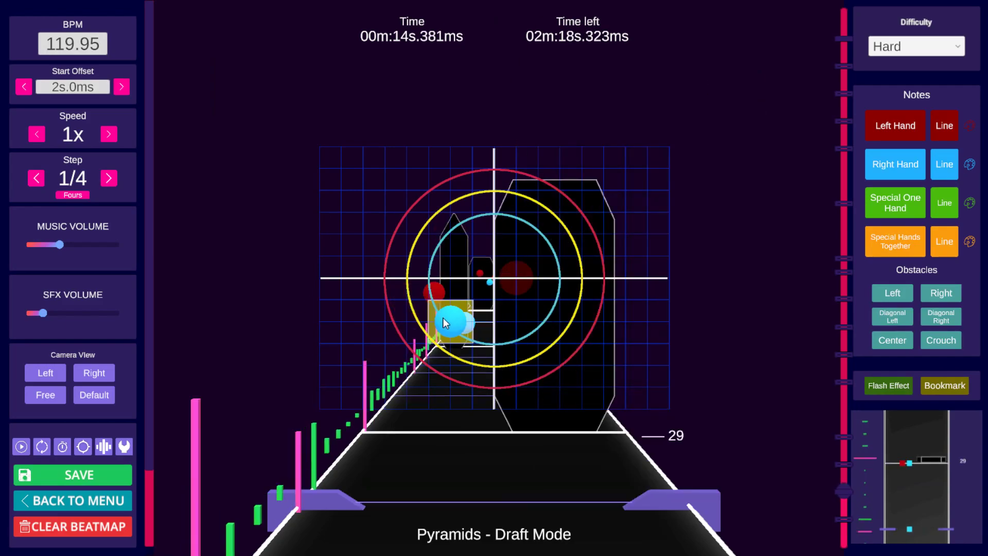
Step: Switch to the Expert difficulty and play through beats 28 to 40 to compare its pattern
left_click(916, 47)
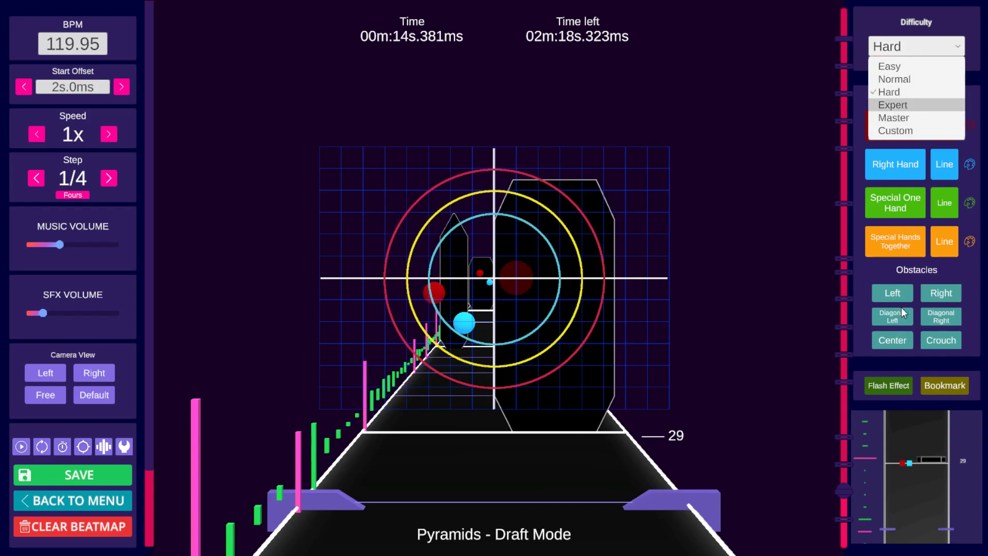
left_click(901, 105)
left_click(844, 492)
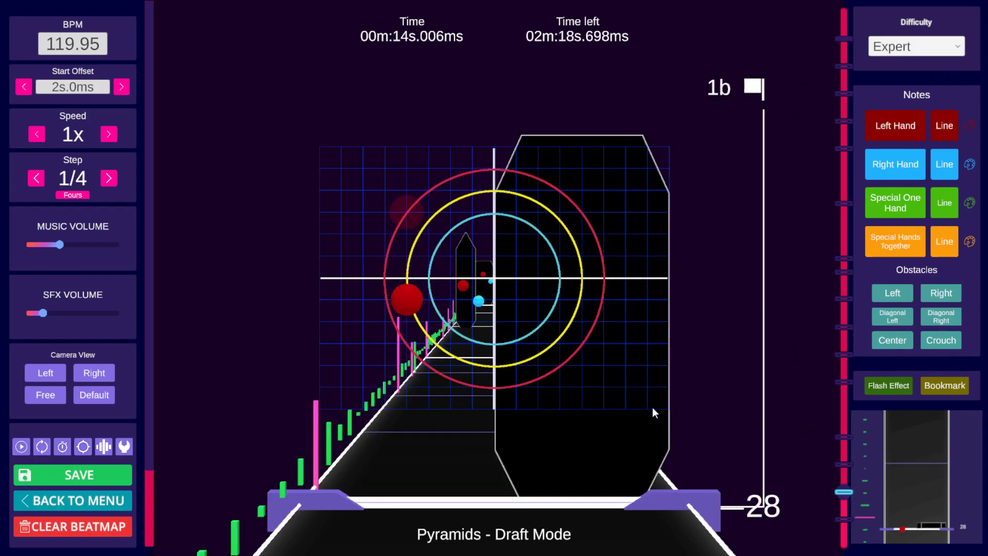
scroll(564, 403, "down", 4)
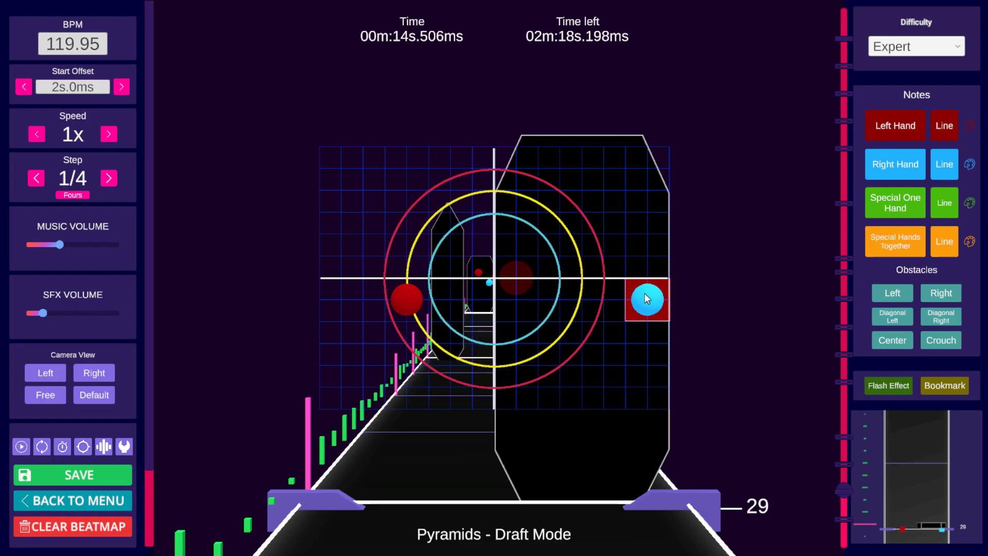
key("space")
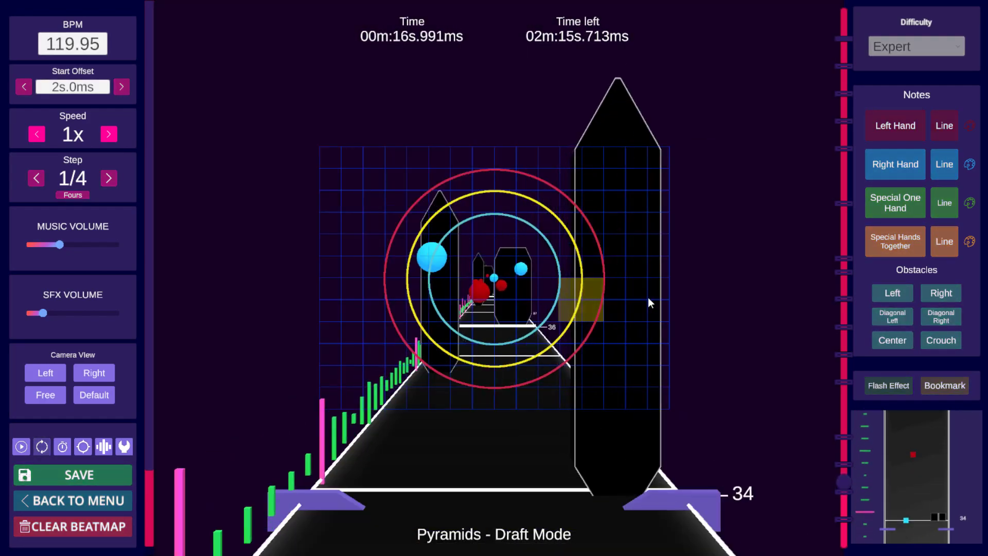
key("space")
scroll(648, 297, "up", 2)
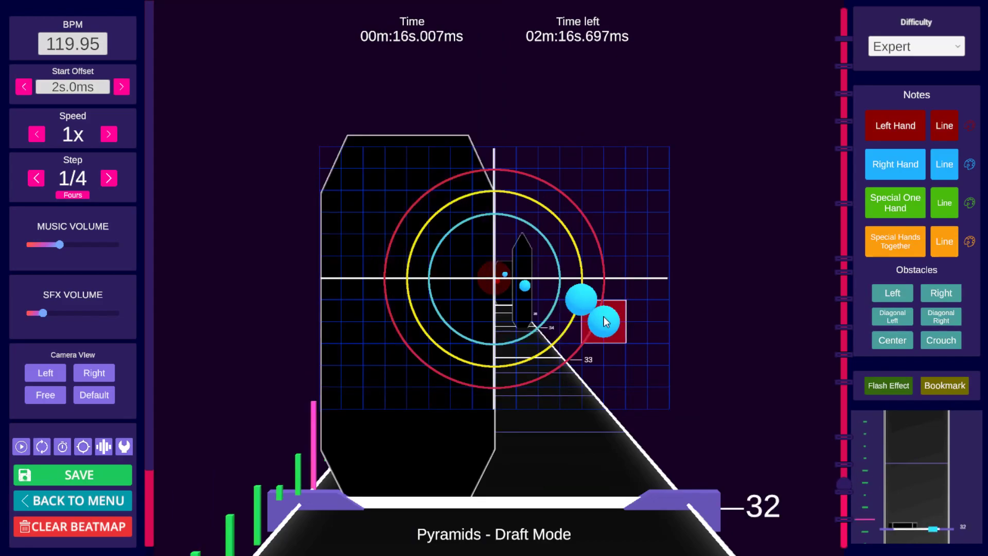
key("space")
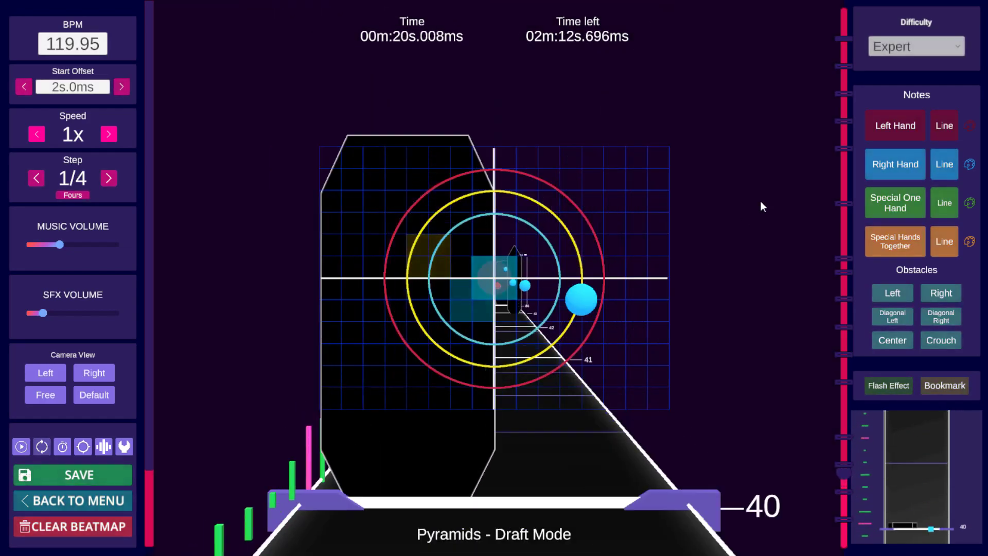
Step: Switch back to the Hard difficulty and play the beatmap from the start to review it
left_click(898, 47)
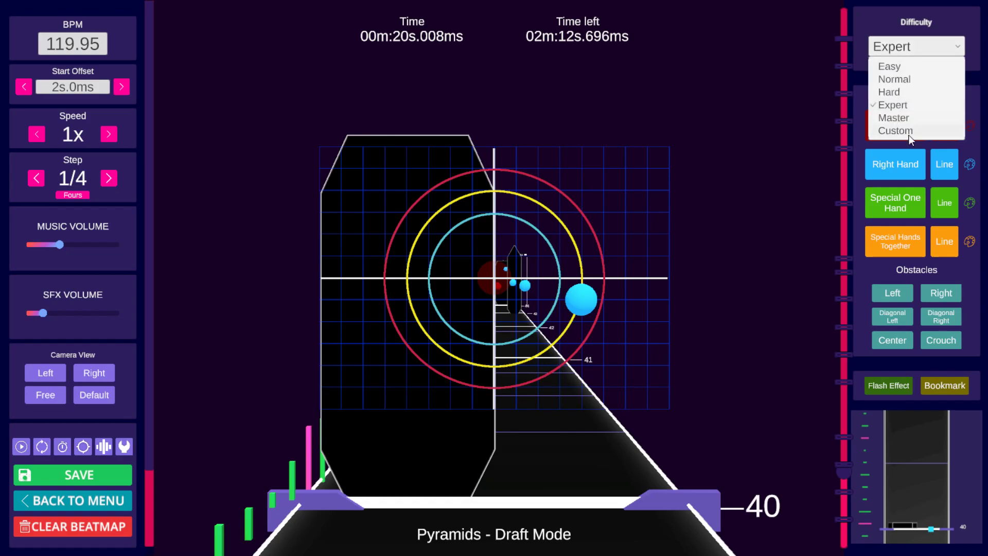
left_click(904, 94)
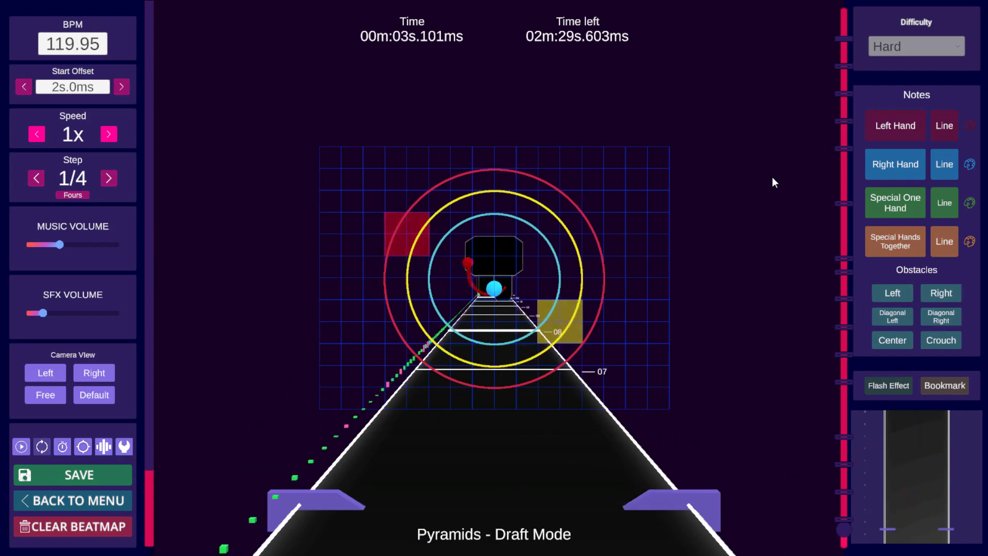
key("space")
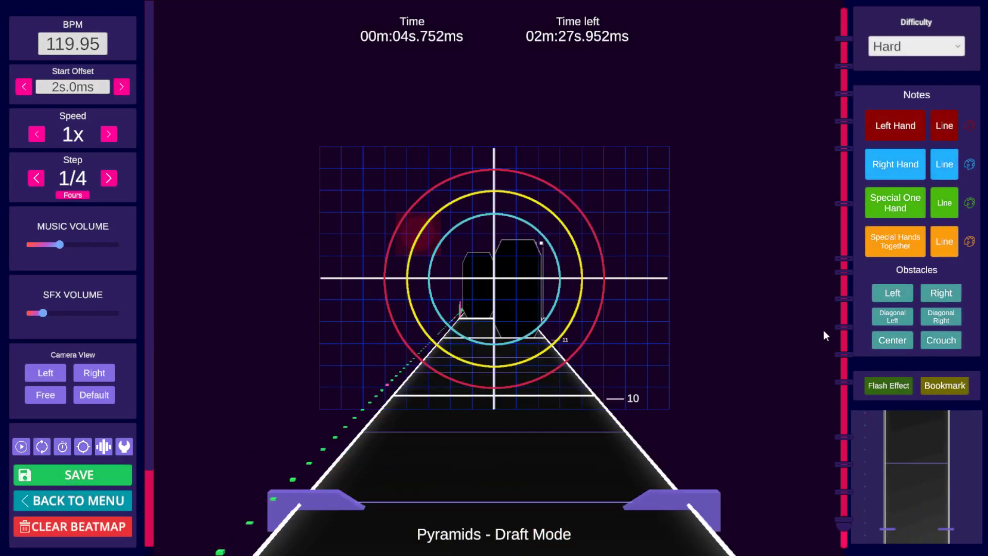
scroll(704, 351, "down", 12)
scroll(703, 344, "up", 4)
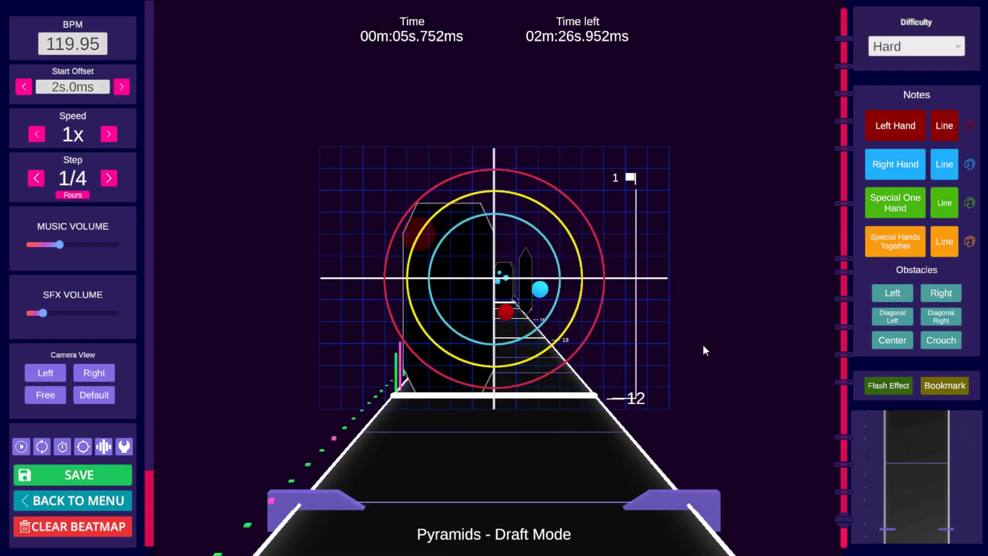
scroll(703, 345, "down", 2)
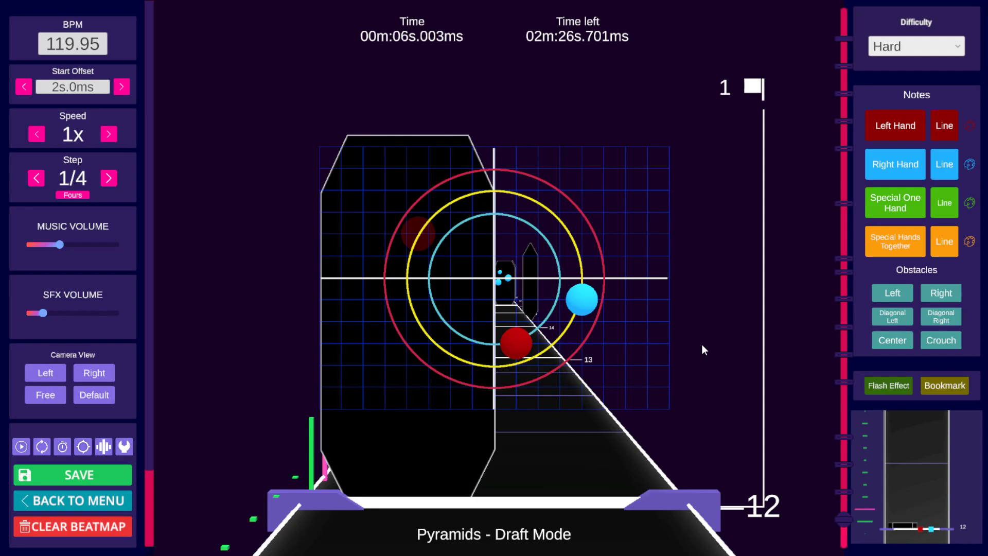
key("space")
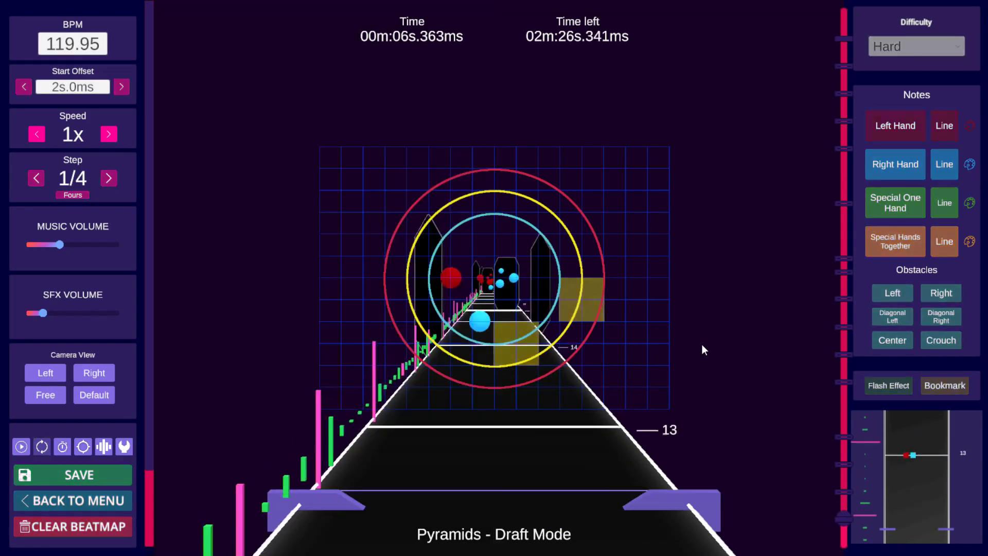
key("space")
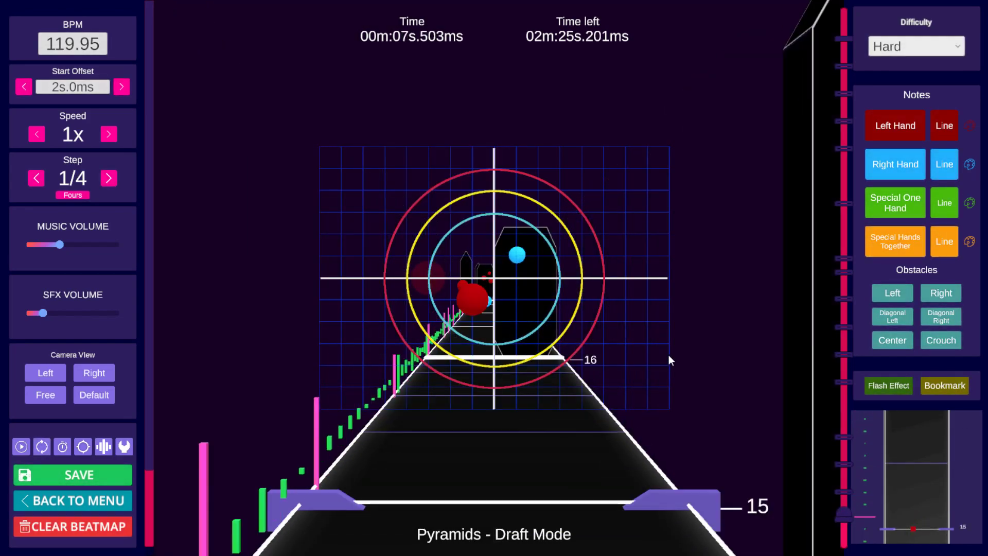
left_click(848, 493)
key("space")
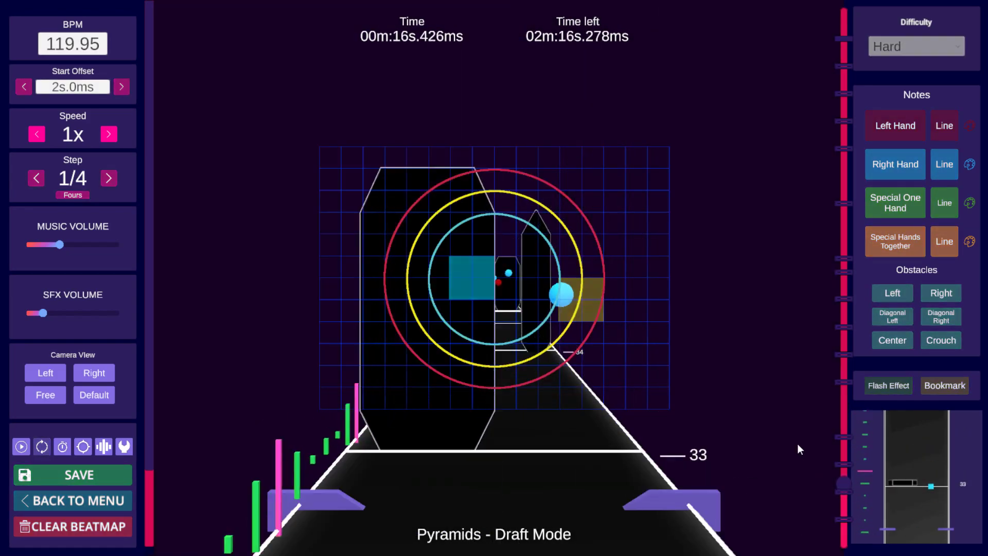
key("space")
Step: Jump to beat 24 and step through beats 24 to 30 to review the edited notes
left_click(845, 499)
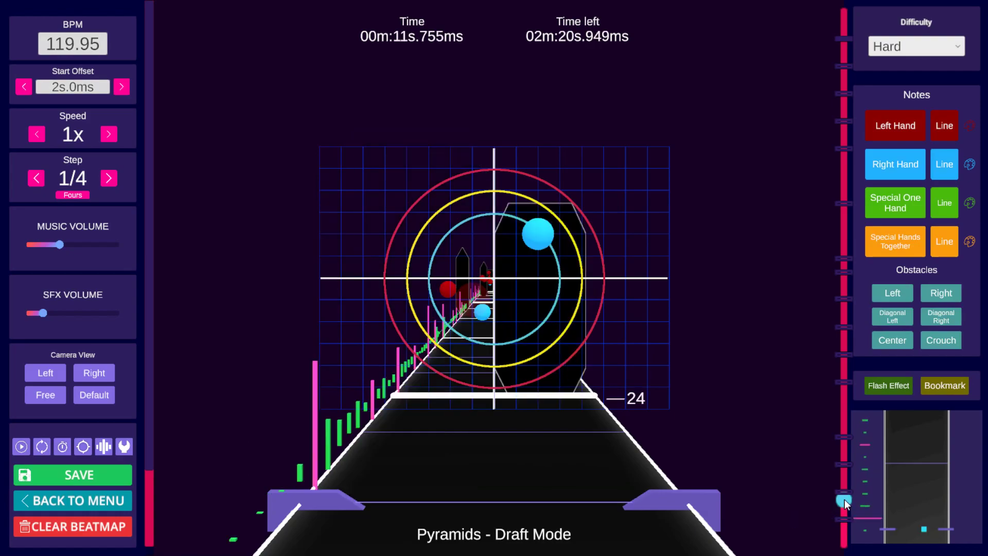
left_click_drag(844, 500, 844, 490)
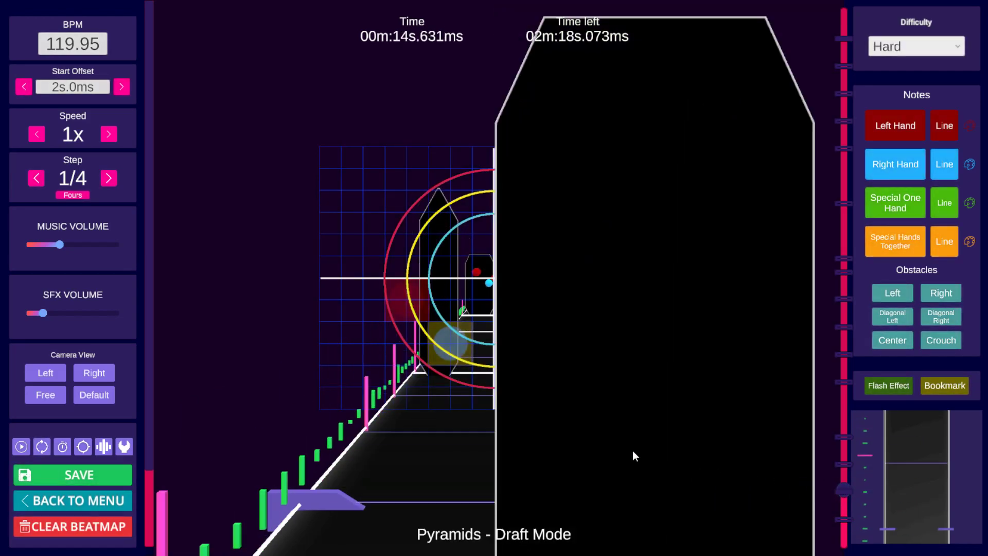
scroll(618, 437, "down", 2)
scroll(524, 358, "up", 1)
scroll(694, 366, "down", 9)
scroll(695, 367, "down", 20)
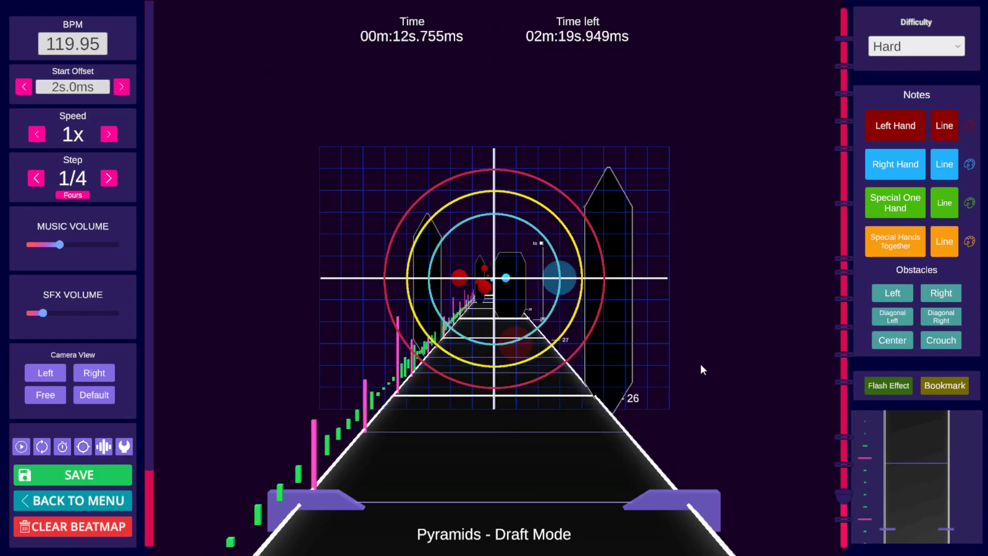
key("space")
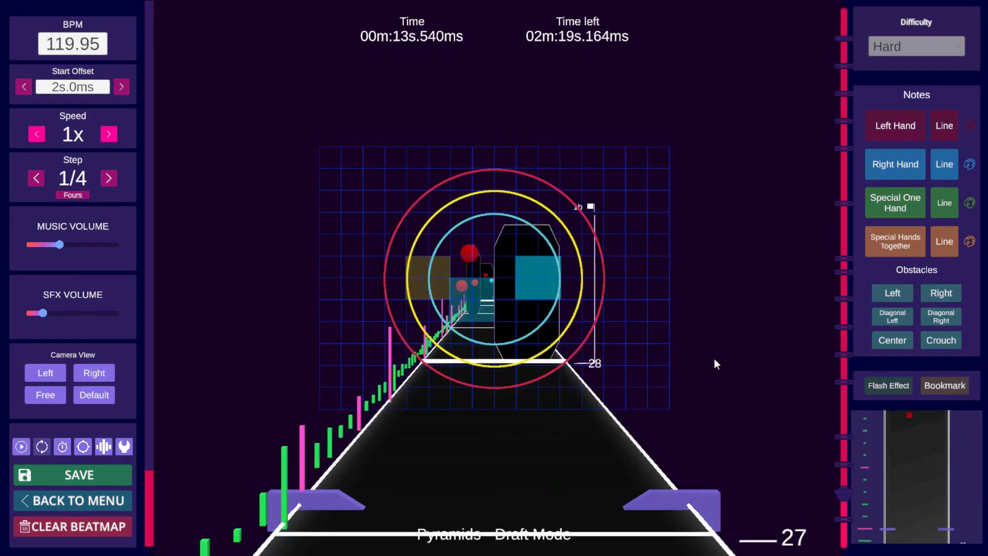
key("space")
scroll(717, 360, "down", 8)
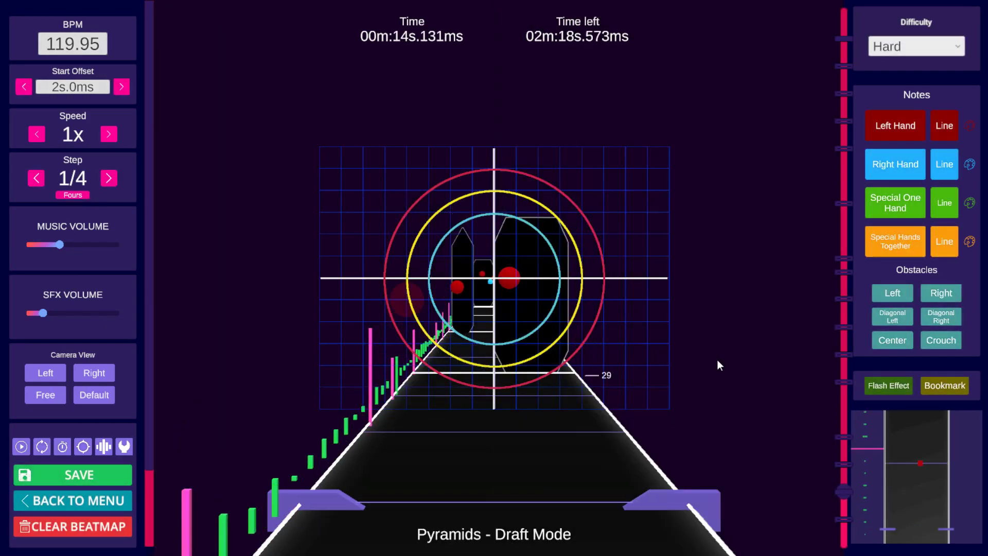
scroll(718, 360, "up", 3)
scroll(718, 360, "down", 2)
scroll(718, 362, "up", 2)
scroll(719, 366, "up", 6)
scroll(721, 364, "down", 8)
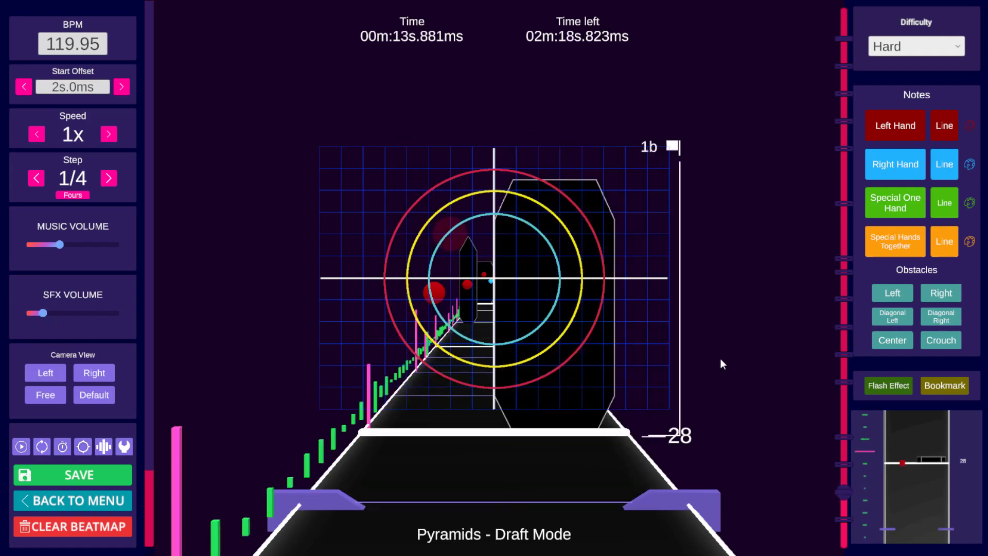
scroll(720, 363, "up", 11)
scroll(720, 362, "down", 6)
scroll(721, 363, "up", 4)
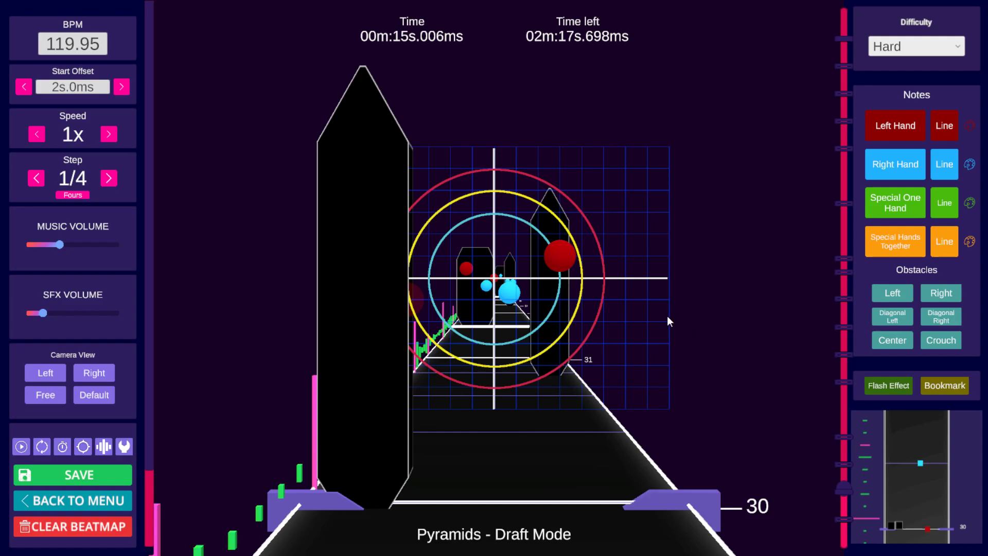
Step: Switch the note type to right-hand notes for placing on the grid
left_click(566, 258)
key("2")
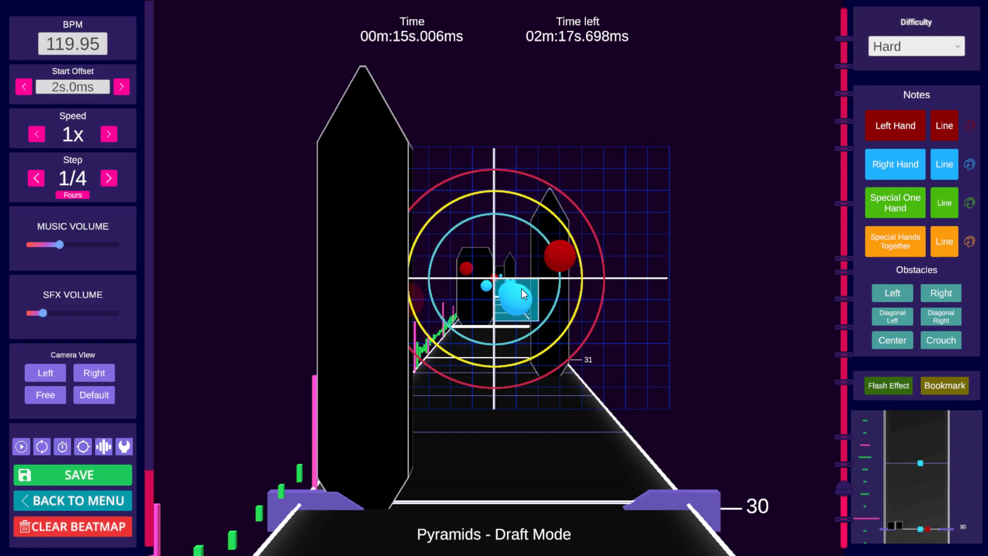
scroll(633, 283, "up", 1)
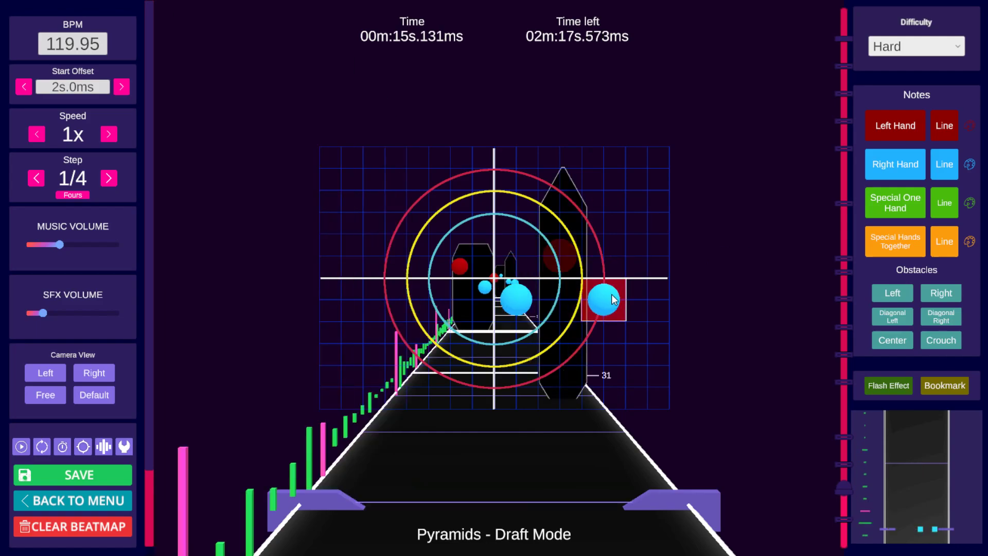
scroll(580, 298, "down", 1)
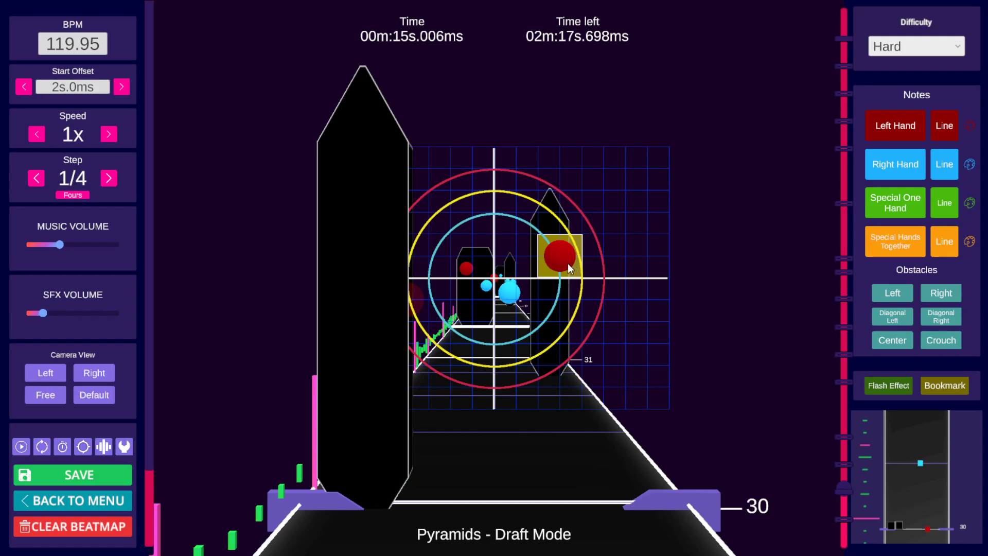
Step: Step back and forth and play through the beats around 15 seconds to review the notes and walls
scroll(568, 268, "up", 3)
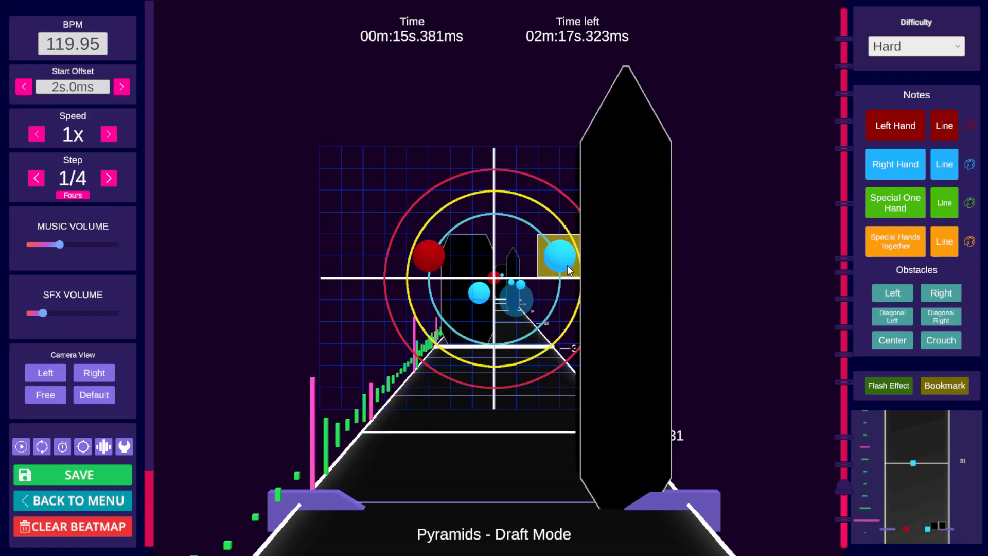
scroll(567, 264, "up", 1)
scroll(568, 264, "down", 3)
scroll(668, 258, "down", 2)
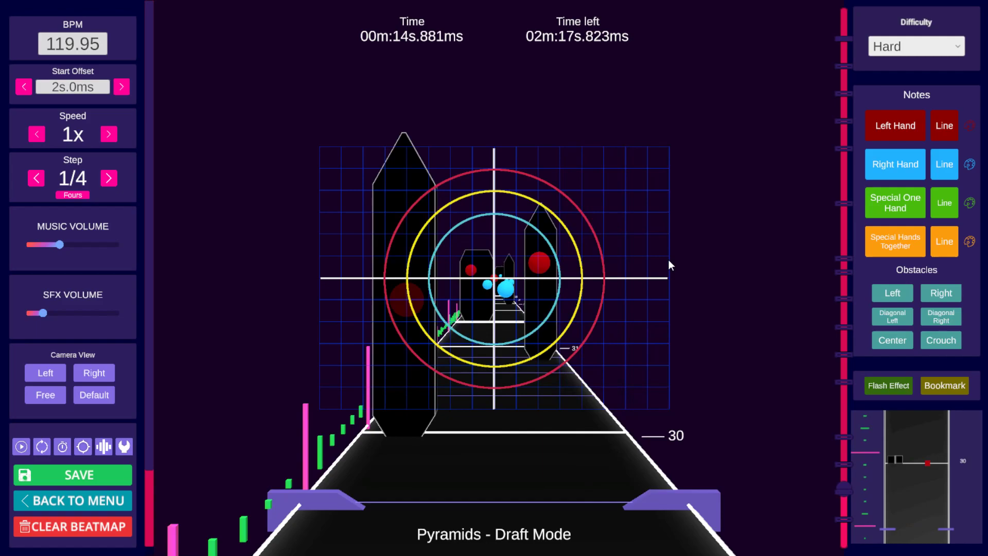
scroll(667, 260, "up", 1)
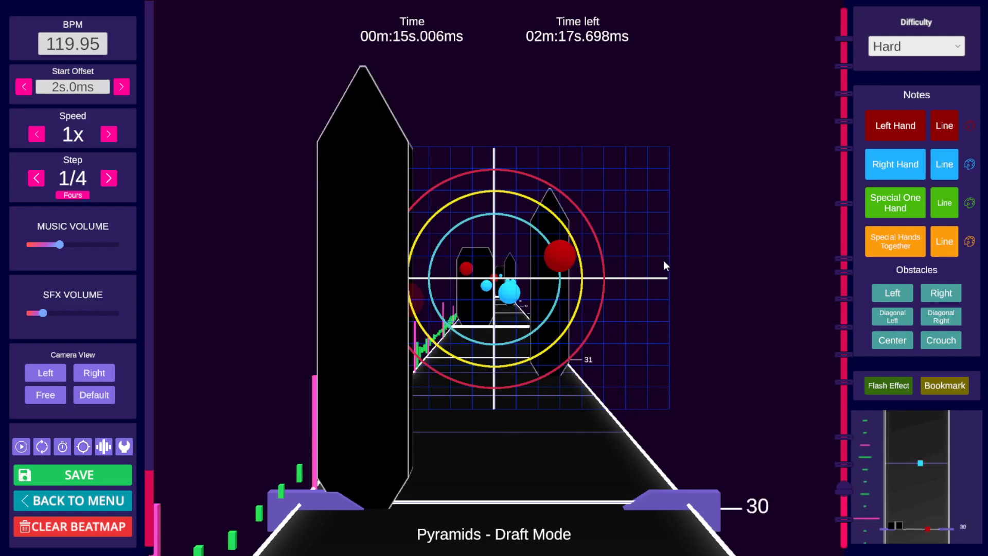
scroll(662, 261, "down", 7)
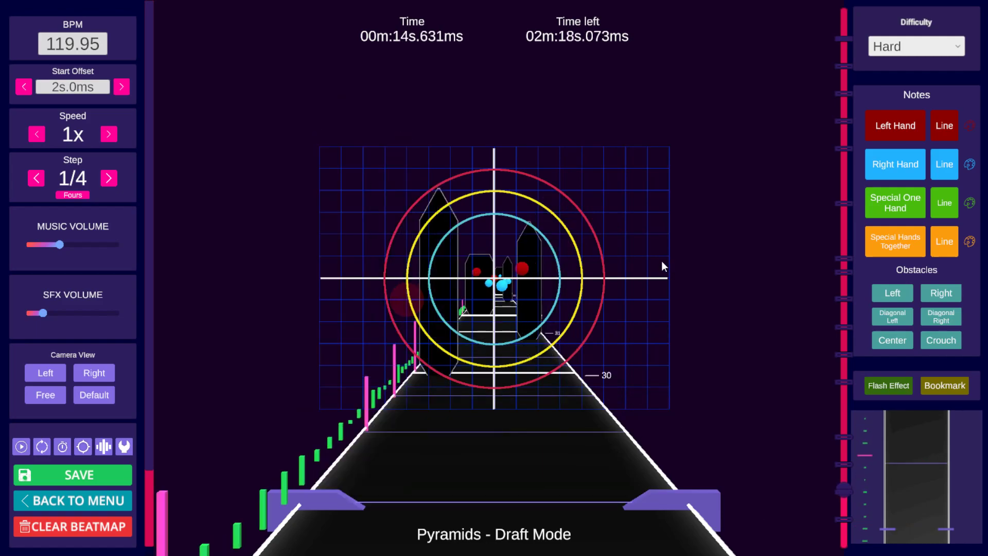
scroll(657, 262, "up", 4)
scroll(657, 261, "down", 8)
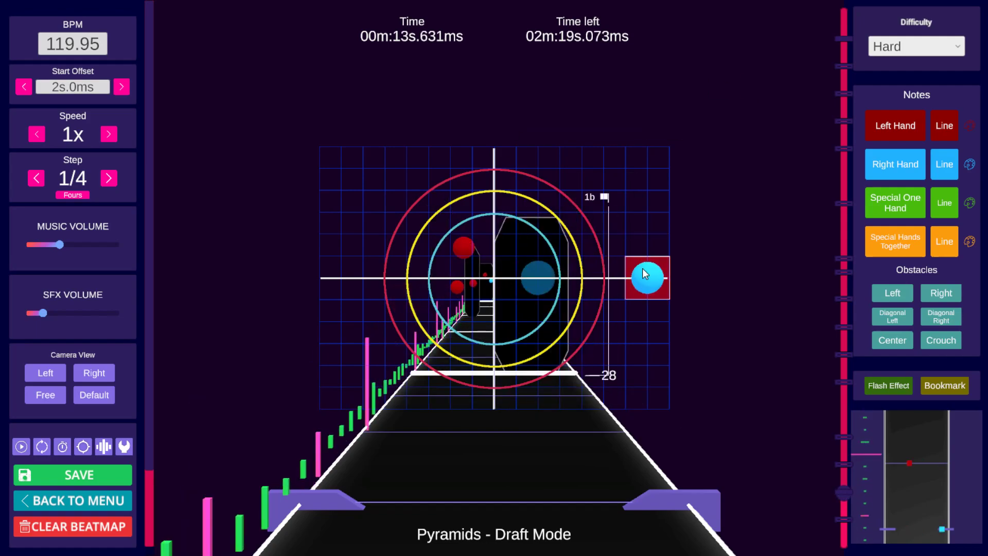
key("space")
key("space")
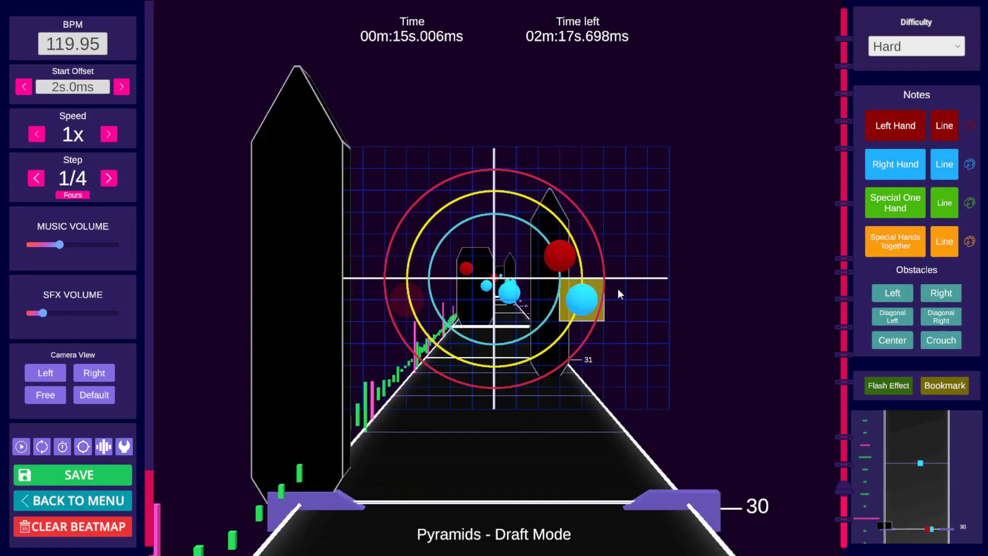
scroll(656, 283, "up", 3)
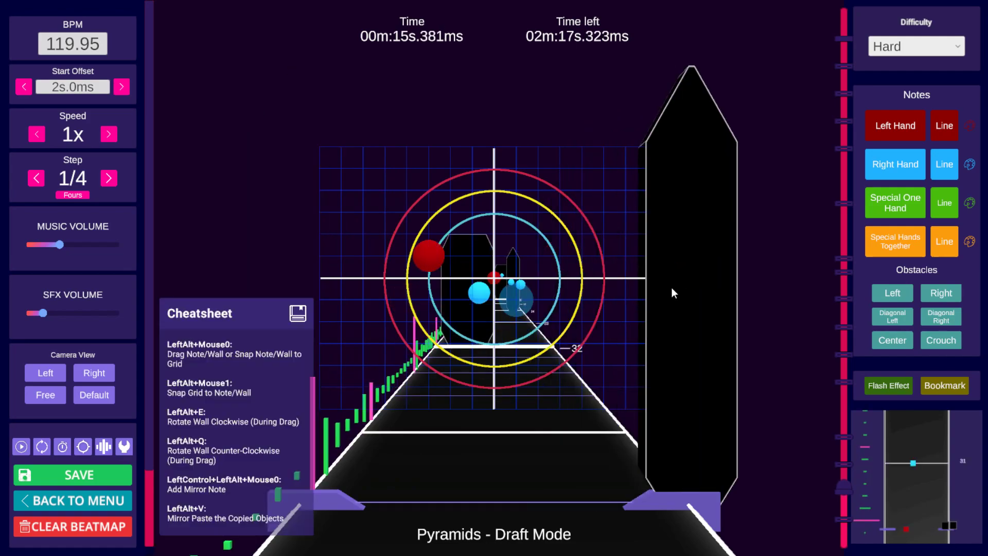
scroll(682, 288, "down", 3)
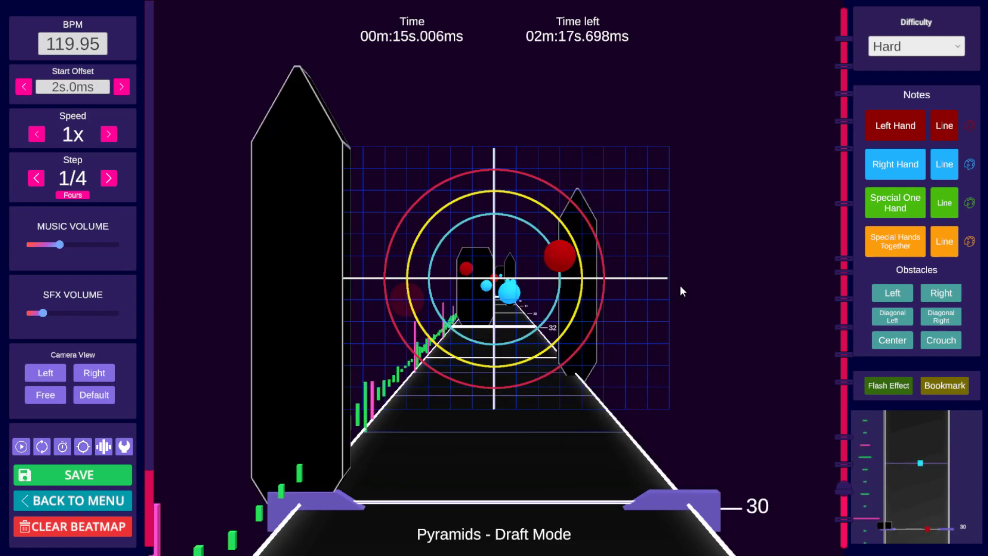
scroll(679, 286, "up", 1)
scroll(678, 286, "down", 1)
Step: Drag the right-hand note at 15.131 s about two grid cells to the right
key("alt+2")
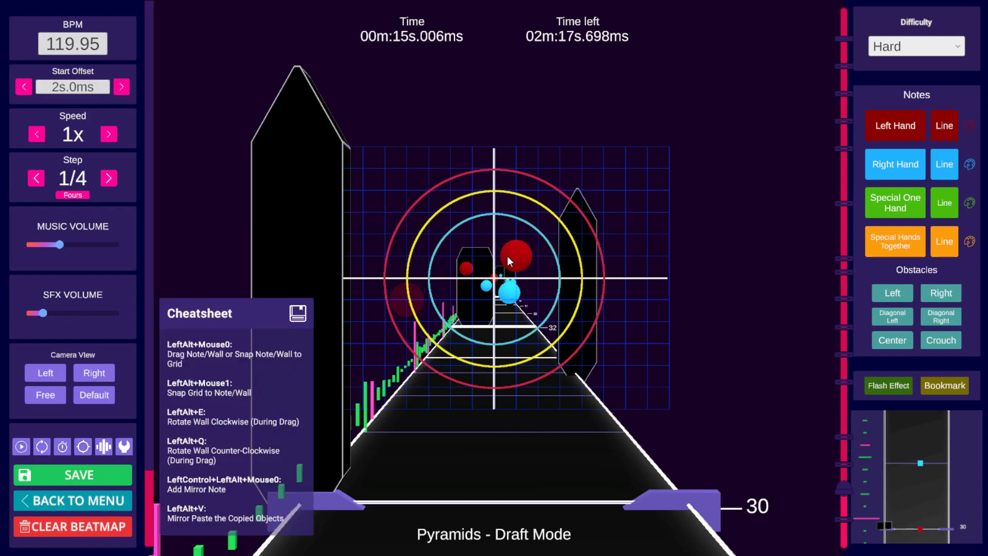
scroll(584, 275, "up", 1)
left_click(525, 294, "alt")
left_click_drag(526, 299, 544, 302, "alt")
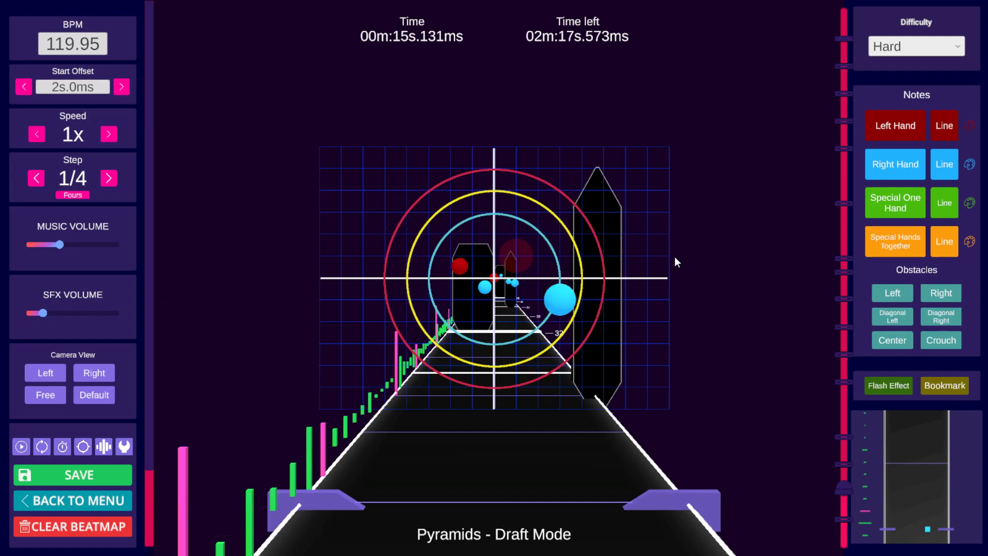
Step: Scrub and play back the section between beats 28 and 32 to review the note placement
scroll(683, 253, "down", 4)
scroll(682, 252, "up", 2)
scroll(682, 252, "up", 1)
scroll(682, 252, "up", 1)
scroll(681, 252, "down", 2)
scroll(680, 250, "up", 7)
scroll(678, 248, "down", 5)
scroll(602, 252, "down", 1)
scroll(602, 252, "up", 1)
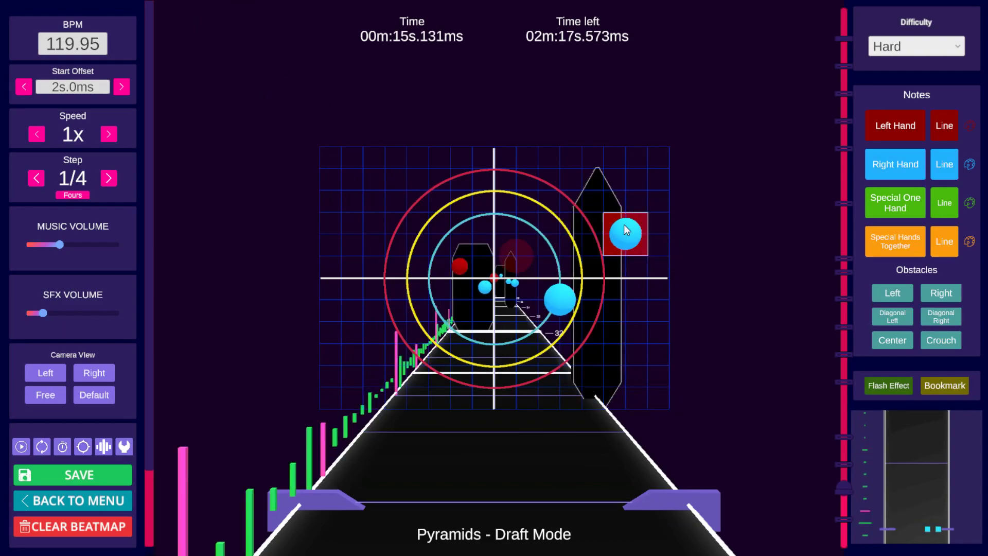
scroll(631, 227, "up", 3)
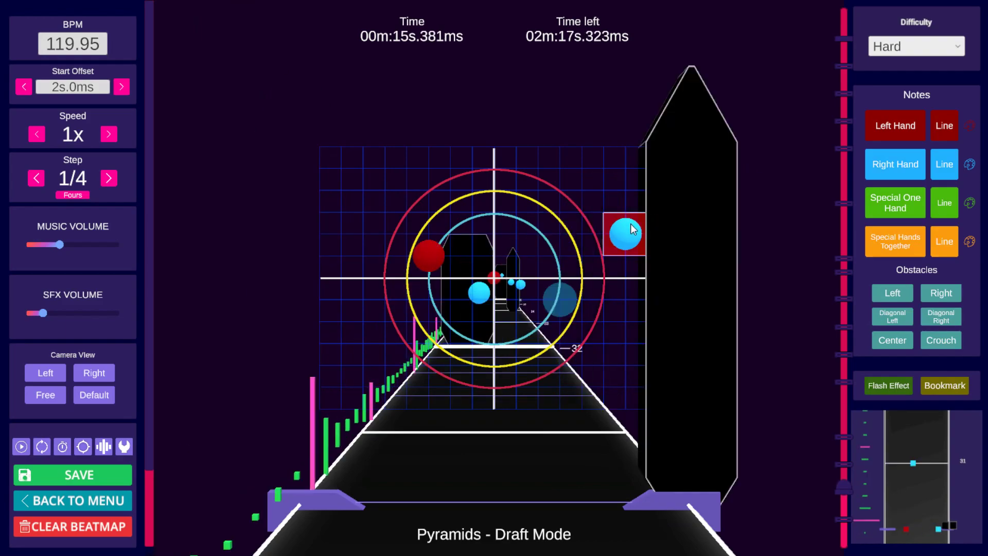
scroll(631, 226, "down", 6)
key("space")
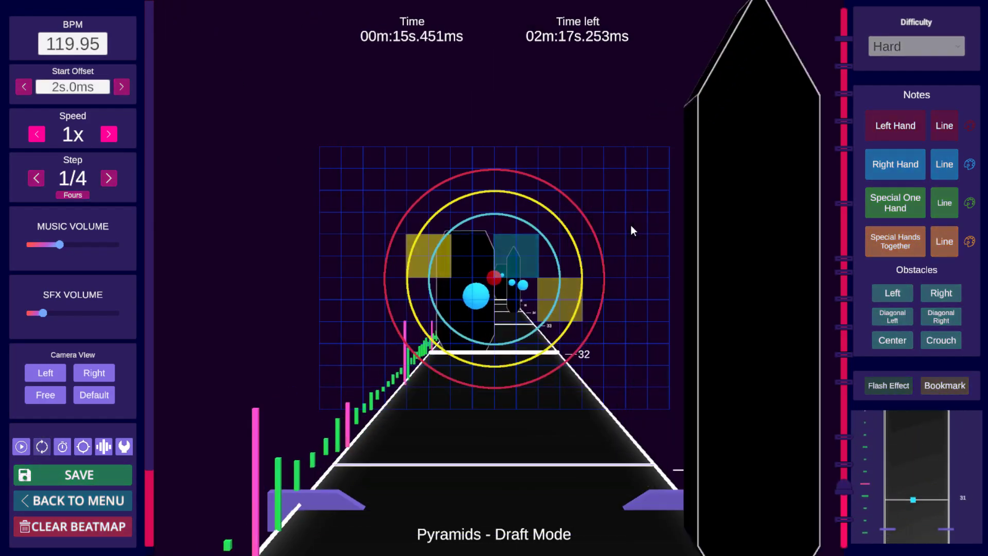
key("space")
scroll(631, 230, "down", 6)
key("space")
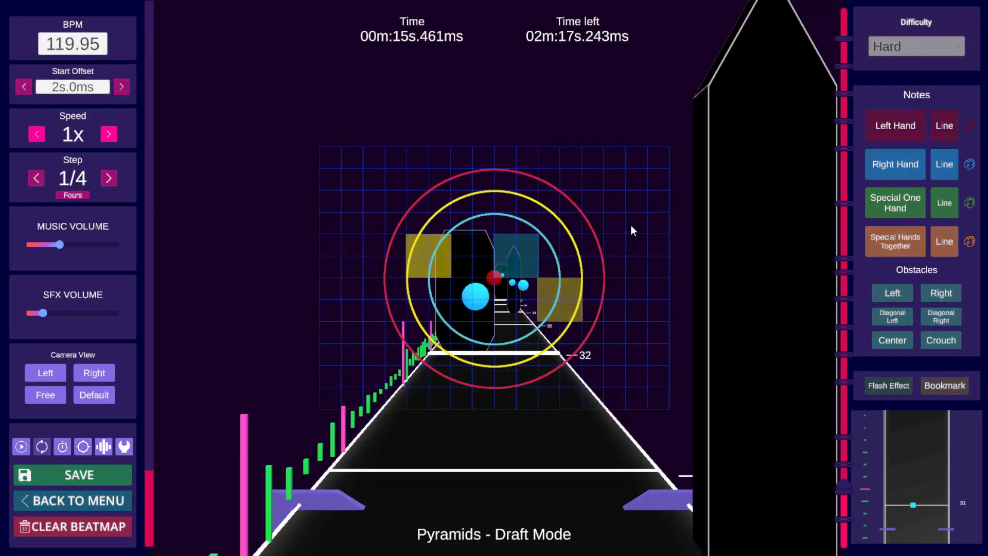
key("space")
scroll(632, 226, "down", 7)
scroll(631, 226, "down", 6)
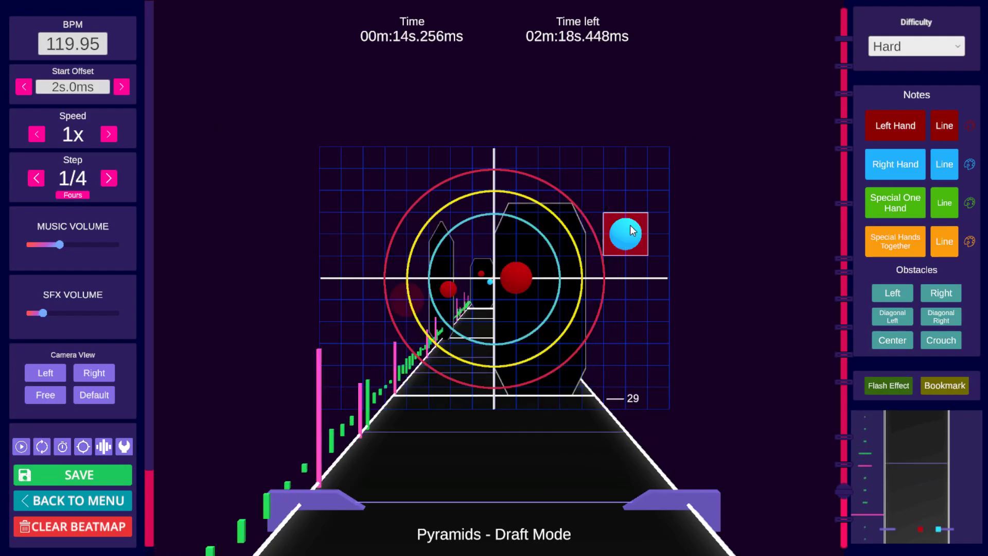
scroll(631, 226, "down", 6)
key("space")
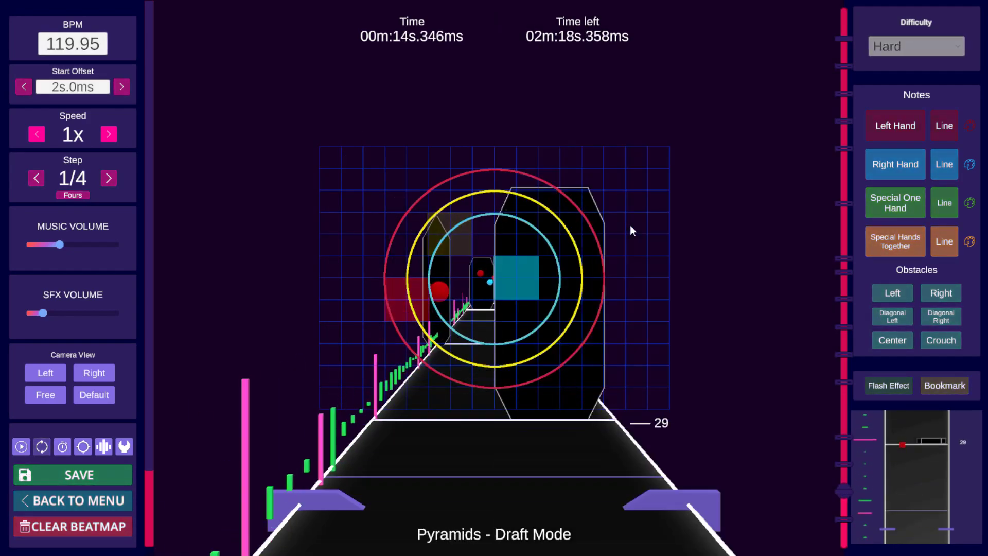
key("space")
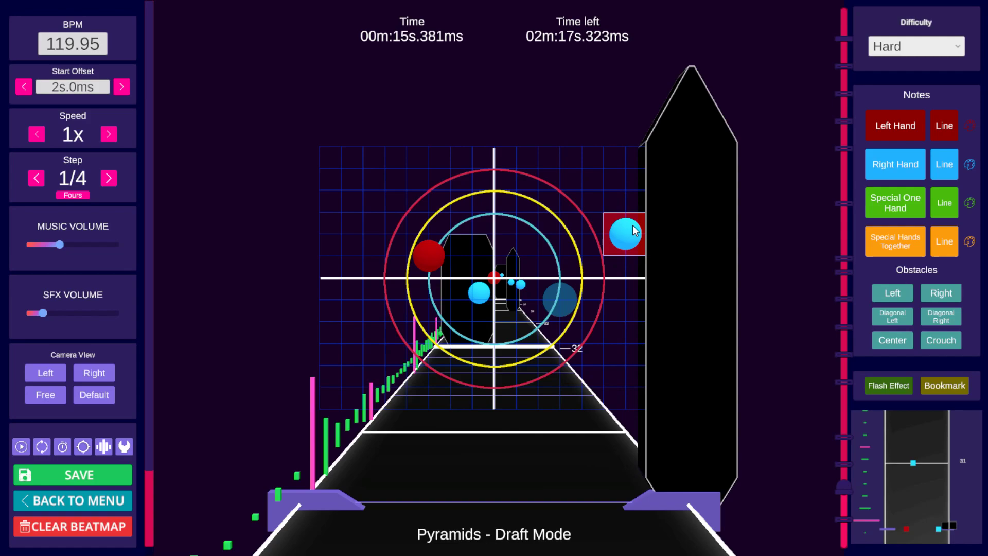
left_click_drag(633, 228, 574, 220)
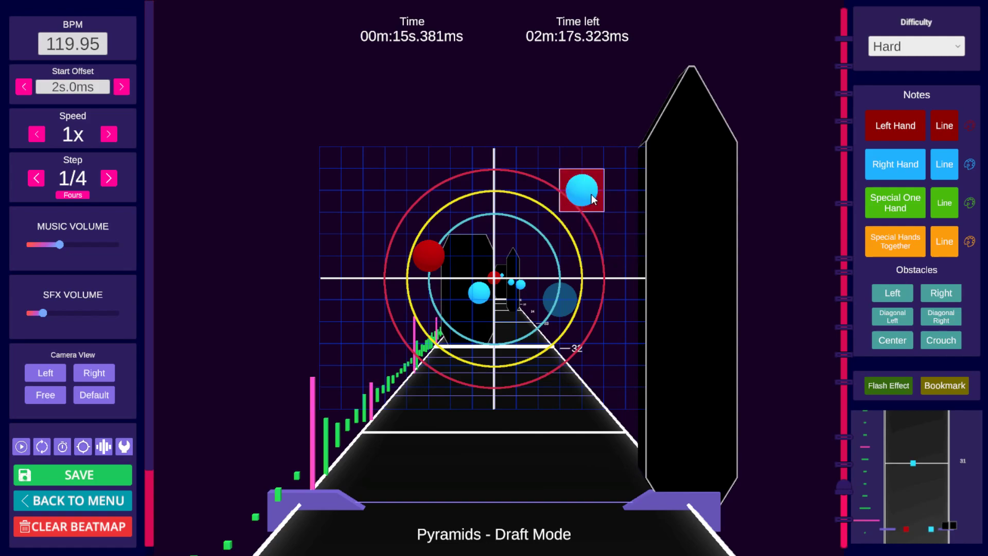
scroll(592, 194, "down", 8)
key("space")
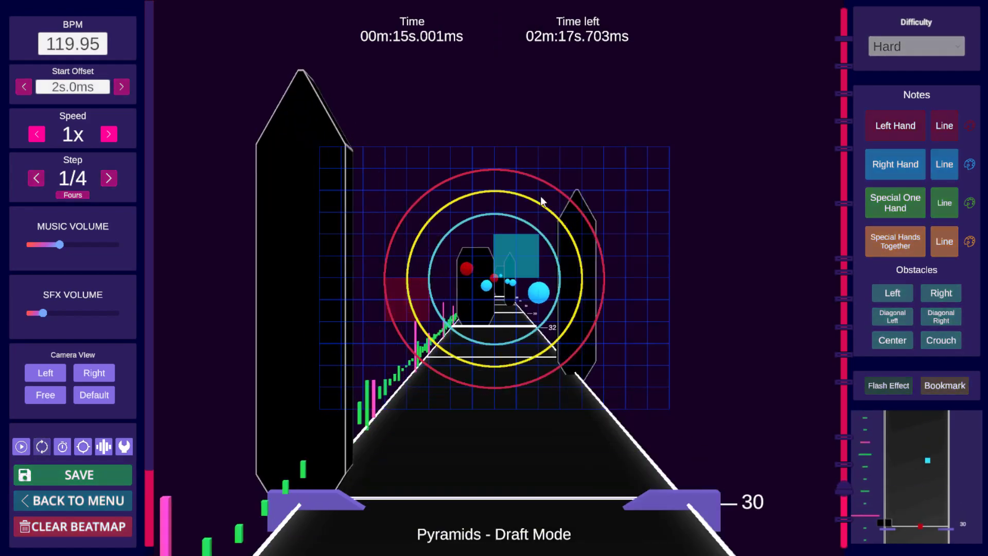
key("space")
scroll(545, 198, "down", 9)
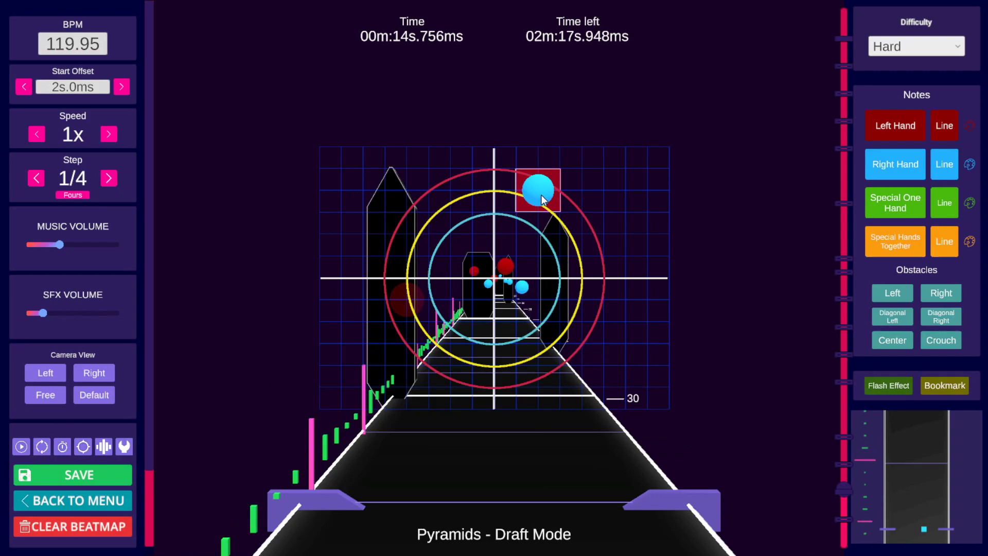
scroll(542, 196, "down", 6)
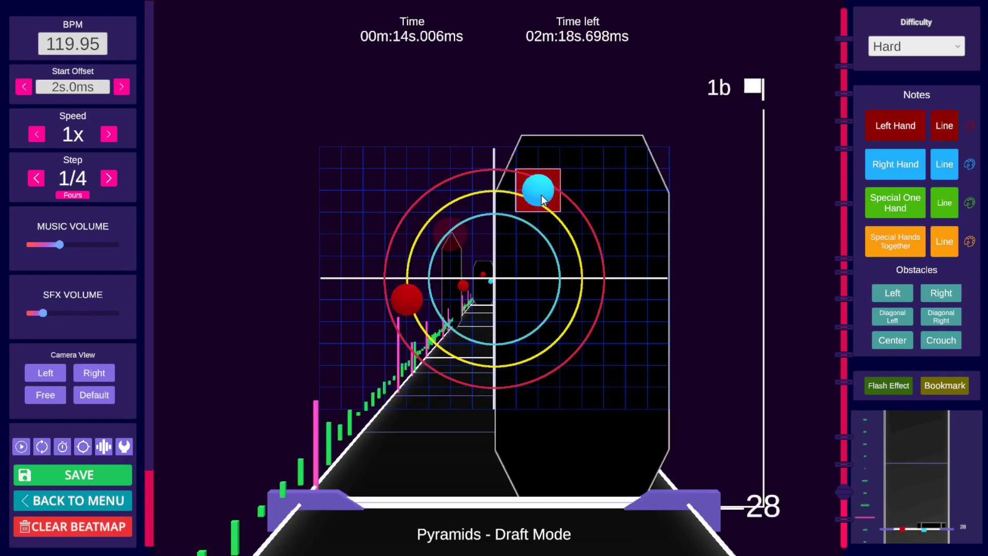
key("space")
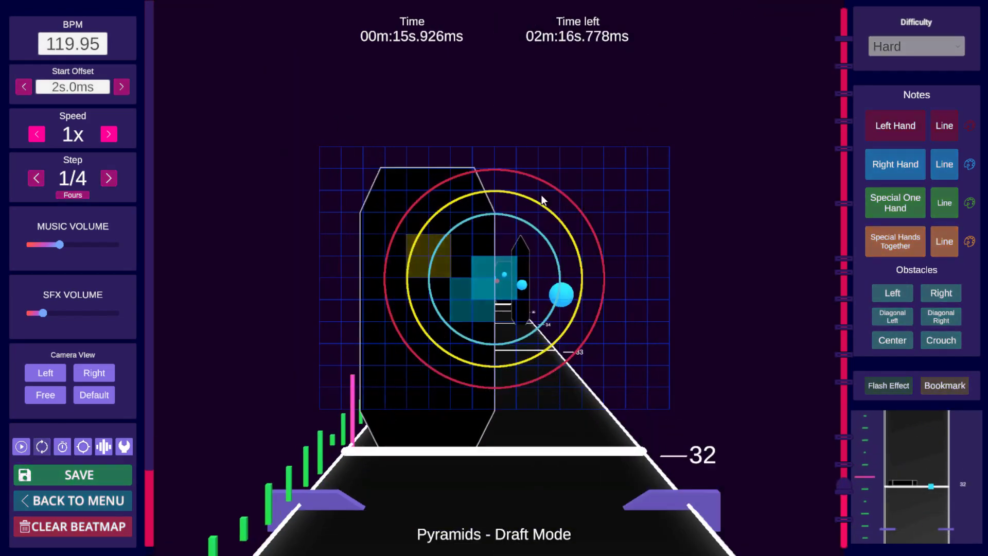
key("space")
scroll(540, 198, "down", 15)
scroll(536, 198, "down", 10)
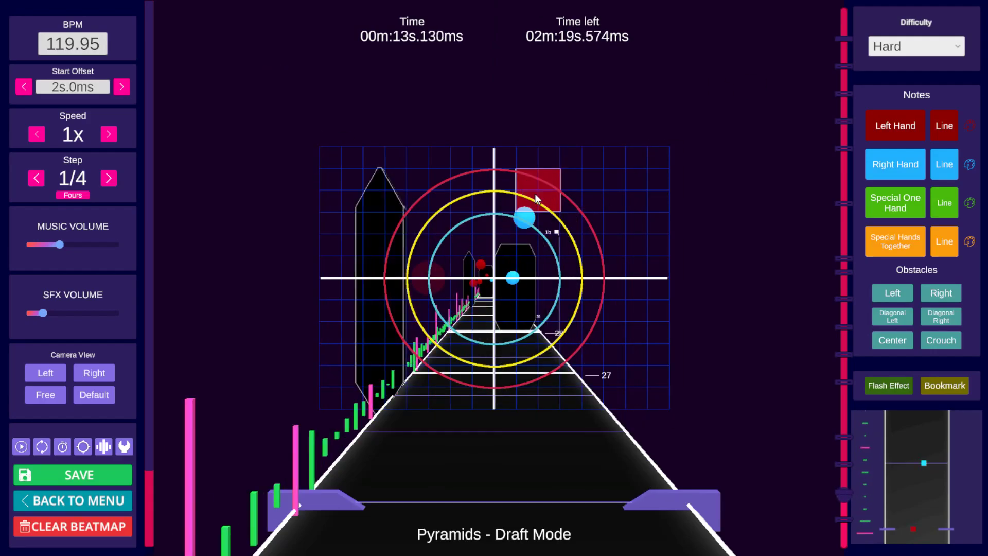
Step: Turn off the right slide obstacle at 14.506 s
key("space")
key("space")
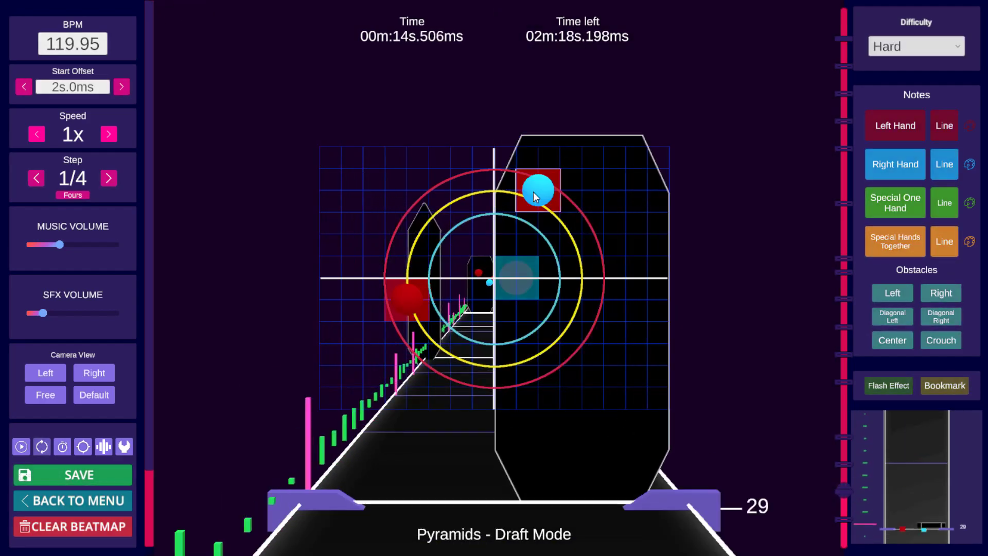
left_click(941, 293)
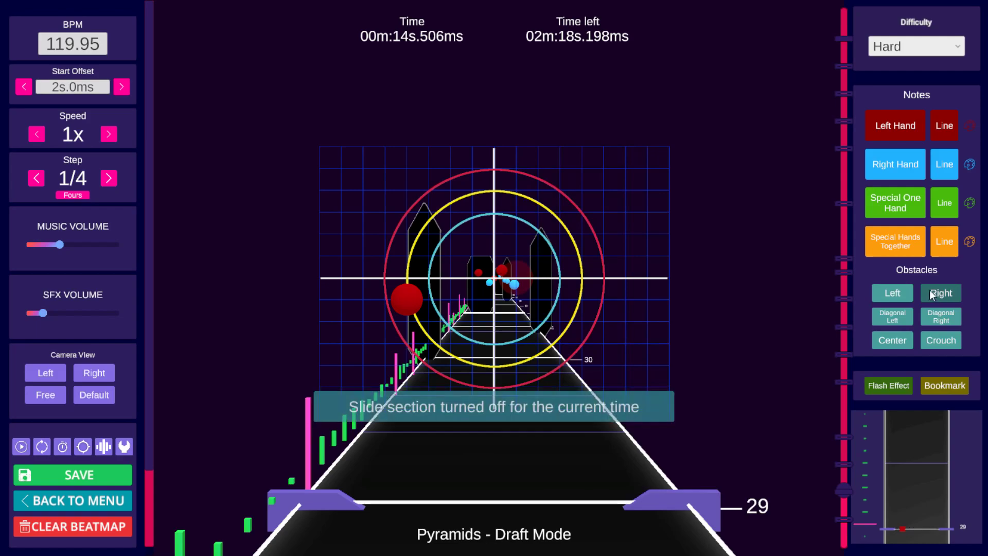
Step: Save the beatmap
scroll(617, 286, "down", 9)
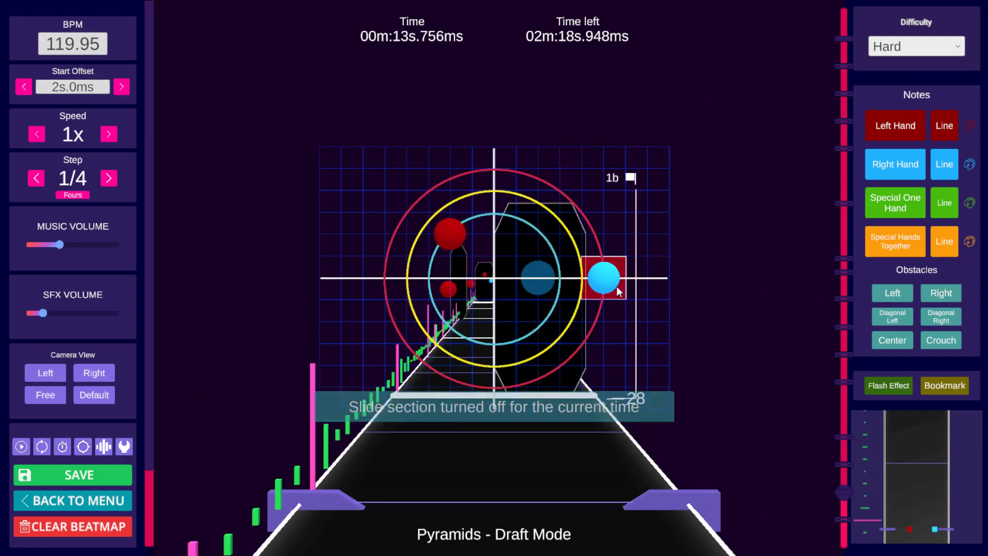
key("space")
Step: Play back and scrub through beats 27 to 30 to check the edited section
key("space")
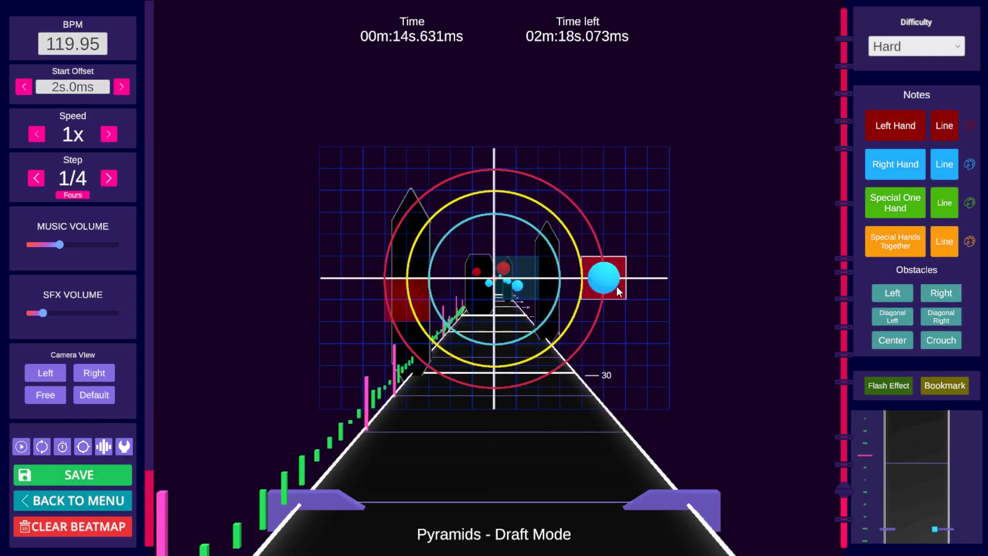
scroll(616, 286, "down", 3)
key("ctrl+s")
key("space")
key("space")
scroll(617, 285, "down", 2)
scroll(616, 285, "down", 1)
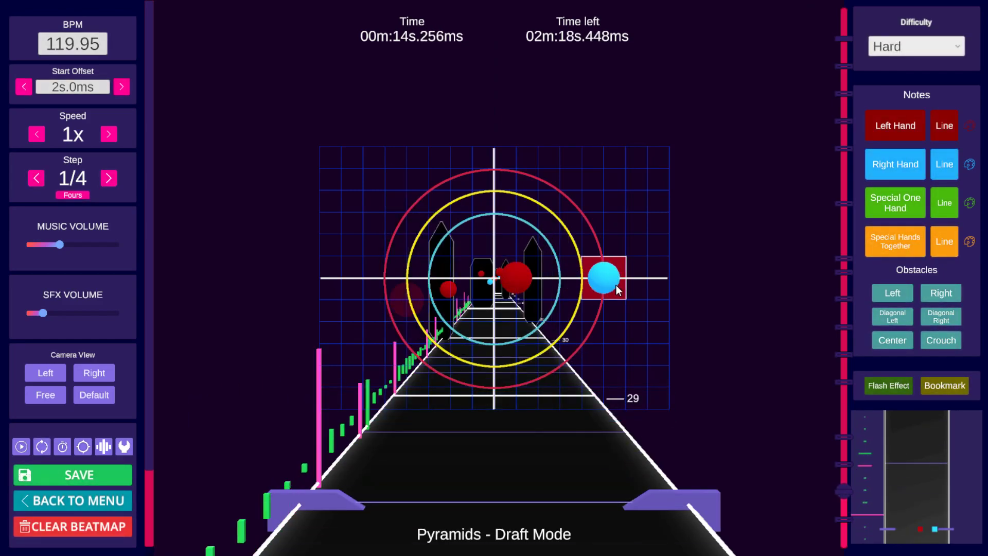
key("space")
key("space")
scroll(616, 285, "up", 1)
scroll(615, 286, "down", 14)
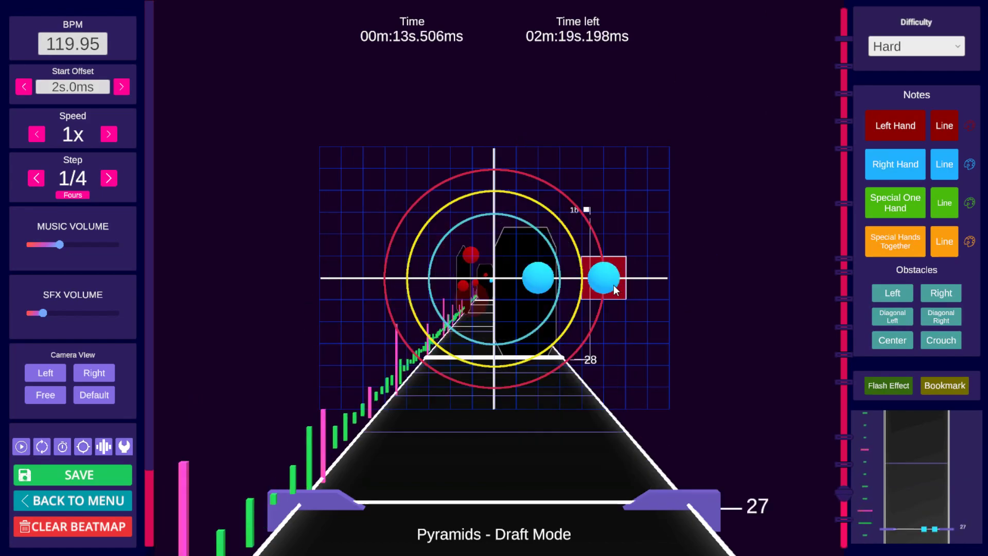
key("space")
key("space")
scroll(613, 285, "down", 4)
scroll(614, 285, "down", 11)
key("space")
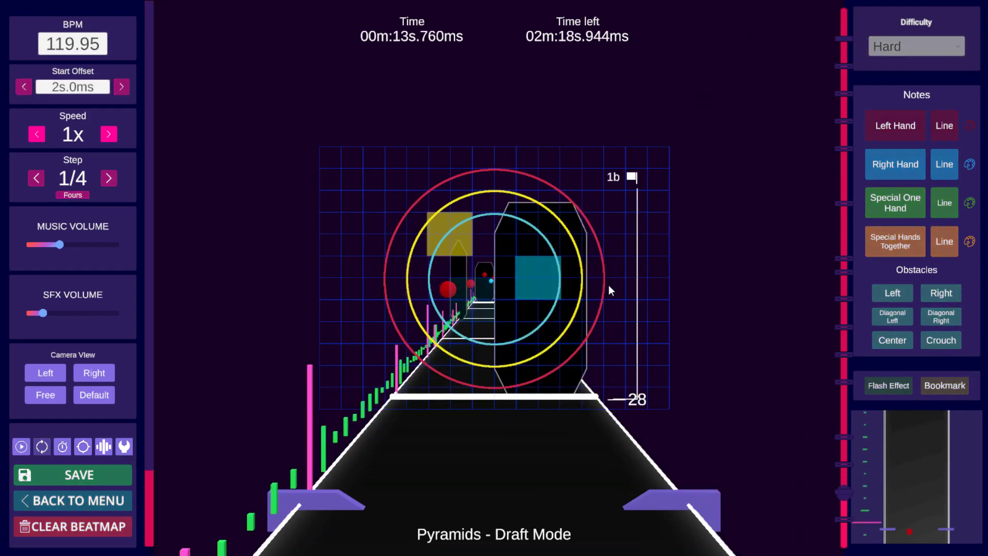
key("space")
scroll(609, 285, "down", 7)
scroll(606, 279, "down", 8)
key("space")
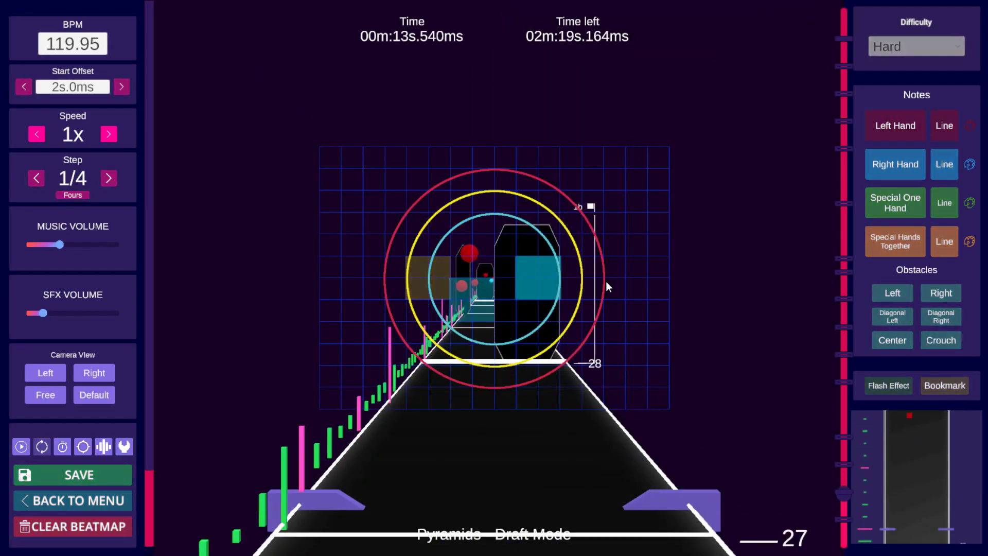
key("space")
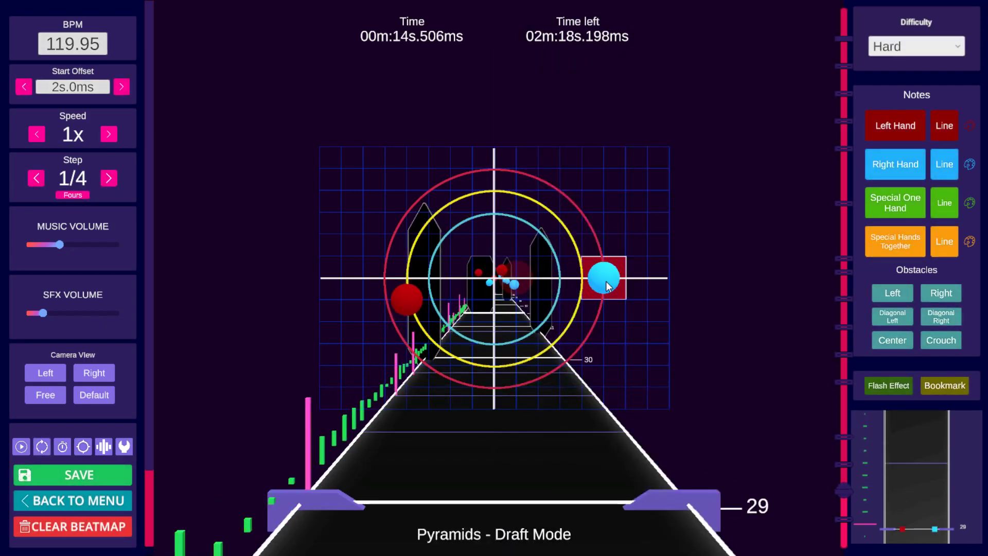
Step: Scrub and play back beats 25 to 29 to review the notes around 13 to 14.5 seconds
scroll(606, 286, "down", 14)
key("space")
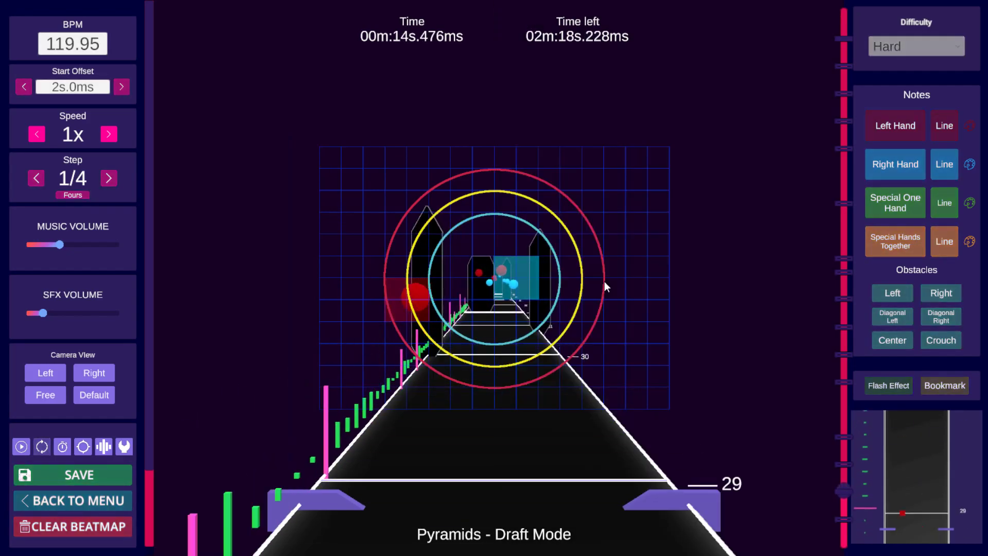
key("space")
scroll(605, 286, "down", 15)
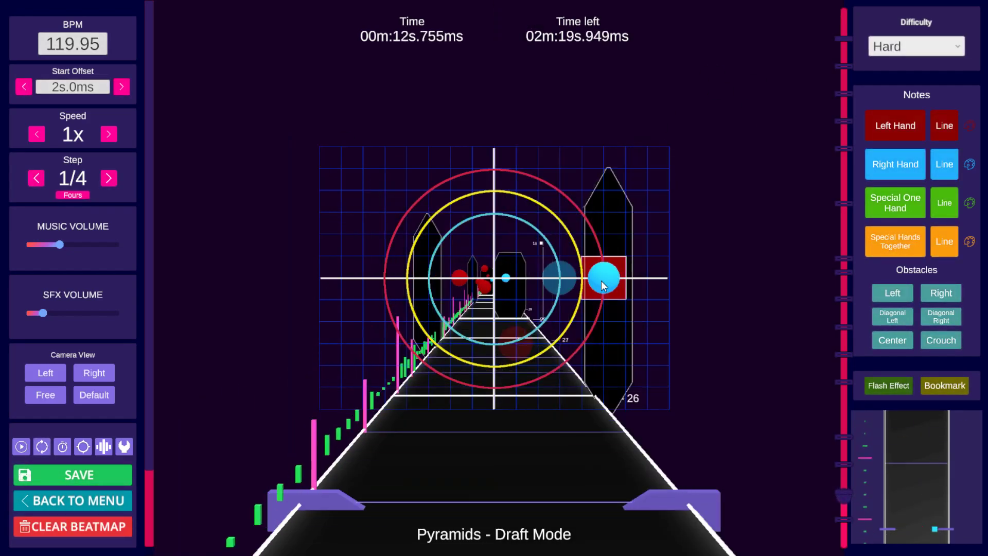
key("space")
key("space")
scroll(598, 282, "down", 1)
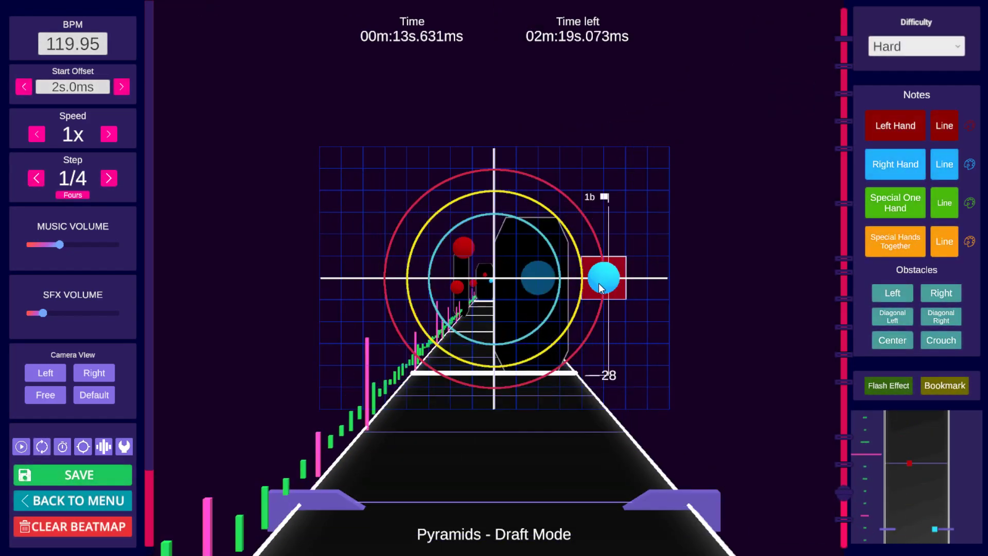
scroll(598, 284, "up", 1)
key("space")
key("space")
scroll(598, 283, "down", 9)
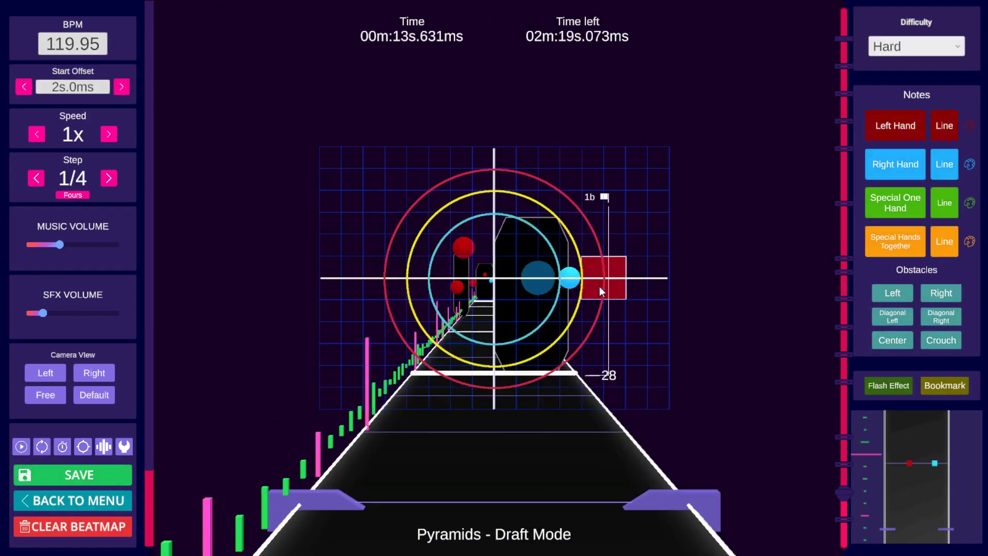
key("space")
key("space")
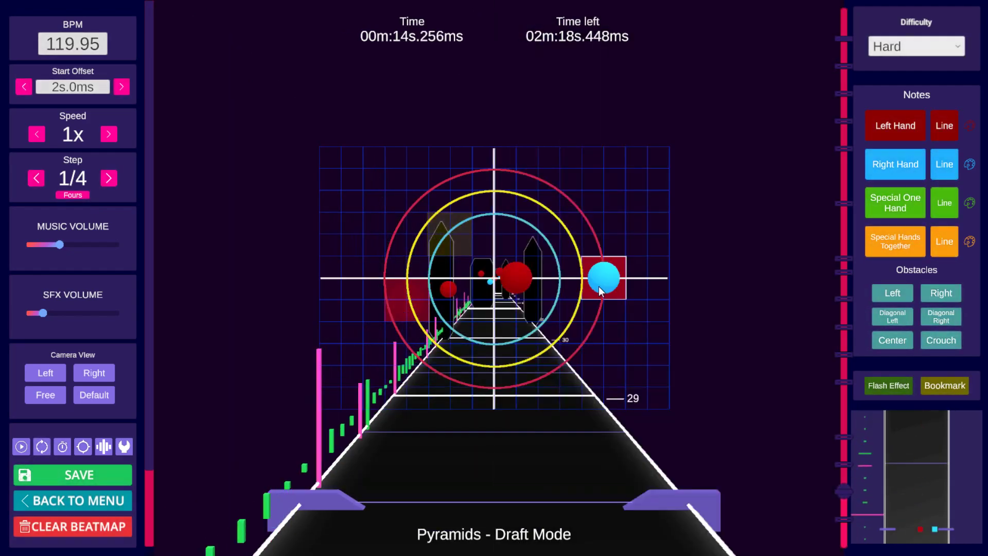
scroll(598, 286, "down", 5)
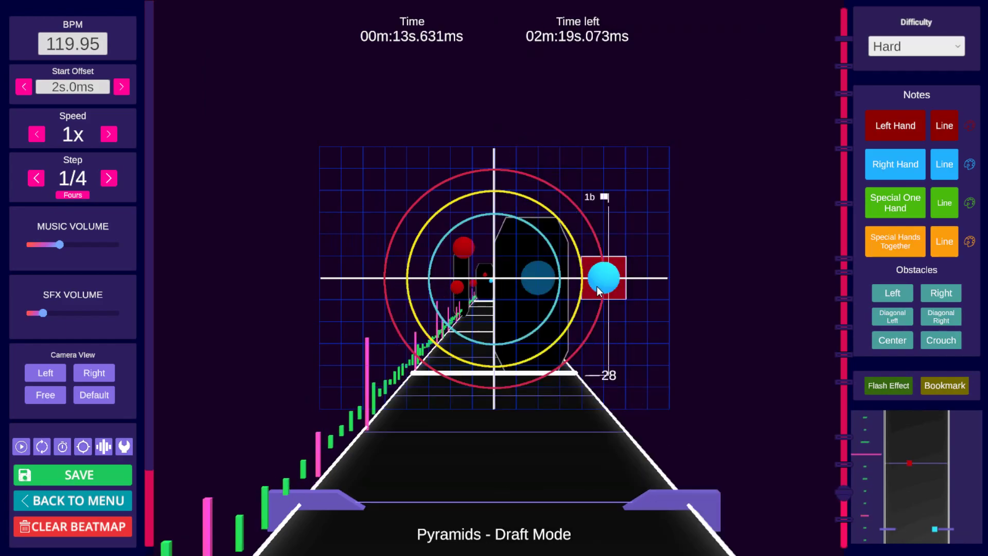
scroll(597, 287, "up", 1)
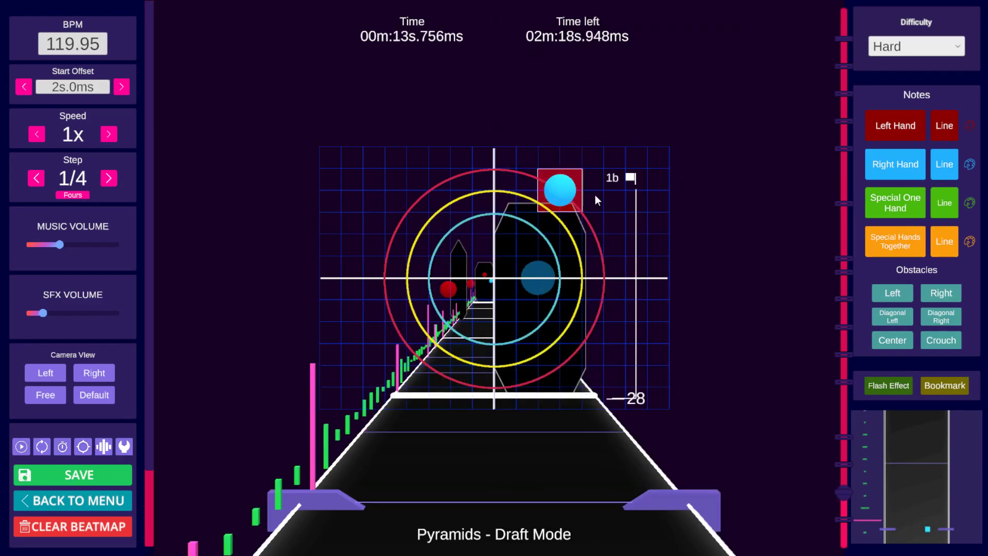
scroll(649, 235, "down", 12)
key("space")
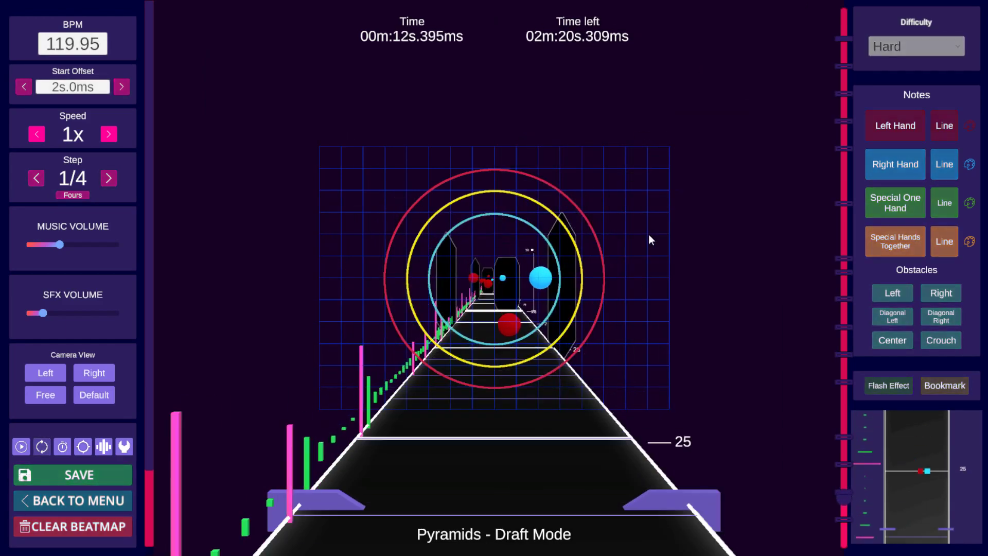
key("space")
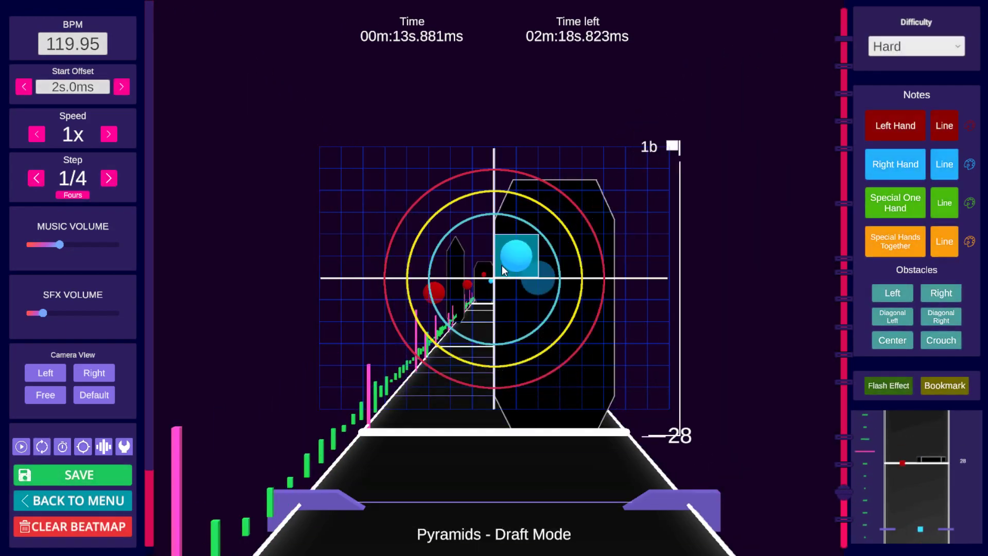
scroll(641, 251, "down", 12)
key("space")
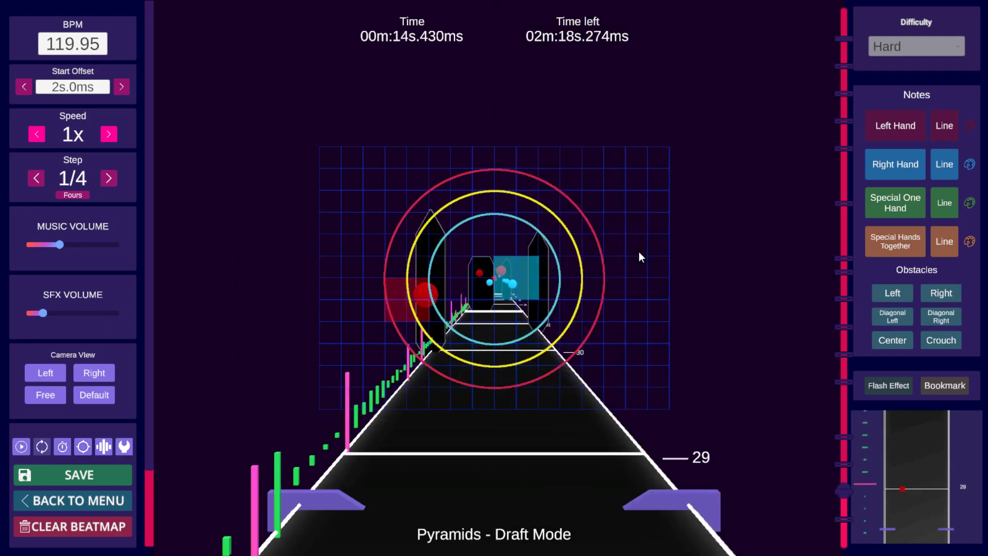
key("space")
scroll(638, 252, "down", 10)
scroll(639, 256, "down", 3)
scroll(635, 260, "up", 2)
scroll(633, 265, "up", 8)
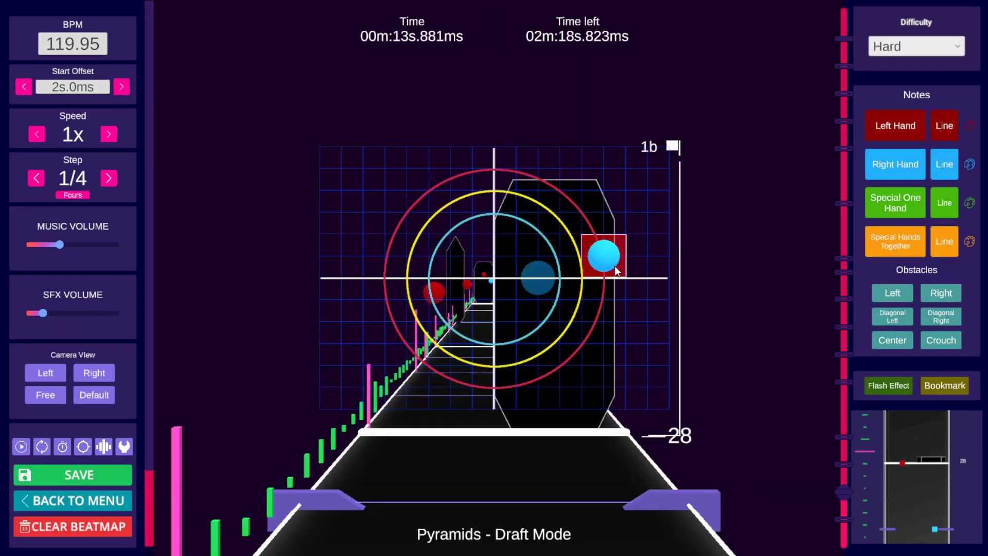
scroll(603, 260, "down", 20)
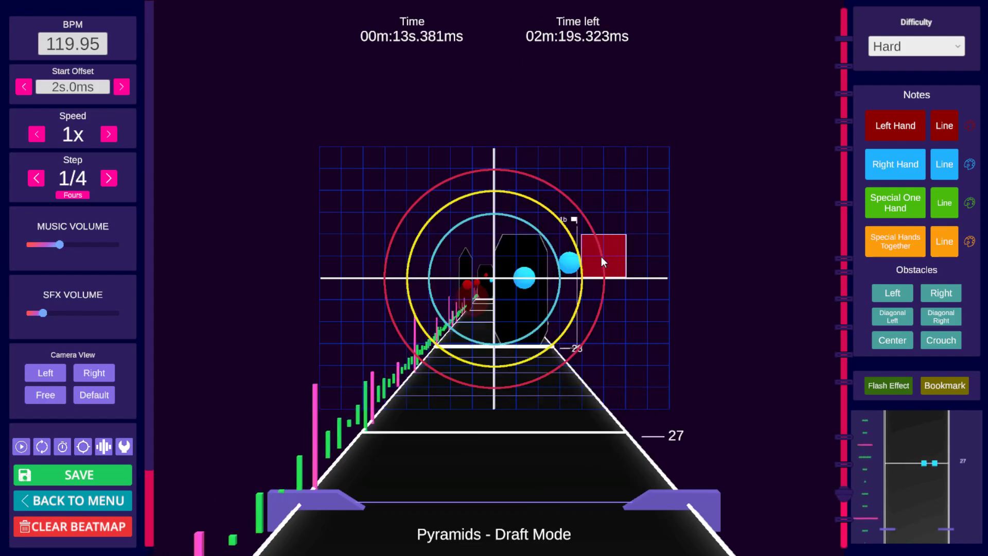
key("space")
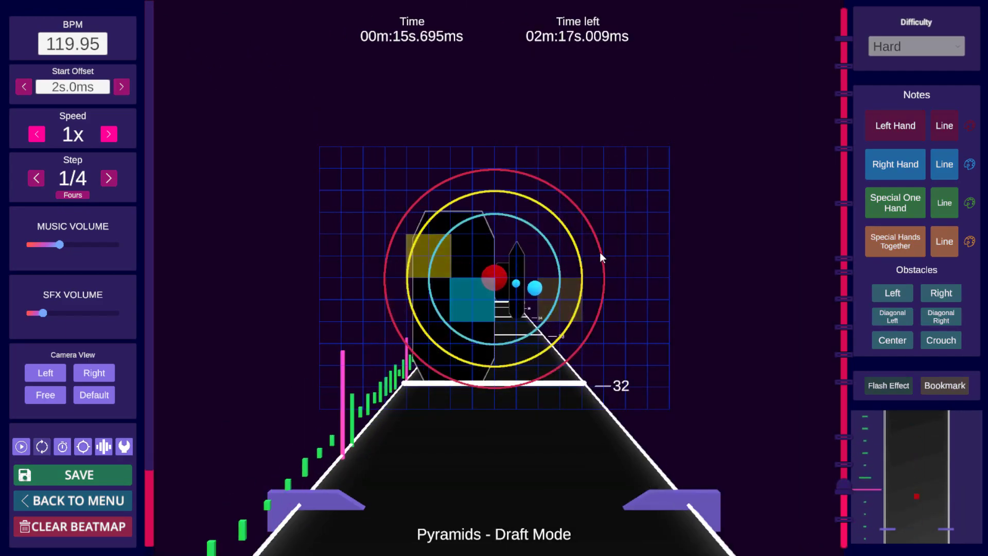
Step: Play back and scrub through beats 31 to 33 to review the notes and obstacles around 15 seconds
key("space")
scroll(599, 250, "down", 9)
scroll(590, 255, "down", 2)
scroll(582, 252, "up", 6)
scroll(574, 256, "down", 6)
key("space")
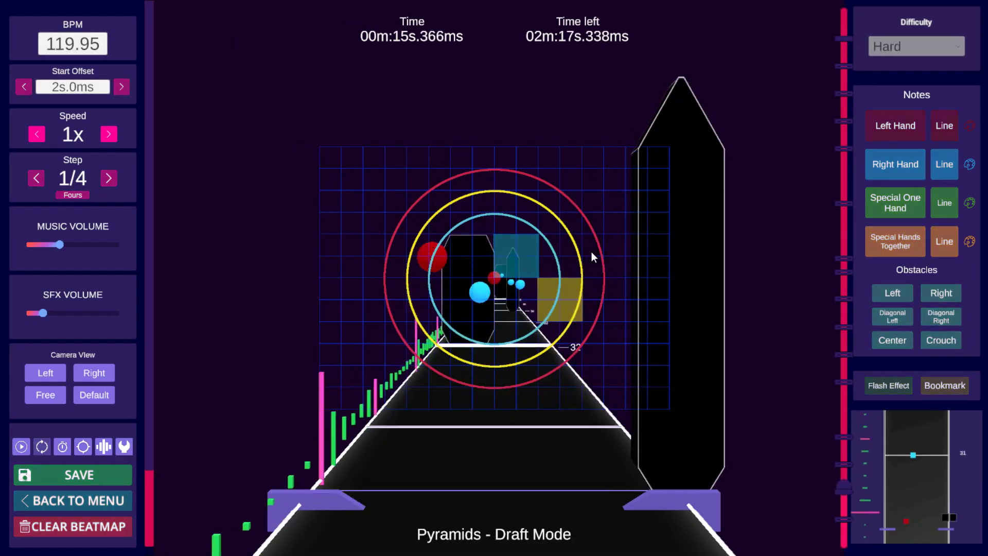
key("space")
scroll(556, 259, "down", 3)
scroll(556, 259, "down", 13)
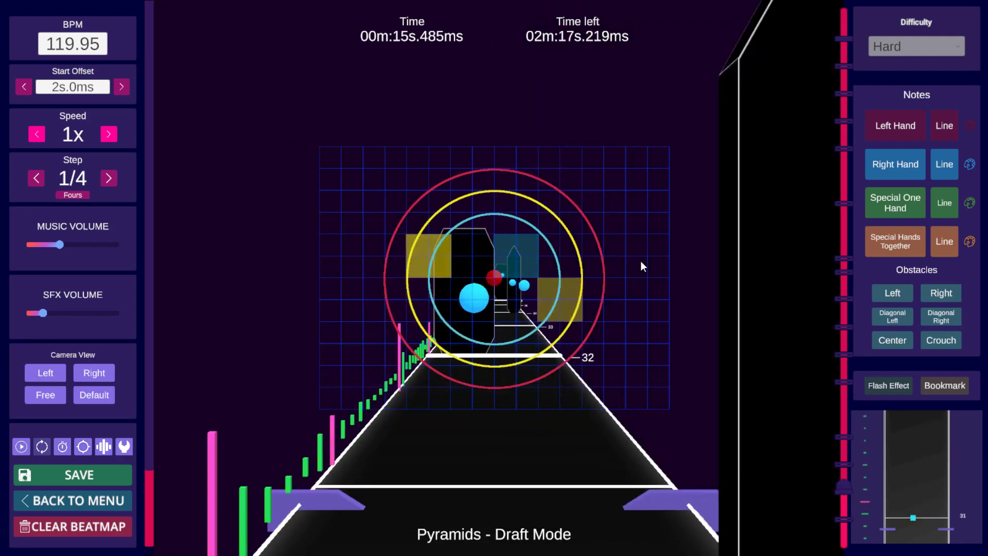
key("space")
scroll(644, 257, "down", 7)
scroll(643, 253, "down", 1)
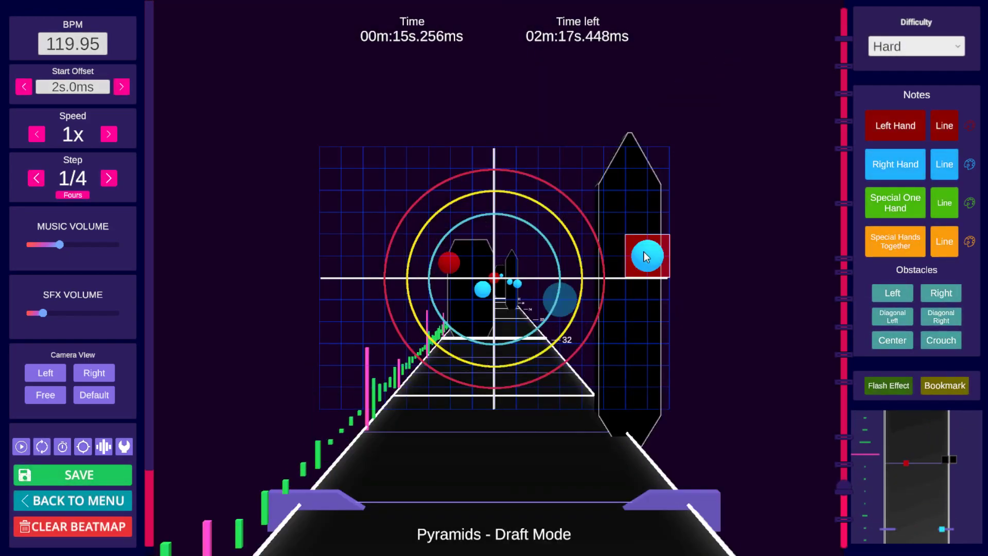
scroll(644, 252, "up", 4)
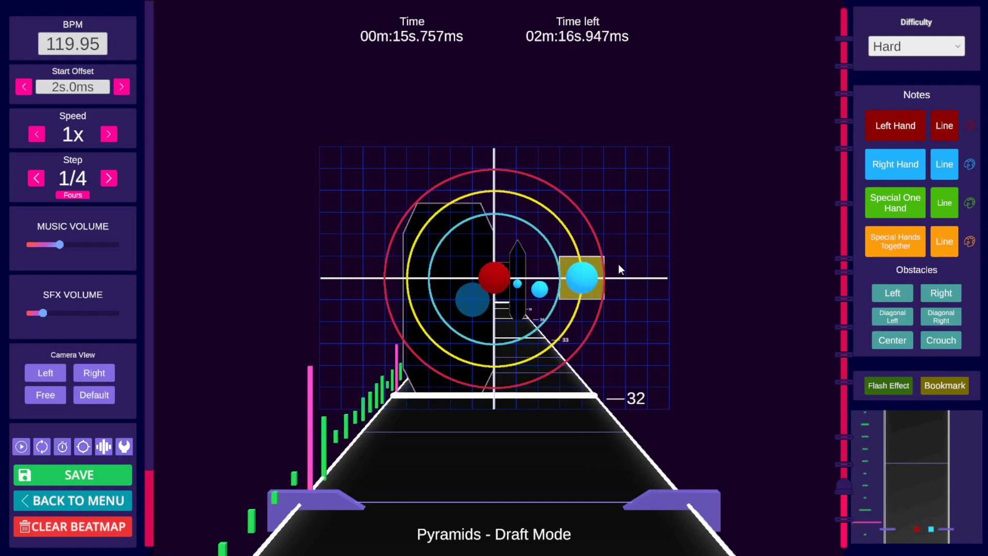
scroll(659, 259, "up", 2)
scroll(658, 259, "down", 2)
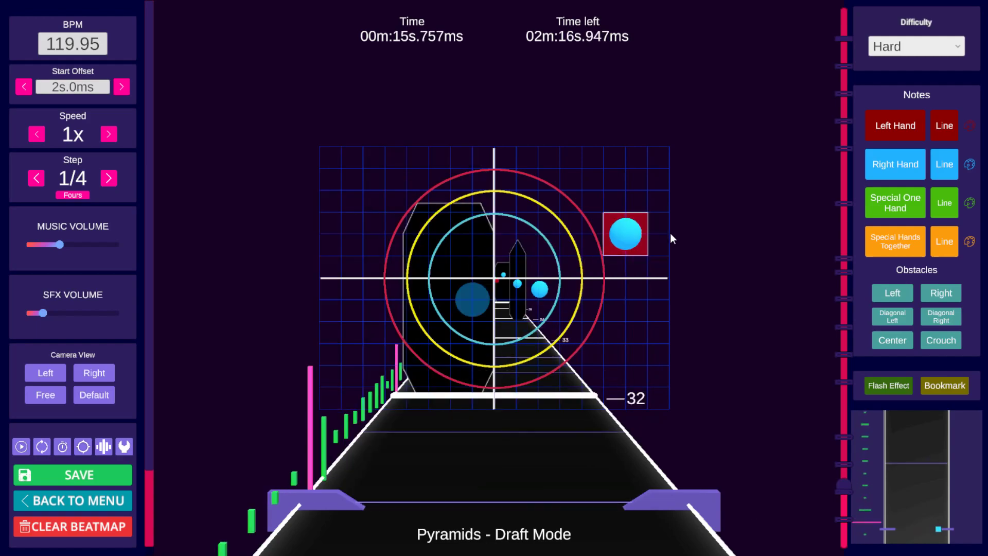
key("space")
key("space")
scroll(682, 244, "down", 11)
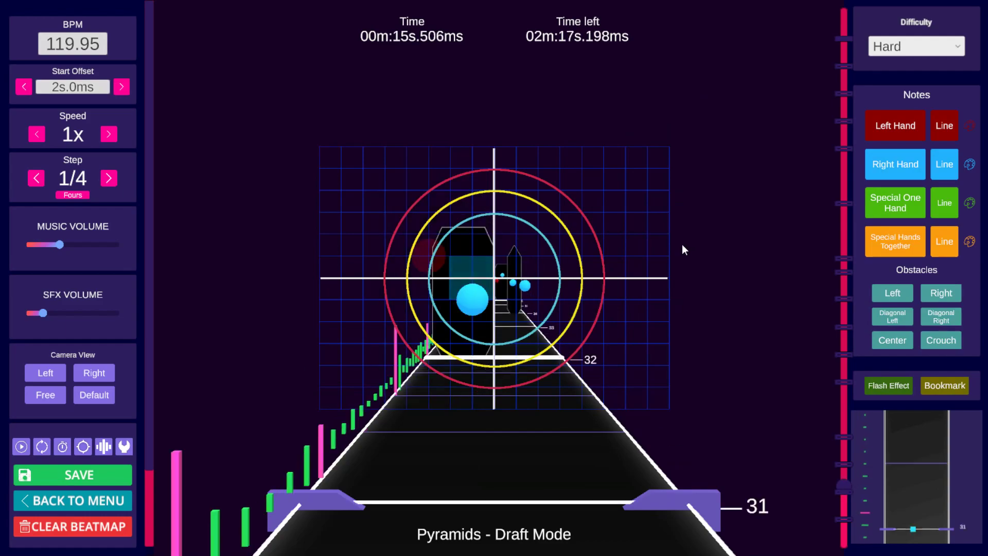
key("space")
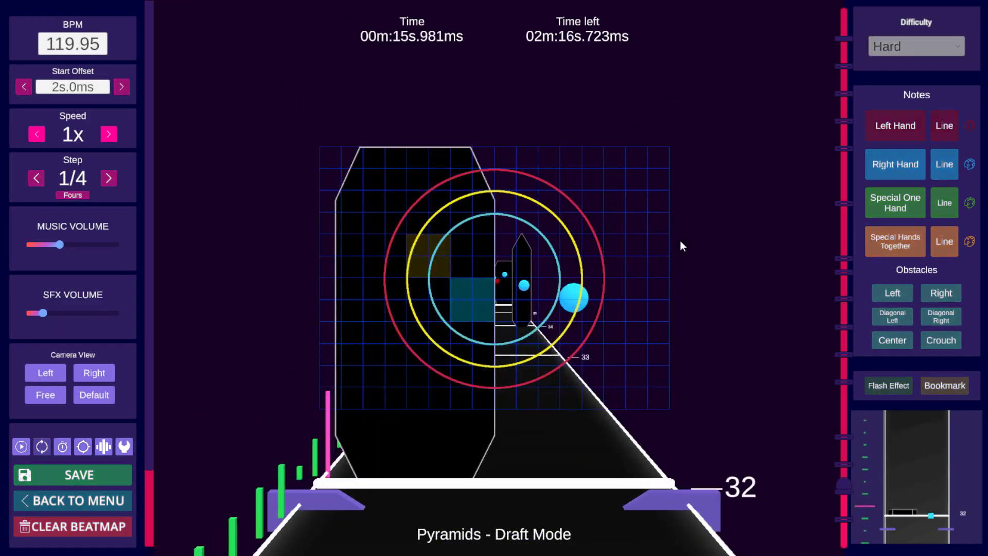
key("space")
scroll(681, 246, "down", 7)
key("ctrl")
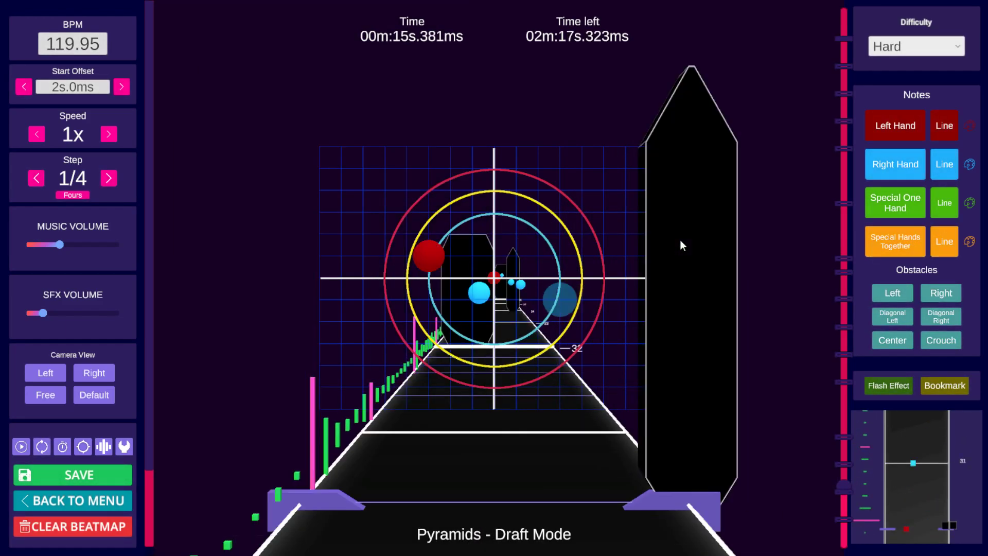
scroll(680, 241, "up", 8)
scroll(677, 242, "down", 20)
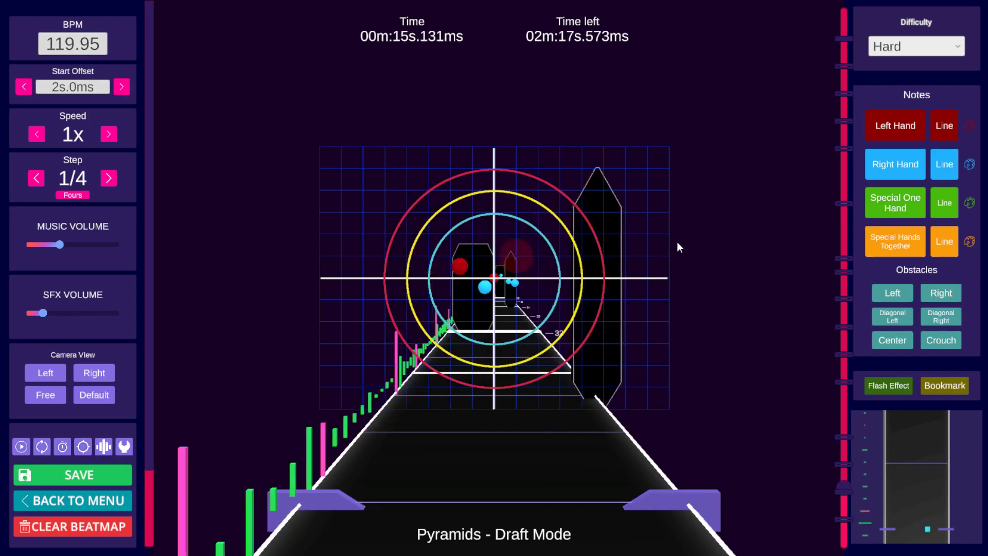
scroll(633, 269, "up", 8)
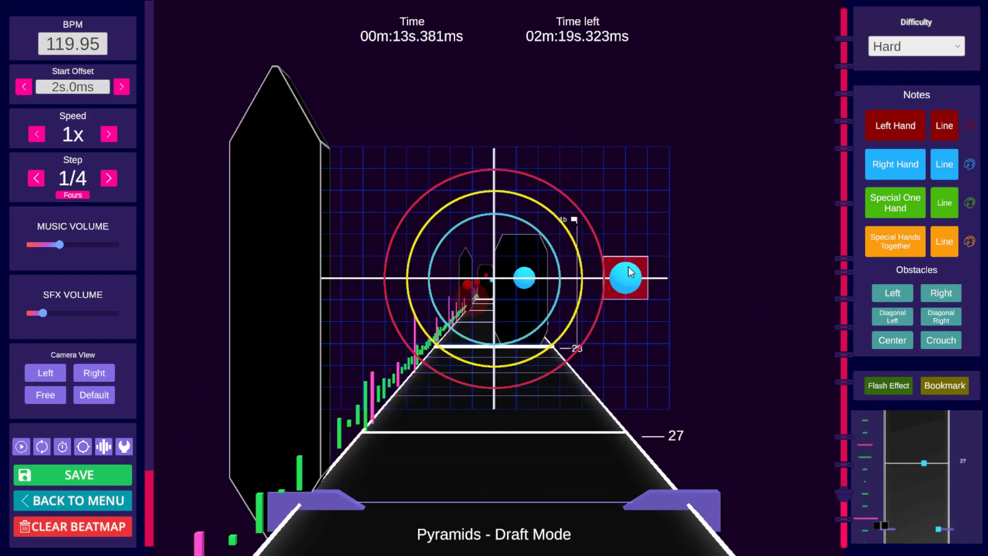
Step: Paste the copied notes at 13.756 s on beat 28
scroll(626, 265, "down", 4)
scroll(626, 265, "up", 3)
scroll(623, 261, "up", 1)
key("ctrl+v")
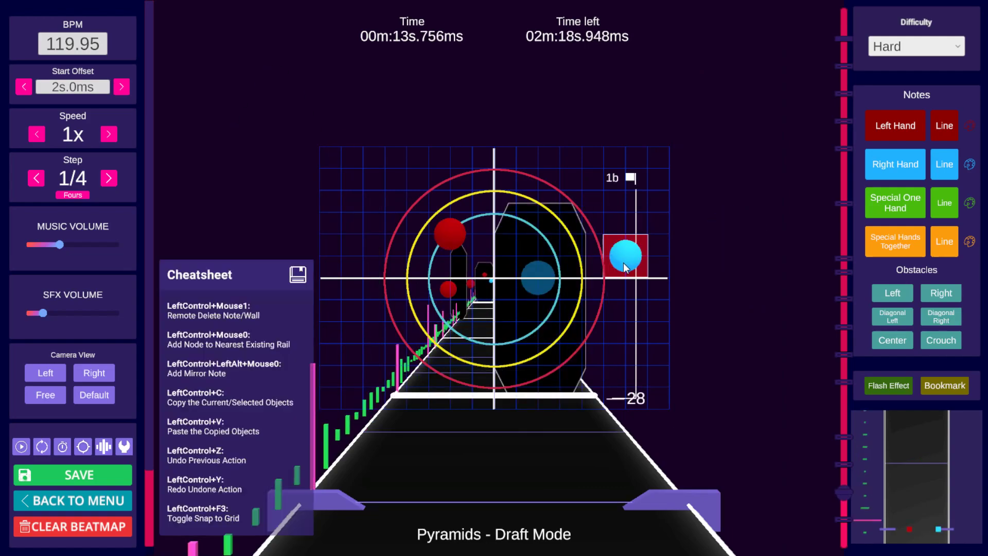
Step: Scrub and play back beats 27 to 28 to check the pasted notes
scroll(633, 250, "down", 2)
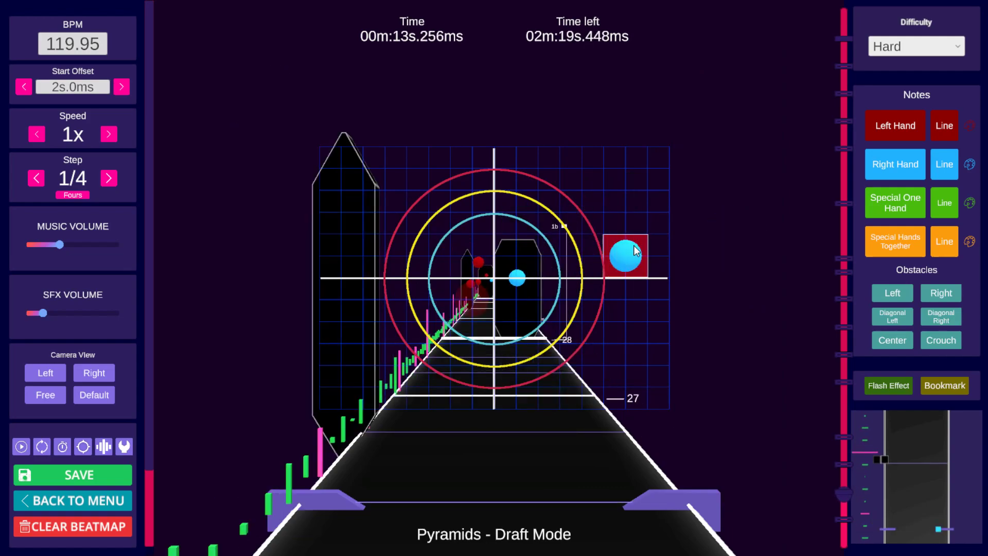
scroll(634, 251, "up", 4)
scroll(634, 246, "up", 1)
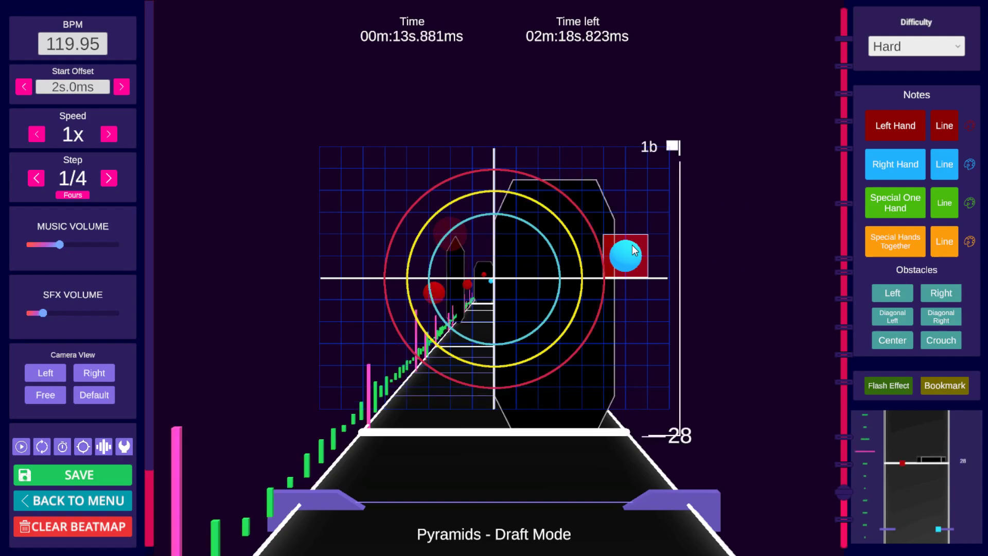
scroll(635, 245, "down", 7)
key("space")
key("space")
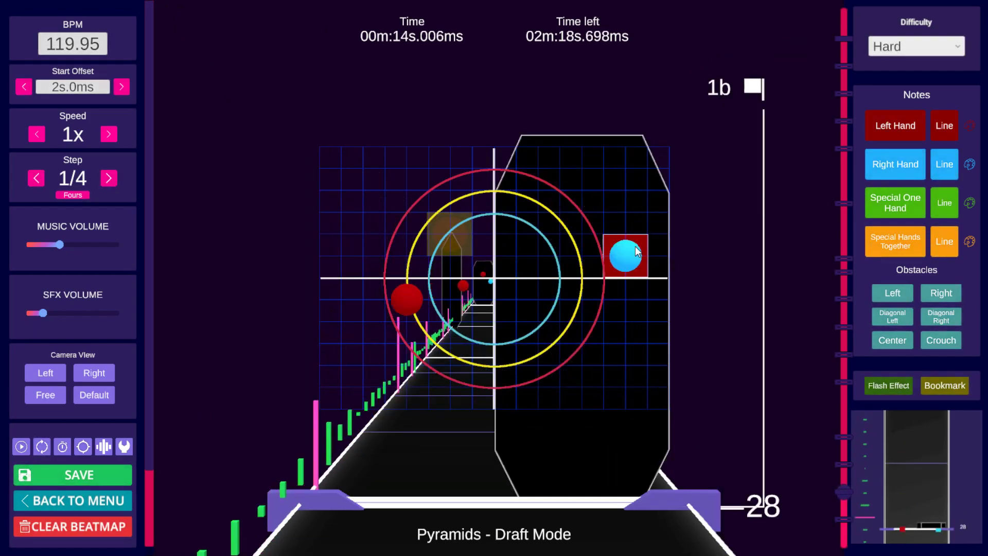
scroll(630, 255, "down", 2)
scroll(626, 258, "down", 12)
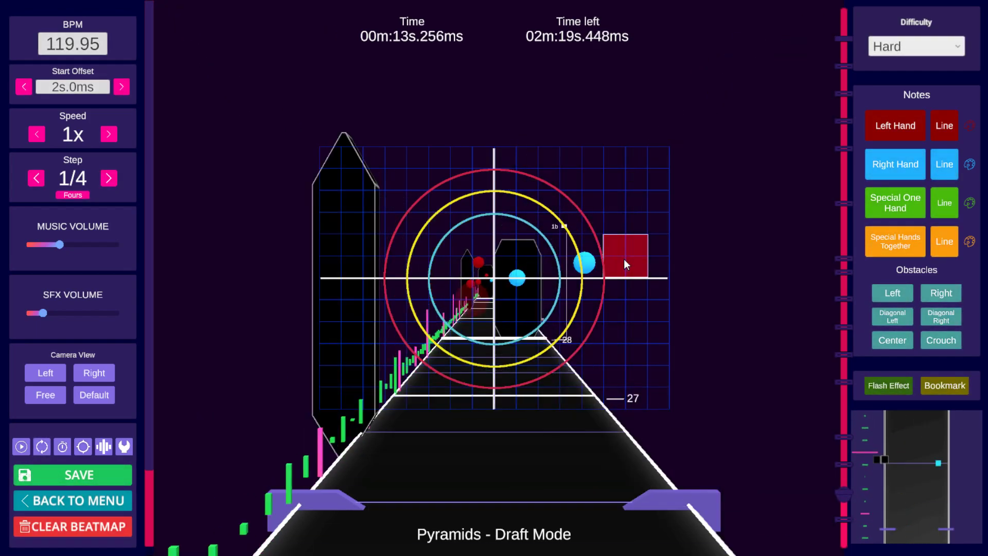
key("space")
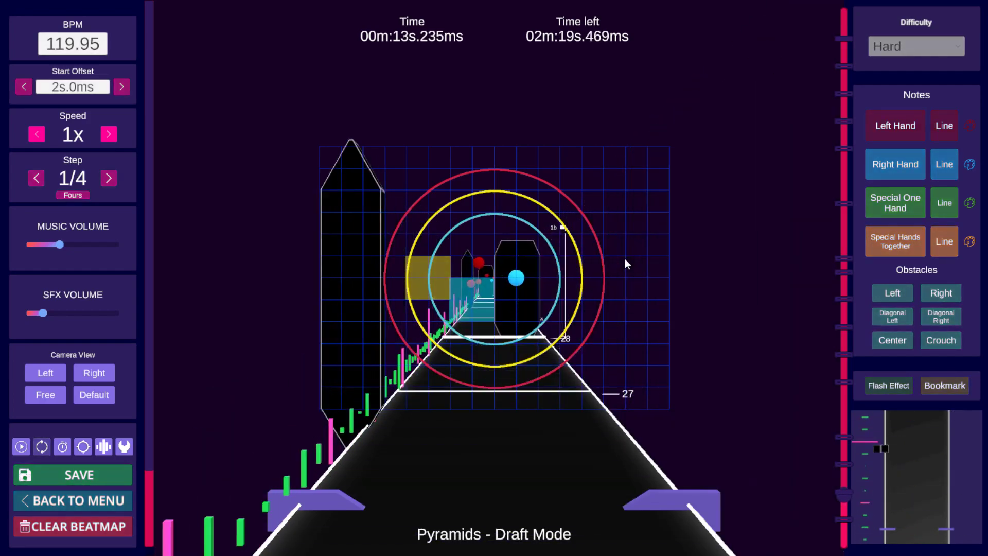
key("space")
scroll(625, 259, "down", 6)
scroll(625, 259, "down", 4)
Step: Move the notes at 13.756 s to new positions closer to the centre of the grid
key("space")
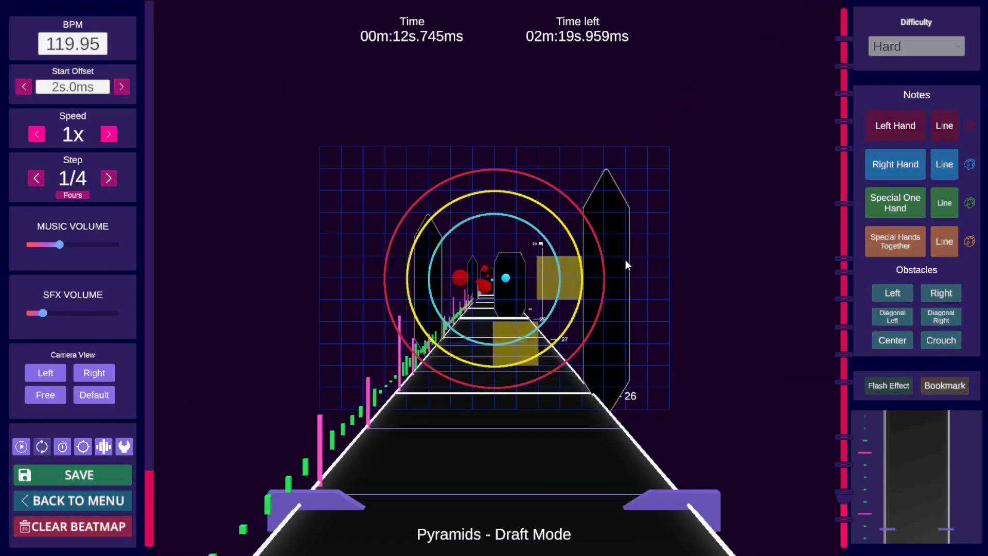
key("space")
left_click_drag(507, 242, 453, 244, "alt")
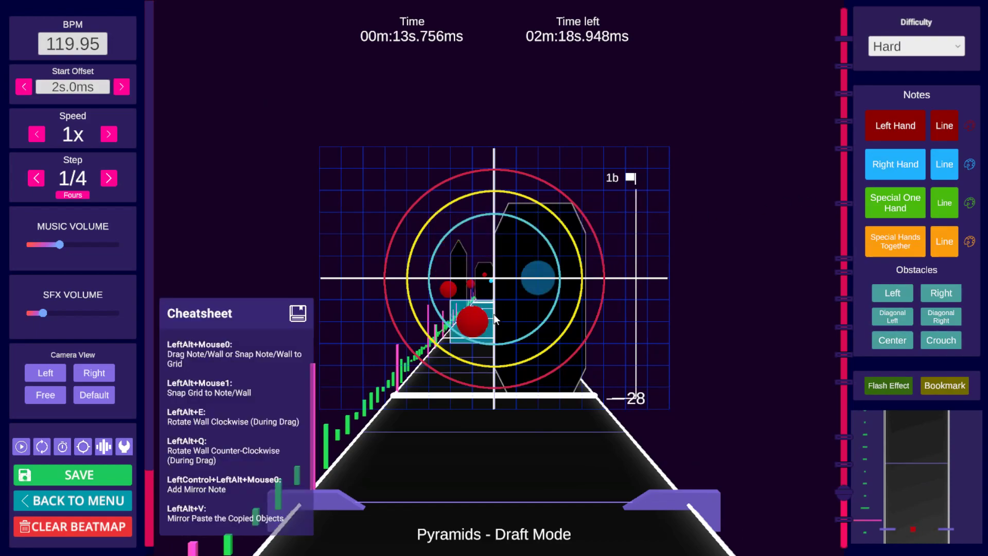
left_click_drag(486, 323, 464, 322, "alt")
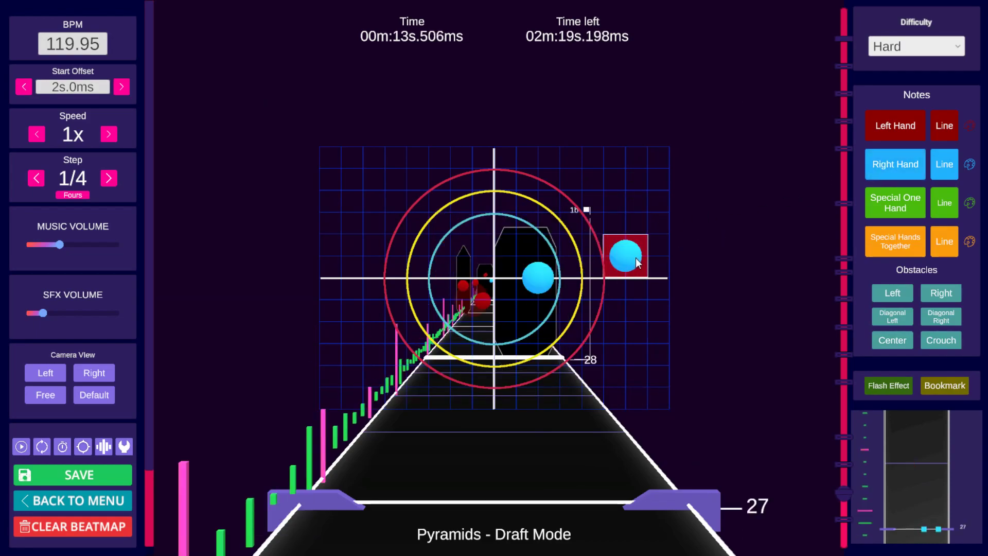
Step: Scrub back and forth around beat 28 to inspect the repositioned notes
scroll(603, 277, "up", 6)
scroll(600, 277, "down", 4)
scroll(600, 278, "down", 4)
scroll(581, 276, "up", 1)
scroll(579, 281, "up", 3)
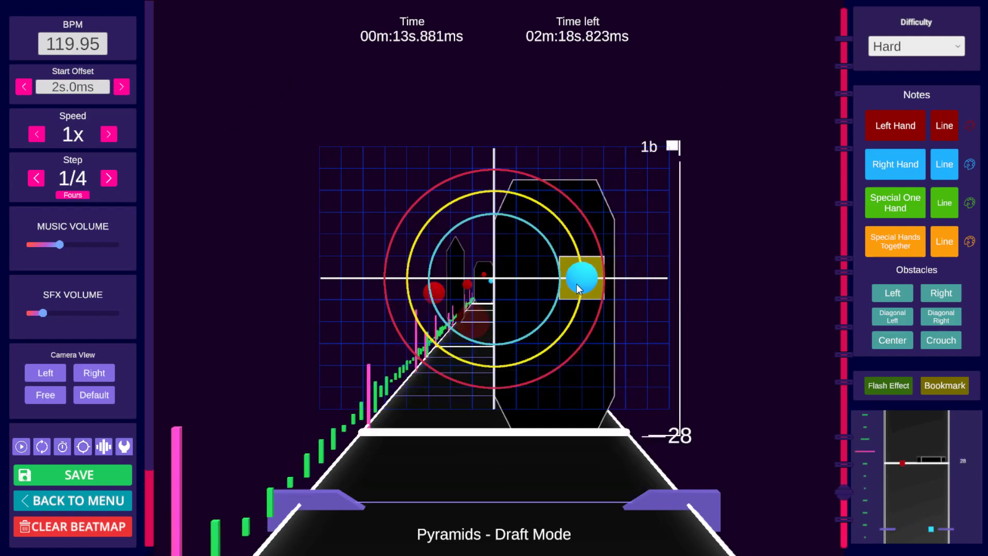
scroll(546, 298, "down", 1)
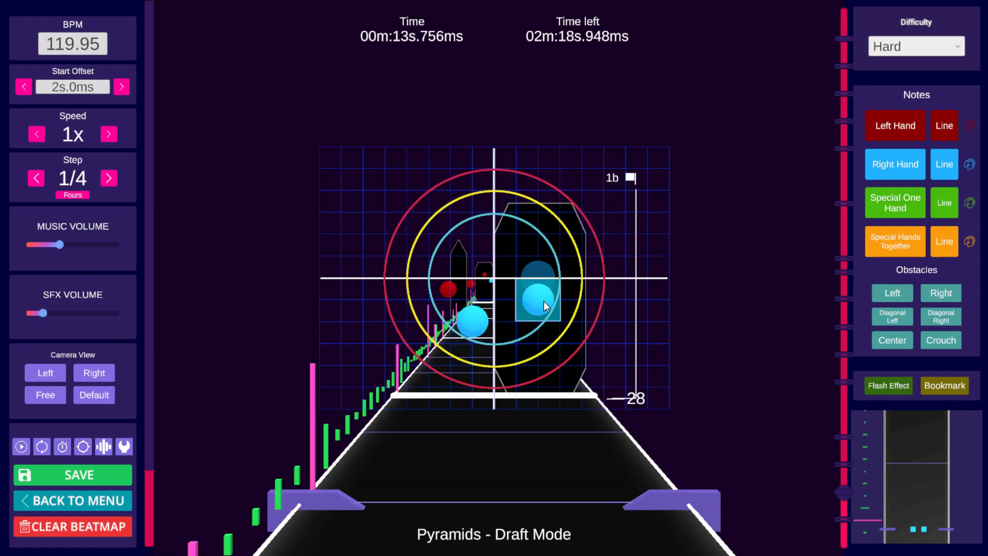
scroll(546, 301, "up", 3)
scroll(599, 280, "up", 3)
scroll(602, 277, "down", 6)
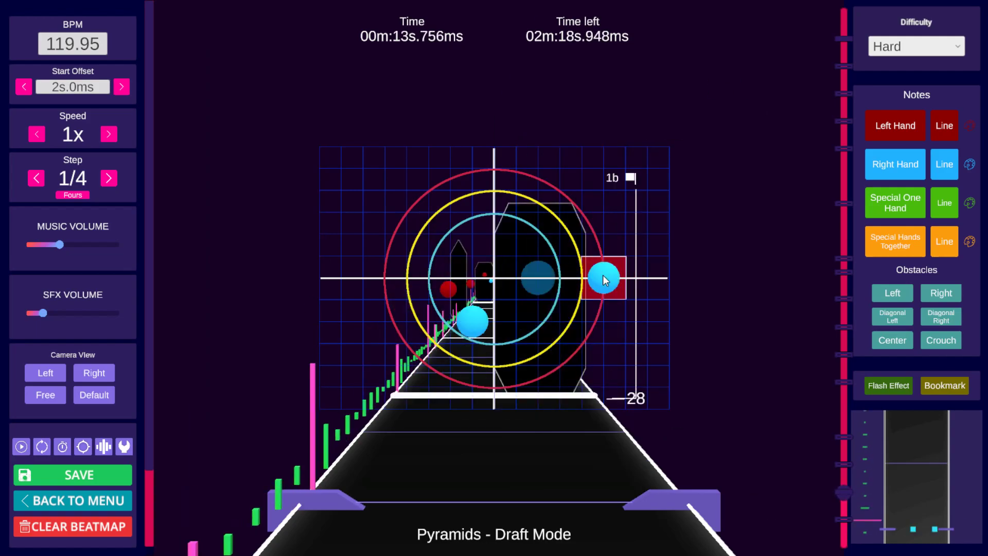
Step: Scrub and play back the section from beat 12 to beat 33 to review the notes and slide obstacles
scroll(601, 278, "down", 14)
key("space")
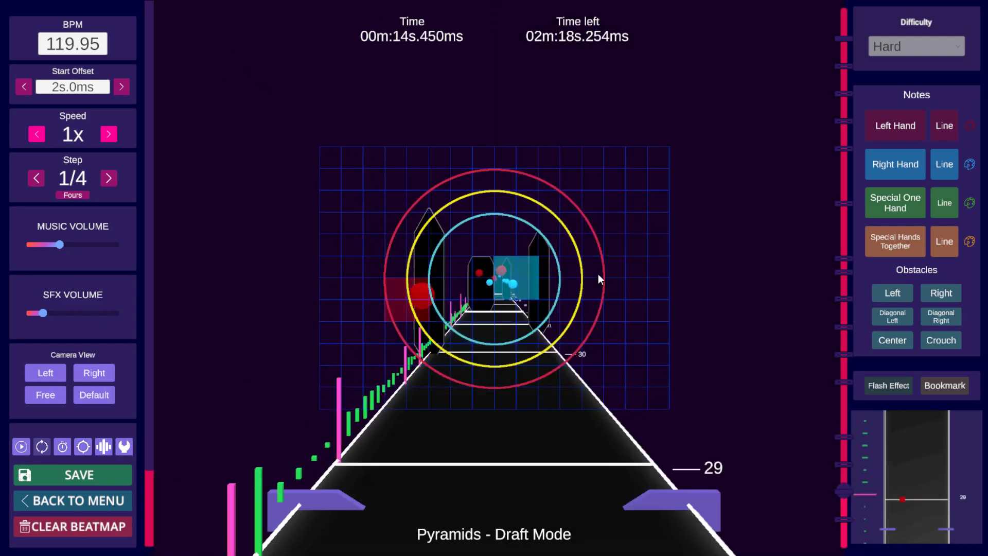
key("space")
scroll(607, 267, "down", 6)
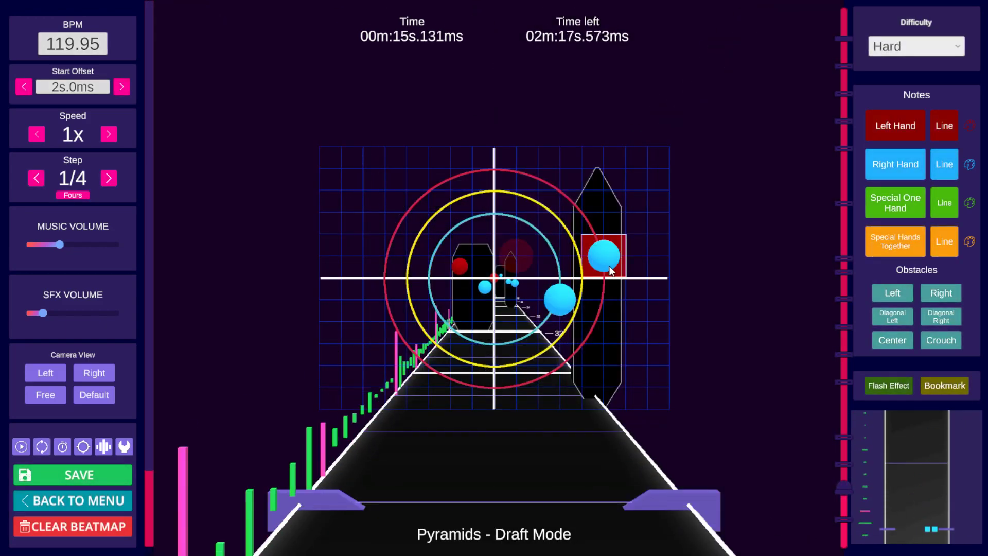
scroll(609, 266, "down", 9)
left_click(845, 518)
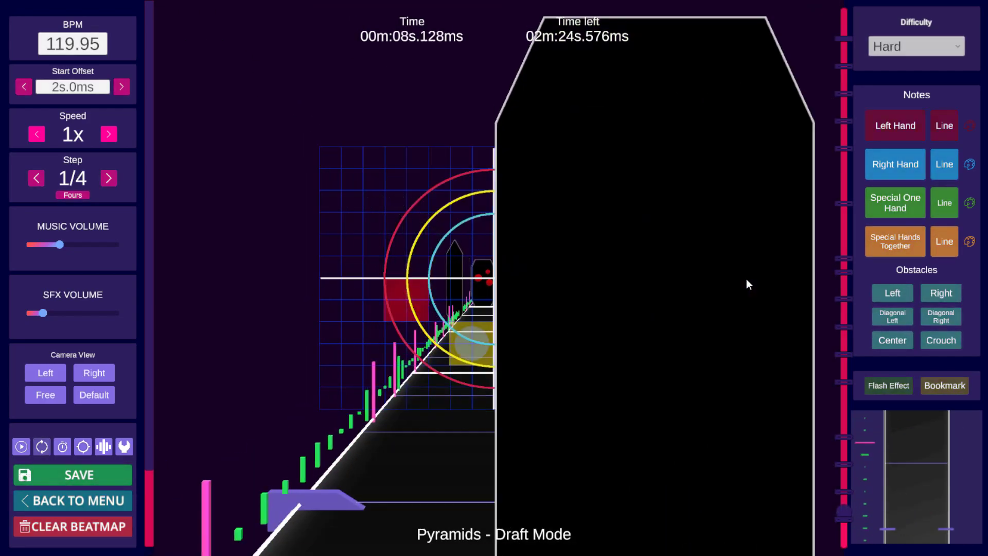
key("space")
scroll(746, 277, "down", 15)
key("space")
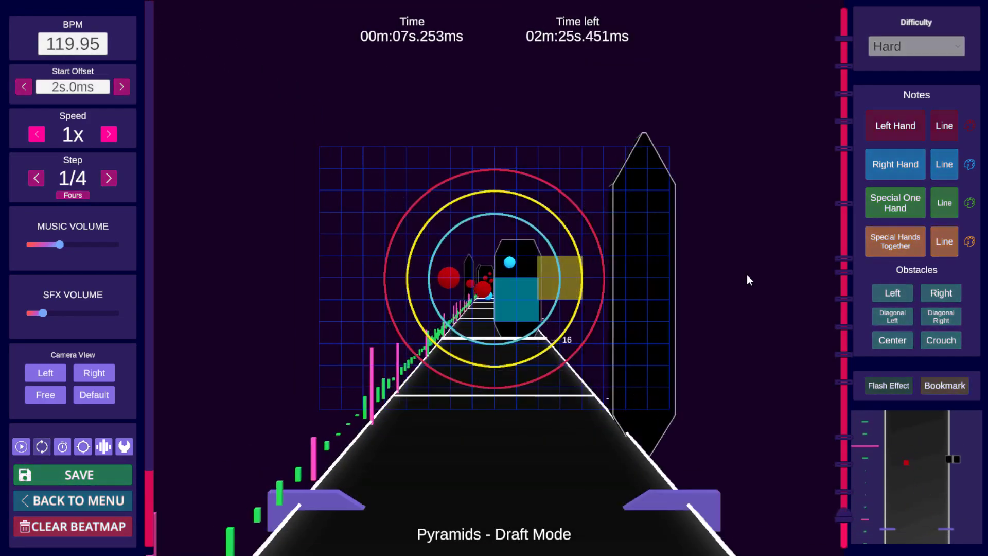
key("space")
key("space")
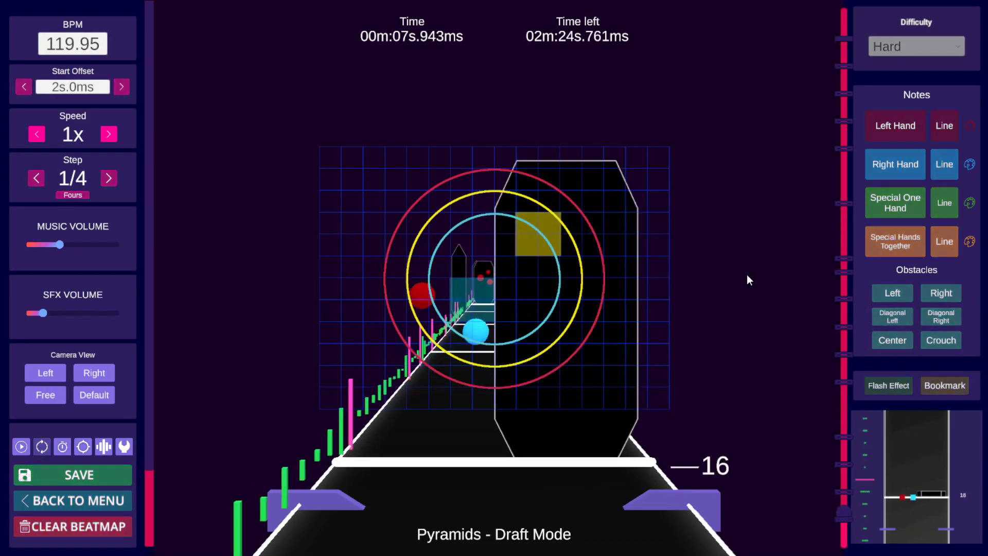
key("space")
scroll(748, 276, "down", 7)
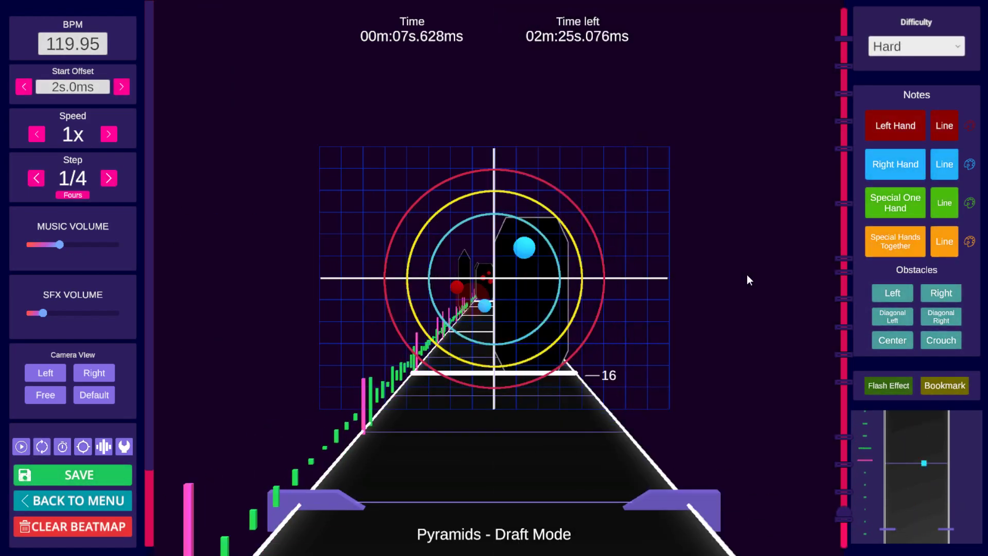
scroll(747, 281, "down", 16)
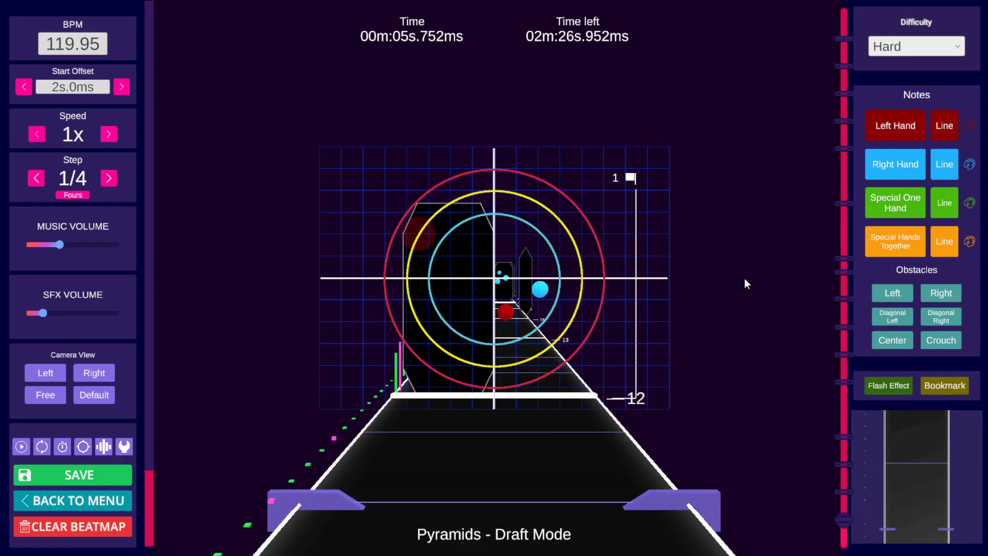
key("space")
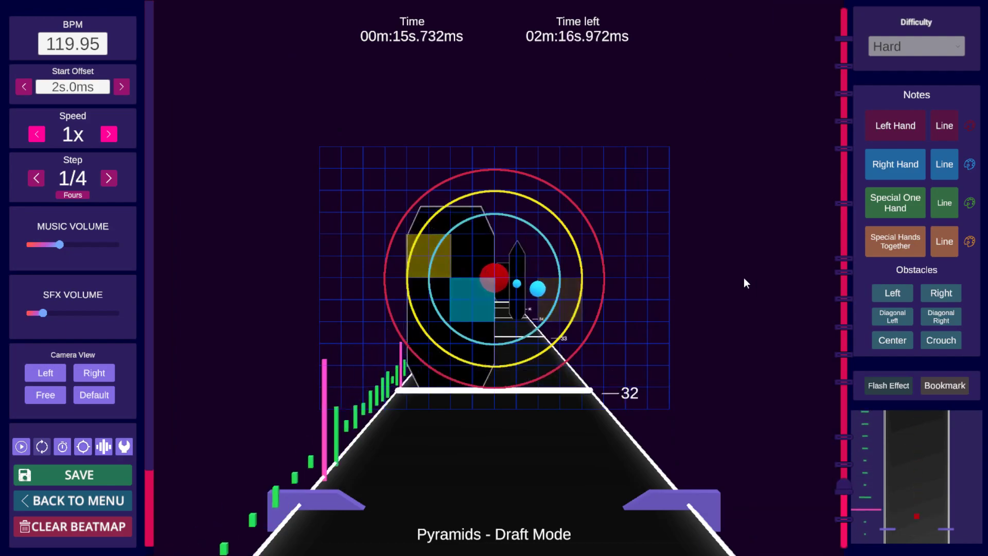
scroll(744, 278, "down", 7)
scroll(743, 278, "up", 5)
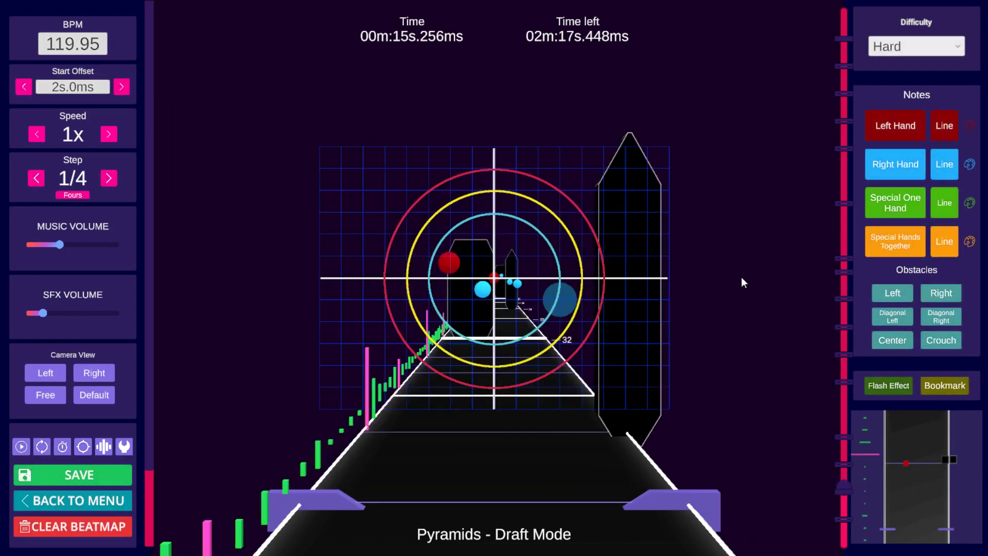
scroll(741, 278, "down", 9)
key("space")
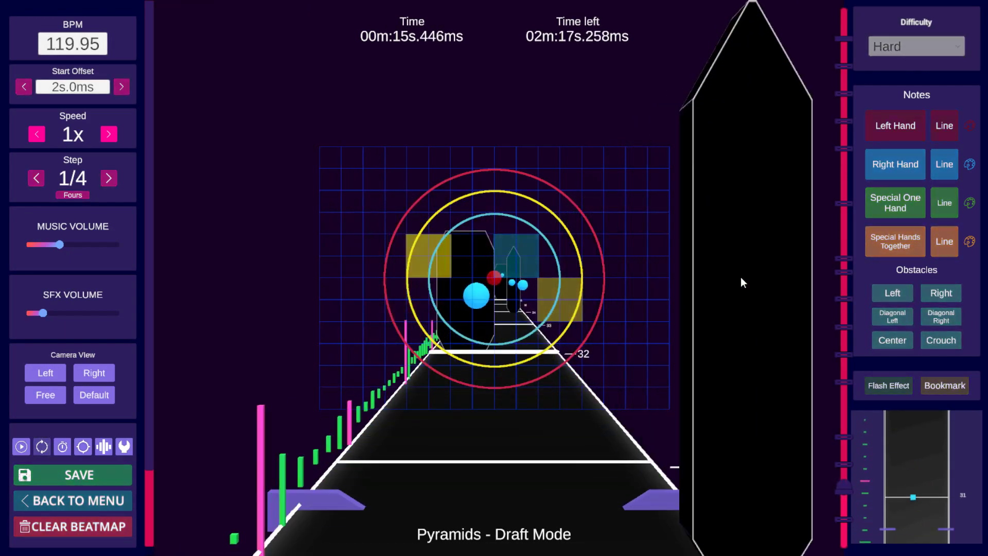
key("space")
scroll(742, 280, "down", 3)
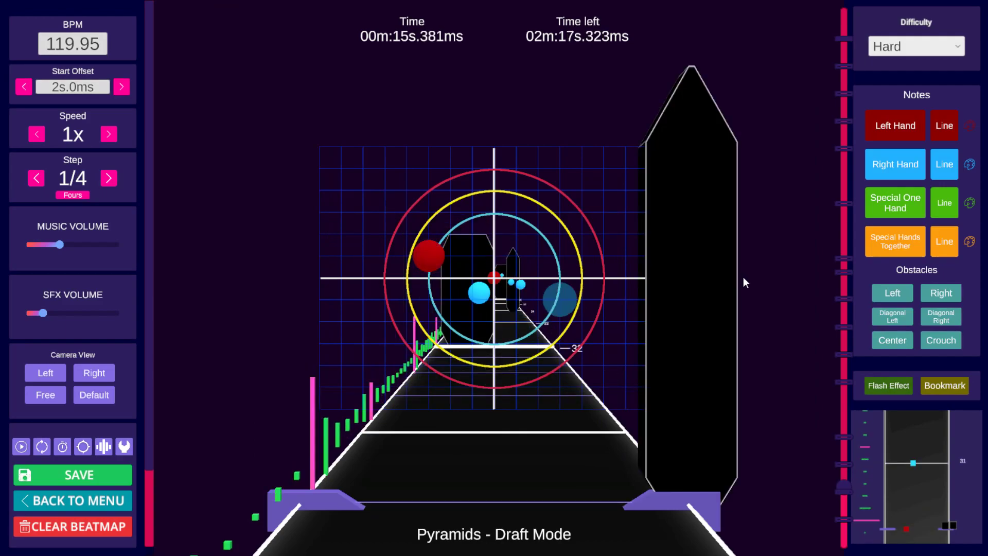
key("space")
key("space")
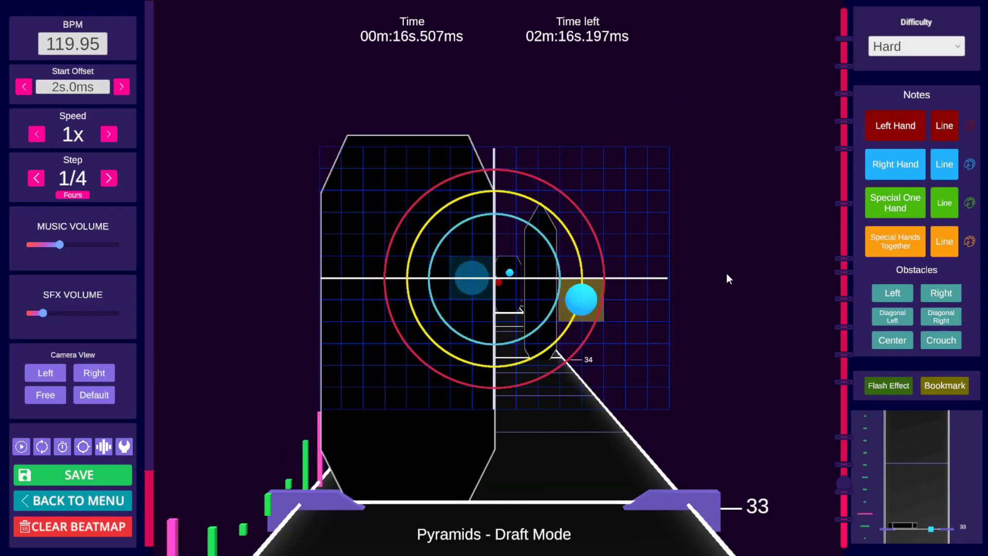
Step: Turn off the slide section at 16.382 s on beat 33
left_click(898, 291)
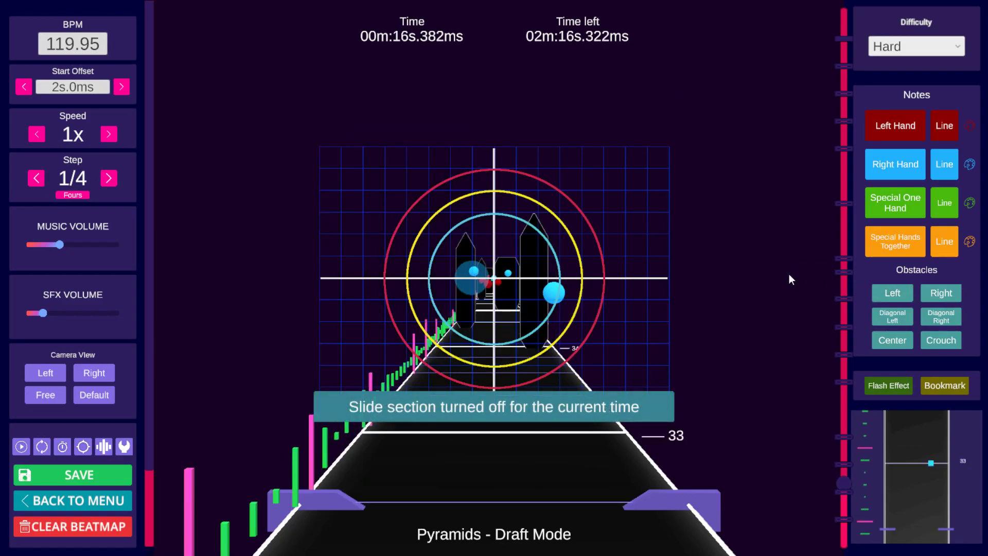
scroll(788, 278, "down", 11)
key("space")
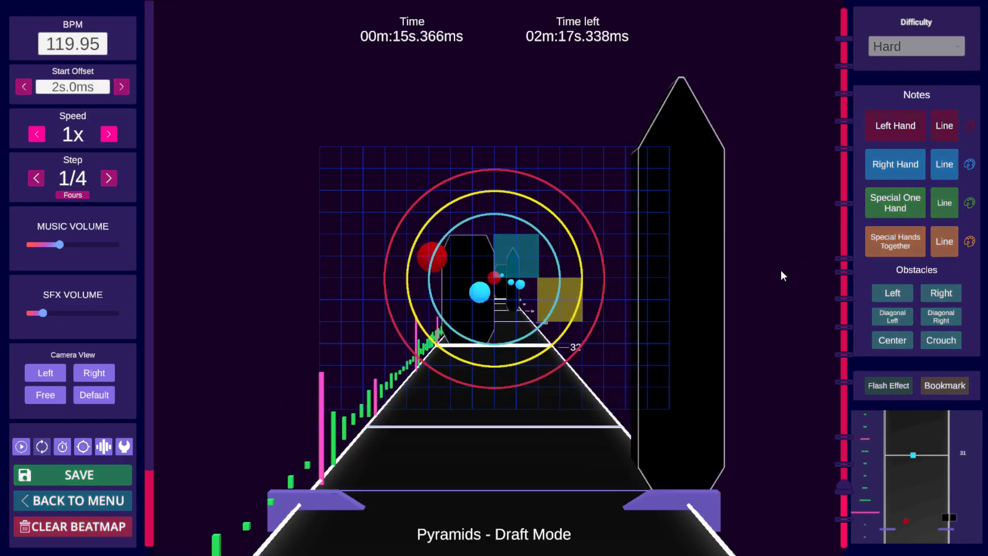
Step: Scrub and play back beats 29 to 34 to check the section without the slide
key("space")
key("space")
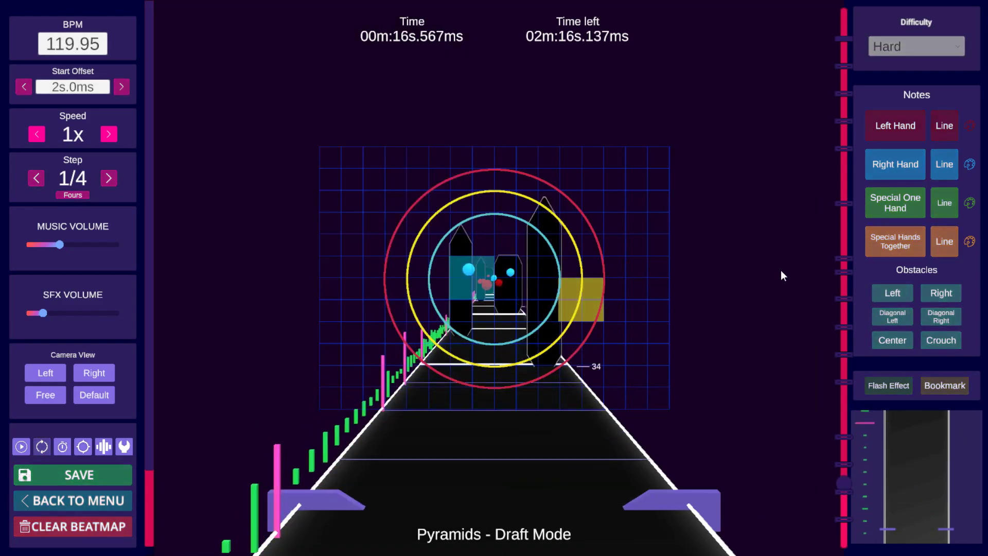
key("space")
scroll(780, 270, "down", 4)
scroll(781, 270, "up", 4)
scroll(779, 271, "down", 10)
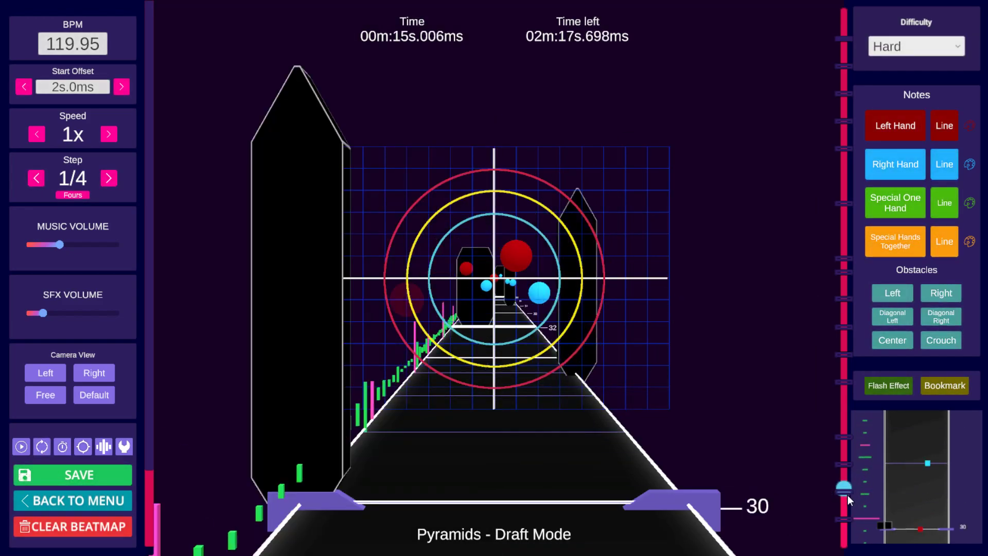
left_click(848, 495)
key("space")
key("space")
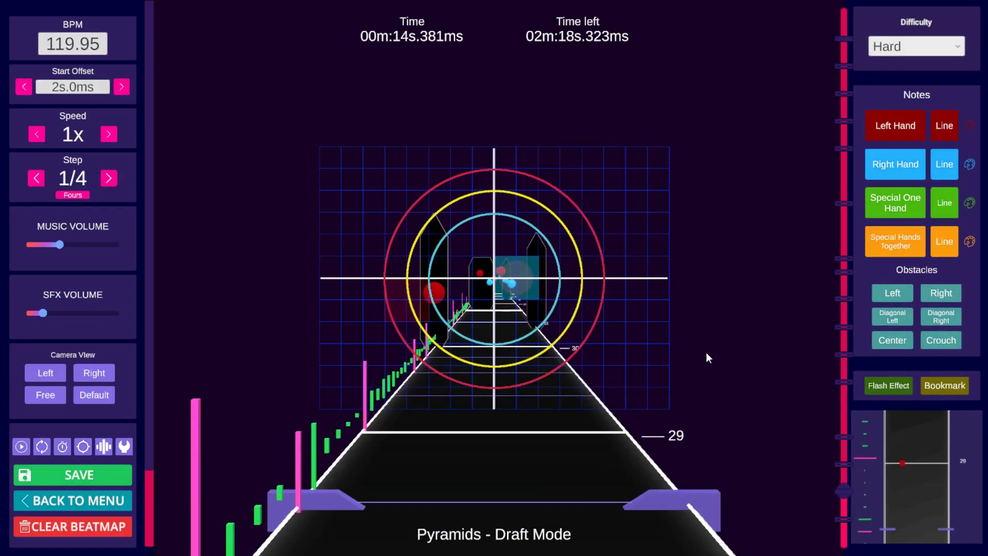
scroll(669, 342, "down", 1)
Step: Select the note at 14.256 s on beat 29 and drag it slightly left on the grid
left_click(514, 274, "alt")
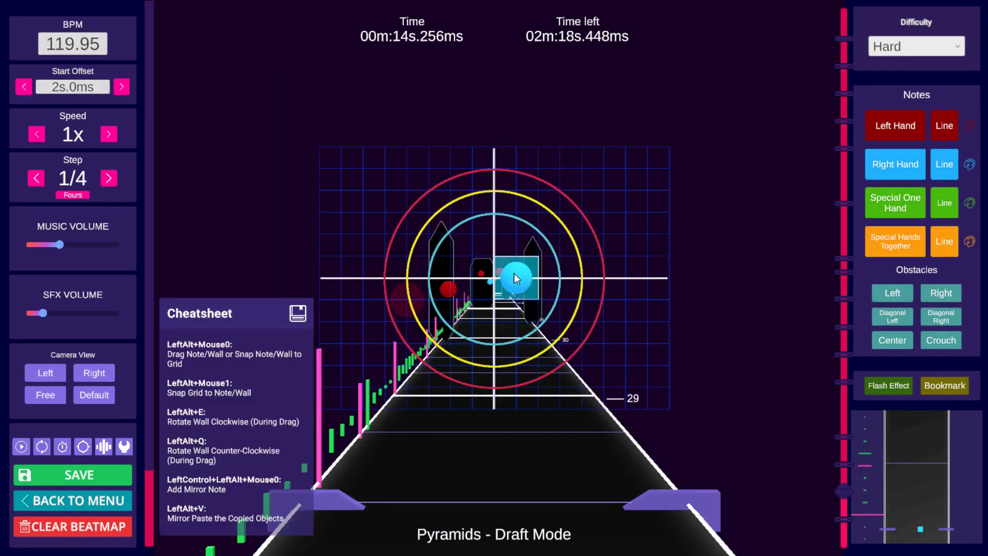
key("alt")
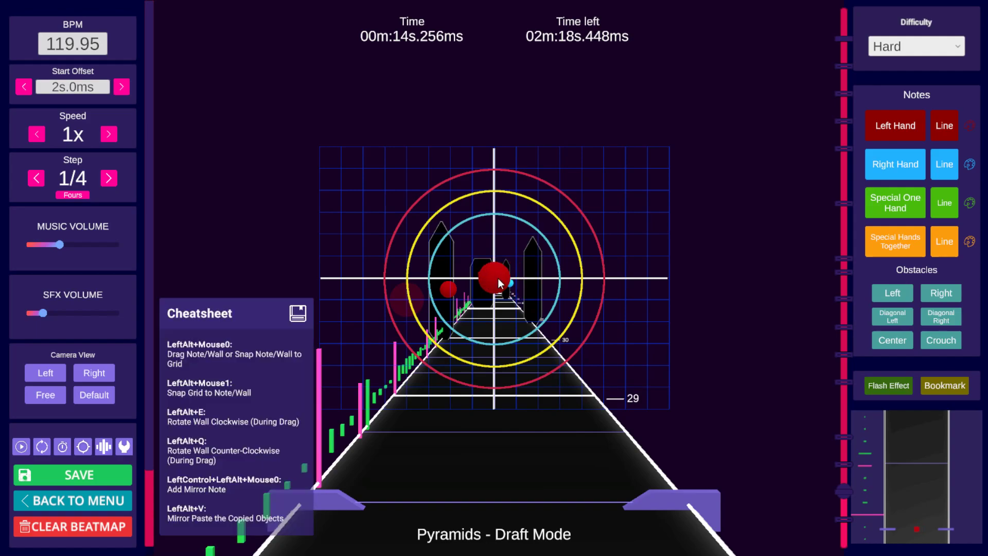
left_click_drag(487, 278, 477, 278, "alt")
Step: Scrub and play back around beats 28 to 30 to check the moved note
scroll(576, 298, "up", 8)
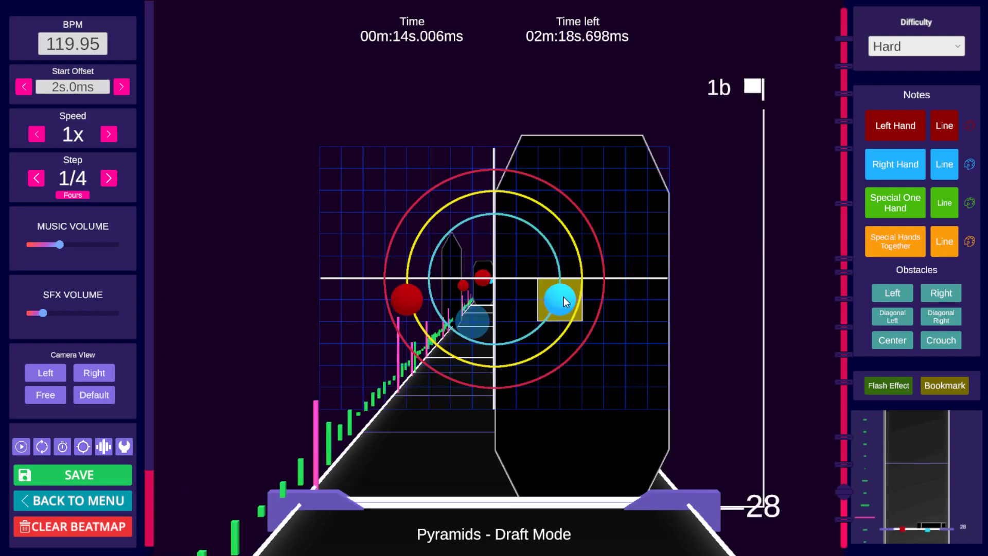
key("space")
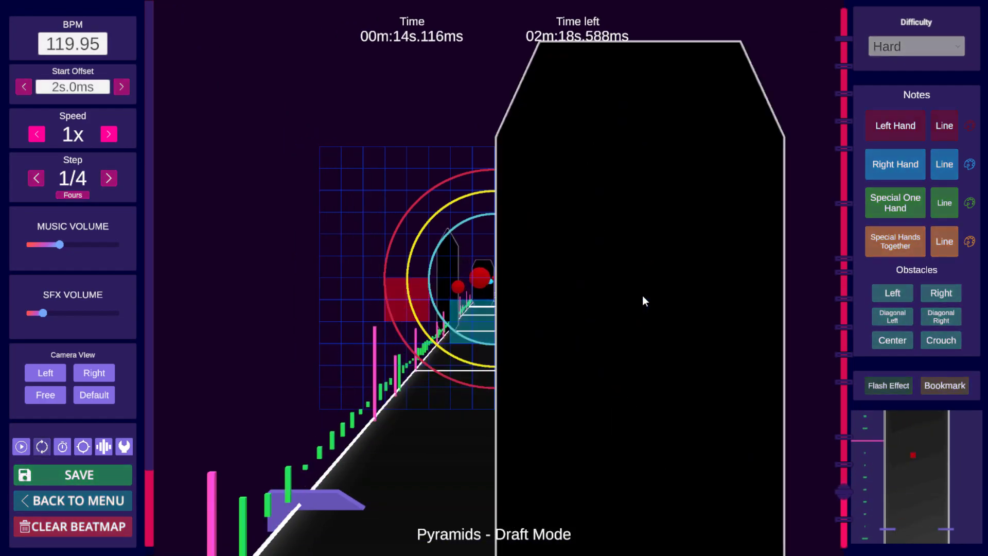
key("space")
scroll(731, 269, "up", 9)
key("space")
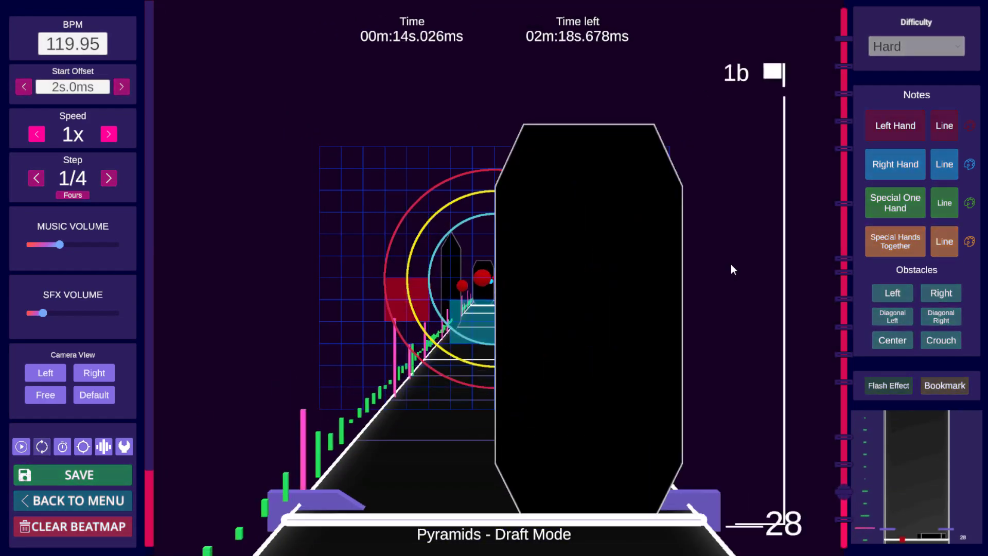
key("space")
scroll(726, 266, "up", 11)
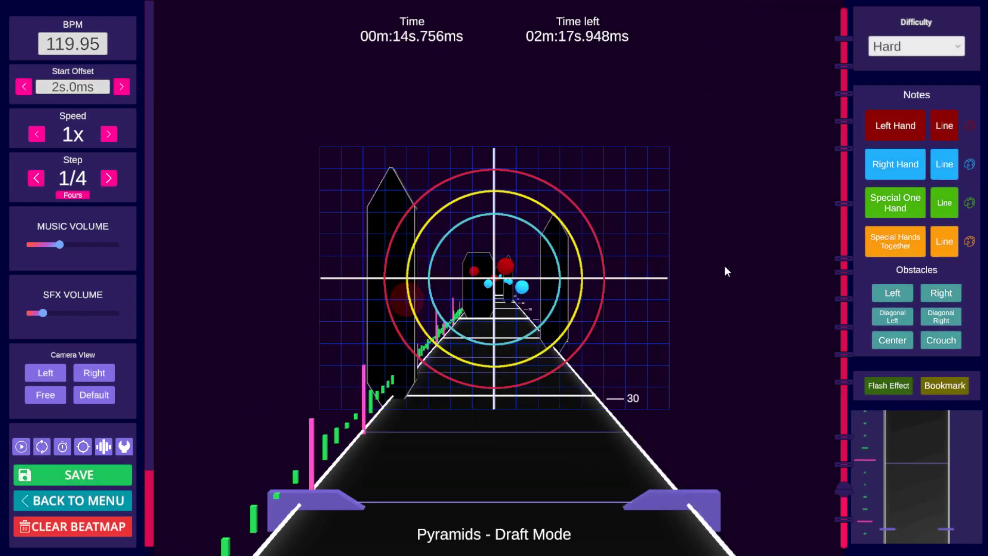
scroll(678, 272, "down", 1)
key("alt")
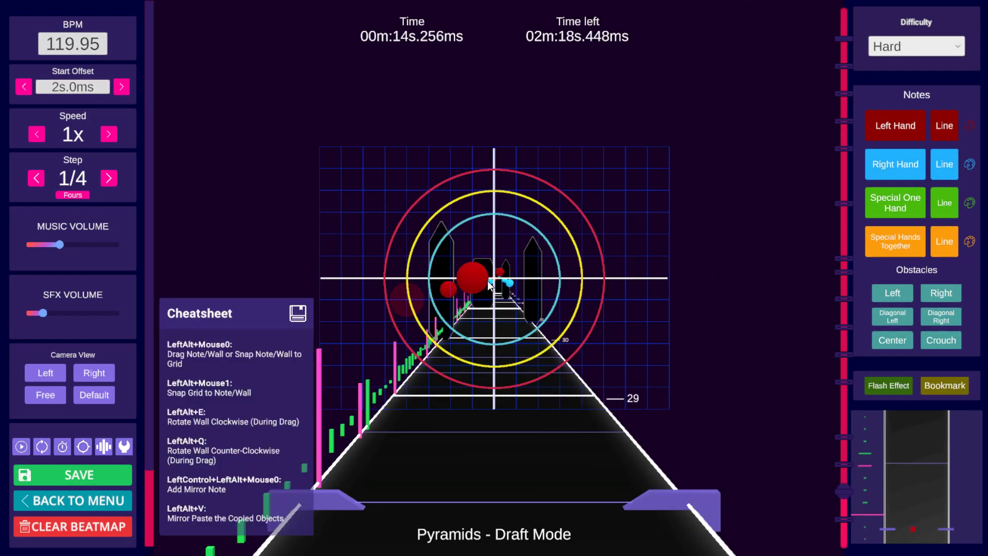
scroll(685, 278, "up", 5)
scroll(684, 278, "down", 3)
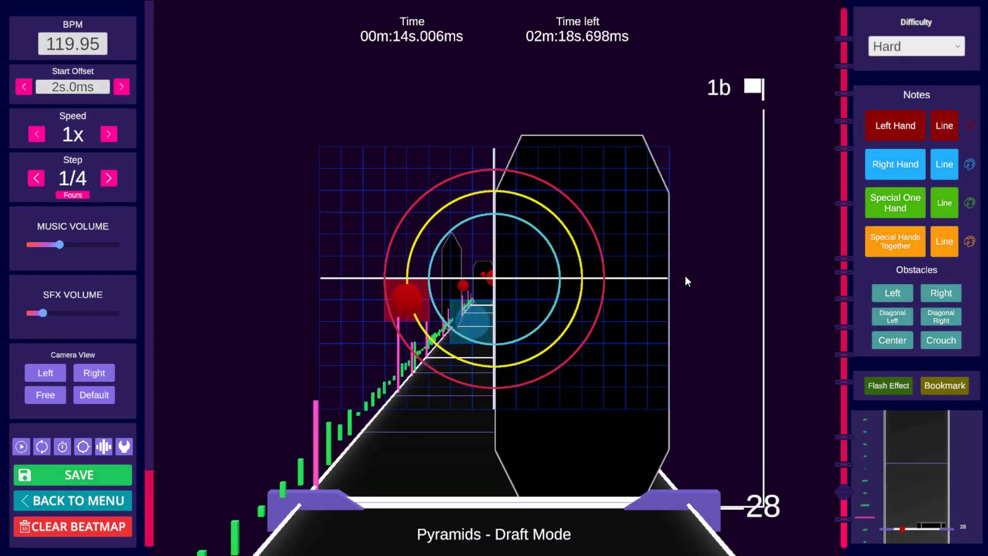
key("space")
Step: Copy the notes near beat 31 and paste them at 16.257 s on beat 33
key("space")
scroll(685, 276, "up", 3)
scroll(685, 277, "down", 1)
key("ctrl+c")
key("space")
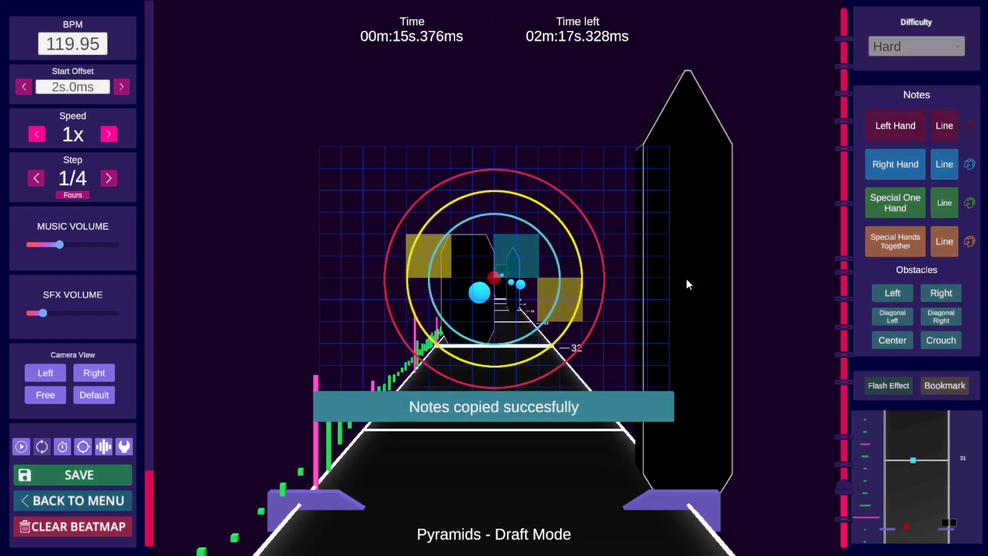
key("space")
scroll(687, 279, "up", 1)
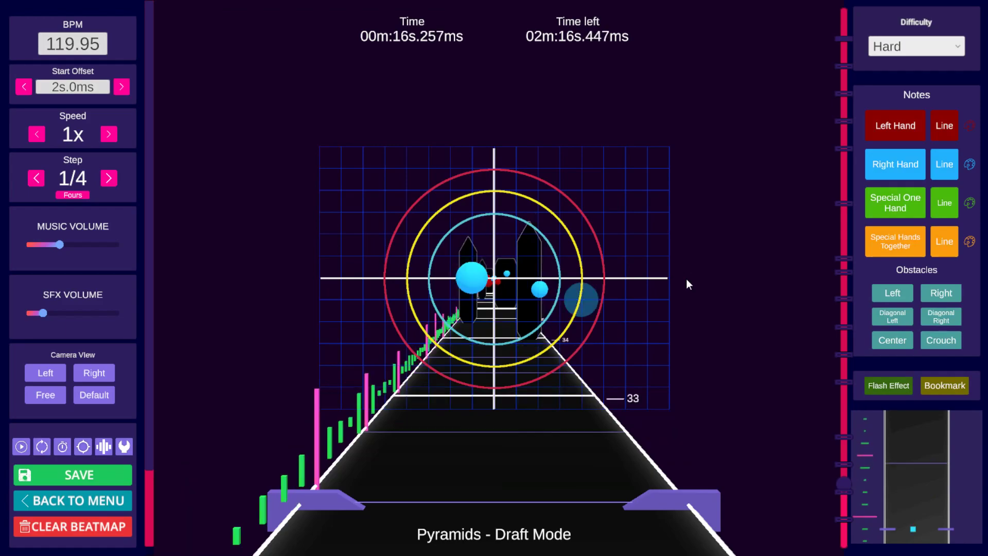
key("ctrl+v")
Step: Play back and scrub beats 29 to 35 to check the pasted notes
key("space")
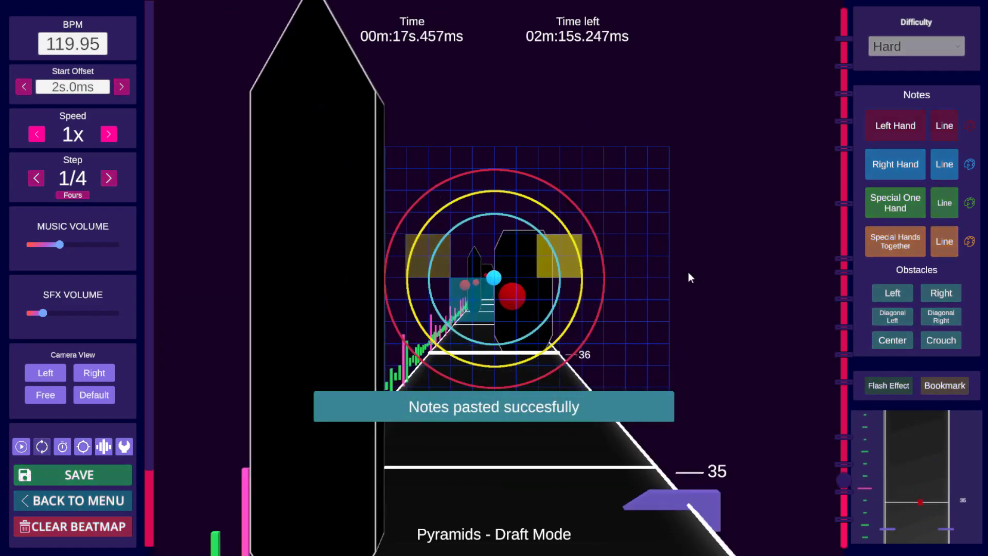
key("space")
scroll(689, 270, "up", 20)
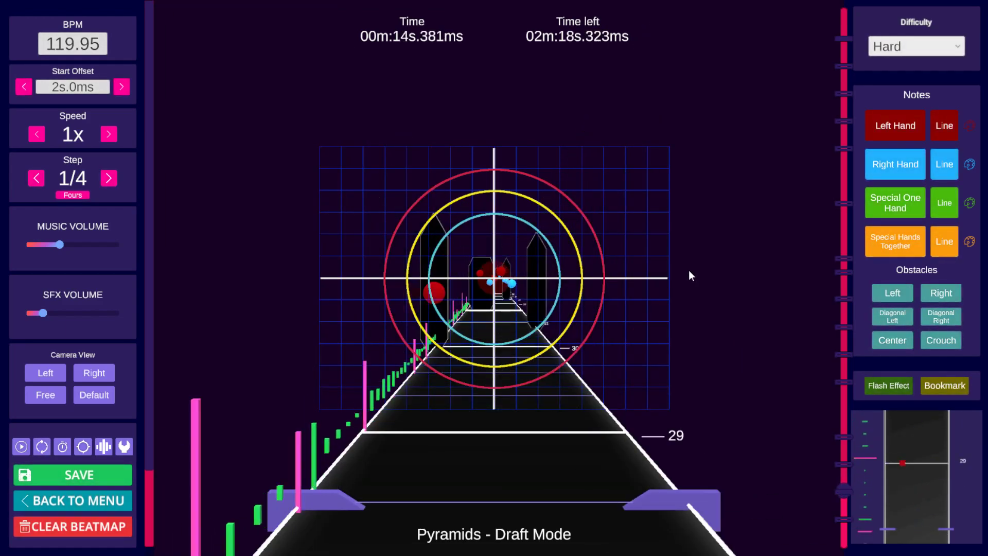
scroll(688, 270, "up", 10)
key("space")
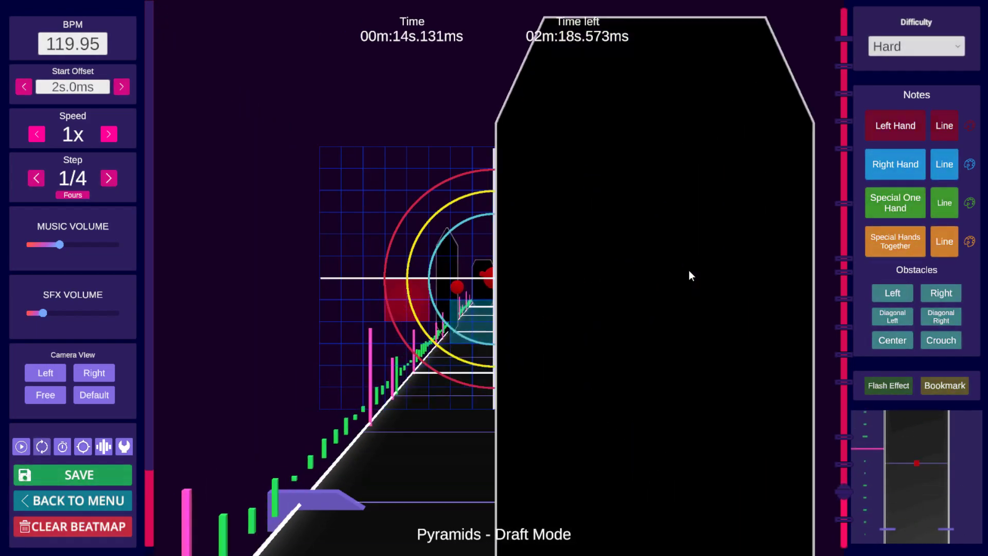
key("space")
Step: Copy the notes at 15.632 s and paste them at 16.007 s on beat 32
scroll(687, 270, "up", 13, "shift")
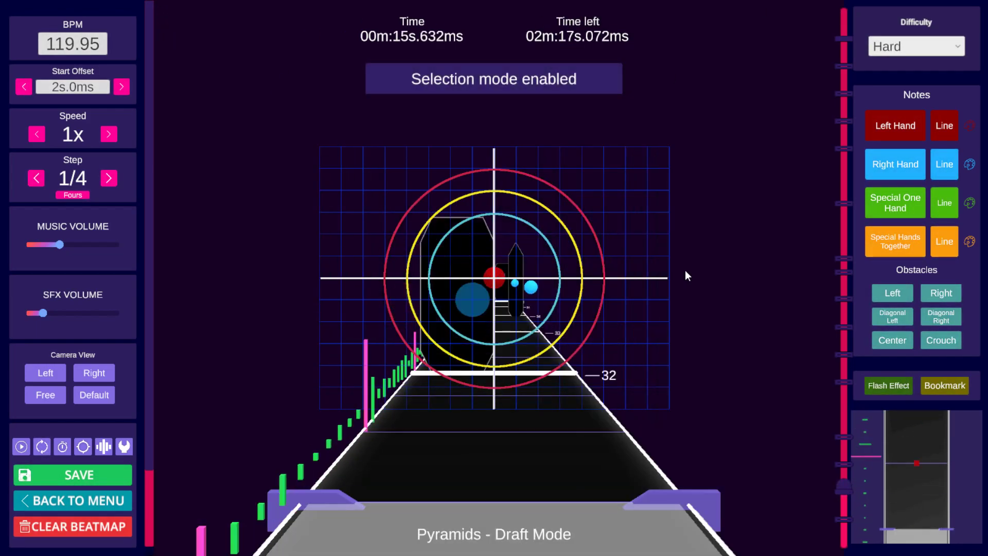
key("ctrl+c")
scroll(685, 271, "down", 2)
key("ctrl+v")
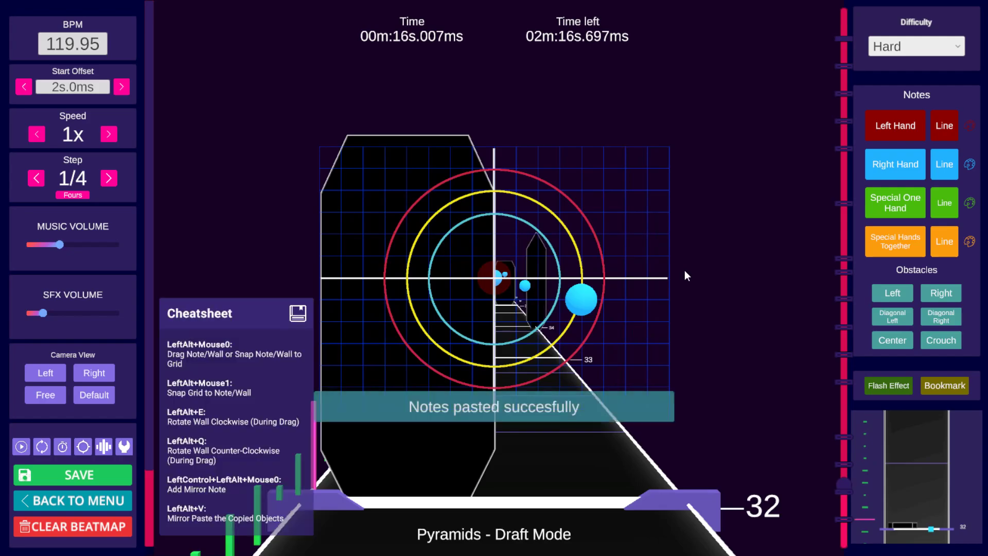
Step: Play back and scrub beats 32 to 37 to review the newly pasted notes
key("space")
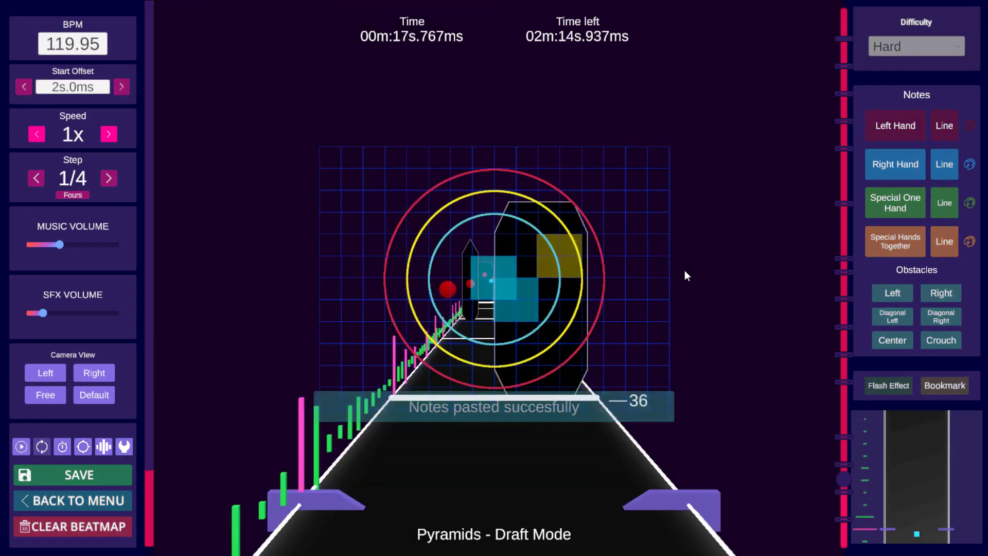
key("space")
scroll(684, 270, "up", 16)
key("space")
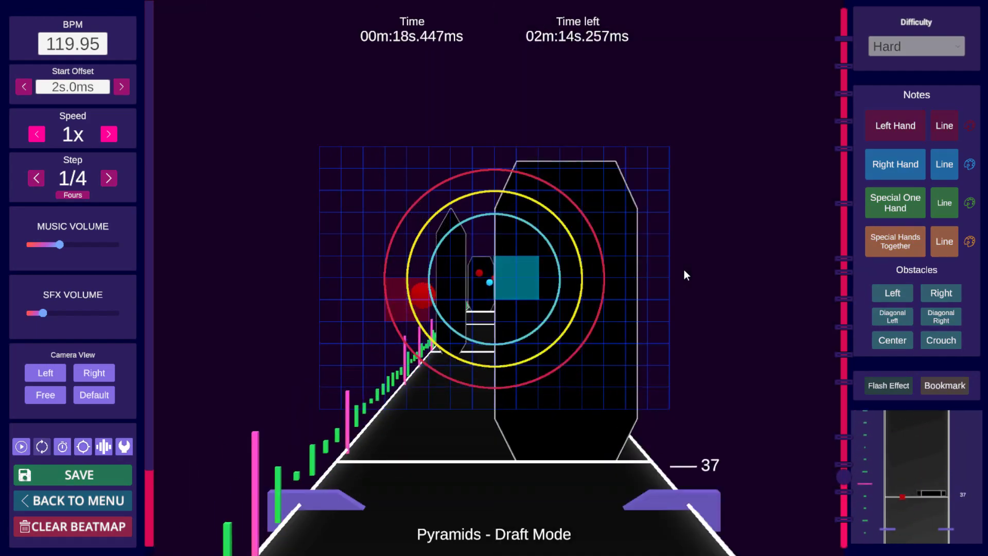
key("space")
scroll(684, 269, "up", 8)
scroll(684, 268, "down", 4)
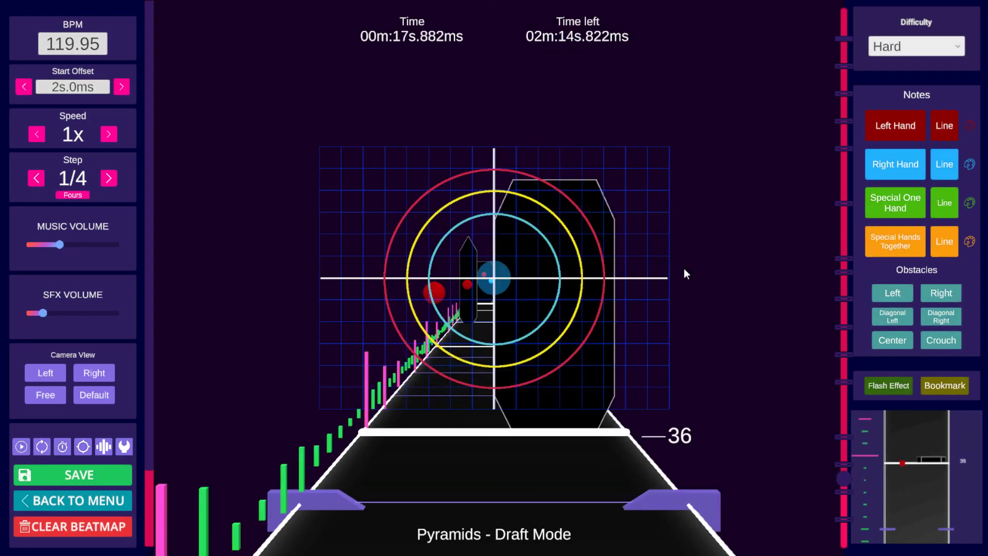
Step: Paste the copied notes at 17.882 s on beat 36 and again at 20.008 s on beat 40
key("ctrl+v")
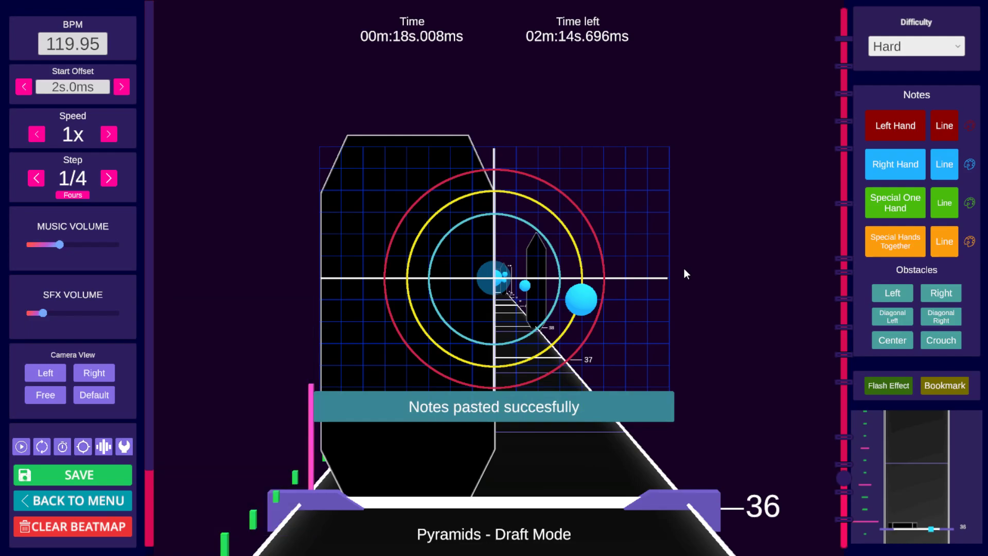
key("space")
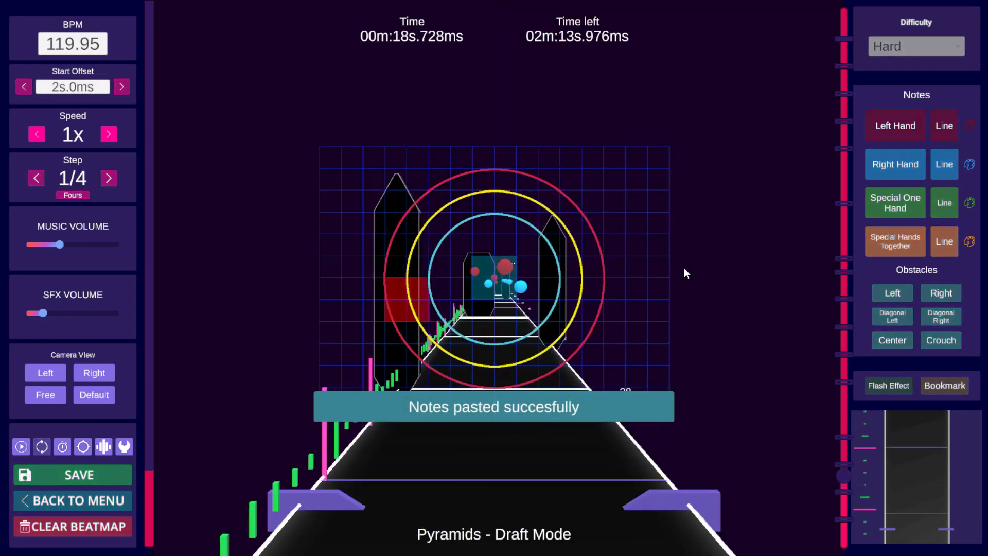
key("space")
key("ctrl+v")
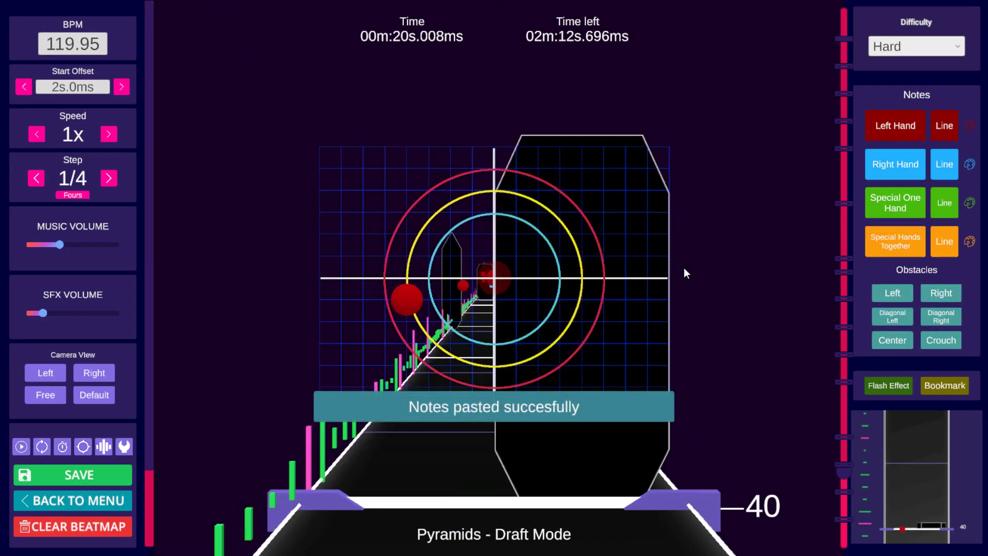
Step: Flip the notes pasted on beat 40 and play back beats 42 to 44 to check them
key("ctrl+f")
key("space")
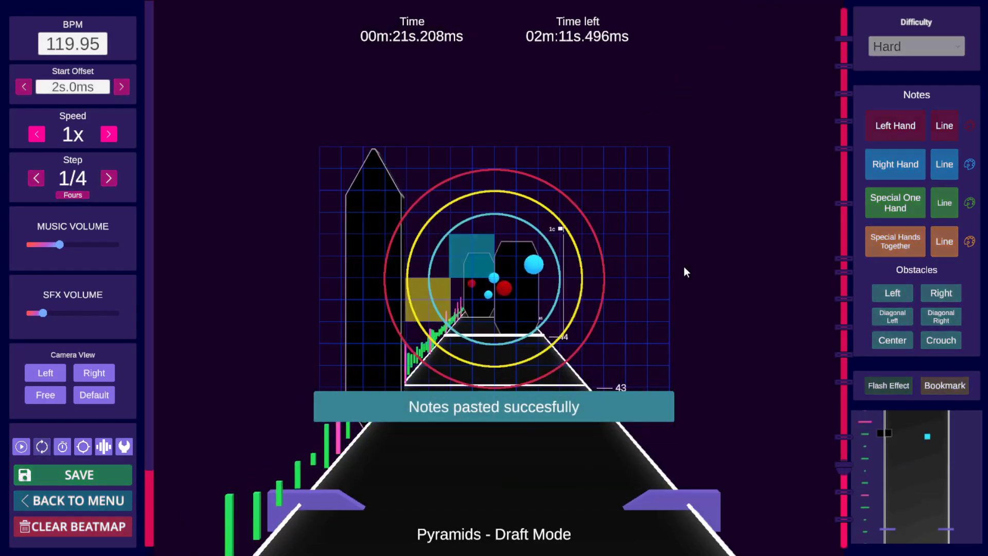
key("space")
key("space")
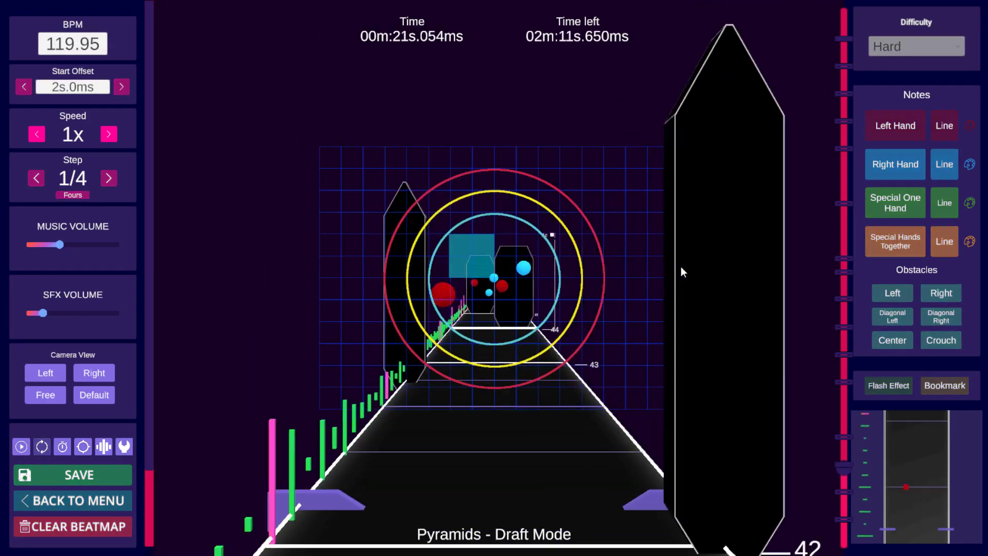
key("space")
left_click(632, 264)
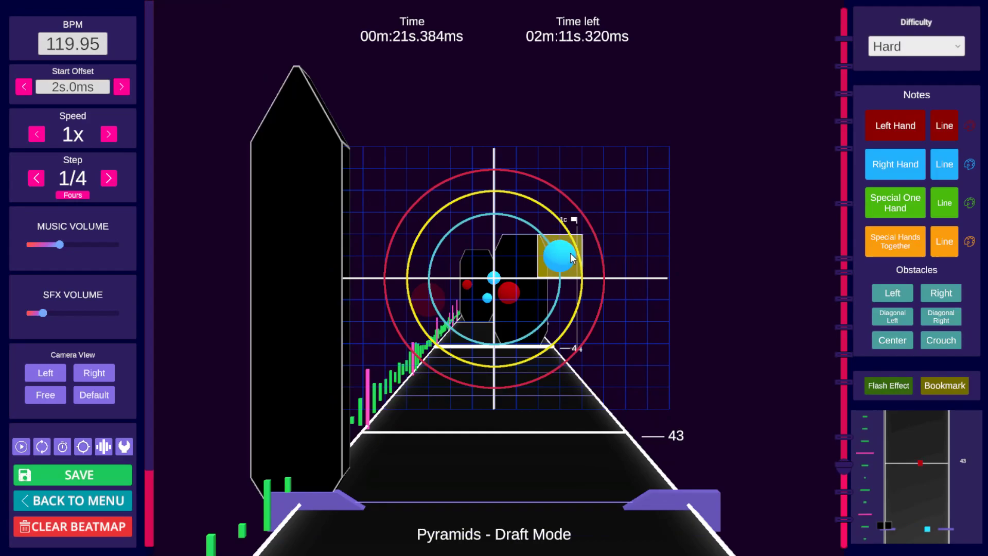
key("space")
key("space")
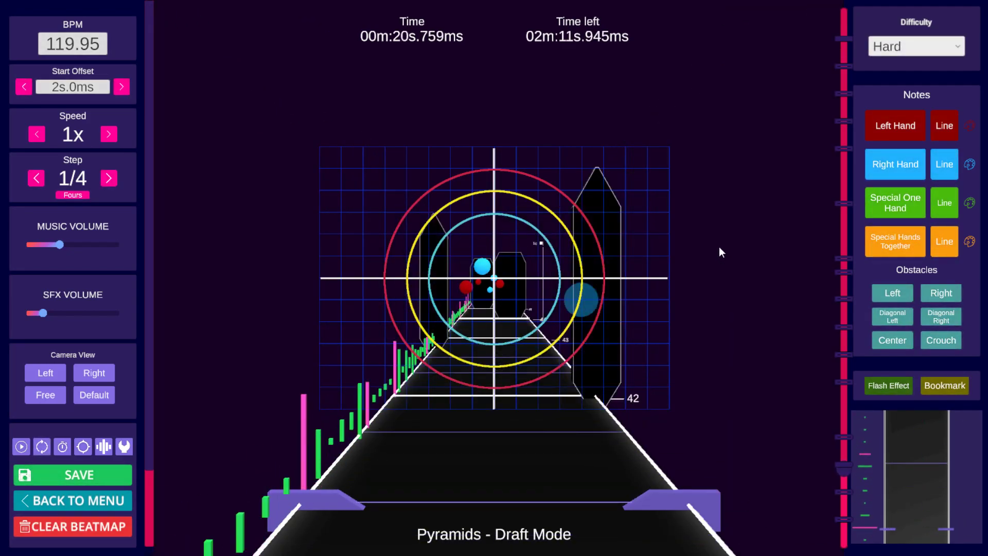
key("space")
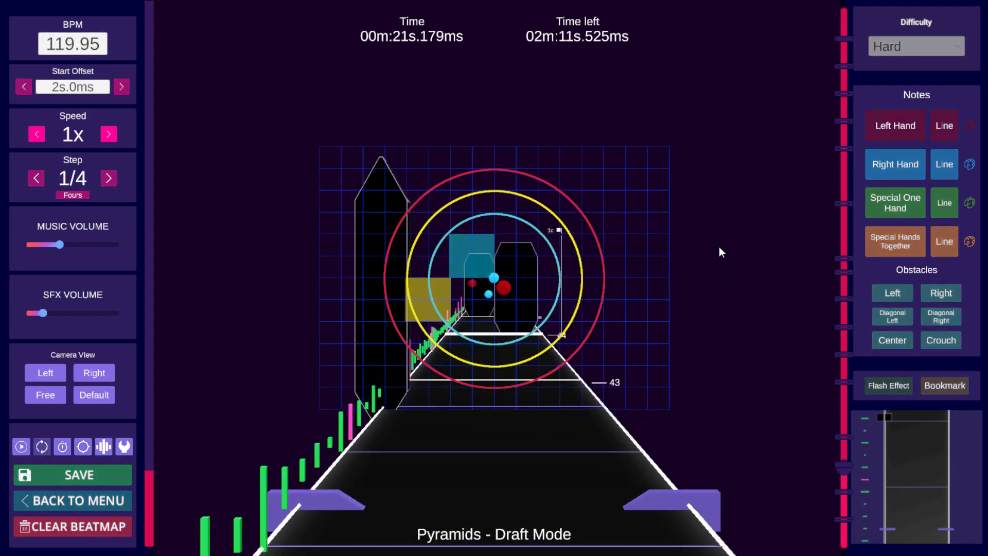
key("space")
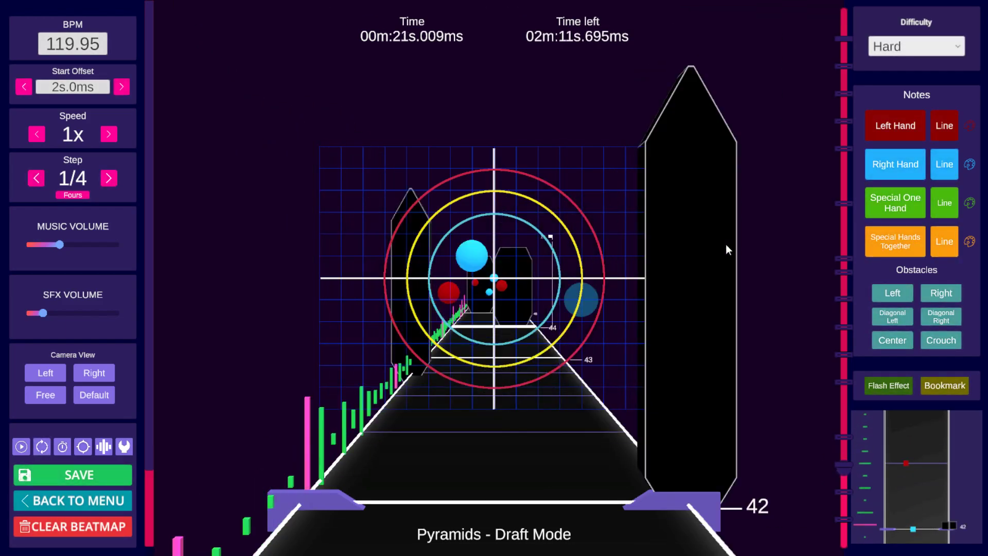
Step: Play back and scrub back and forth around beats 42 to 44 to review the notes
scroll(726, 244, "up", 1)
scroll(726, 244, "down", 2)
key("space")
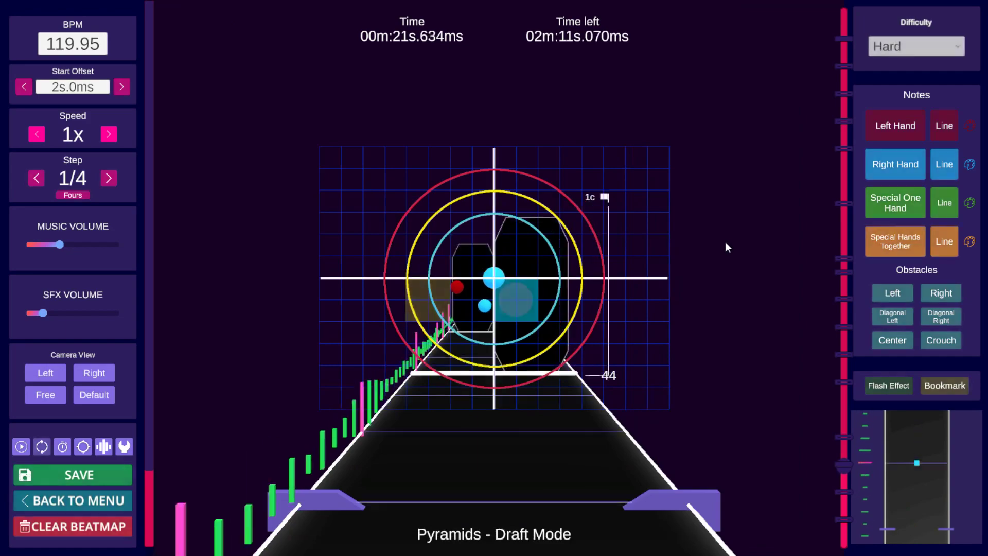
key("space")
scroll(724, 242, "down", 4)
scroll(724, 242, "up", 4)
scroll(724, 242, "up", 1)
scroll(727, 249, "down", 8)
scroll(727, 249, "up", 1)
key("space")
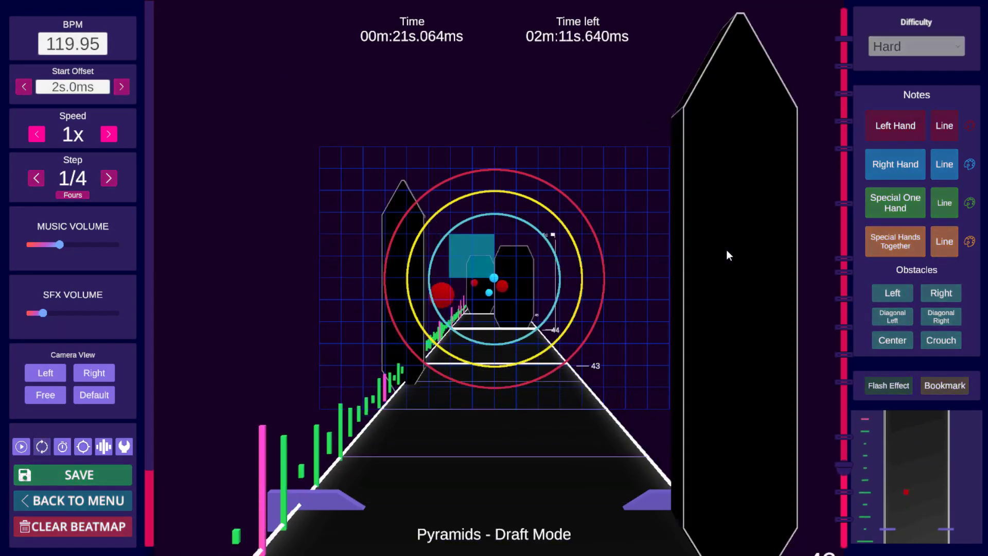
key("space")
scroll(727, 249, "down", 2)
scroll(726, 250, "up", 3)
scroll(725, 251, "down", 2)
scroll(725, 252, "up", 1)
Step: Place a right-hand note at 21.509 s on beat 43 and play past it to check the placement
left_click(894, 169)
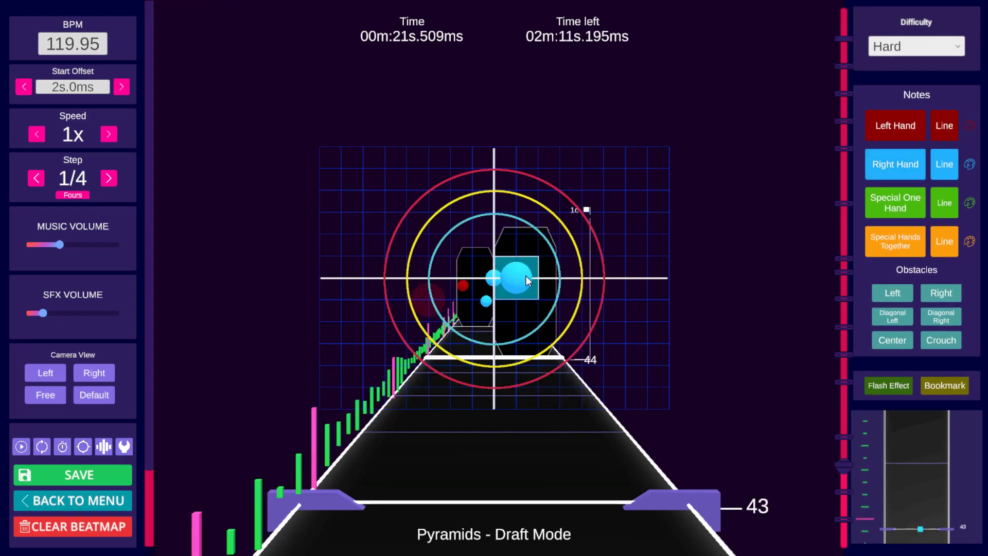
left_click(534, 273)
scroll(601, 278, "up", 2)
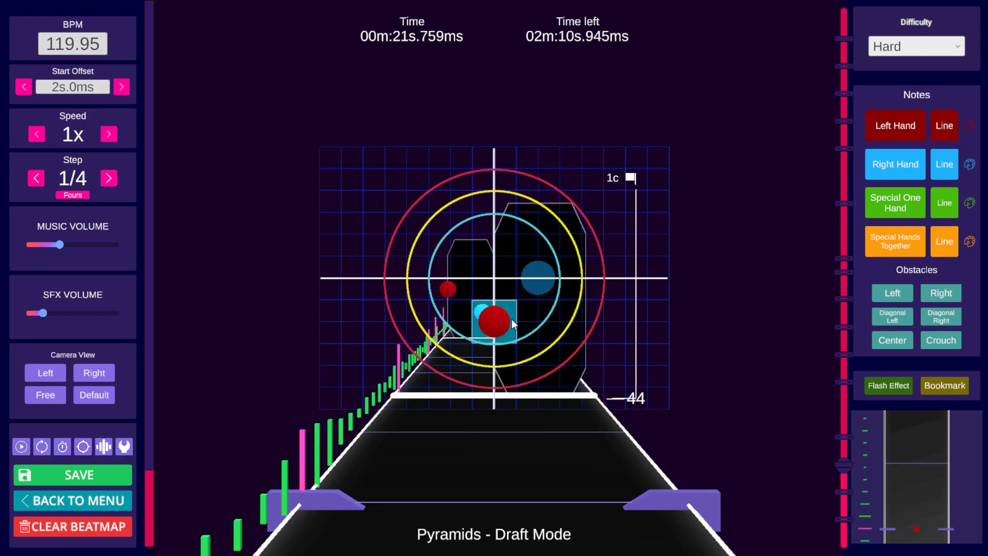
scroll(715, 263, "down", 8)
key("space")
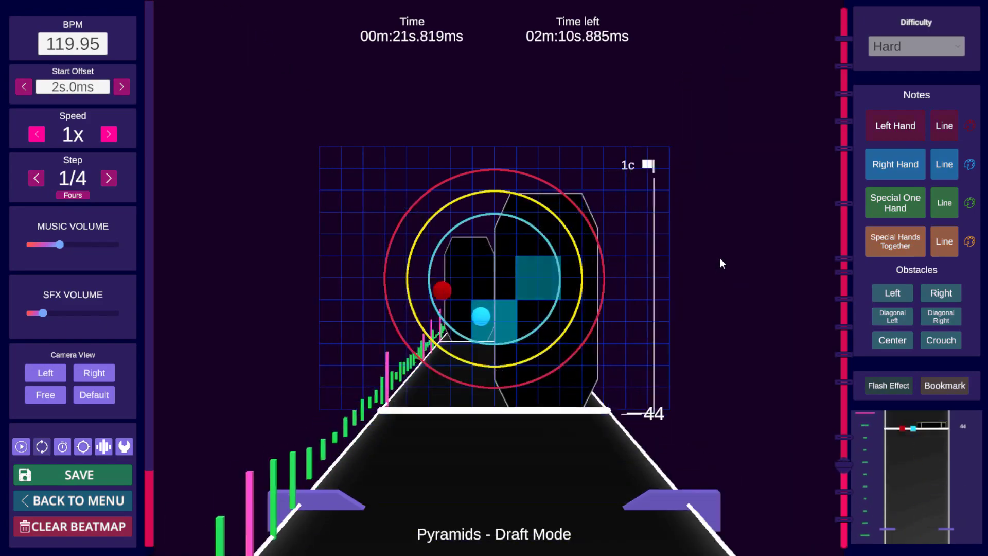
key("space")
scroll(723, 255, "up", 4)
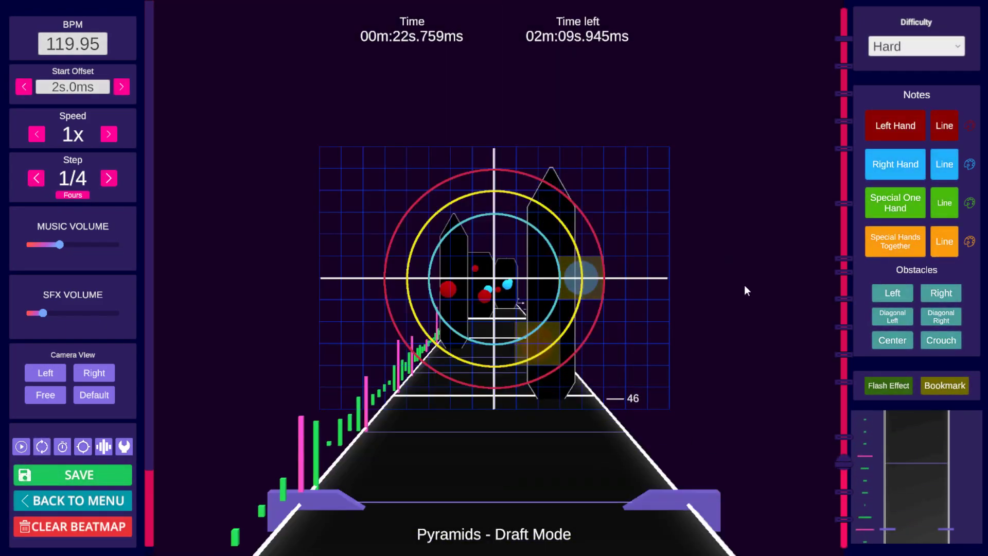
Step: Copy the notes at the 1b bookmark (13.881 s, beat 28) and paste them at the 1c bookmark
left_click(844, 521)
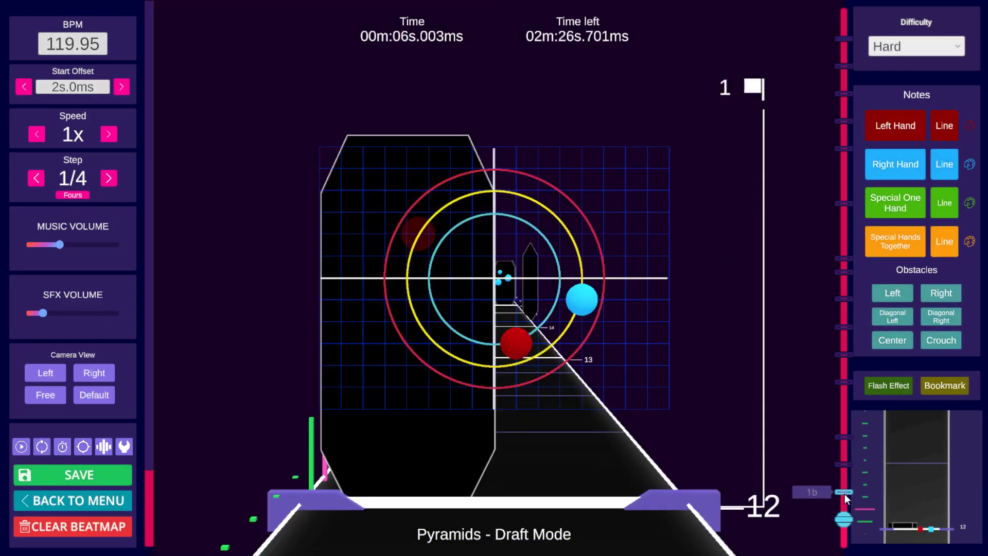
left_click(844, 494, "shift")
scroll(765, 392, "down", 1, "shift")
key("ctrl+c")
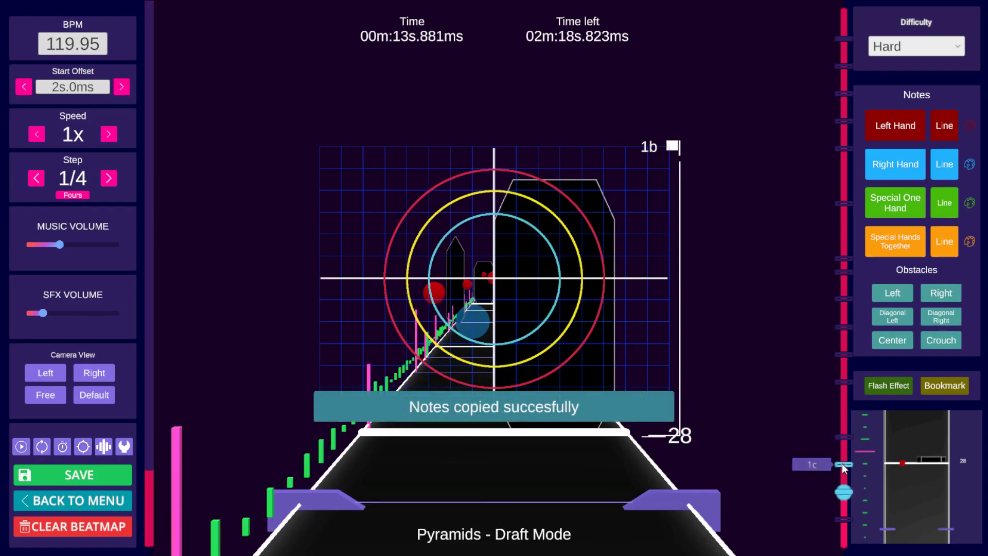
left_click(844, 465)
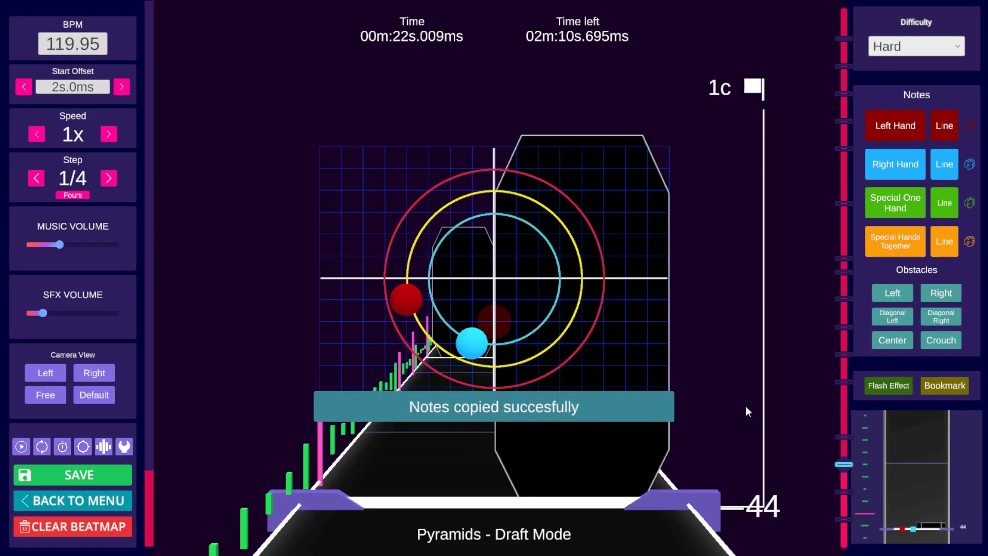
key("ctrl+v")
Step: Play the map through to beat 61 and save the beatmap
key("space")
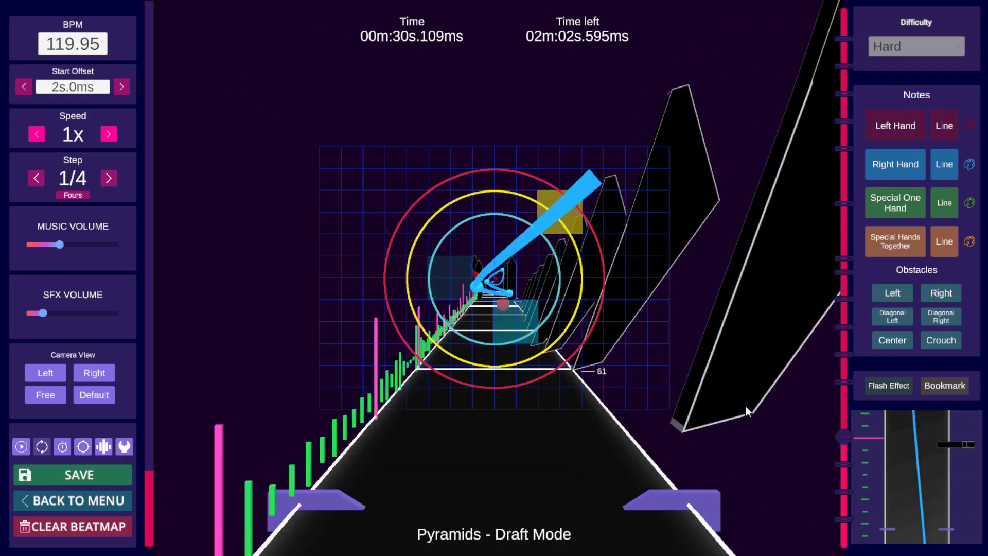
key("space")
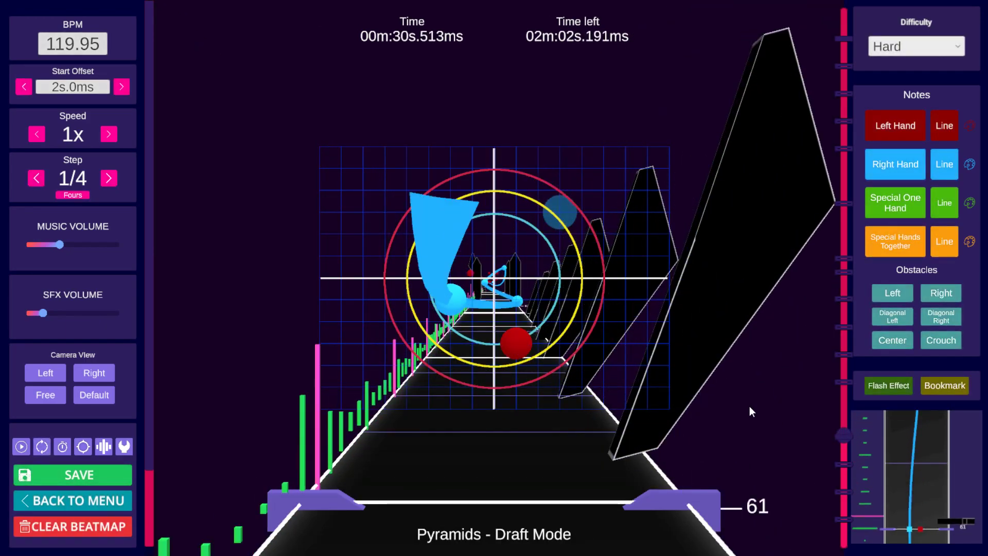
key("ctrl+s")
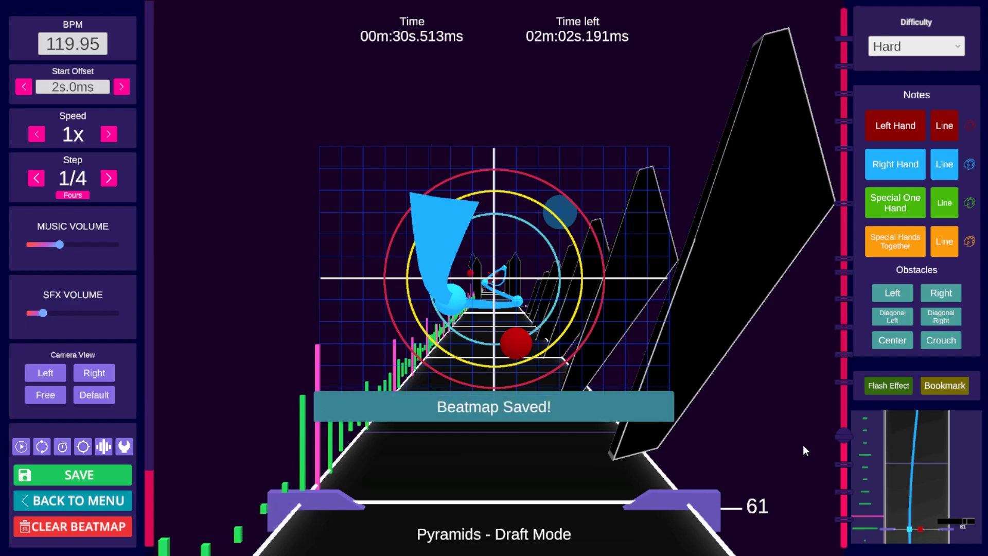
Step: Jump back to the start and scrub through beats 13 to 36 to review the edited section
left_click(842, 518)
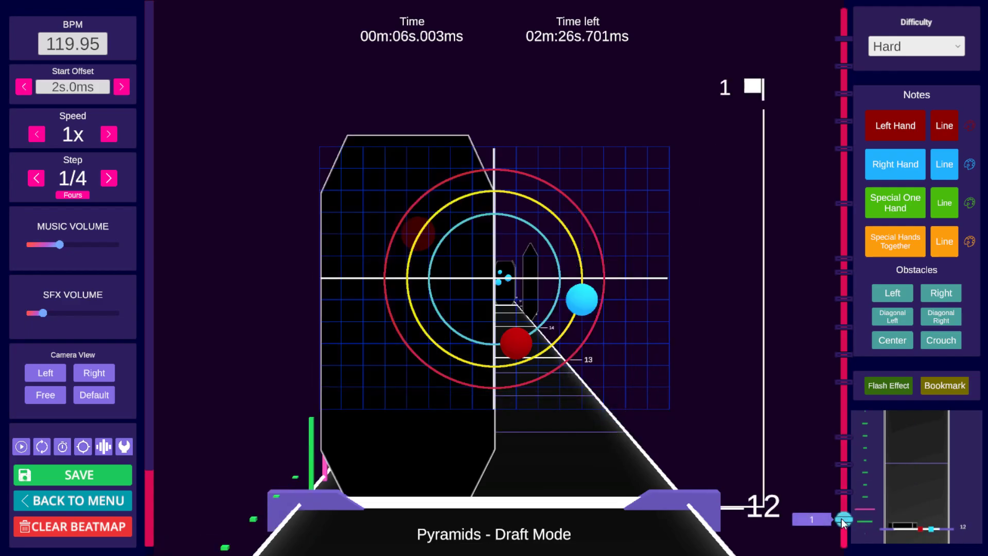
scroll(660, 484, "up", 6)
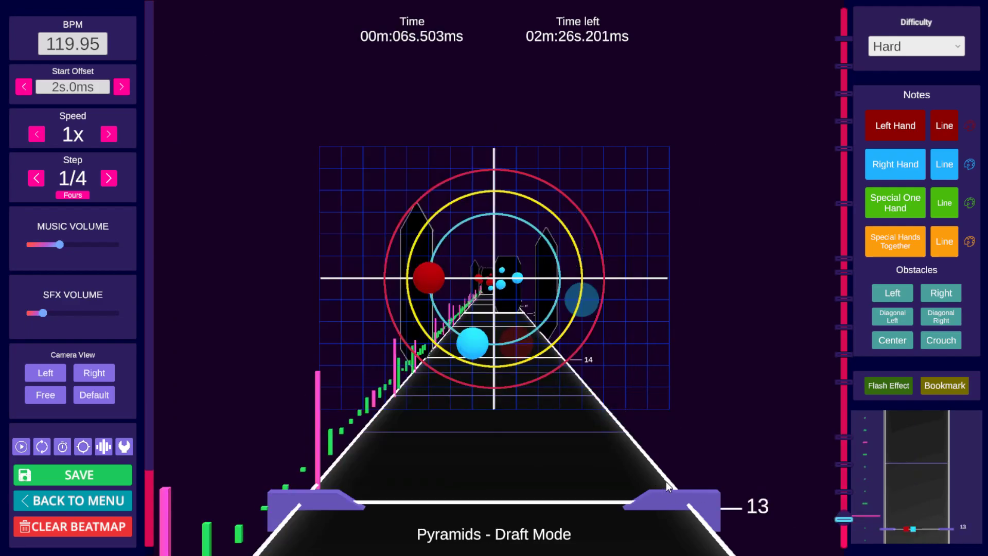
scroll(671, 482, "up", 6)
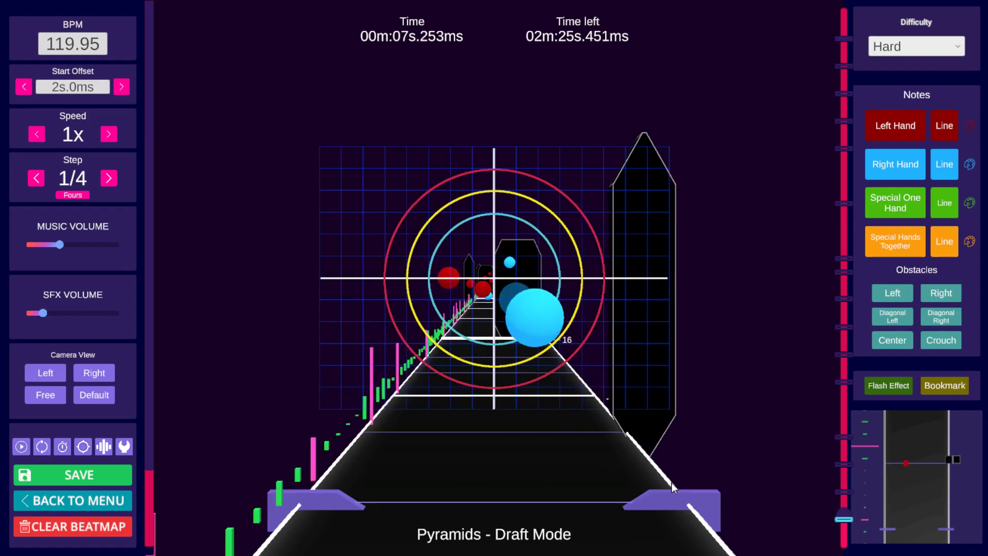
scroll(671, 482, "down", 5)
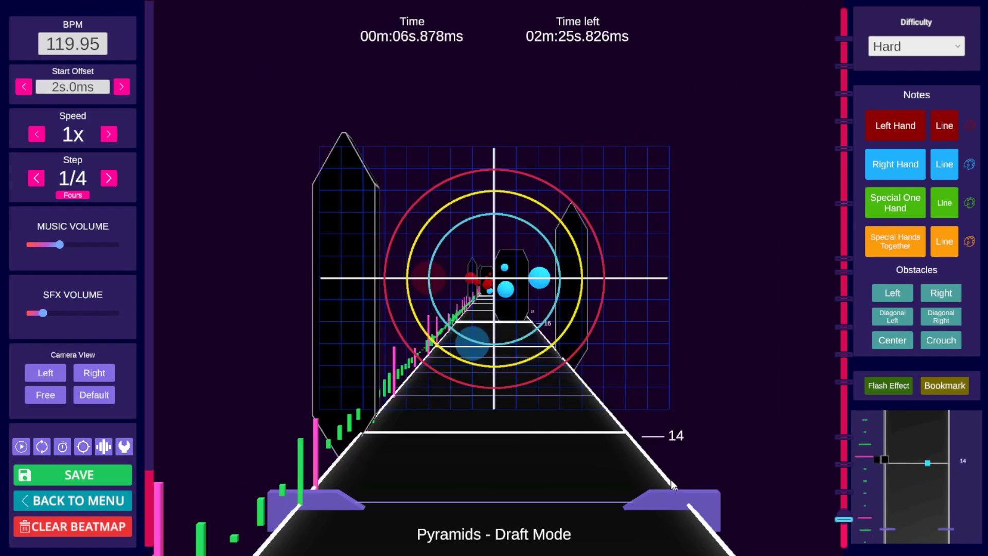
scroll(671, 482, "up", 1)
scroll(671, 480, "up", 3)
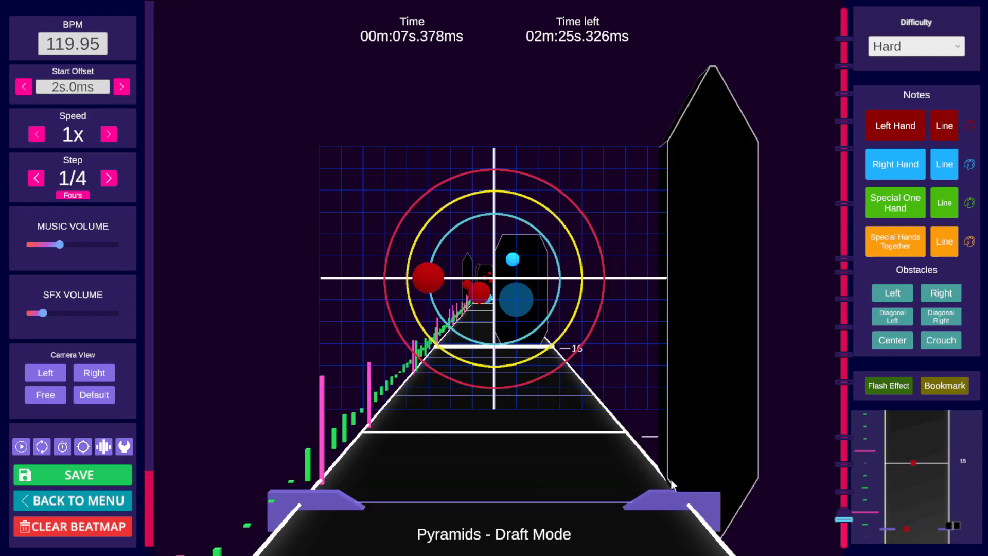
scroll(670, 481, "up", 11)
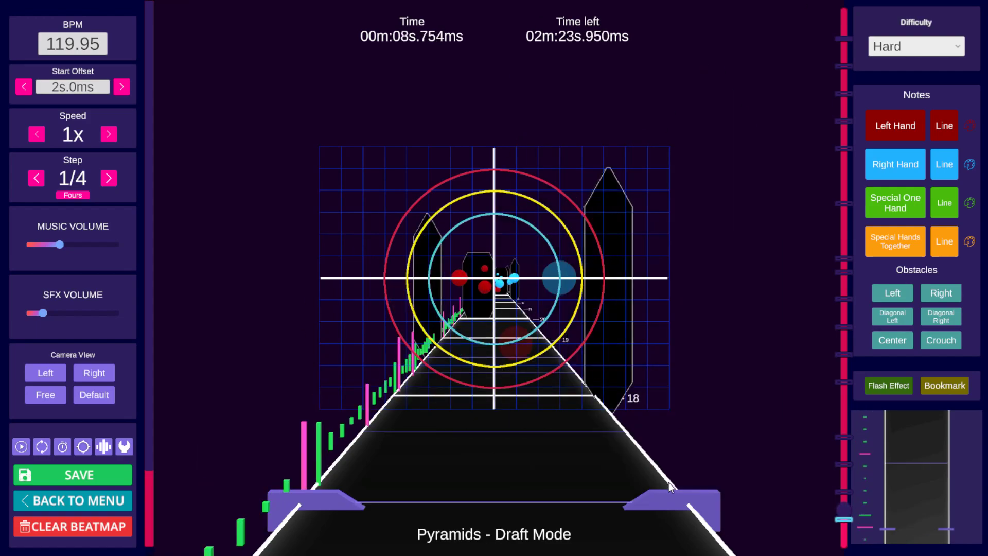
scroll(667, 483, "up", 20)
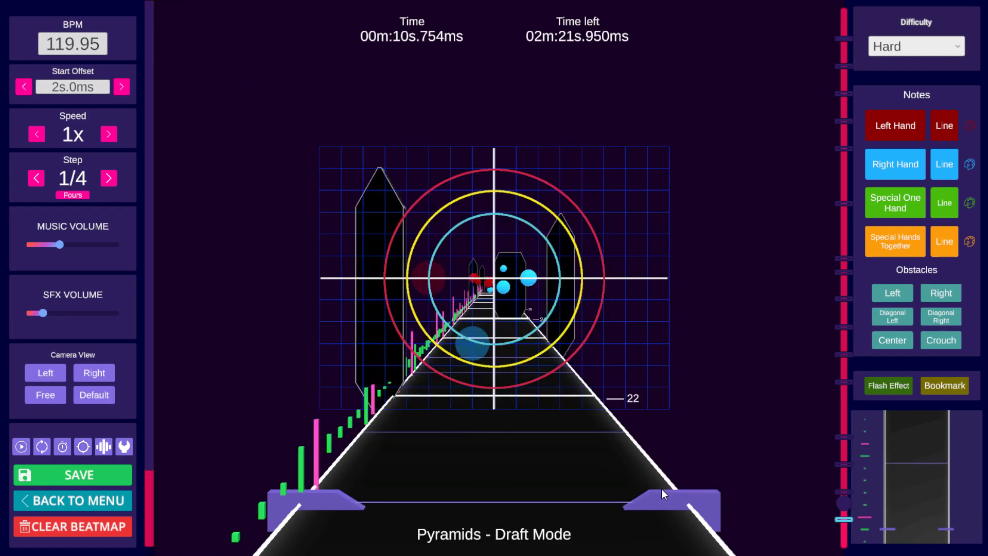
scroll(656, 487, "up", 14)
scroll(654, 488, "down", 4)
scroll(652, 488, "down", 10)
scroll(650, 490, "up", 6)
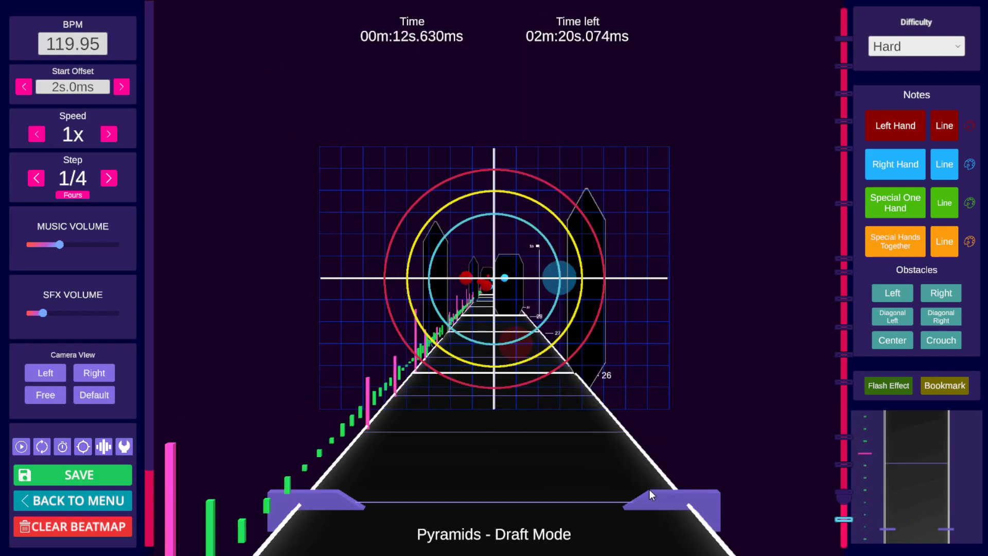
scroll(650, 489, "down", 6)
scroll(648, 490, "up", 2)
scroll(648, 490, "down", 1)
scroll(648, 489, "up", 10)
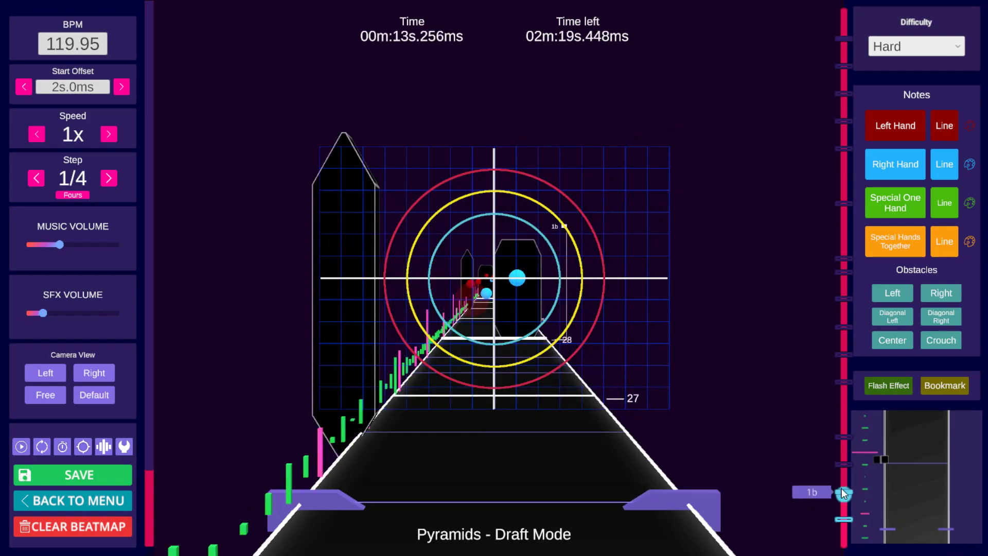
left_click_drag(843, 488, 797, 480)
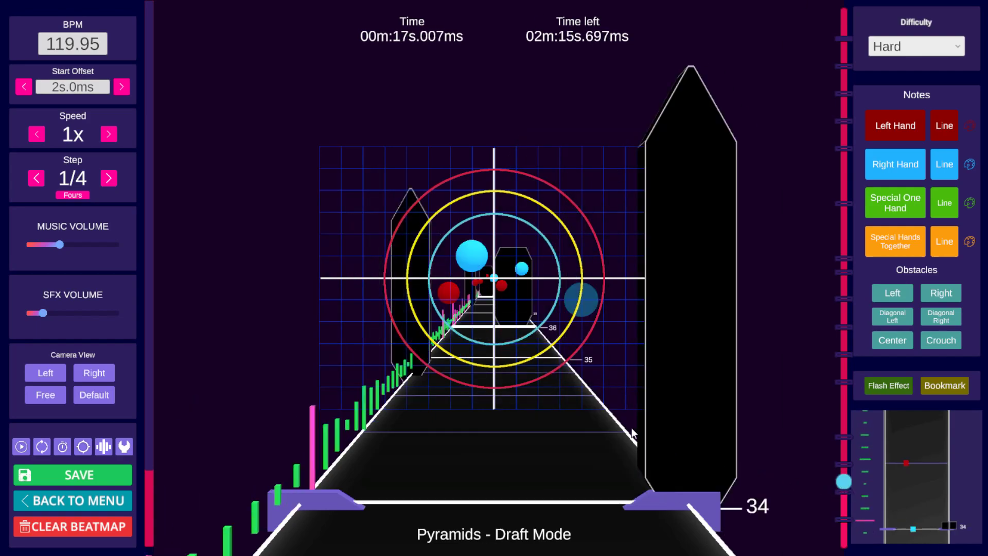
scroll(587, 378, "up", 11)
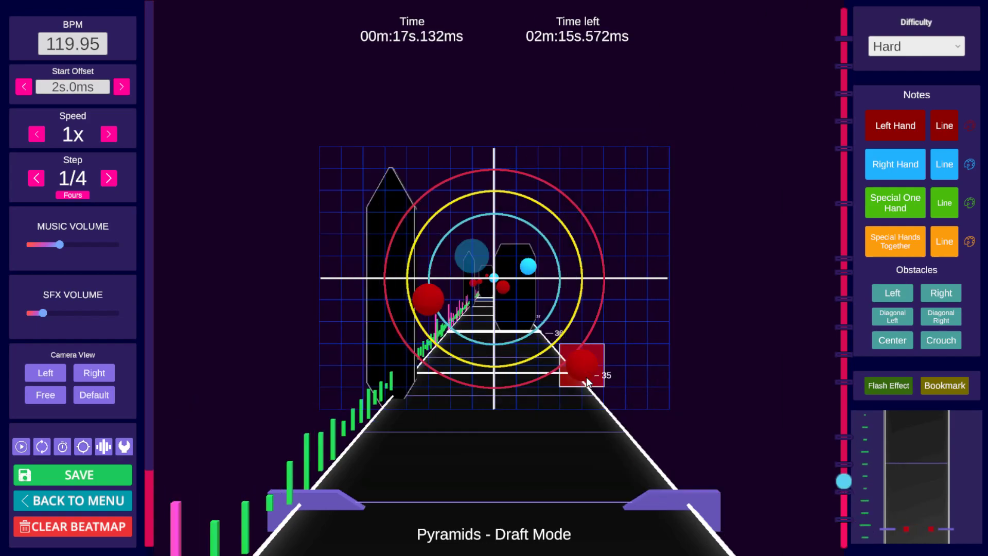
scroll(589, 382, "down", 3)
scroll(589, 382, "down", 1)
Step: Save the beatmap and remove the left-hand note at 17.882 s on beat 36
key("ctrl+s")
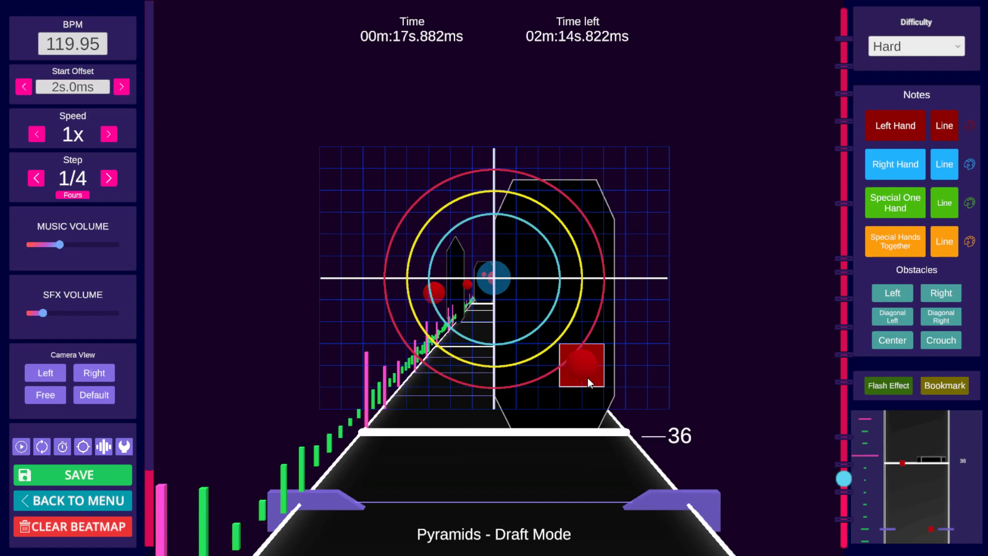
left_click_drag(587, 378, 742, 435)
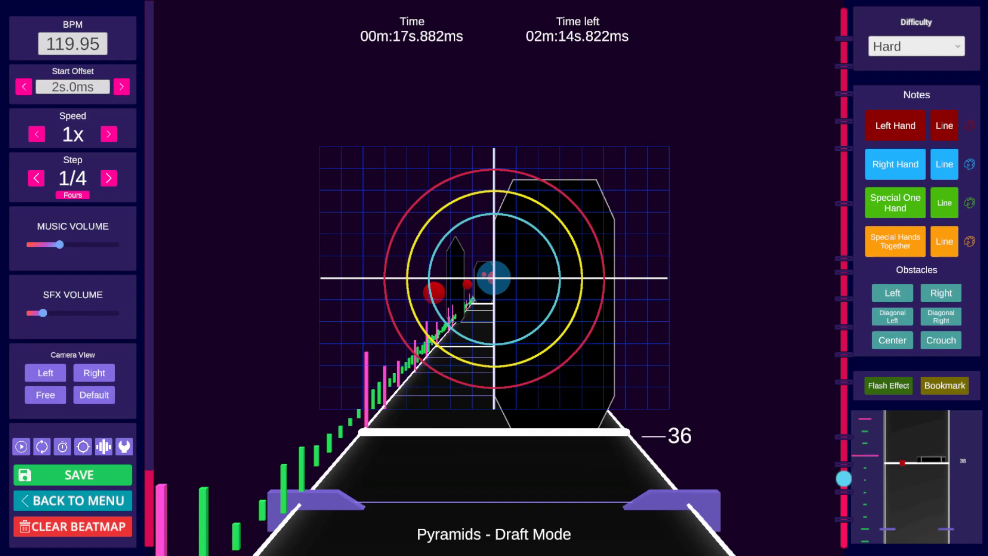